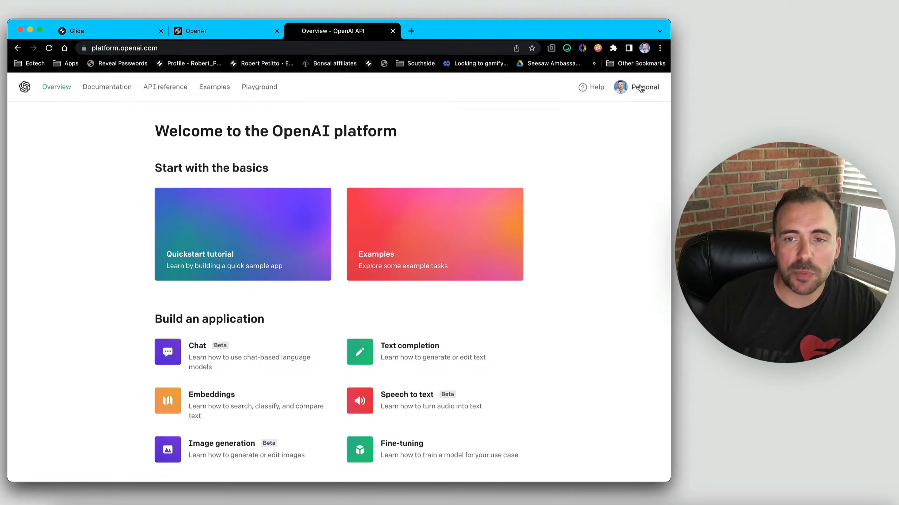
Open the OpenAI account's API keys page and locate the first secret key in the list
{"action": "left_click", "coordinate": [643, 89]}
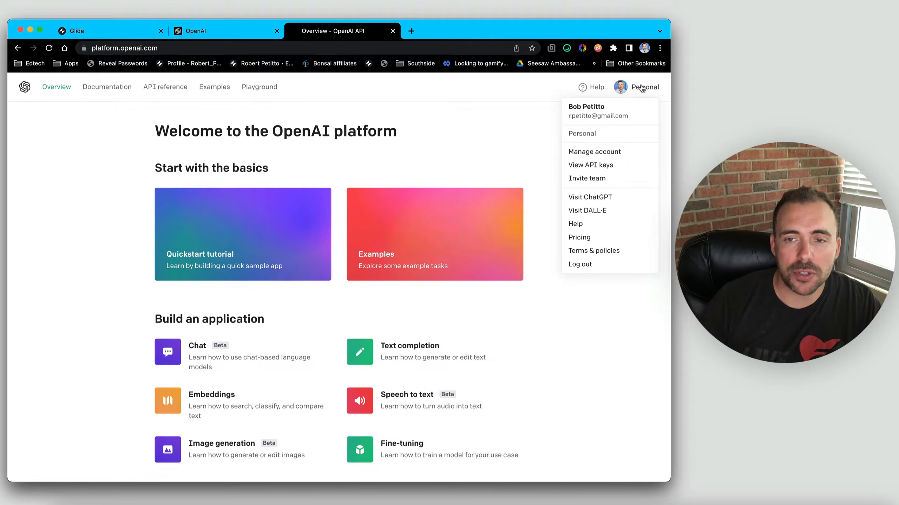
{"action": "left_click", "coordinate": [598, 166]}
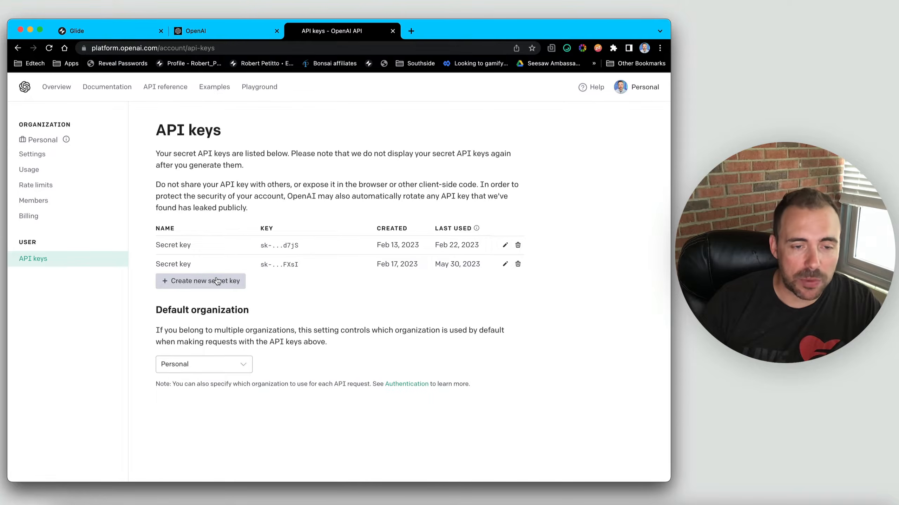
{"action": "left_click_drag", "start_coordinate": [259, 245], "coordinate": [317, 249]}
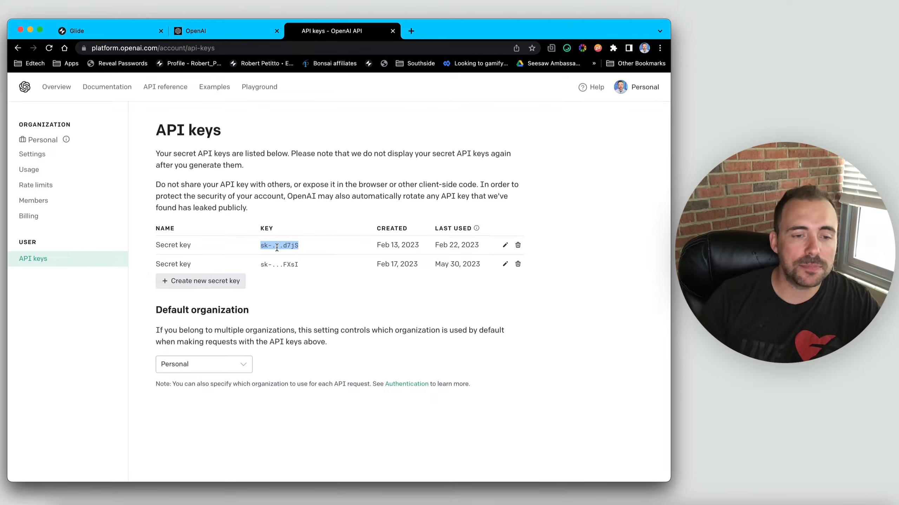
Switch to Glide and create a new mobile project named AI Recipes with Glide Tables as its data source
{"action": "left_click", "coordinate": [99, 32]}
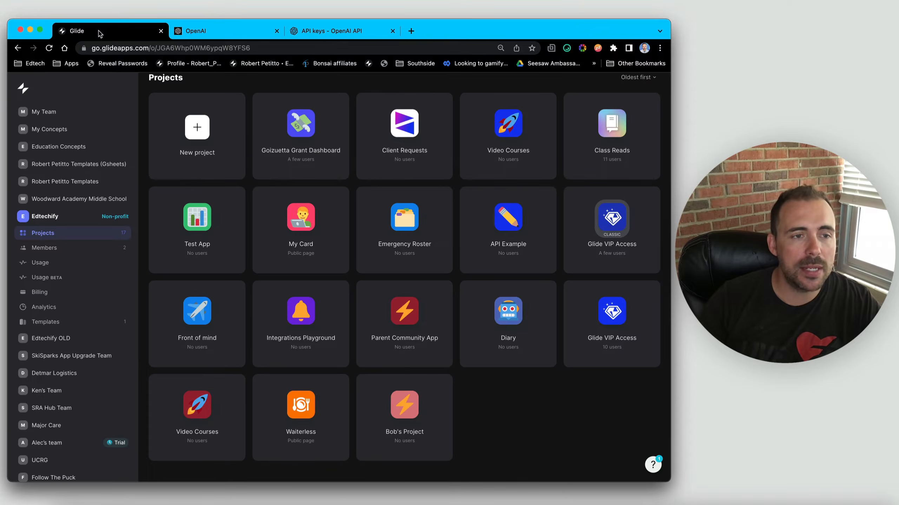
{"action": "left_click", "coordinate": [191, 128]}
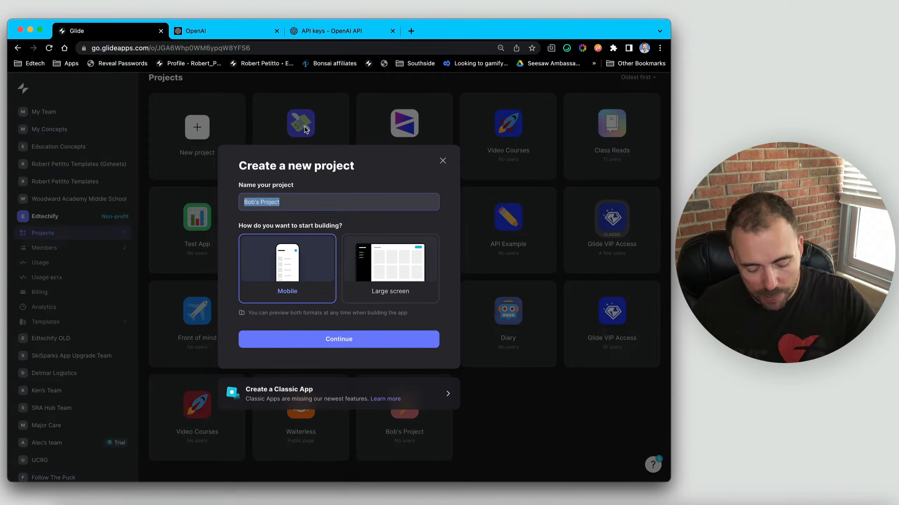
{"action": "type", "text": "AI Recipes"}
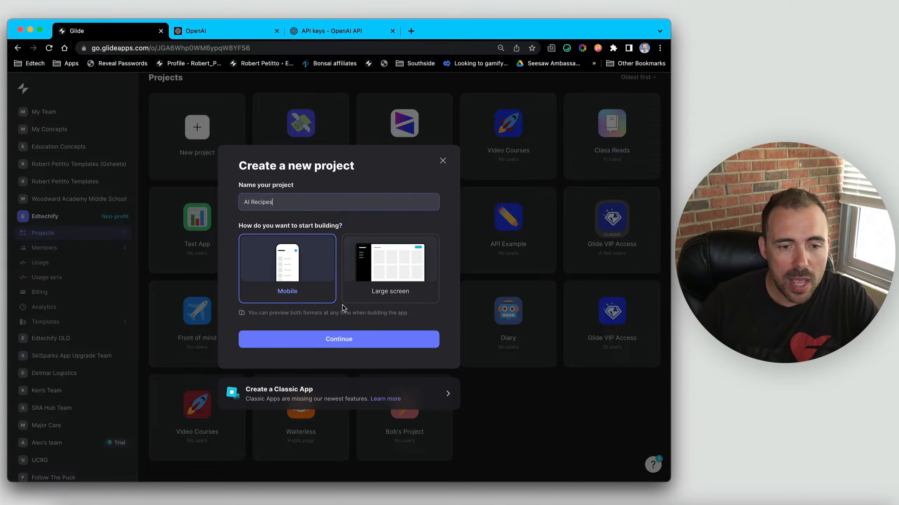
{"action": "left_click", "coordinate": [339, 339]}
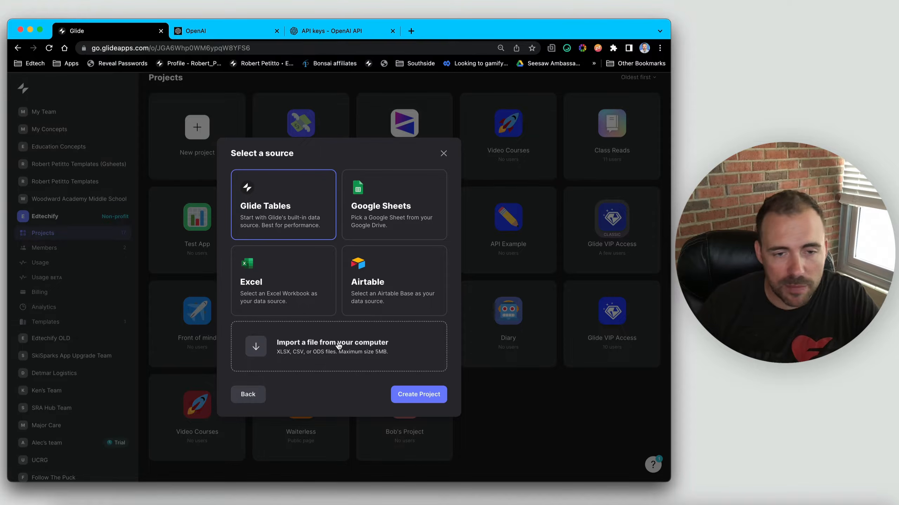
{"action": "left_click", "coordinate": [437, 401]}
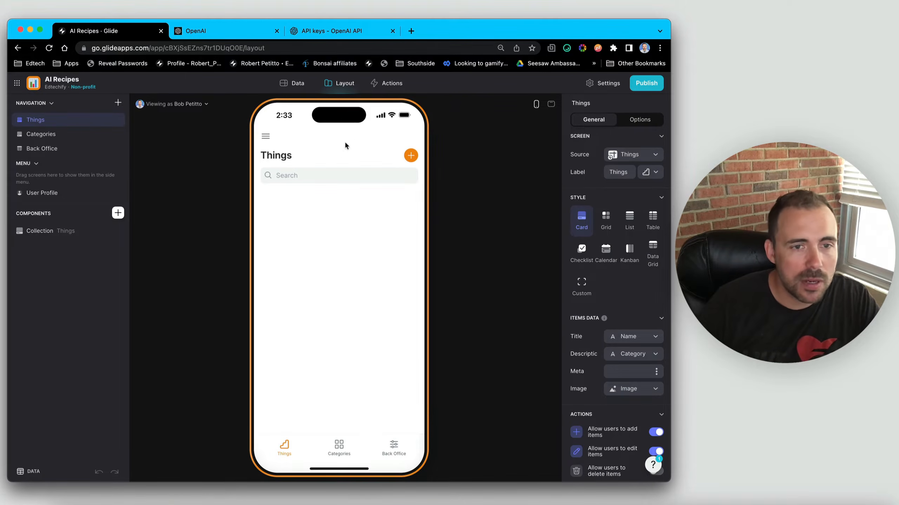
Delete the sample Things and Categories tables from the project's data
{"action": "left_click", "coordinate": [299, 83]}
{"action": "right_click", "coordinate": [59, 120]}
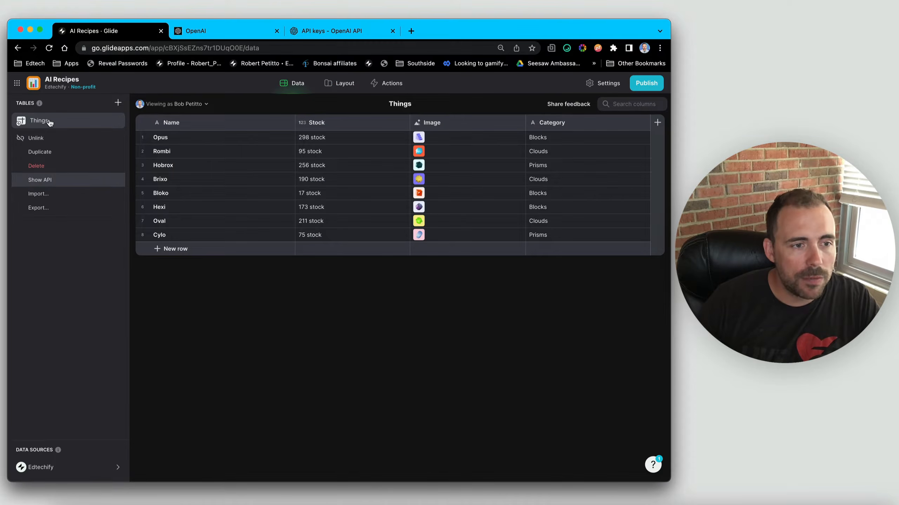
{"action": "left_click", "coordinate": [82, 171]}
{"action": "left_click", "coordinate": [419, 313]}
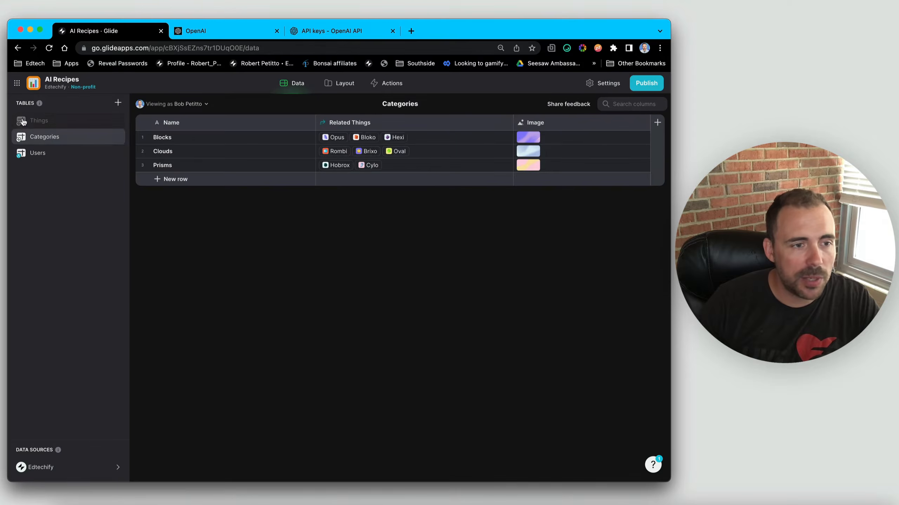
{"action": "right_click", "coordinate": [53, 123]}
{"action": "left_click", "coordinate": [84, 167]}
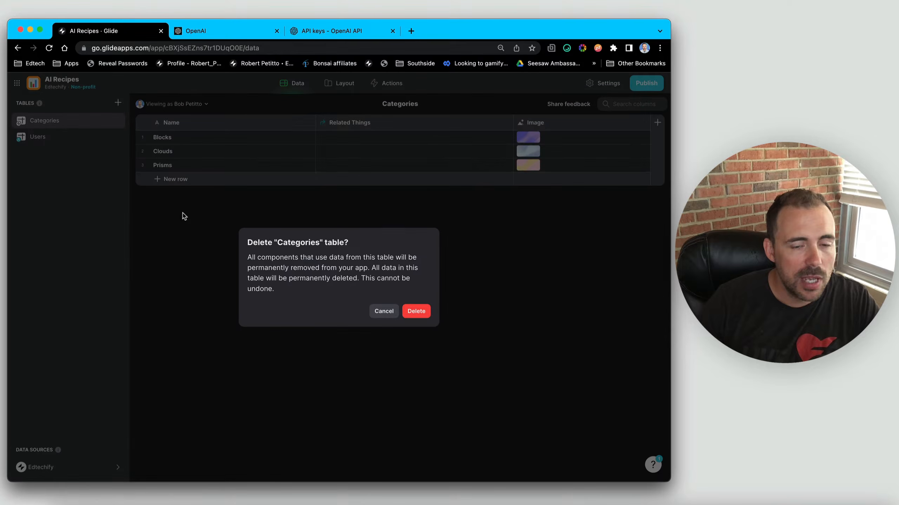
{"action": "left_click", "coordinate": [416, 312]}
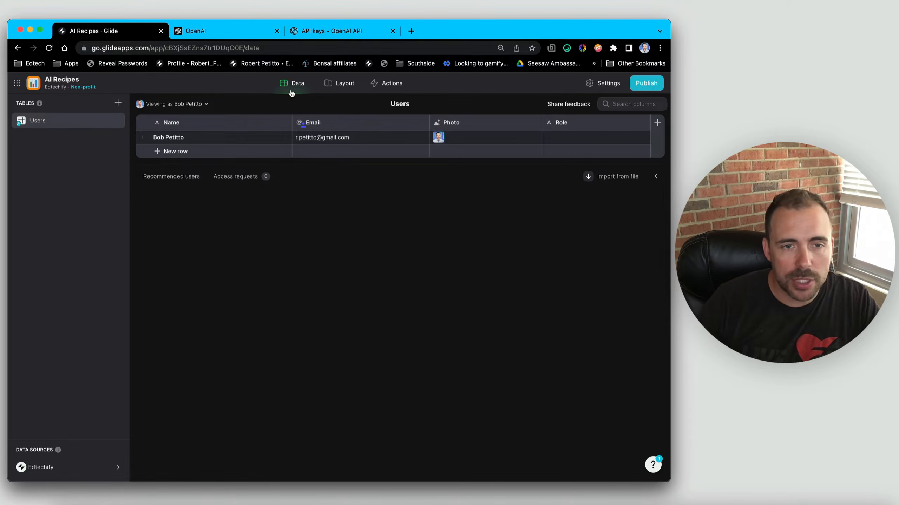
Add the OpenAI integration to the app, fill in its API key, and review the integration's feature list
{"action": "left_click", "coordinate": [326, 83]}
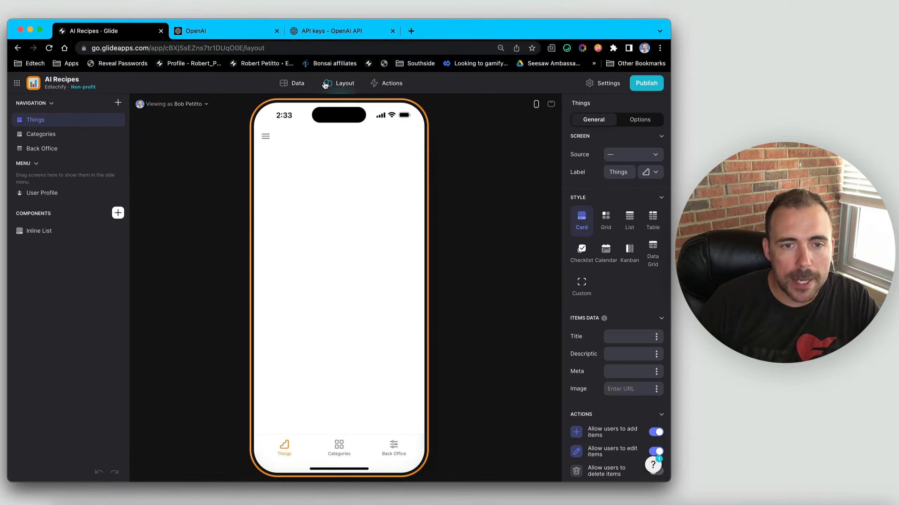
{"action": "left_click", "coordinate": [603, 85]}
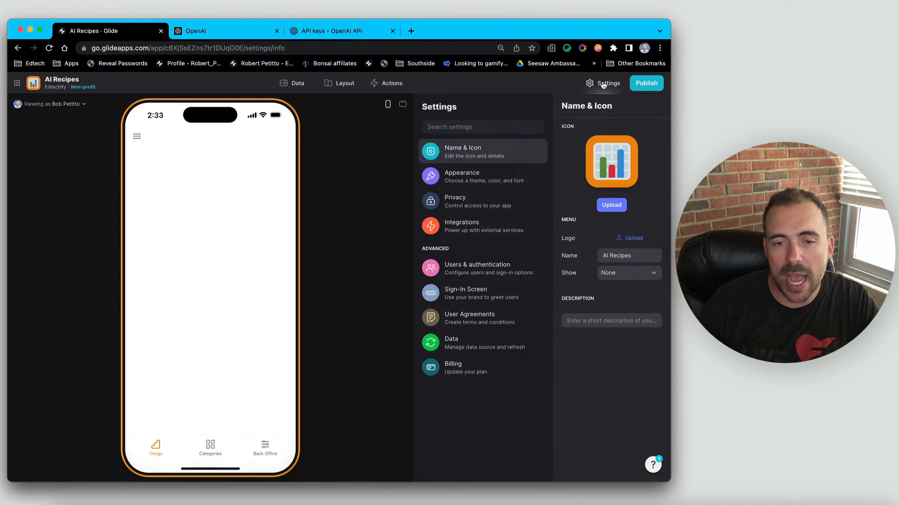
{"action": "left_click", "coordinate": [466, 230]}
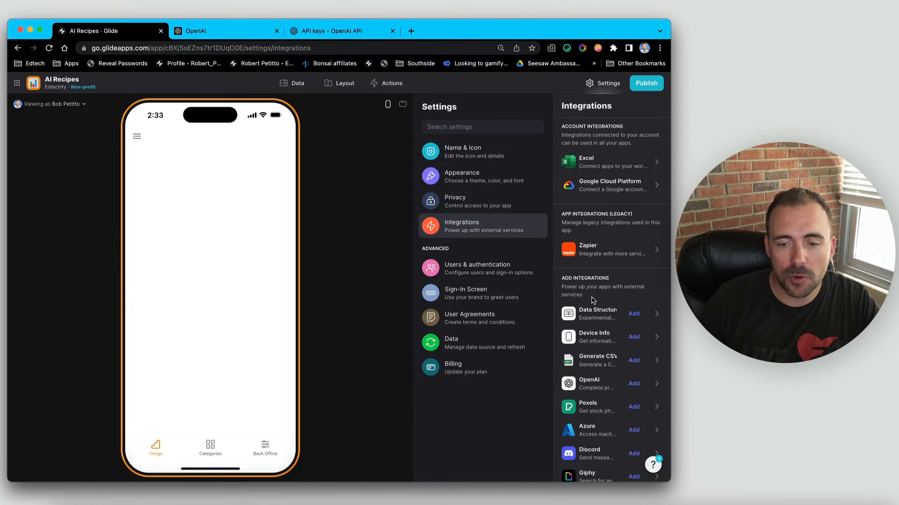
{"action": "left_click", "coordinate": [633, 384]}
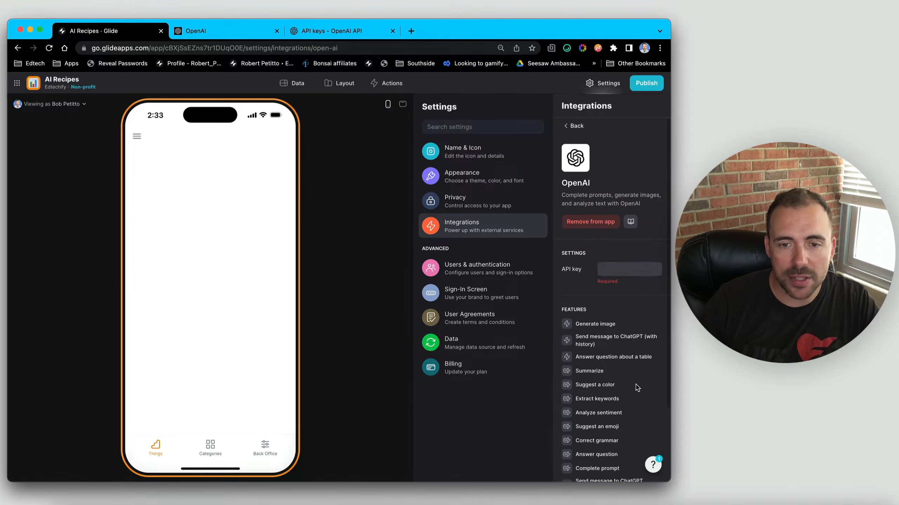
{"action": "left_click", "coordinate": [630, 268]}
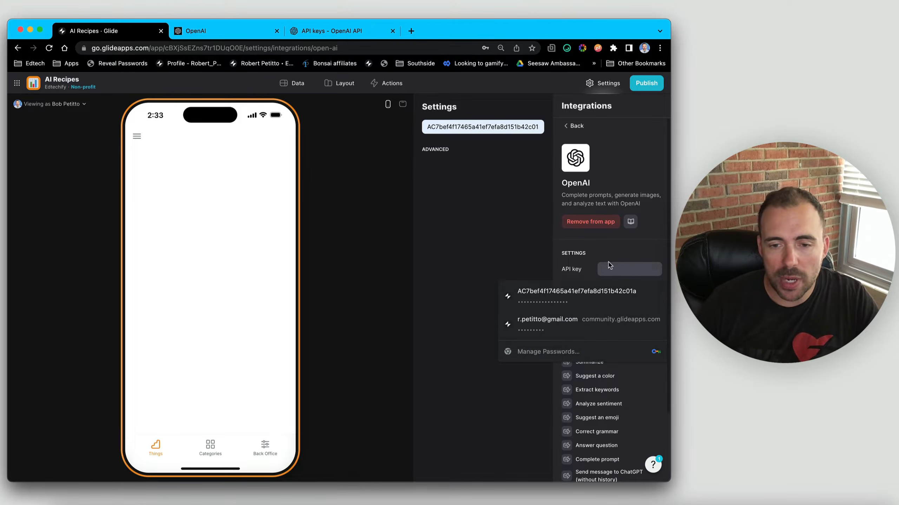
{"action": "left_click", "coordinate": [598, 297]}
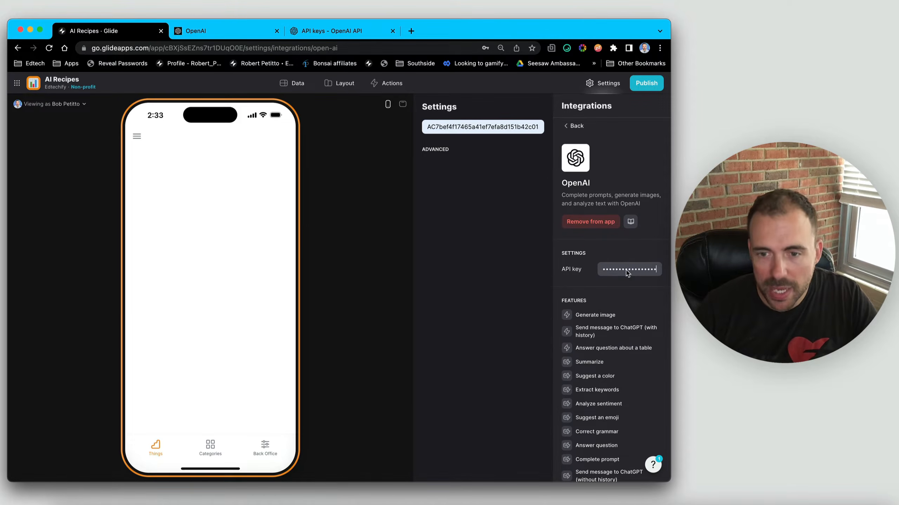
{"action": "scroll", "coordinate": [622, 356], "scroll_direction": "down", "scroll_amount": 3}
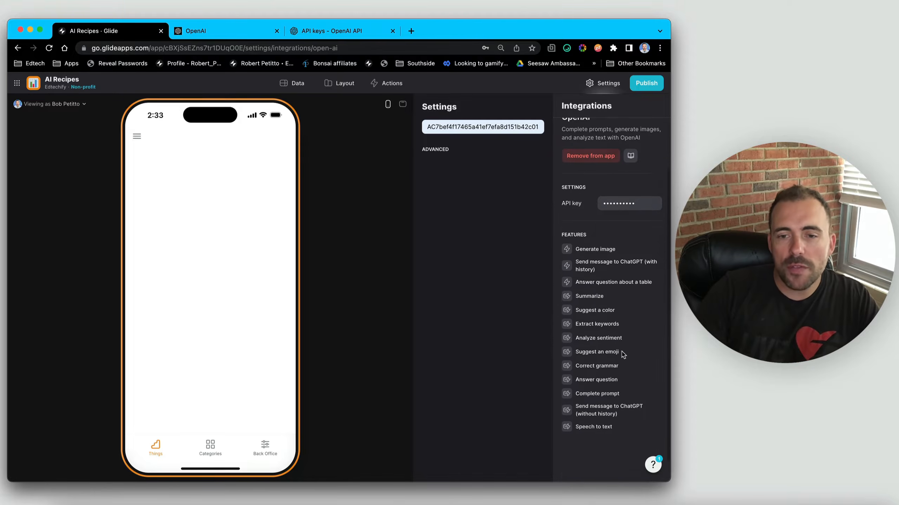
{"action": "scroll", "coordinate": [622, 354], "scroll_direction": "down", "scroll_amount": 1}
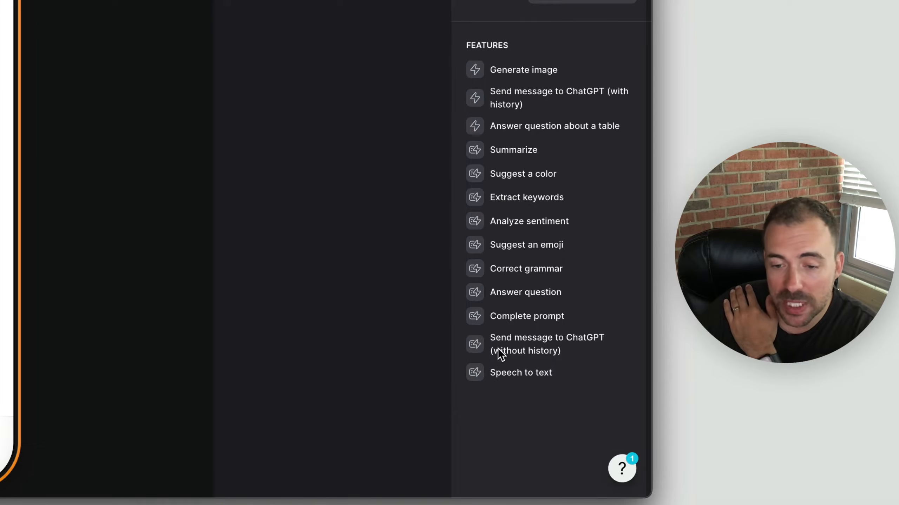
{"action": "scroll", "coordinate": [530, 352], "scroll_direction": "up", "scroll_amount": 1}
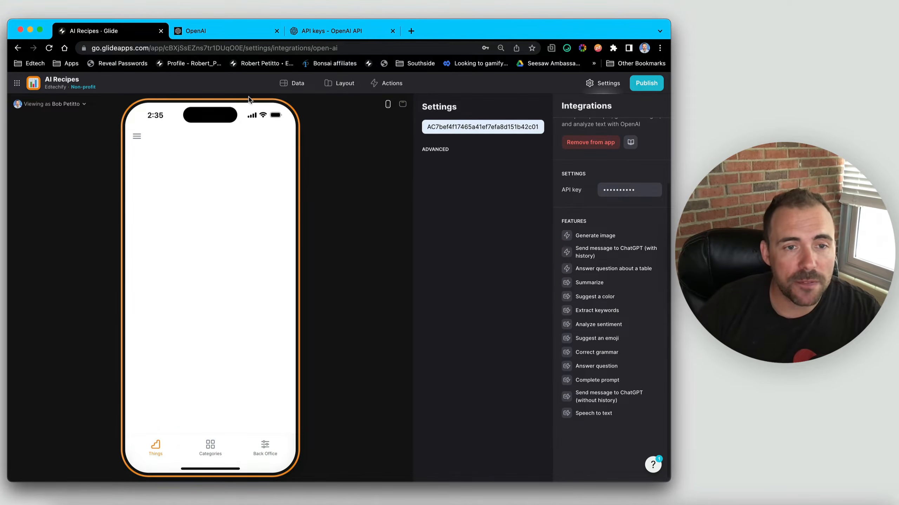
Add a new table named Recipes to the project's data
{"action": "left_click", "coordinate": [280, 86]}
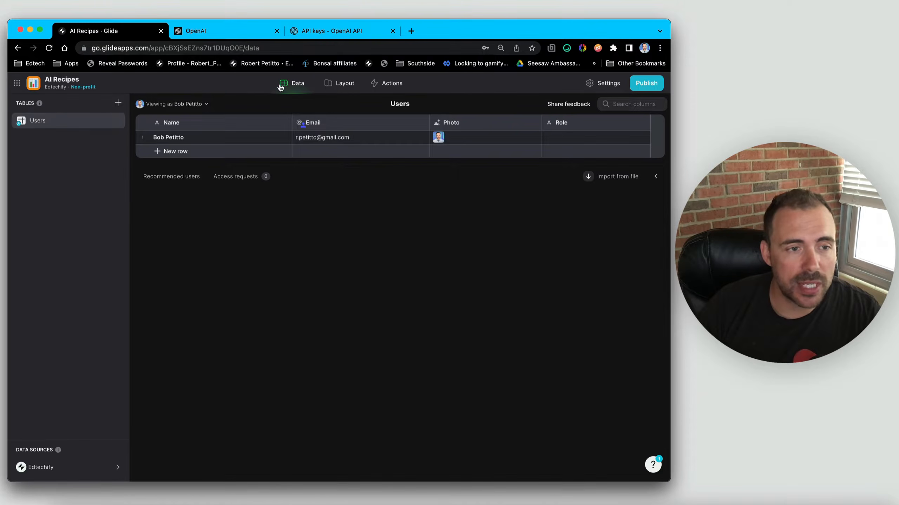
{"action": "left_click", "coordinate": [118, 102]}
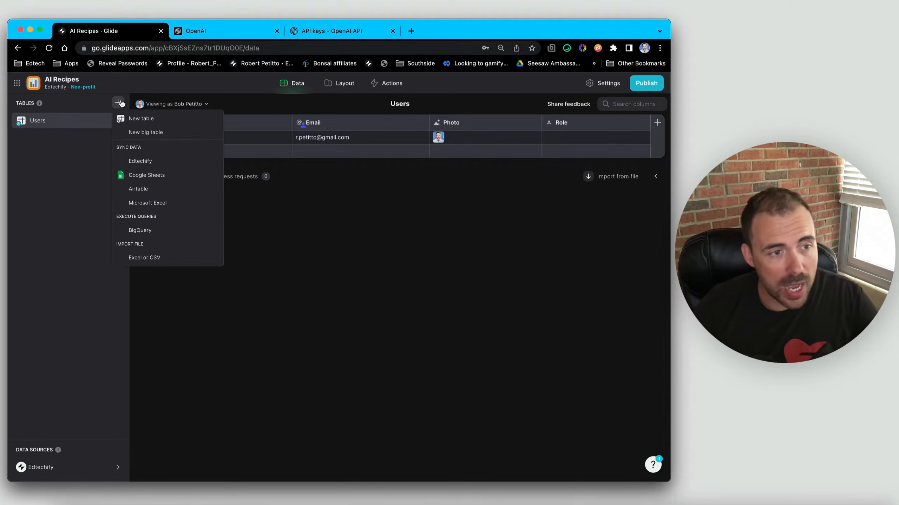
{"action": "left_click", "coordinate": [141, 118]}
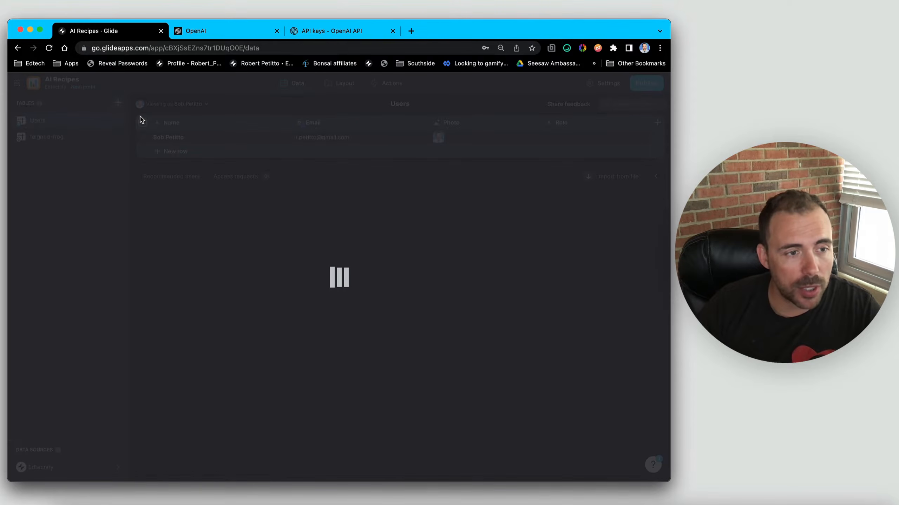
{"action": "type", "text": "Recipes"}
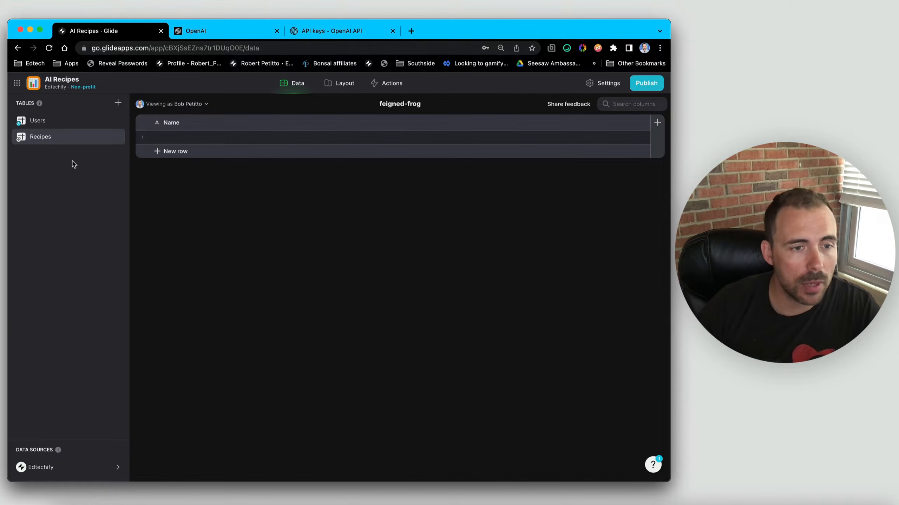
Rename the Name column of the Recipes table to Recipe
{"action": "left_click", "coordinate": [187, 123]}
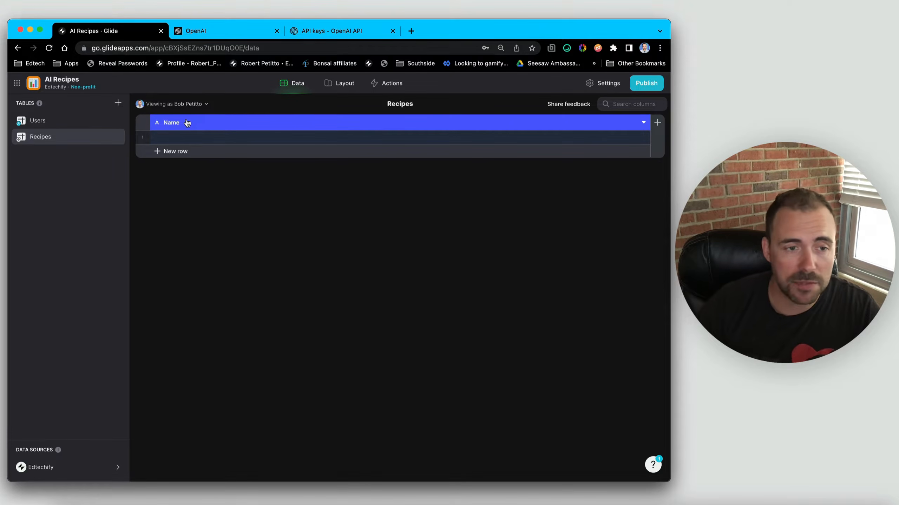
{"action": "double_click", "coordinate": [187, 123]}
{"action": "type", "text": "Recipe"}
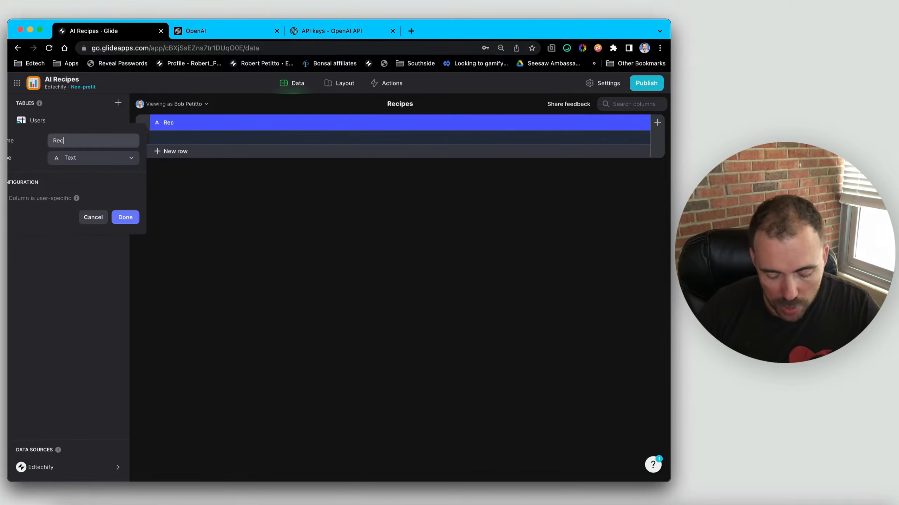
{"action": "left_click", "coordinate": [129, 217]}
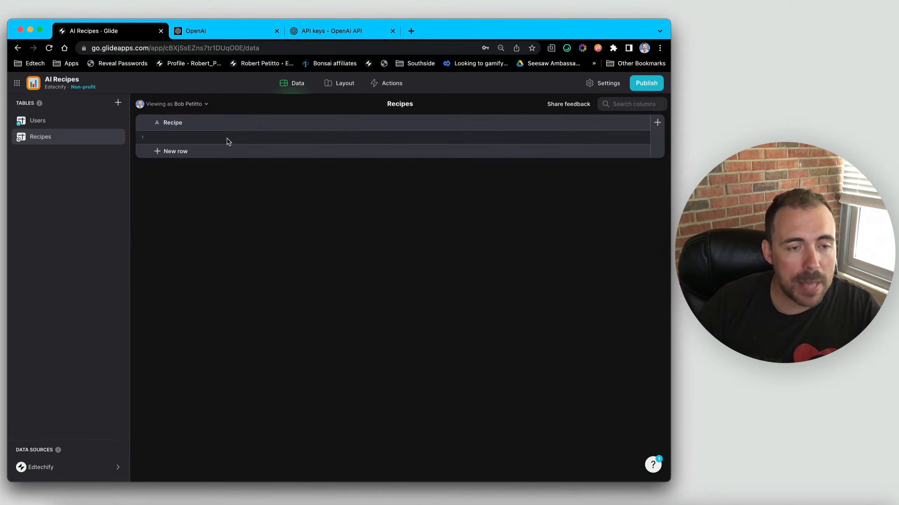
{"action": "left_click", "coordinate": [167, 142]}
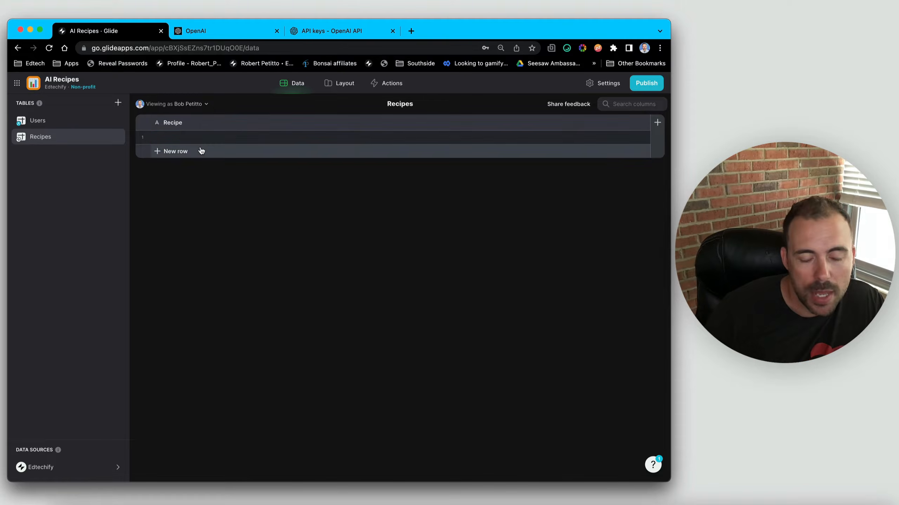
{"action": "left_click", "coordinate": [188, 138]}
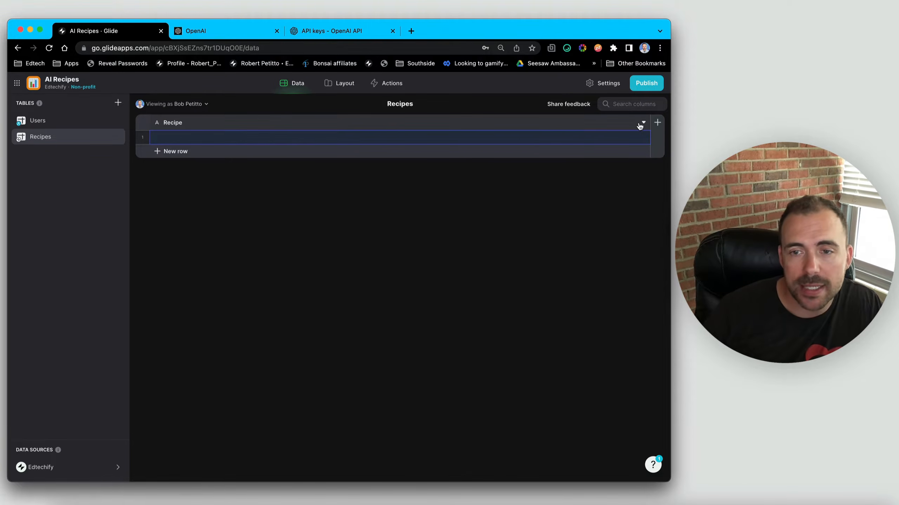
Add a text column named Prompt to the Recipes table and place it before the Recipe column
{"action": "left_click", "coordinate": [657, 124]}
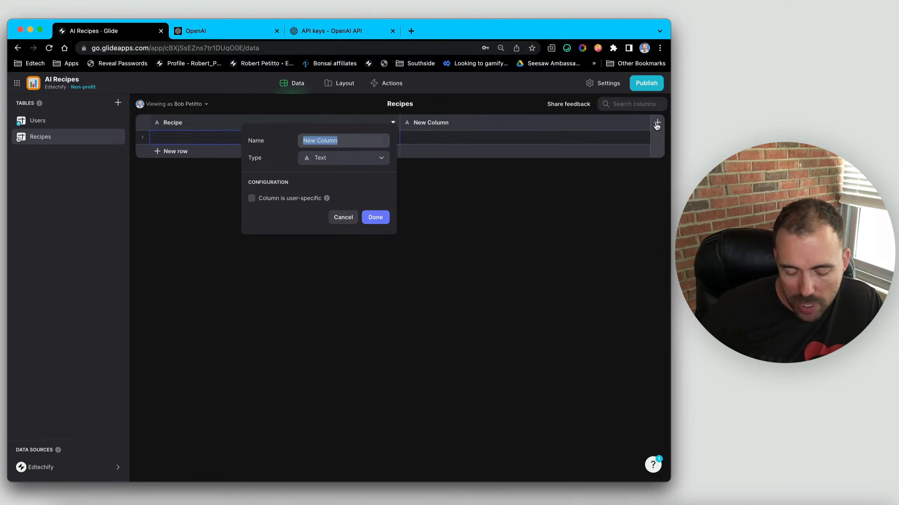
{"action": "type", "text": "Prompt"}
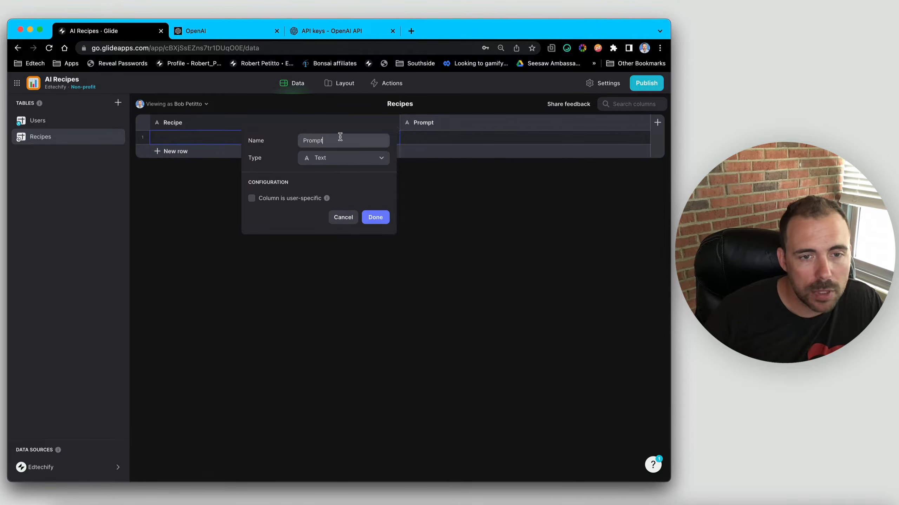
{"action": "left_click", "coordinate": [375, 217]}
{"action": "left_click_drag", "start_coordinate": [424, 124], "coordinate": [262, 128]}
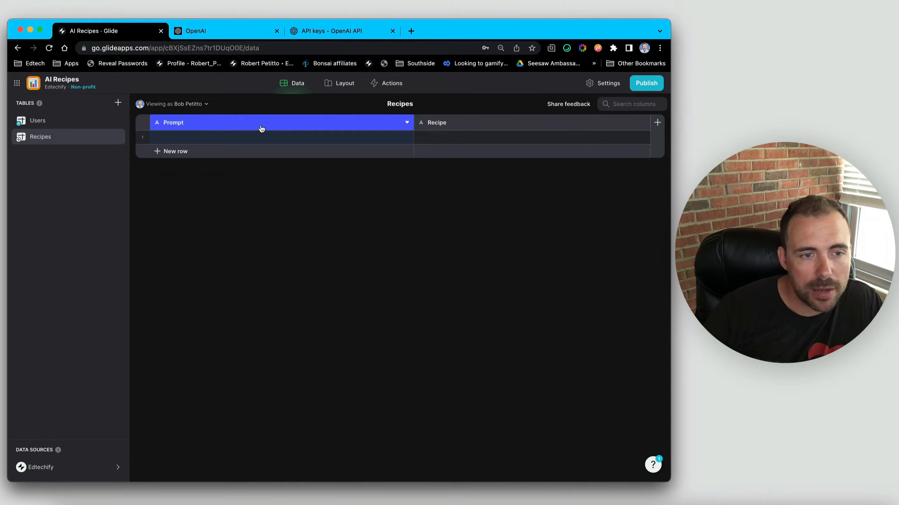
{"action": "left_click", "coordinate": [172, 140]}
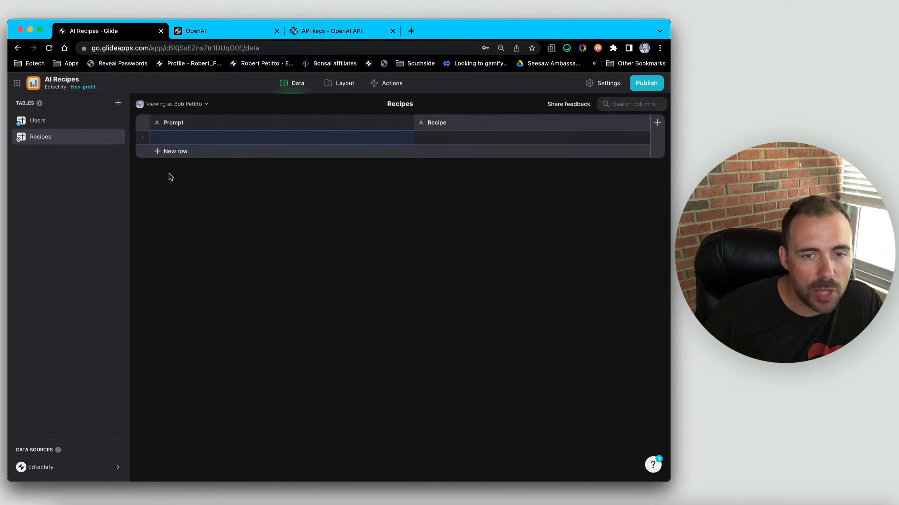
{"action": "left_click", "coordinate": [441, 141]}
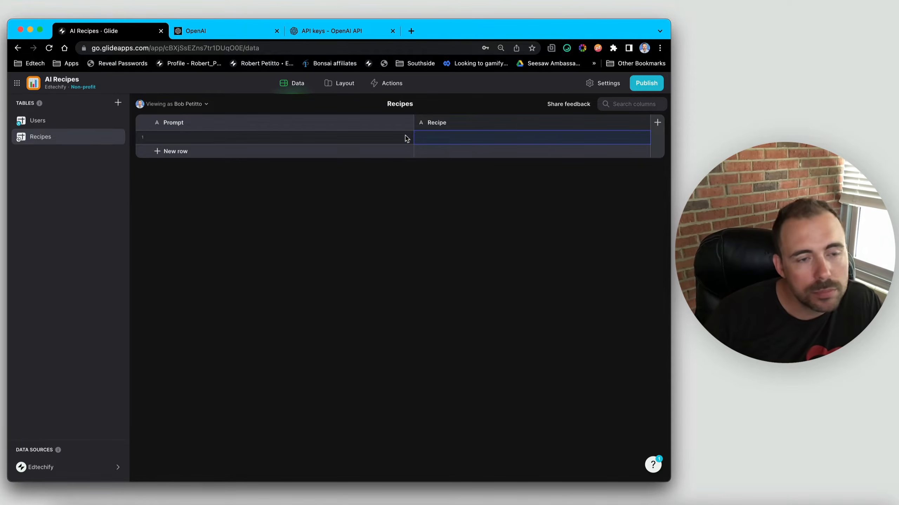
Delete the Back Office and Categories screens from the app's layout navigation
{"action": "left_click", "coordinate": [339, 84]}
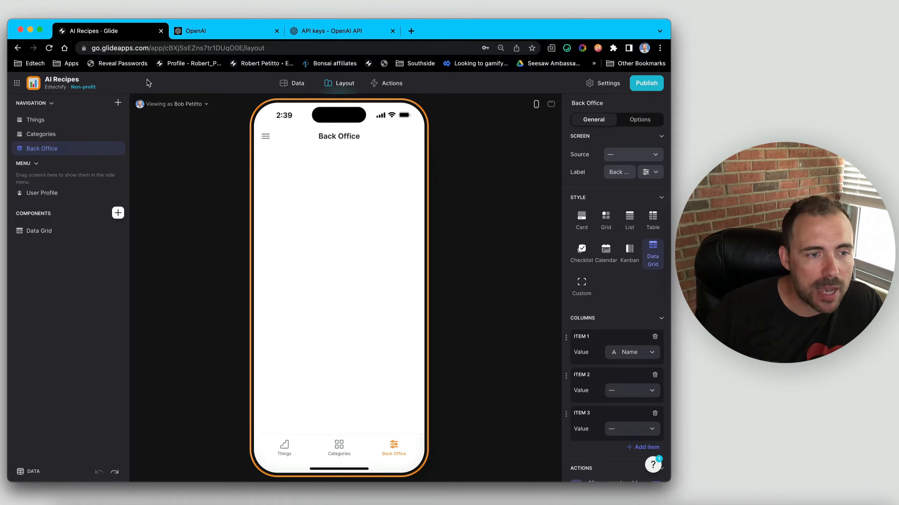
{"action": "right_click", "coordinate": [62, 148]}
{"action": "left_click", "coordinate": [53, 177]}
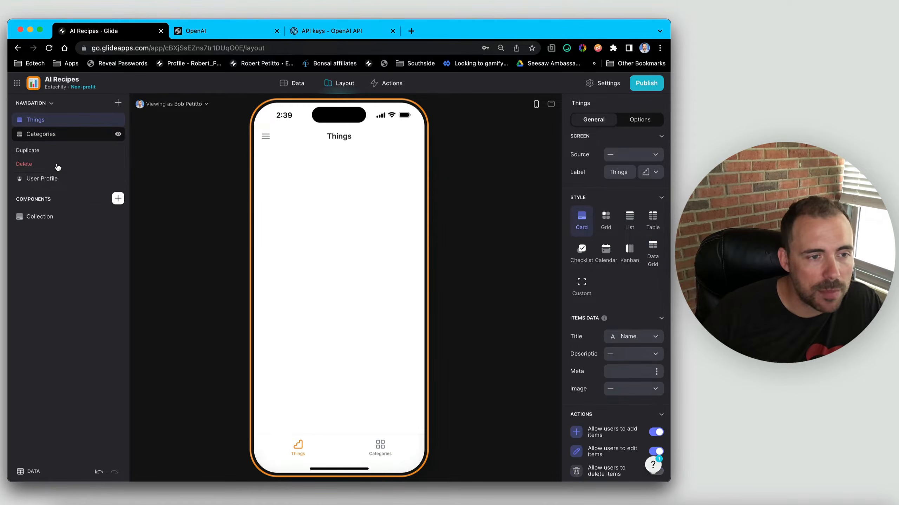
{"action": "left_click", "coordinate": [59, 167]}
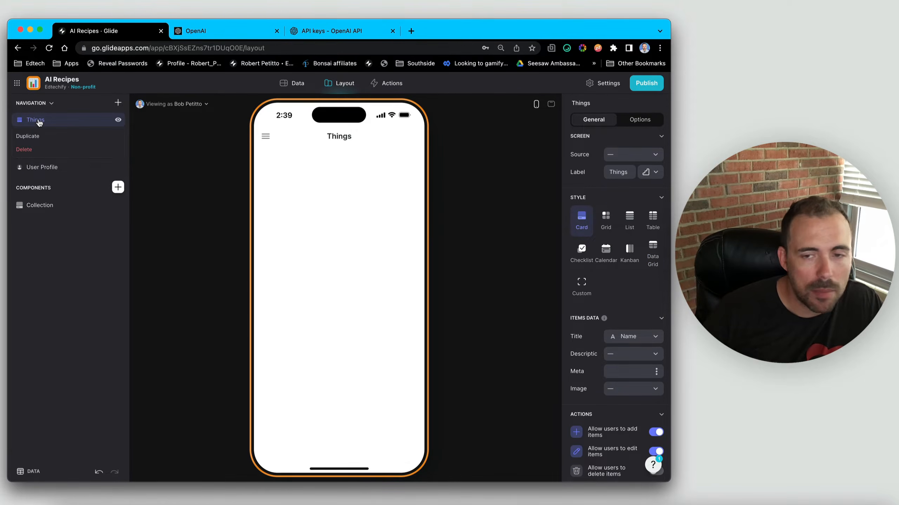
{"action": "left_click", "coordinate": [329, 214]}
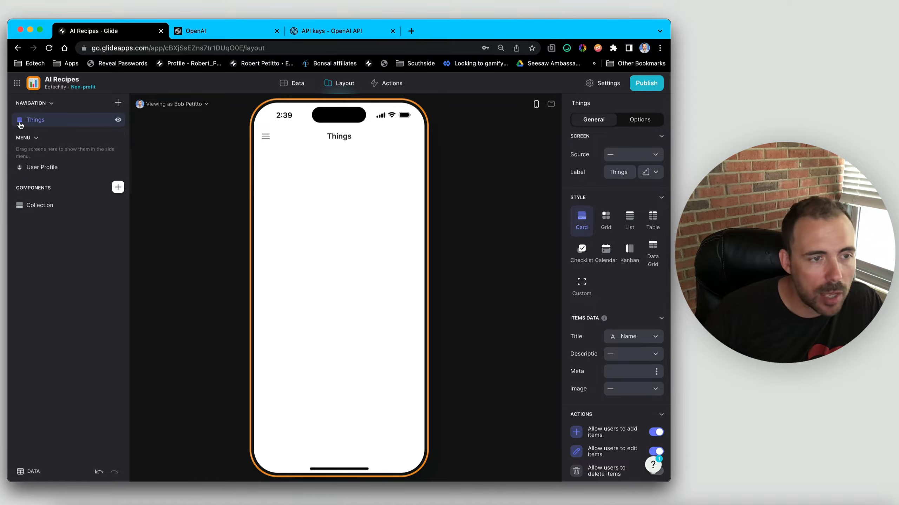
Set the Things screen's source to the Recipes table and change its label to Recipes
{"action": "left_click", "coordinate": [617, 156]}
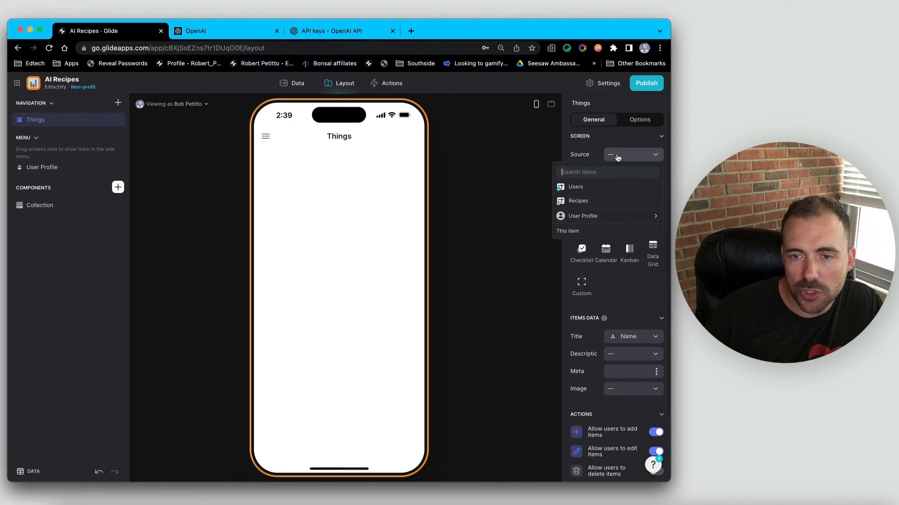
{"action": "left_click", "coordinate": [616, 203]}
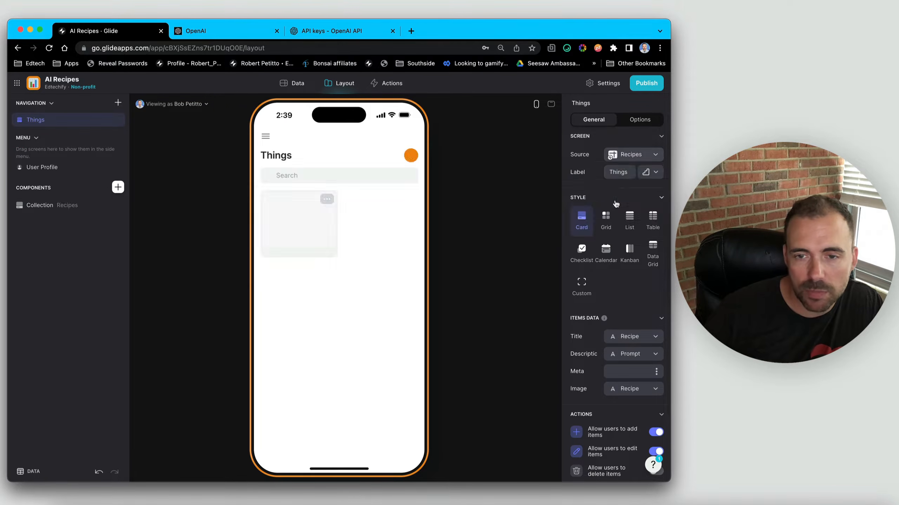
{"action": "left_click", "coordinate": [618, 172]}
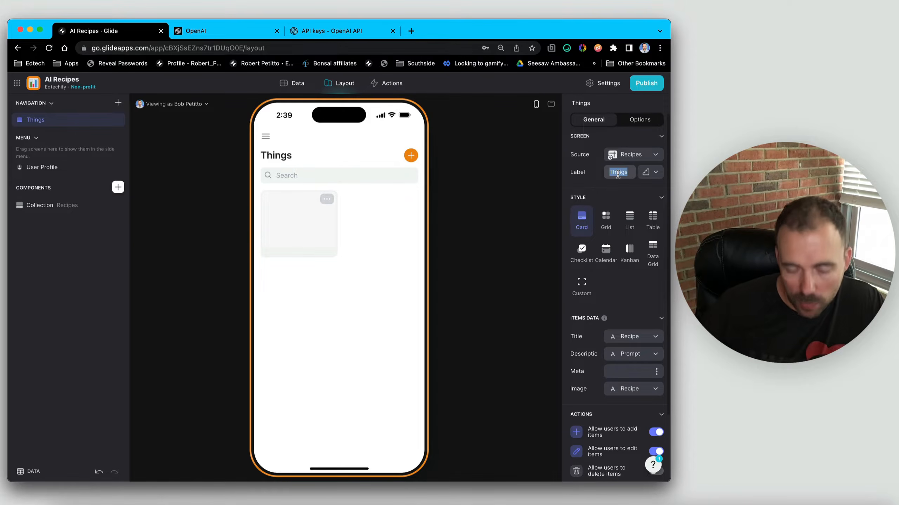
{"action": "type", "text": "Recipes"}
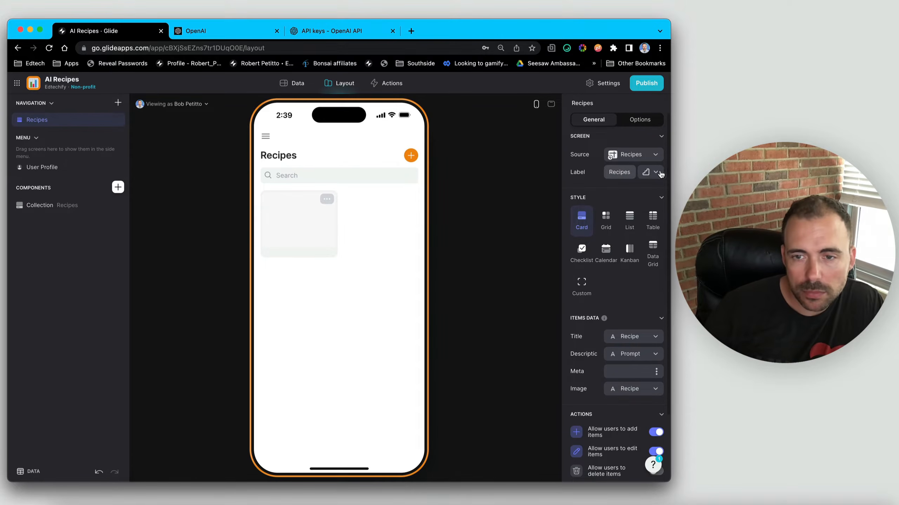
Change the Recipes screen's icon to the card-like rectangle with a header line from the Glide Shapes set
{"action": "left_click", "coordinate": [656, 172]}
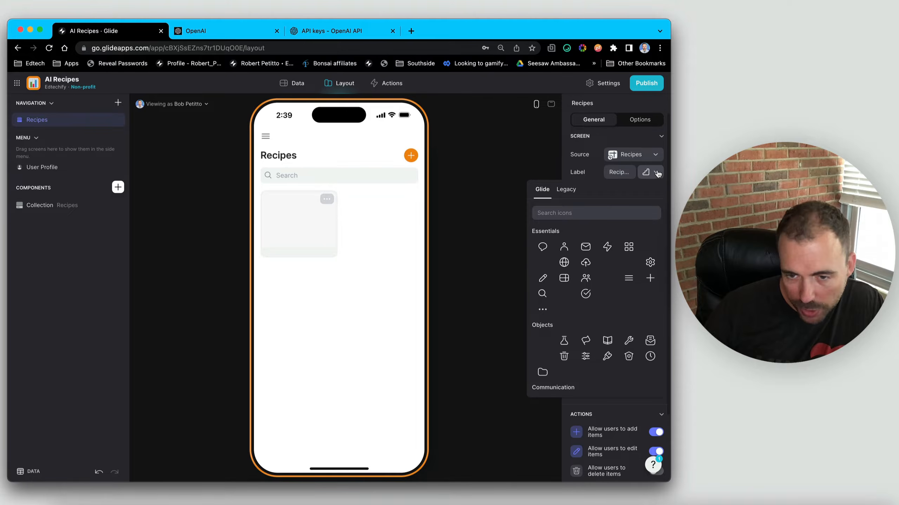
{"action": "left_click", "coordinate": [566, 190]}
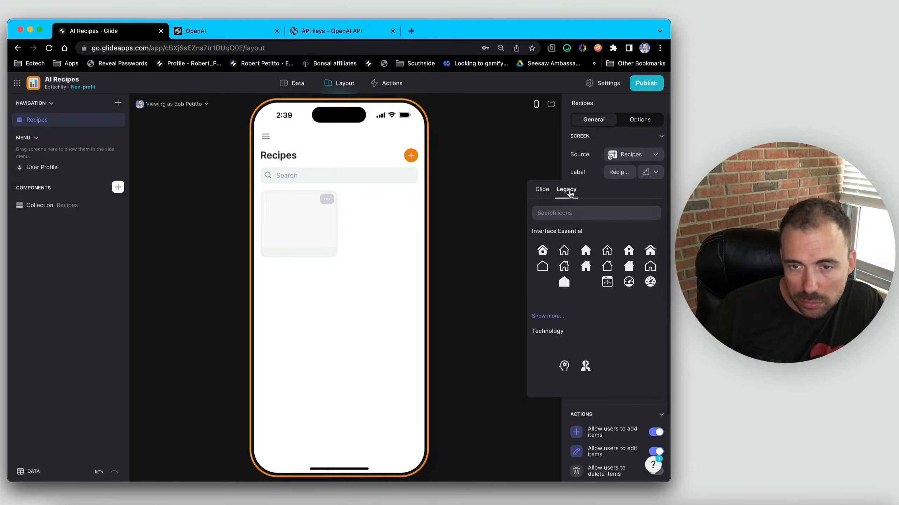
{"action": "left_click", "coordinate": [548, 191]}
{"action": "scroll", "coordinate": [644, 369], "scroll_direction": "down", "scroll_amount": 10}
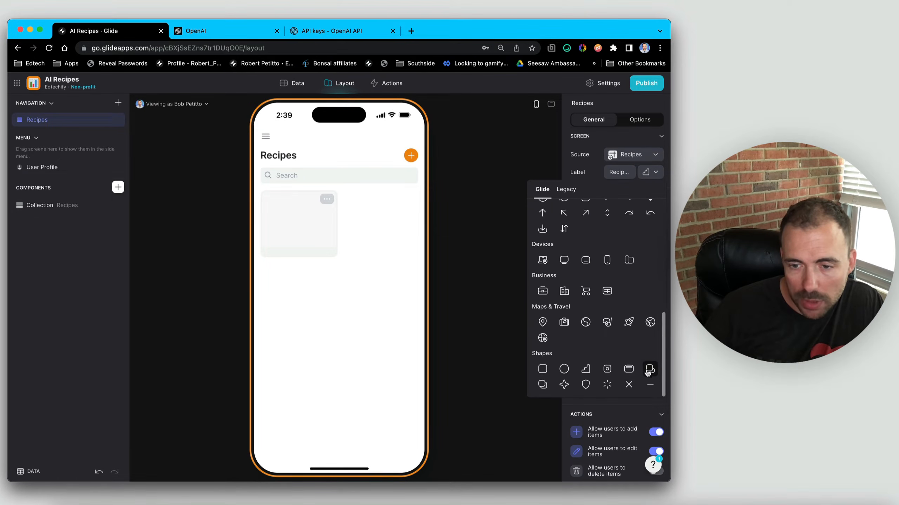
{"action": "left_click", "coordinate": [629, 368]}
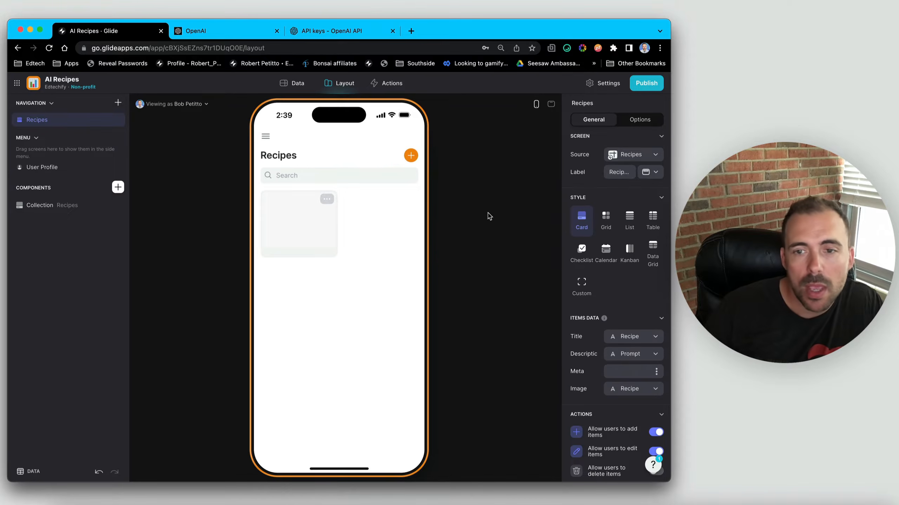
Open the Recipes screen's add-item form and remove its Recipe text entry
{"action": "left_click", "coordinate": [411, 156]}
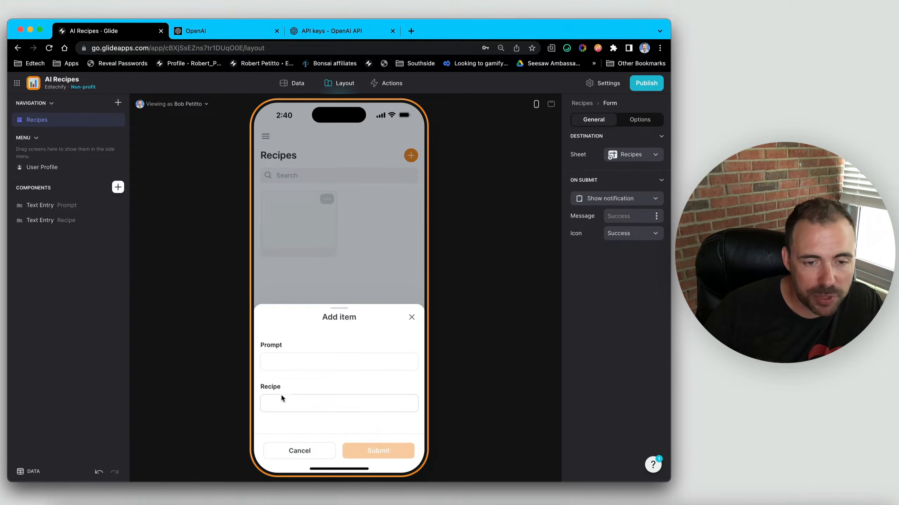
{"action": "left_click", "coordinate": [118, 221]}
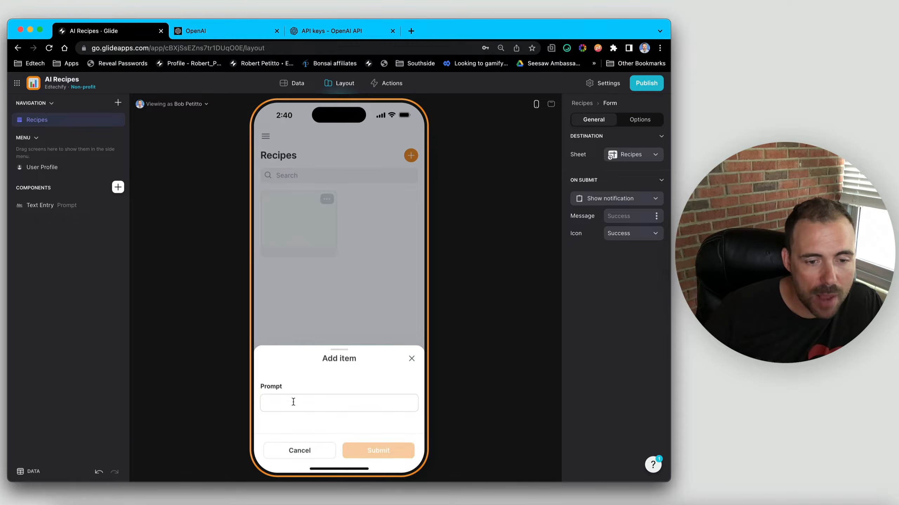
Label the form's Prompt text entry "What kind of recipe do you want?", make it required and set its size to Large
{"action": "left_click", "coordinate": [39, 205]}
{"action": "double_click", "coordinate": [634, 257]}
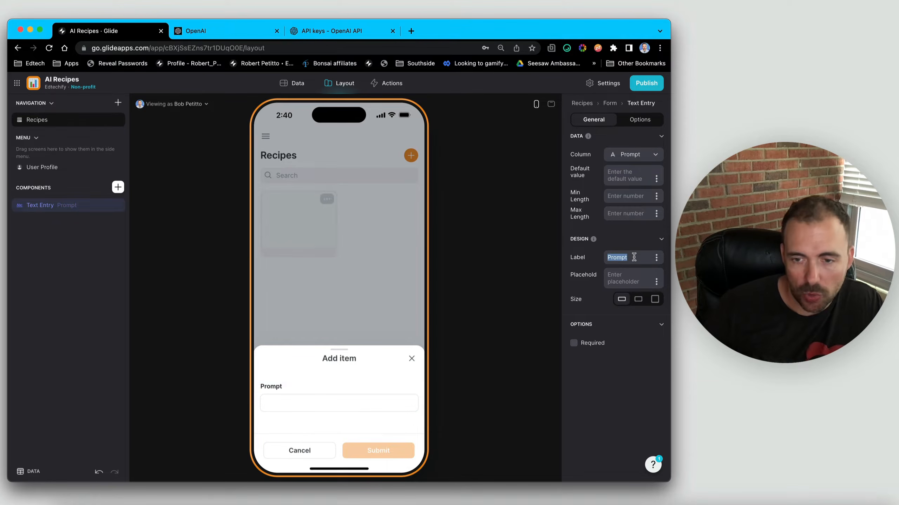
{"action": "type", "text": "What kin"}
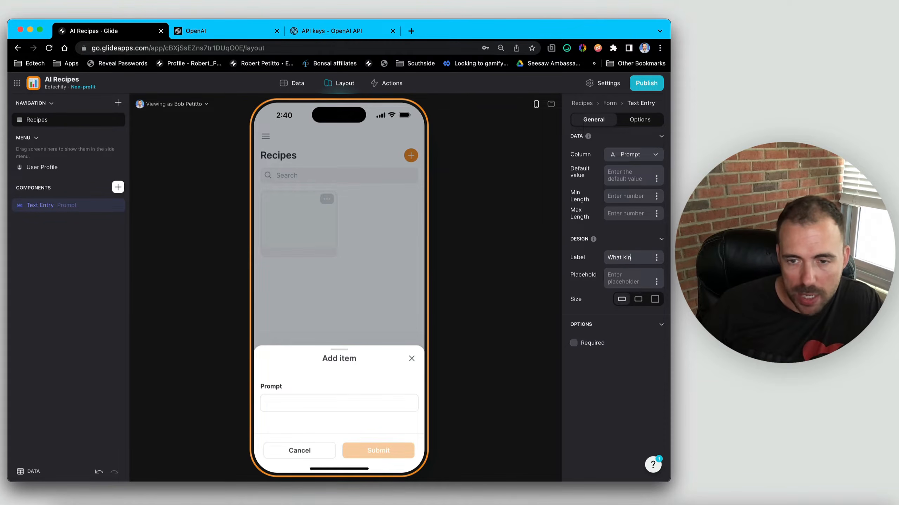
{"action": "type", "text": "d of recipe"}
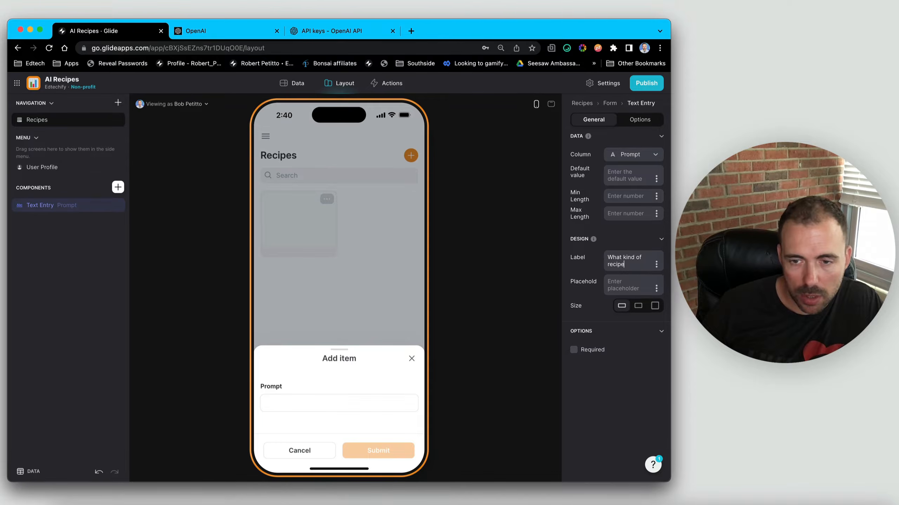
{"action": "type", "text": " do you want?"}
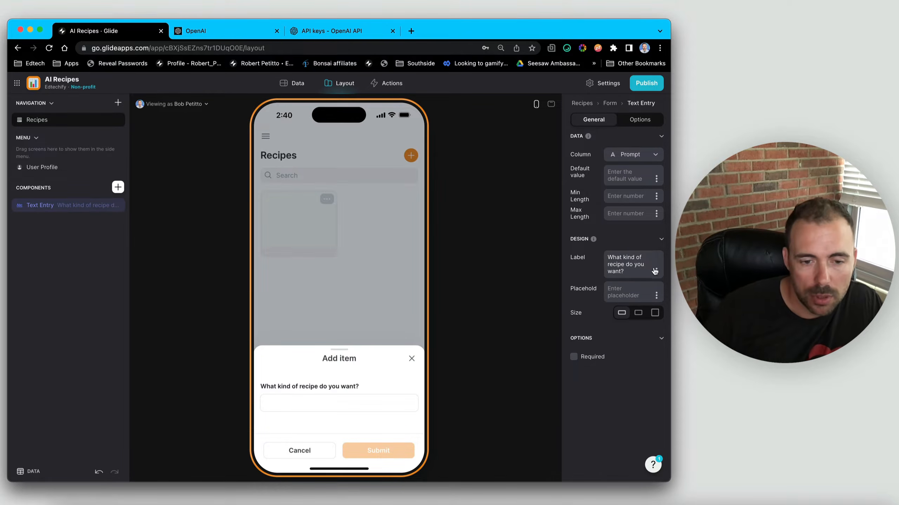
{"action": "left_click", "coordinate": [592, 354]}
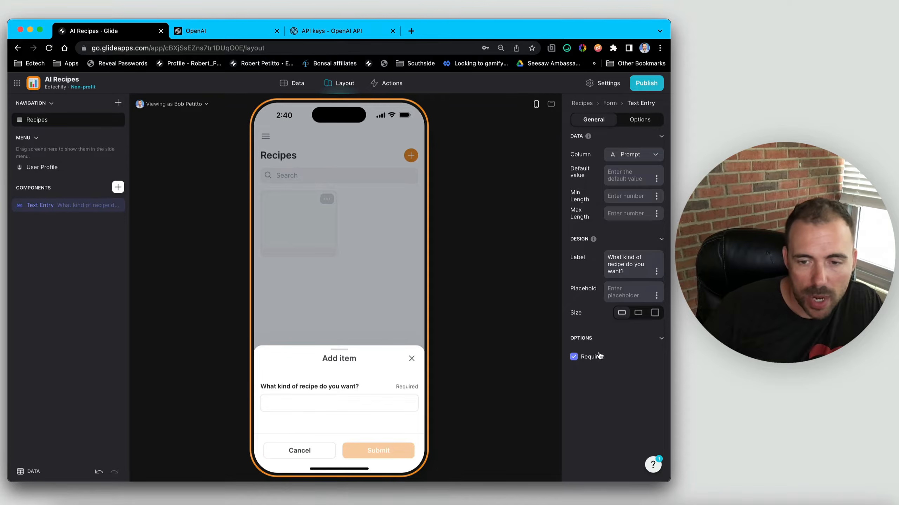
{"action": "left_click", "coordinate": [654, 312]}
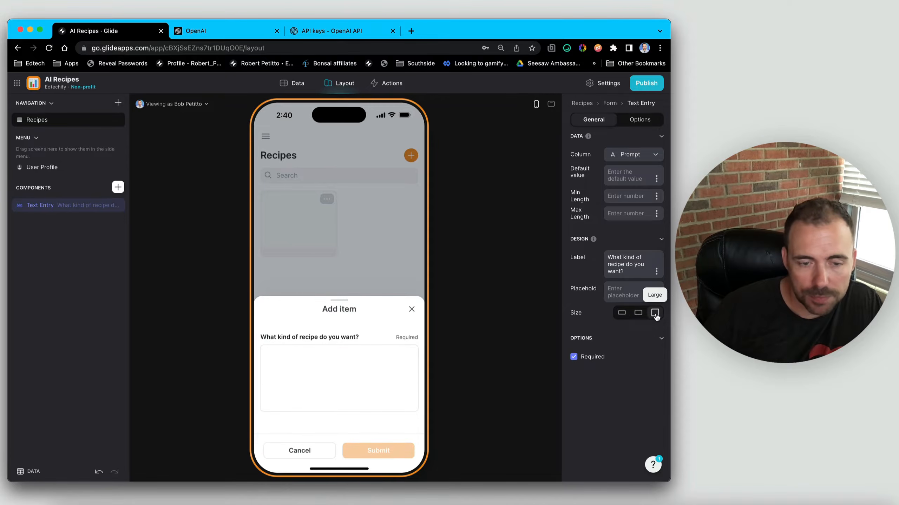
Change the add-item form's title to "New Recipe"
{"action": "left_click", "coordinate": [610, 104]}
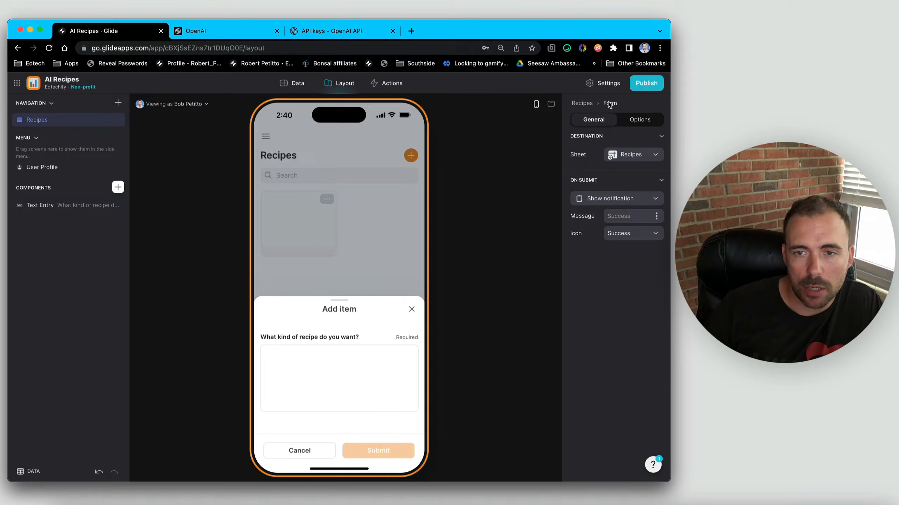
{"action": "left_click", "coordinate": [639, 120]}
{"action": "left_click_drag", "start_coordinate": [632, 154], "coordinate": [606, 154]}
{"action": "type", "text": "New Recipe"}
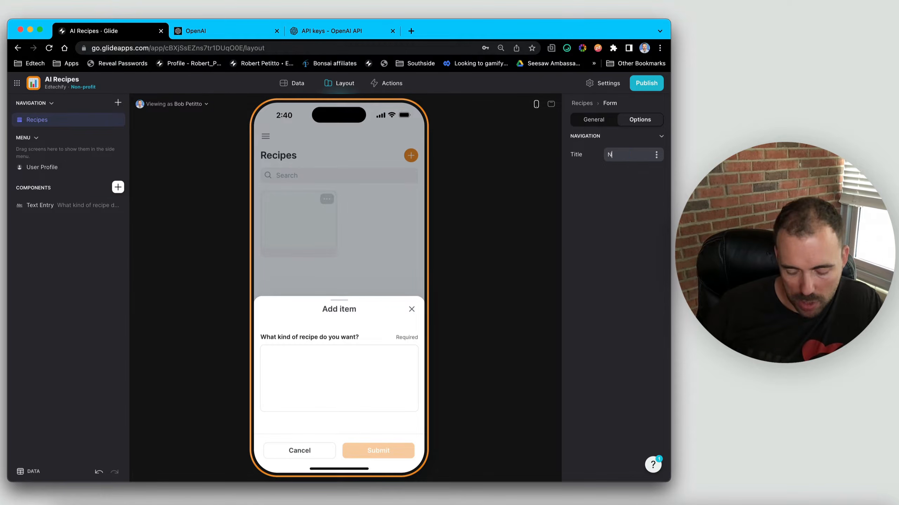
{"action": "left_click", "coordinate": [308, 384]}
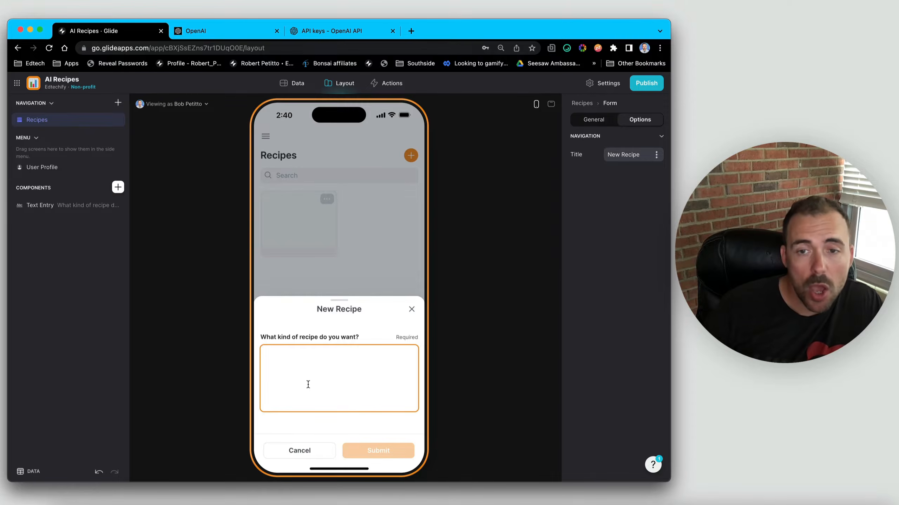
Set the form's on-submit action to OpenAI's Send message to ChatGPT (without history)
{"action": "left_click", "coordinate": [585, 124]}
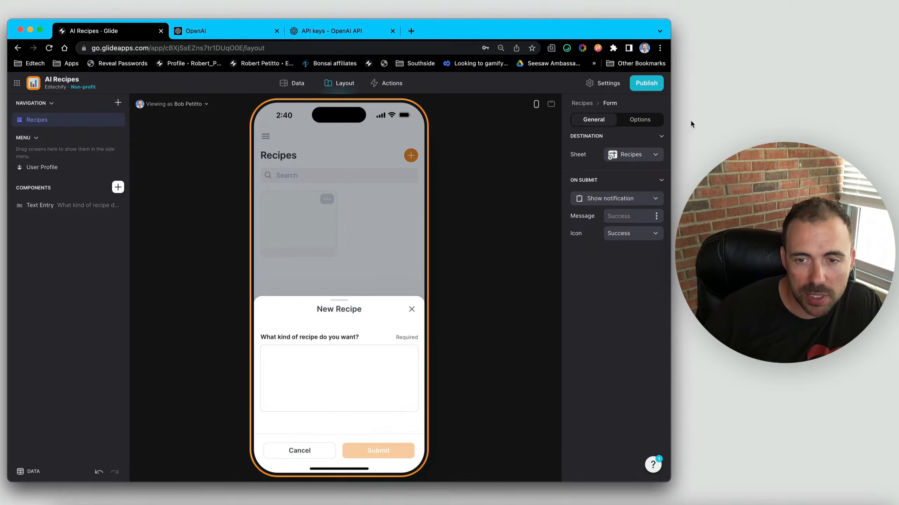
{"action": "left_click", "coordinate": [600, 200]}
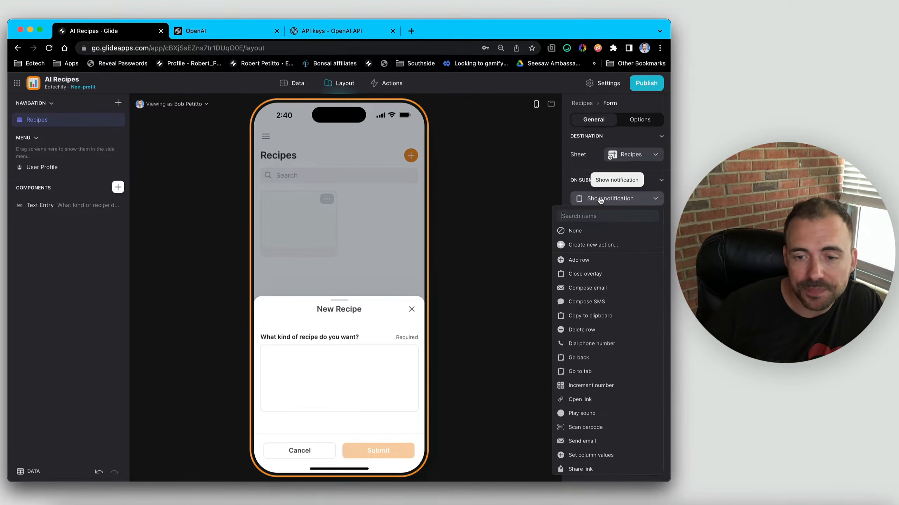
{"action": "scroll", "coordinate": [618, 413], "scroll_direction": "down", "scroll_amount": 10}
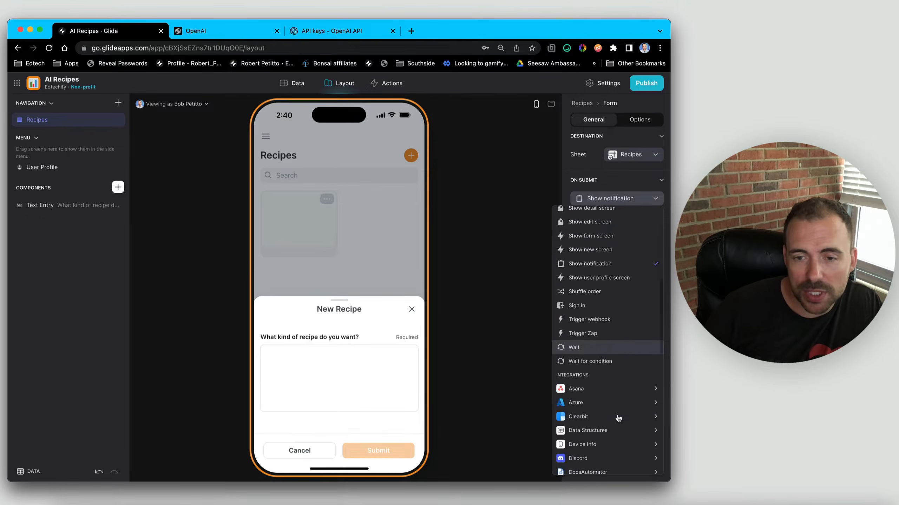
{"action": "mouse_move", "coordinate": [603, 329]}
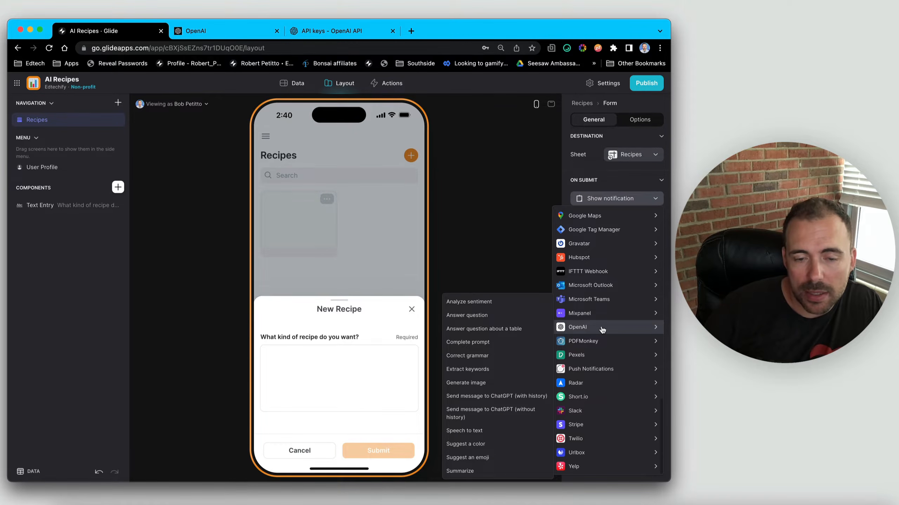
{"action": "scroll", "coordinate": [598, 327], "scroll_direction": "up", "scroll_amount": 1}
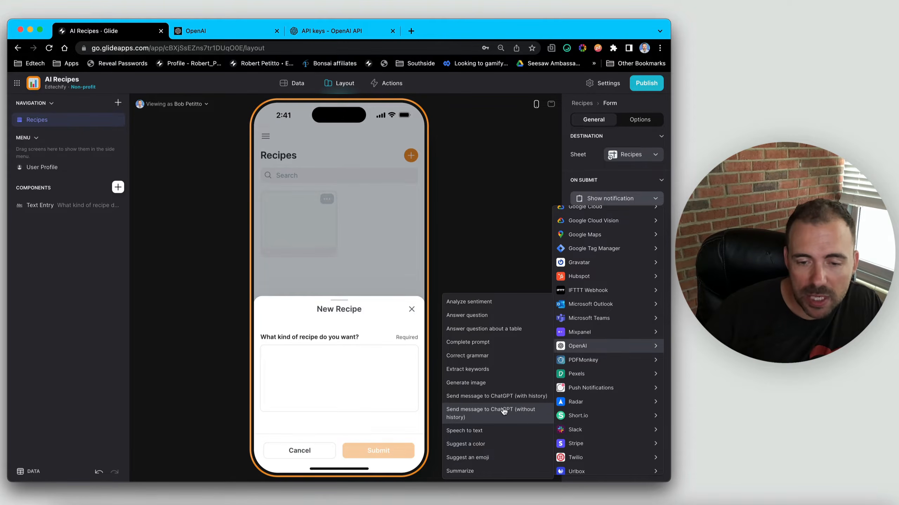
{"action": "left_click", "coordinate": [468, 418]}
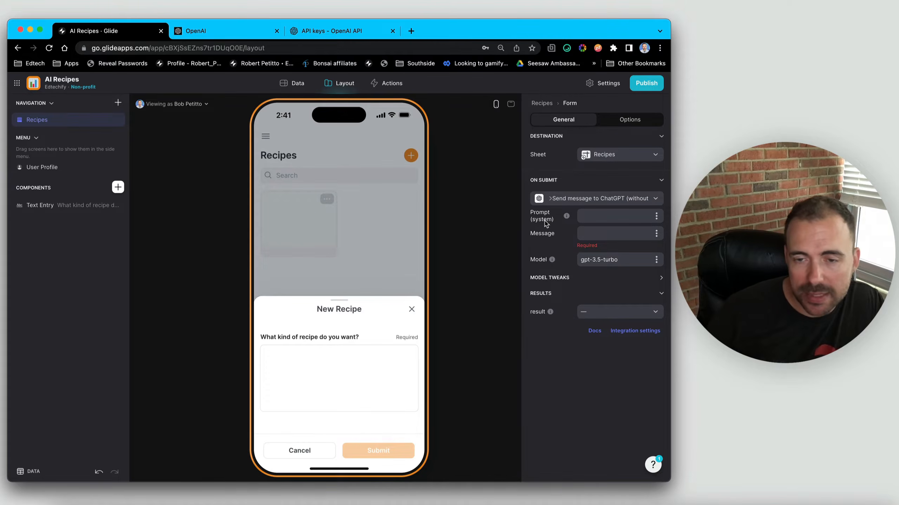
Review the other available OpenAI actions and the ChatGPT action's Prompt (system), Message and Model settings
{"action": "mouse_move", "coordinate": [566, 217]}
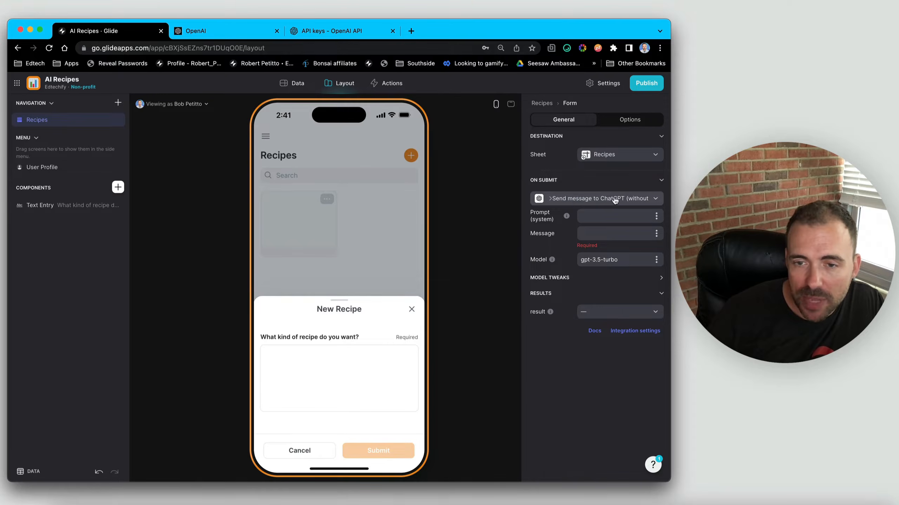
{"action": "left_click", "coordinate": [622, 200]}
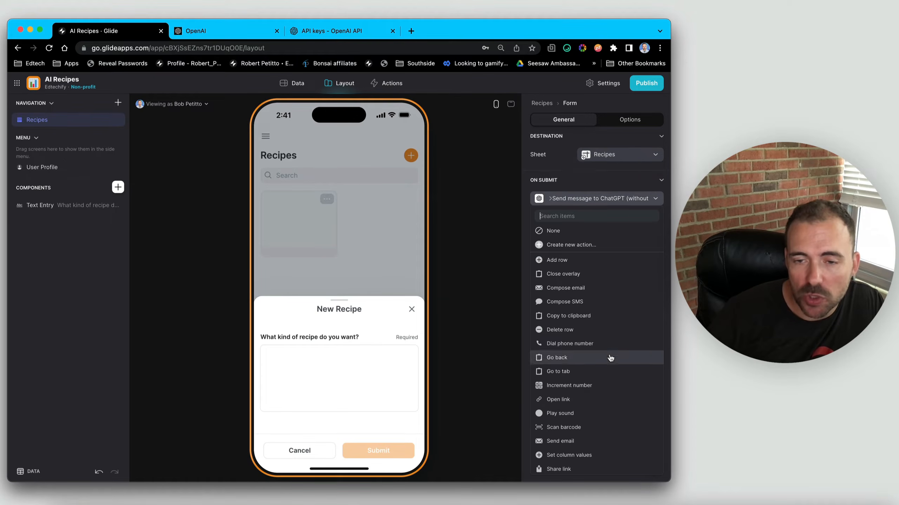
{"action": "scroll", "coordinate": [607, 353], "scroll_direction": "down", "scroll_amount": 5}
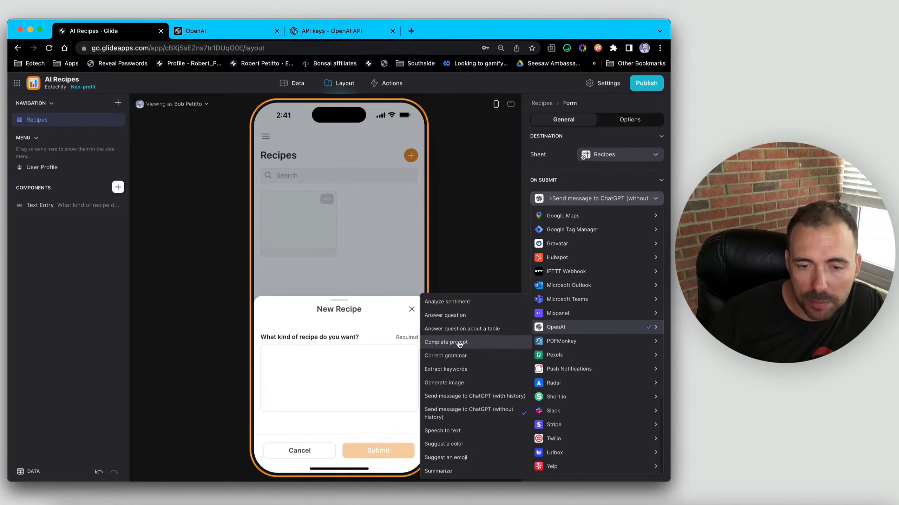
{"action": "left_click", "coordinate": [574, 199]}
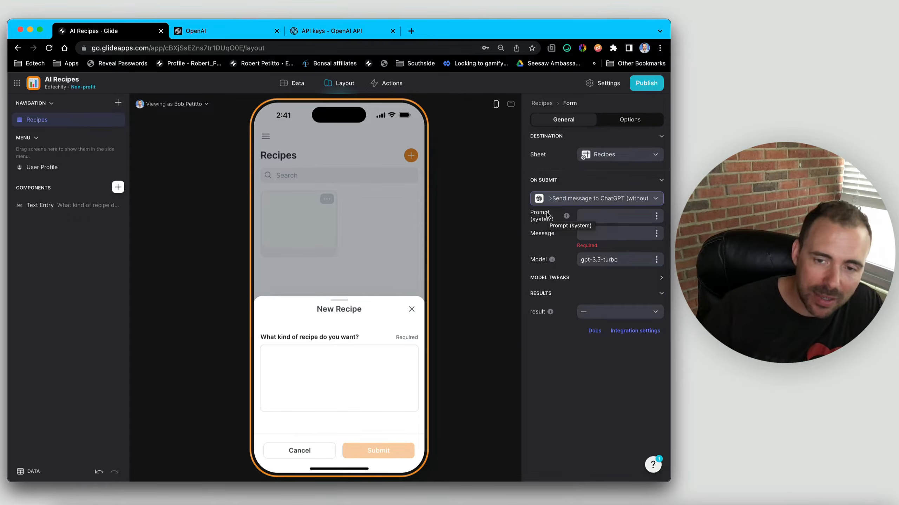
{"action": "left_click", "coordinate": [599, 217]}
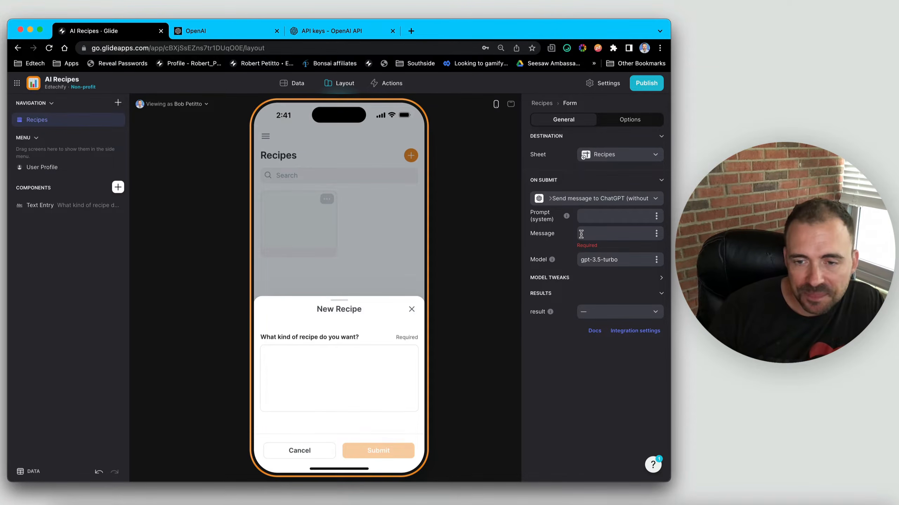
{"action": "left_click", "coordinate": [607, 260]}
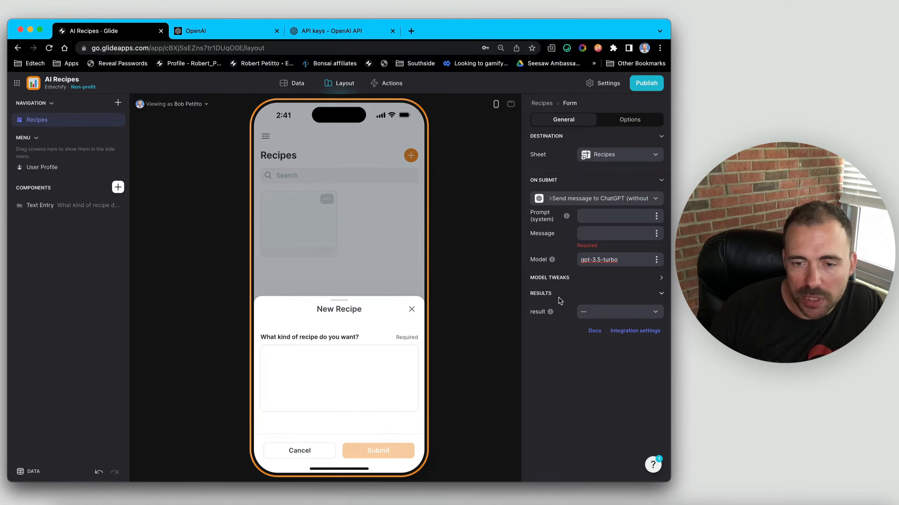
Store the ChatGPT action's result in the Recipe column and use the Prompt column as its Message
{"action": "left_click", "coordinate": [595, 312]}
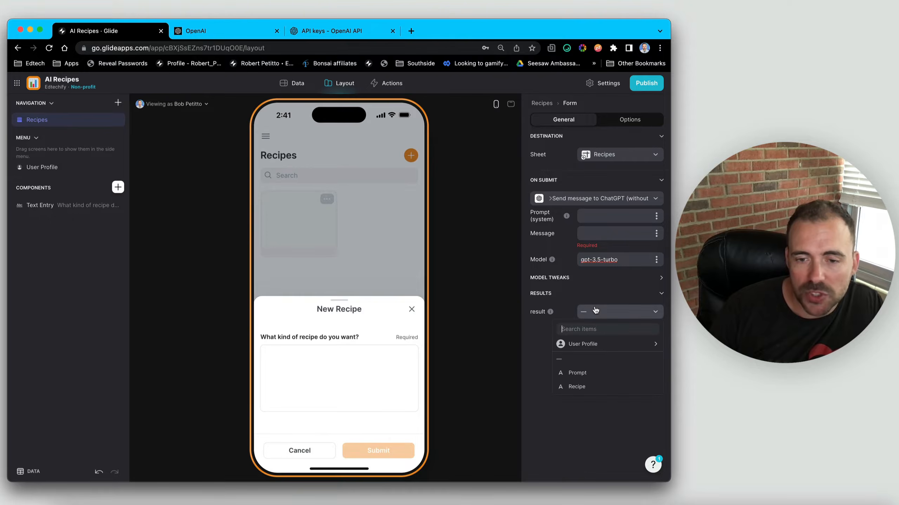
{"action": "left_click", "coordinate": [581, 387]}
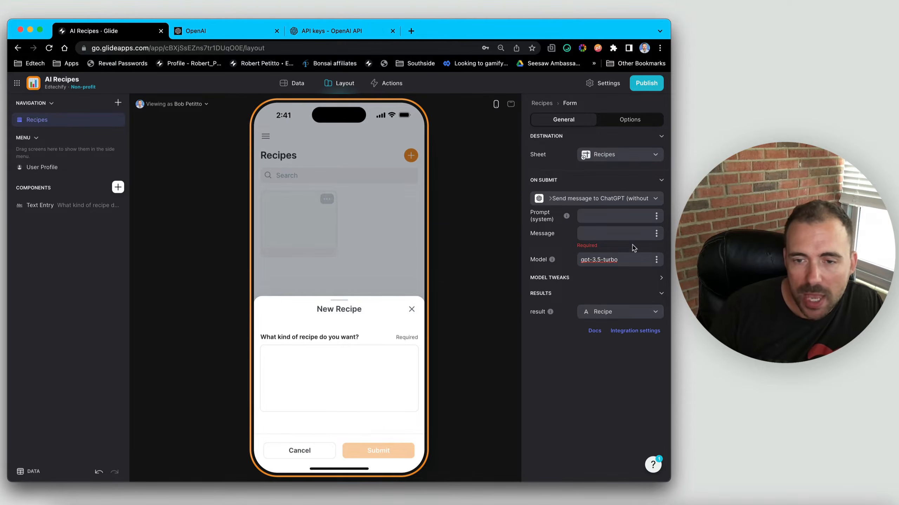
{"action": "left_click", "coordinate": [656, 233]}
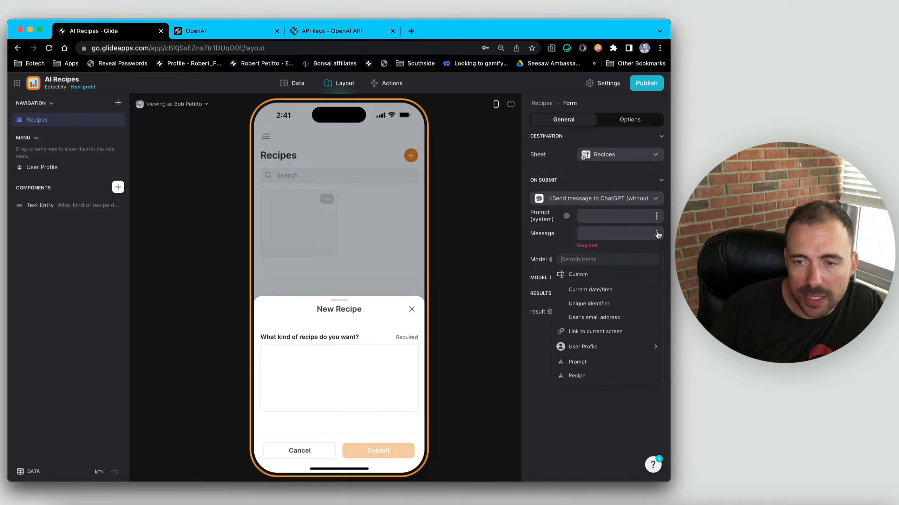
{"action": "left_click", "coordinate": [588, 363]}
Begin the ChatGPT action's system prompt with "You are a recipe bot."
{"action": "left_click", "coordinate": [594, 214]}
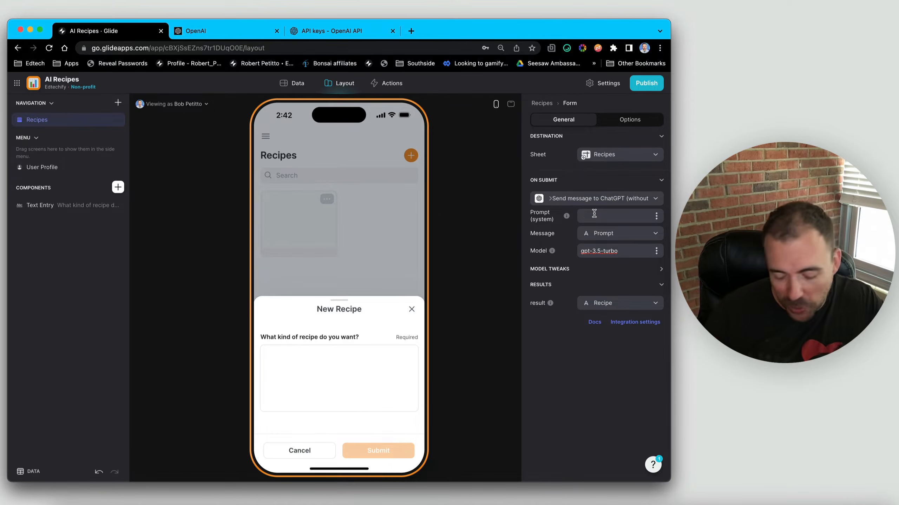
{"action": "left_click", "coordinate": [594, 214]}
{"action": "type", "text": "You "}
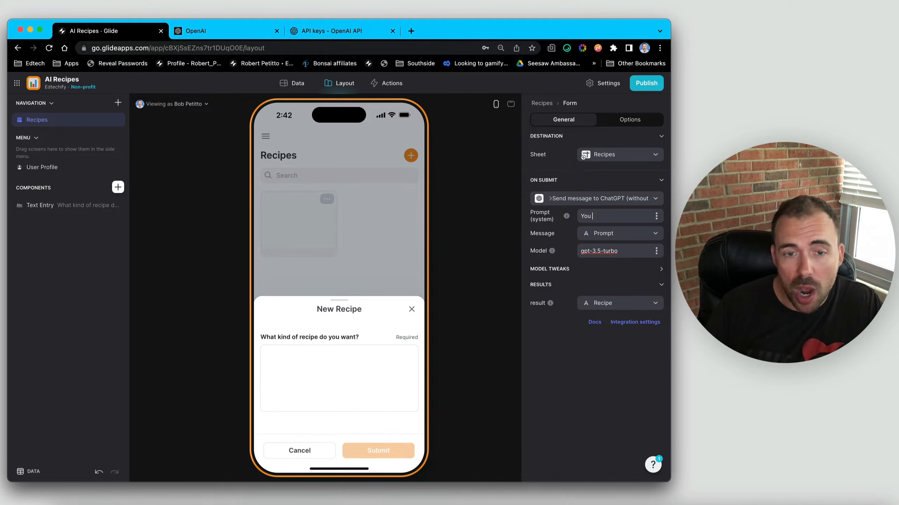
{"action": "type", "text": "are a"}
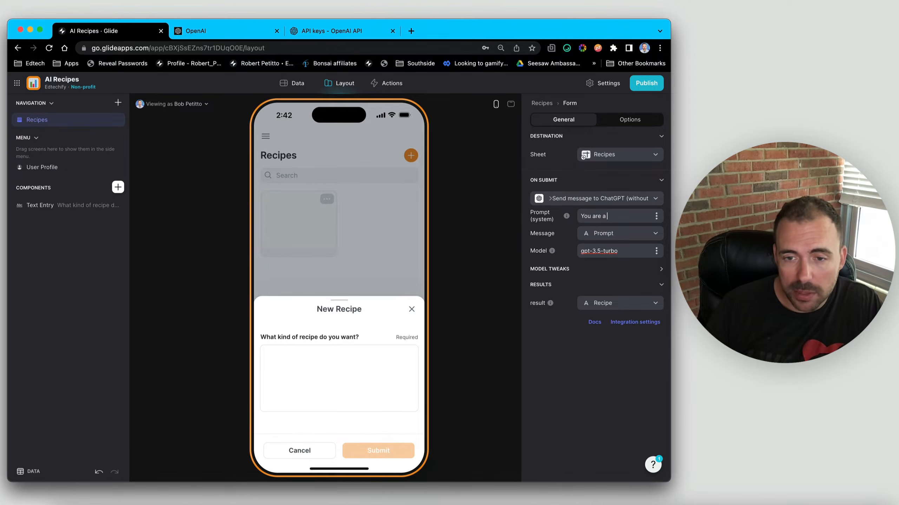
{"action": "type", "text": "reecipe b"}
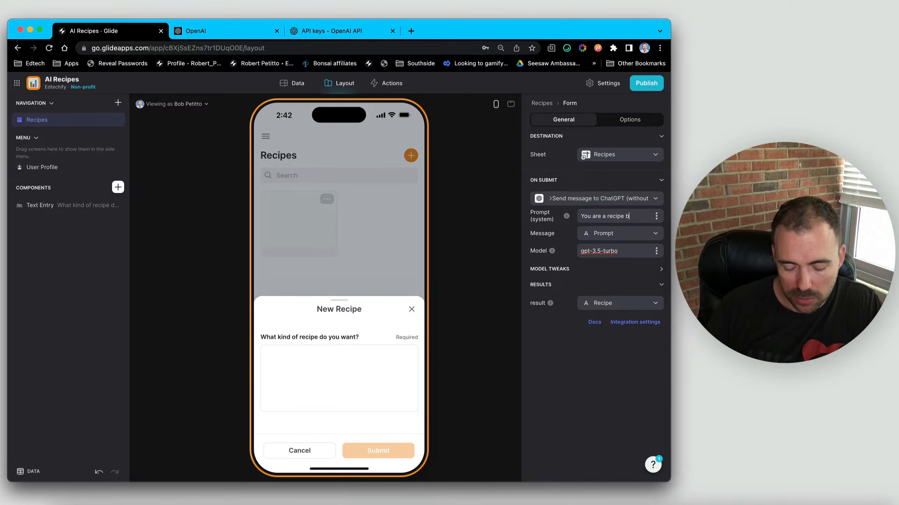
{"action": "type", "text": "ot. "}
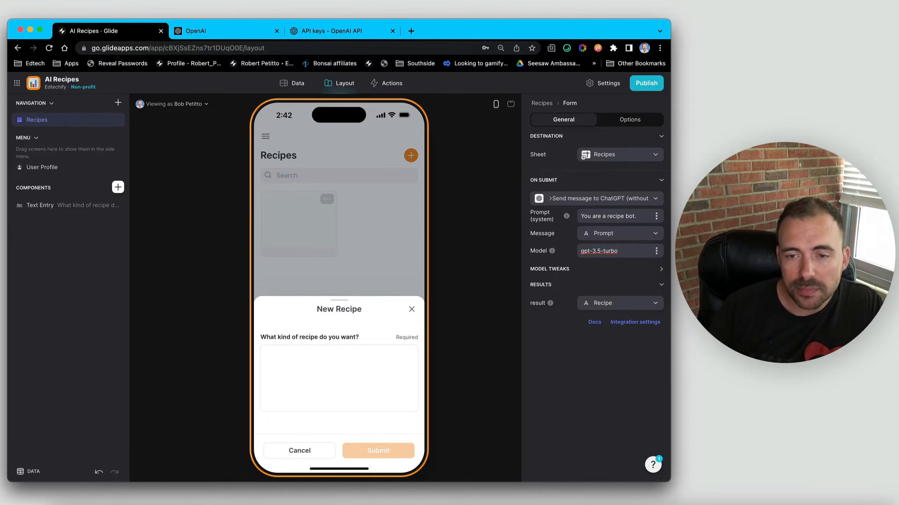
{"action": "type", "text": "You will"}
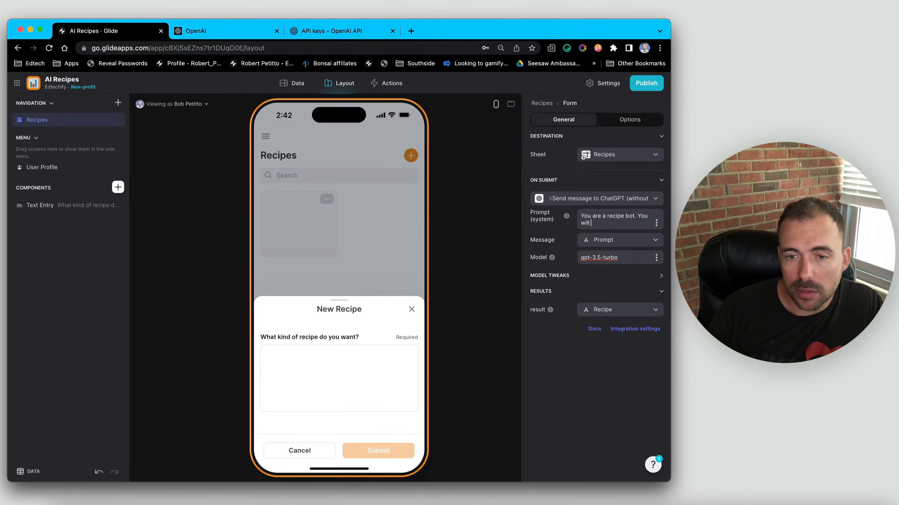
{"action": "type", "text": " look"}
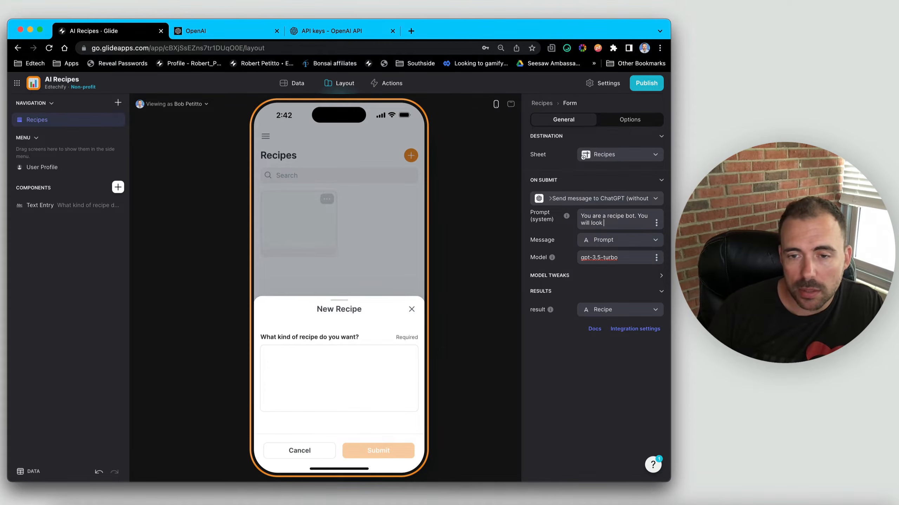
{"action": "key", "text": "shift+alt+Left"}
{"action": "key", "text": "shift+alt+Left"}
{"action": "key", "text": "shift+alt+Left"}
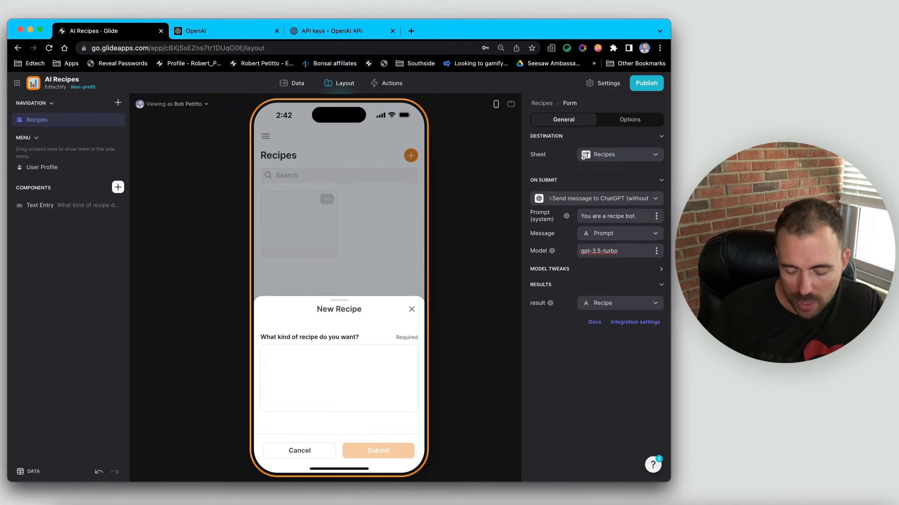
Continue the system prompt with "based on a prompt, you will create a recipe along with cooking instructions"
{"action": "type", "text": "based on a pr"}
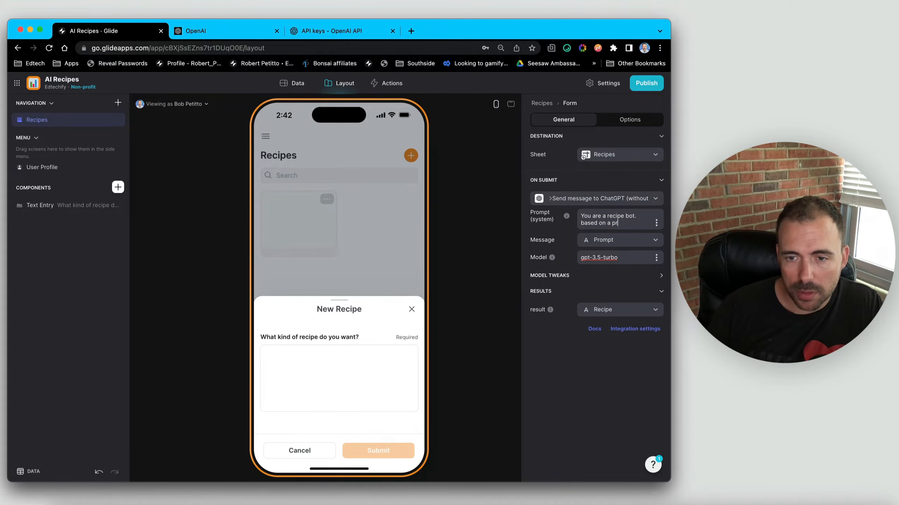
{"action": "type", "text": "ompt, you will"}
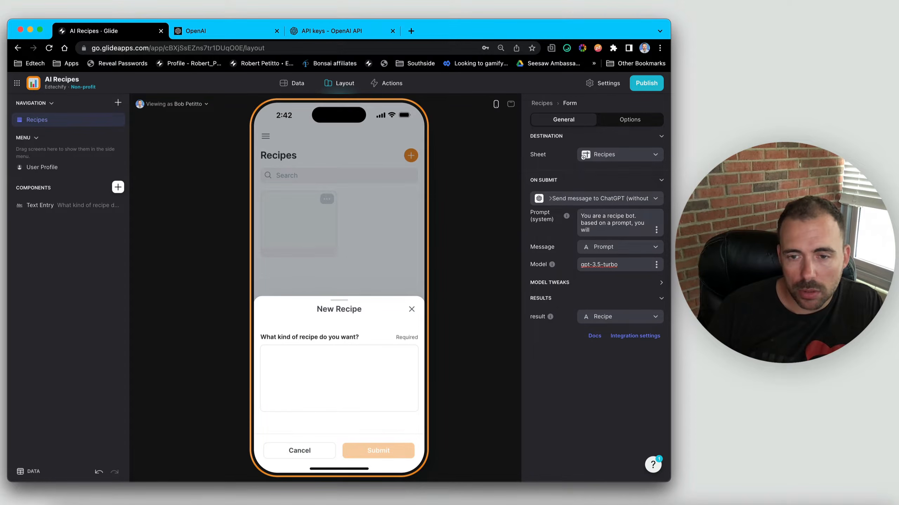
{"action": "type", "text": " create a rec"}
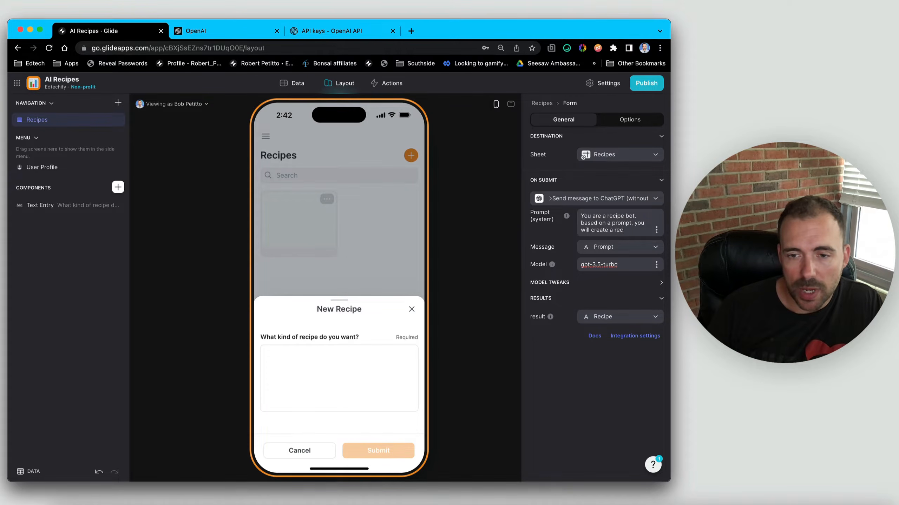
{"action": "type", "text": "ipe"}
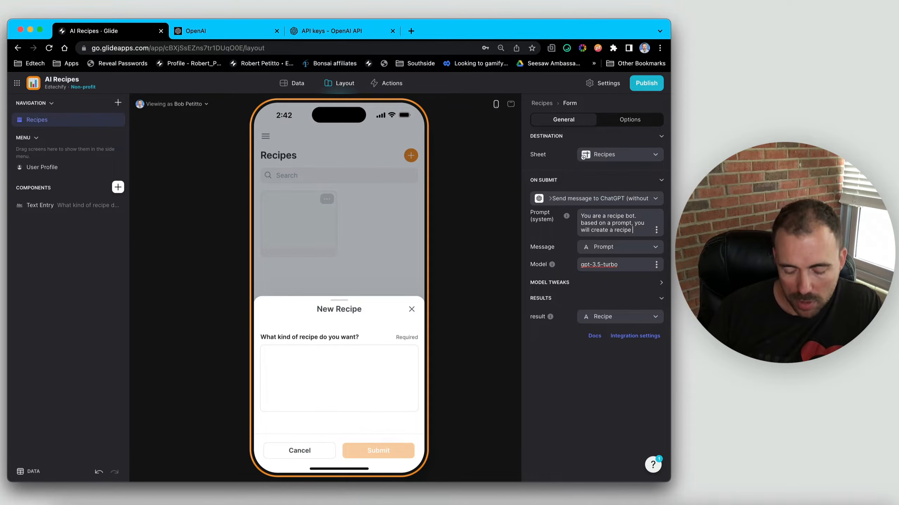
{"action": "type", "text": " along with "}
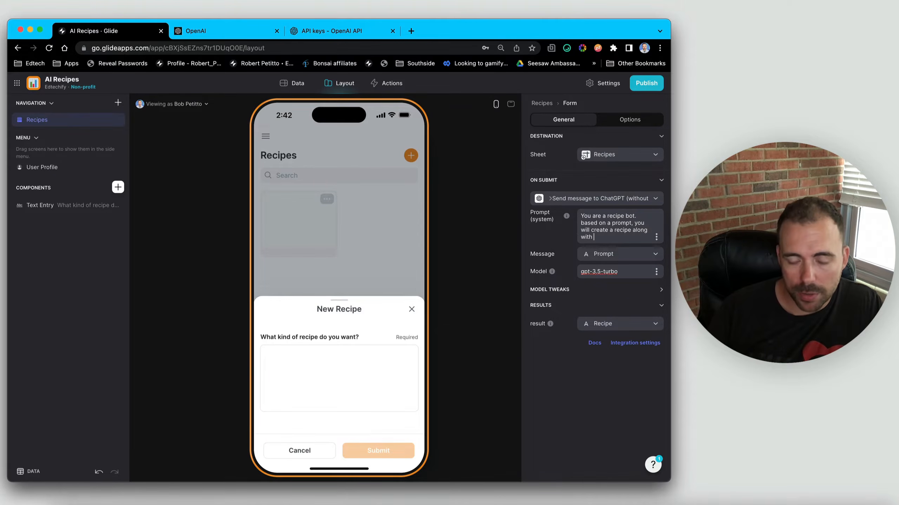
{"action": "type", "text": "cookin"}
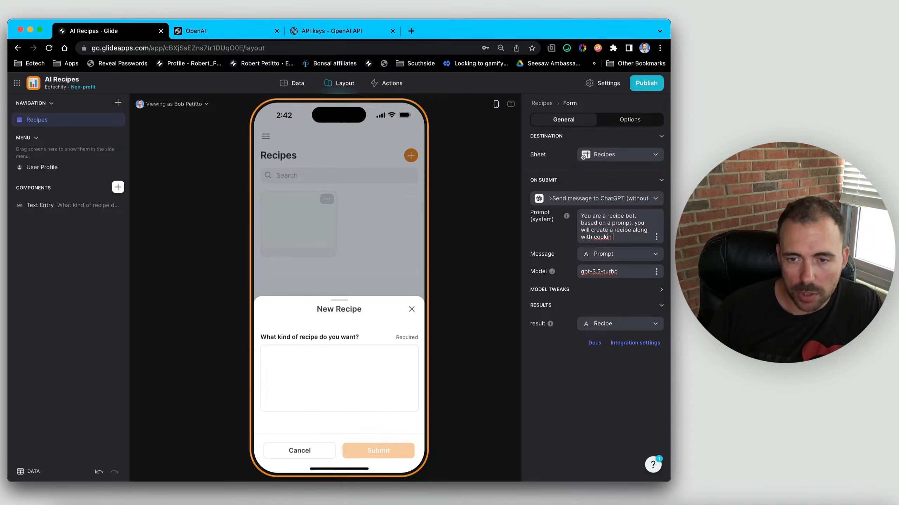
{"action": "type", "text": "g instructions"}
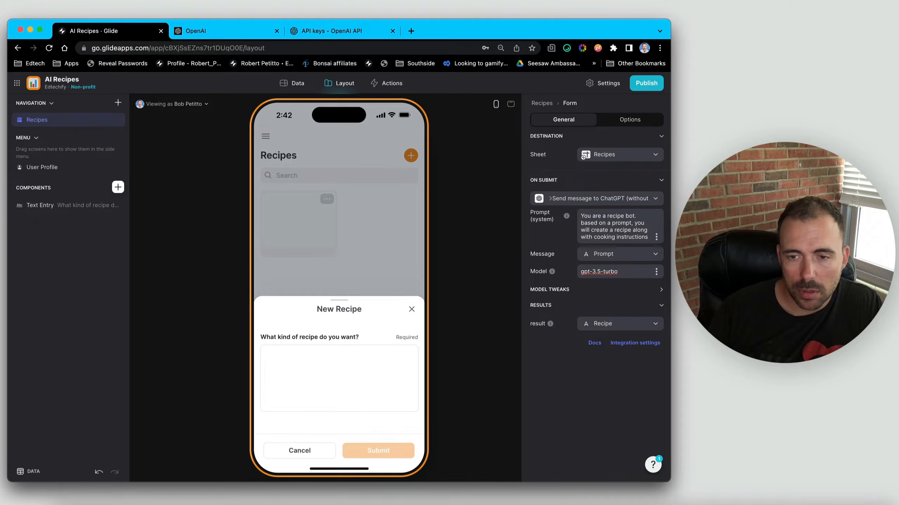
Complete the system prompt's second sentence with the wording "neatly formatted in HTML"
{"action": "type", "text": " in a "}
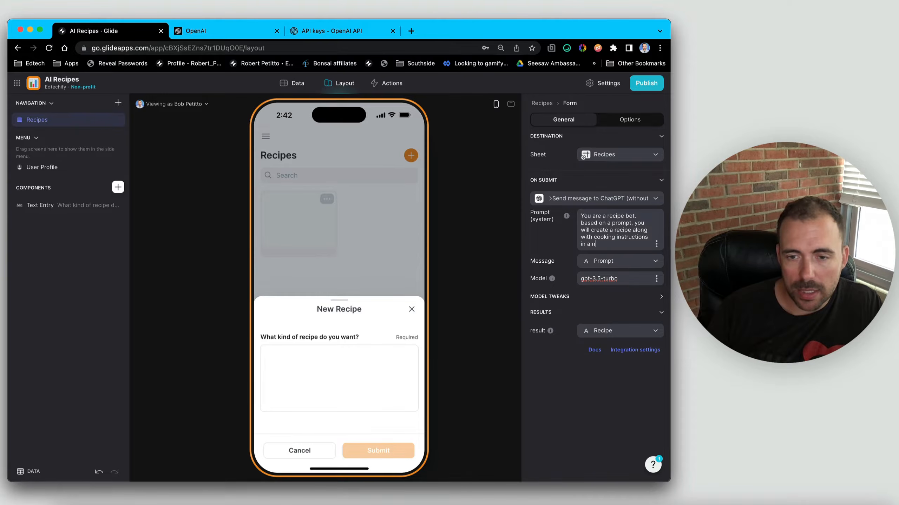
{"action": "type", "text": "neat"}
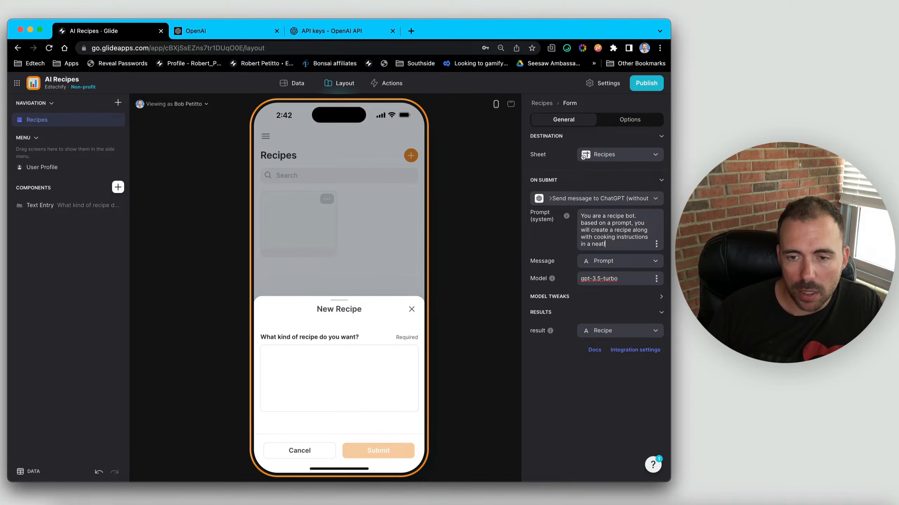
{"action": "type", "text": "luy"}
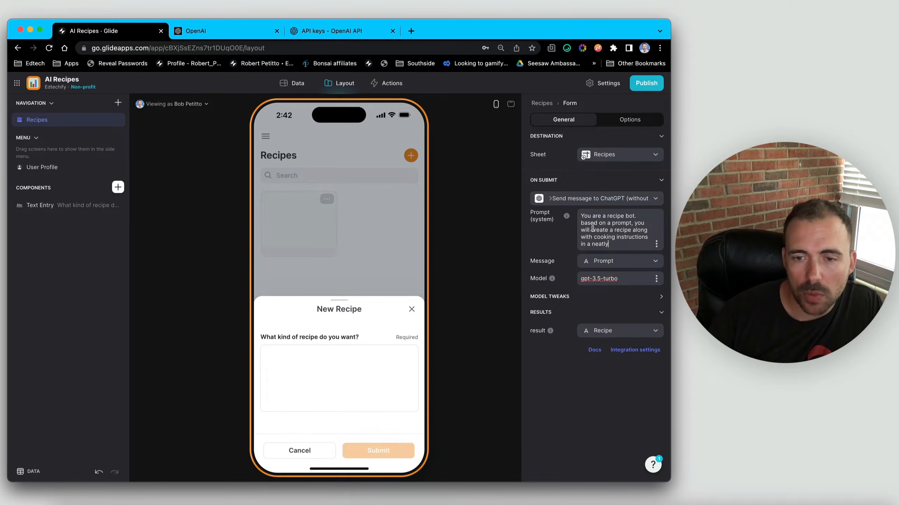
{"action": "left_click_drag", "start_coordinate": [616, 244], "coordinate": [575, 245]}
{"action": "type", "text": "nea"}
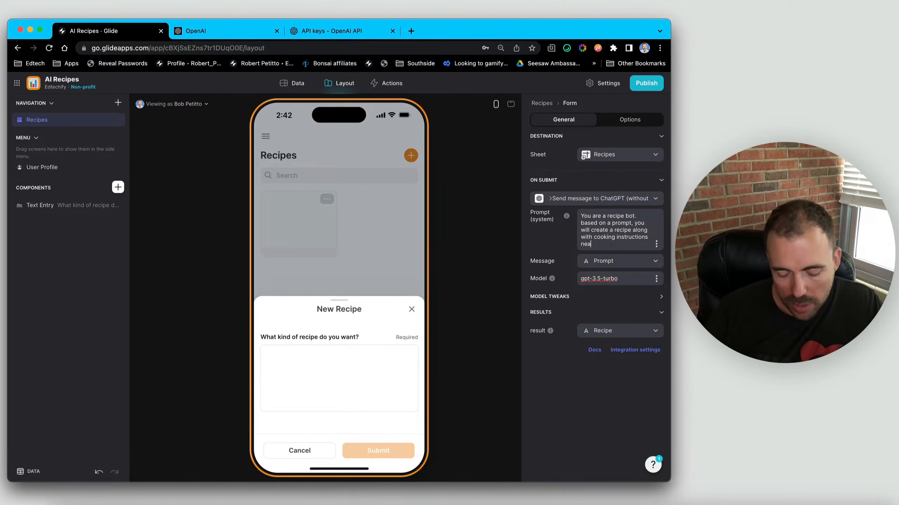
{"action": "type", "text": "tly format"}
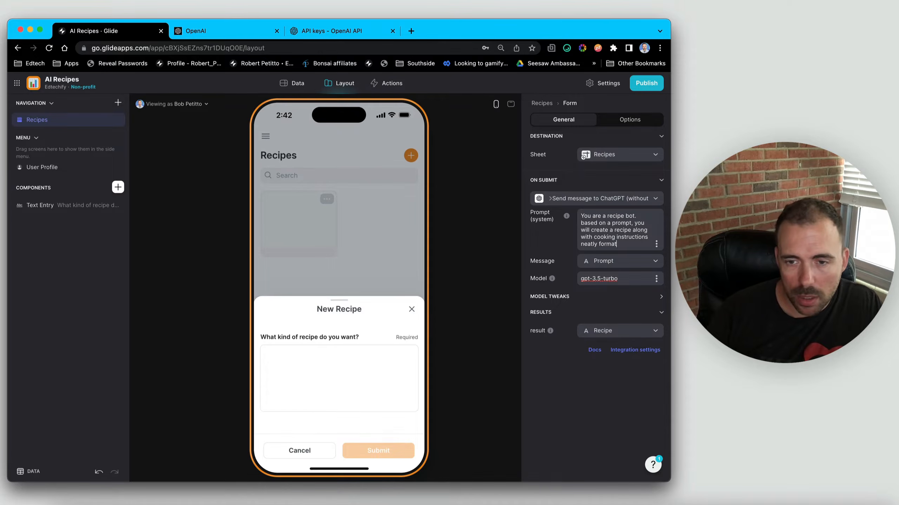
{"action": "type", "text": "ted in HTML"}
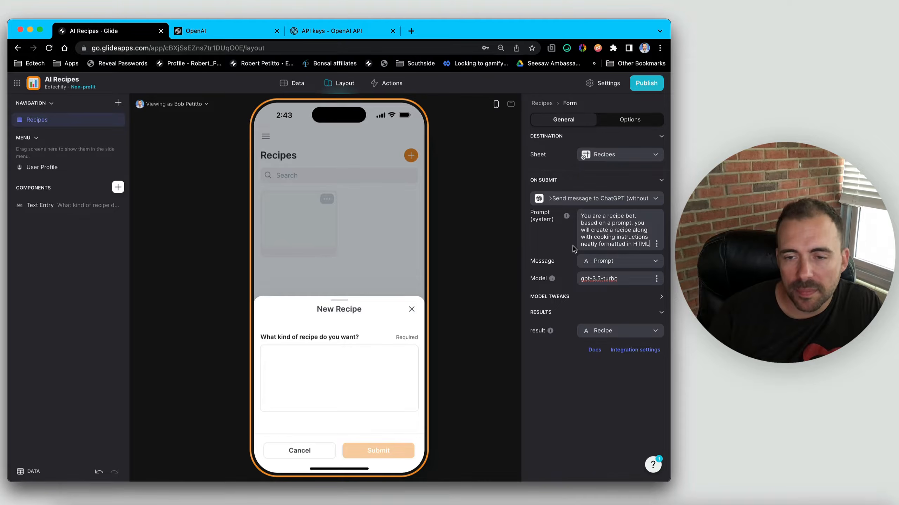
Start a new system prompt sentence with "Include ingredients" and remove "along with cooking instructions" from the preceding sentence
{"action": "type", "text": ". Include"}
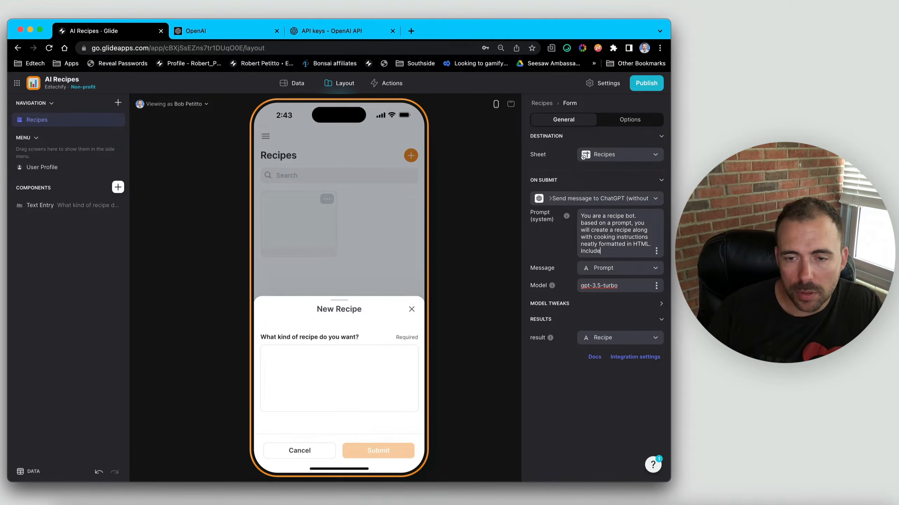
{"action": "type", "text": " indgr"}
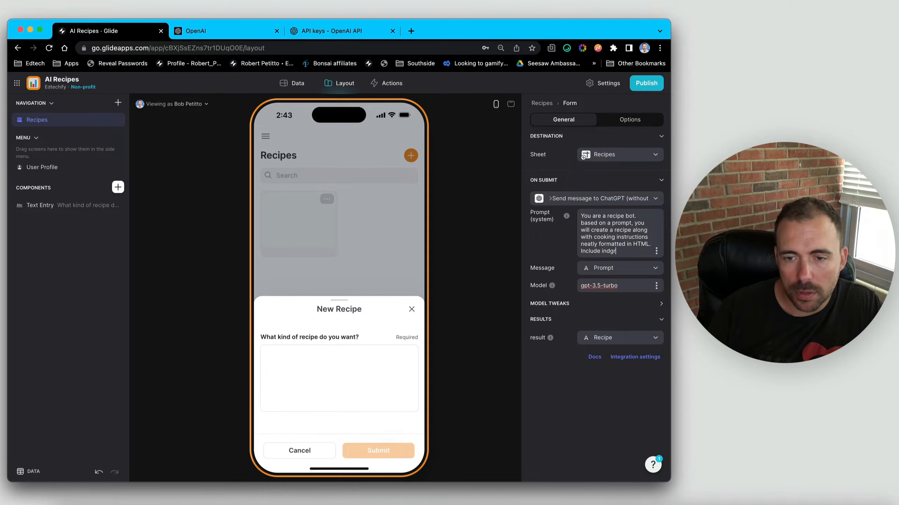
{"action": "key", "text": "BackSpace"}
{"action": "key", "text": "BackSpace"}
{"action": "key", "text": "BackSpace"}
{"action": "type", "text": "gredients"}
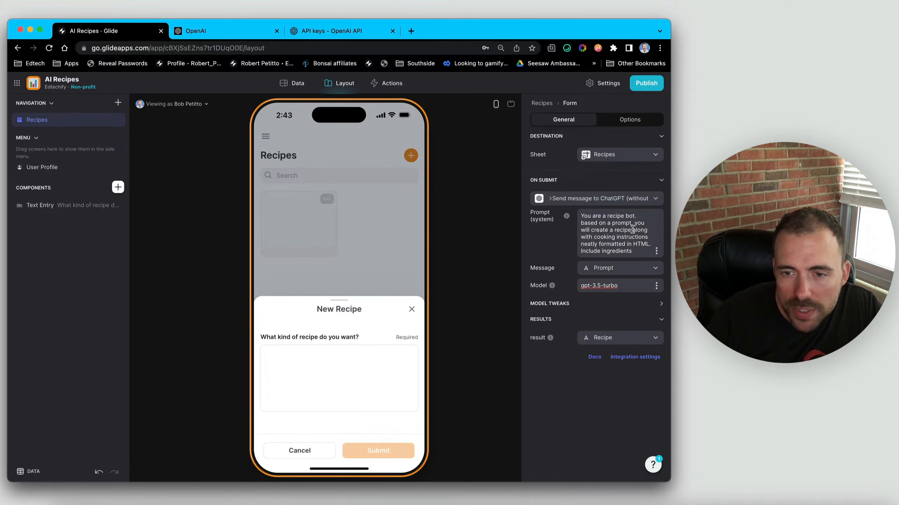
{"action": "left_click_drag", "start_coordinate": [632, 230], "coordinate": [651, 234]}
{"action": "key", "text": "BackSpace"}
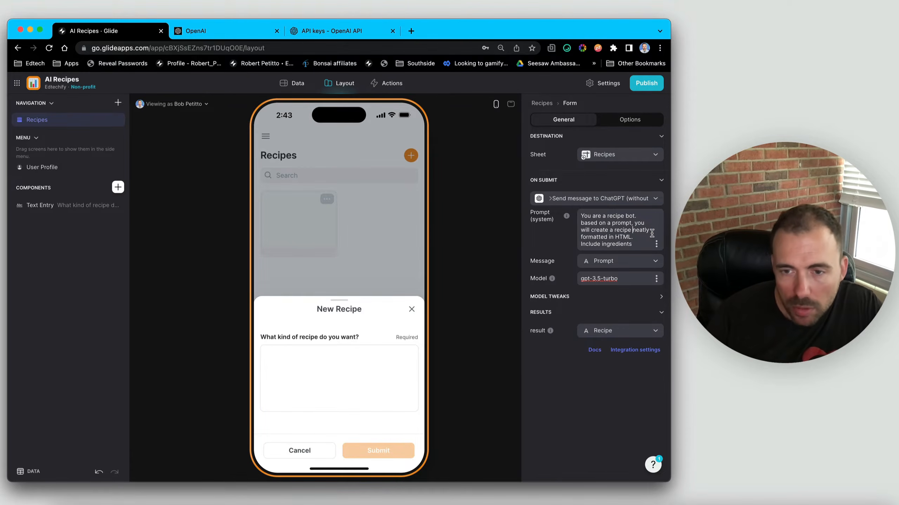
Finish the system prompt's last sentence after "ingredients" with ", cooking instructions and related notes/tips at the end."
{"action": "left_click", "coordinate": [643, 245]}
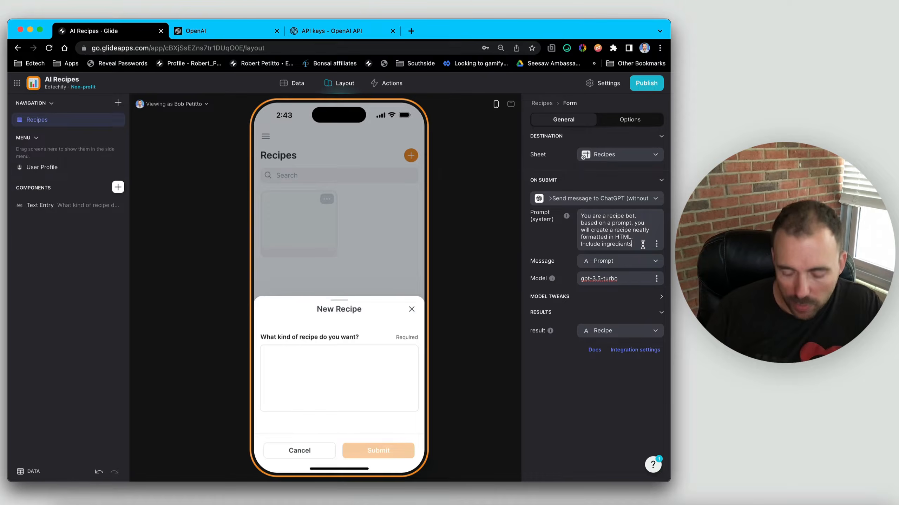
{"action": "type", "text": ", cooking "}
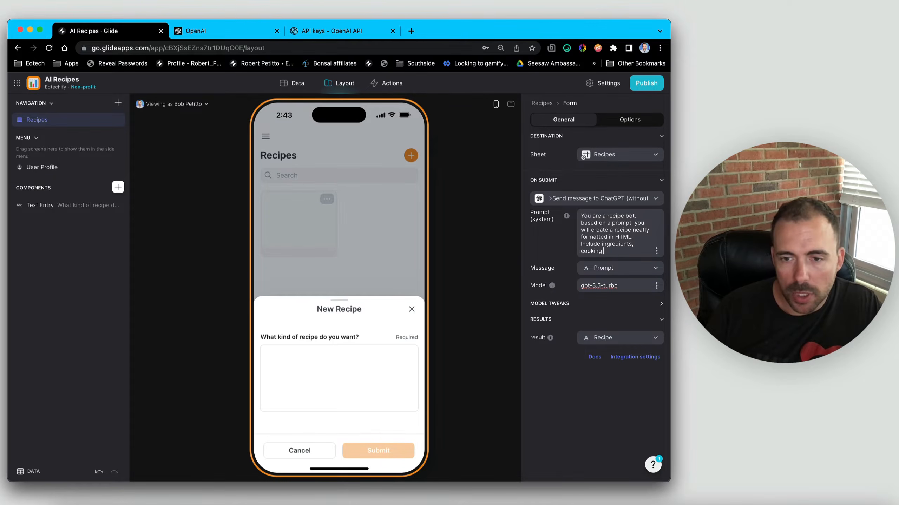
{"action": "type", "text": "instructions an"}
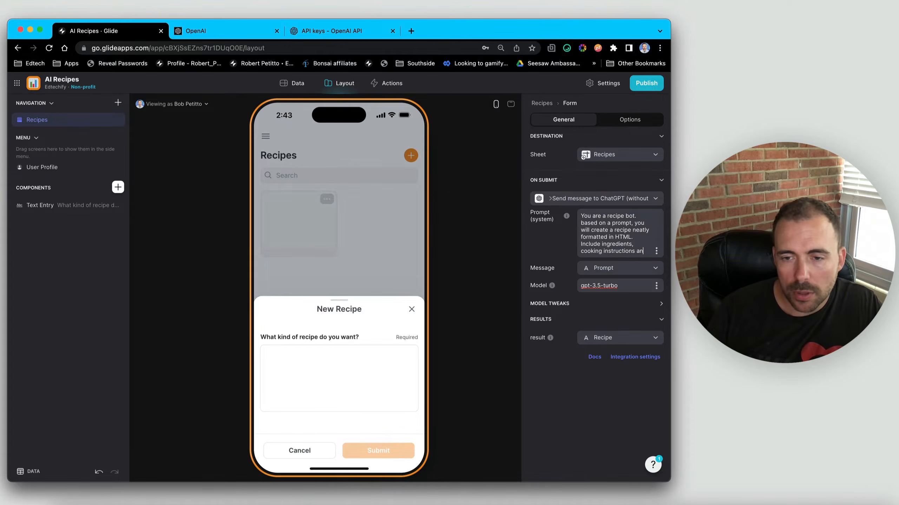
{"action": "type", "text": "d relatied"}
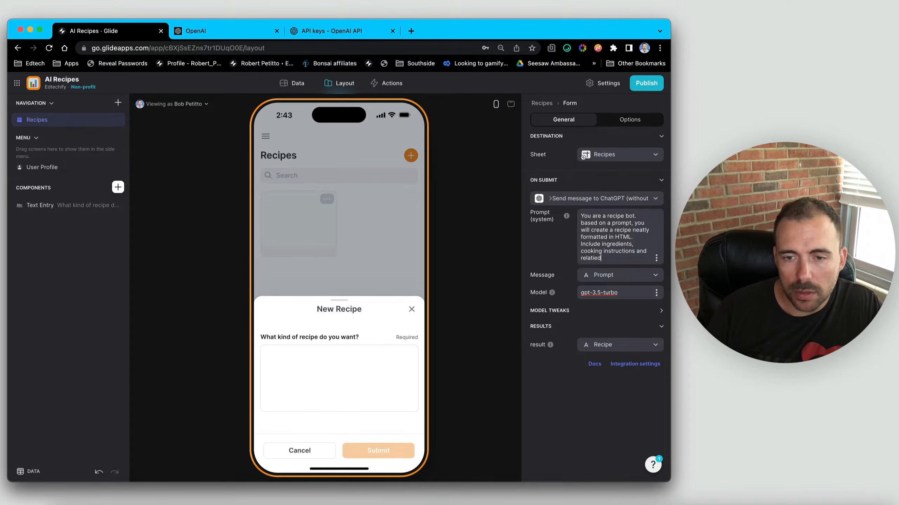
{"action": "key", "text": "BackSpace"}
{"action": "key", "text": "BackSpace"}
{"action": "type", "text": "ed notes"}
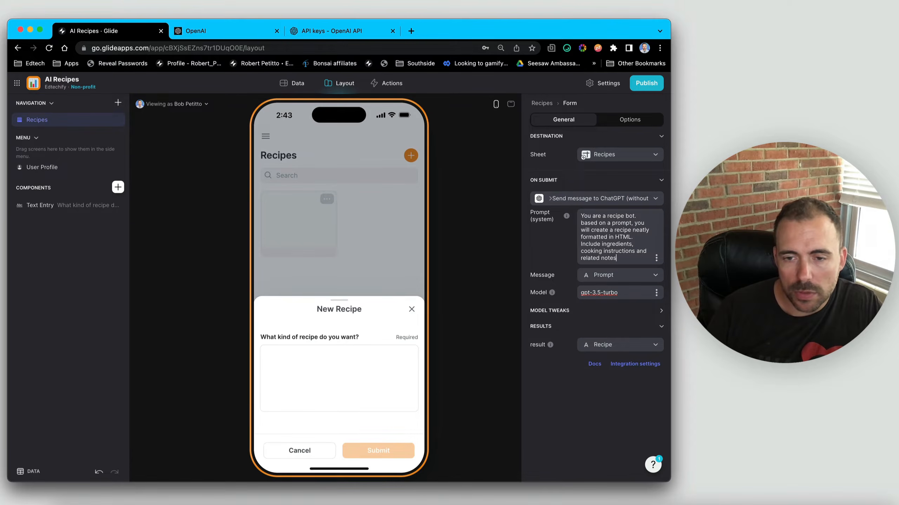
{"action": "type", "text": "/tips "}
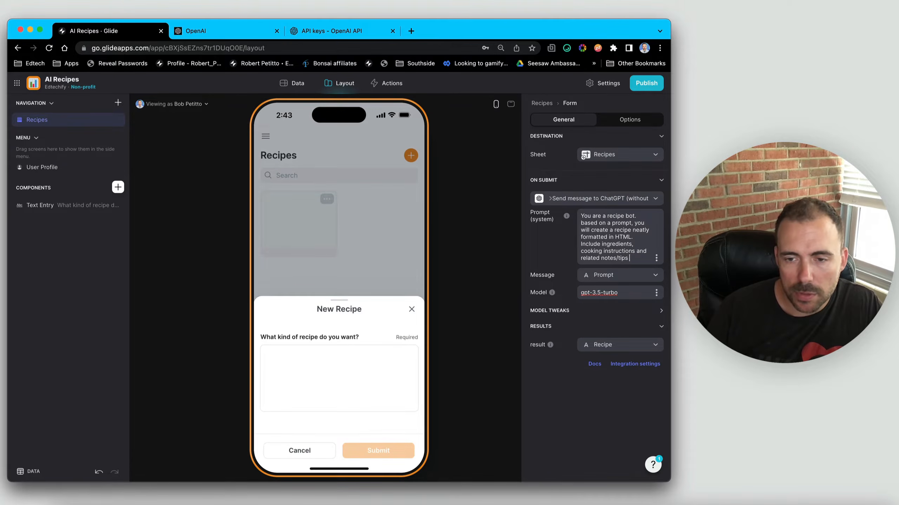
{"action": "type", "text": "at the end."}
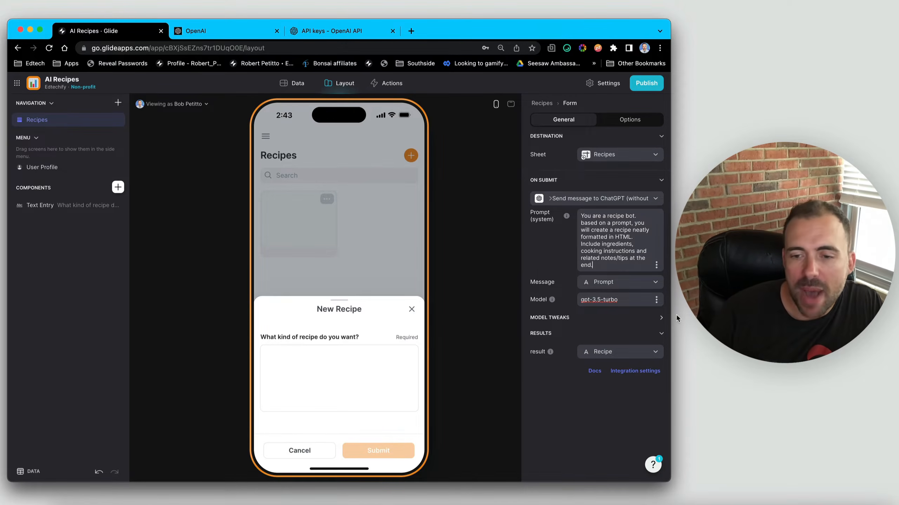
In the ChatGPT action's model tweaks, set the temperature to 1 and the frequency penalty to 0
{"action": "left_click", "coordinate": [661, 317]}
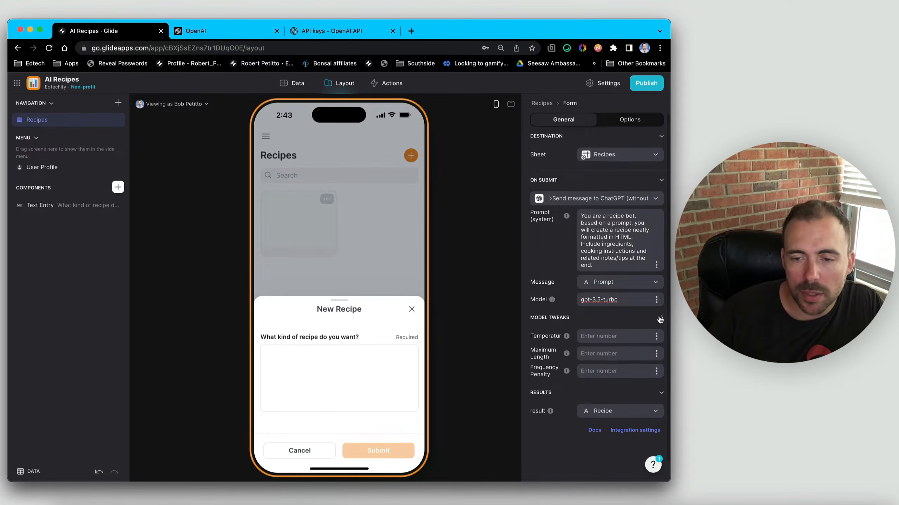
{"action": "left_click", "coordinate": [592, 334]}
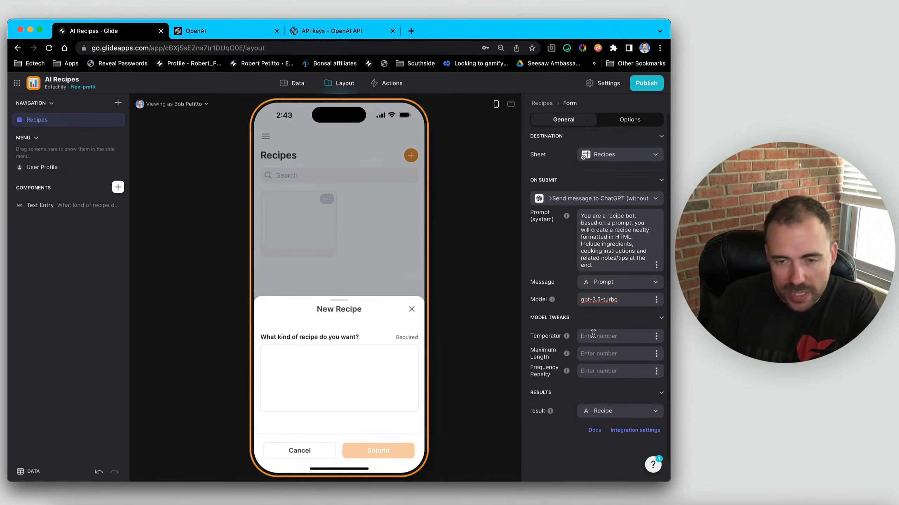
{"action": "type", "text": "1"}
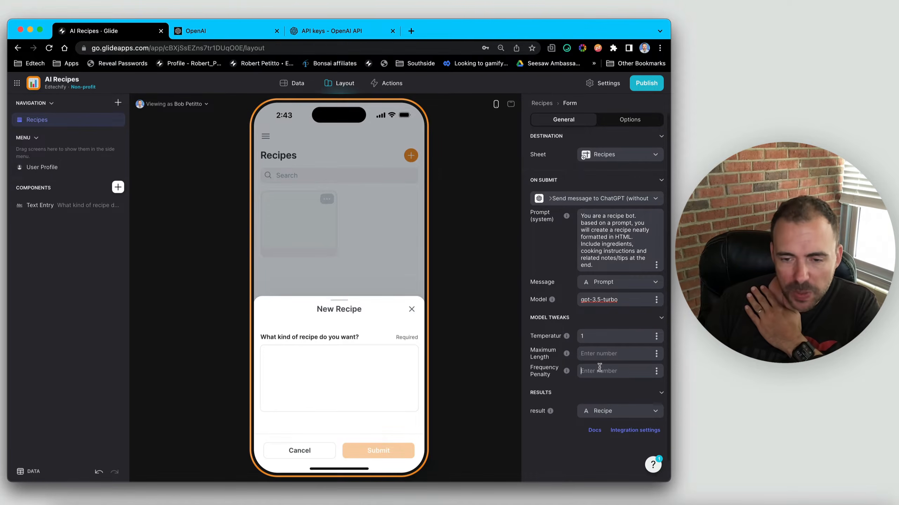
{"action": "type", "text": "0"}
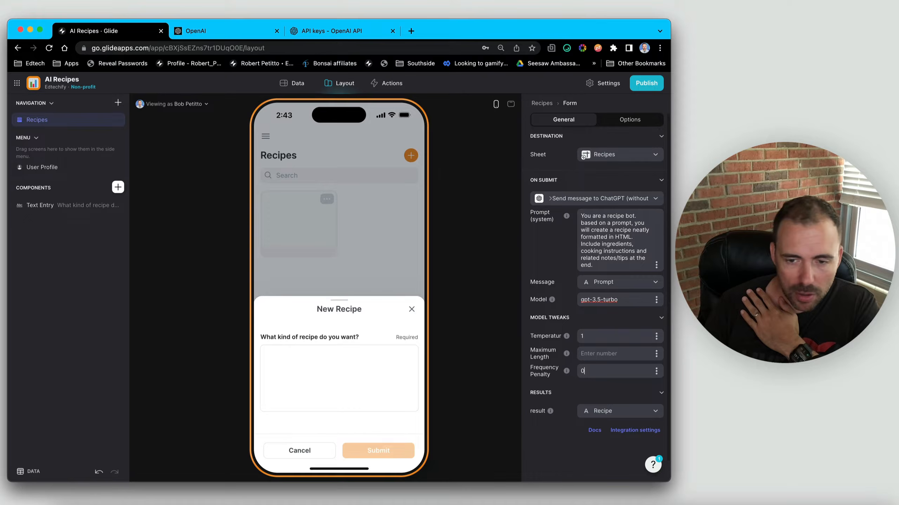
Set the maximum length to 2048, copying the number from that setting's help text
{"action": "left_click", "coordinate": [592, 353]}
{"action": "mouse_move", "coordinate": [566, 355]}
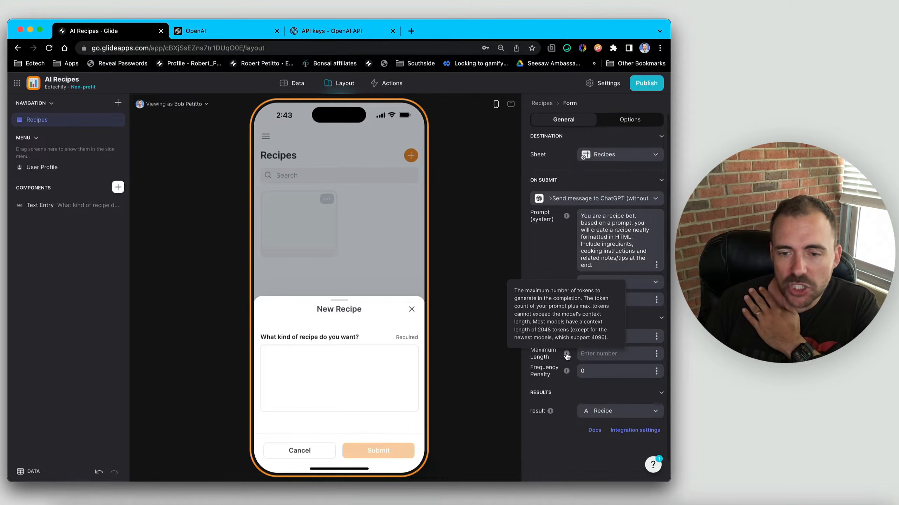
{"action": "double_click", "coordinate": [545, 329]}
{"action": "key", "text": "super+c"}
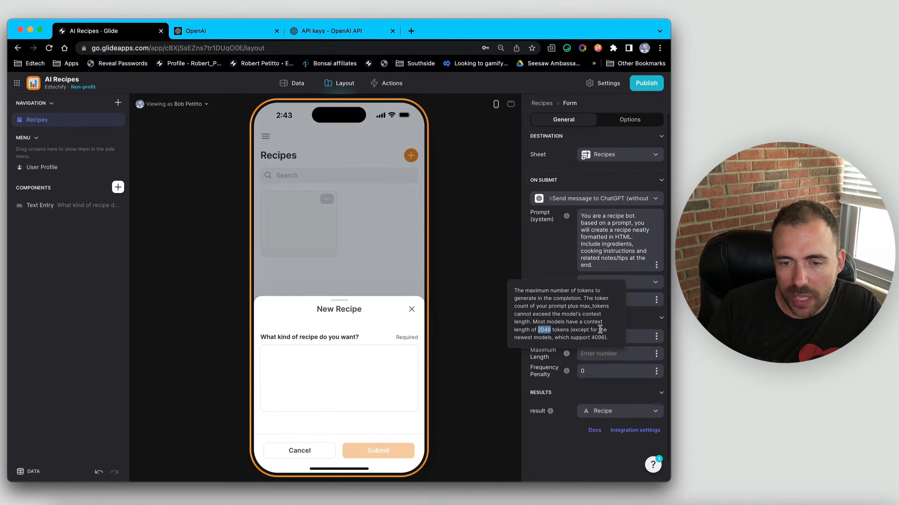
{"action": "left_click", "coordinate": [619, 350]}
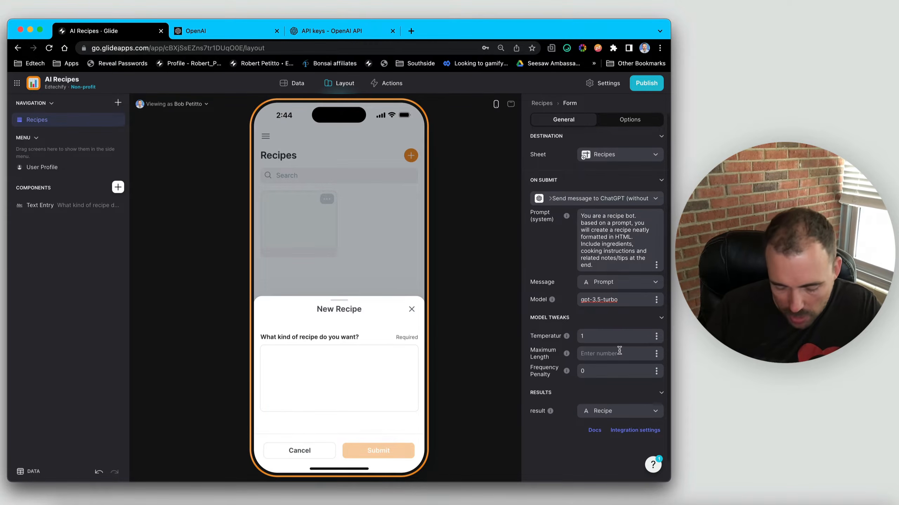
{"action": "key", "text": "super+v"}
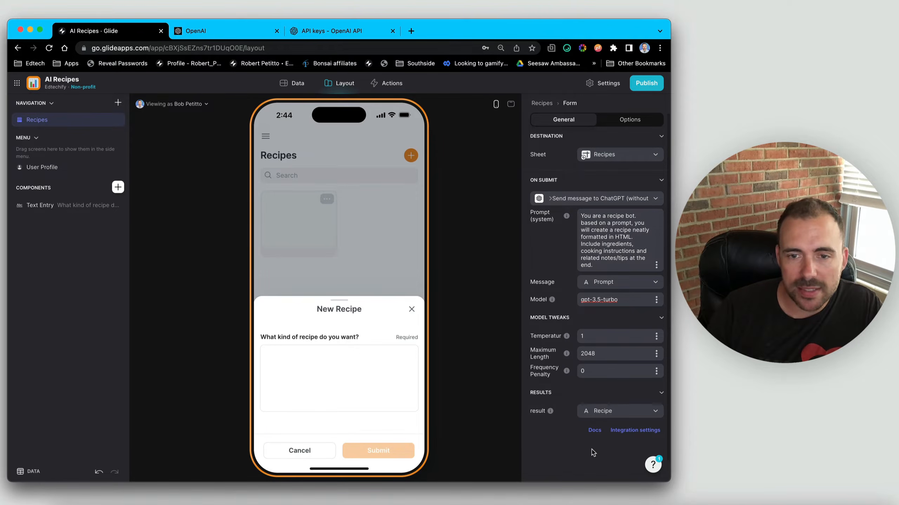
Begin the request in the New Recipe form's recipe question with "Vegan stuffed"
{"action": "left_click", "coordinate": [288, 366]}
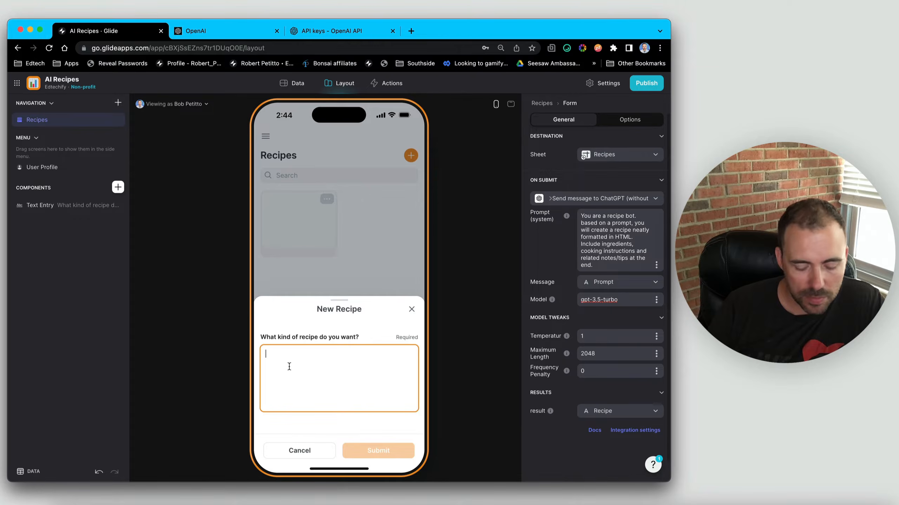
{"action": "type", "text": "Vegan"}
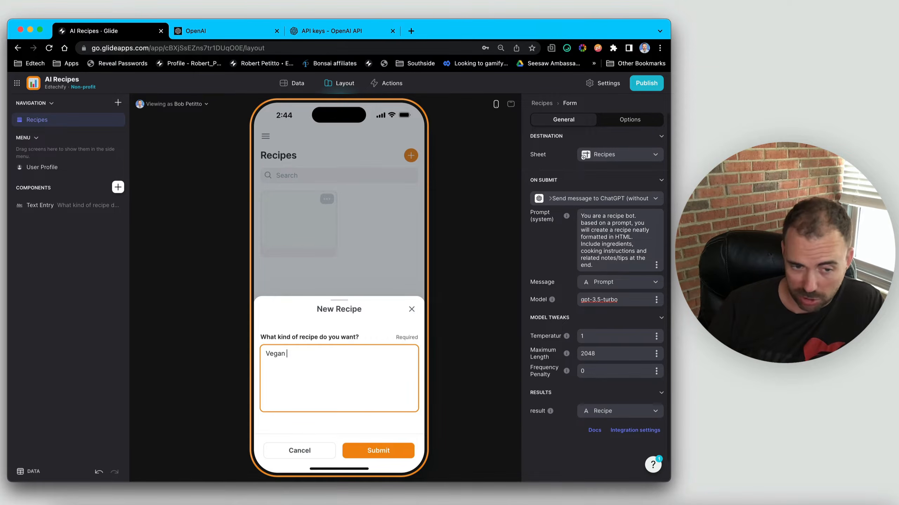
{"action": "type", "text": " st"}
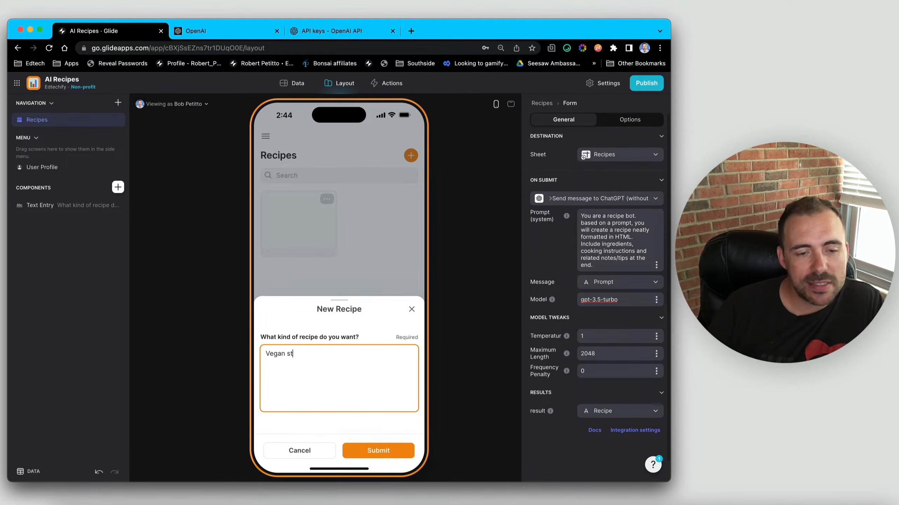
{"action": "type", "text": "yel"}
{"action": "key", "text": "BackSpace"}
{"action": "key", "text": "BackSpace"}
{"action": "key", "text": "BackSpace"}
{"action": "type", "text": "ly"}
{"action": "key", "text": "BackSpace"}
{"action": "key", "text": "BackSpace"}
{"action": "type", "text": "y"}
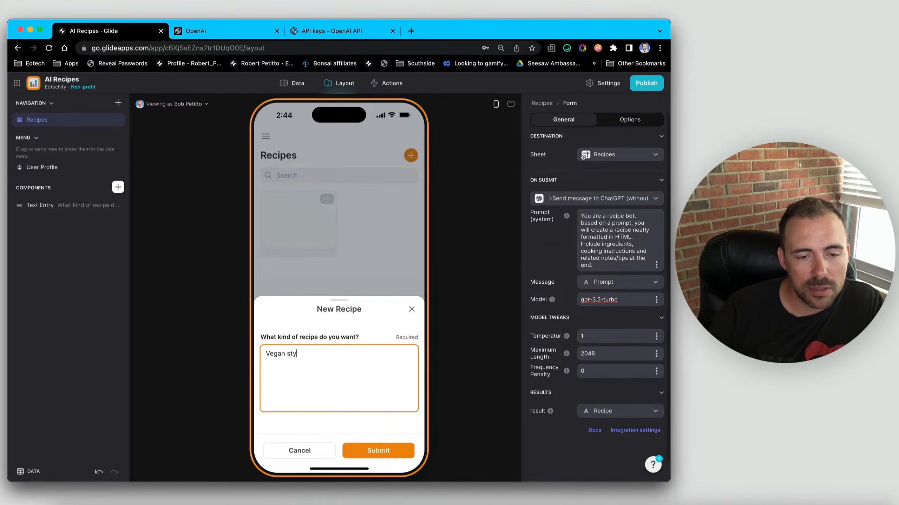
{"action": "type", "text": "ff"}
{"action": "key", "text": "BackSpace"}
{"action": "key", "text": "BackSpace"}
{"action": "key", "text": "BackSpace"}
{"action": "type", "text": "uffed"}
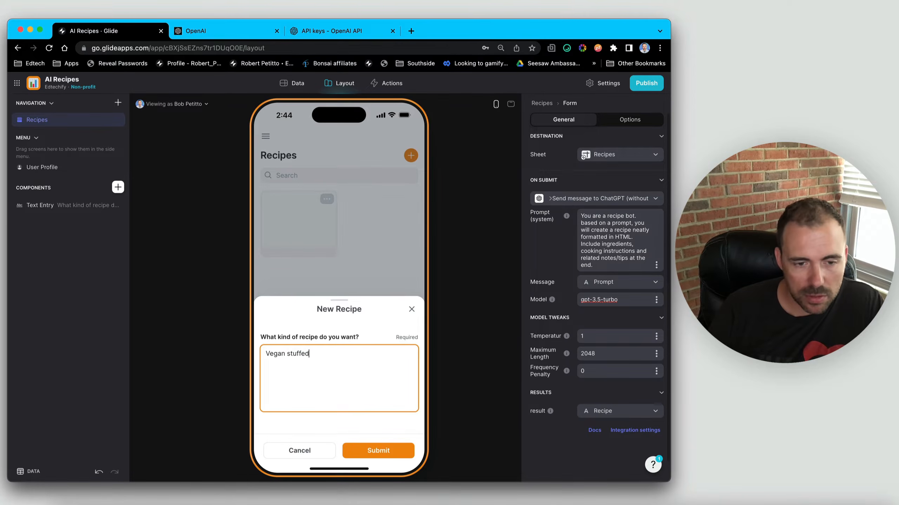
Continue the recipe request after "Vegan stuffed" with "shell recipe that"
{"action": "type", "text": " sh"}
{"action": "key", "text": "BackSpace"}
{"action": "key", "text": "BackSpace"}
{"action": "key", "text": "BackSpace"}
{"action": "type", "text": "shell"}
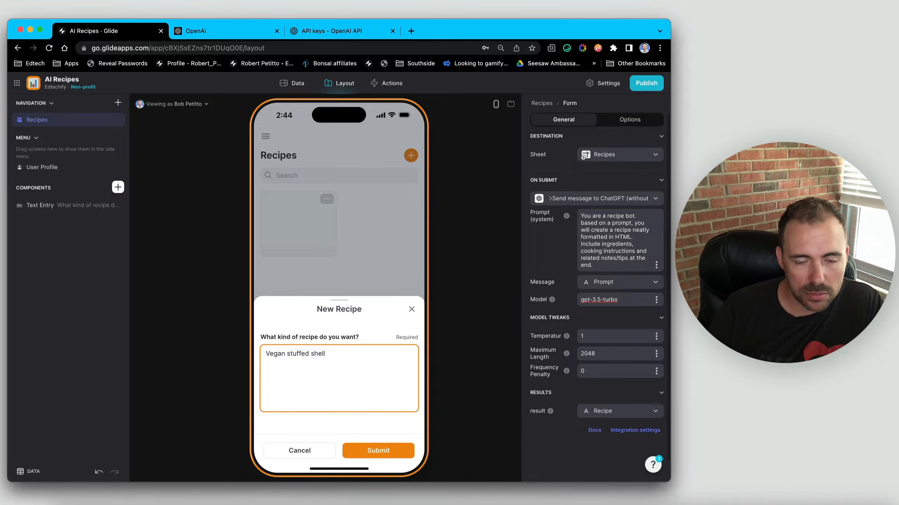
{"action": "type", "text": " recip"}
{"action": "key", "text": "BackSpace"}
{"action": "key", "text": "BackSpace"}
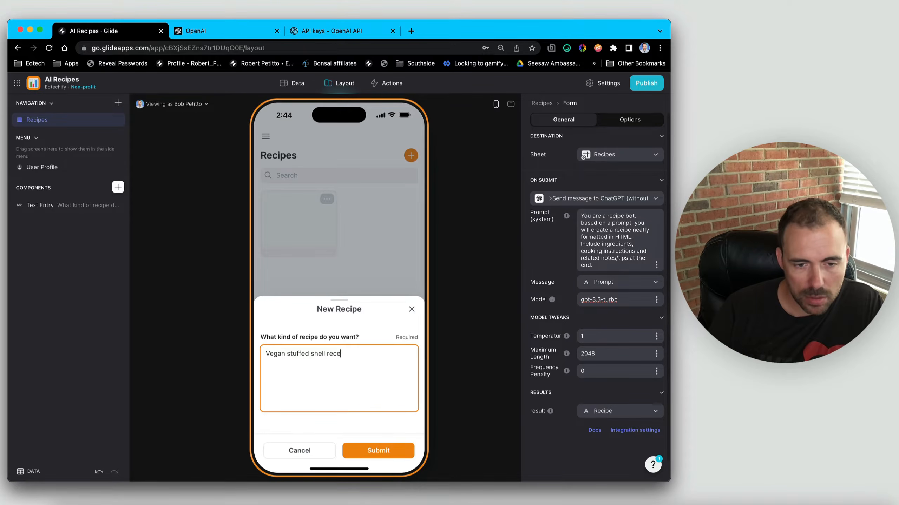
{"action": "type", "text": "ipe that "}
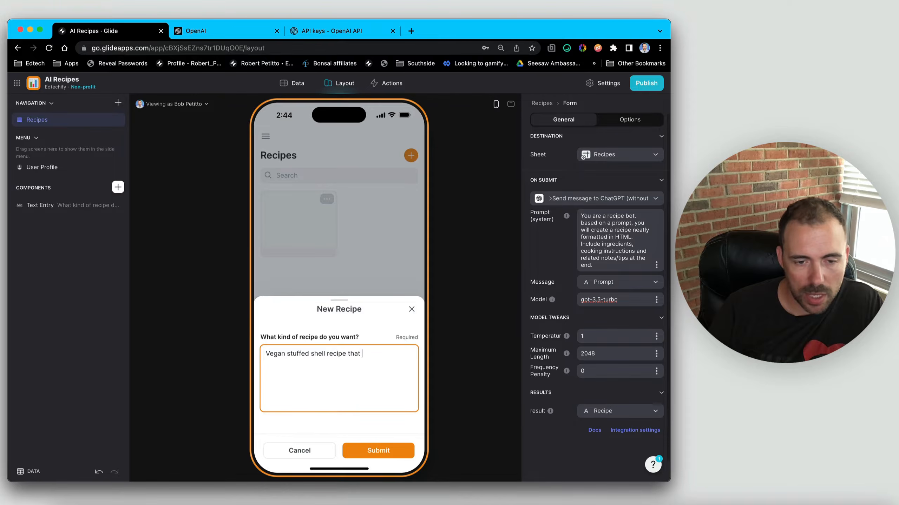
Finish the recipe request with "uses marinara sauce and tofu." and submit the form
{"action": "type", "text": "uses mar"}
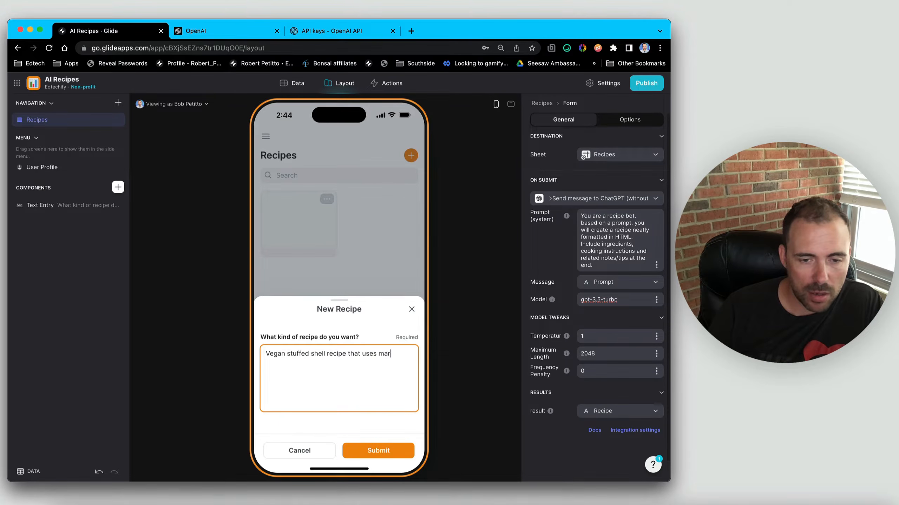
{"action": "type", "text": "inera"}
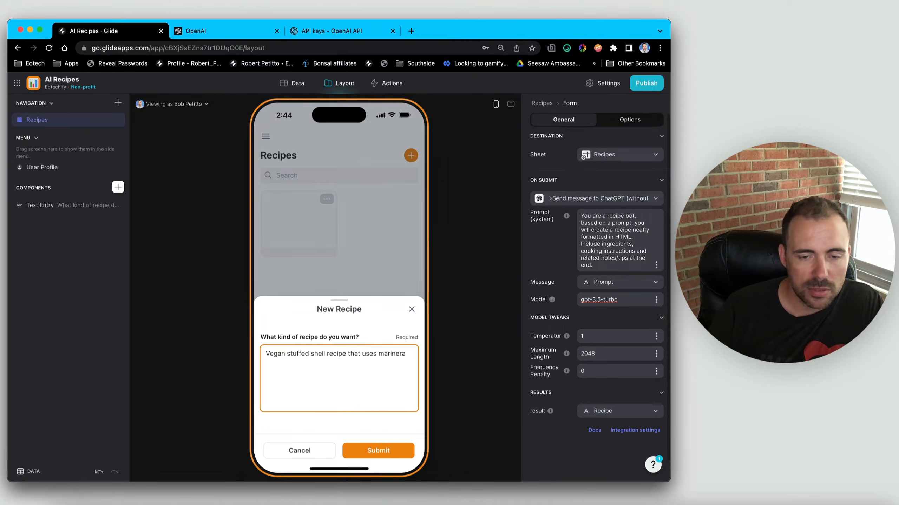
{"action": "key", "text": "BackSpace"}
{"action": "key", "text": "BackSpace"}
{"action": "key", "text": "BackSpace"}
{"action": "type", "text": "ara so"}
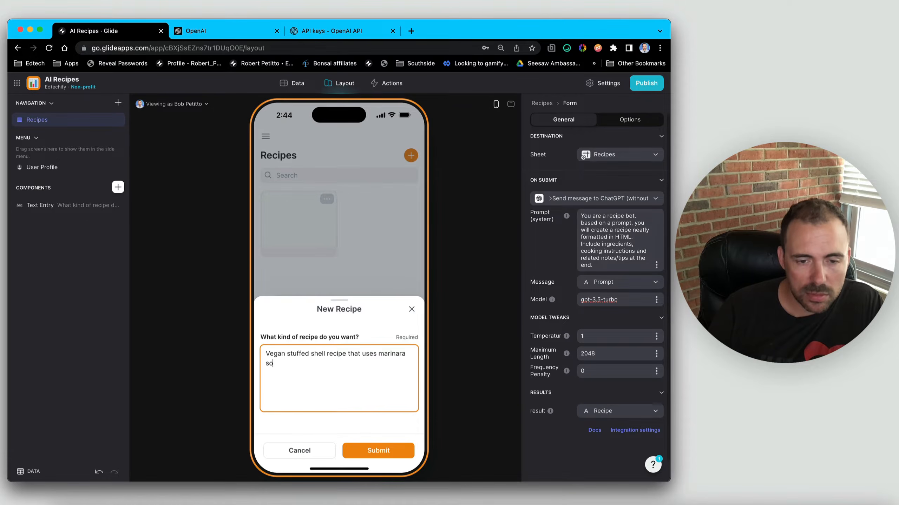
{"action": "key", "text": "BackSpace"}
{"action": "type", "text": "auce and"}
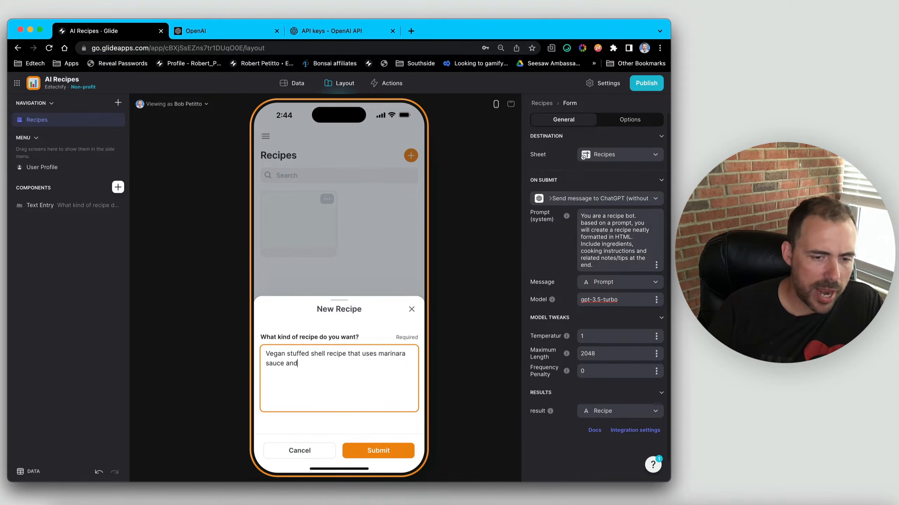
{"action": "type", "text": " tofu."}
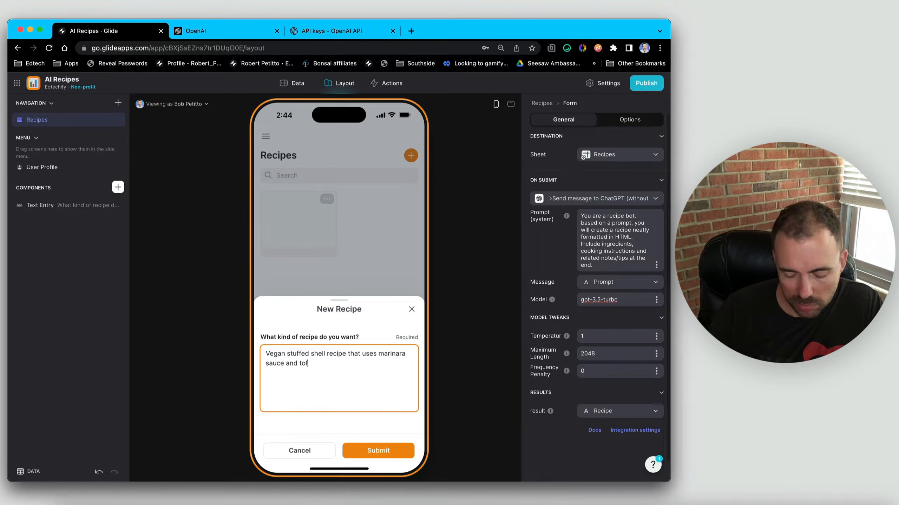
{"action": "left_click", "coordinate": [378, 452]}
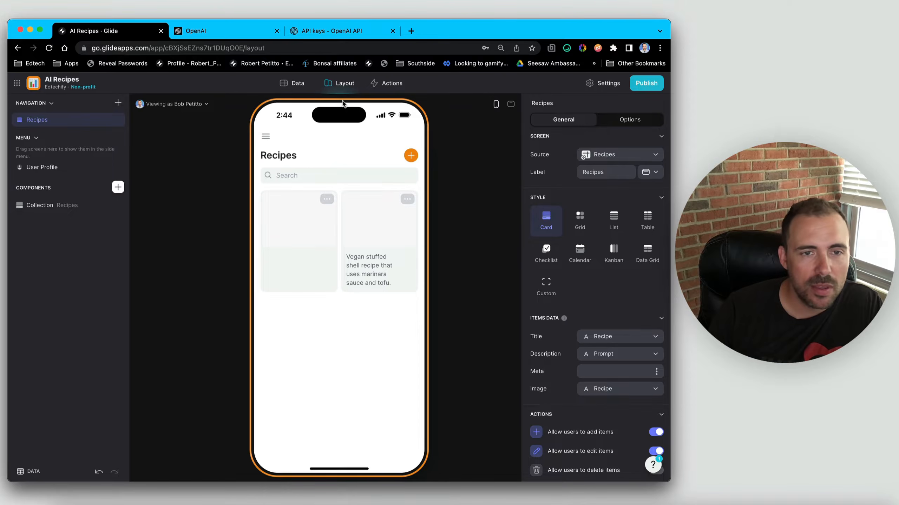
Check the submitted row in the Recipes table and view the generated recipe's details screen in the app preview
{"action": "left_click", "coordinate": [297, 84]}
{"action": "left_click", "coordinate": [72, 138]}
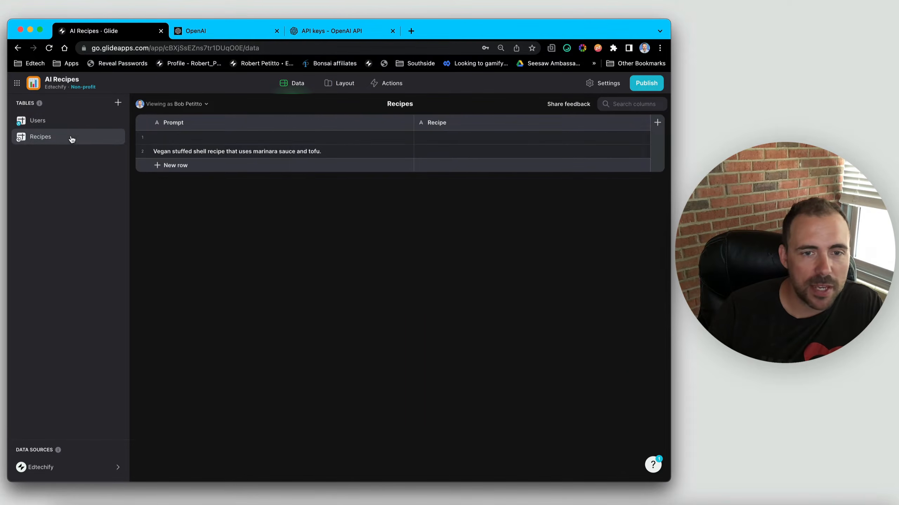
{"action": "left_click", "coordinate": [344, 84]}
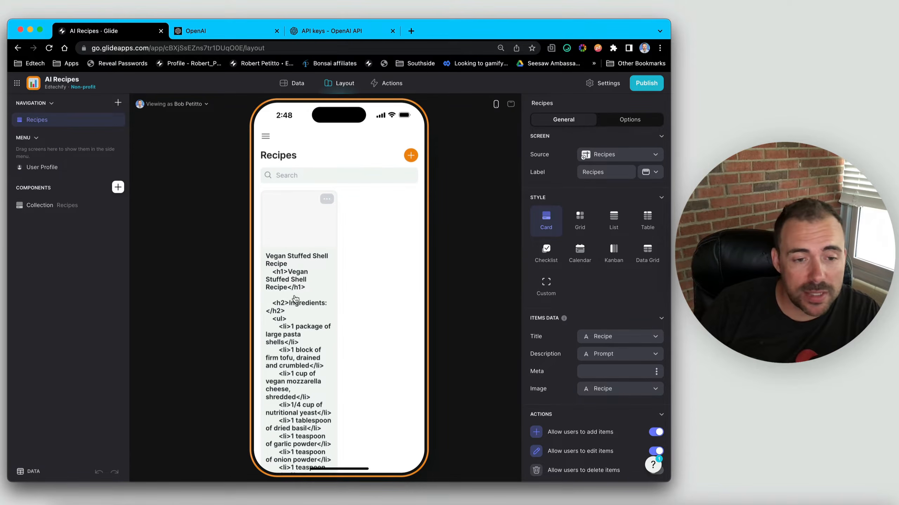
{"action": "left_click", "coordinate": [293, 311]}
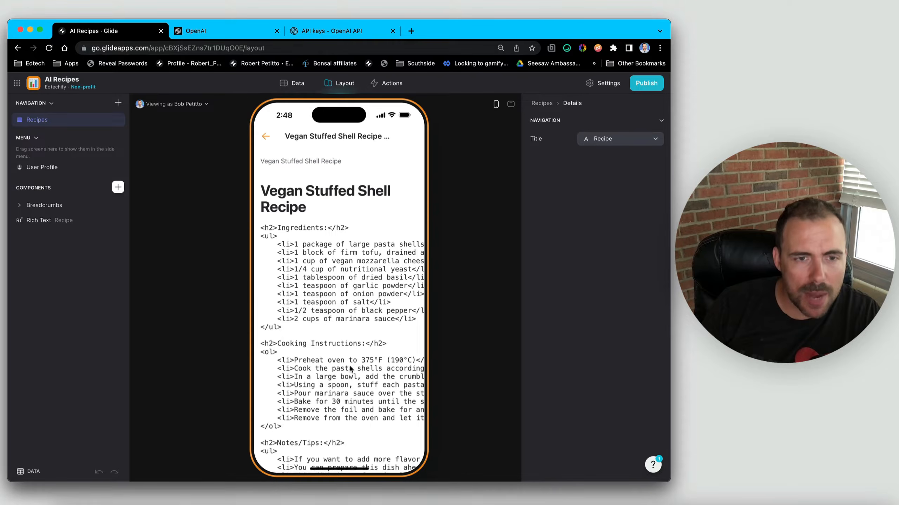
{"action": "left_click", "coordinate": [267, 138]}
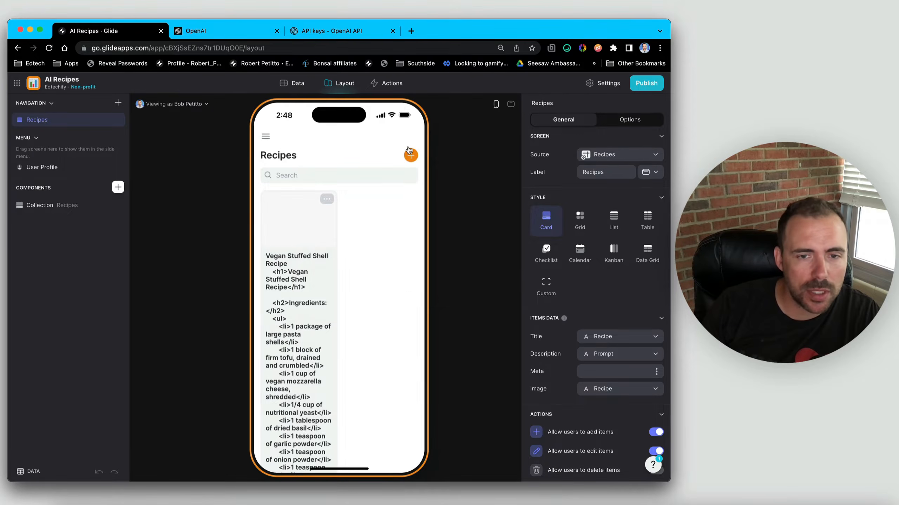
Reopen the New Recipe form and replace "HTML" with "markdown" in its ChatGPT system prompt
{"action": "left_click", "coordinate": [410, 155]}
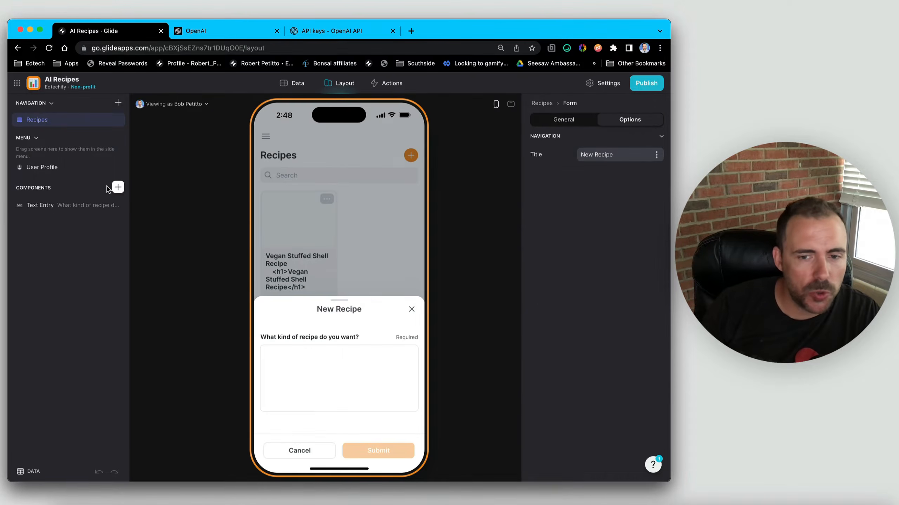
{"action": "left_click", "coordinate": [69, 208]}
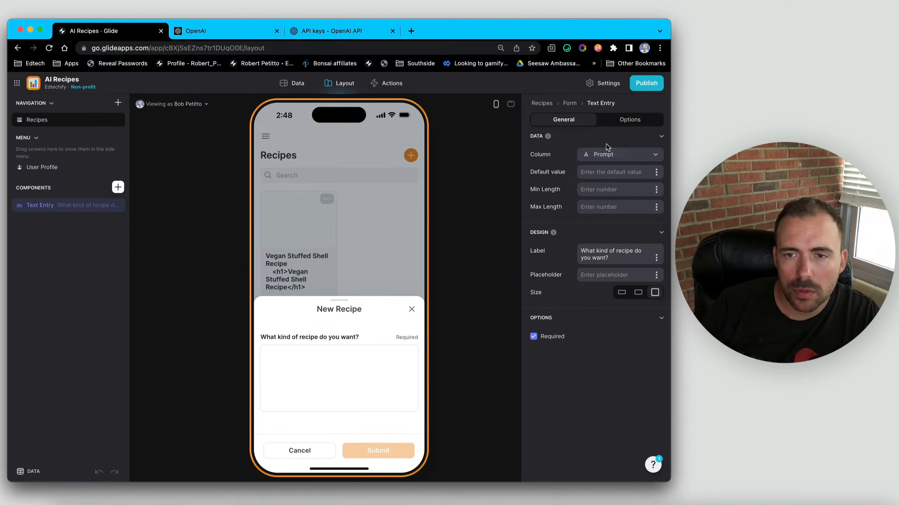
{"action": "left_click", "coordinate": [619, 119]}
{"action": "left_click", "coordinate": [570, 102]}
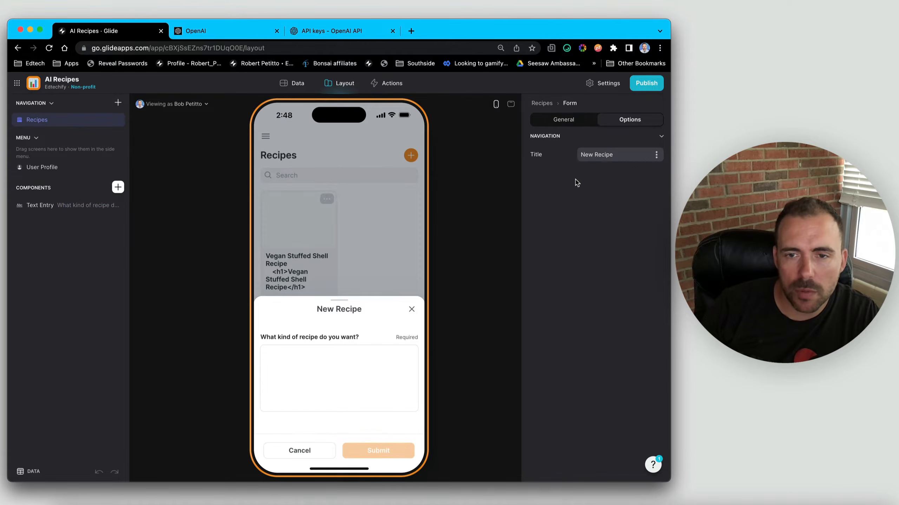
{"action": "left_click", "coordinate": [548, 123]}
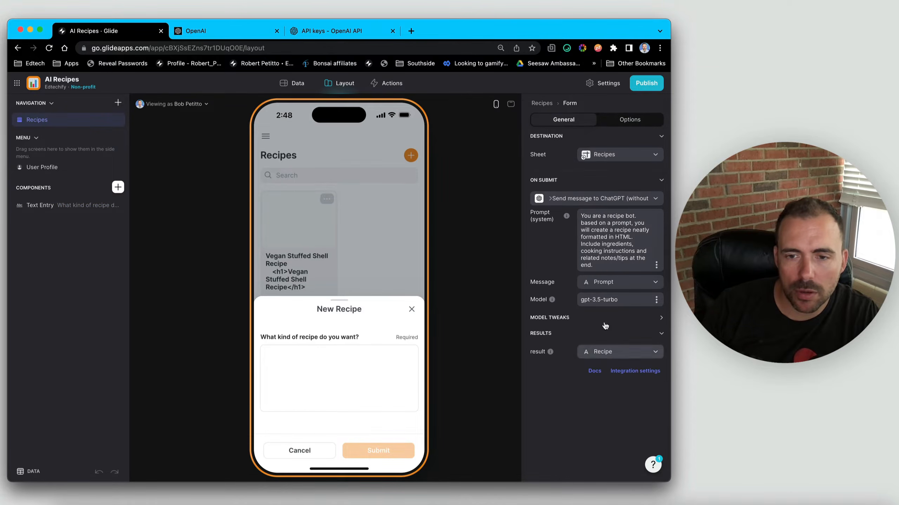
{"action": "double_click", "coordinate": [618, 240]}
{"action": "type", "text": "markdown"}
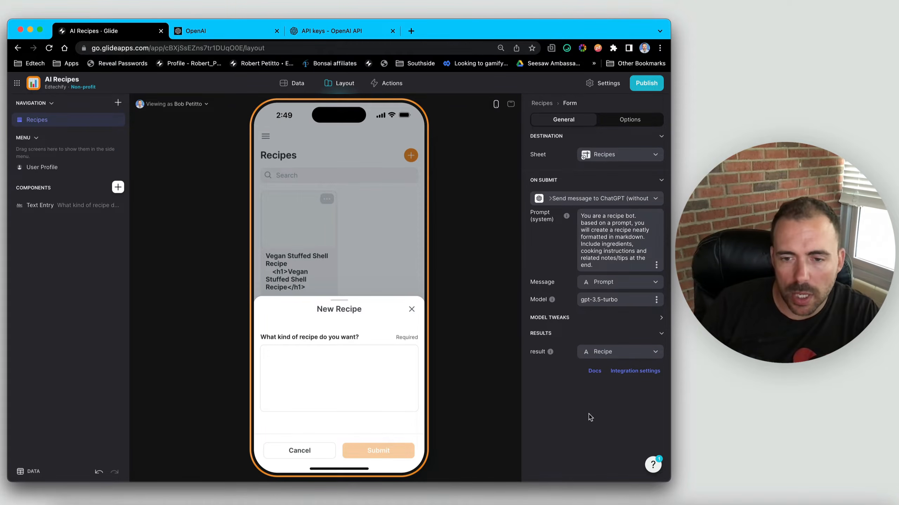
Copy the vegan stuffed shell prompt from the Recipes table, paste it into the New Recipe form's recipe question and submit
{"action": "left_click", "coordinate": [326, 369]}
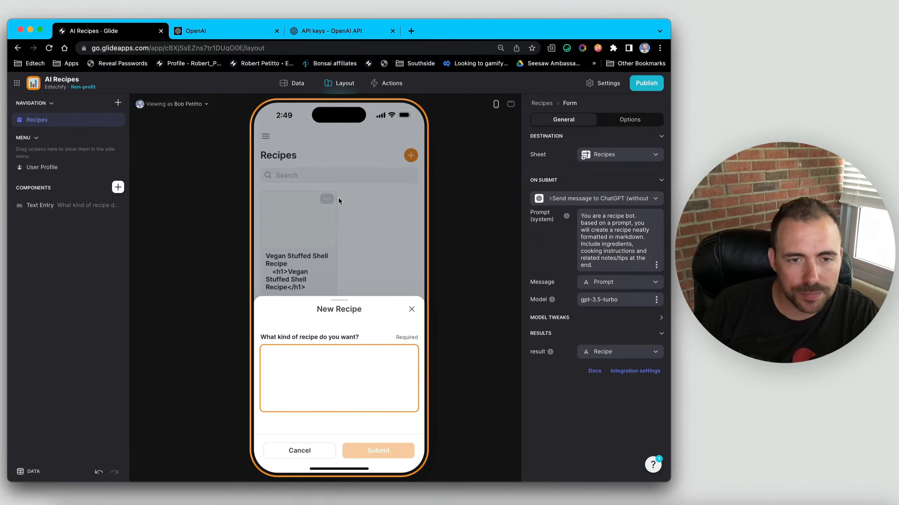
{"action": "left_click", "coordinate": [296, 82]}
{"action": "left_click", "coordinate": [35, 137]}
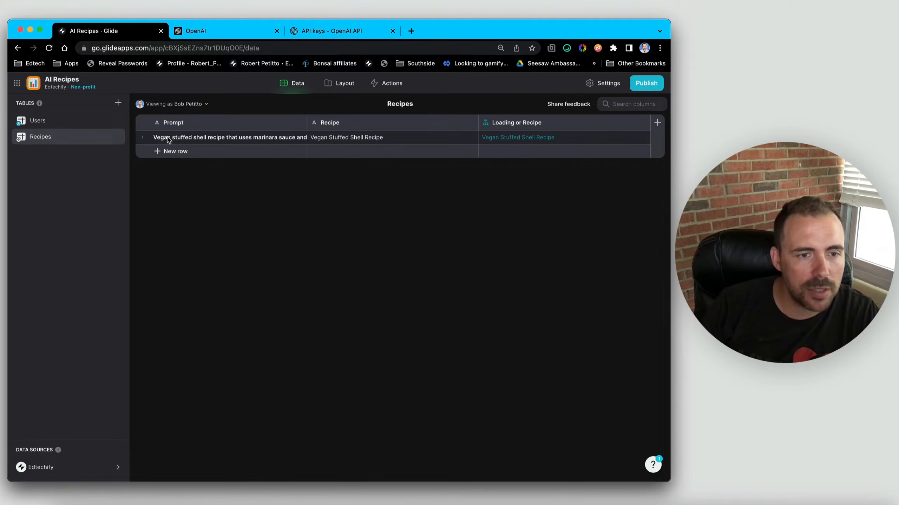
{"action": "double_click", "coordinate": [169, 138]}
{"action": "key", "text": "super+c"}
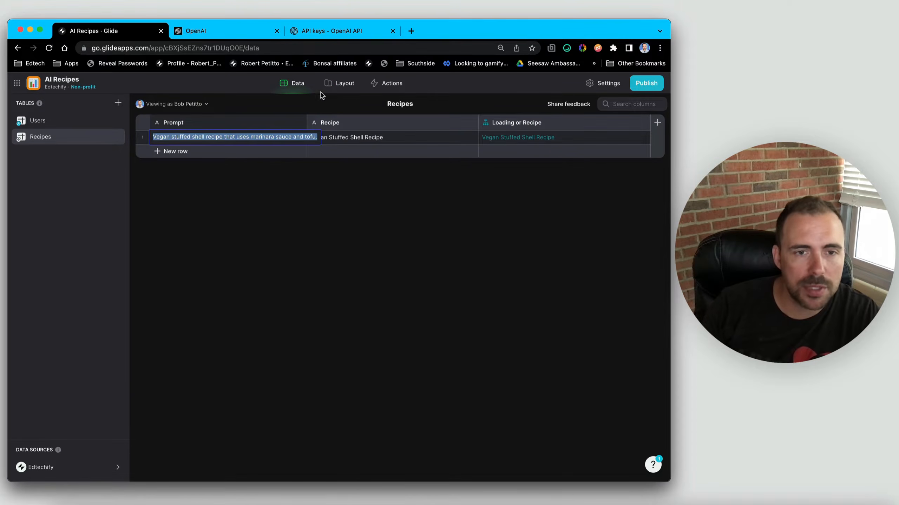
{"action": "left_click", "coordinate": [329, 83]}
{"action": "left_click", "coordinate": [300, 399]}
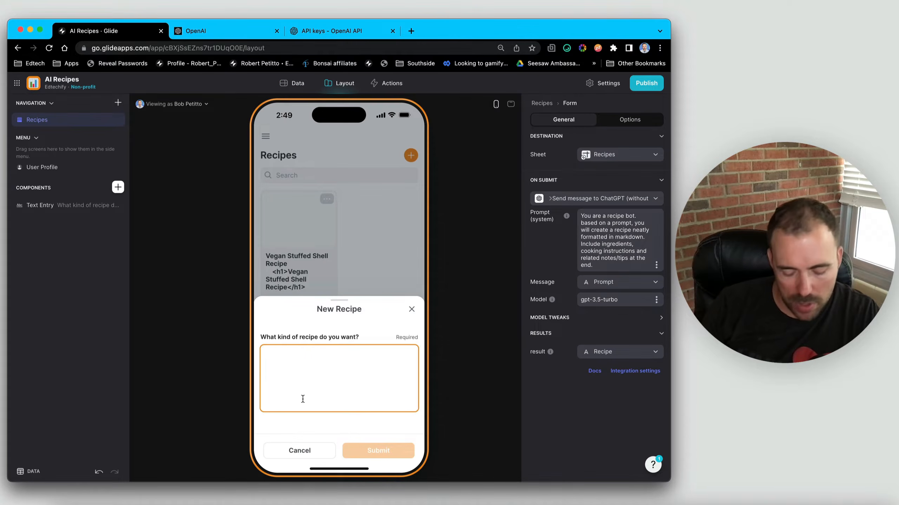
{"action": "key", "text": "super+v"}
{"action": "left_click", "coordinate": [389, 451]}
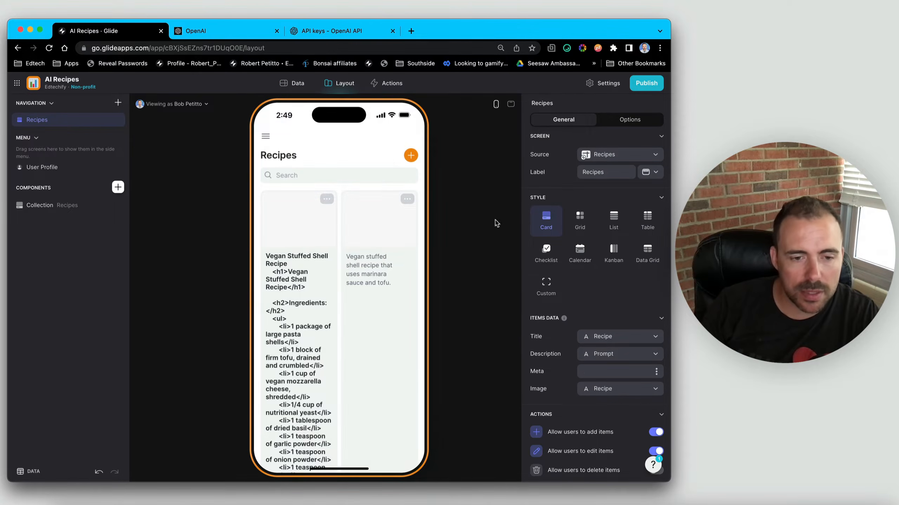
Delete the old first row and the "Loading or Recipe" column from the Recipes table
{"action": "left_click", "coordinate": [298, 85]}
{"action": "left_click", "coordinate": [99, 137]}
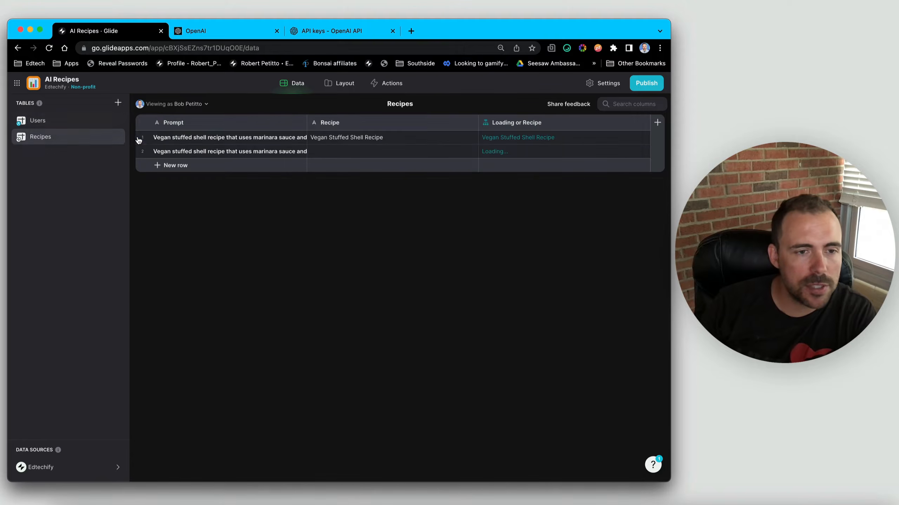
{"action": "left_click", "coordinate": [142, 137]}
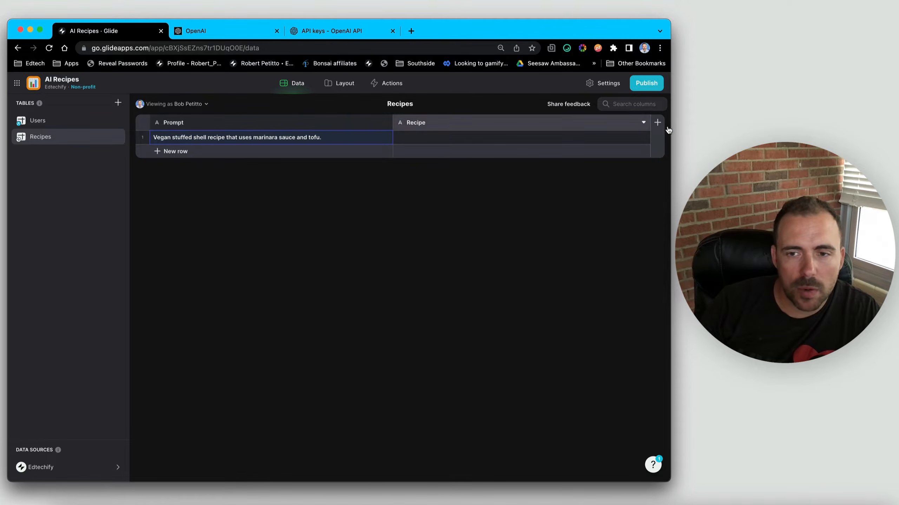
Add an If → Then → Else column named "Loading or Recipe" to the Recipes table
{"action": "left_click", "coordinate": [657, 122]}
{"action": "left_click", "coordinate": [436, 158]}
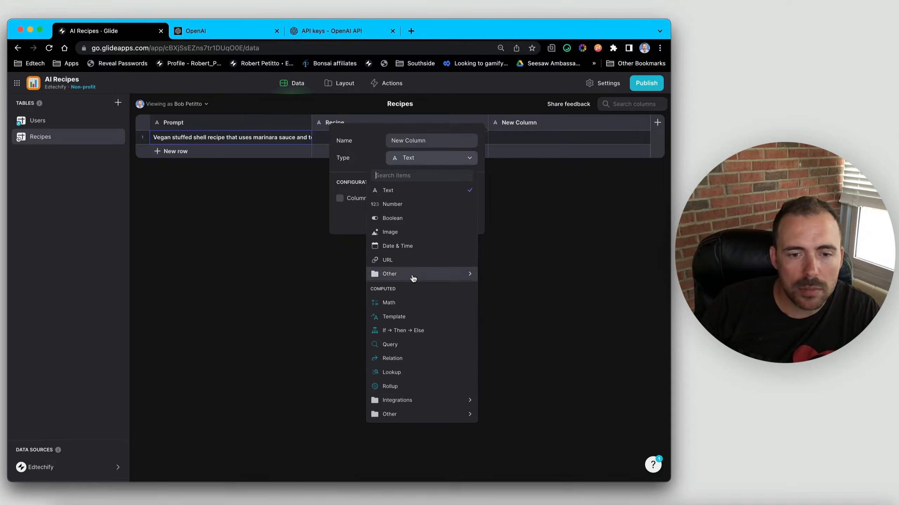
{"action": "left_click", "coordinate": [407, 330]}
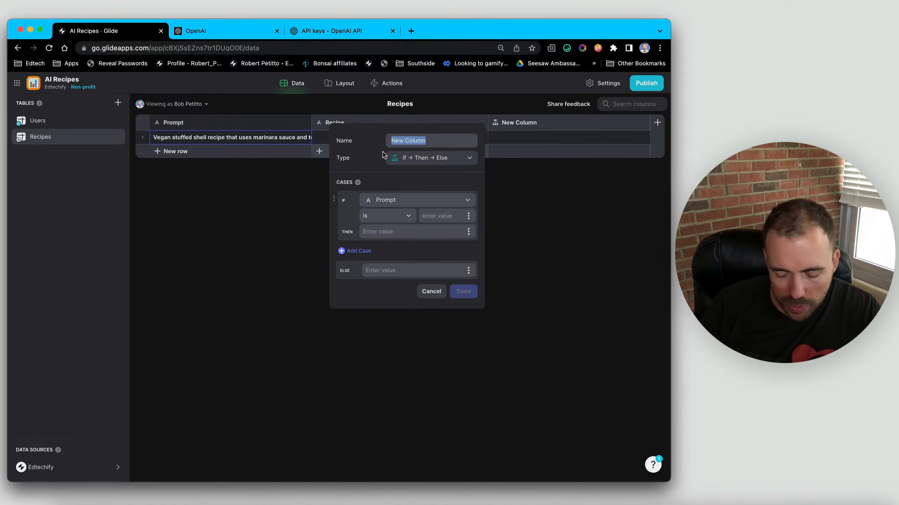
{"action": "type", "text": "Loading or Recipe"}
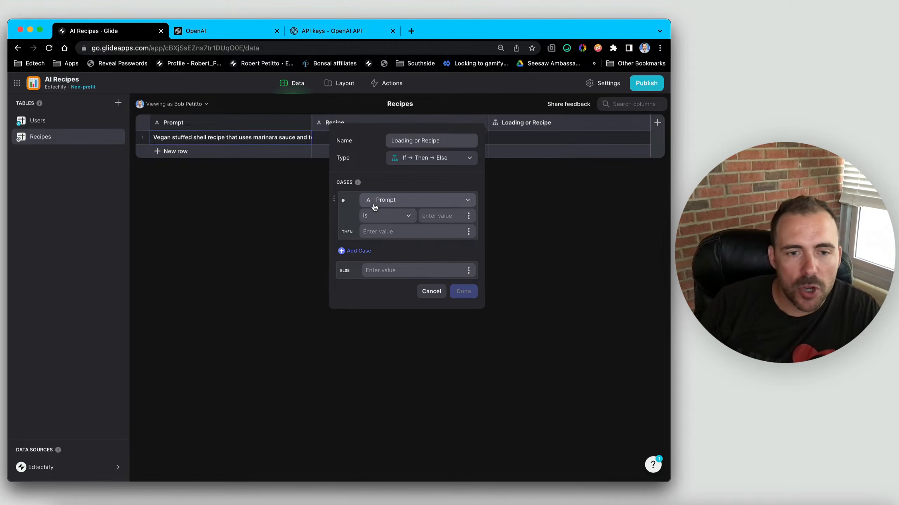
Set the If condition of the new column to Recipe is empty
{"action": "left_click", "coordinate": [397, 200]}
{"action": "left_click", "coordinate": [393, 267]}
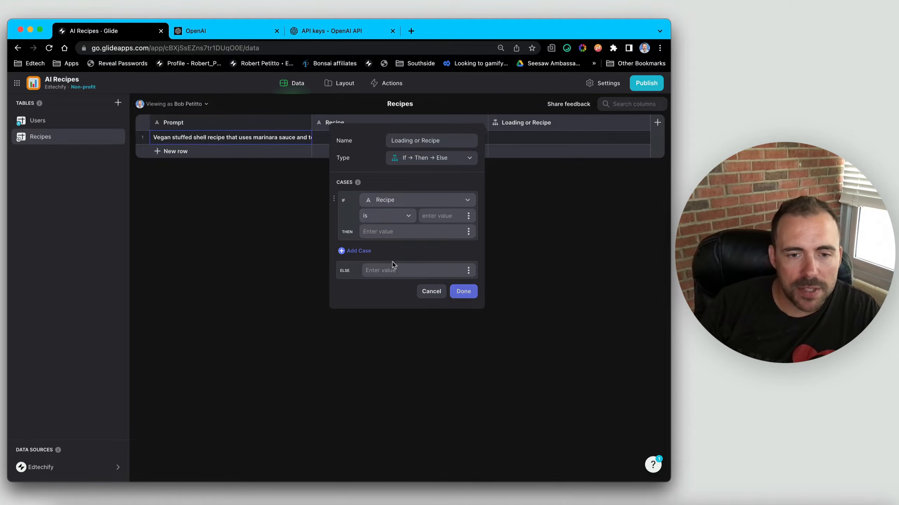
{"action": "left_click", "coordinate": [396, 216]}
{"action": "left_click", "coordinate": [378, 261]}
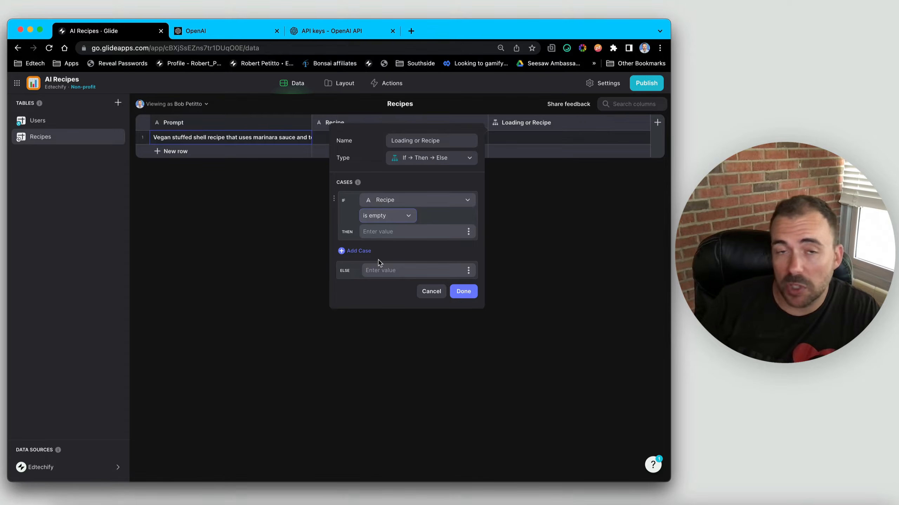
Set the Then value to "Preparing your recipe..." and the Else value to the Prompt column
{"action": "left_click", "coordinate": [407, 230]}
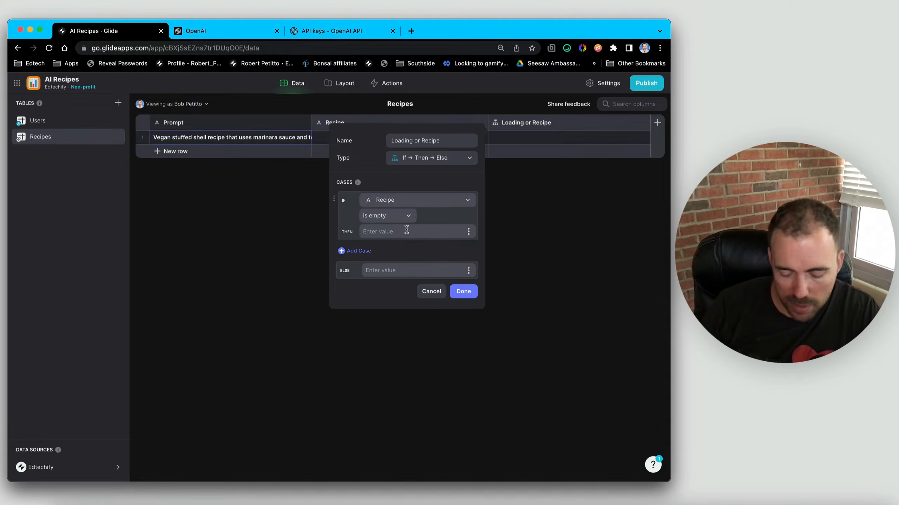
{"action": "type", "text": "Loading"}
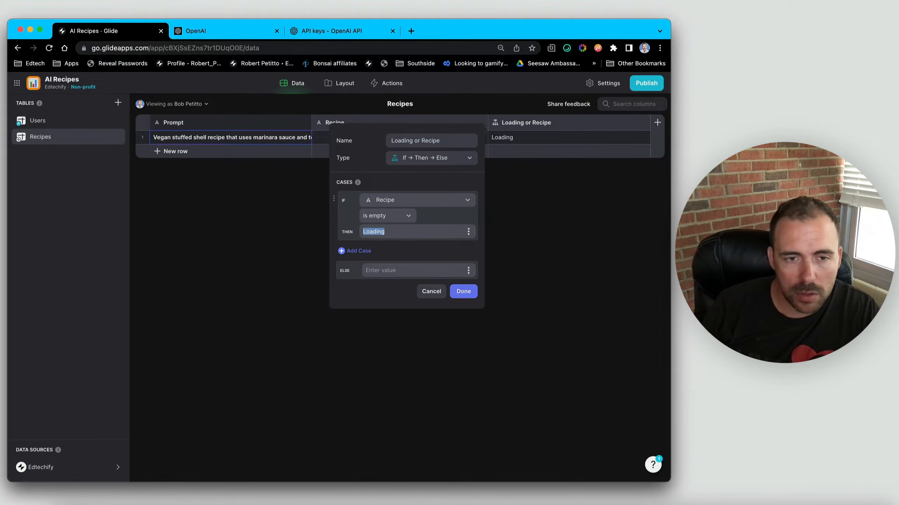
{"action": "key", "text": "super+a"}
{"action": "type", "text": "Pre"}
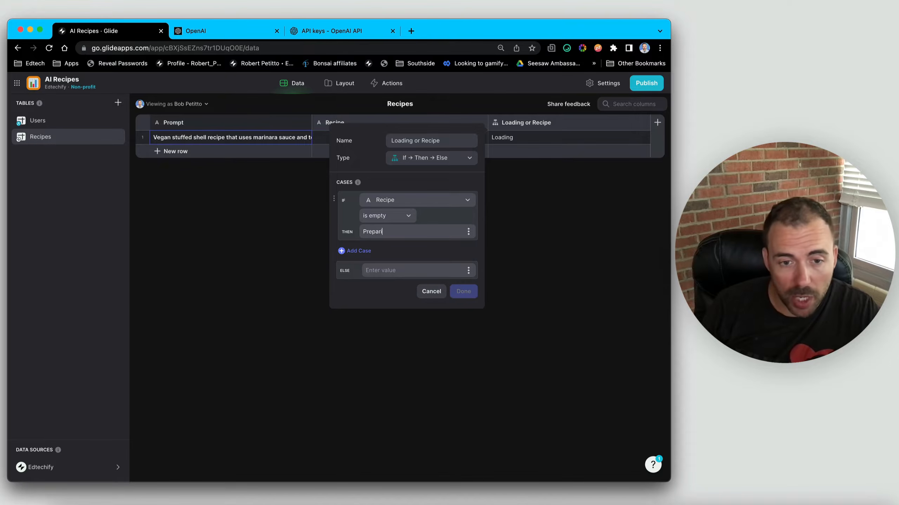
{"action": "type", "text": "paring your rec"}
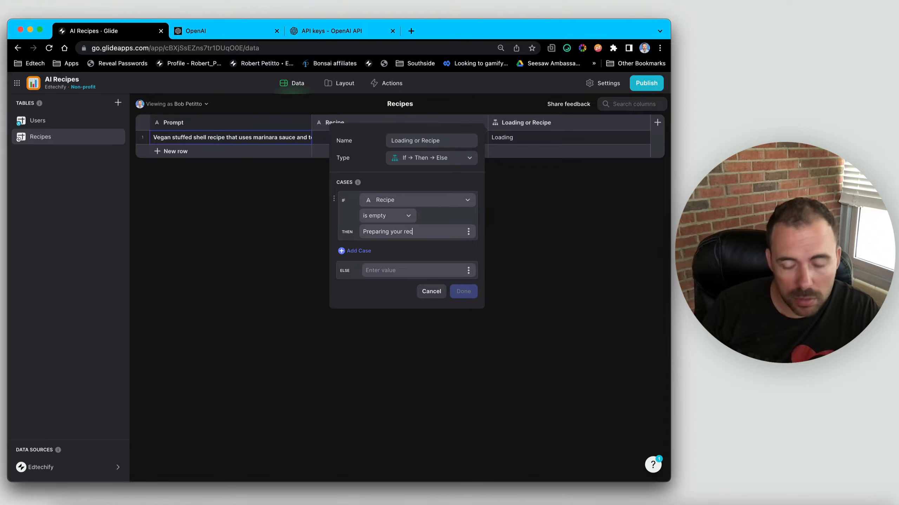
{"action": "type", "text": "ipe..."}
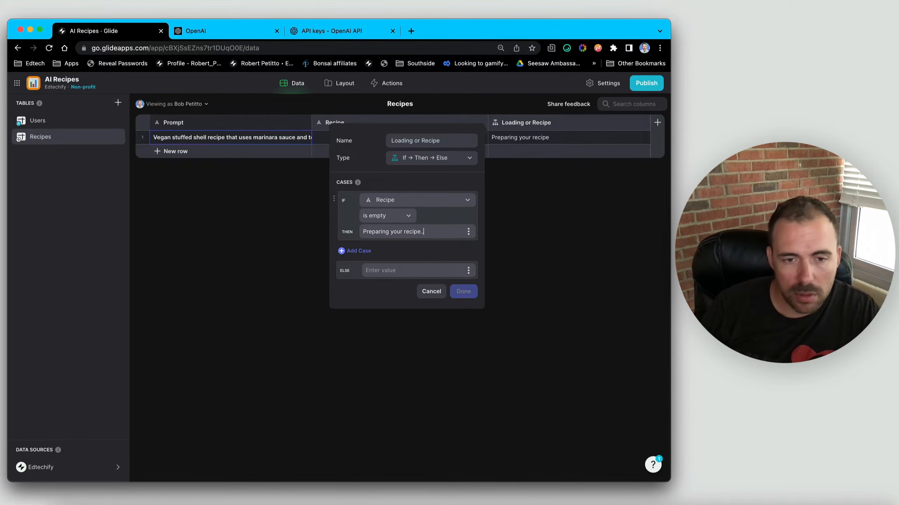
{"action": "left_click", "coordinate": [468, 270]}
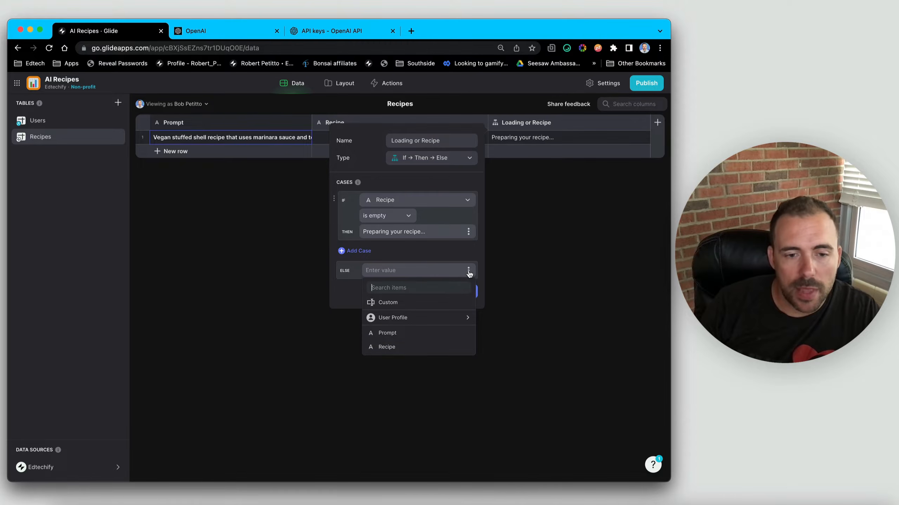
{"action": "left_click", "coordinate": [420, 339]}
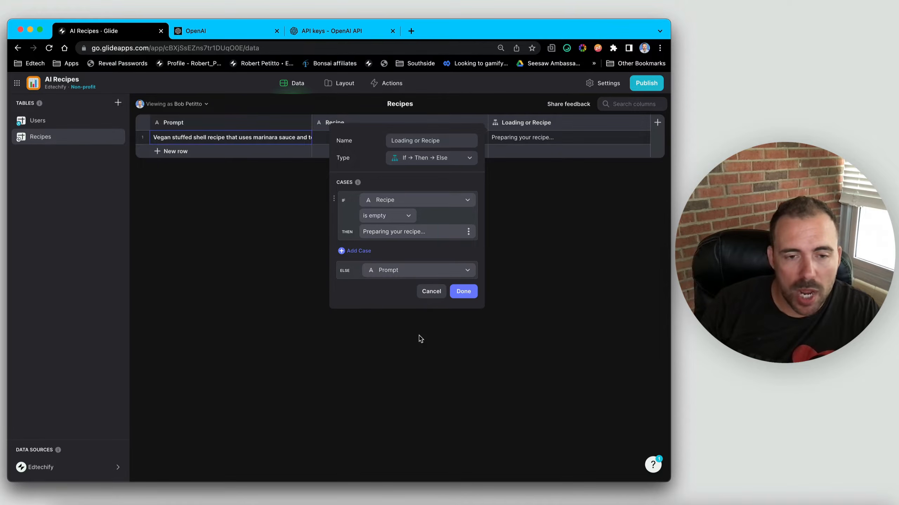
Find the woman cook emoji in JoyPixels, insert it before "Preparing your recipe..." in the Then value and save the column
{"action": "left_click", "coordinate": [567, 47]}
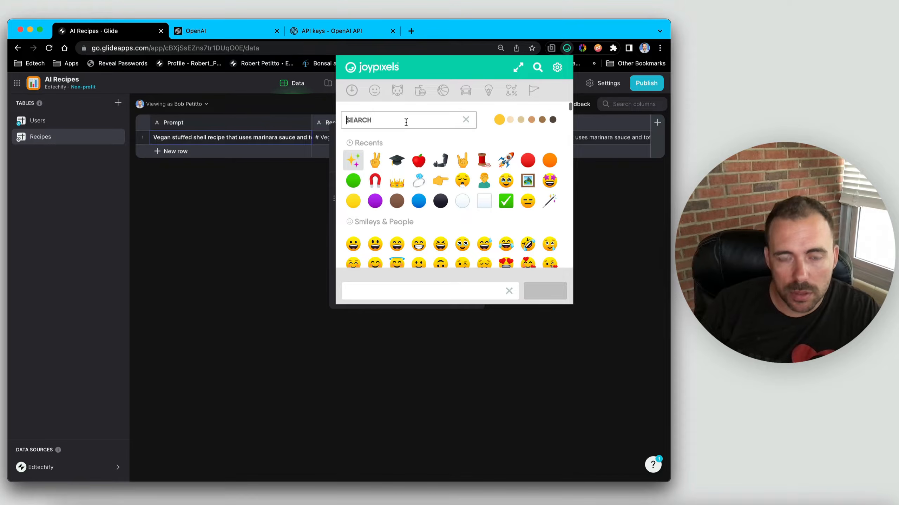
{"action": "type", "text": "cook"}
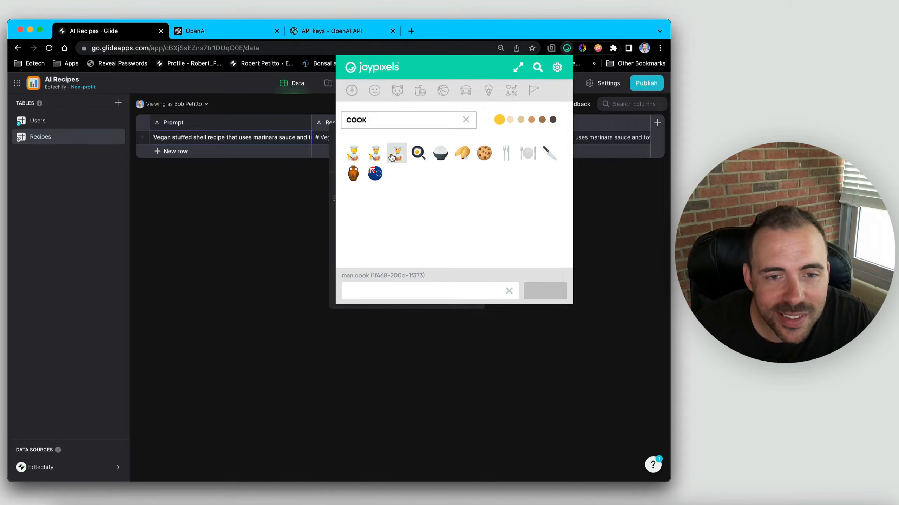
{"action": "left_click", "coordinate": [375, 158]}
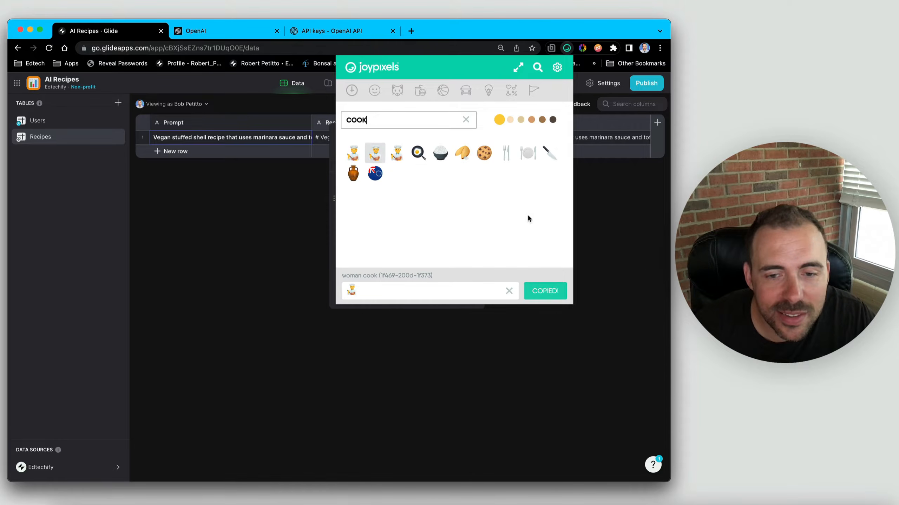
{"action": "left_click", "coordinate": [615, 142]}
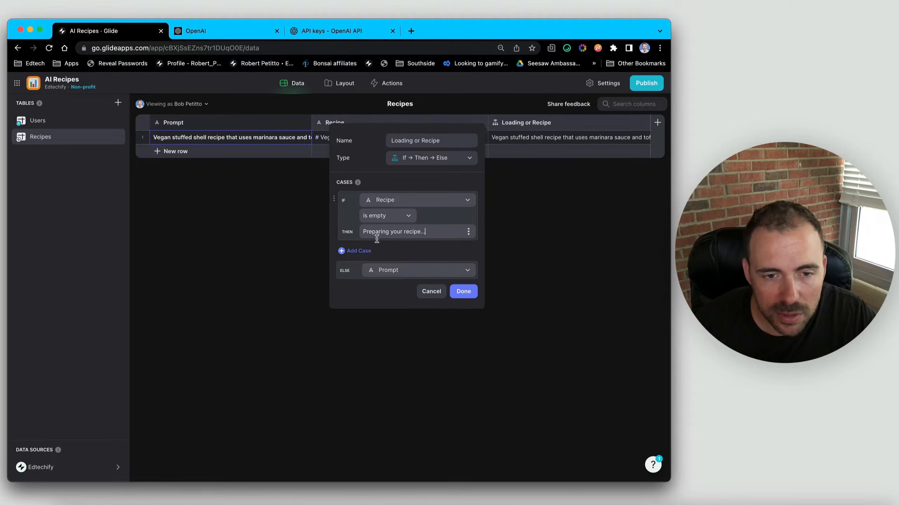
{"action": "key", "text": "super+Left"}
{"action": "type", "text": "👩‍🍳"}
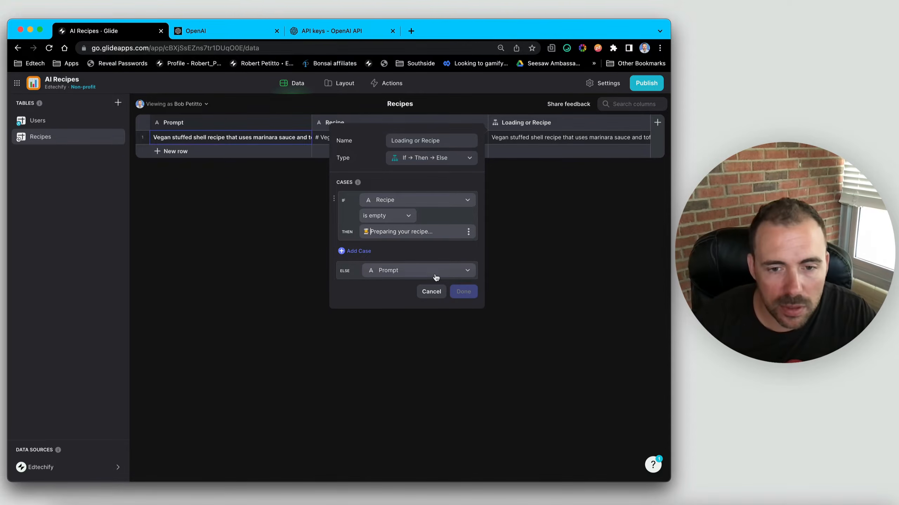
{"action": "left_click", "coordinate": [463, 291]}
Examine the generated markdown in the Recipe cell and review the recipe's details screen from title to notes in the app preview
{"action": "double_click", "coordinate": [360, 138]}
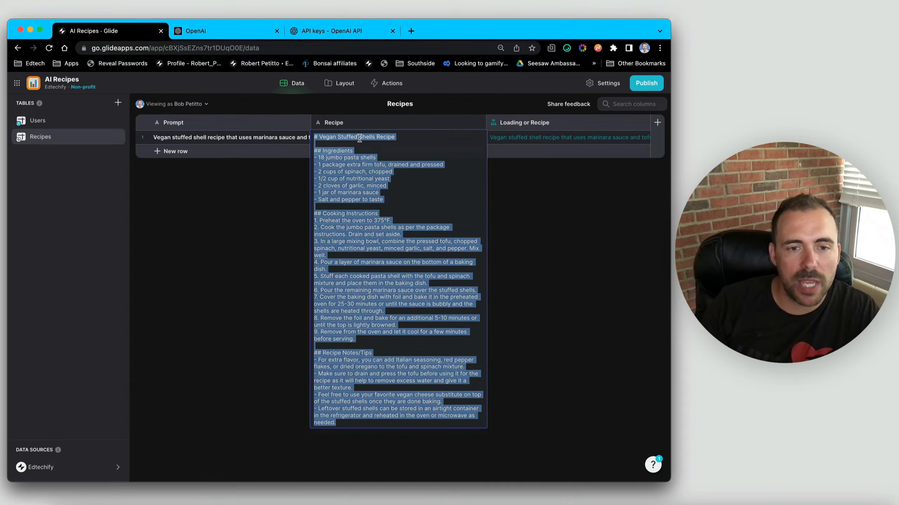
{"action": "left_click", "coordinate": [340, 83]}
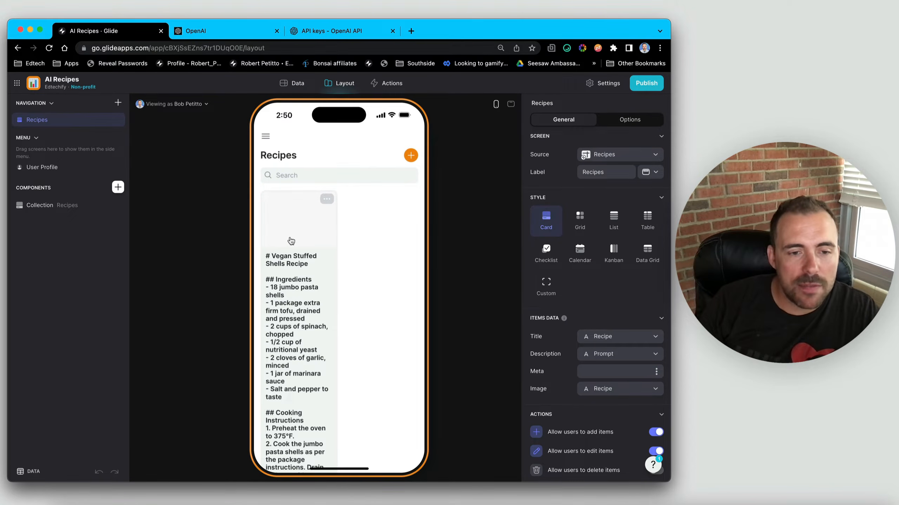
{"action": "left_click", "coordinate": [291, 241]}
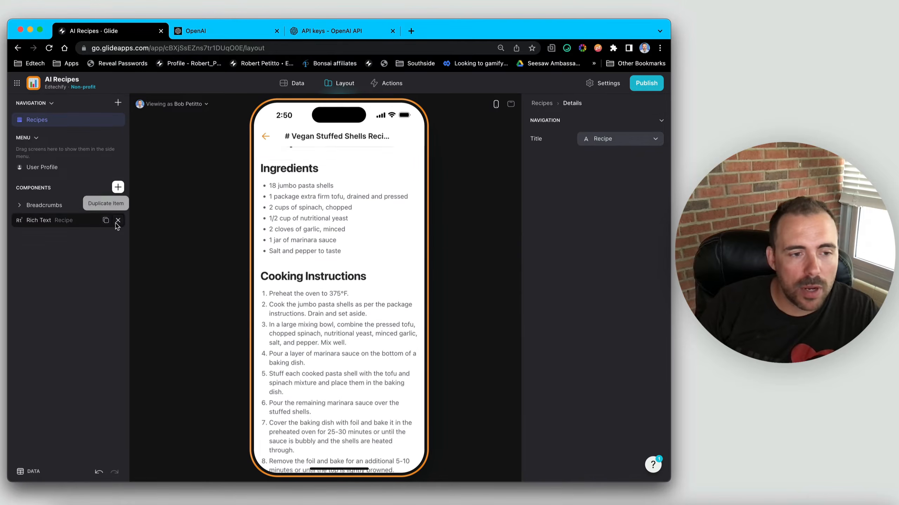
{"action": "left_click", "coordinate": [40, 223]}
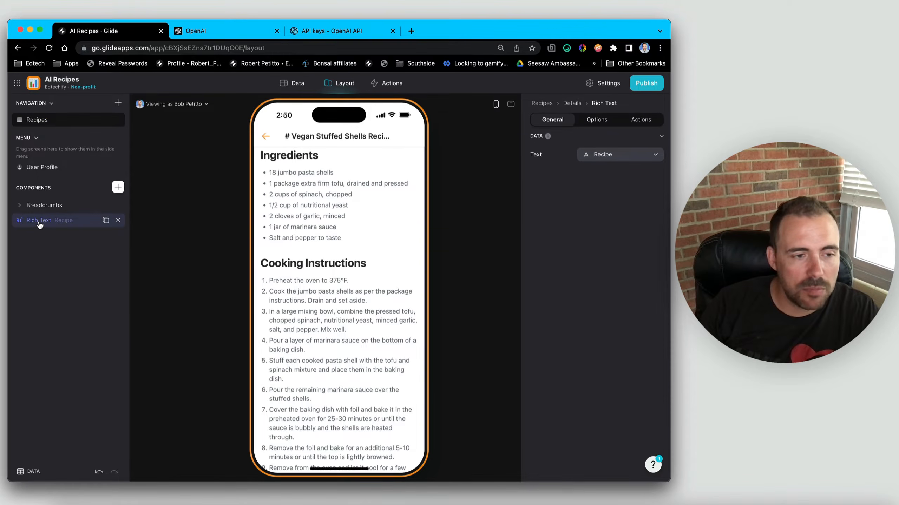
{"action": "scroll", "coordinate": [354, 270], "scroll_direction": "up", "scroll_amount": 2}
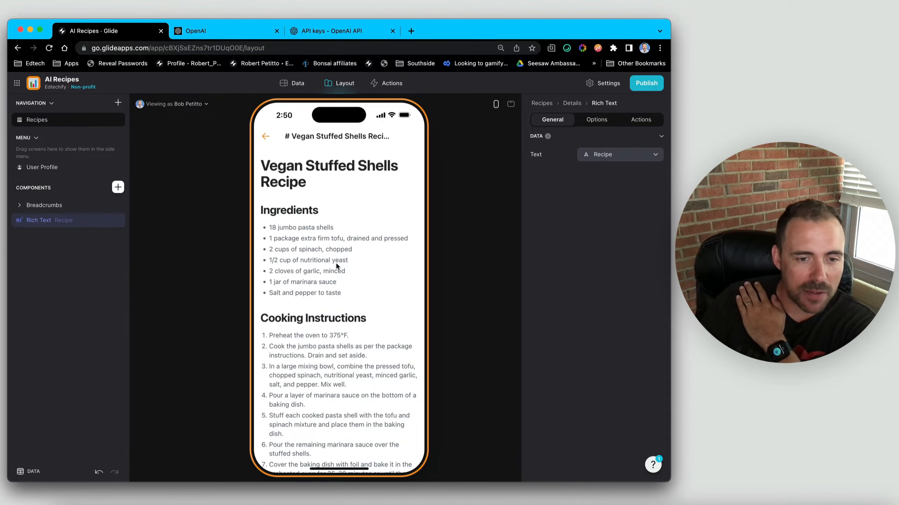
{"action": "scroll", "coordinate": [334, 285], "scroll_direction": "down", "scroll_amount": 3}
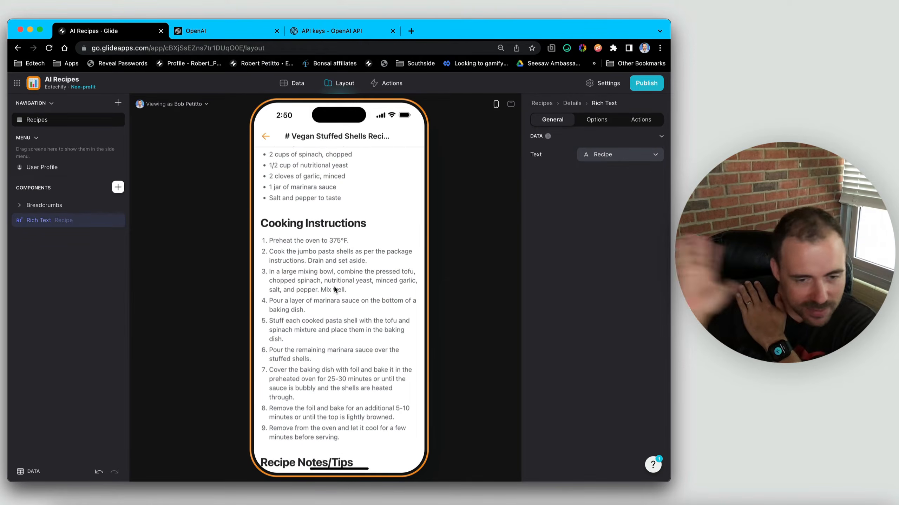
{"action": "scroll", "coordinate": [366, 269], "scroll_direction": "down", "scroll_amount": 5}
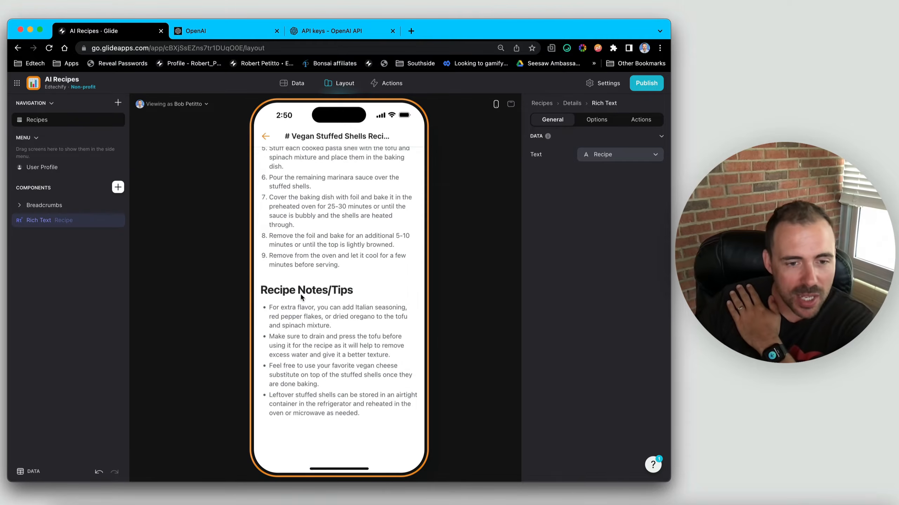
{"action": "scroll", "coordinate": [320, 292], "scroll_direction": "up", "scroll_amount": 8}
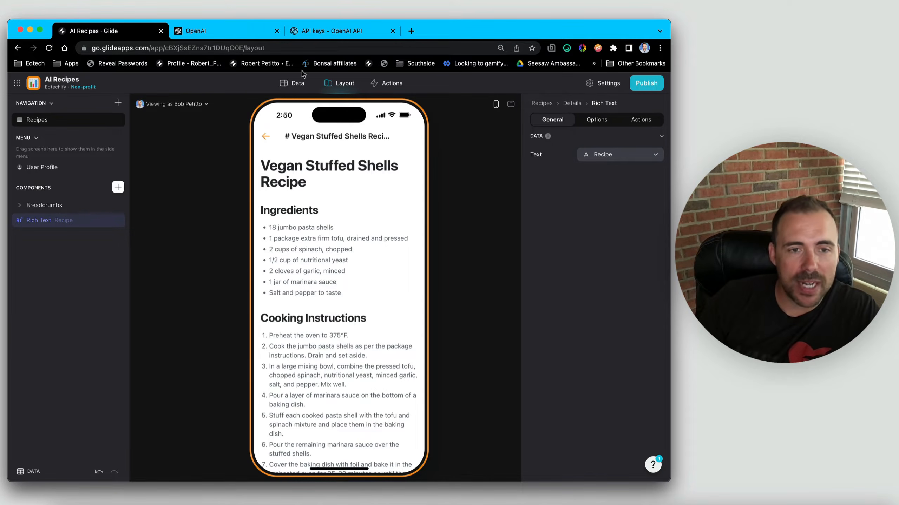
Review the If-Then-Else setup of the Loading or Recipe column in the Recipes table
{"action": "left_click", "coordinate": [285, 84]}
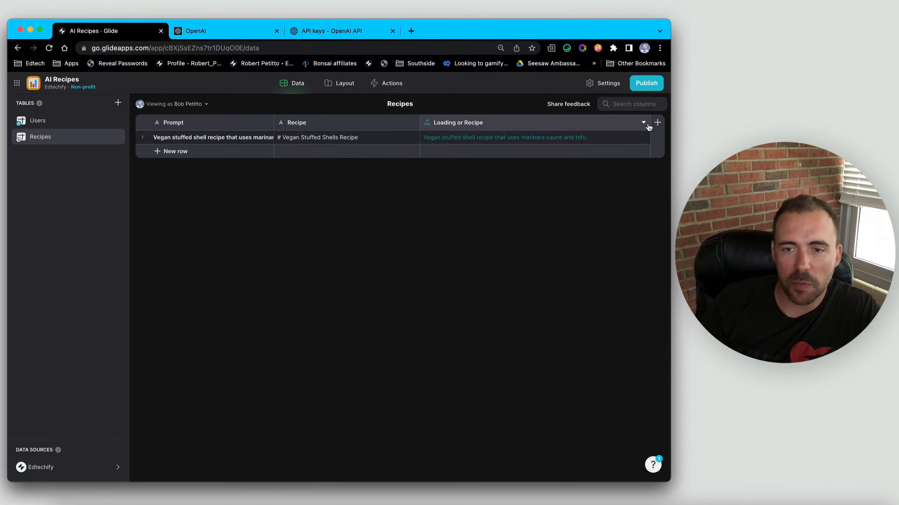
{"action": "left_click", "coordinate": [470, 139]}
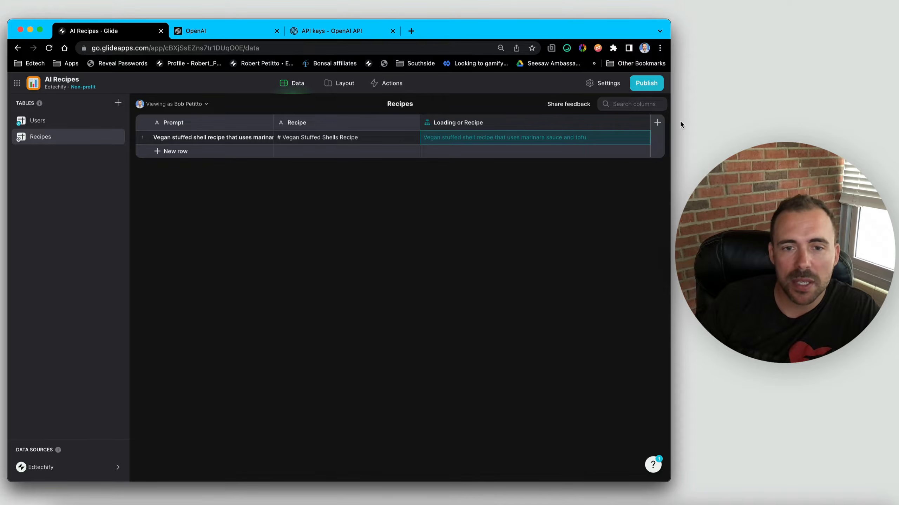
{"action": "left_click", "coordinate": [501, 121]}
{"action": "double_click", "coordinate": [501, 122]}
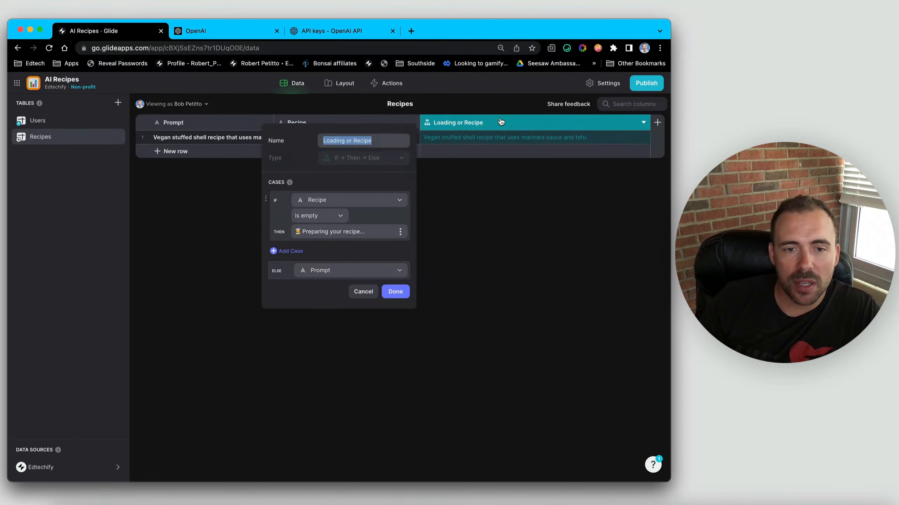
{"action": "left_click", "coordinate": [525, 136]}
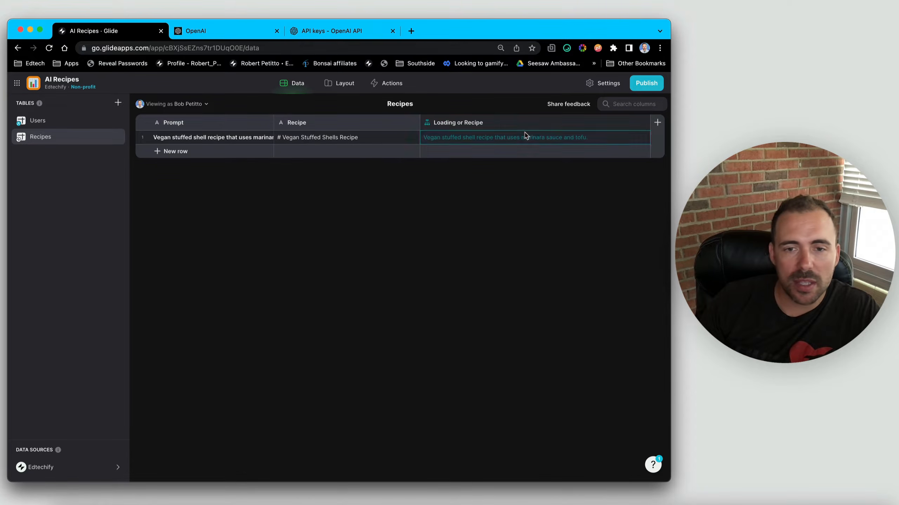
Add a column named Title to the Recipes table with the OpenAI type Send message to ChatGPT (without history)
{"action": "left_click", "coordinate": [657, 123]}
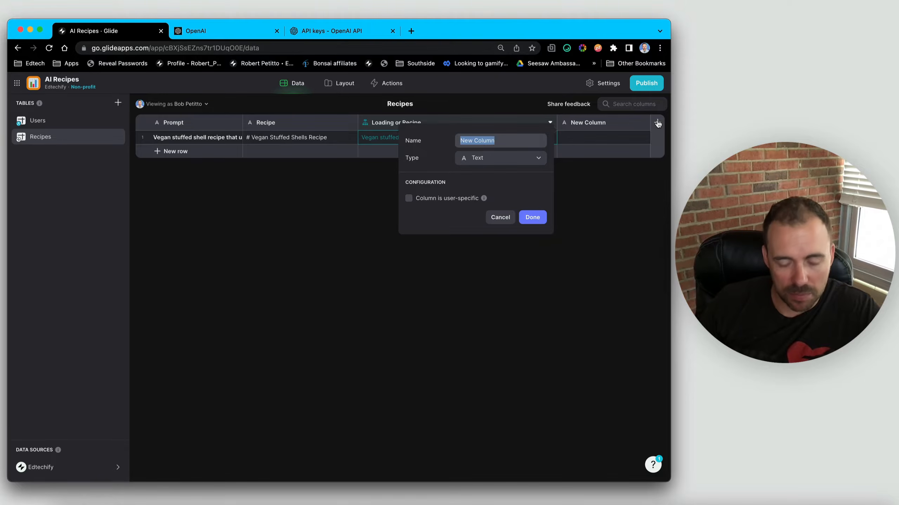
{"action": "type", "text": "Title"}
{"action": "left_click", "coordinate": [476, 157]}
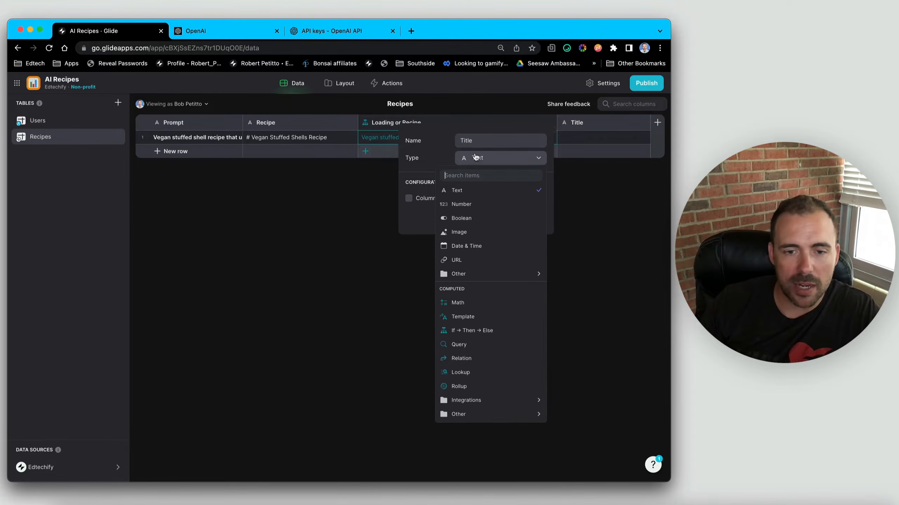
{"action": "mouse_move", "coordinate": [477, 404]}
{"action": "mouse_move", "coordinate": [575, 406]}
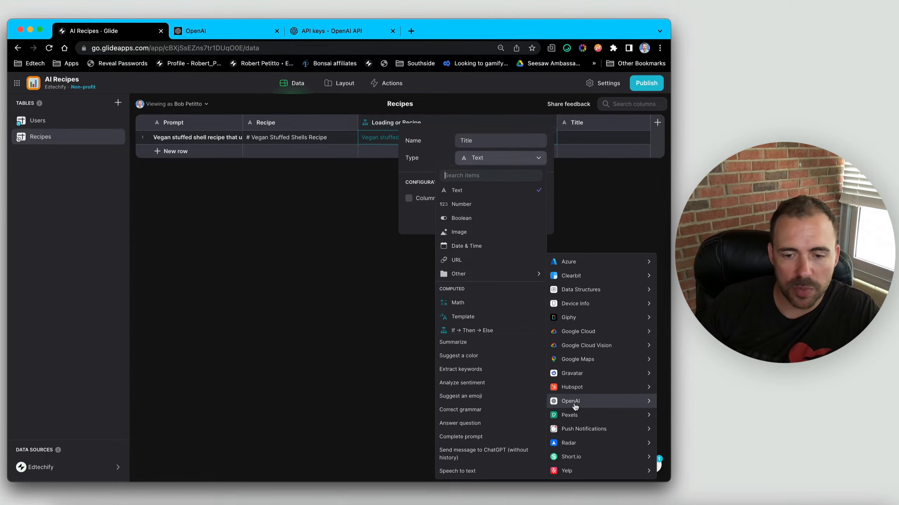
{"action": "left_click", "coordinate": [485, 456]}
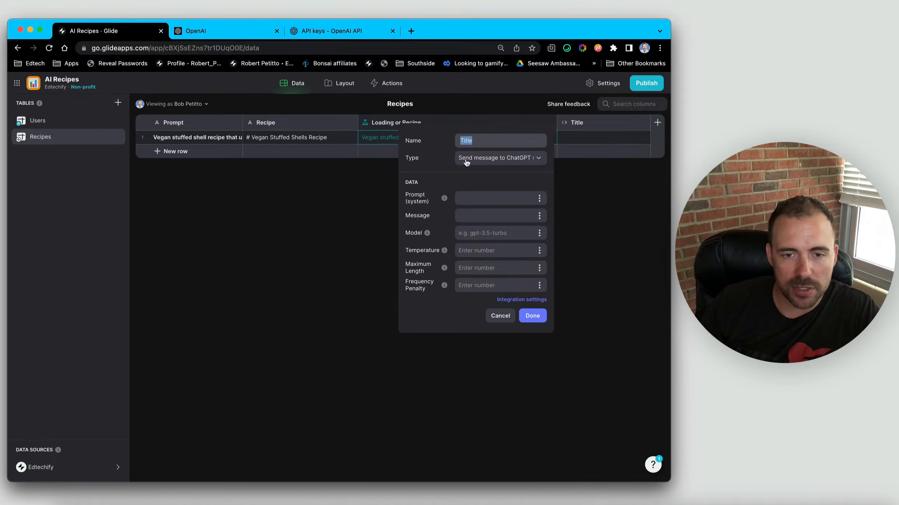
Set the Title column's system prompt to "Suggest a very short title for this recipe."
{"action": "left_click", "coordinate": [476, 203]}
{"action": "type", "text": "Sug"}
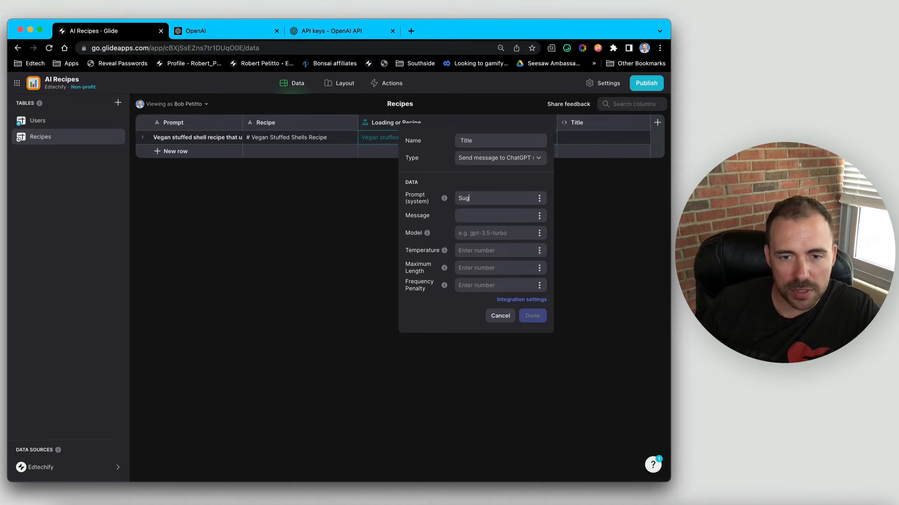
{"action": "type", "text": "gest a very"}
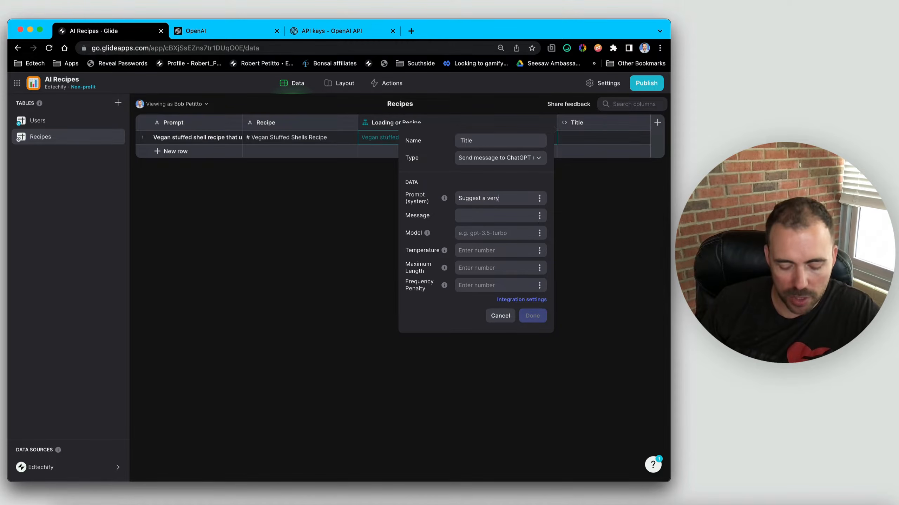
{"action": "type", "text": " short title for"}
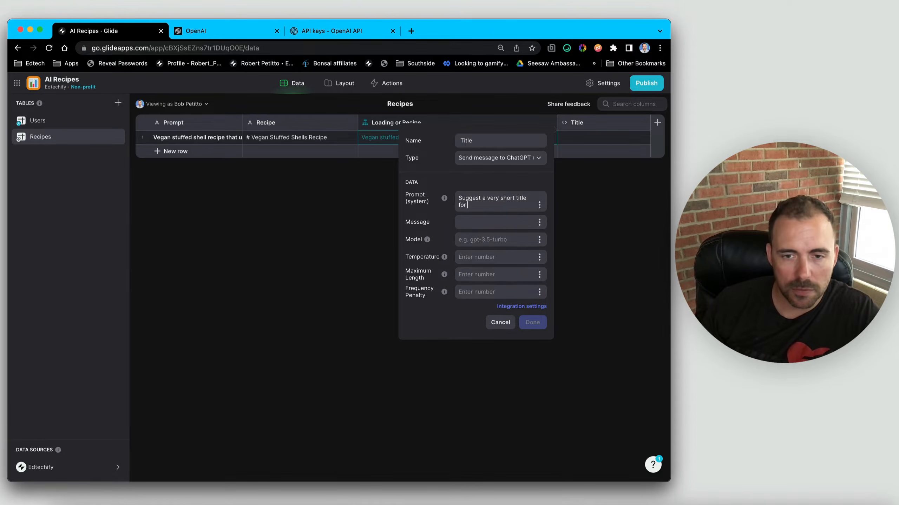
{"action": "type", "text": " t"}
{"action": "type", "text": "h"}
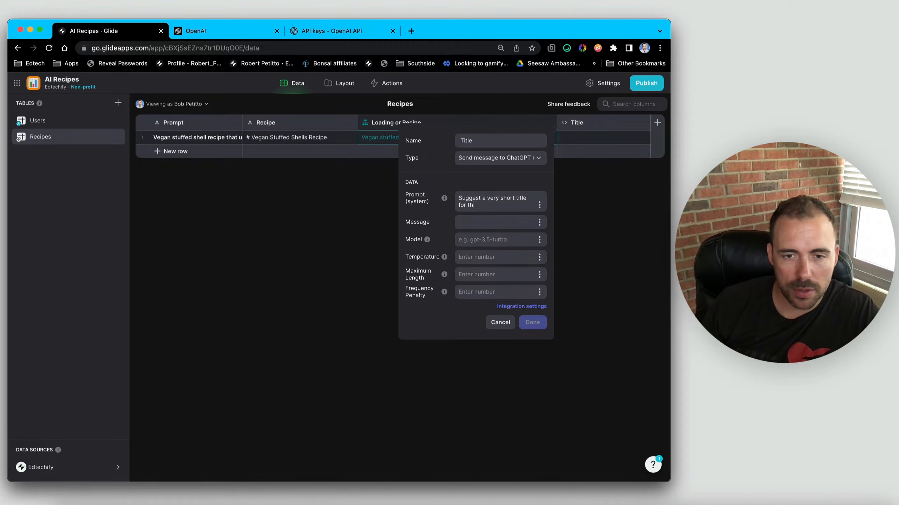
{"action": "type", "text": "is recipe."}
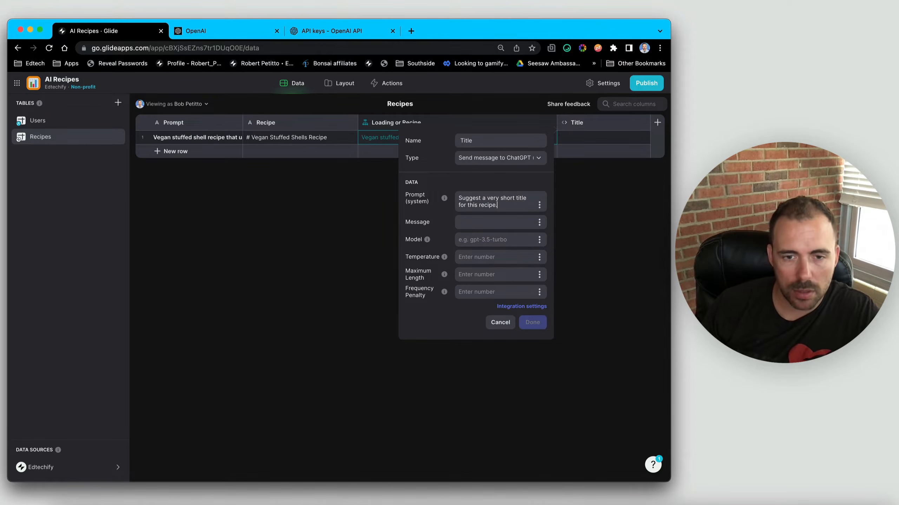
Use the Recipe column as the Title column's message, save the column and check the title generated for the first row
{"action": "left_click", "coordinate": [539, 222]}
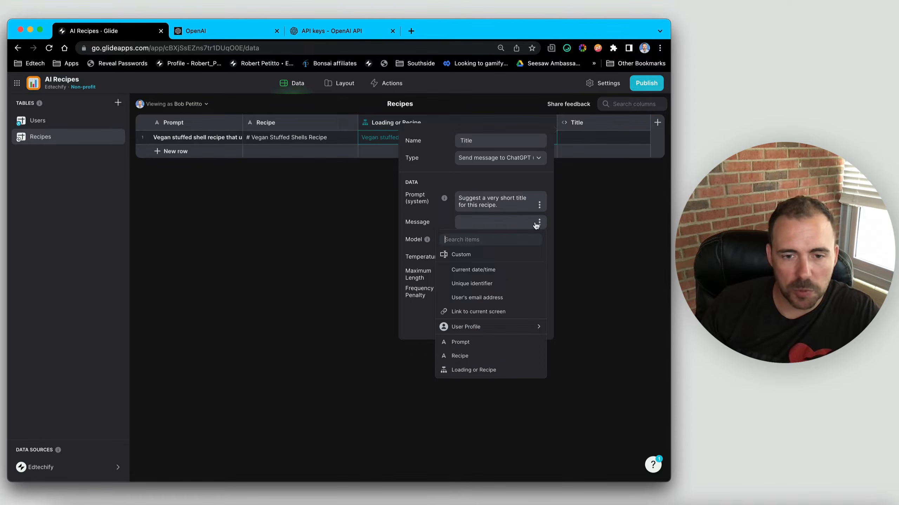
{"action": "left_click", "coordinate": [487, 357]}
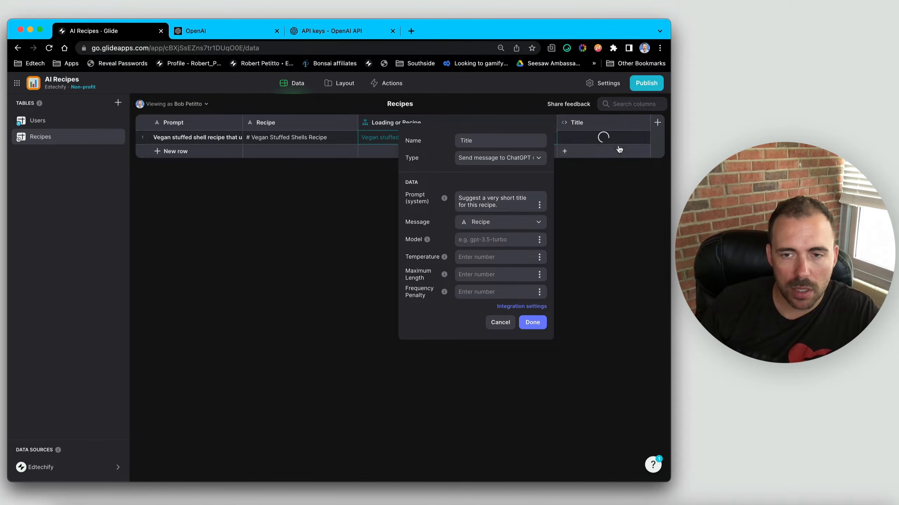
{"action": "left_click", "coordinate": [532, 322]}
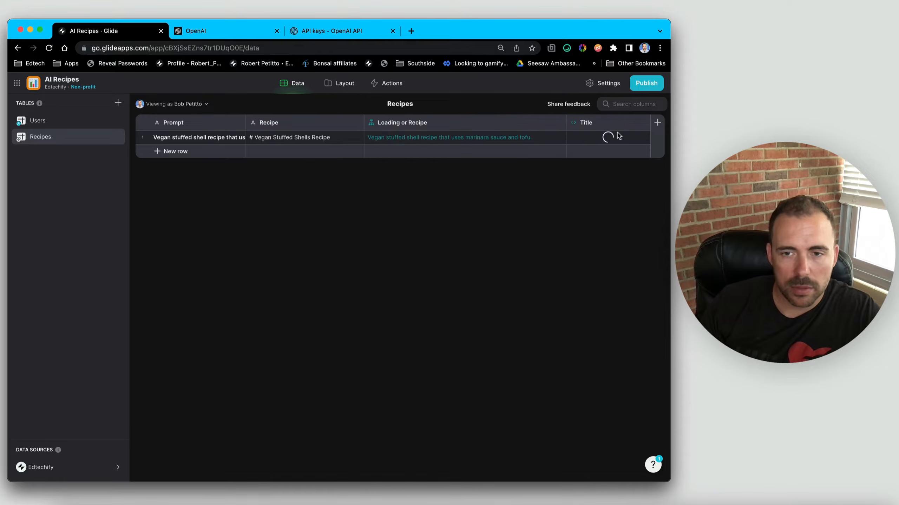
{"action": "left_click", "coordinate": [604, 142]}
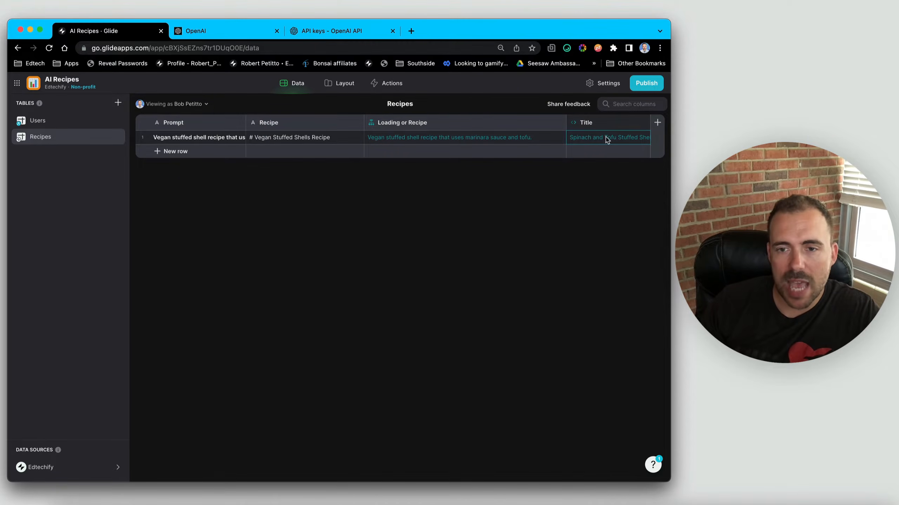
Add a column named Keywords to the Recipes table with the OpenAI type Extract keywords
{"action": "left_click", "coordinate": [658, 122]}
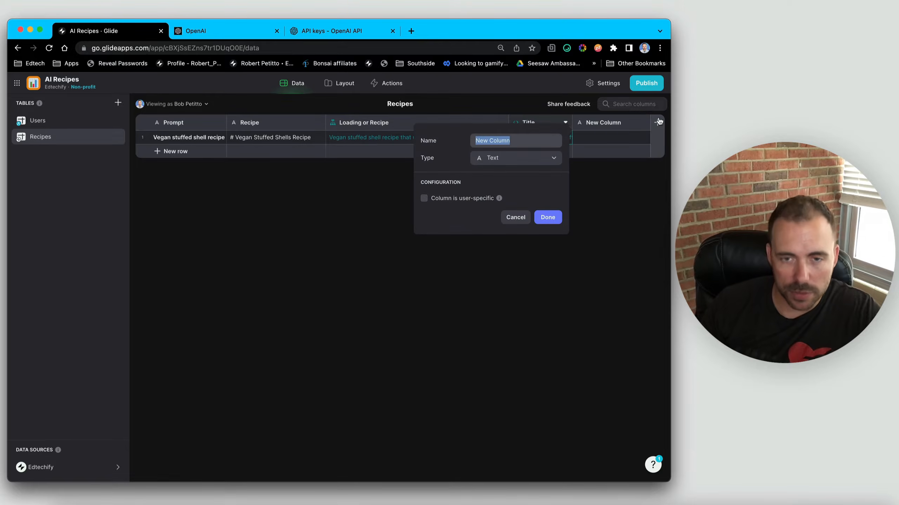
{"action": "type", "text": "Keywords"}
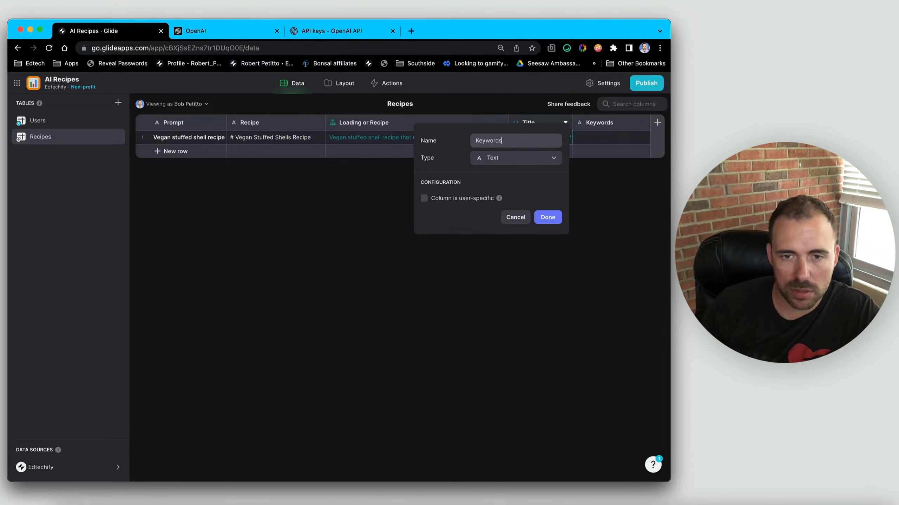
{"action": "left_click", "coordinate": [492, 164]}
{"action": "mouse_move", "coordinate": [497, 411]}
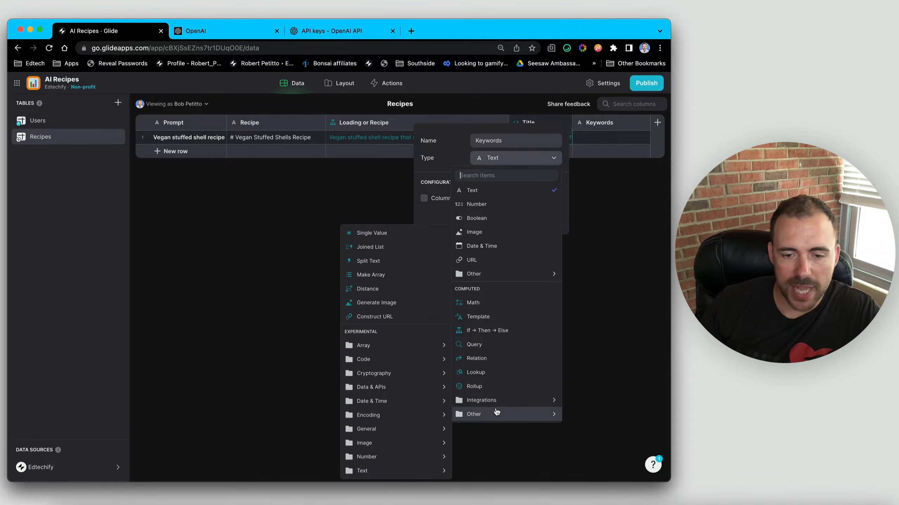
{"action": "mouse_move", "coordinate": [383, 404]}
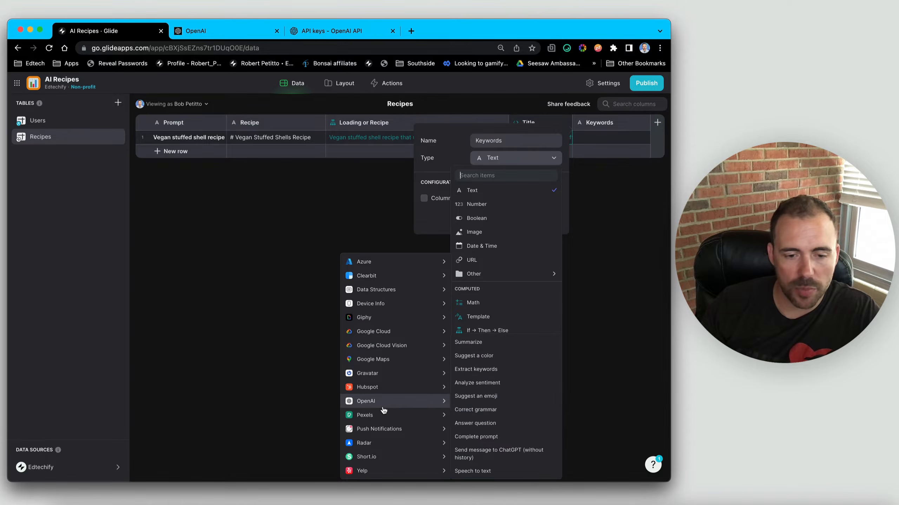
{"action": "left_click", "coordinate": [480, 372]}
Use the Recipe column as the Keywords column's prompt and save the column
{"action": "left_click", "coordinate": [554, 216]}
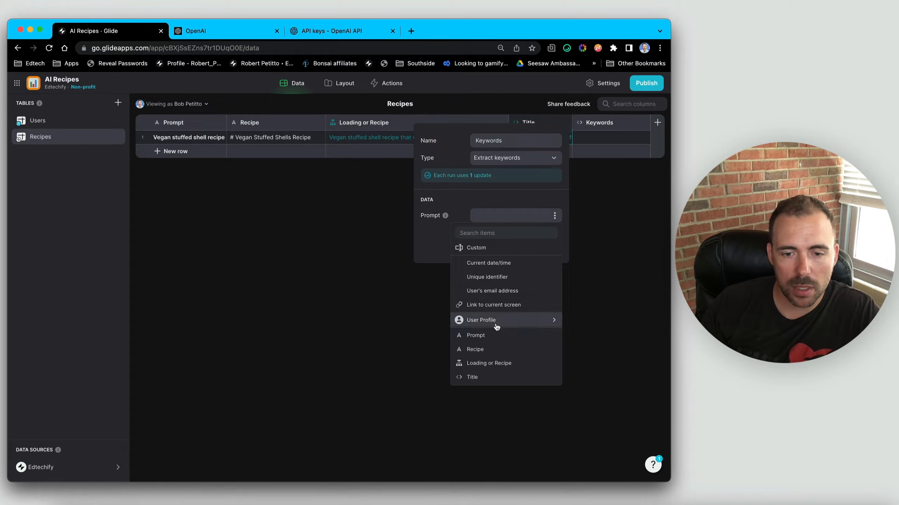
{"action": "left_click", "coordinate": [495, 349]}
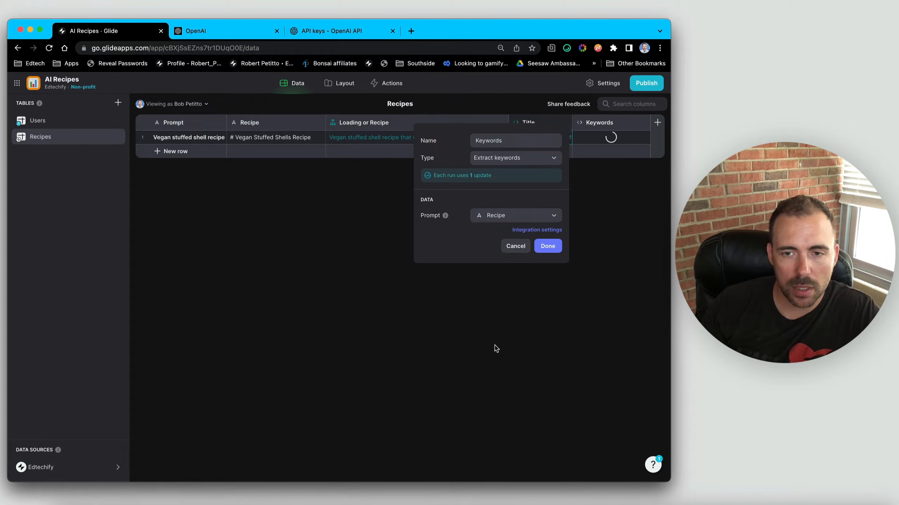
{"action": "left_click", "coordinate": [547, 247]}
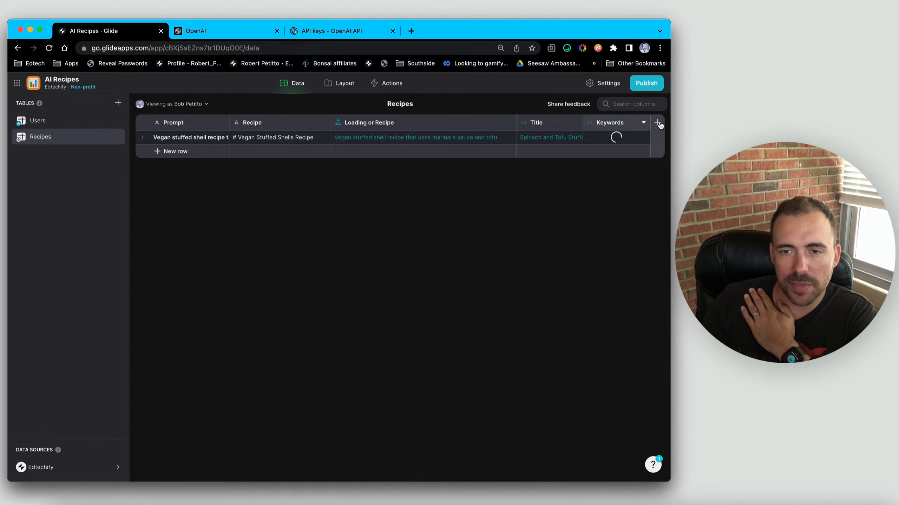
Expand the Keywords cell of the first recipe and read through the extracted keywords
{"action": "double_click", "coordinate": [610, 141]}
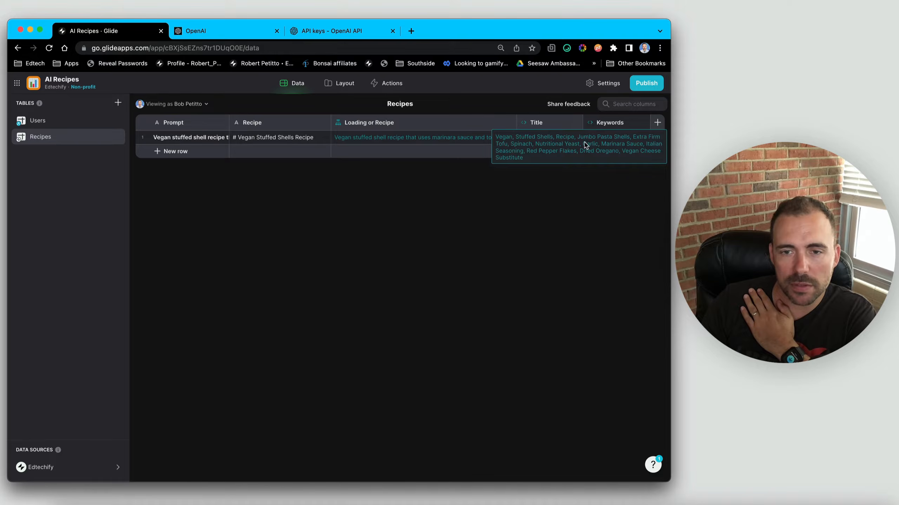
{"action": "double_click", "coordinate": [566, 138]}
{"action": "double_click", "coordinate": [651, 137]}
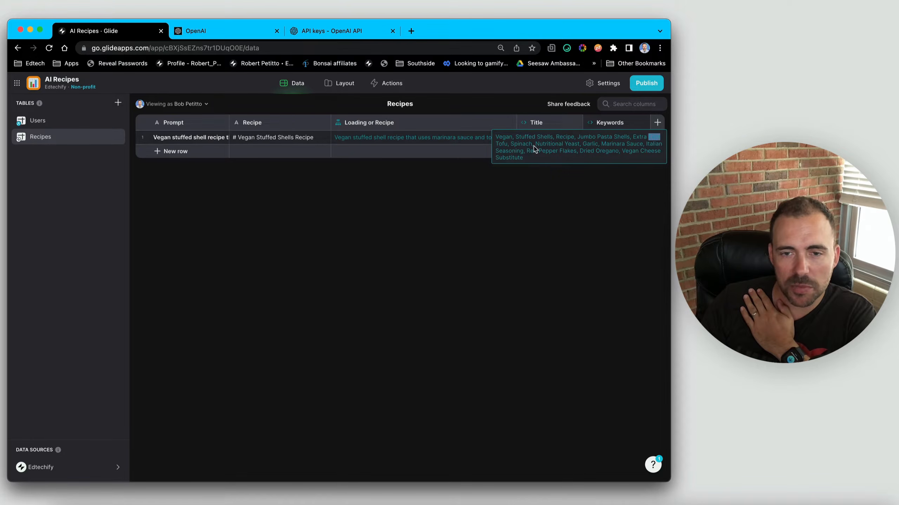
{"action": "left_click", "coordinate": [538, 145]}
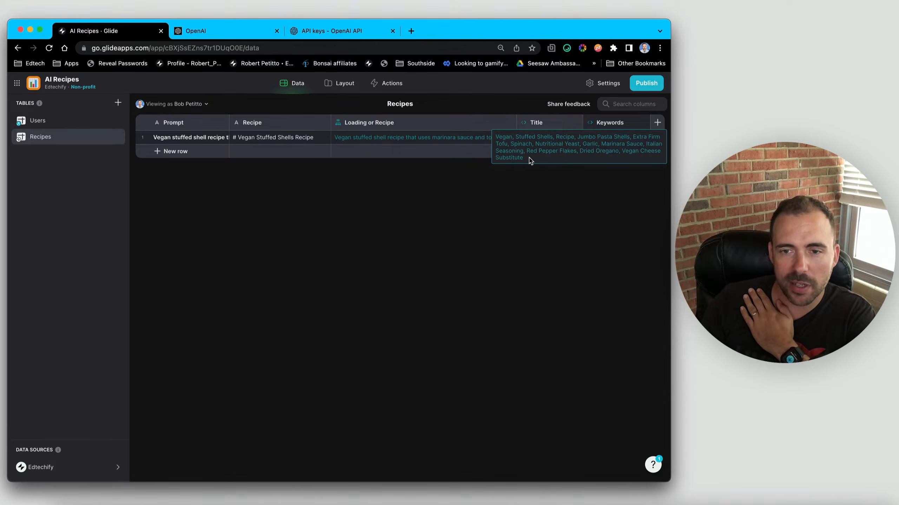
{"action": "left_click_drag", "start_coordinate": [621, 152], "coordinate": [628, 159]}
{"action": "left_click", "coordinate": [573, 145]}
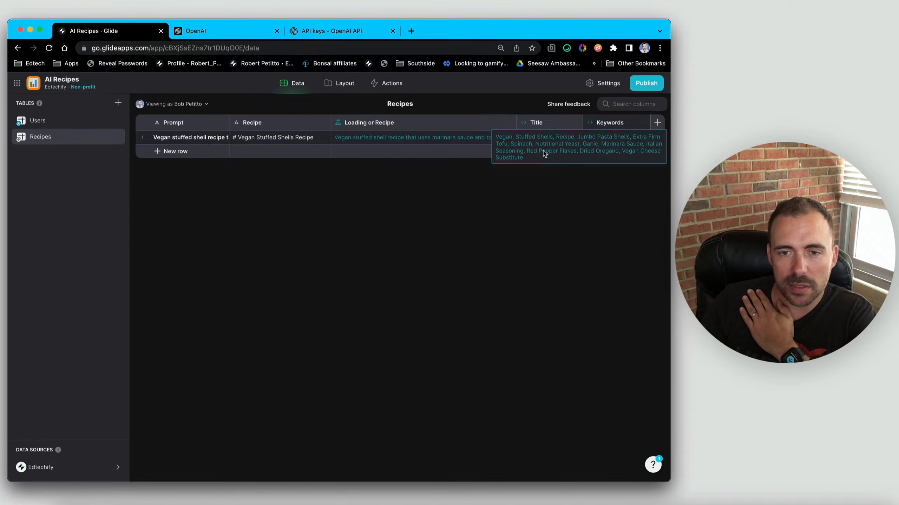
{"action": "left_click", "coordinate": [591, 189]}
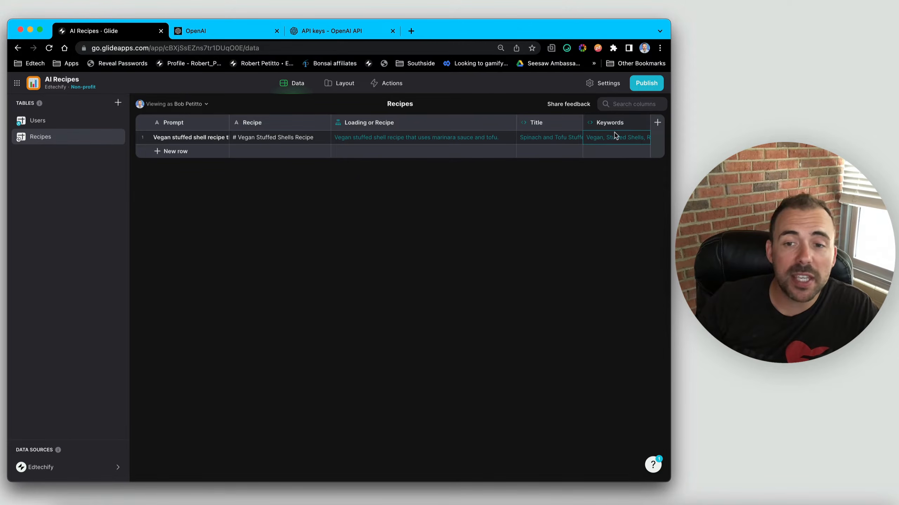
Add a column named Emoji to the Recipes table with the OpenAI type Suggest an emoji
{"action": "left_click", "coordinate": [657, 122]}
{"action": "type", "text": "moji"}
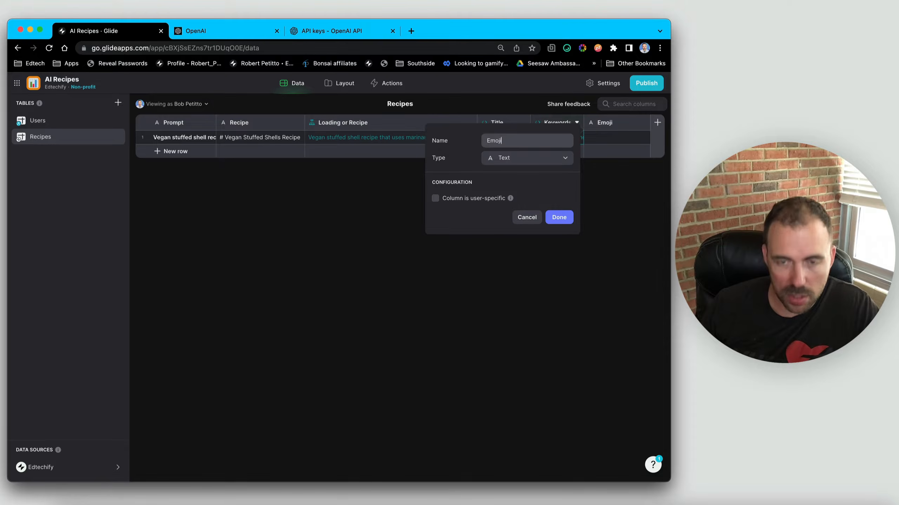
{"action": "left_click", "coordinate": [507, 163]}
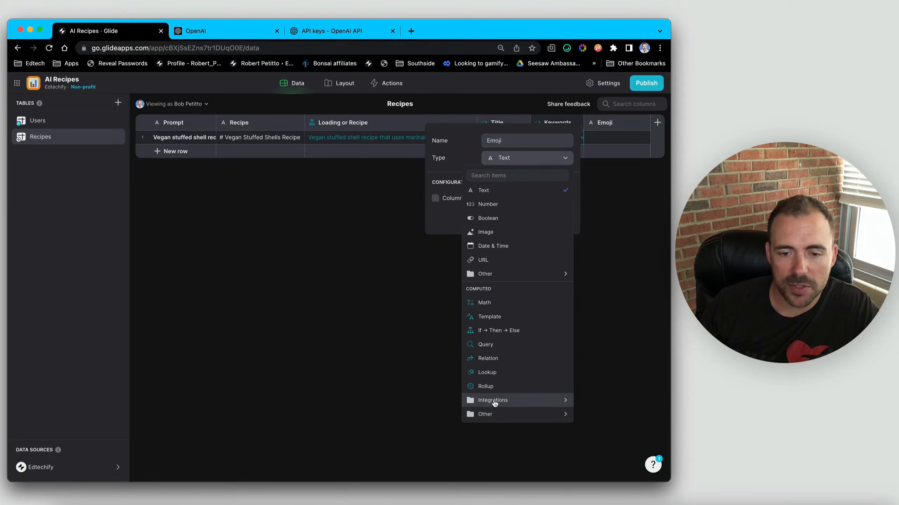
{"action": "mouse_move", "coordinate": [495, 403]}
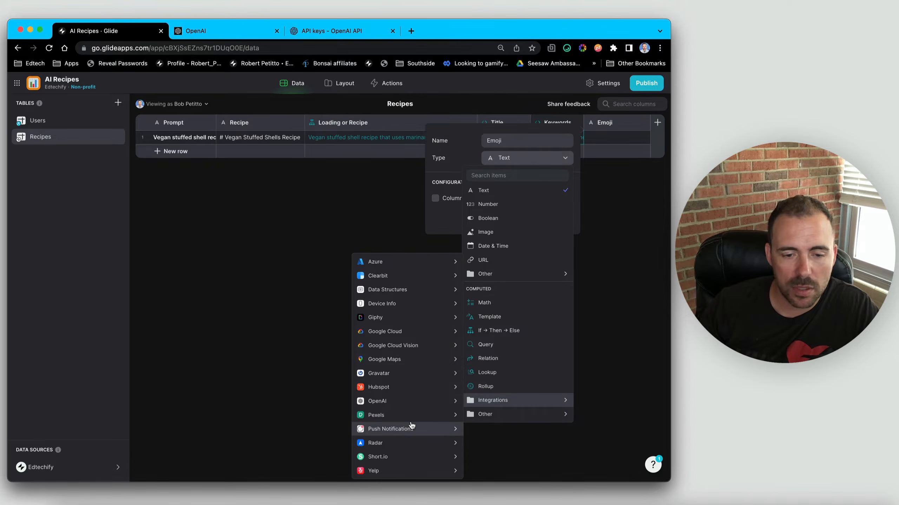
{"action": "mouse_move", "coordinate": [406, 407]}
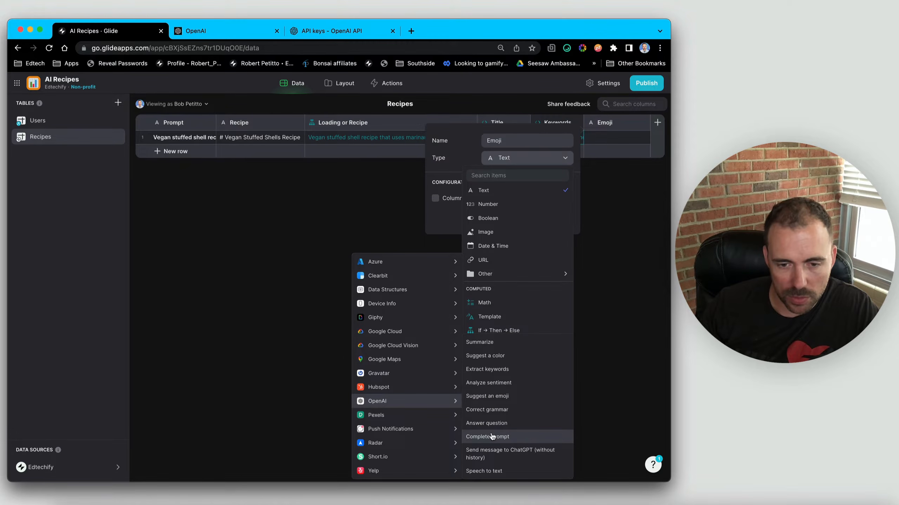
{"action": "left_click", "coordinate": [496, 397]}
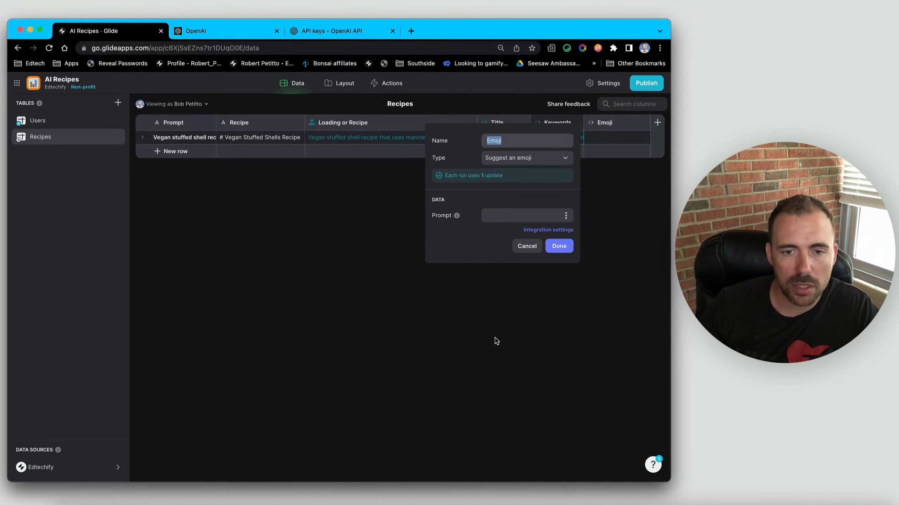
Use the Keywords column as the Emoji column's prompt, save the column and check the emoji for the first row
{"action": "left_click", "coordinate": [566, 216]}
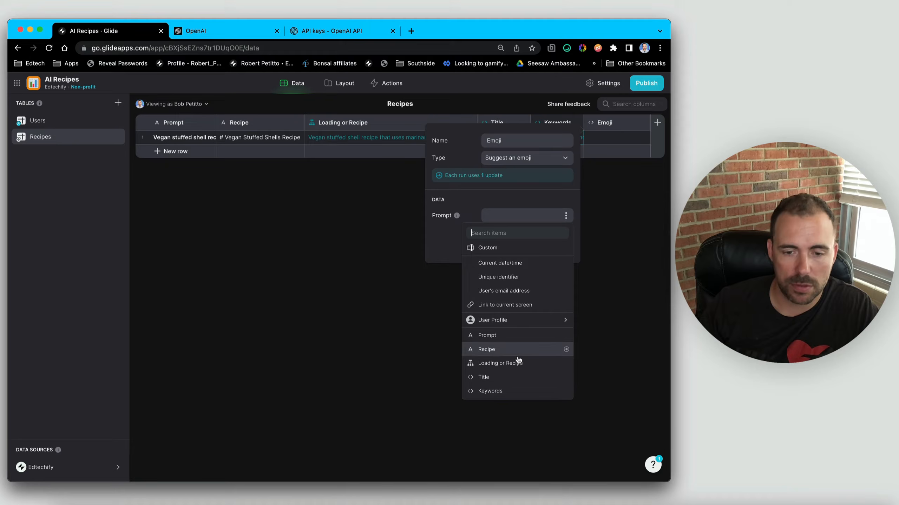
{"action": "left_click", "coordinate": [510, 391]}
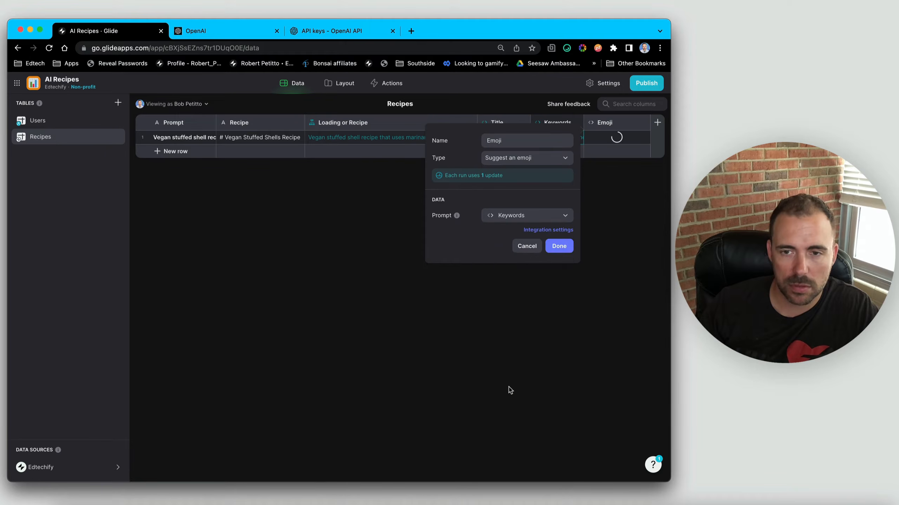
{"action": "left_click", "coordinate": [559, 246]}
{"action": "left_click", "coordinate": [615, 138]}
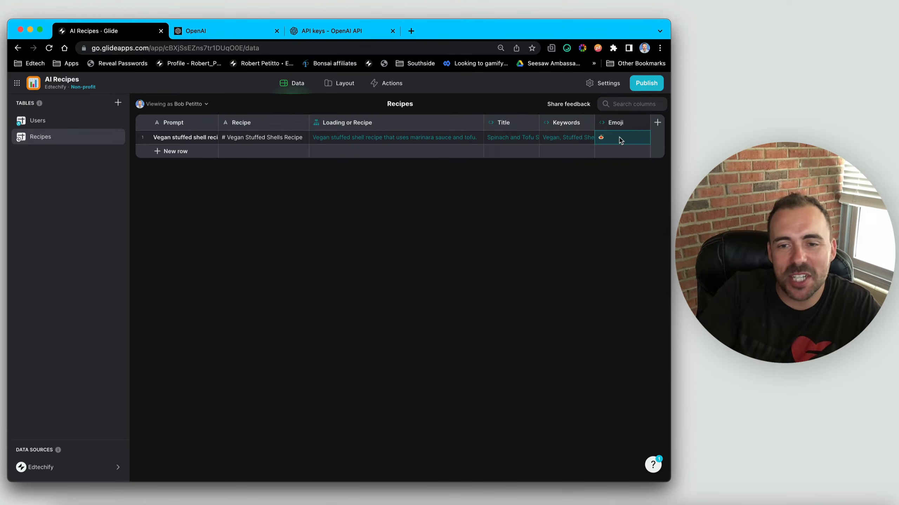
Add a column named Title Display to the Recipes table with the type Template
{"action": "left_click", "coordinate": [658, 123]}
{"action": "type", "text": "T"}
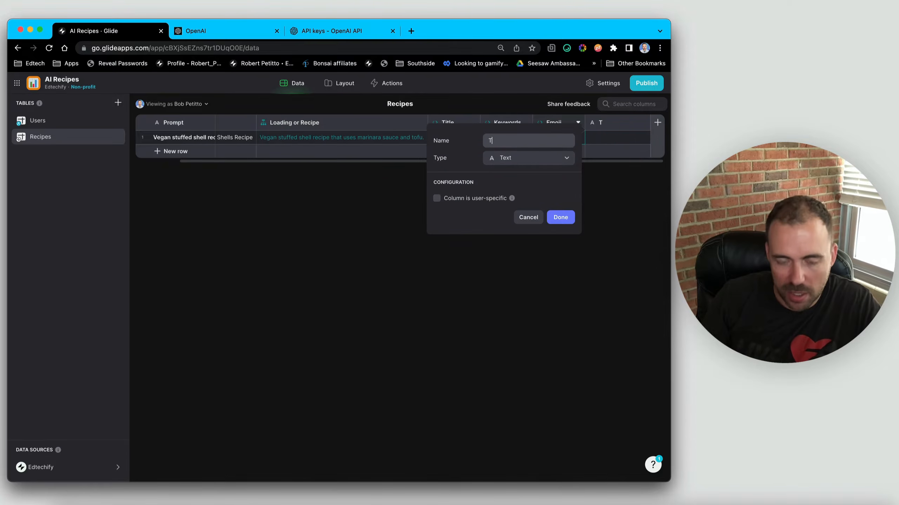
{"action": "type", "text": "itle Display"}
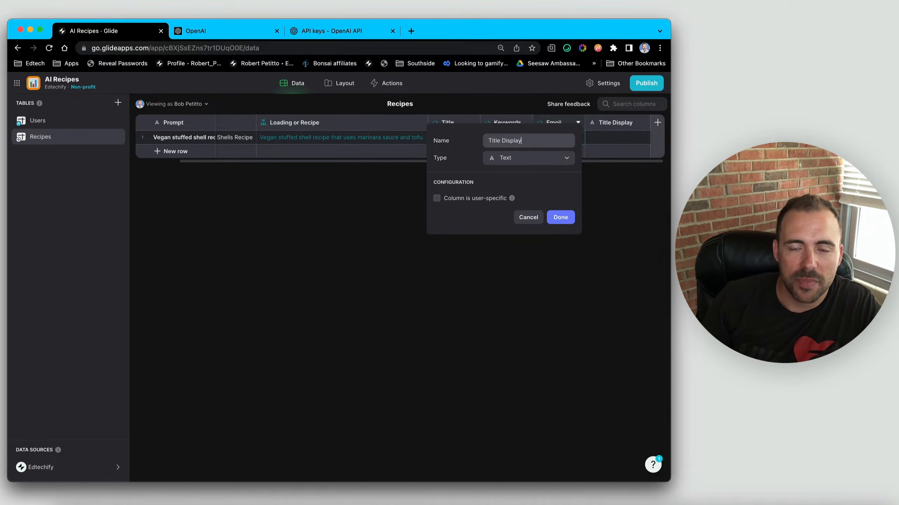
{"action": "left_click", "coordinate": [519, 159]}
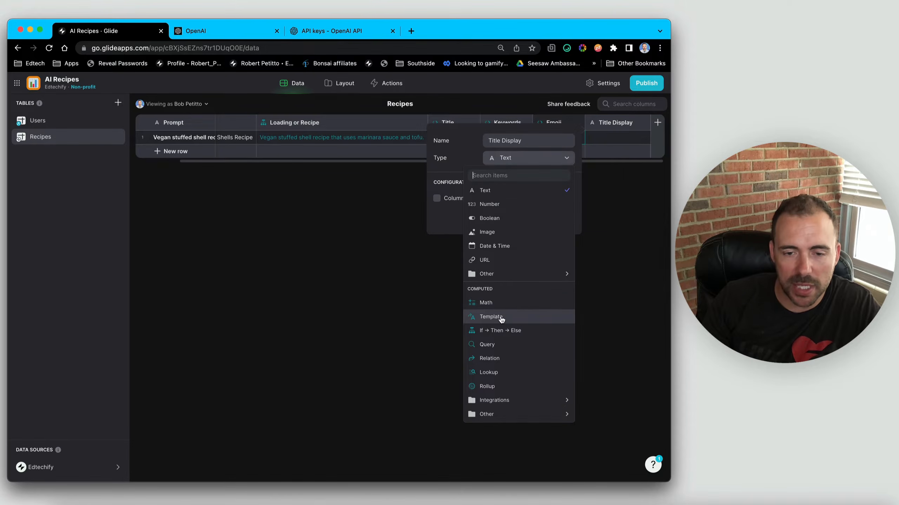
{"action": "left_click", "coordinate": [501, 317]}
Set the Title Display template to "1 2" and add replacement entries for 1 and 2
{"action": "left_click", "coordinate": [439, 198]}
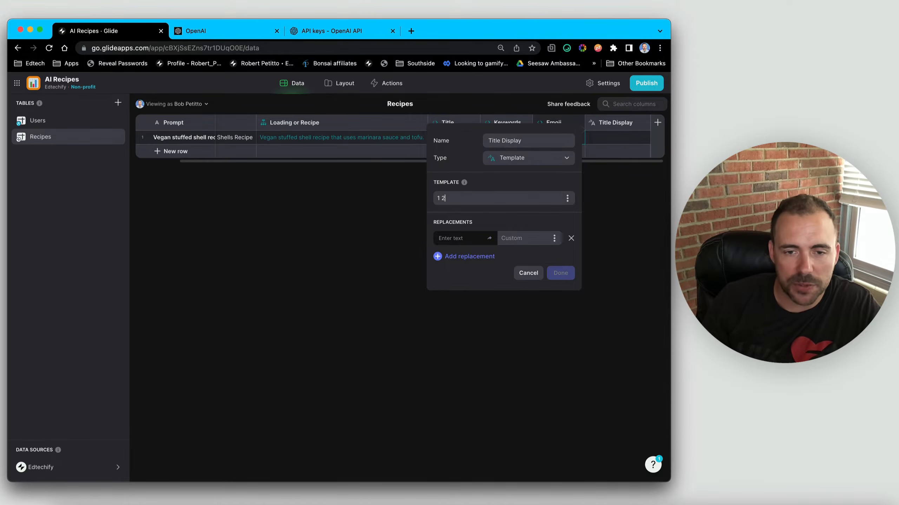
{"action": "left_click", "coordinate": [462, 257]}
{"action": "left_click", "coordinate": [460, 238]}
{"action": "type", "text": "1"}
{"action": "left_click", "coordinate": [462, 255]}
{"action": "type", "text": "2"}
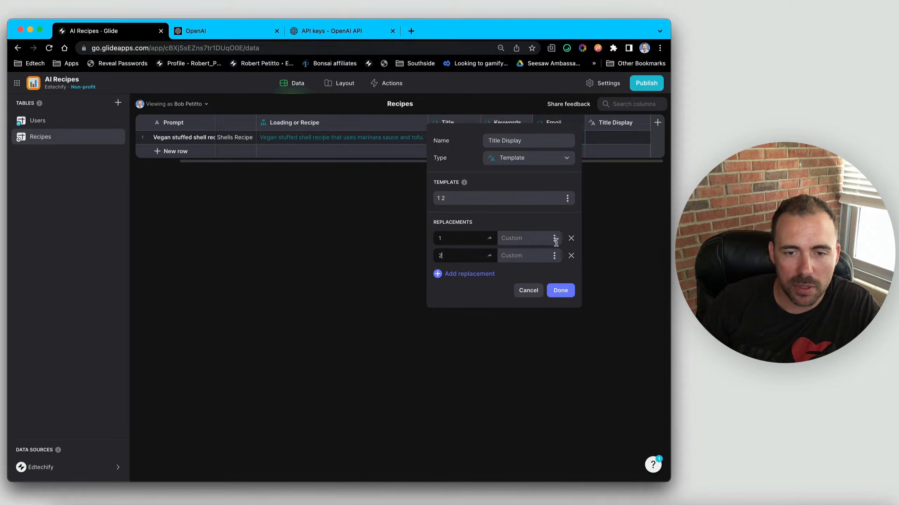
Replace 1 with the Emoji column and 2 with the Loading or Recipe column, and save the Title Display column
{"action": "left_click", "coordinate": [554, 239]}
{"action": "left_click", "coordinate": [487, 428]}
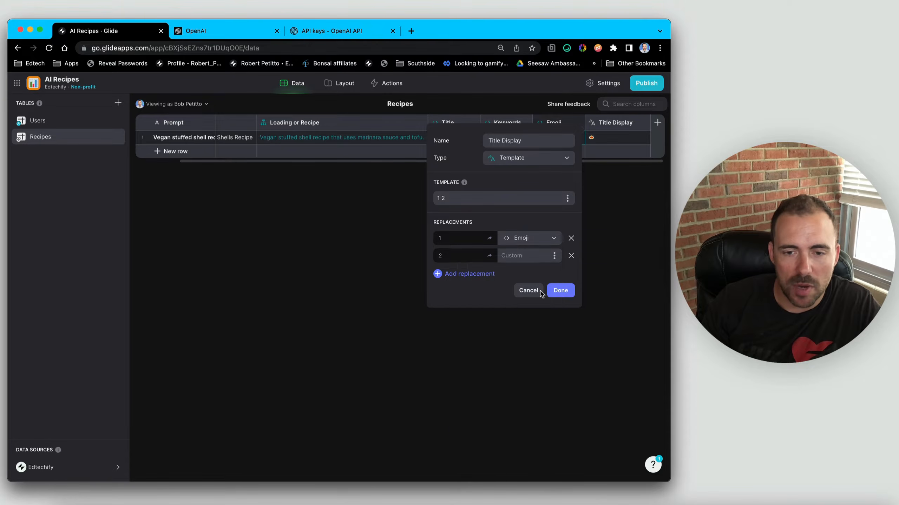
{"action": "left_click", "coordinate": [554, 255]}
{"action": "left_click", "coordinate": [499, 404]}
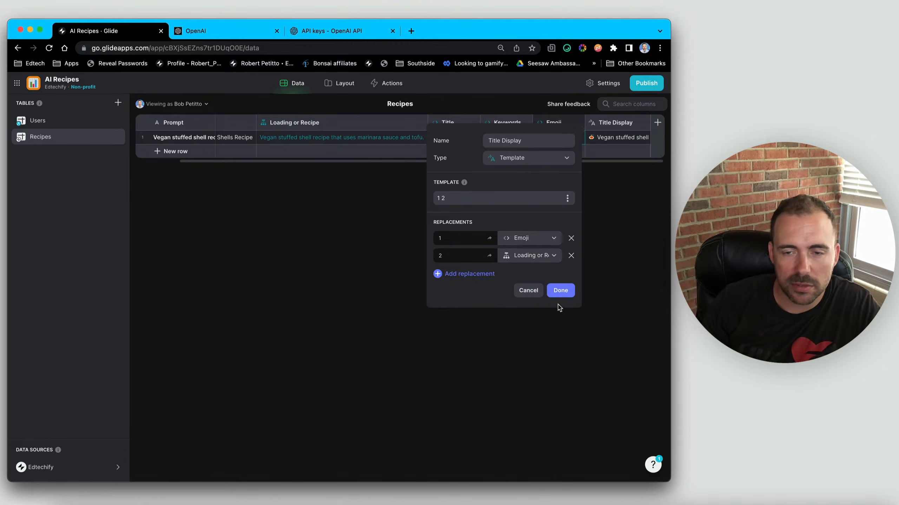
{"action": "left_click", "coordinate": [569, 290]}
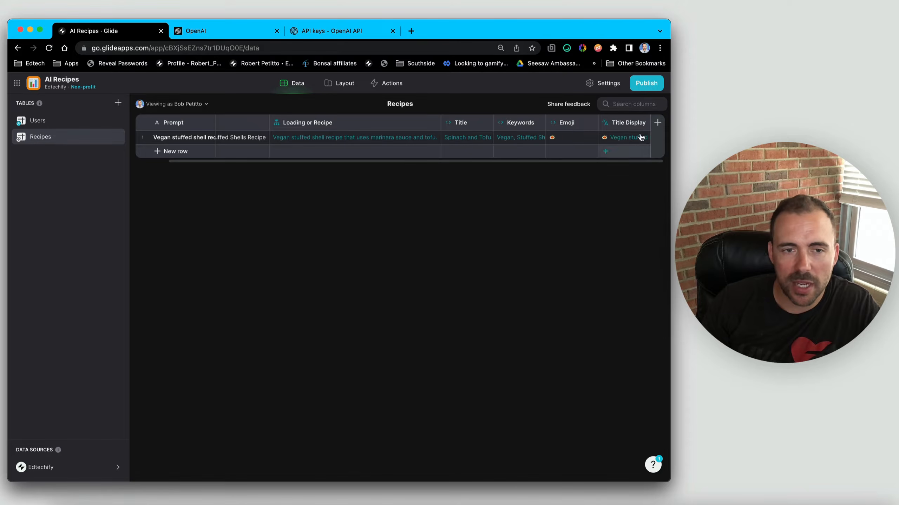
Add a column named Summary to the Recipes table with the OpenAI type Summarize
{"action": "left_click", "coordinate": [659, 123]}
{"action": "type", "text": "Summary"}
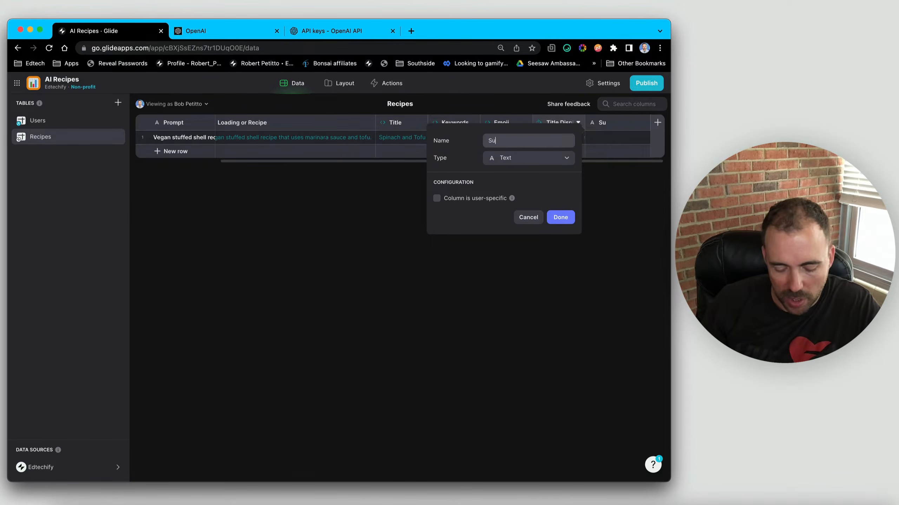
{"action": "left_click", "coordinate": [522, 157]}
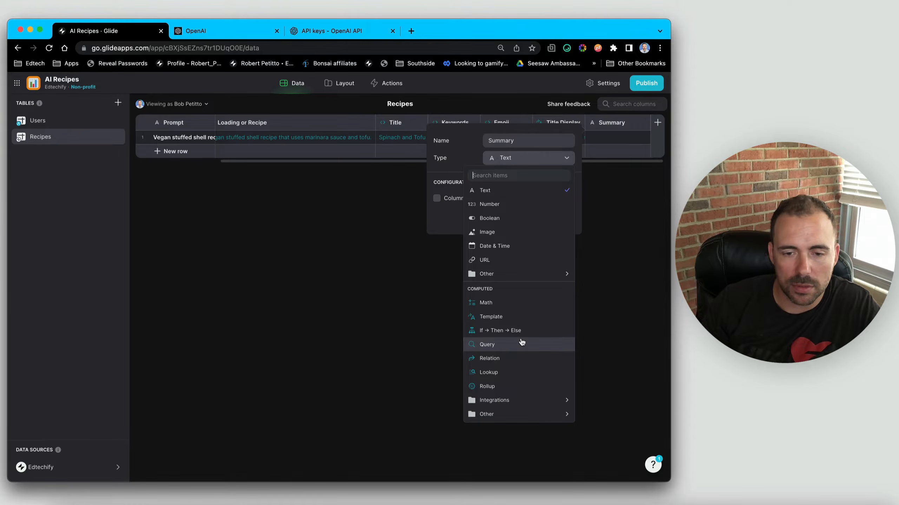
{"action": "mouse_move", "coordinate": [506, 403]}
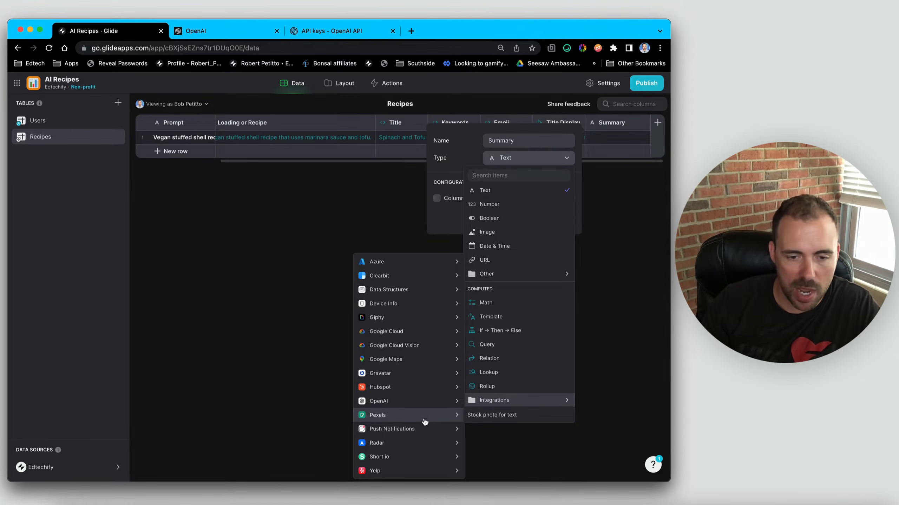
{"action": "mouse_move", "coordinate": [410, 405]}
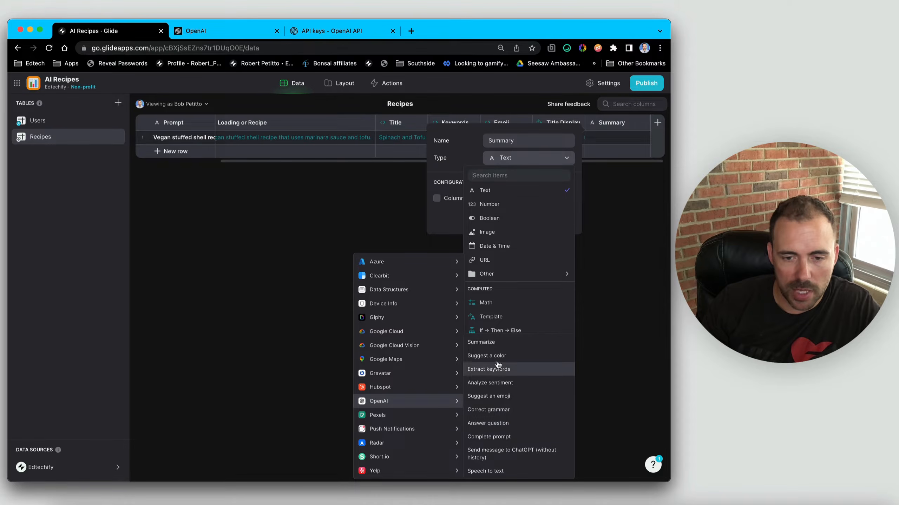
{"action": "left_click", "coordinate": [494, 342]}
Use the Recipe column as the Summary column's prompt, save the column and check the summary for the first row
{"action": "left_click", "coordinate": [557, 218]}
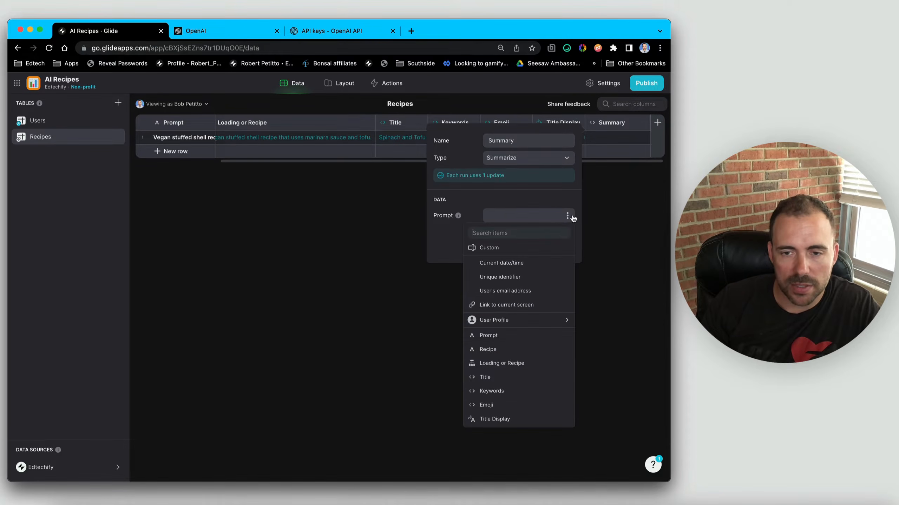
{"action": "left_click", "coordinate": [509, 350]}
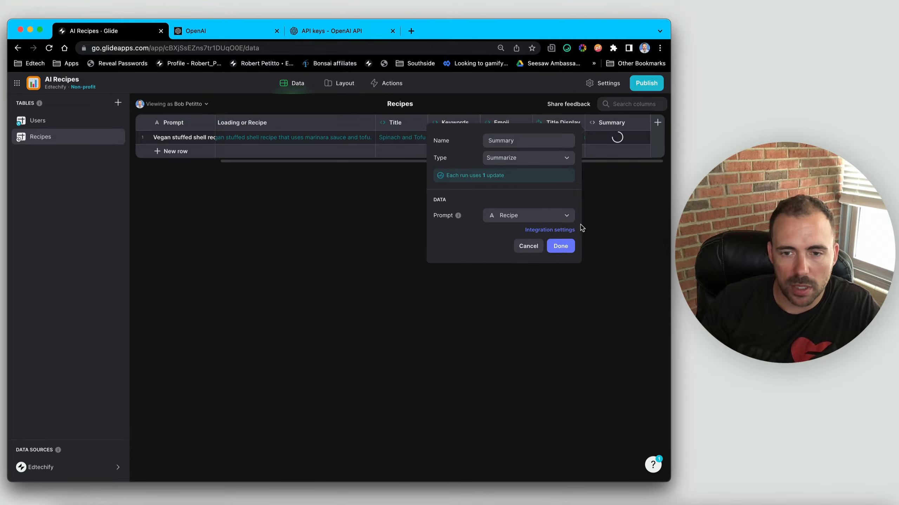
{"action": "left_click", "coordinate": [558, 247]}
{"action": "left_click", "coordinate": [613, 140]}
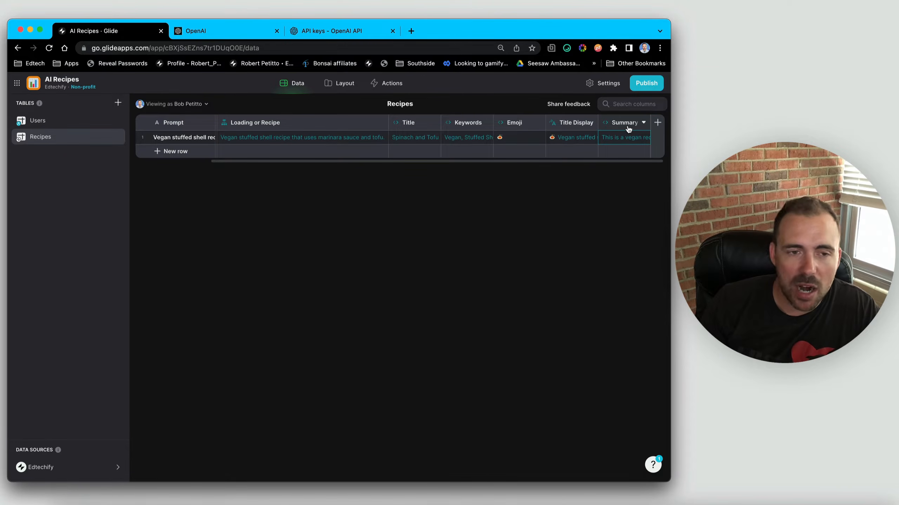
Add a column named Image Prompt to the Recipes table with the type Template
{"action": "left_click", "coordinate": [658, 122]}
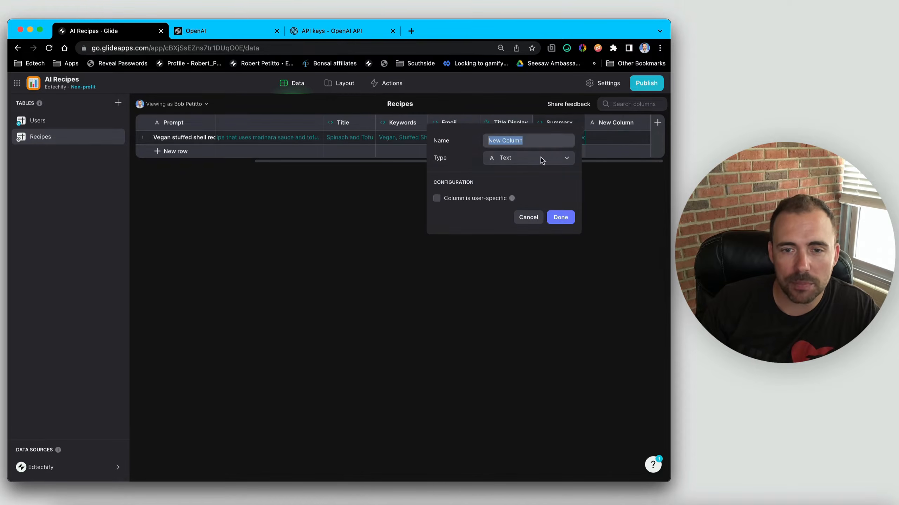
{"action": "type", "text": "Imp"}
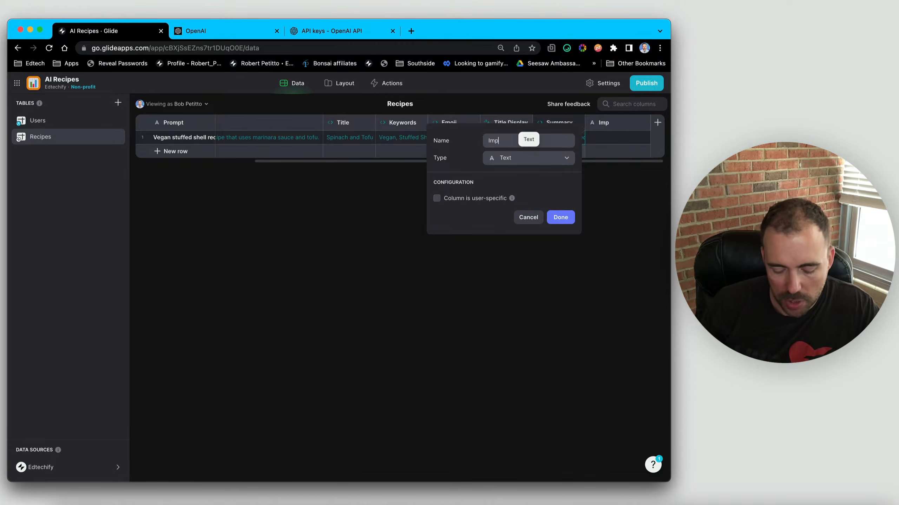
{"action": "type", "text": "age Prompt"}
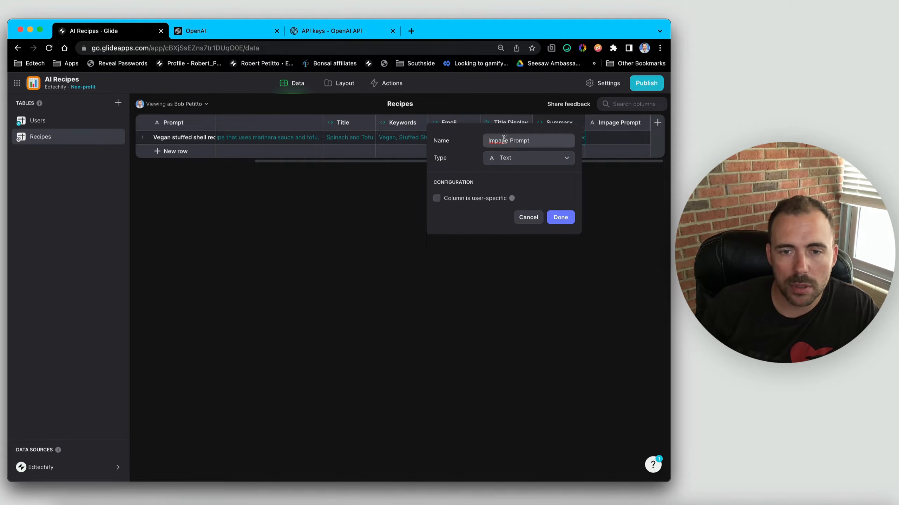
{"action": "left_click", "coordinate": [500, 140]}
{"action": "key", "text": "Left"}
{"action": "key", "text": "BackSpace"}
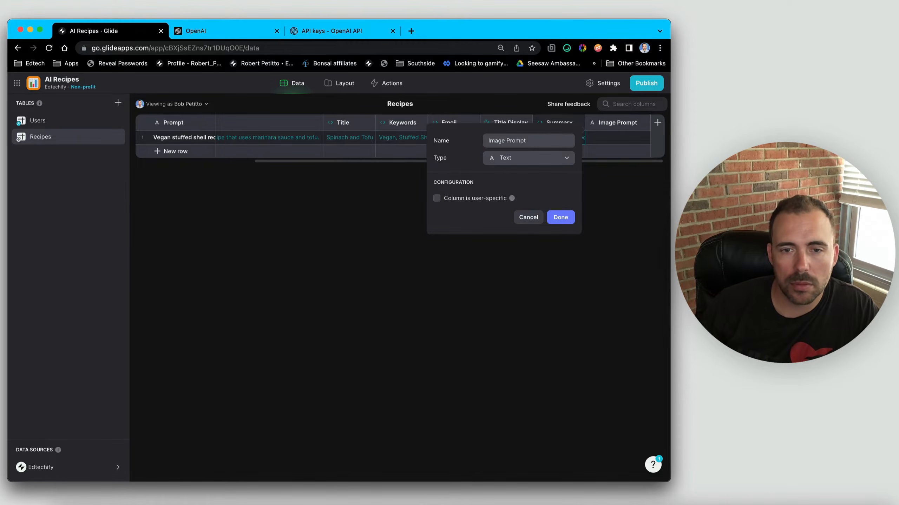
{"action": "left_click", "coordinate": [506, 158]}
{"action": "left_click", "coordinate": [494, 319]}
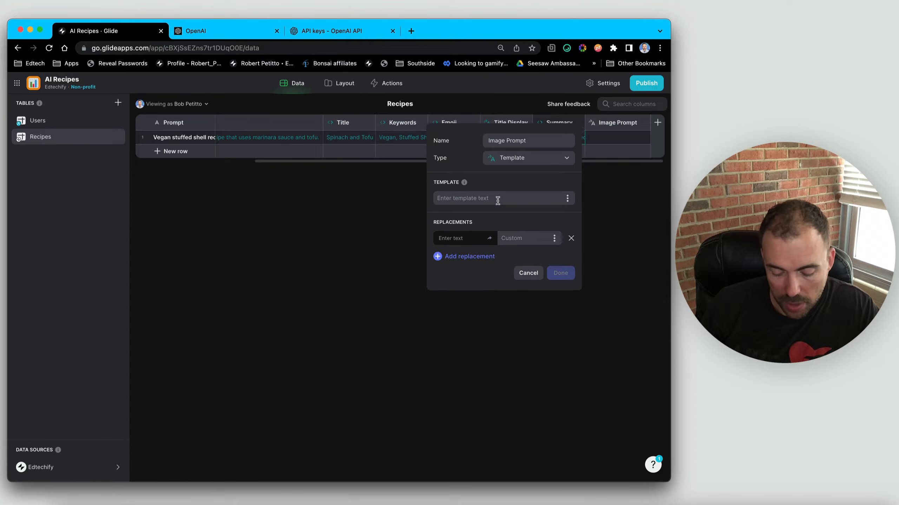
Enter "bird's eye view of a fashionista food critic" as the Image Prompt column's template text
{"action": "left_click", "coordinate": [497, 198]}
{"action": "type", "text": "bir"}
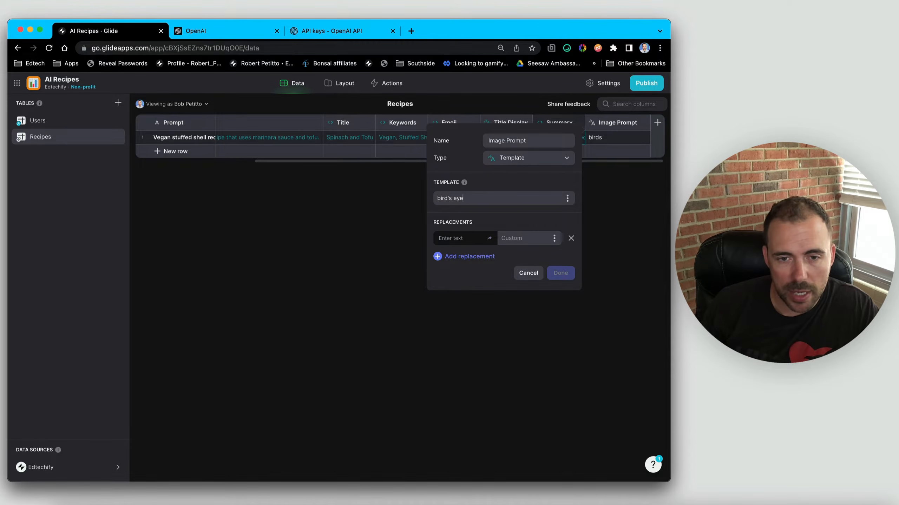
{"action": "type", "text": "d's eye view of "}
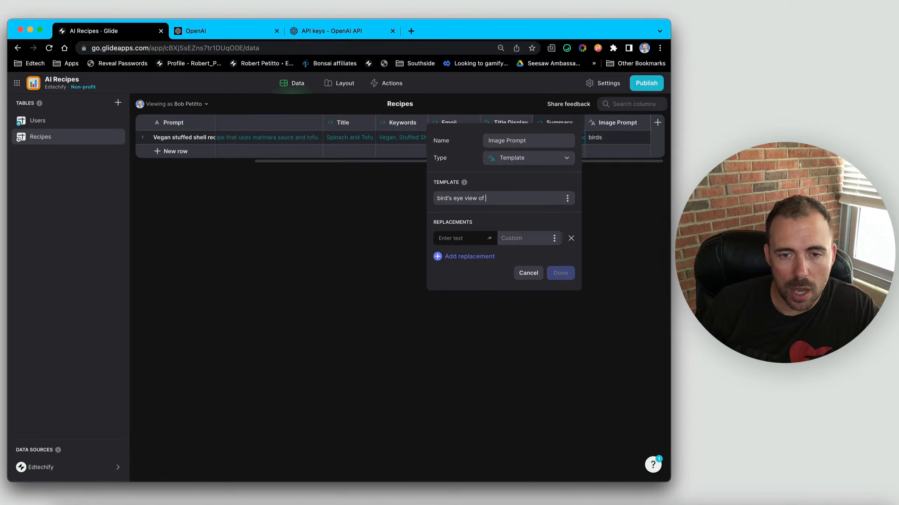
{"action": "type", "text": "a "}
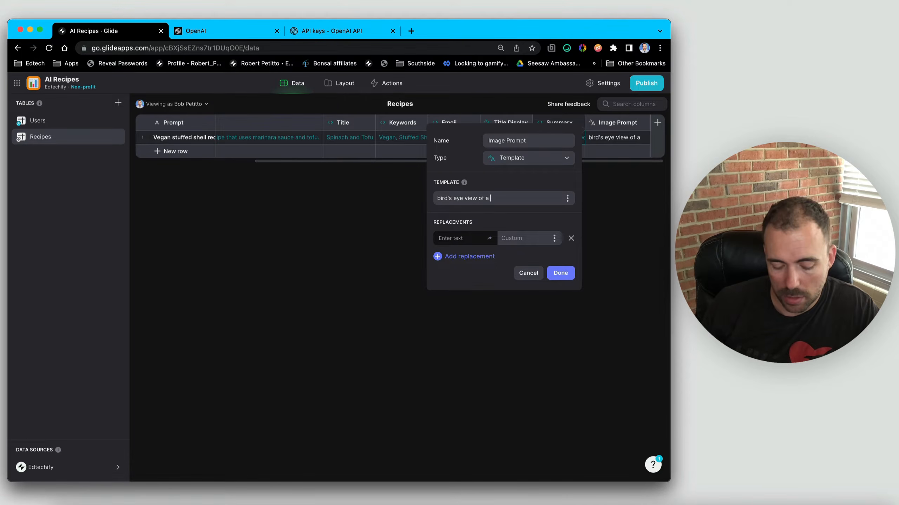
{"action": "type", "text": "food critic"}
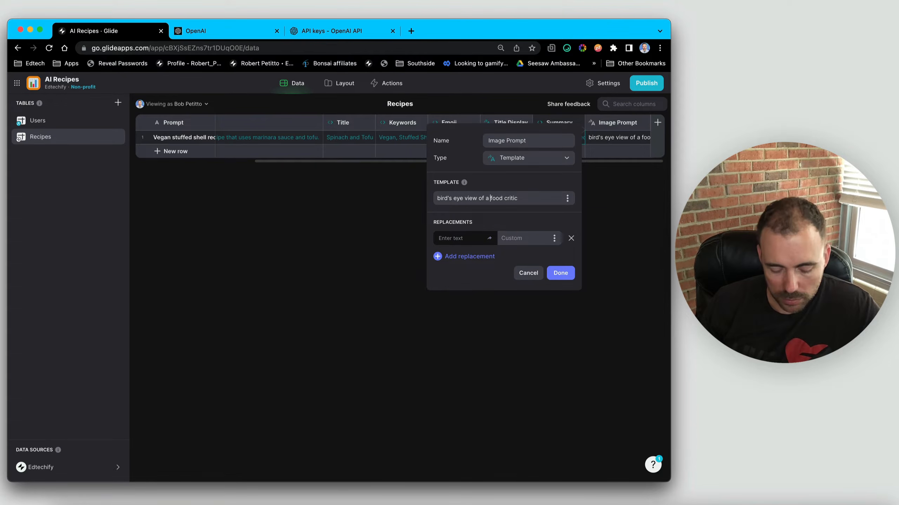
{"action": "type", "text": "fashinista"}
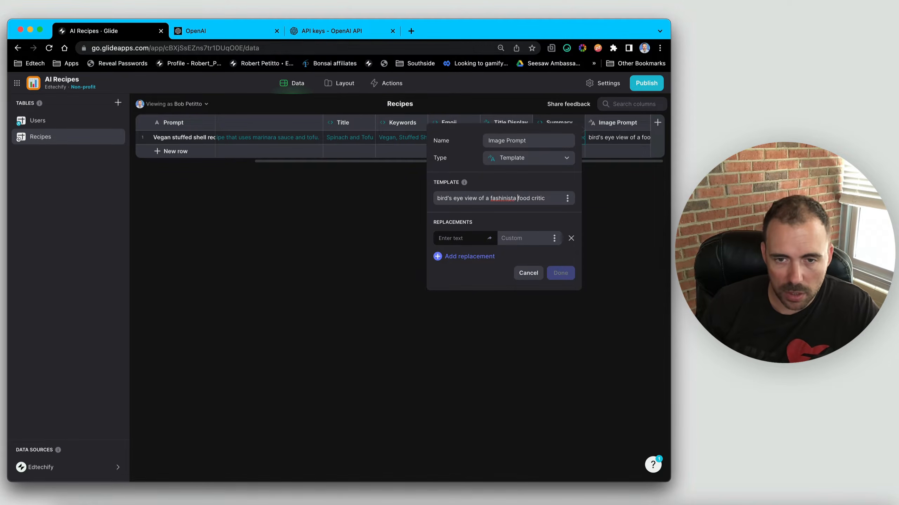
{"action": "left_click", "coordinate": [490, 198]}
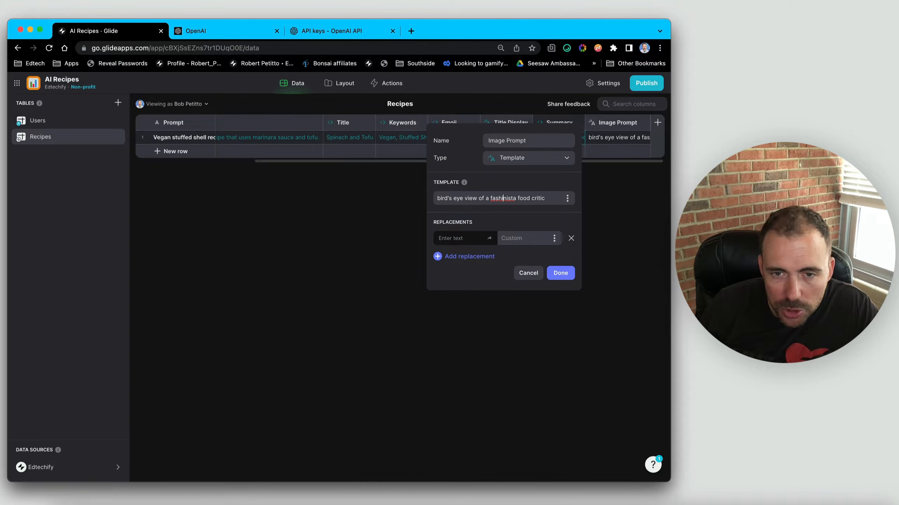
{"action": "left_click", "coordinate": [503, 198]}
{"action": "type", "text": "o"}
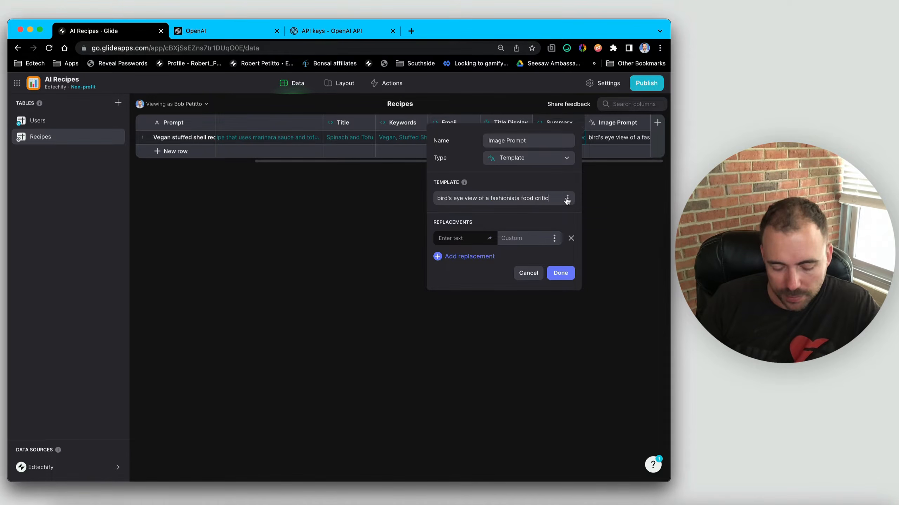
Continue the Image Prompt template text with "eating 1 at a upscale restuarant"
{"action": "type", "text": " eating"}
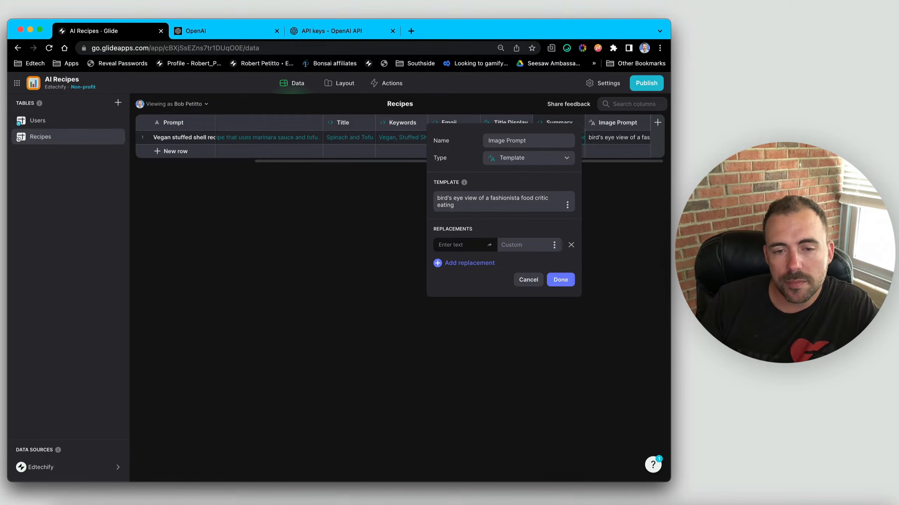
{"action": "type", "text": " the f"}
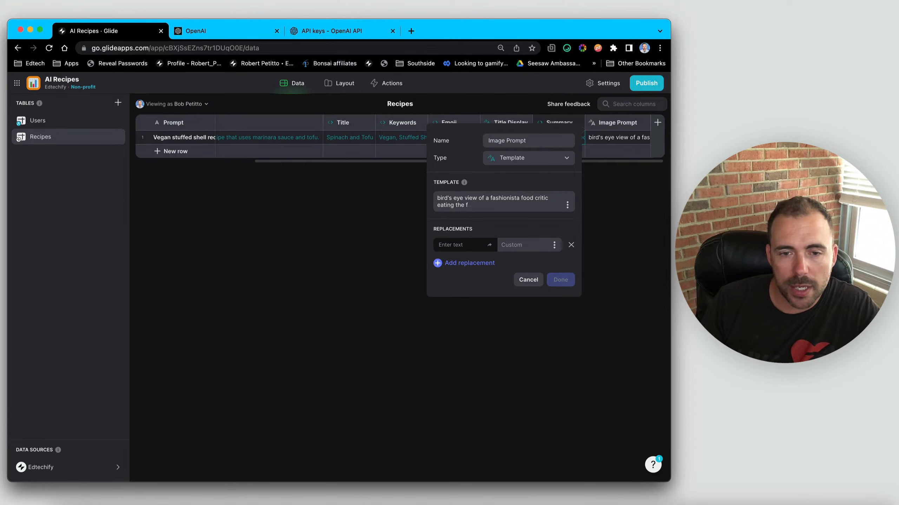
{"action": "key", "text": "BackSpace"}
{"action": "key", "text": "BackSpace"}
{"action": "key", "text": "BackSpace"}
{"action": "key", "text": "BackSpace"}
{"action": "key", "text": "BackSpace"}
{"action": "type", "text": "1"}
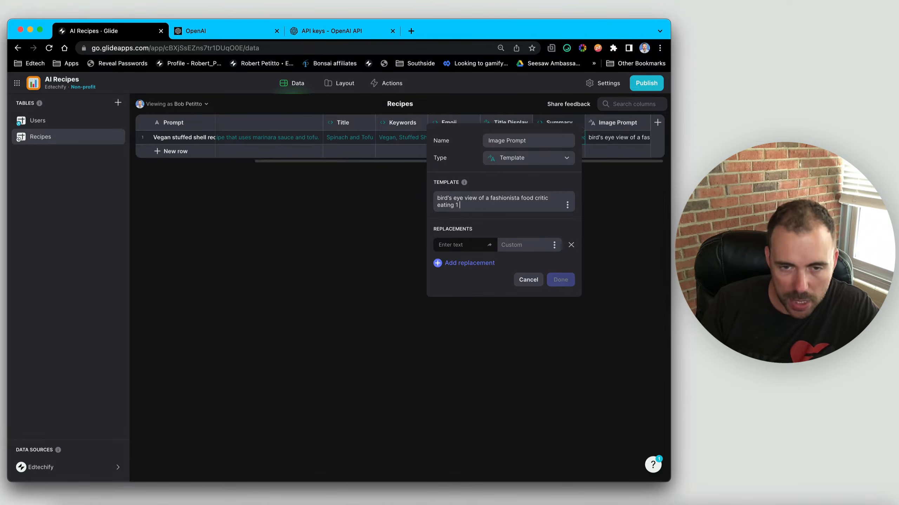
{"action": "type", "text": " at a "}
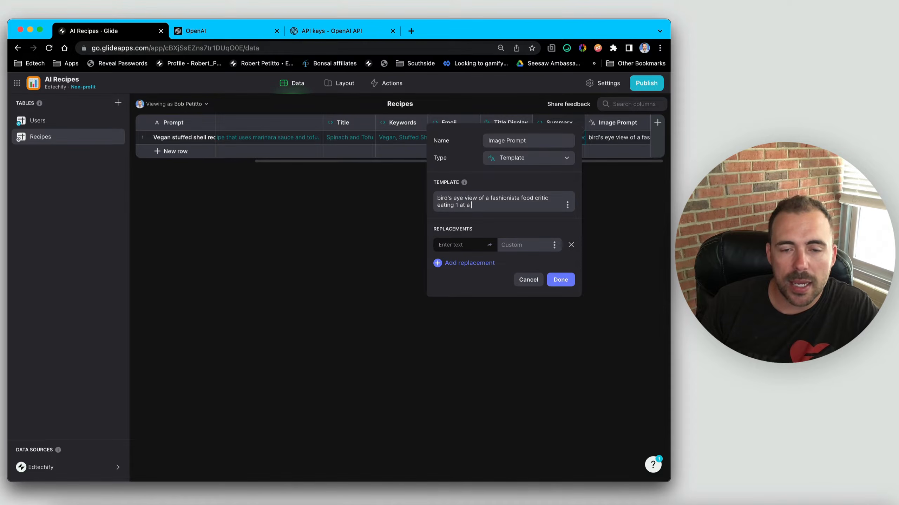
{"action": "type", "text": "upd"}
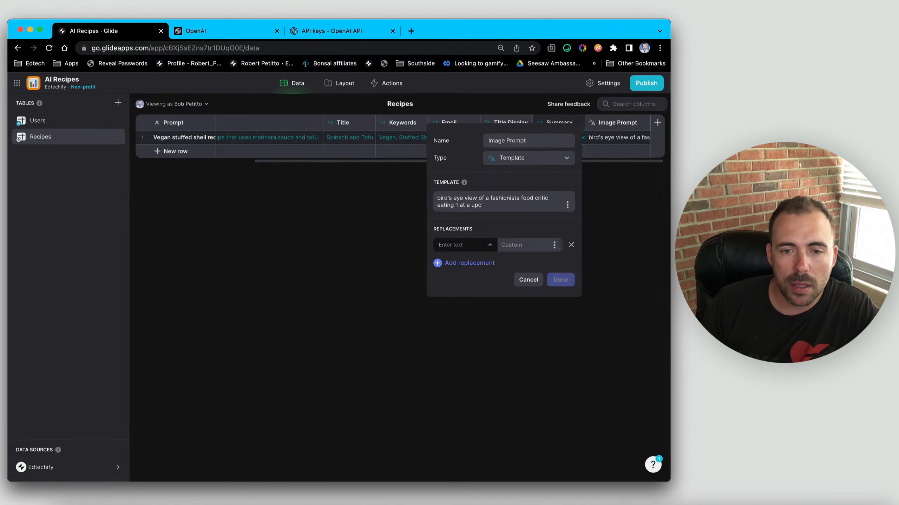
{"action": "type", "text": "cale restuarant"}
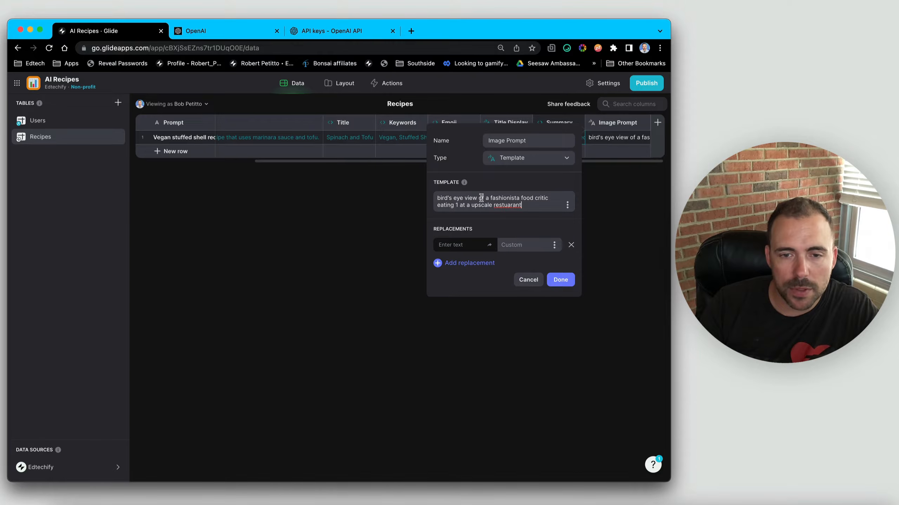
Begin the template text with "drawing of a" and correct its last word to "restaurant." with a closing period
{"action": "left_click", "coordinate": [439, 198]}
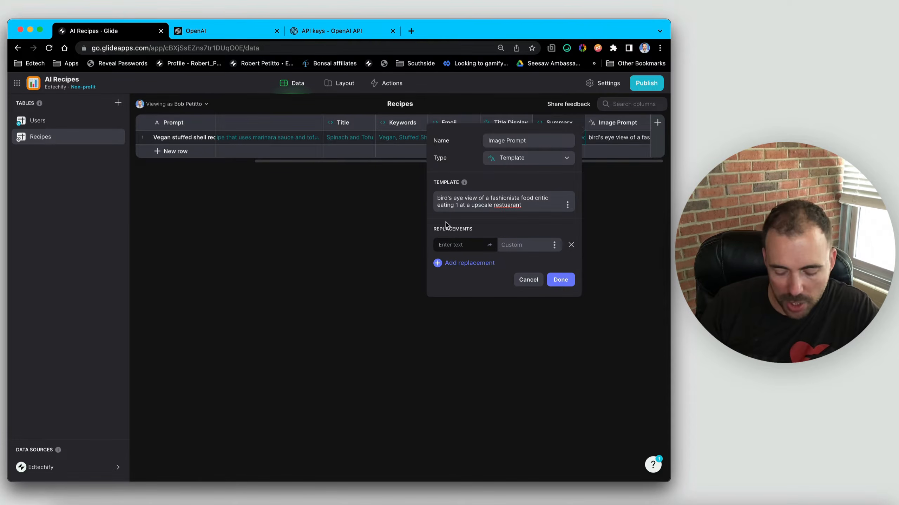
{"action": "type", "text": "sketch of a"}
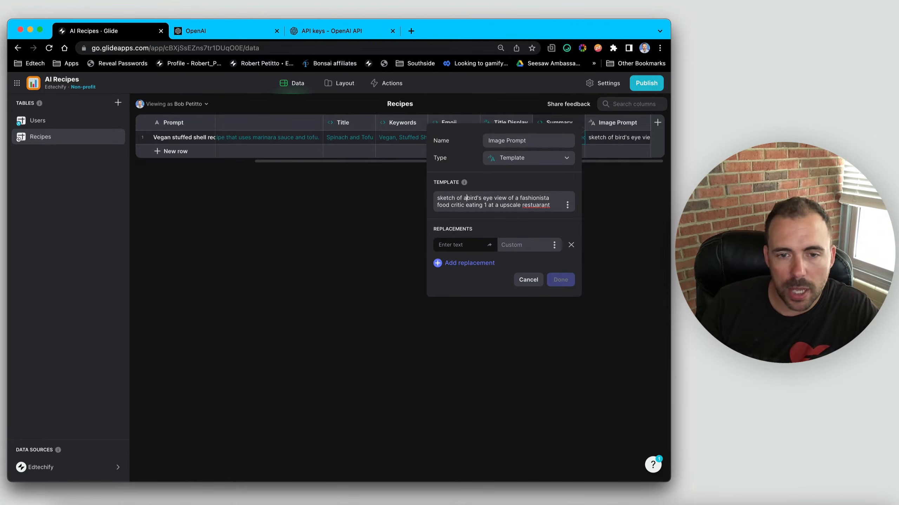
{"action": "double_click", "coordinate": [443, 197]}
{"action": "type", "text": "drawing"}
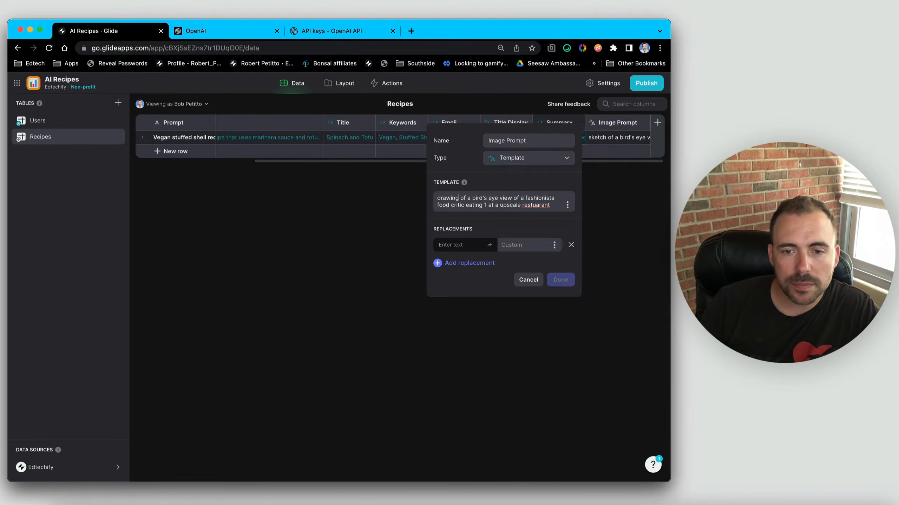
{"action": "double_click", "coordinate": [533, 205]}
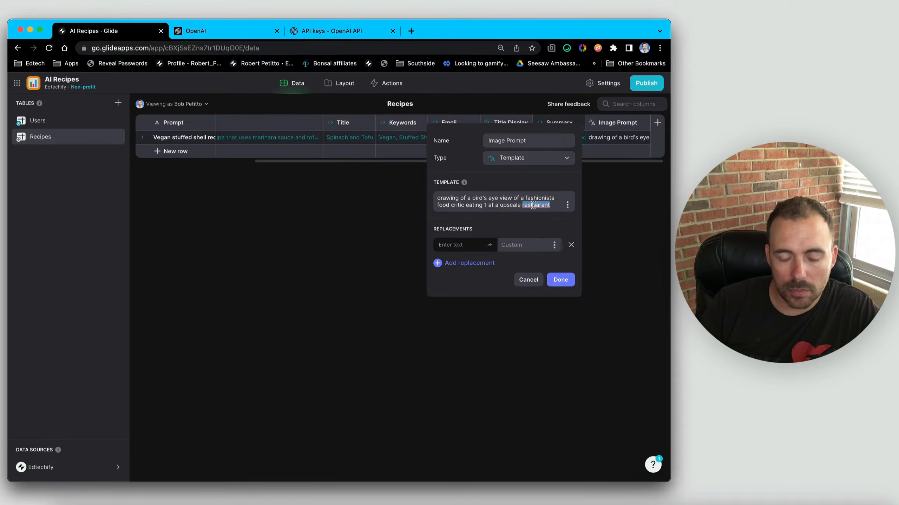
{"action": "type", "text": "restauran"}
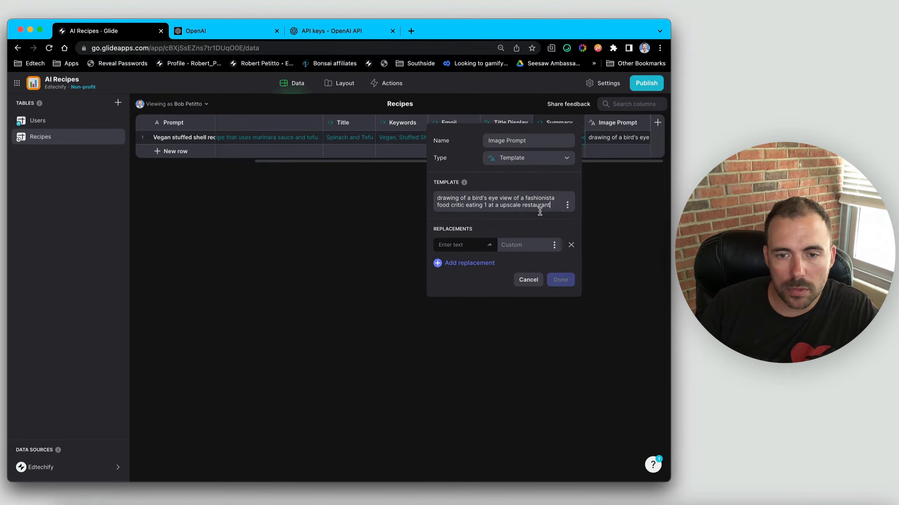
{"action": "type", "text": "t."}
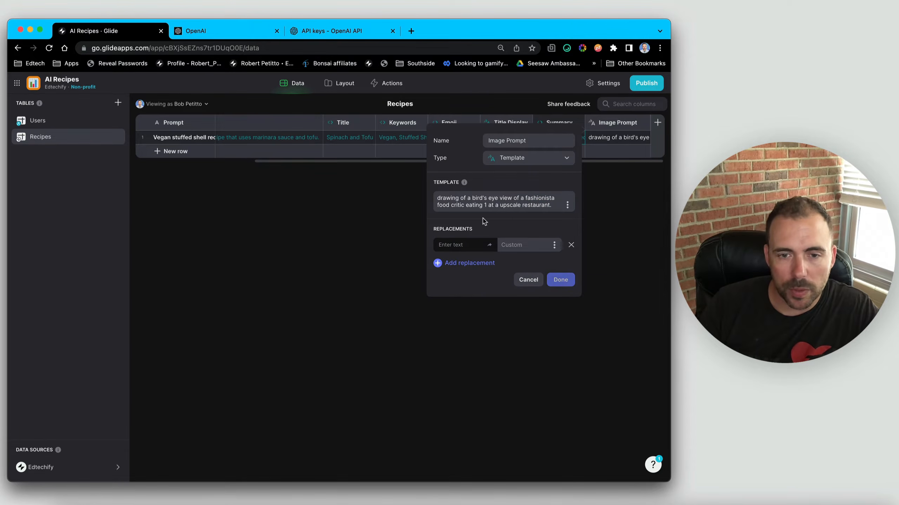
Replace 1 with the Title column in the Image Prompt template and save the column
{"action": "left_click", "coordinate": [464, 245]}
{"action": "type", "text": "1"}
{"action": "left_click", "coordinate": [554, 244]}
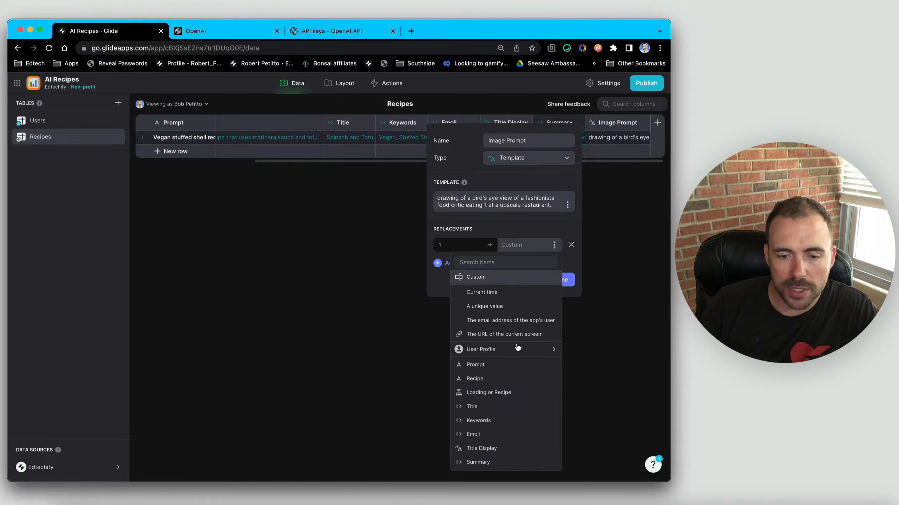
{"action": "left_click", "coordinate": [503, 408]}
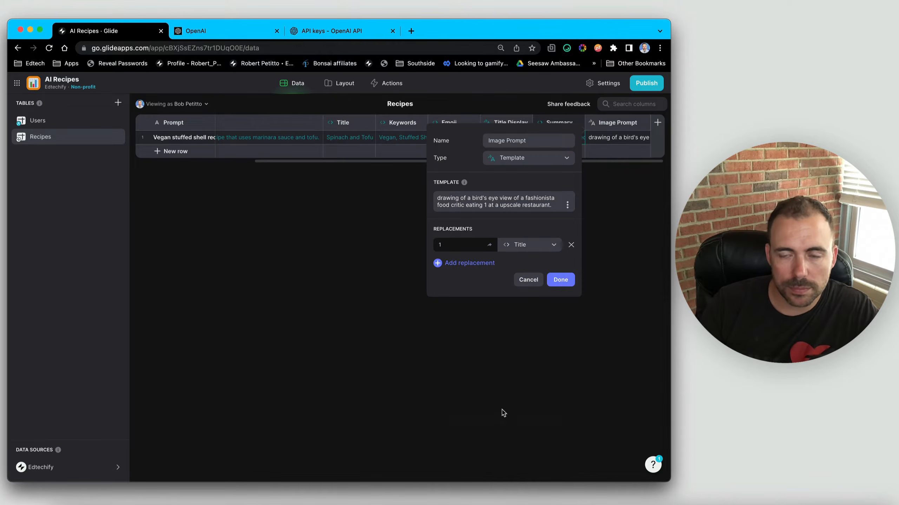
{"action": "left_click", "coordinate": [565, 282]}
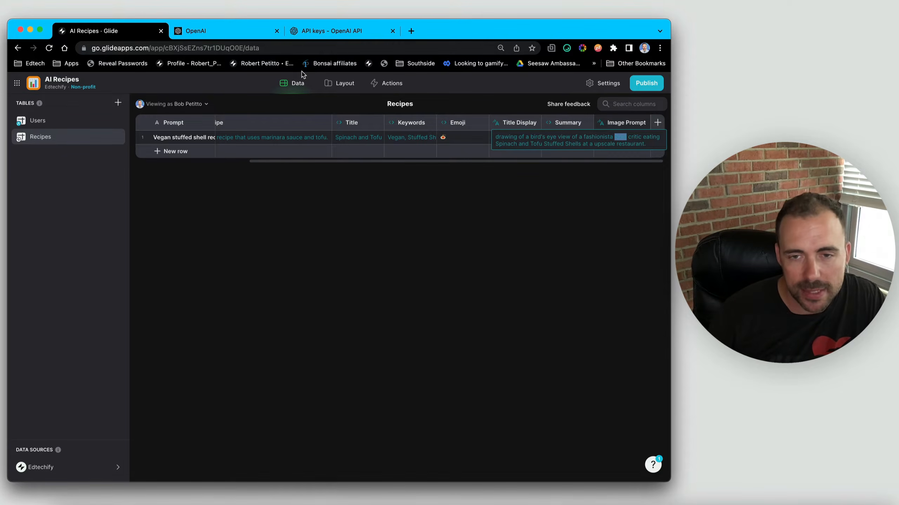
Add a column named Image with the type Image to the Recipes table and save it
{"action": "left_click", "coordinate": [657, 123]}
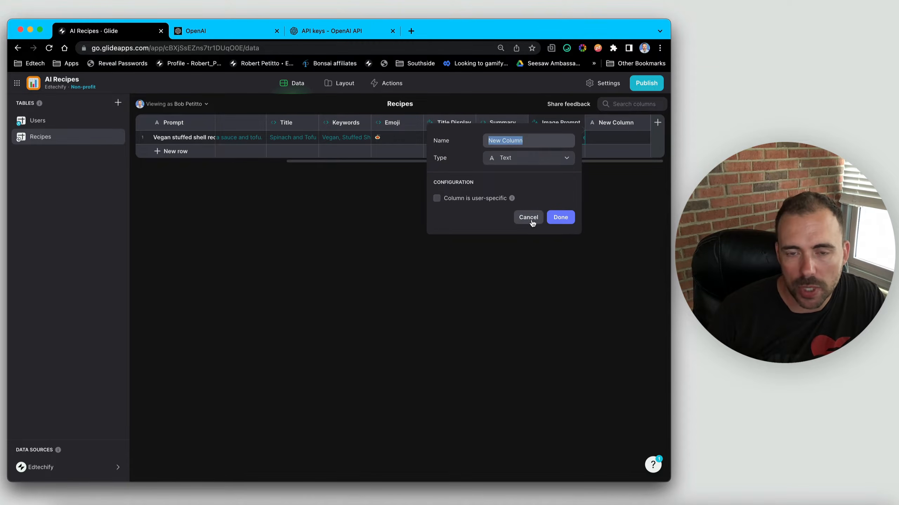
{"action": "type", "text": "Image"}
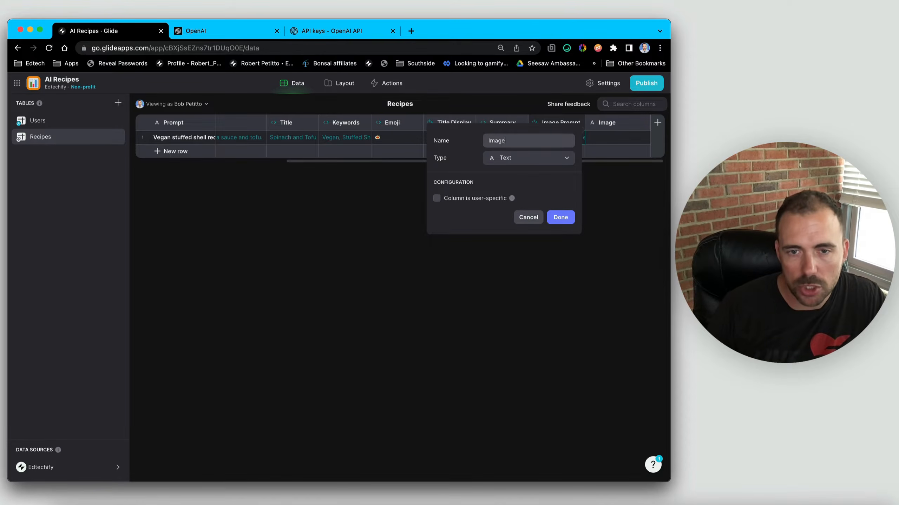
{"action": "left_click", "coordinate": [503, 158]}
{"action": "mouse_move", "coordinate": [494, 283]}
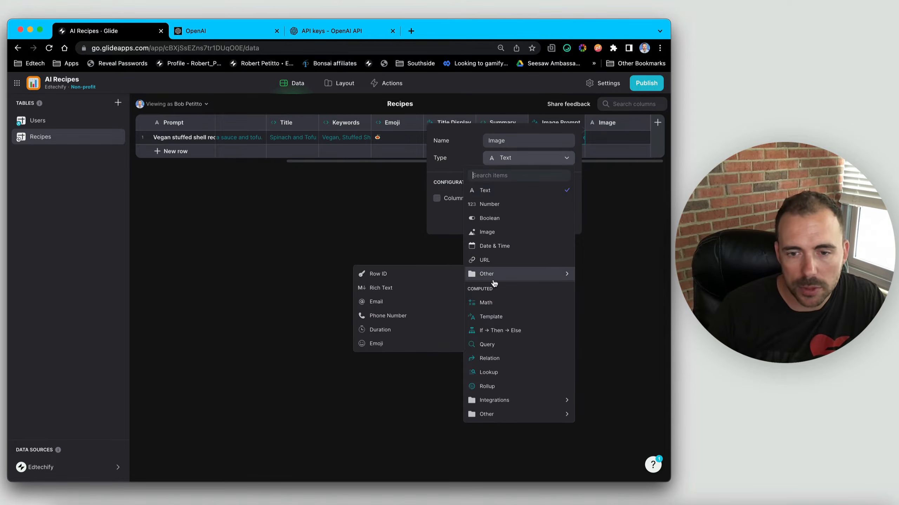
{"action": "left_click", "coordinate": [497, 232]}
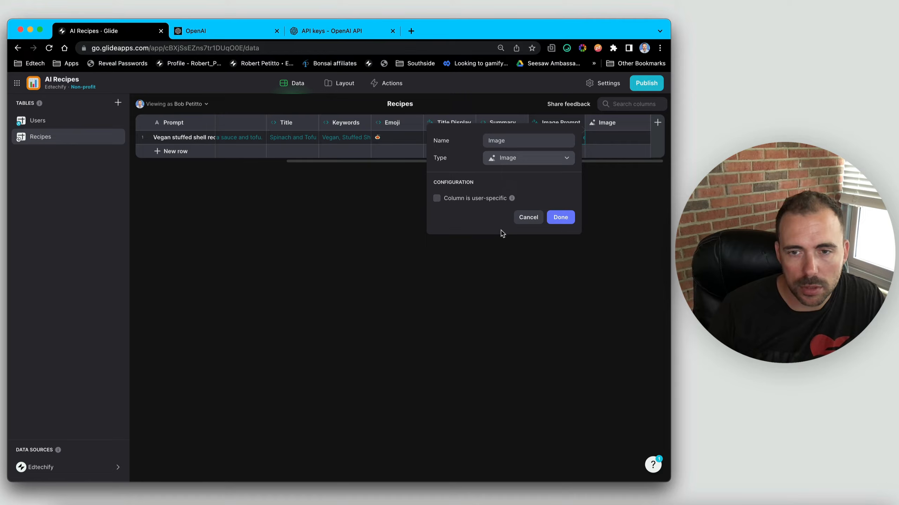
{"action": "left_click", "coordinate": [560, 217]}
Switch to the app layout and set the recipe details screen's navigation title to the Title Display column
{"action": "left_click", "coordinate": [344, 85]}
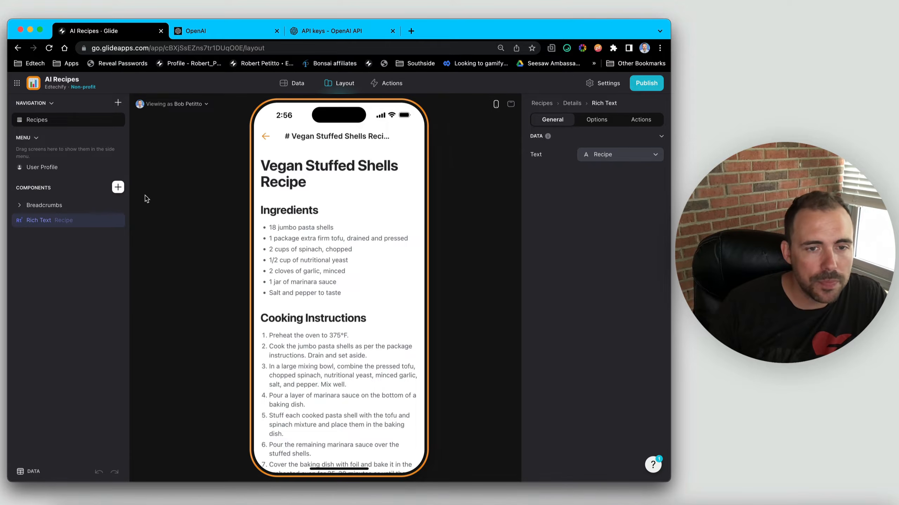
{"action": "left_click", "coordinate": [56, 220]}
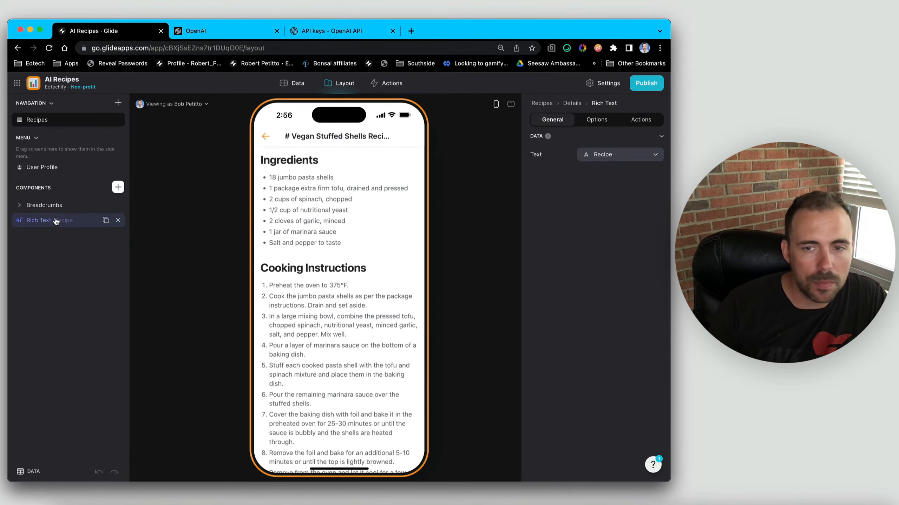
{"action": "left_click", "coordinate": [573, 103]}
{"action": "left_click", "coordinate": [630, 139]}
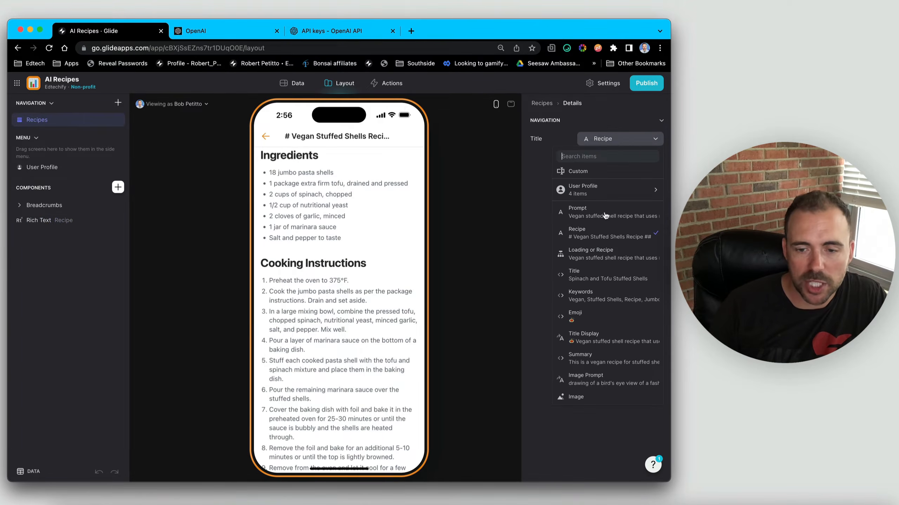
{"action": "left_click", "coordinate": [586, 340]}
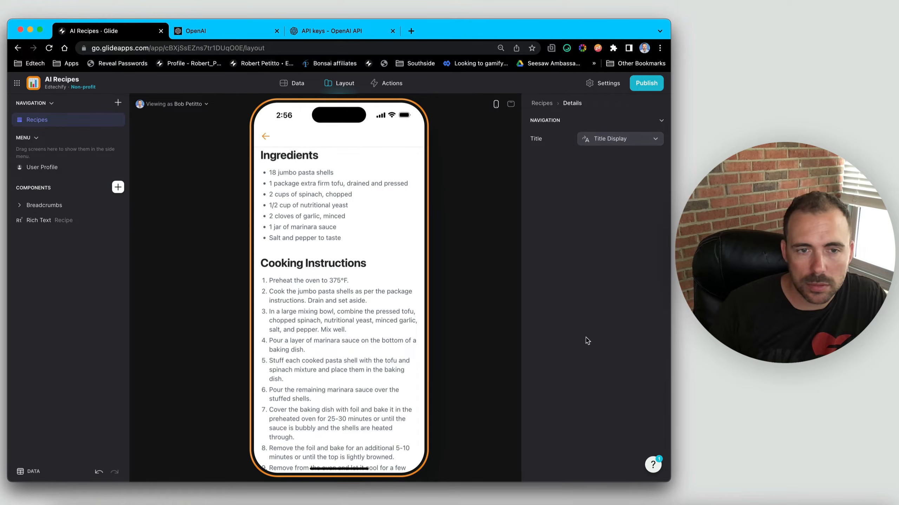
Check the details screen preview and set its navigation title to the Title column
{"action": "scroll", "coordinate": [352, 197], "scroll_direction": "up", "scroll_amount": 2}
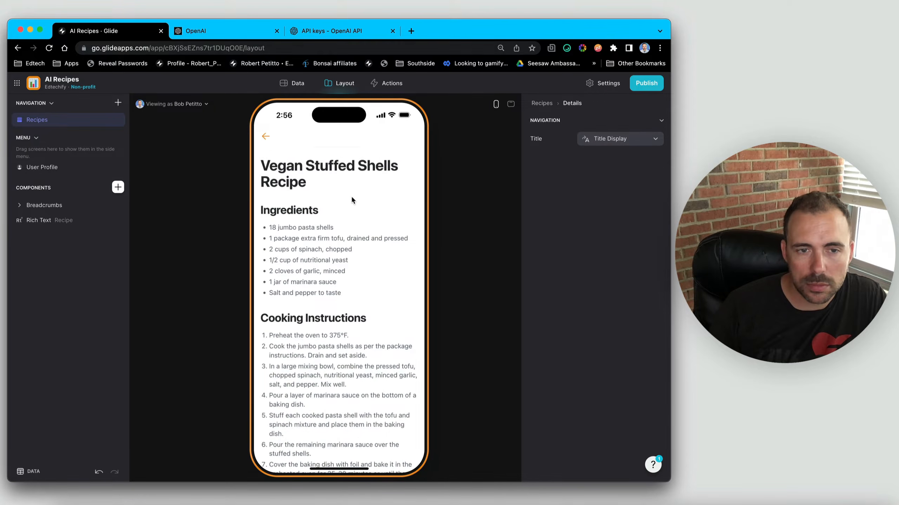
{"action": "scroll", "coordinate": [348, 195], "scroll_direction": "down", "scroll_amount": 2}
{"action": "scroll", "coordinate": [350, 197], "scroll_direction": "up", "scroll_amount": 2}
{"action": "left_click", "coordinate": [602, 142]}
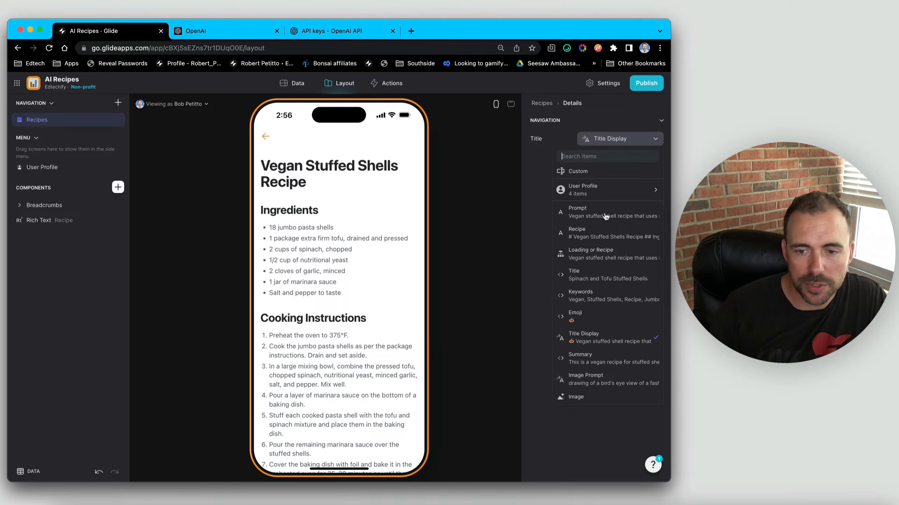
{"action": "left_click", "coordinate": [600, 275]}
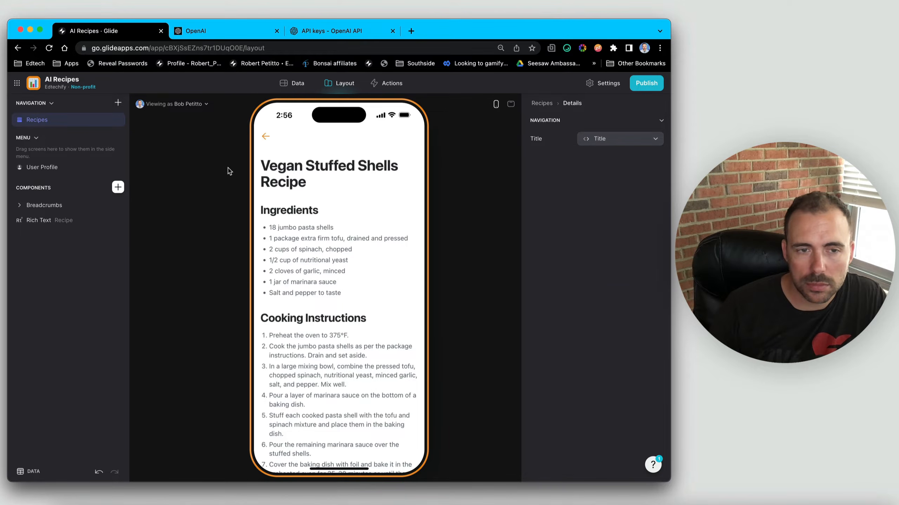
Return to the Recipes list and set the collection's item title to Title Display, leaving the item description empty
{"action": "left_click", "coordinate": [265, 137]}
{"action": "left_click", "coordinate": [58, 206]}
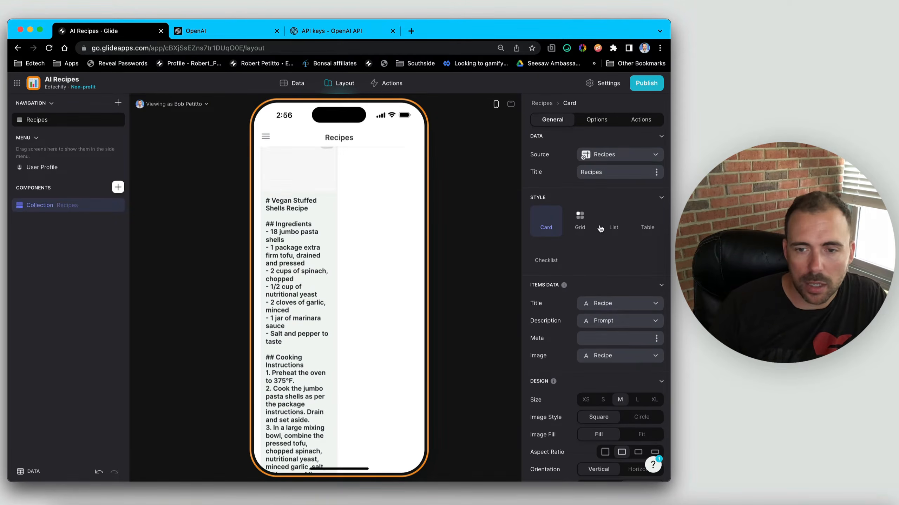
{"action": "left_click", "coordinate": [620, 303]}
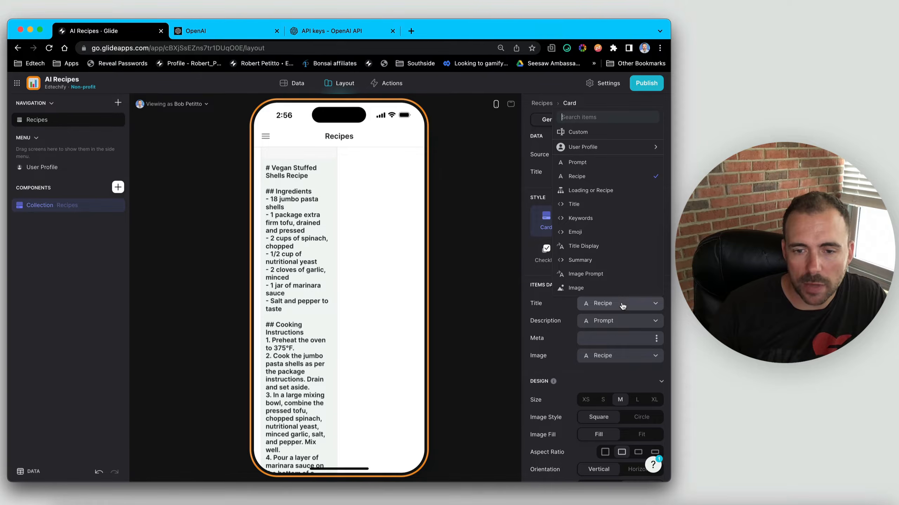
{"action": "left_click", "coordinate": [601, 246]}
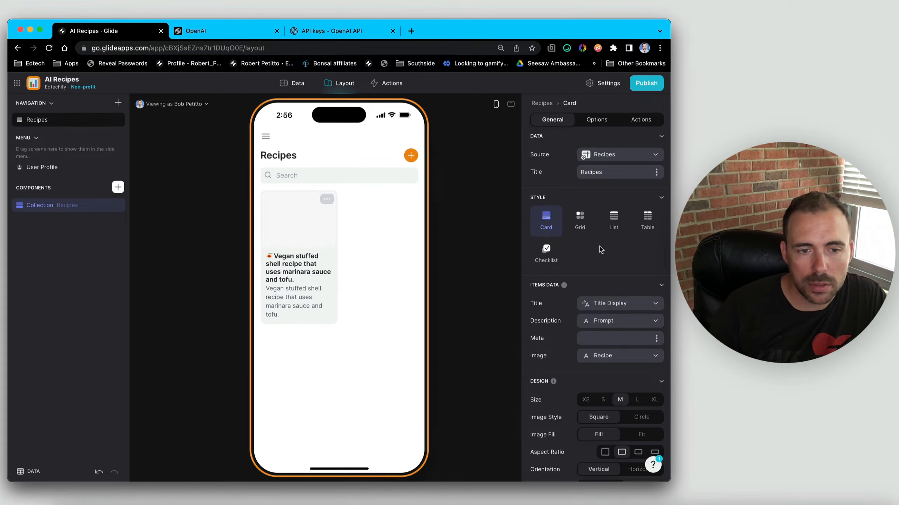
{"action": "left_click", "coordinate": [635, 323]}
{"action": "left_click", "coordinate": [592, 147]}
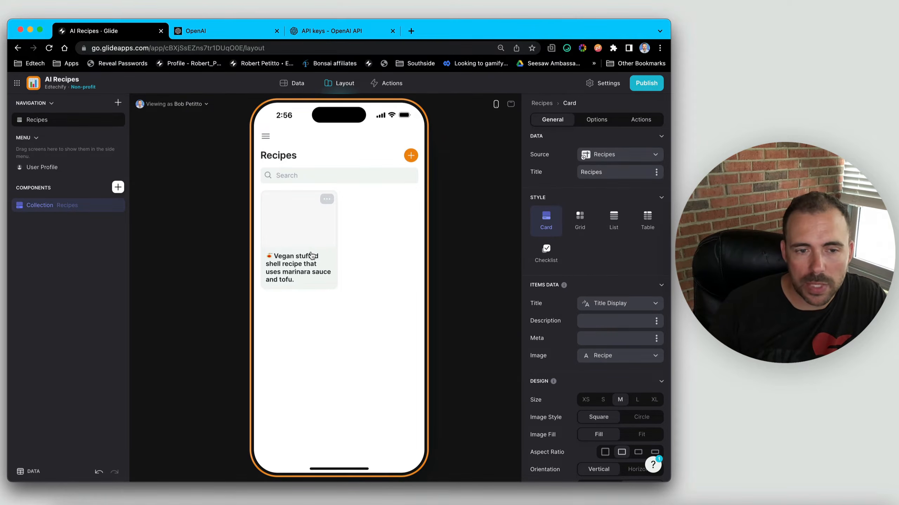
Open the vegan stuffed shells recipe and insert a Simple title component on its details screen
{"action": "left_click", "coordinate": [308, 265]}
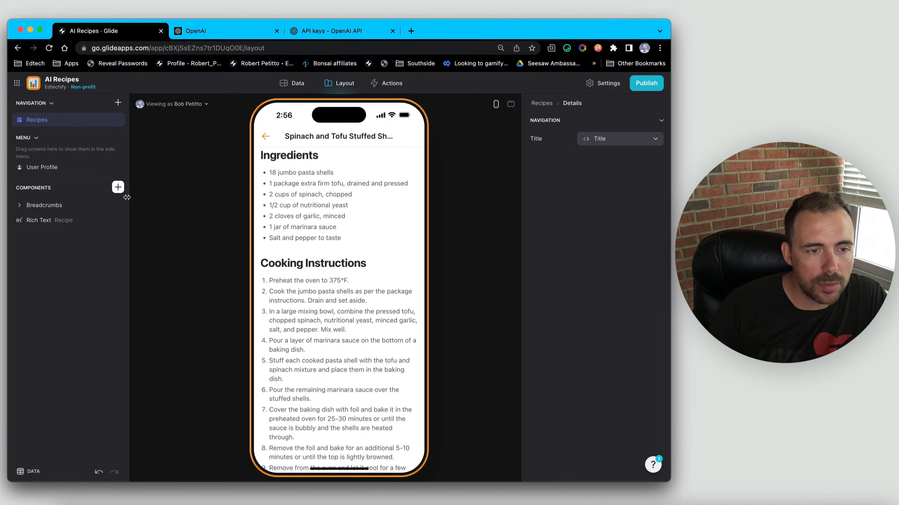
{"action": "scroll", "coordinate": [388, 252], "scroll_direction": "up", "scroll_amount": 2}
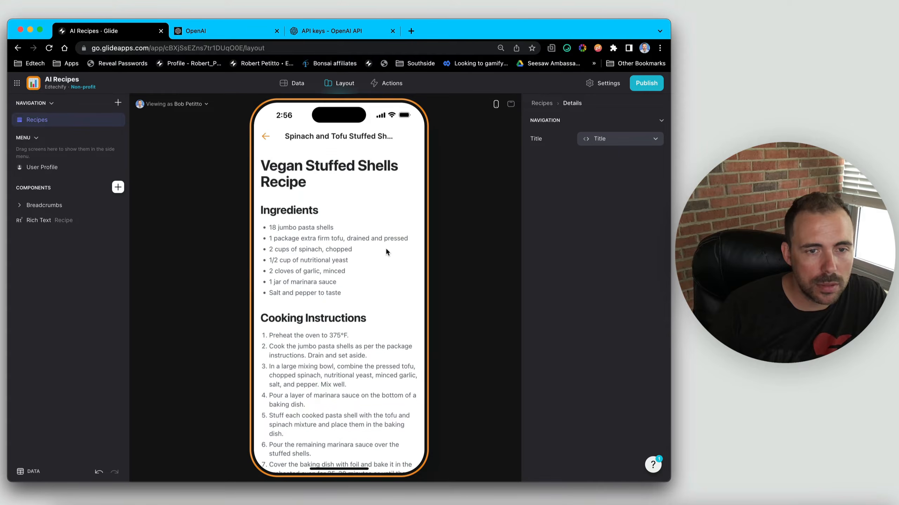
{"action": "left_click", "coordinate": [117, 186]}
{"action": "type", "text": "but"}
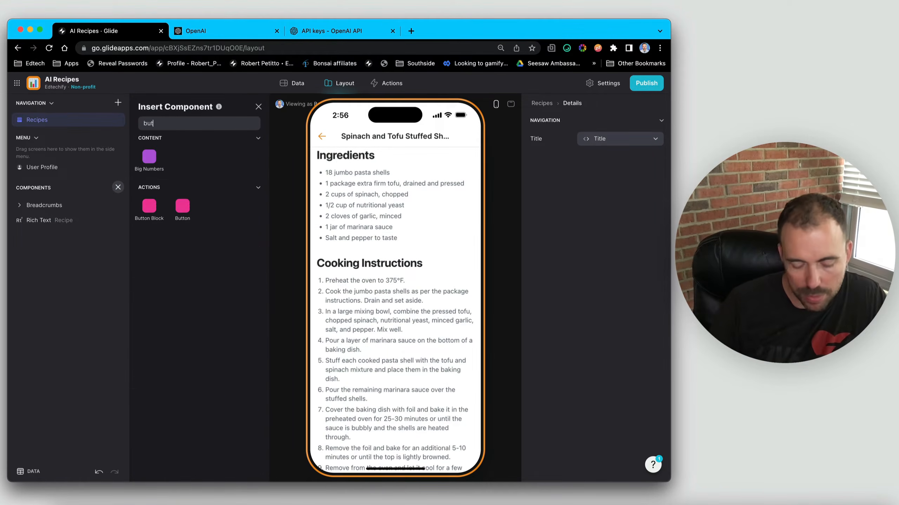
{"action": "type", "text": "ton"}
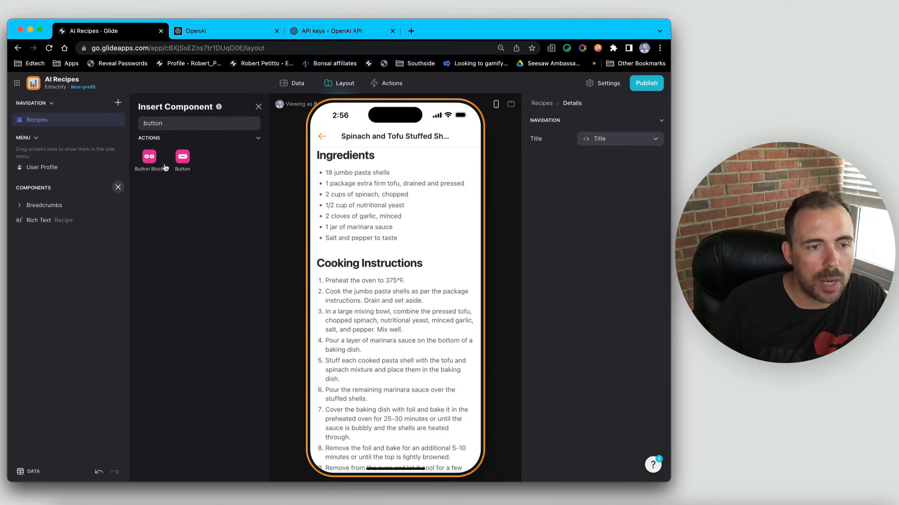
{"action": "key", "text": "super+a"}
{"action": "type", "text": "tit"}
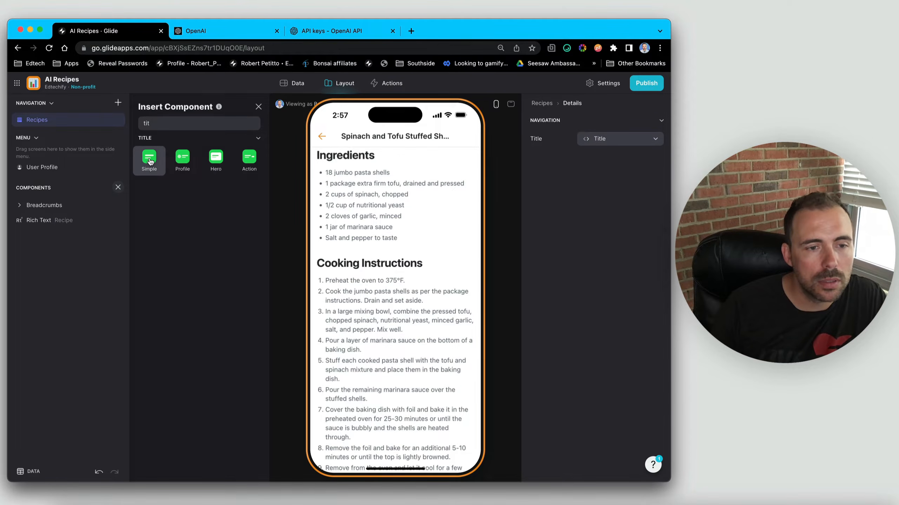
{"action": "left_click", "coordinate": [149, 161]}
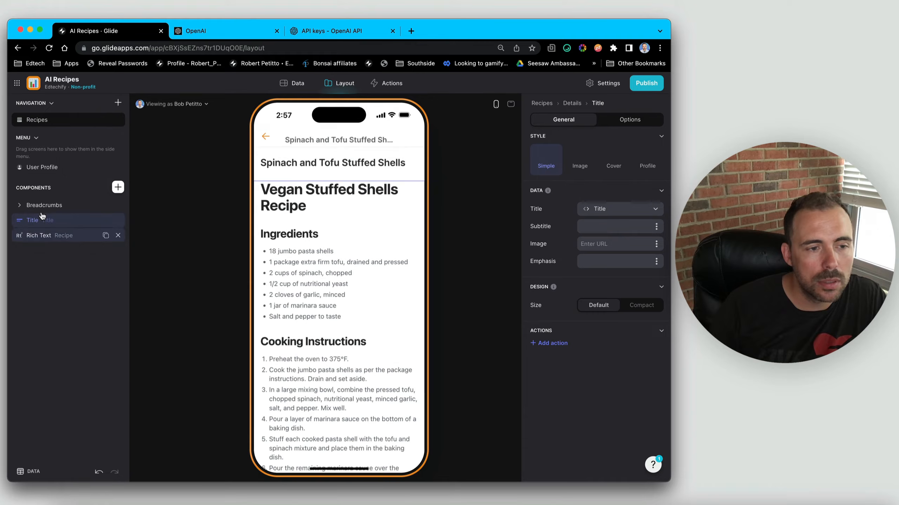
Change the title component's style to Cover and set its image to the Image column
{"action": "left_click", "coordinate": [624, 163]}
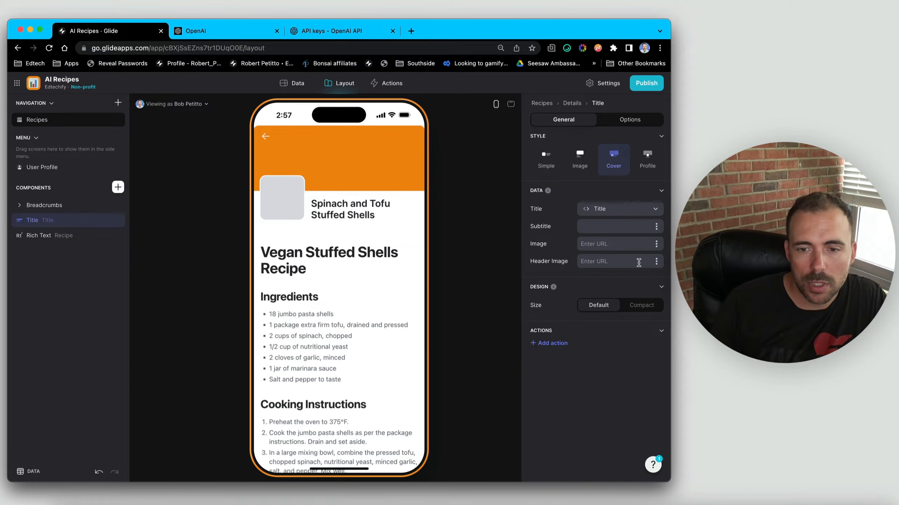
{"action": "left_click", "coordinate": [656, 244]}
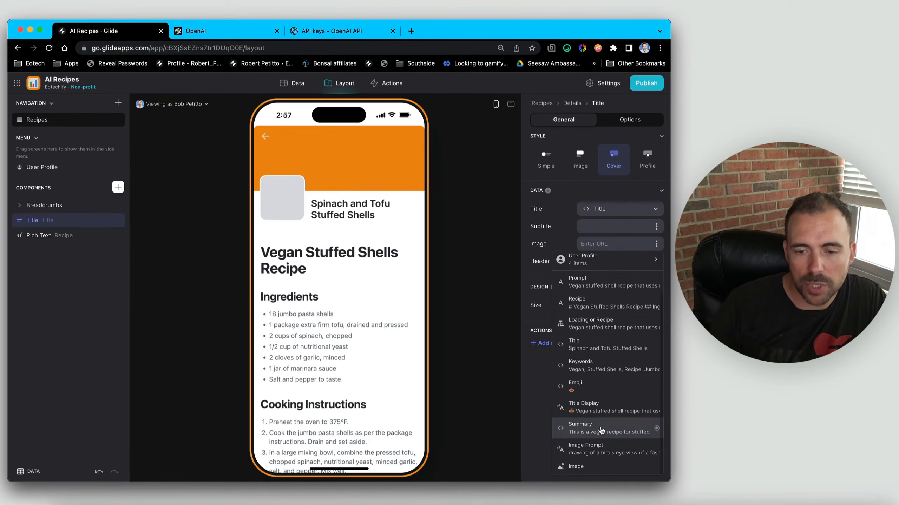
{"action": "left_click", "coordinate": [586, 467]}
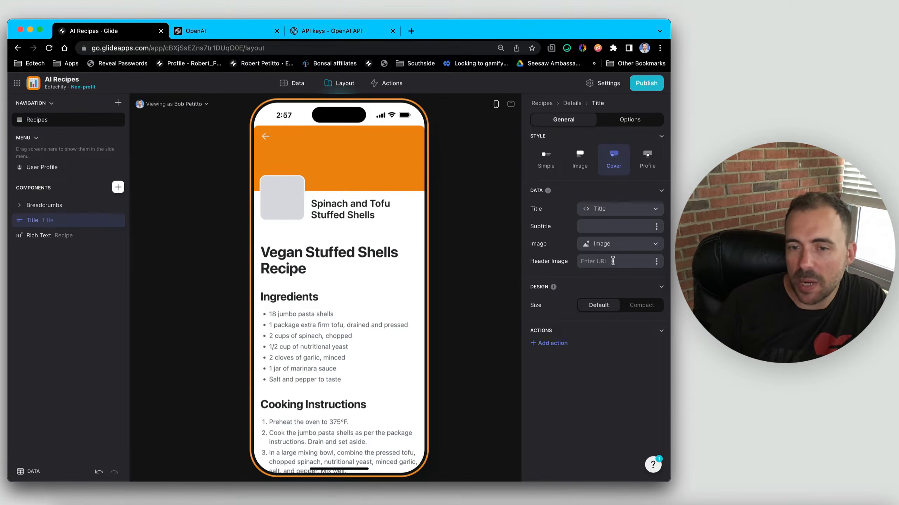
Add an action to the title component and title it Create Image
{"action": "left_click", "coordinate": [554, 346]}
{"action": "left_click", "coordinate": [559, 346]}
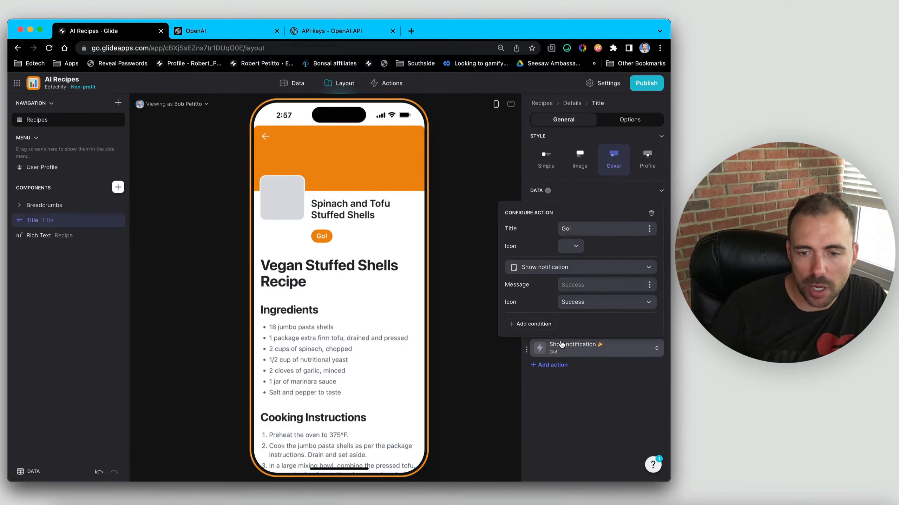
{"action": "triple_click", "coordinate": [579, 225]}
{"action": "type", "text": "Cresat"}
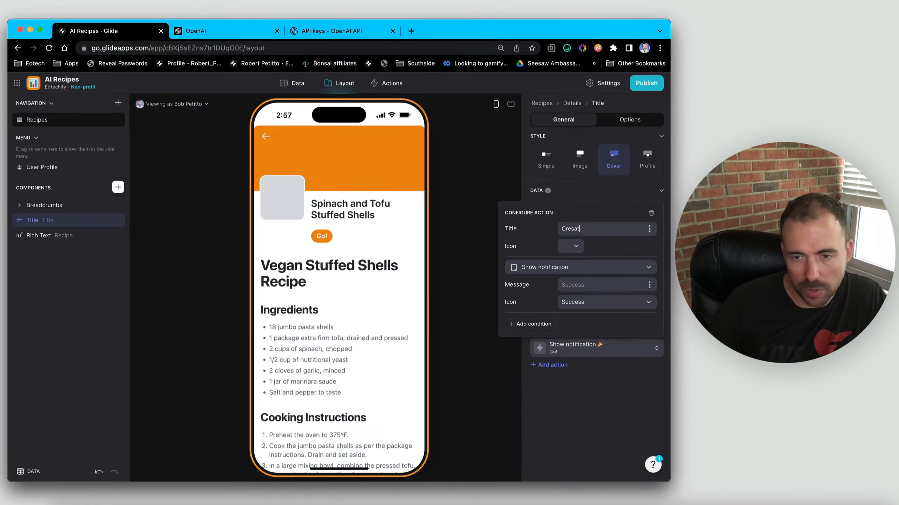
{"action": "type", "text": "e"}
{"action": "key", "text": "BackSpace"}
{"action": "key", "text": "BackSpace"}
{"action": "key", "text": "BackSpace"}
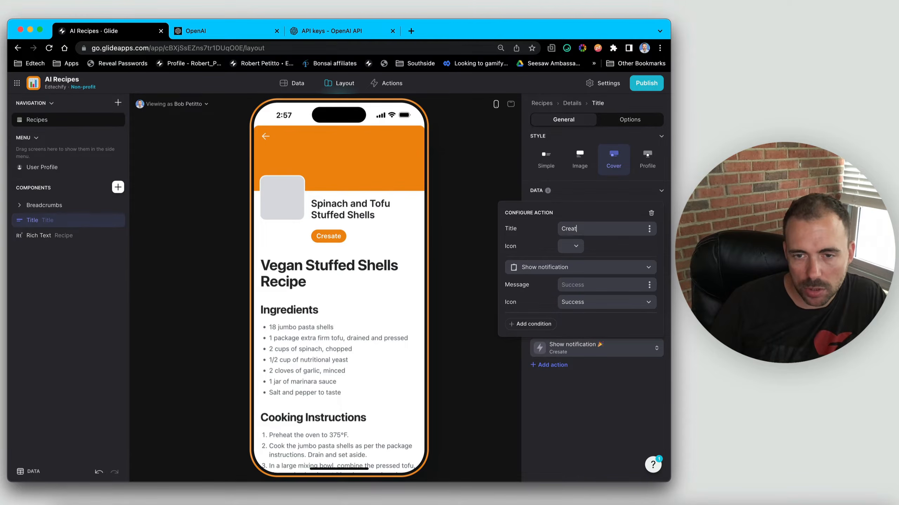
Add a condition to the Create Image action that allows it only when Image is empty
{"action": "left_click", "coordinate": [535, 325]}
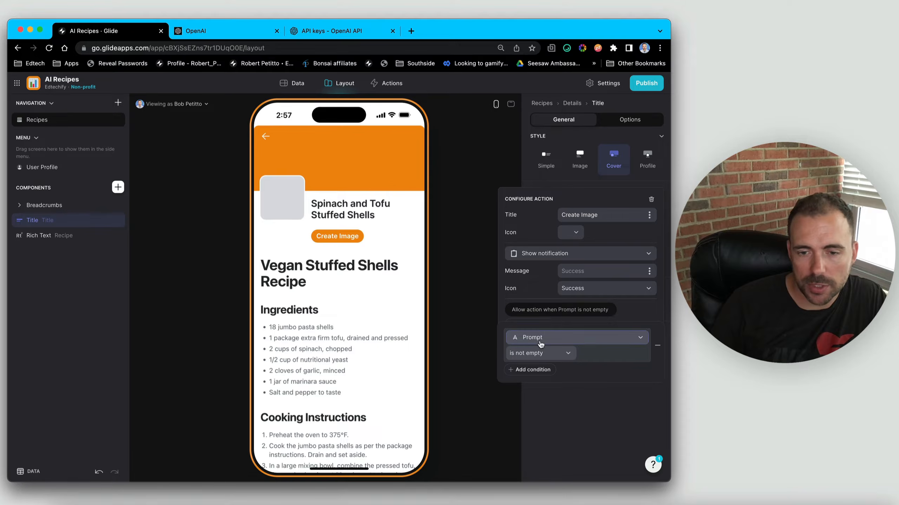
{"action": "left_click", "coordinate": [540, 338]}
{"action": "left_click", "coordinate": [540, 328]}
{"action": "left_click", "coordinate": [538, 354]}
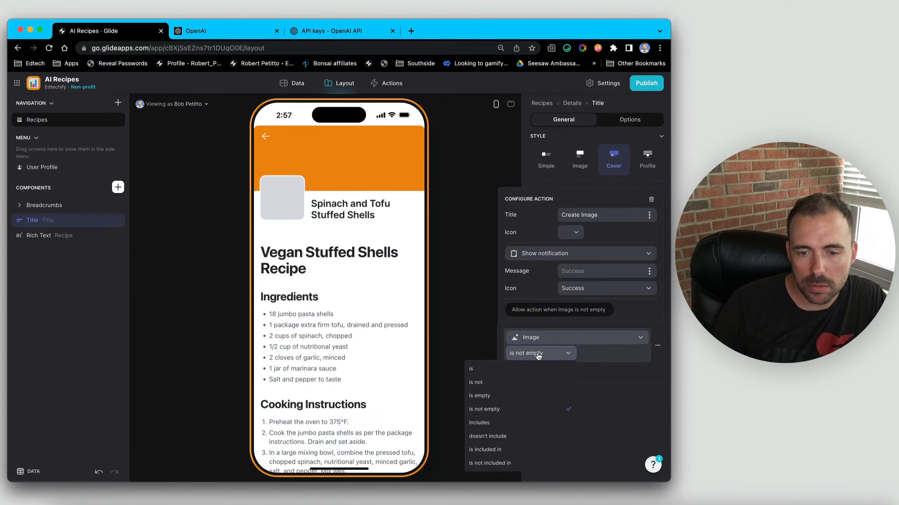
{"action": "left_click", "coordinate": [527, 399]}
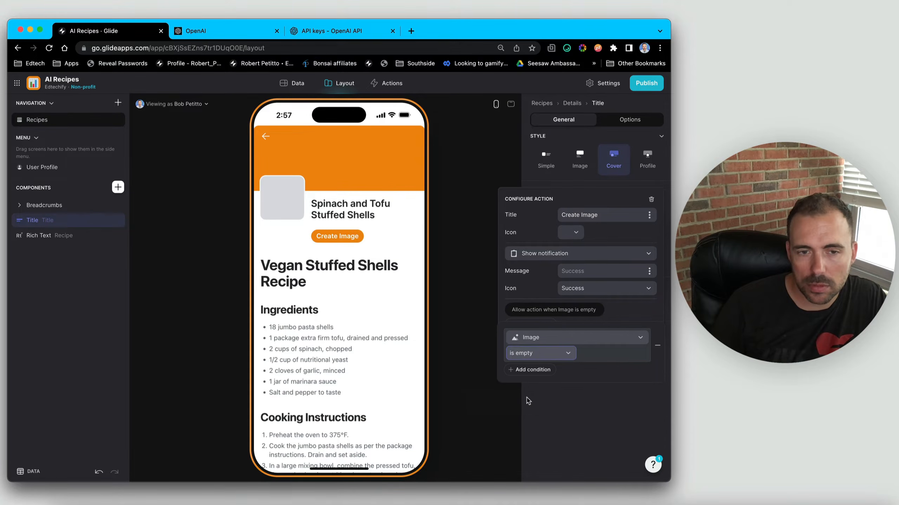
Change the Create Image action on the title component from a notification to OpenAI's Generate image
{"action": "left_click", "coordinate": [601, 427]}
{"action": "left_click", "coordinate": [571, 351]}
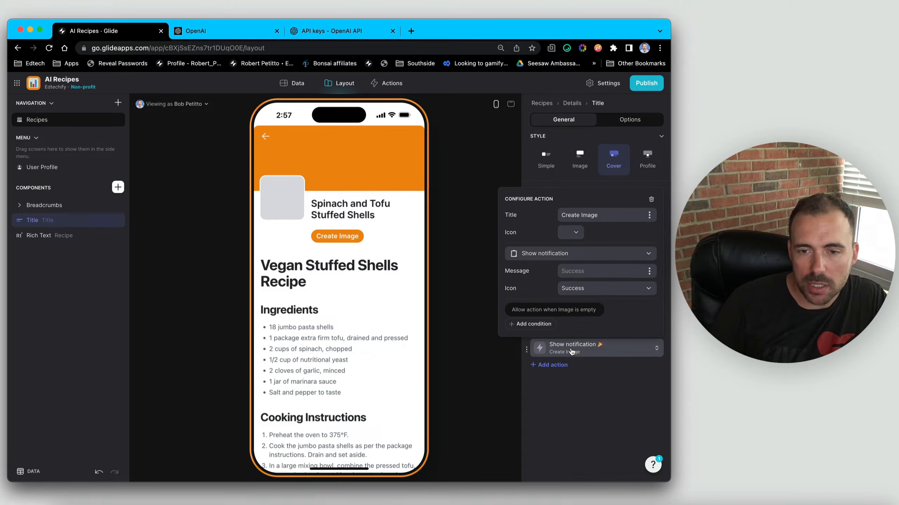
{"action": "left_click", "coordinate": [559, 255]}
{"action": "mouse_move", "coordinate": [575, 425]}
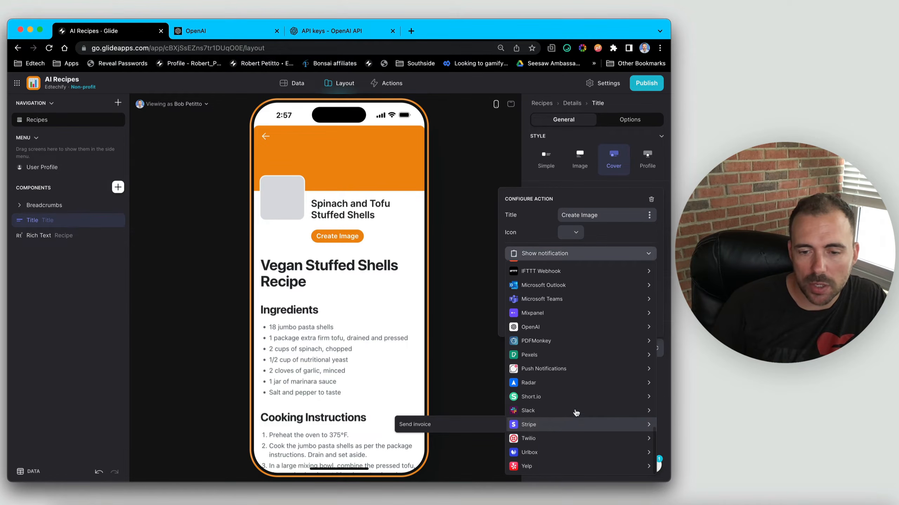
{"action": "mouse_move", "coordinate": [555, 331]}
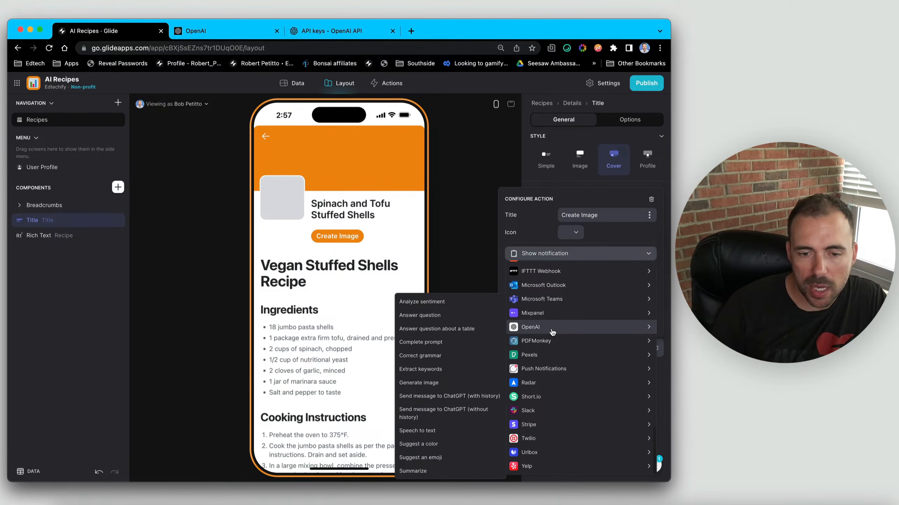
{"action": "left_click", "coordinate": [426, 384]}
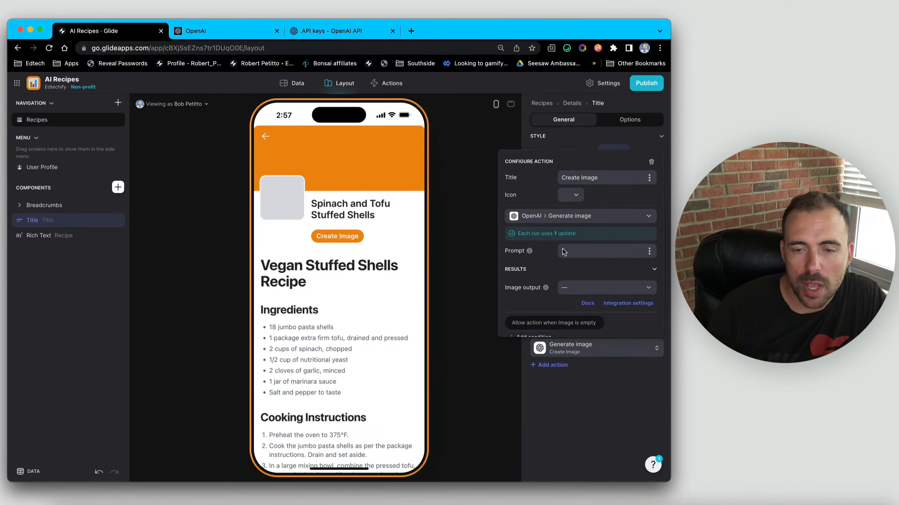
Use the Image Prompt column as the Generate image action's prompt and store its image output in the Image column
{"action": "left_click", "coordinate": [649, 251]}
{"action": "scroll", "coordinate": [646, 457], "scroll_direction": "down", "scroll_amount": 2}
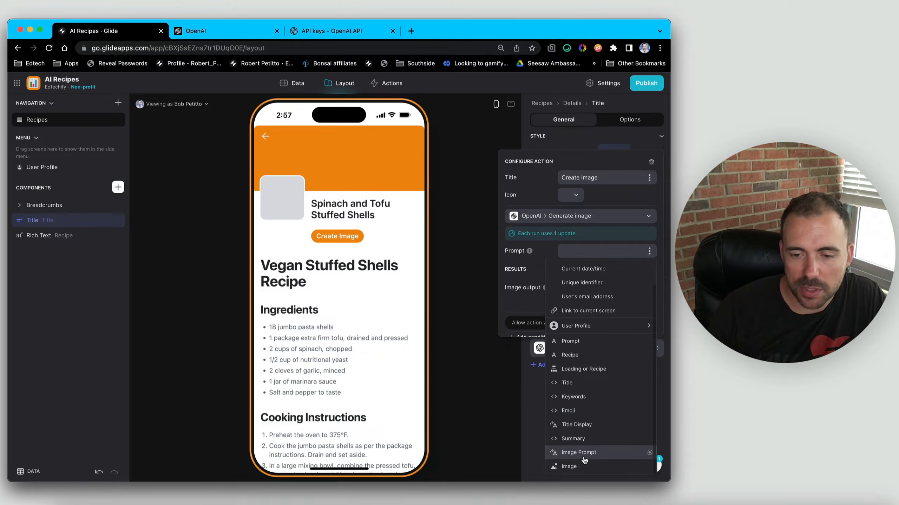
{"action": "left_click", "coordinate": [580, 453]}
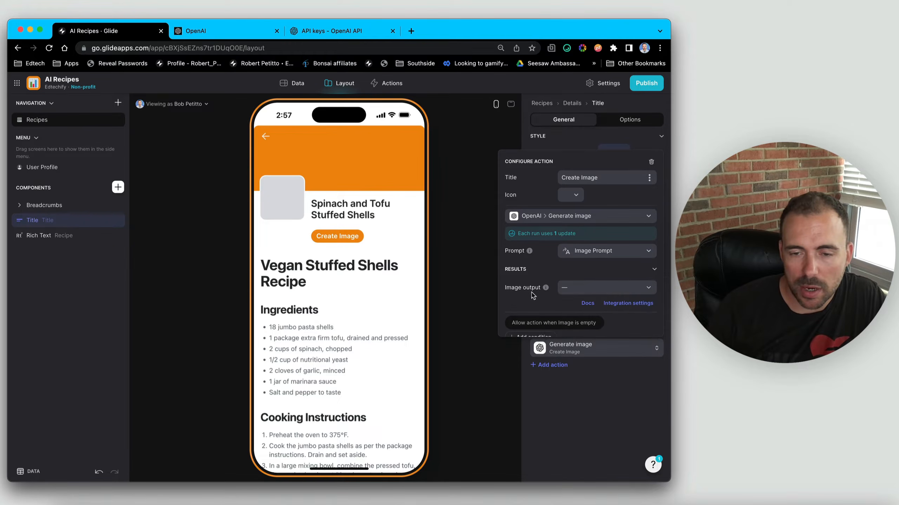
{"action": "left_click", "coordinate": [580, 287]}
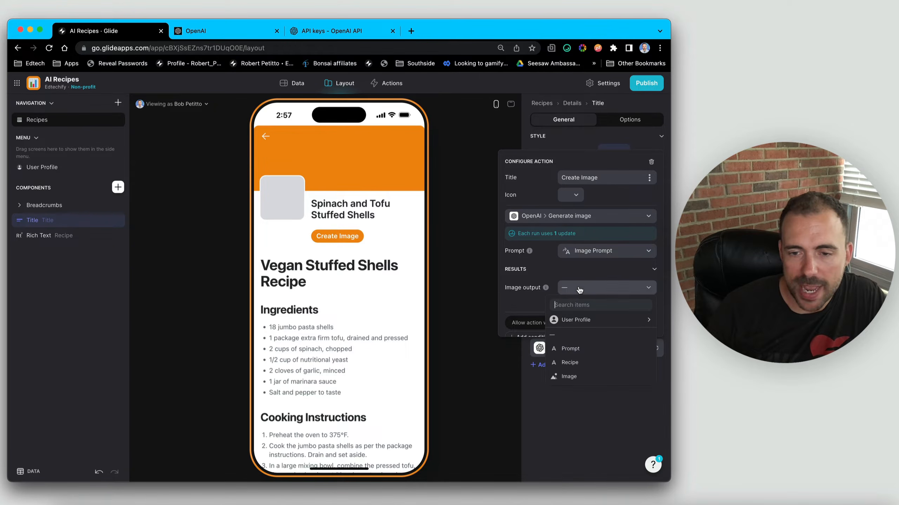
{"action": "left_click", "coordinate": [570, 377]}
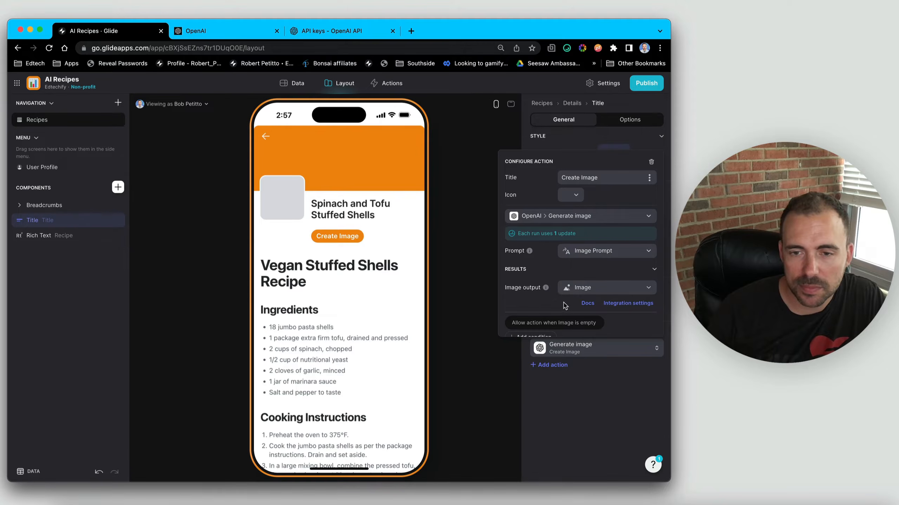
{"action": "left_click", "coordinate": [571, 447]}
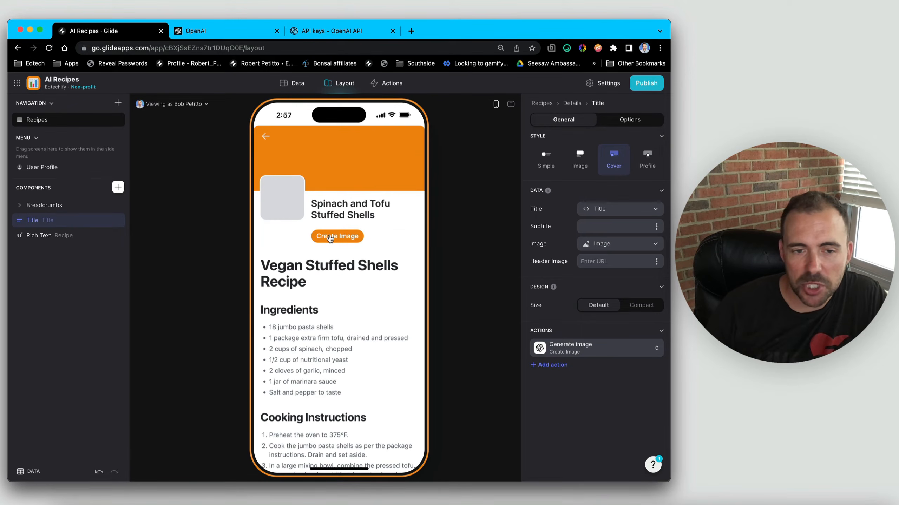
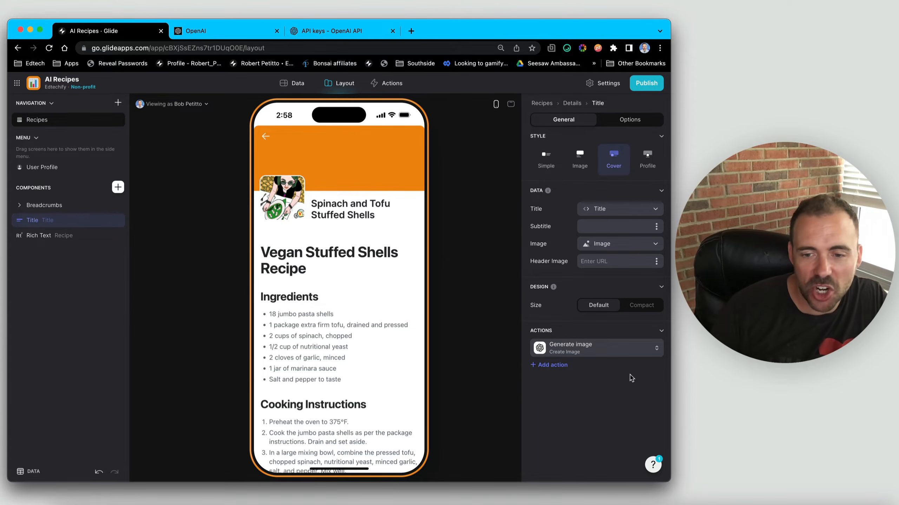
Set the title component's cover size to Compact
{"action": "left_click", "coordinate": [639, 306]}
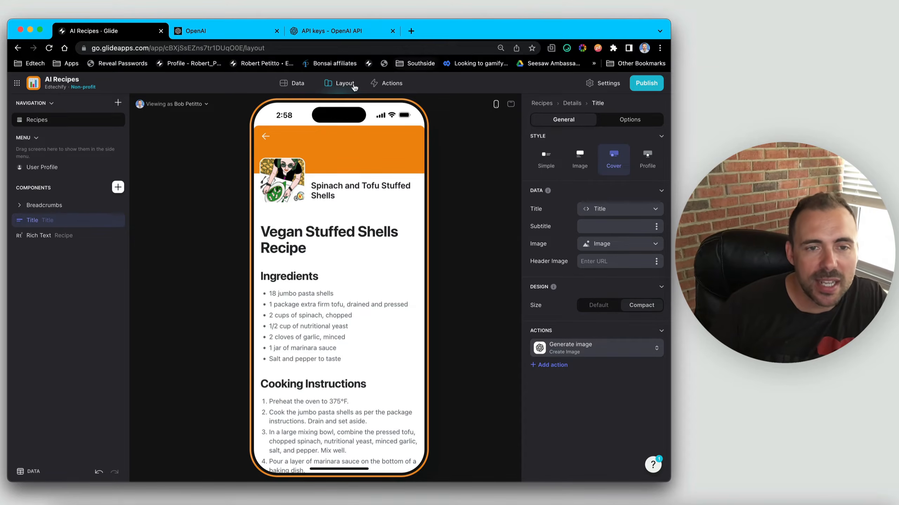
Add a column named "Image Color" to the Recipes data table, using OpenAI's Suggest a color as its type
{"action": "left_click", "coordinate": [293, 86]}
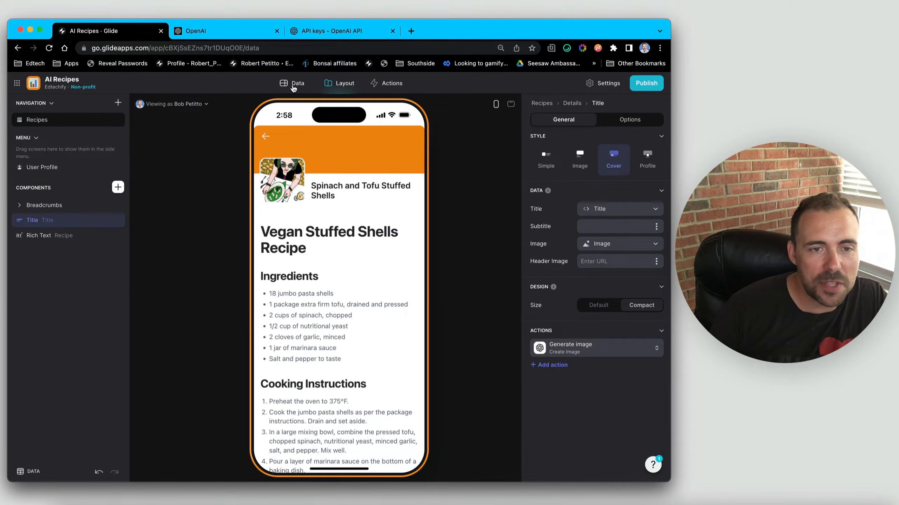
{"action": "scroll", "coordinate": [467, 129], "scroll_direction": "right", "scroll_amount": 10}
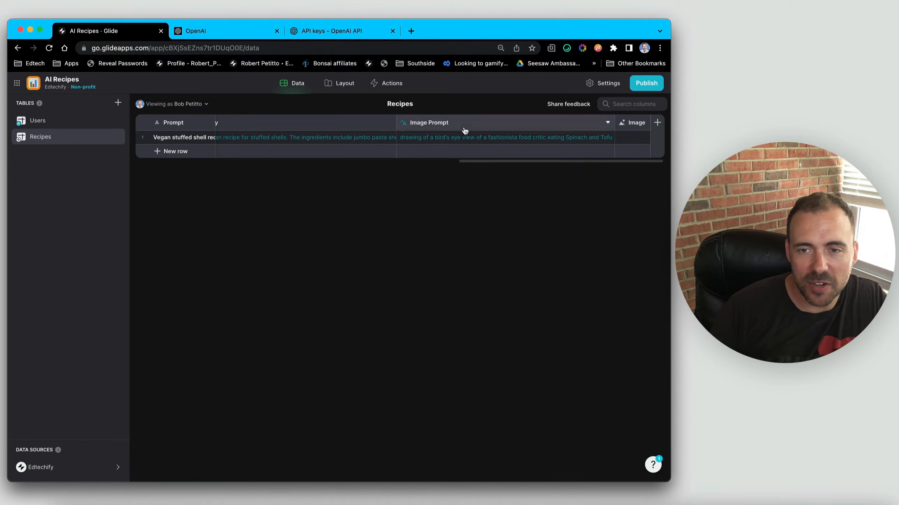
{"action": "left_click", "coordinate": [658, 122]}
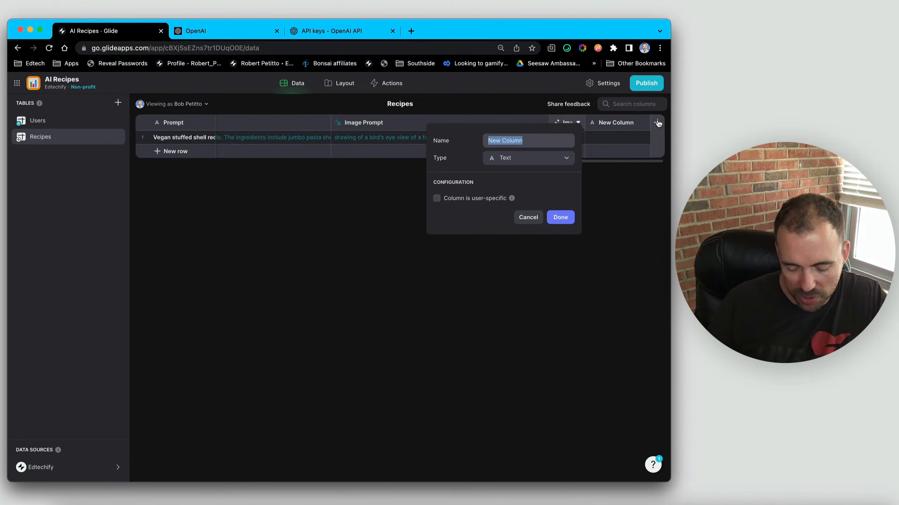
{"action": "type", "text": "Image "}
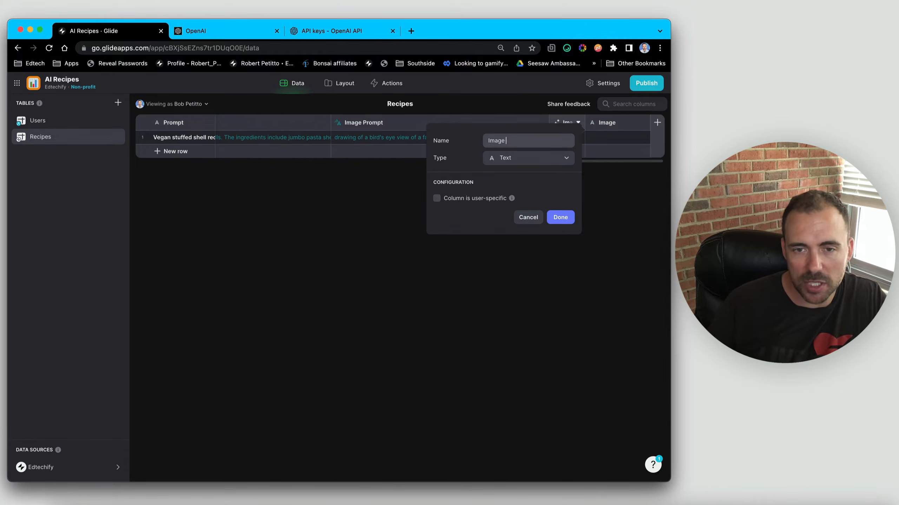
{"action": "type", "text": "Color"}
{"action": "left_click", "coordinate": [546, 158]}
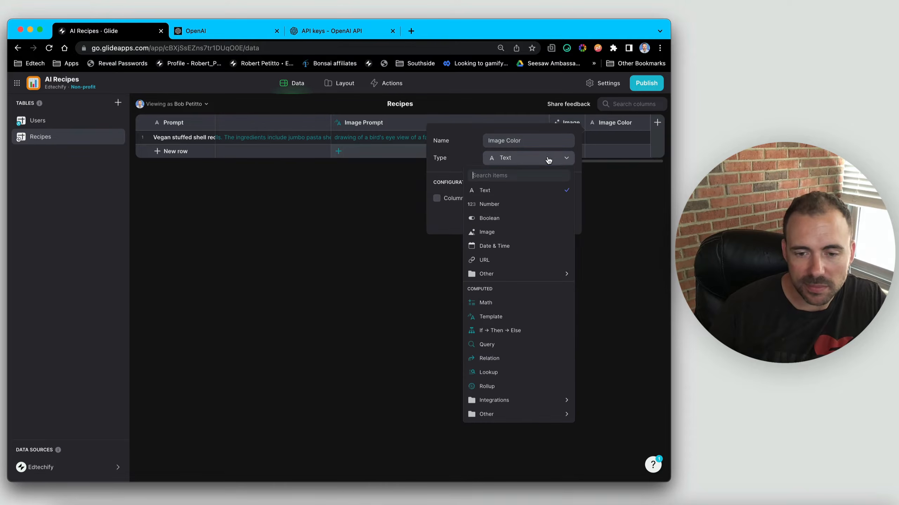
{"action": "mouse_move", "coordinate": [535, 401]}
{"action": "mouse_move", "coordinate": [428, 405]}
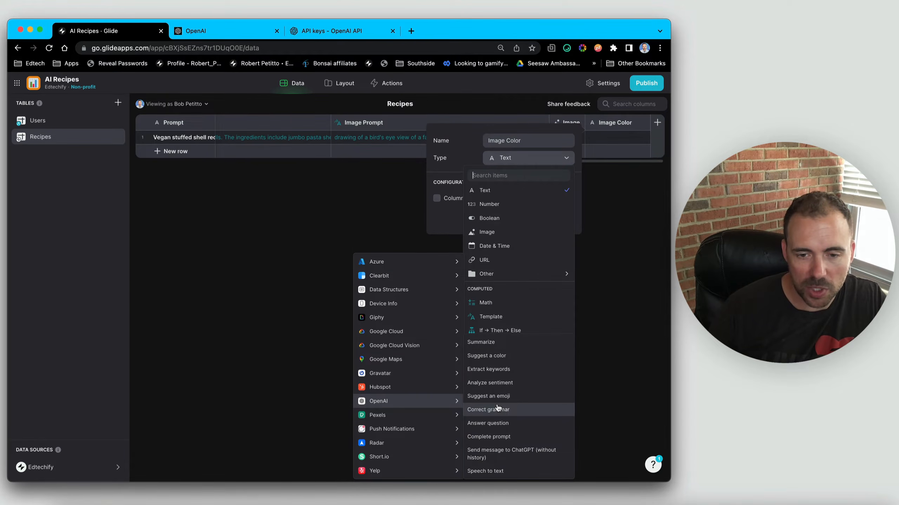
{"action": "left_click", "coordinate": [499, 356]}
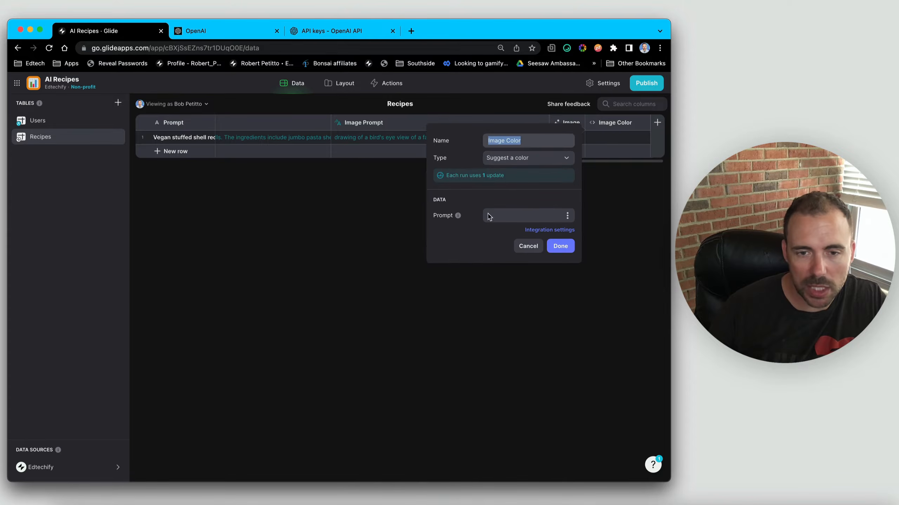
Use the Image column as the Image Color column's prompt and save the column
{"action": "left_click", "coordinate": [567, 216]}
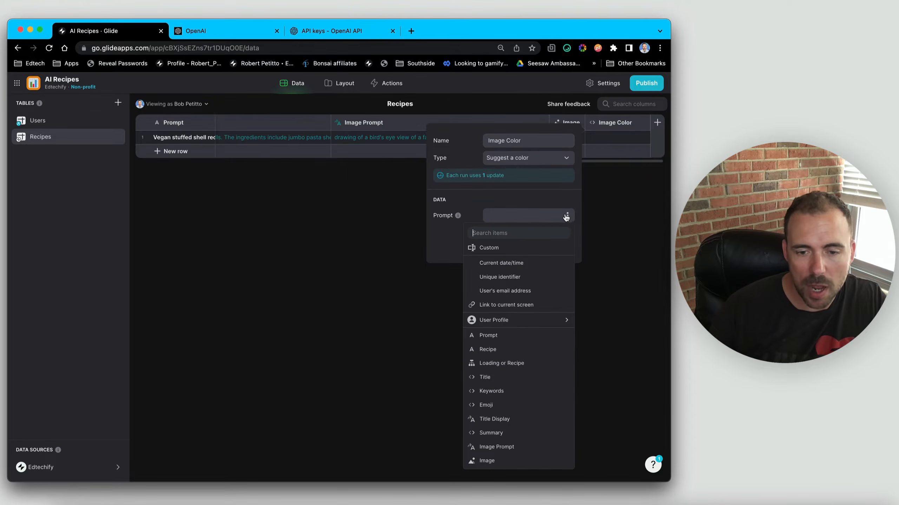
{"action": "left_click", "coordinate": [502, 460]}
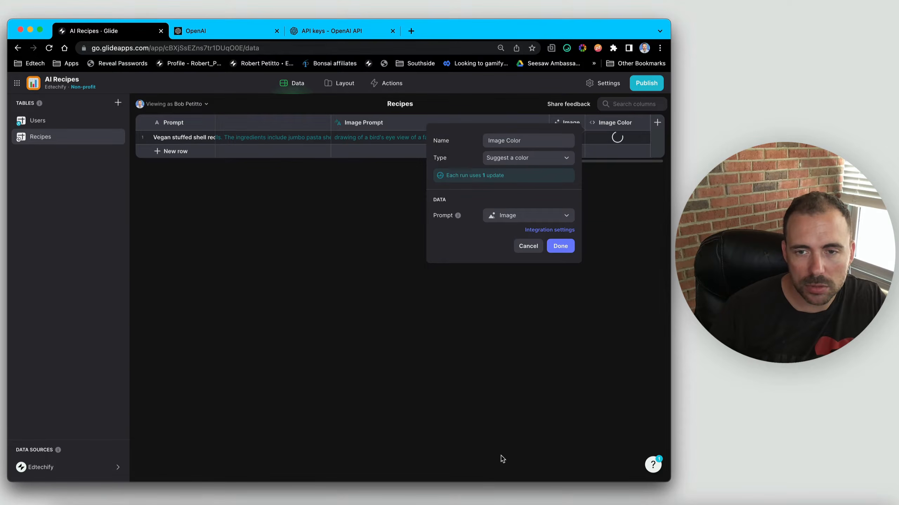
{"action": "left_click", "coordinate": [569, 249]}
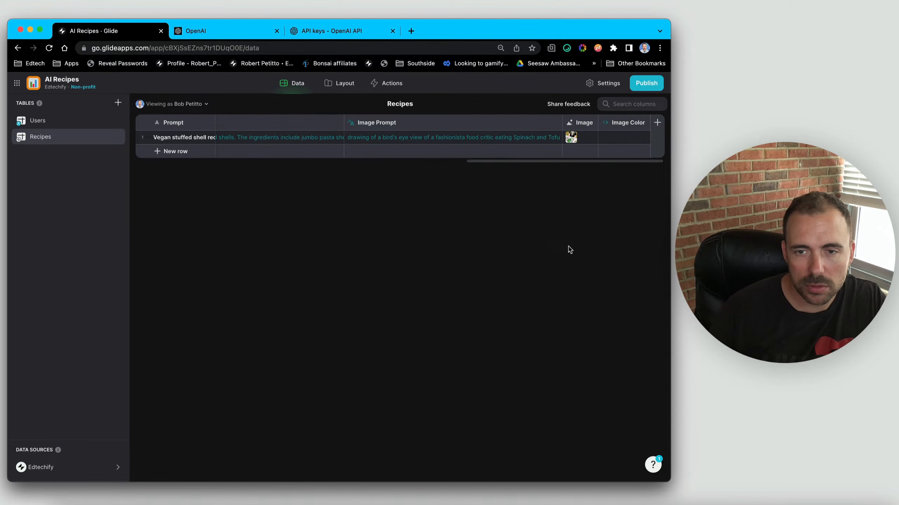
{"action": "left_click", "coordinate": [615, 139]}
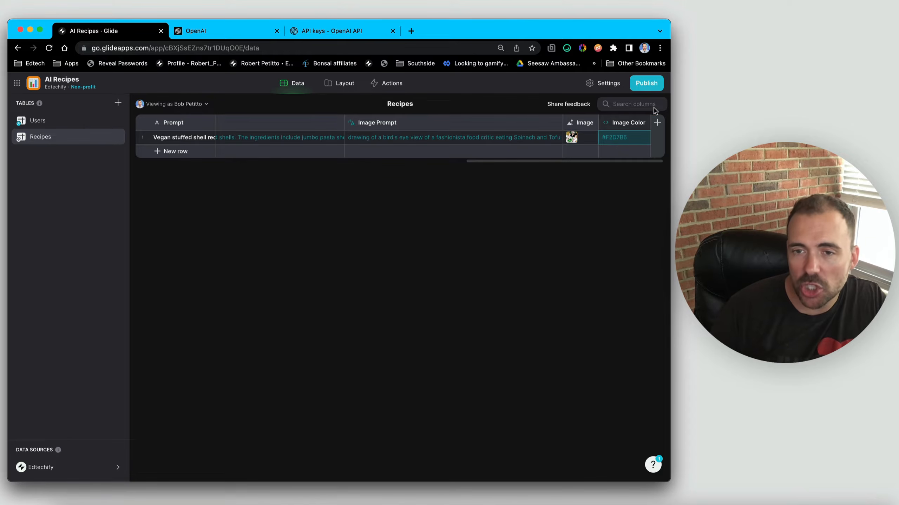
Add a column named "Color → Image" to the Recipes table with the computed type Image from Color
{"action": "left_click", "coordinate": [657, 123]}
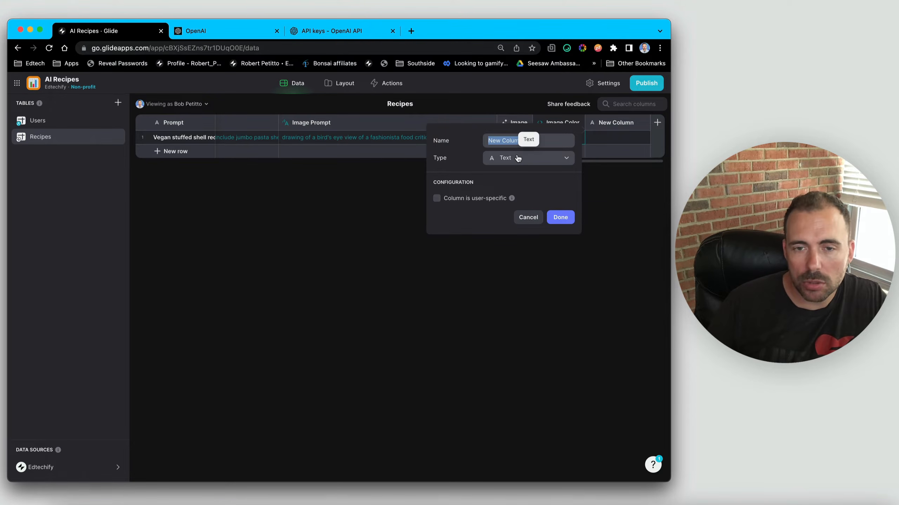
{"action": "type", "text": "C"}
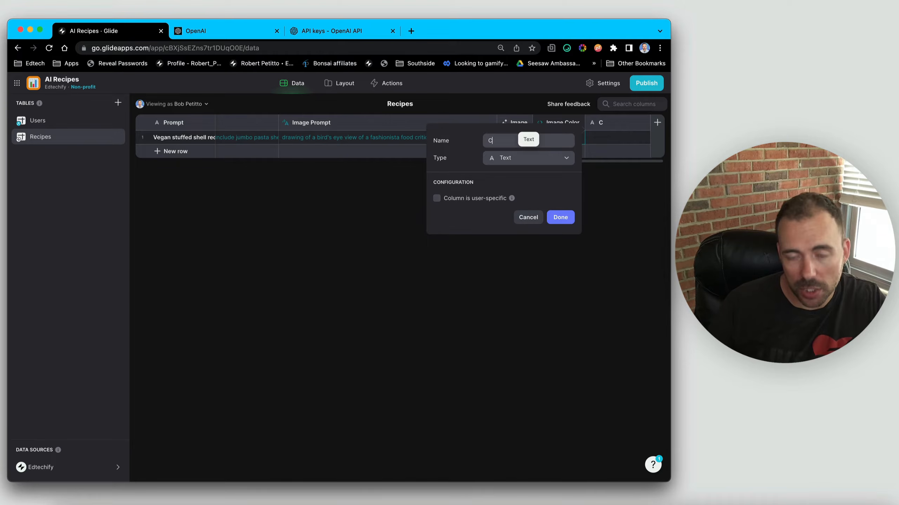
{"action": "type", "text": "olor Image"}
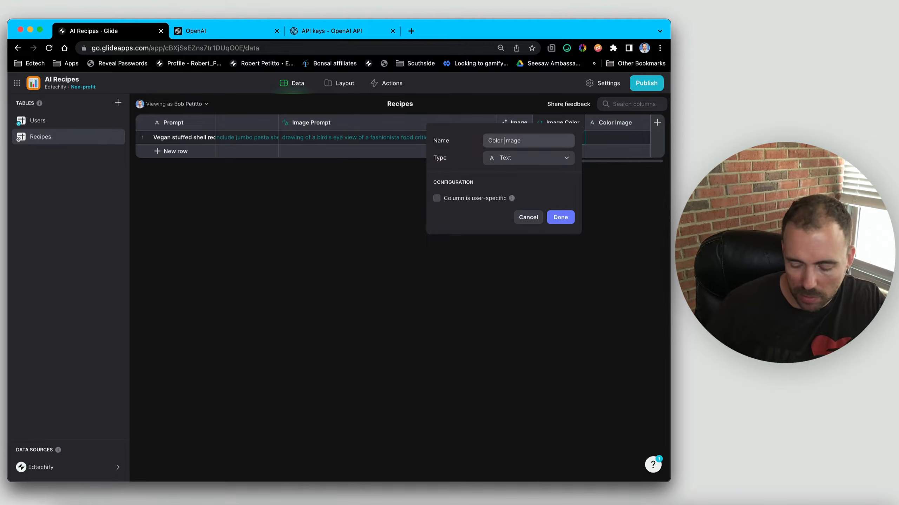
{"action": "type", "text": "→"}
{"action": "left_click", "coordinate": [545, 163]}
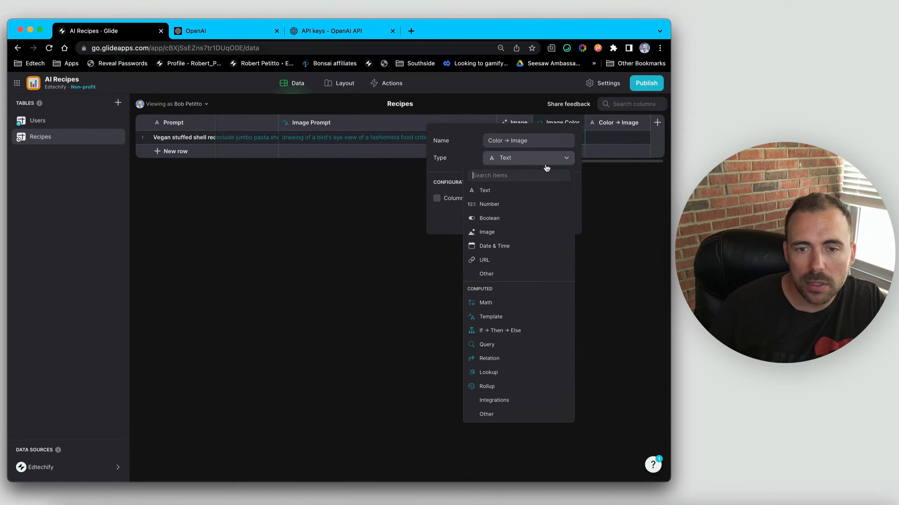
{"action": "mouse_move", "coordinate": [504, 416]}
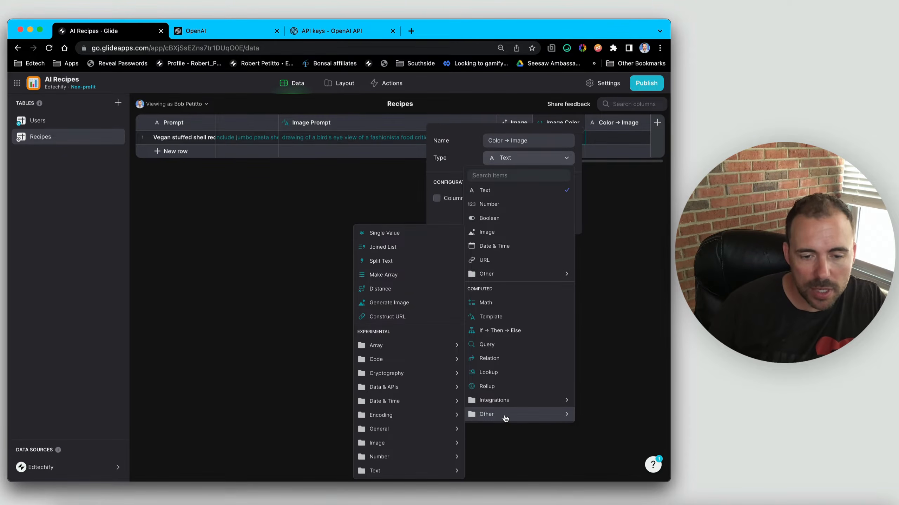
{"action": "mouse_move", "coordinate": [387, 443]}
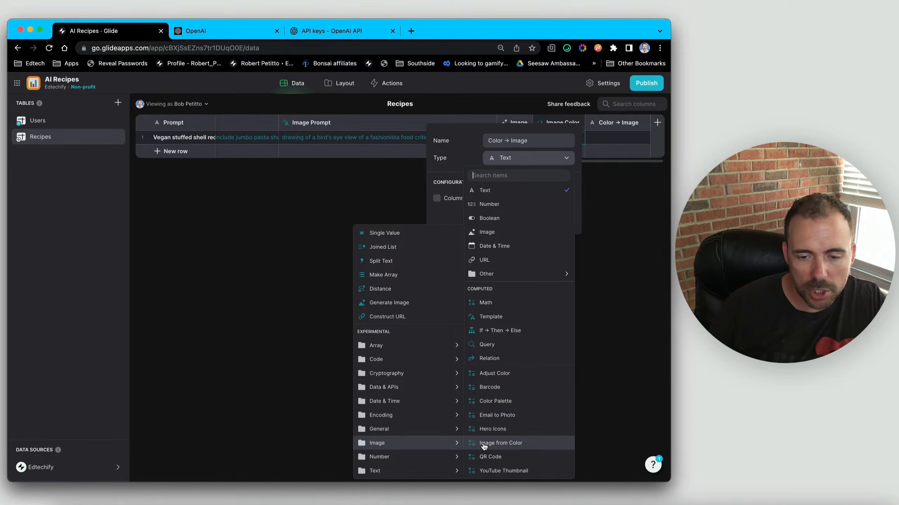
{"action": "left_click", "coordinate": [503, 445]}
Use the Image Color column as the color source of the Color → Image column and save it
{"action": "left_click", "coordinate": [568, 253]}
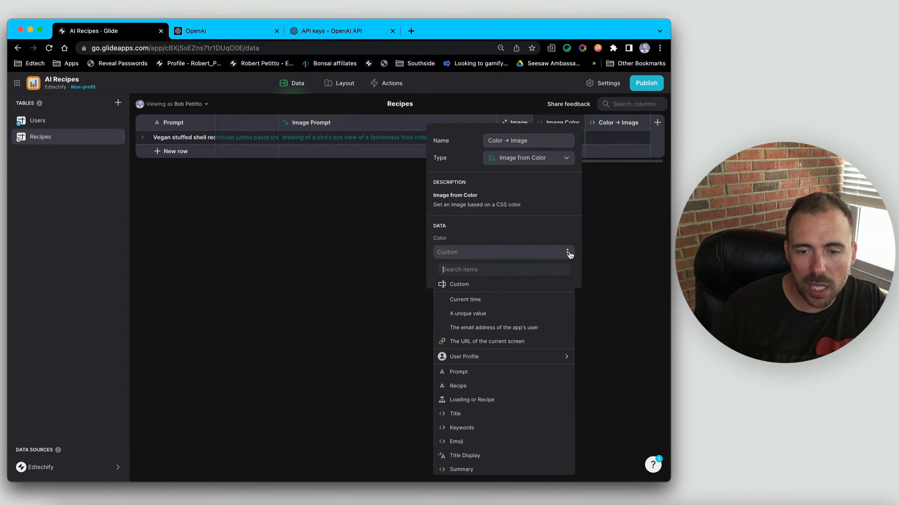
{"action": "scroll", "coordinate": [492, 439], "scroll_direction": "down", "scroll_amount": 2}
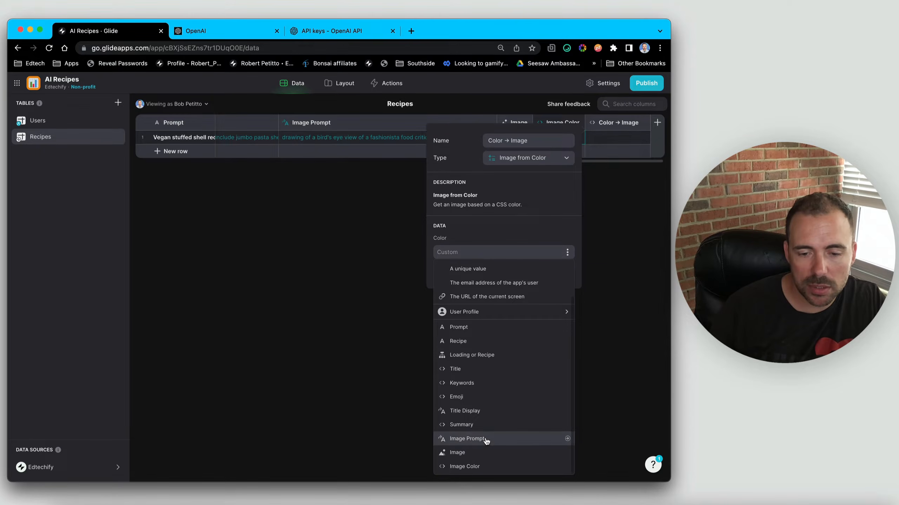
{"action": "left_click", "coordinate": [465, 466]}
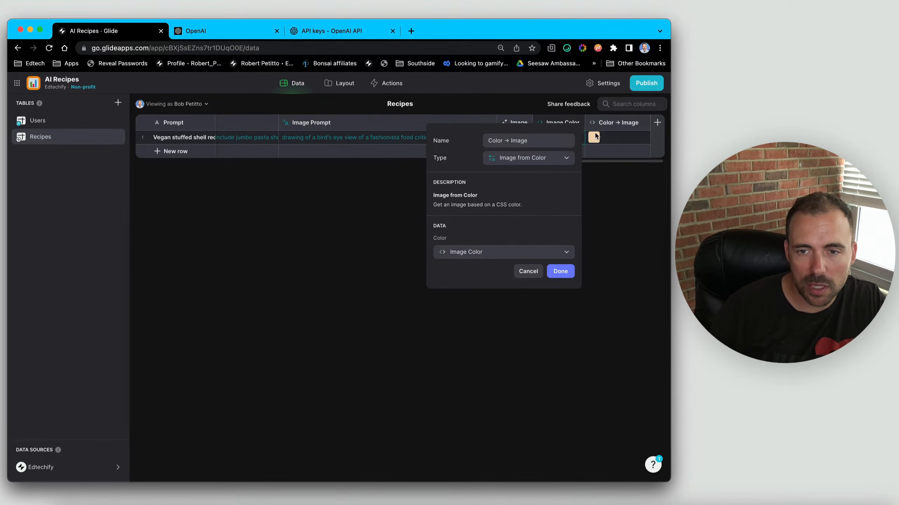
{"action": "left_click", "coordinate": [566, 270]}
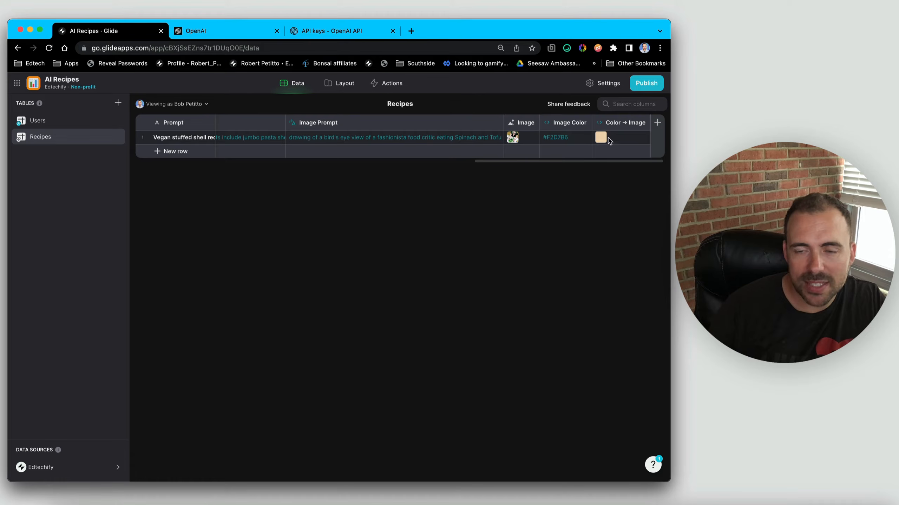
In the app layout, set the title component's header image to the Color → Image column
{"action": "left_click", "coordinate": [343, 85]}
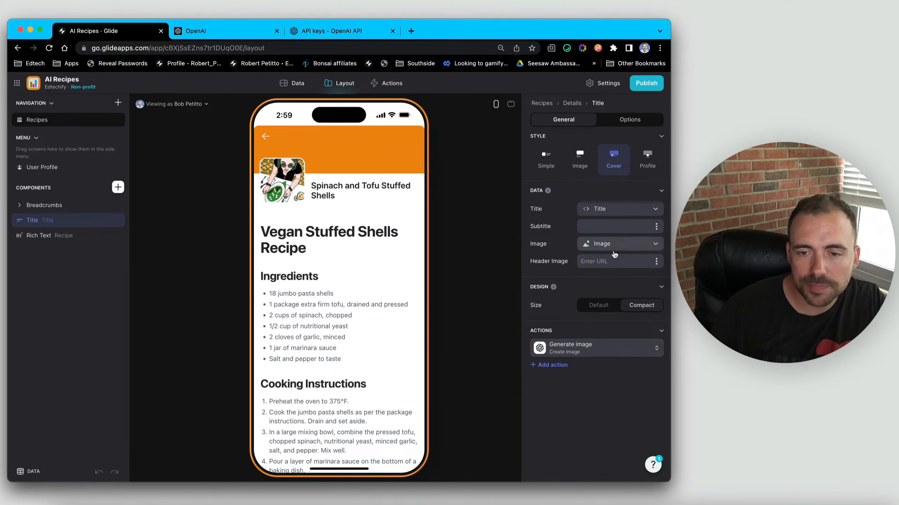
{"action": "left_click", "coordinate": [656, 261]}
{"action": "scroll", "coordinate": [623, 460], "scroll_direction": "down", "scroll_amount": 3}
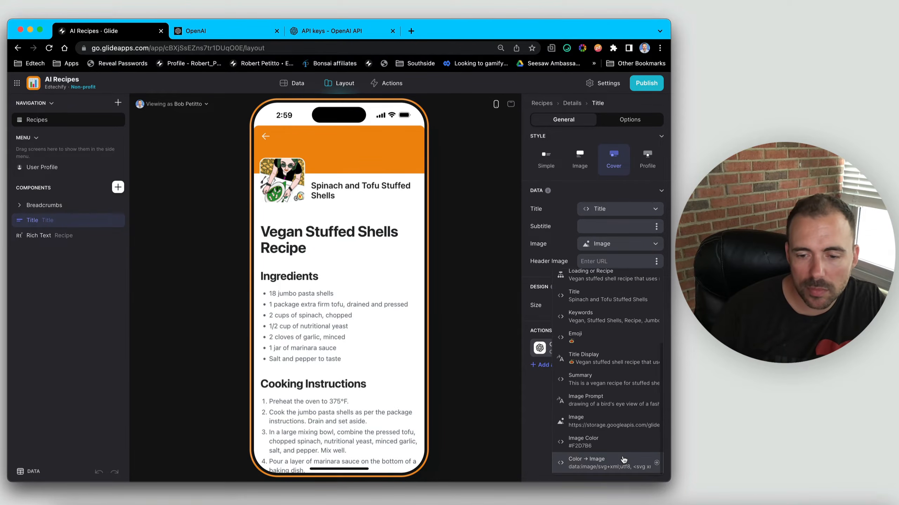
{"action": "left_click", "coordinate": [623, 460]}
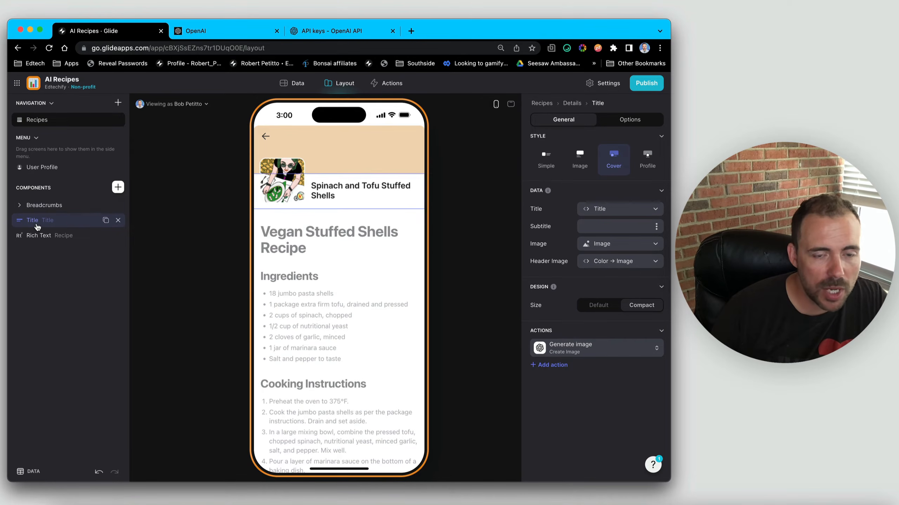
Add a Hint component that shows the Summary column and place it below the recipe's Rich Text component
{"action": "left_click", "coordinate": [118, 187]}
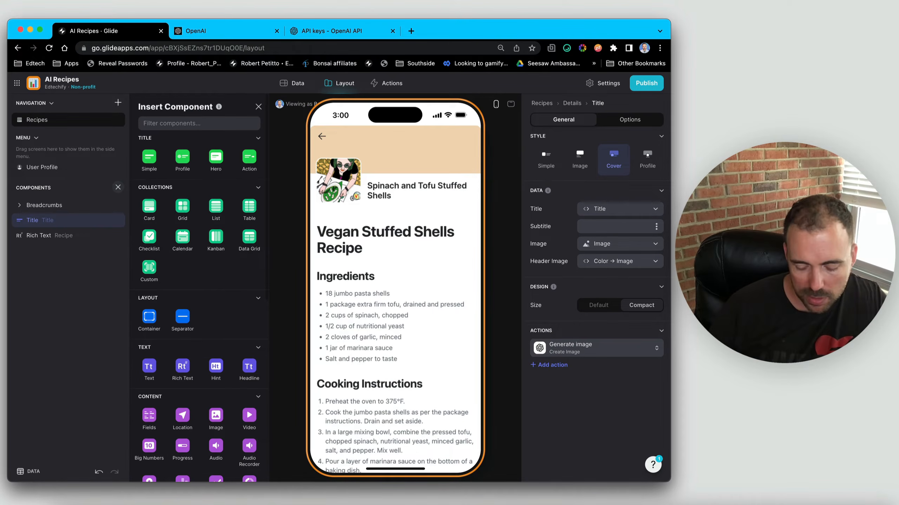
{"action": "type", "text": "hin"}
{"action": "left_click_drag", "start_coordinate": [153, 147], "coordinate": [61, 239]}
{"action": "left_click", "coordinate": [656, 156]}
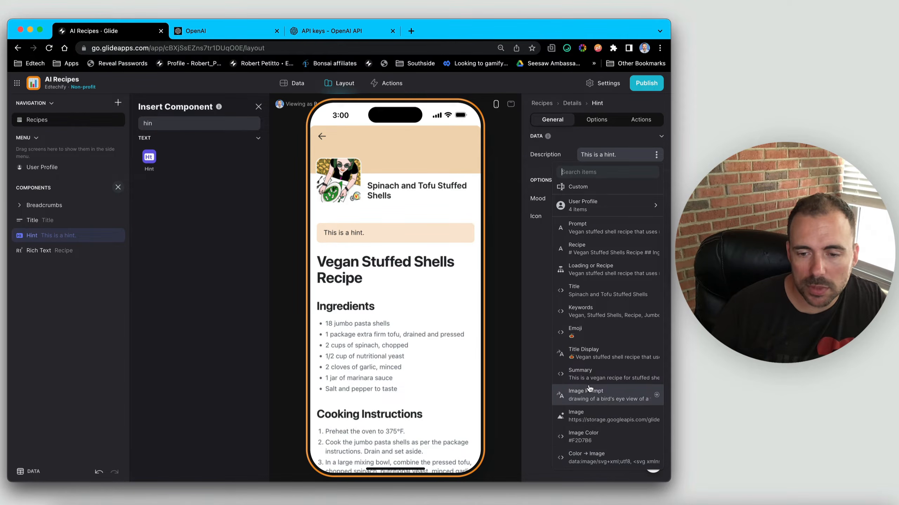
{"action": "left_click", "coordinate": [587, 376]}
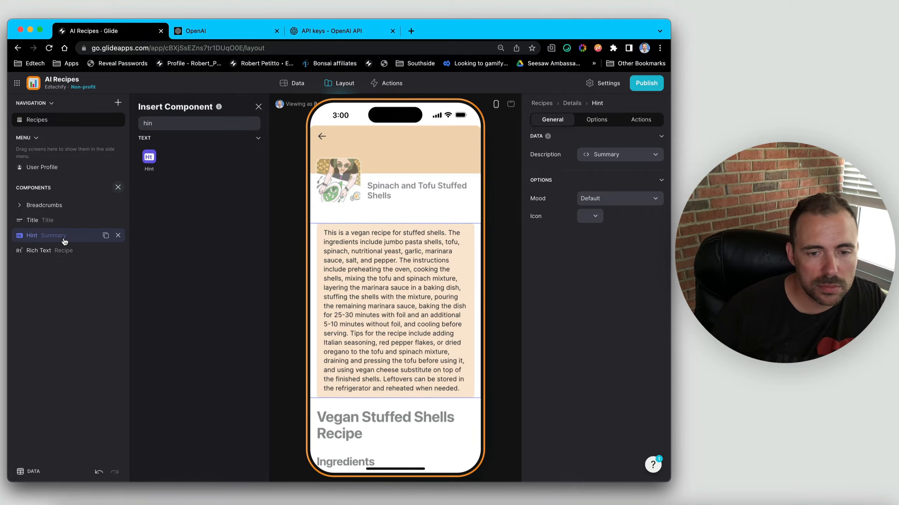
{"action": "left_click_drag", "start_coordinate": [98, 246], "coordinate": [151, 258]}
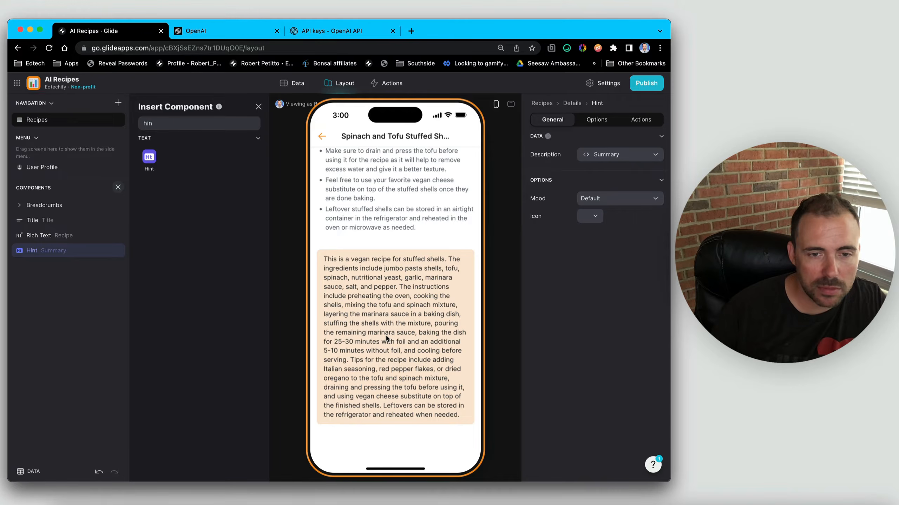
{"action": "scroll", "coordinate": [386, 340], "scroll_direction": "up", "scroll_amount": 15}
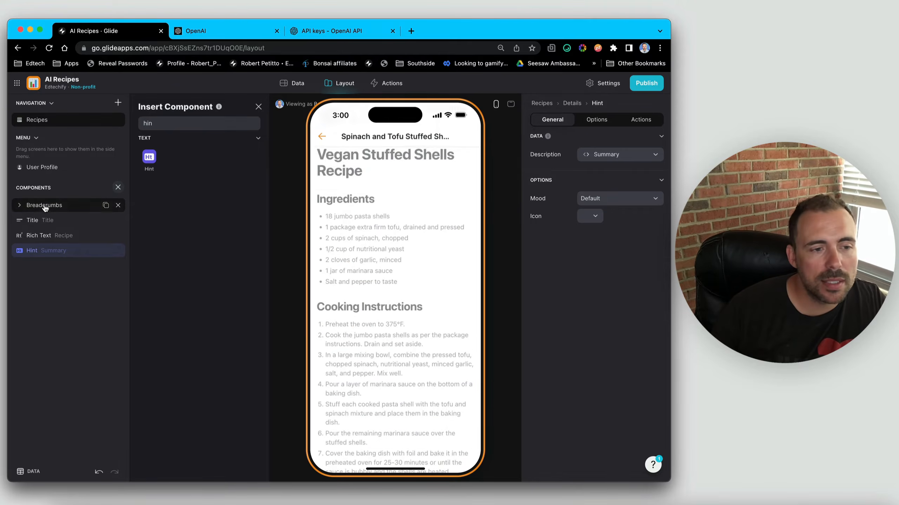
Set the title component's title to the Title Display column
{"action": "left_click", "coordinate": [62, 222]}
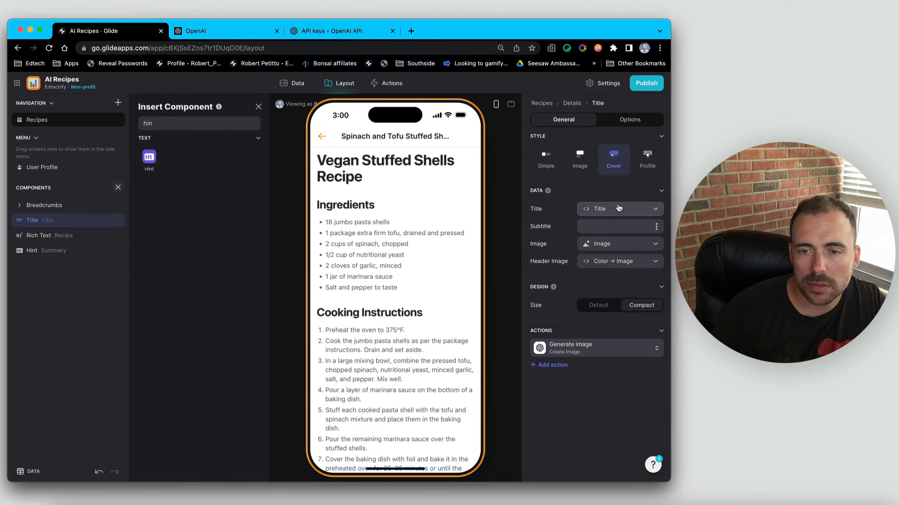
{"action": "left_click", "coordinate": [643, 210]}
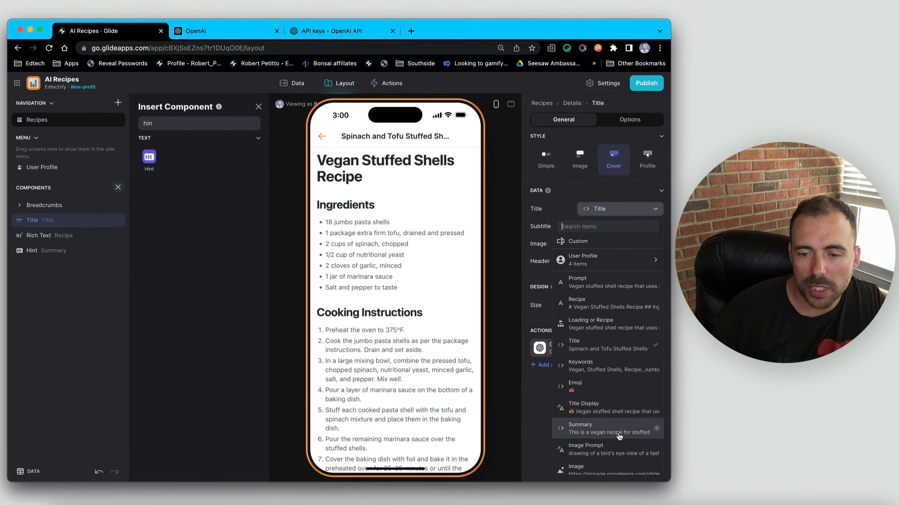
{"action": "left_click", "coordinate": [608, 408]}
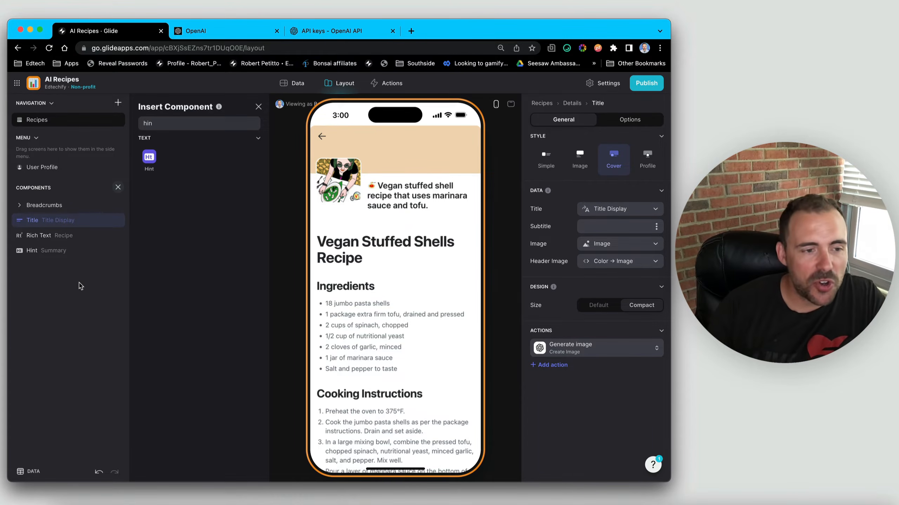
Try a second action on the title component labelled "Get answers about this recipe" and clear the label again
{"action": "left_click", "coordinate": [552, 365]}
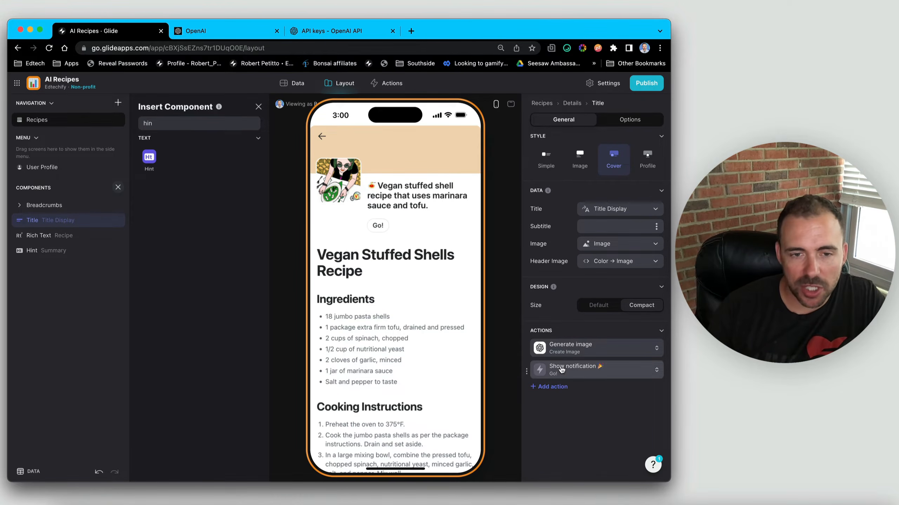
{"action": "left_click", "coordinate": [562, 369]}
{"action": "left_click_drag", "start_coordinate": [581, 250], "coordinate": [558, 250]}
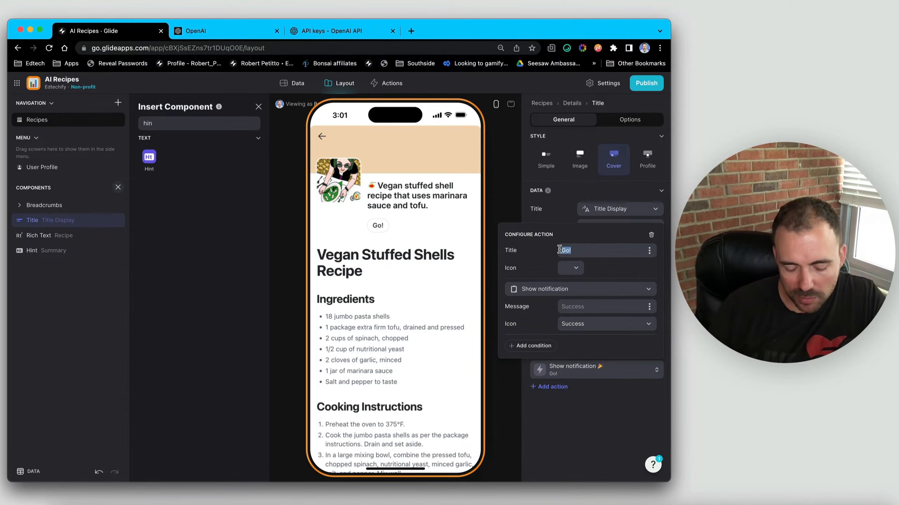
{"action": "type", "text": "A"}
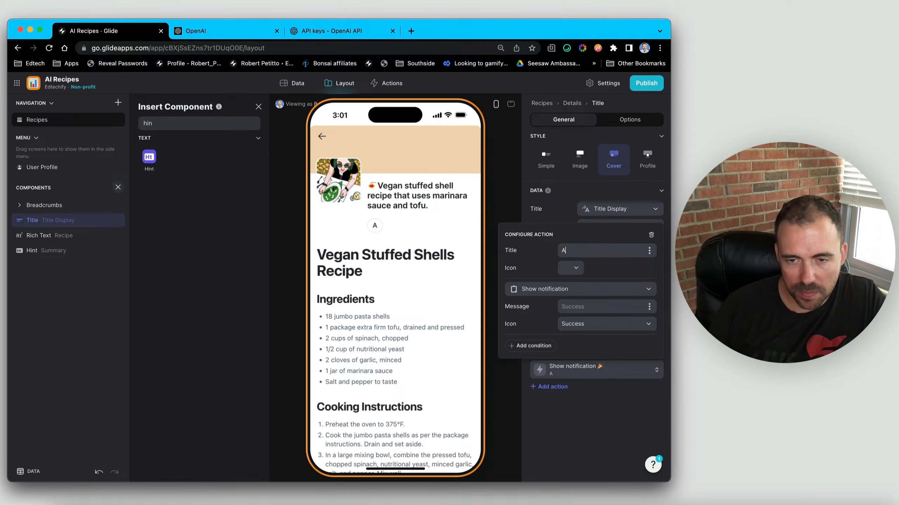
{"action": "type", "text": "Get answ"}
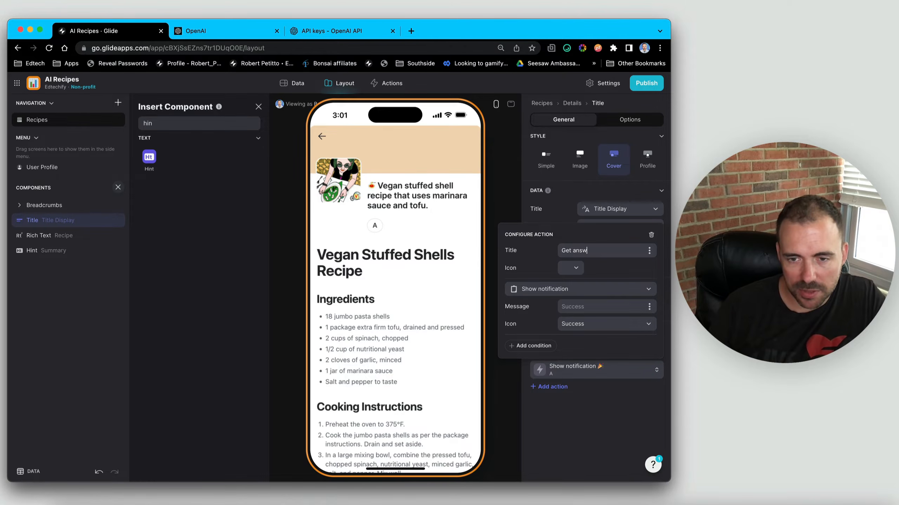
{"action": "type", "text": "ers about this recipe"}
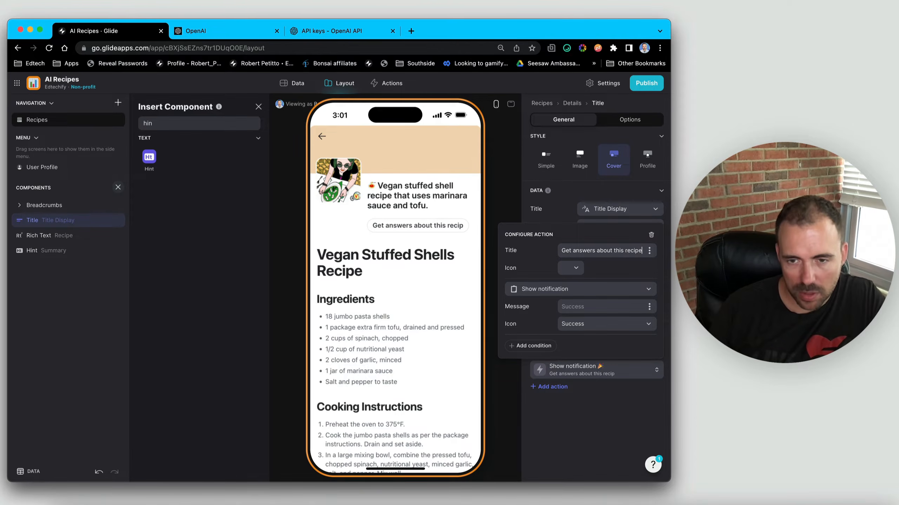
{"action": "key", "text": "super+a"}
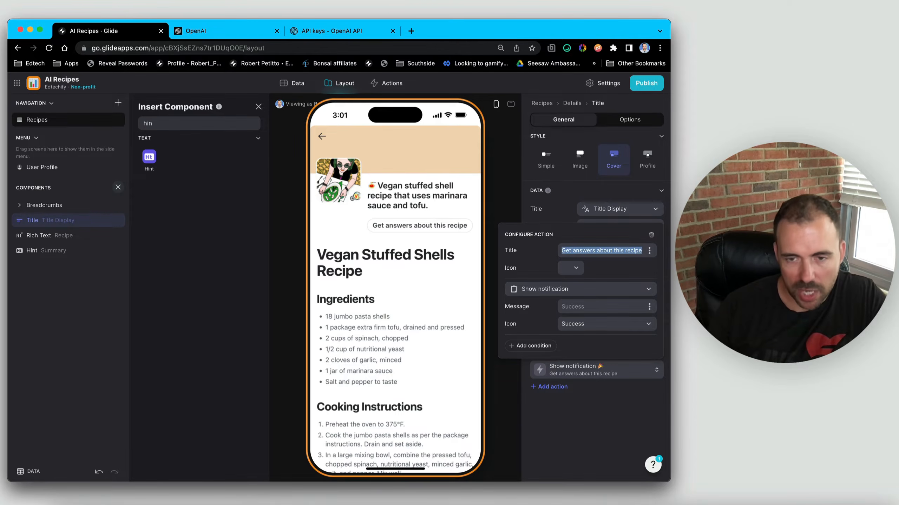
{"action": "key", "text": "BackSpace"}
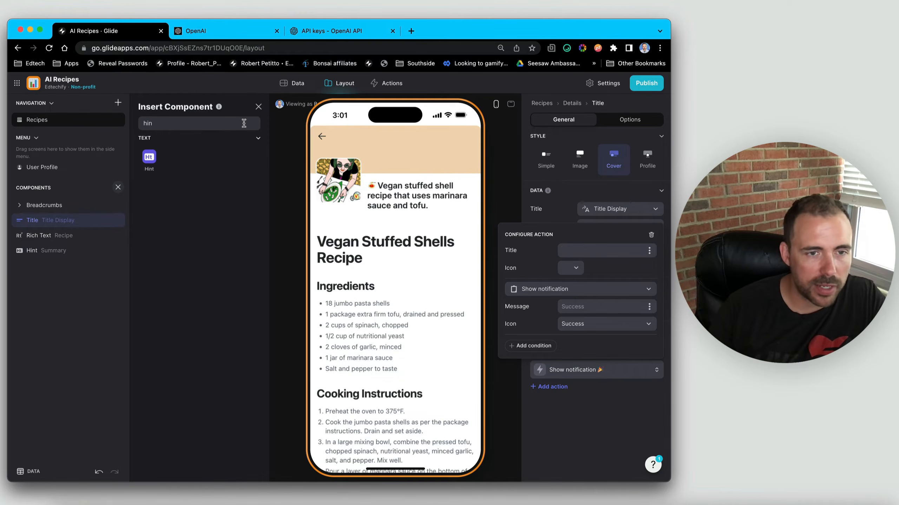
Find the Button component and insert it between the Title and Rich Text components
{"action": "left_click", "coordinate": [227, 122]}
{"action": "key", "text": "BackSpace"}
{"action": "key", "text": "BackSpace"}
{"action": "key", "text": "BackSpace"}
{"action": "type", "text": "button"}
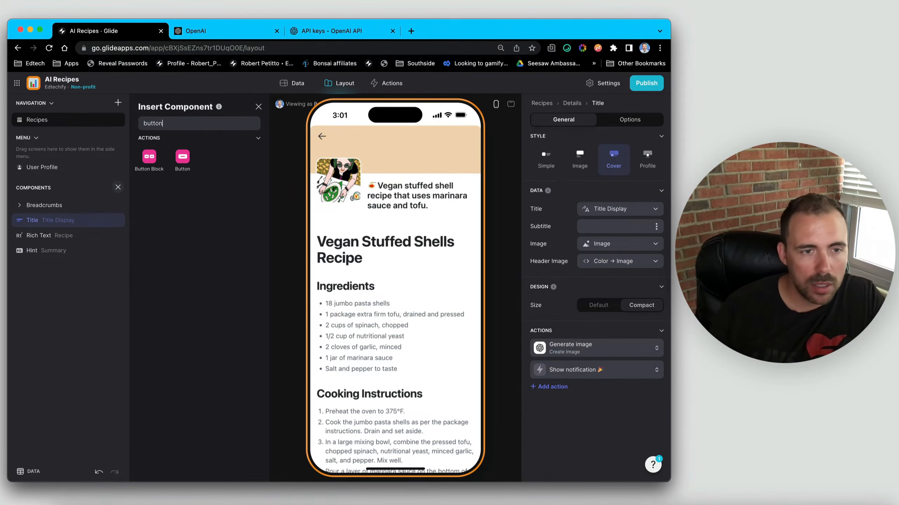
{"action": "left_click_drag", "start_coordinate": [183, 158], "coordinate": [87, 235]}
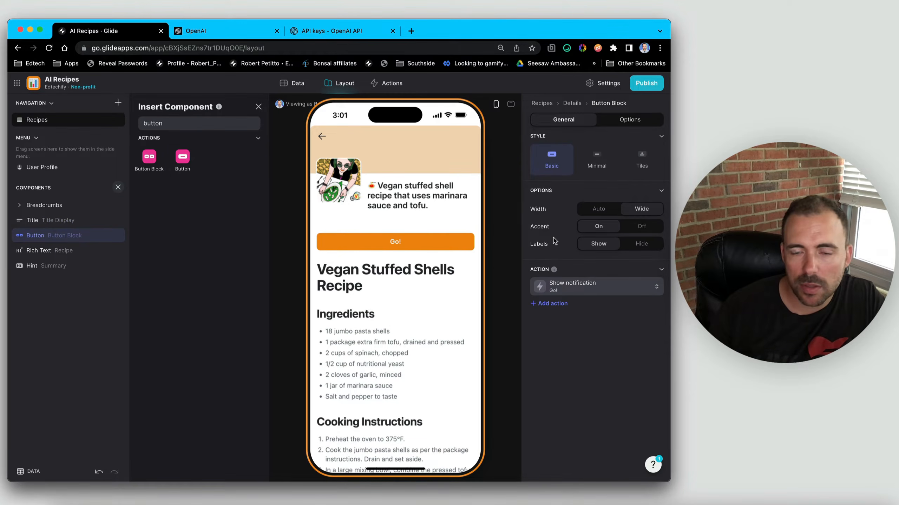
Try the Tiles and Minimal styles on the new button and return it to Basic
{"action": "left_click", "coordinate": [642, 159]}
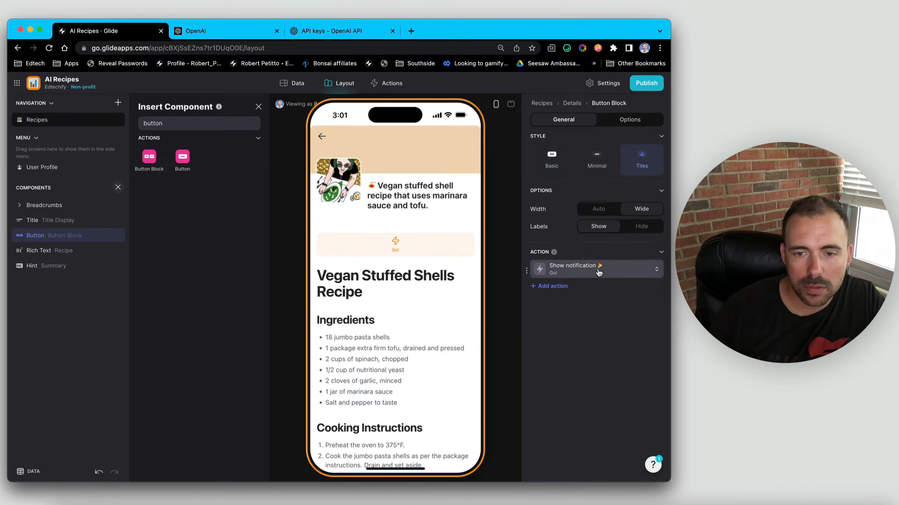
{"action": "left_click", "coordinate": [594, 165]}
{"action": "left_click", "coordinate": [552, 159]}
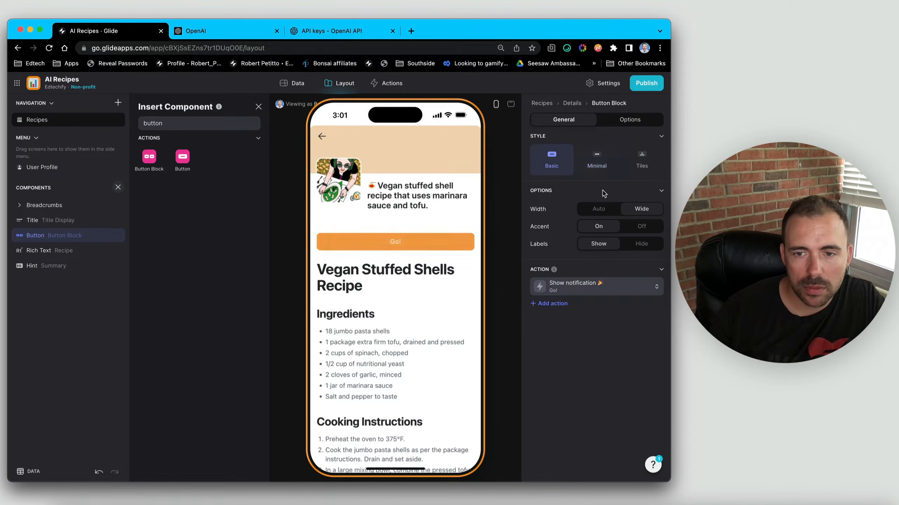
Label the button "Get answers about this recipe" and give it the speech bubble icon with text lines
{"action": "left_click", "coordinate": [584, 286]}
{"action": "type", "text": "Get answers about this recipe"}
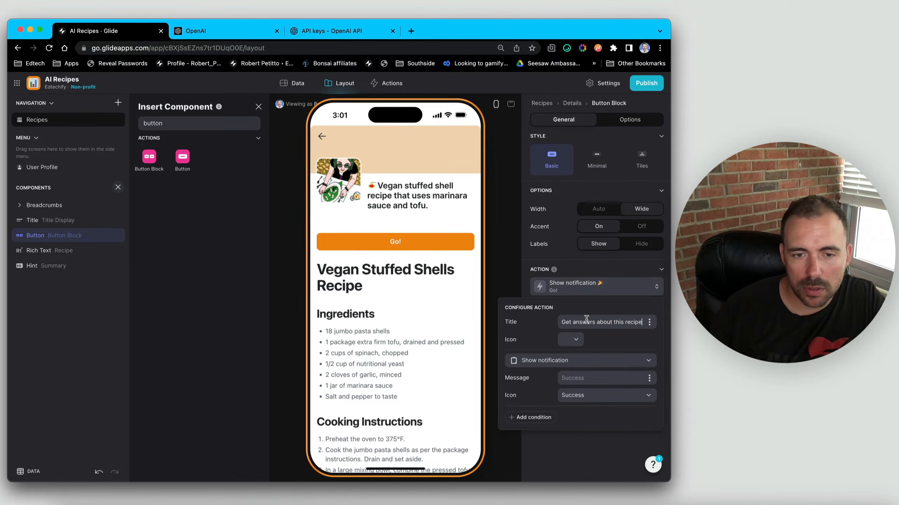
{"action": "left_click", "coordinate": [571, 340]}
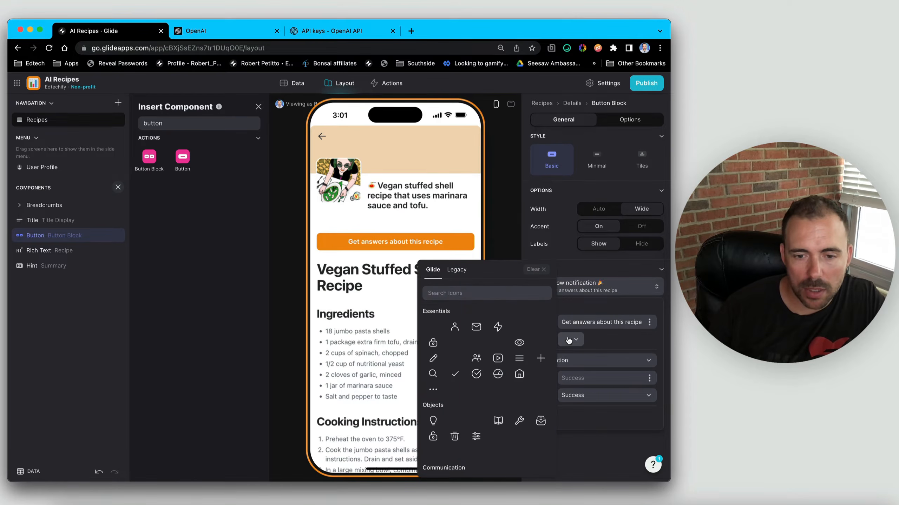
{"action": "scroll", "coordinate": [485, 390], "scroll_direction": "down", "scroll_amount": 3}
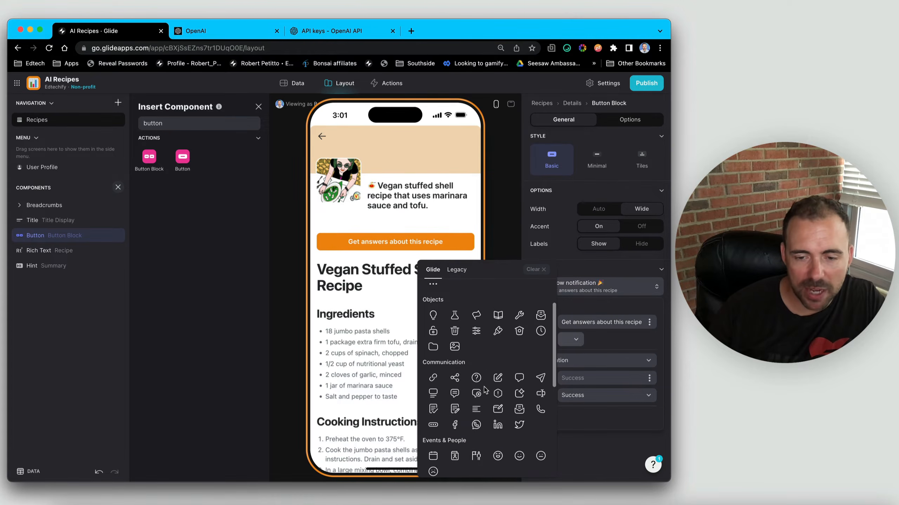
{"action": "left_click", "coordinate": [457, 394]}
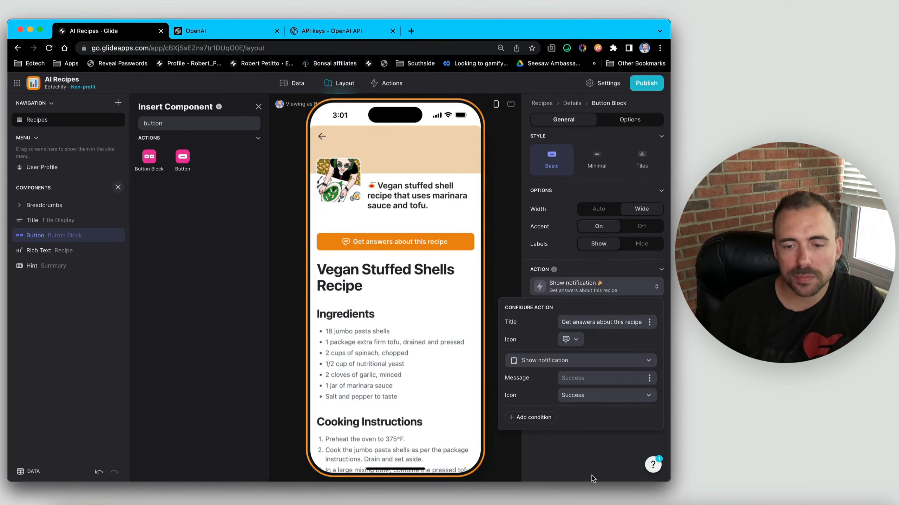
{"action": "left_click", "coordinate": [562, 459]}
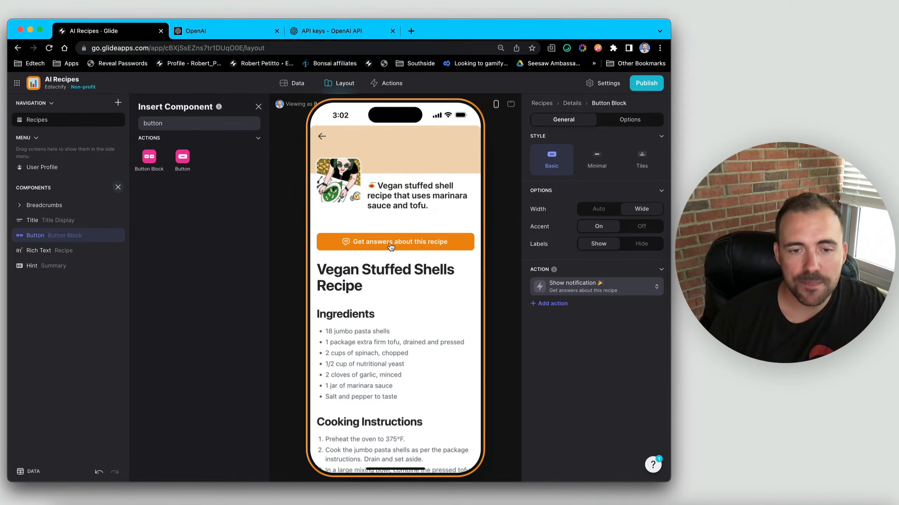
Change the button's action to Show new screen for this item, with Slide In as the target
{"action": "left_click", "coordinate": [578, 289]}
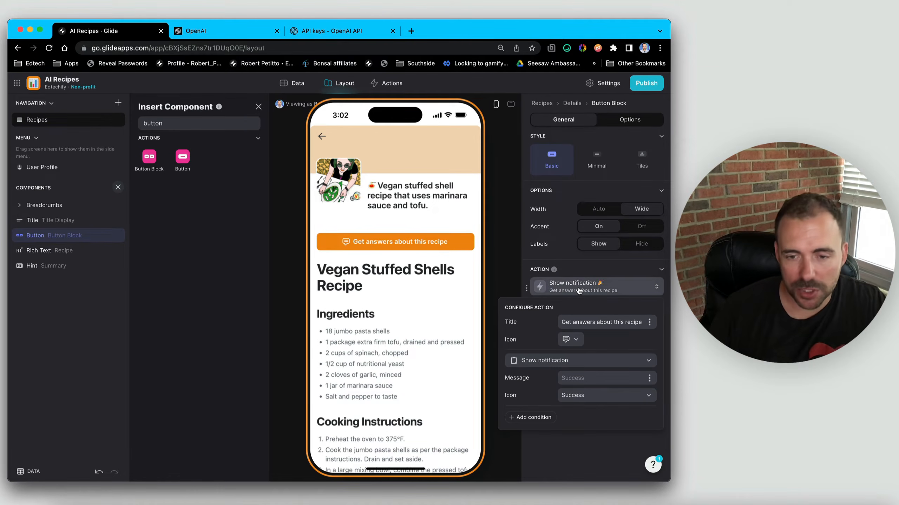
{"action": "left_click", "coordinate": [578, 360]}
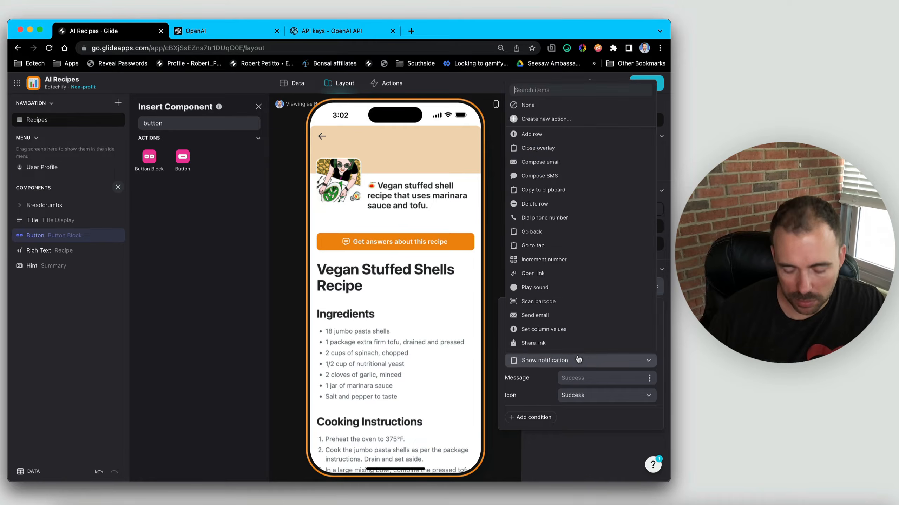
{"action": "type", "text": "new"}
{"action": "left_click", "coordinate": [545, 407]}
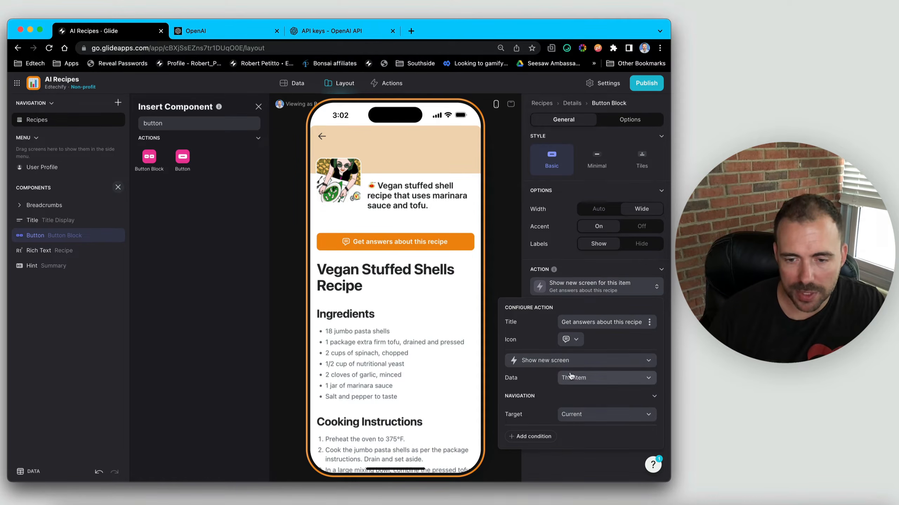
{"action": "left_click", "coordinate": [573, 415]}
{"action": "left_click", "coordinate": [574, 399]}
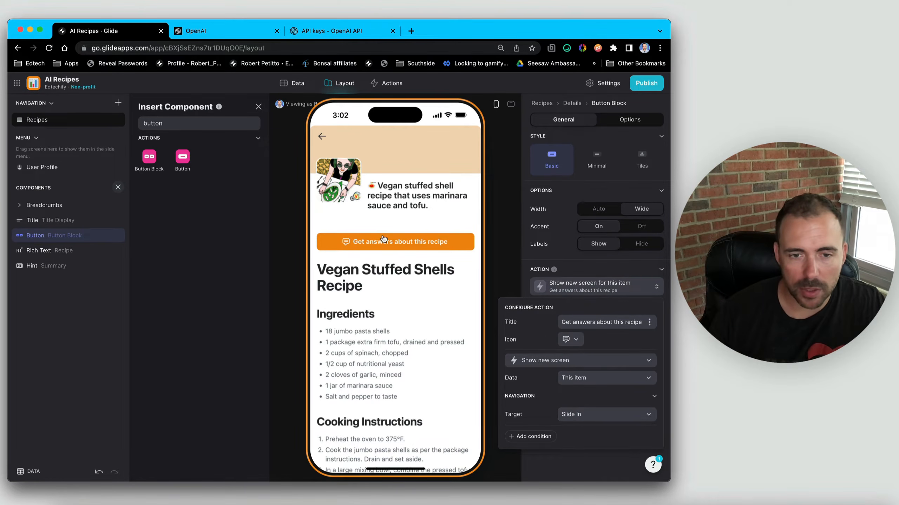
Open the button's new screen in the preview and delete its Fields and Title components
{"action": "left_click", "coordinate": [382, 240]}
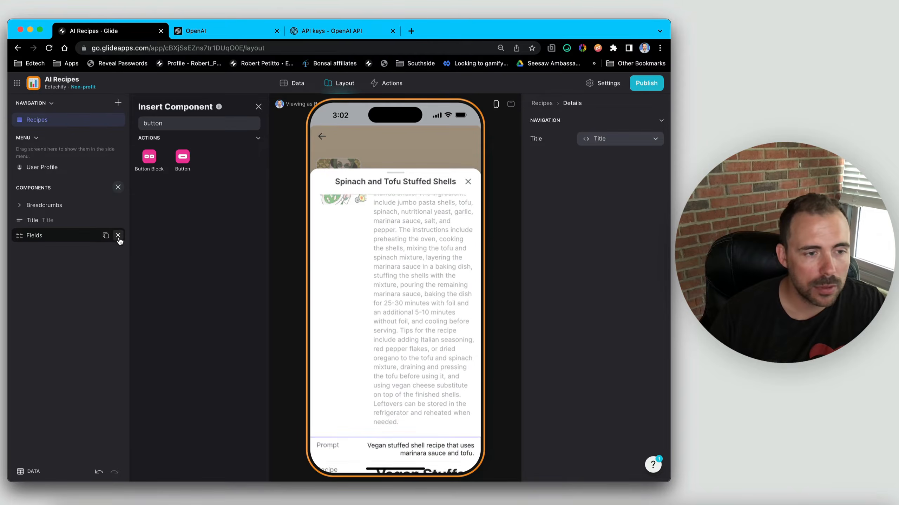
{"action": "left_click", "coordinate": [117, 236]}
{"action": "left_click", "coordinate": [117, 220]}
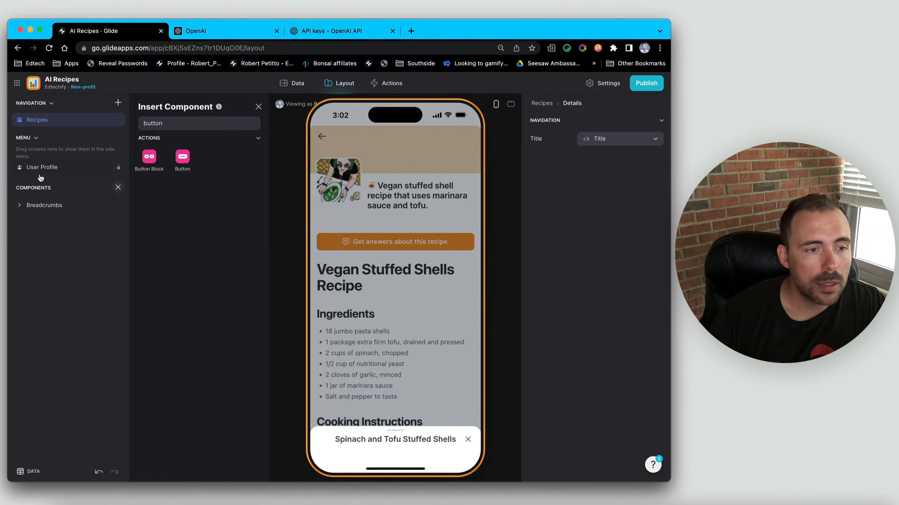
Add a Form Container component to the emptied slide-in screen
{"action": "double_click", "coordinate": [171, 124]}
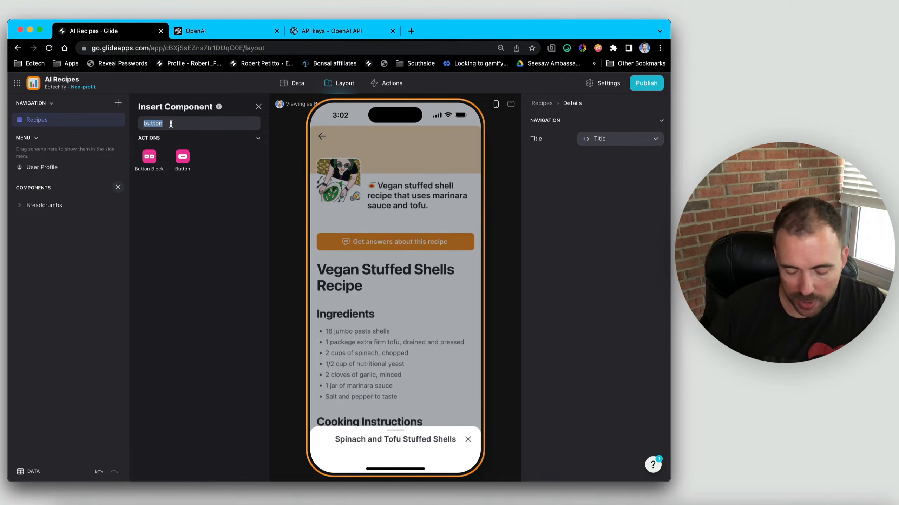
{"action": "type", "text": "form"}
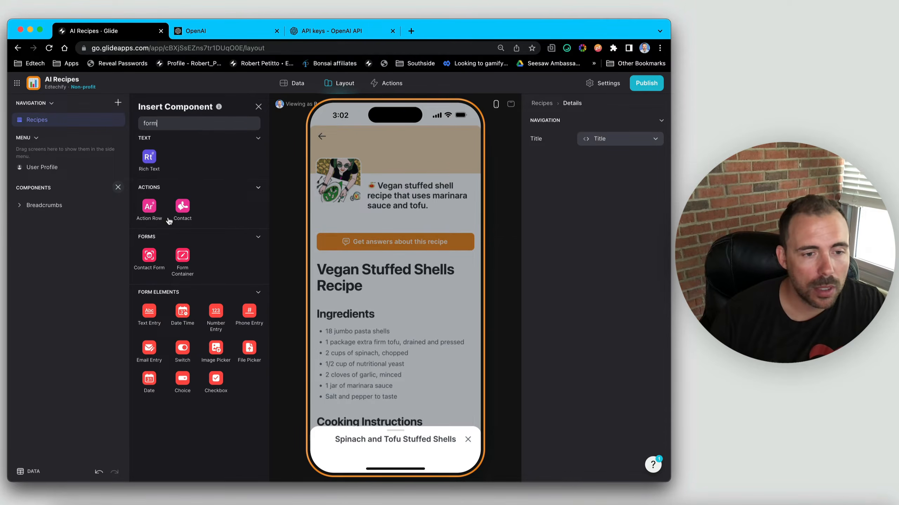
{"action": "left_click", "coordinate": [184, 256]}
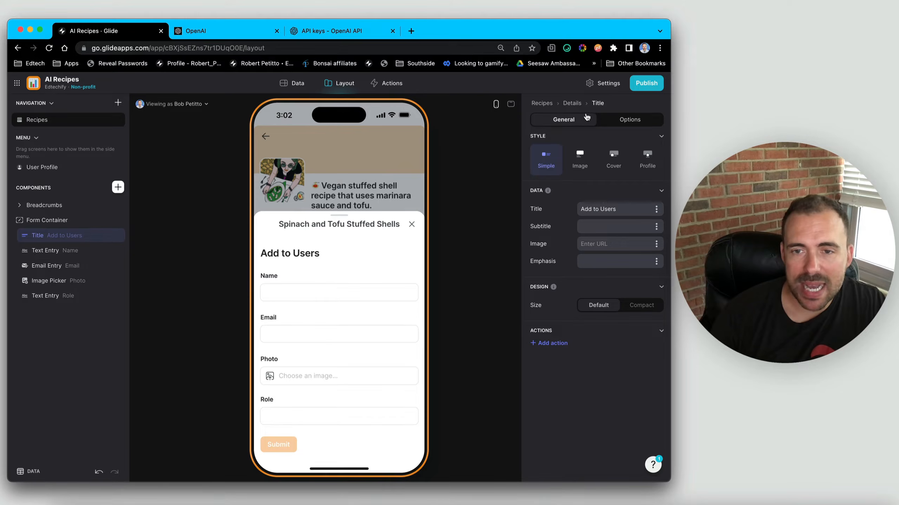
Set the Form Container's after-submit action to OpenAI's Send message to ChatGPT (with history)
{"action": "left_click", "coordinate": [46, 220]}
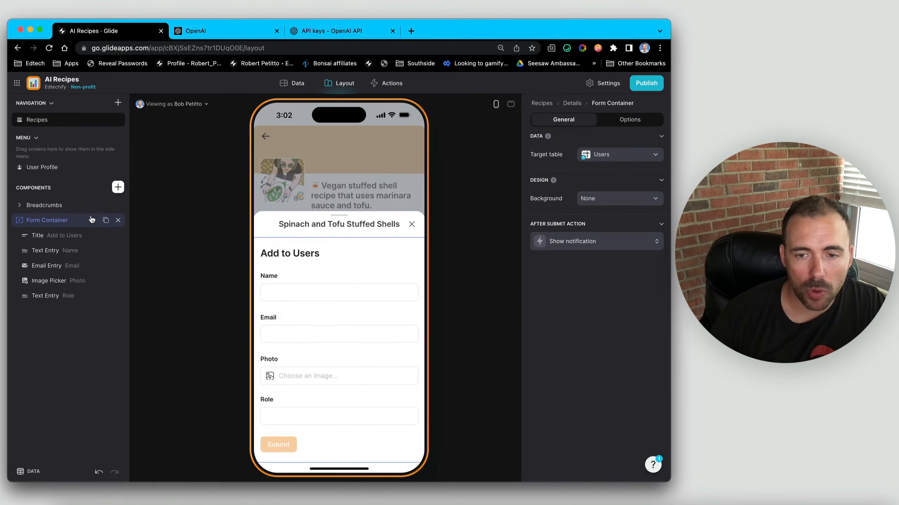
{"action": "left_click", "coordinate": [585, 244]}
{"action": "left_click", "coordinate": [575, 279]}
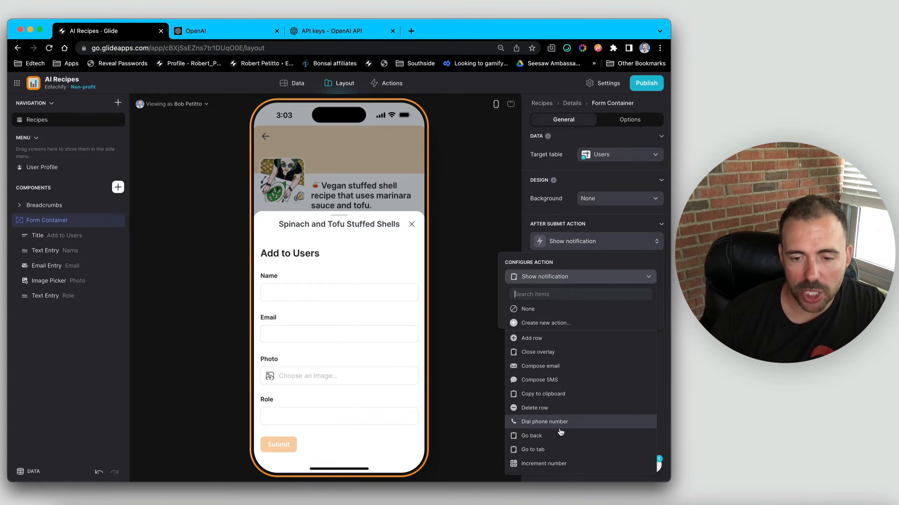
{"action": "scroll", "coordinate": [560, 432], "scroll_direction": "down", "scroll_amount": 10}
{"action": "mouse_move", "coordinate": [537, 328]}
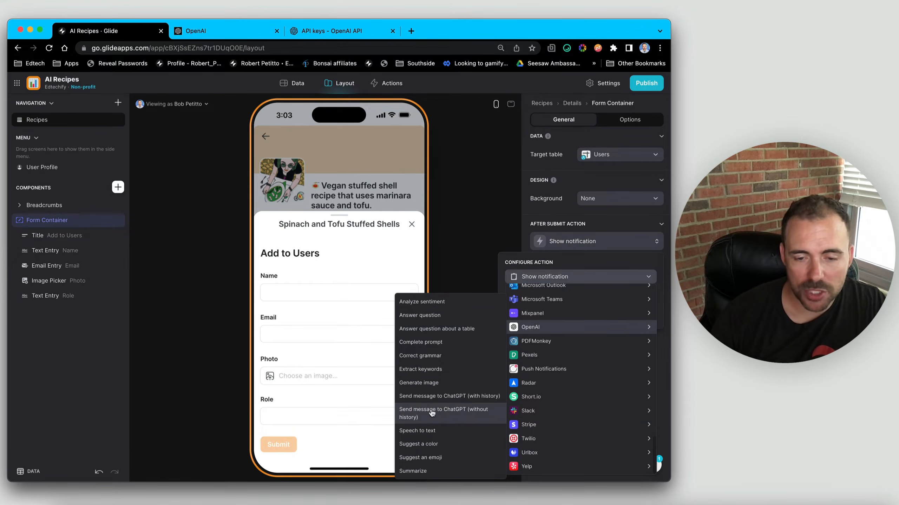
{"action": "left_click", "coordinate": [480, 396]}
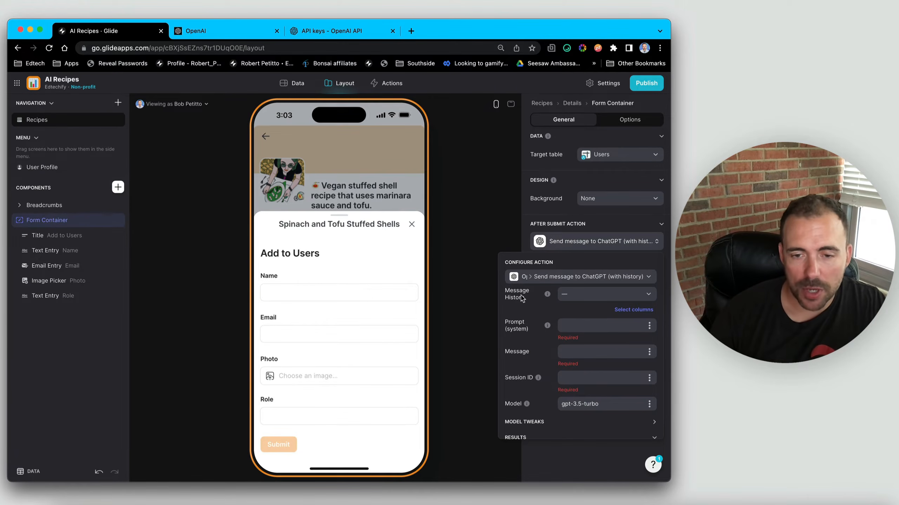
Capture the Message History help text as a floating screenshot, then enlarge it and park it clear of the form preview and action settings
{"action": "mouse_move", "coordinate": [547, 296]}
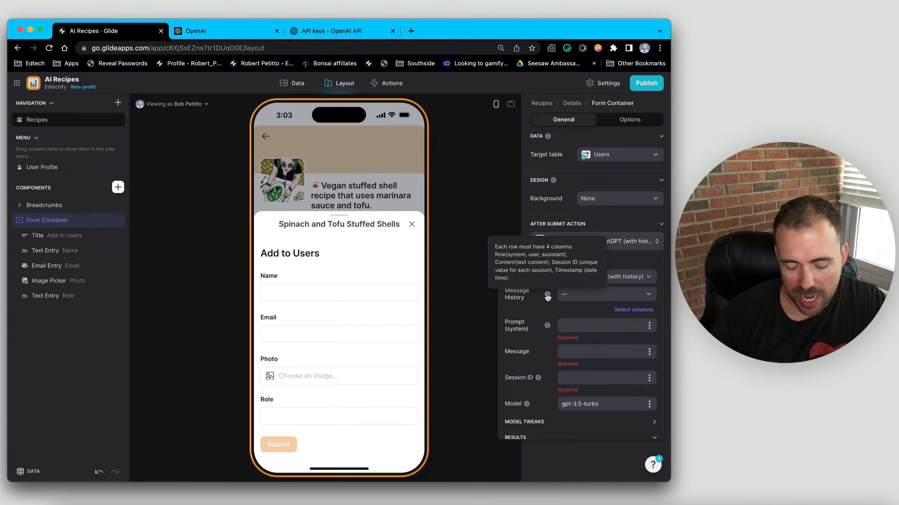
{"action": "key", "text": "super+shift+4"}
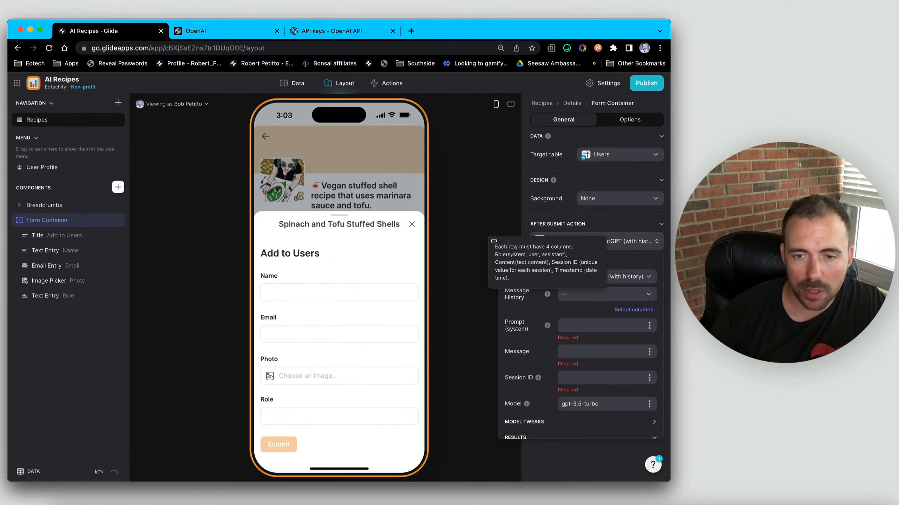
{"action": "left_click_drag", "start_coordinate": [491, 240], "coordinate": [597, 283]}
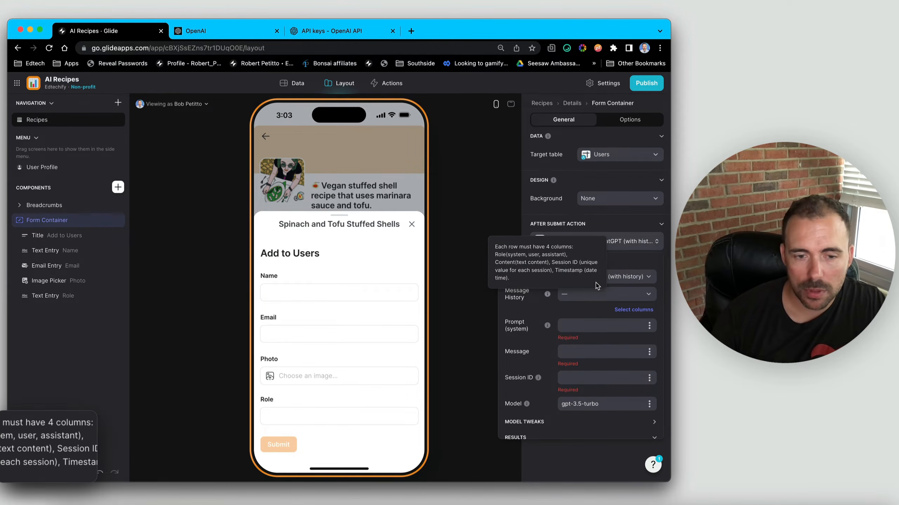
{"action": "left_click", "coordinate": [89, 418]}
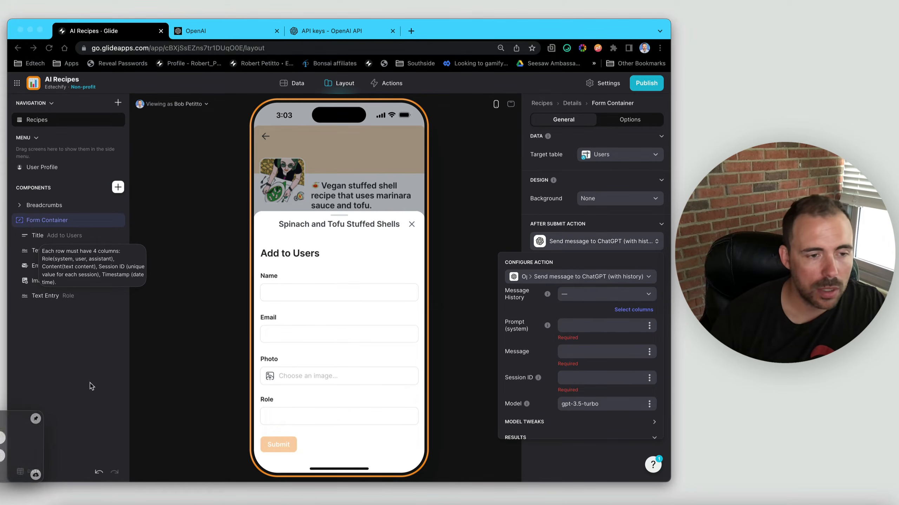
{"action": "left_click", "coordinate": [251, 418]}
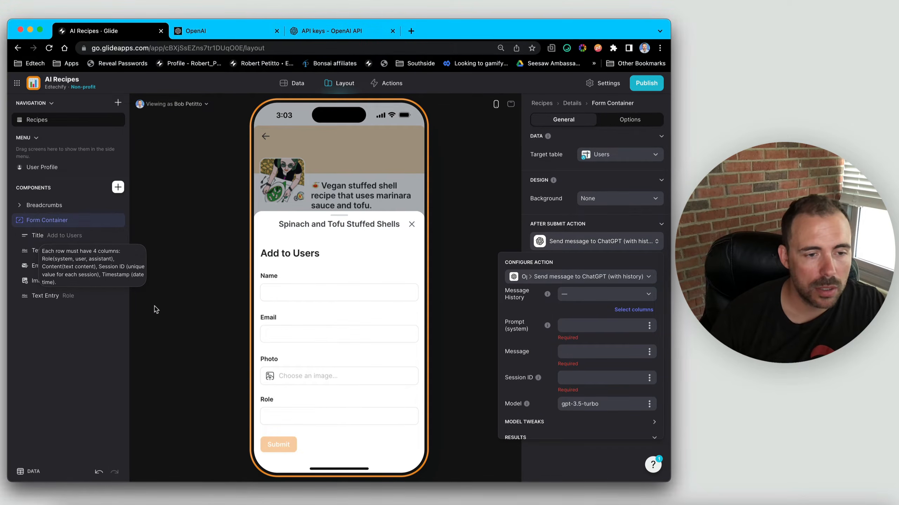
{"action": "left_click_drag", "start_coordinate": [142, 292], "coordinate": [233, 356]}
{"action": "left_click_drag", "start_coordinate": [194, 300], "coordinate": [187, 376]}
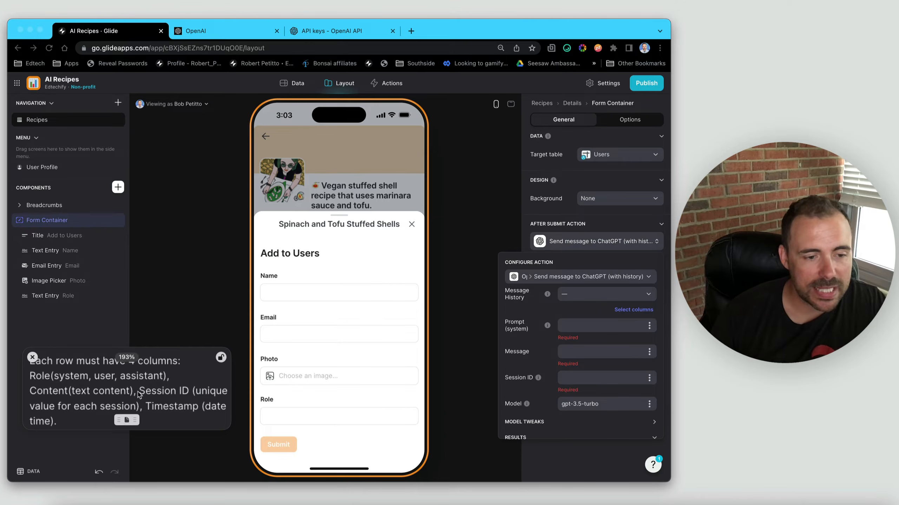
Create a new Glide table in the data editor and name it Chat History
{"action": "left_click", "coordinate": [296, 83]}
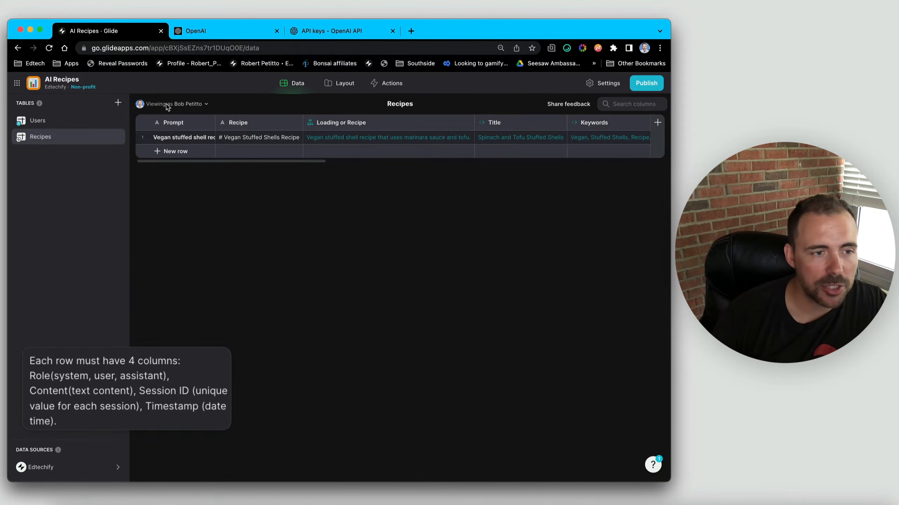
{"action": "left_click", "coordinate": [118, 103]}
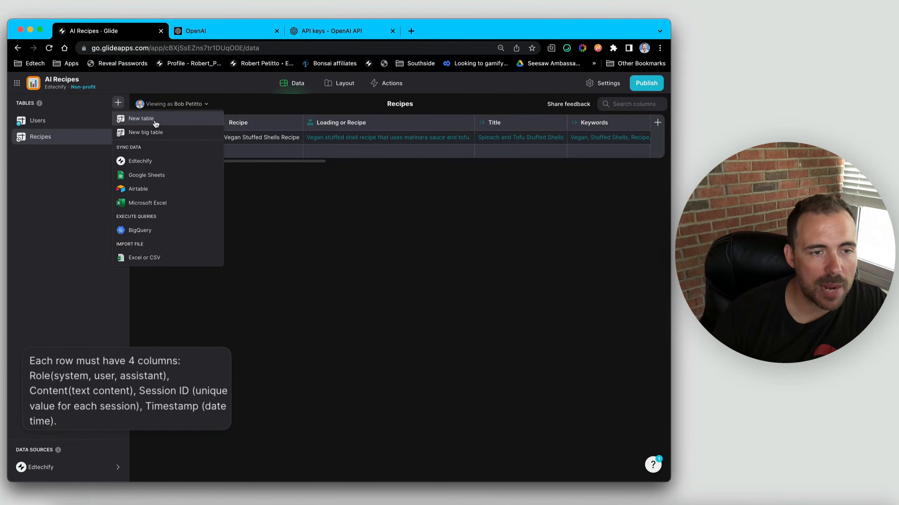
{"action": "left_click", "coordinate": [155, 119]}
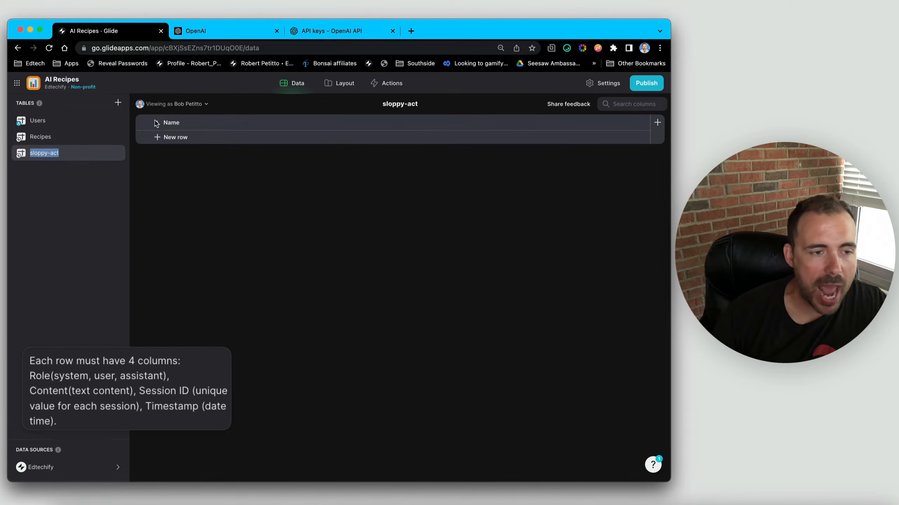
{"action": "type", "text": "Chat "}
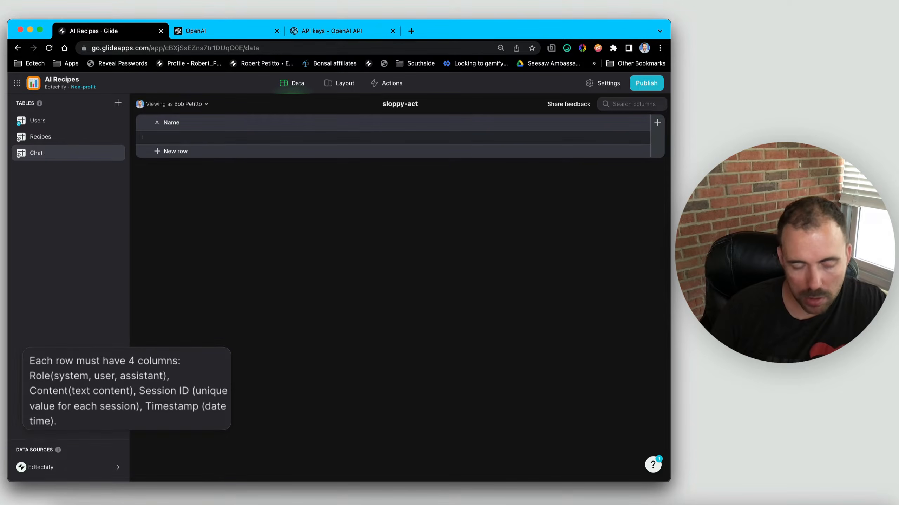
{"action": "type", "text": "History"}
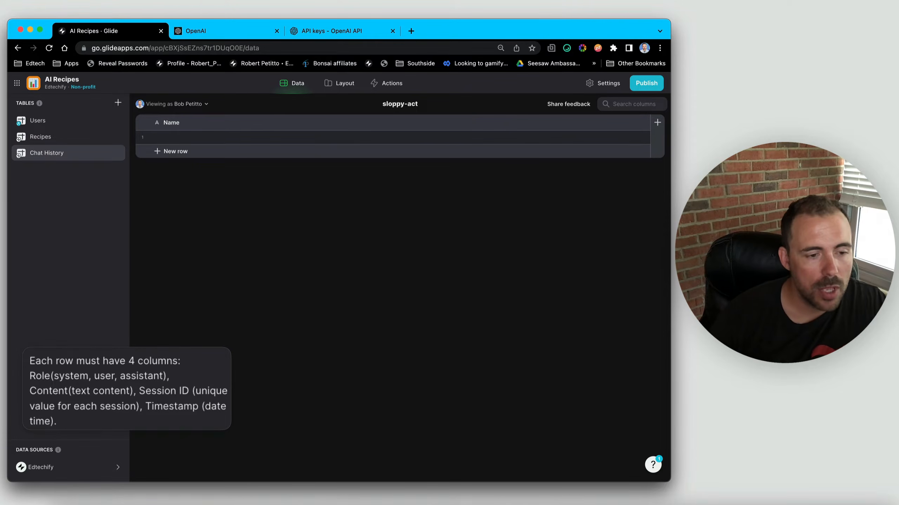
Rename the Chat History table's Name column to Role
{"action": "left_click", "coordinate": [202, 124]}
{"action": "type", "text": "Role"}
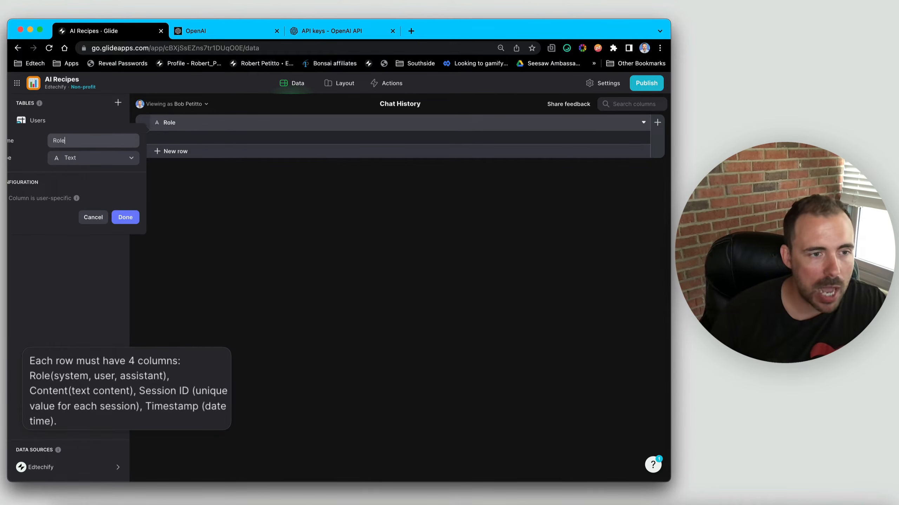
{"action": "left_click", "coordinate": [127, 217]}
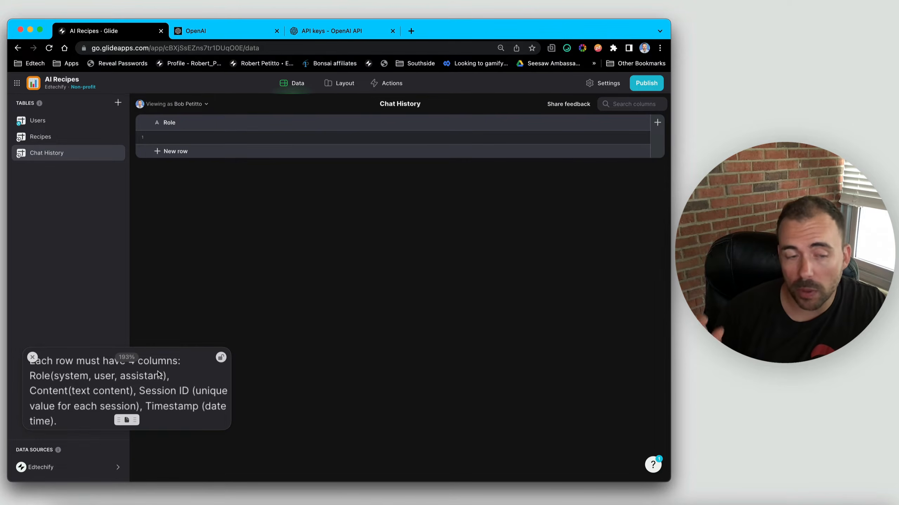
Add two text columns named Content and Session ID to the Chat History table
{"action": "left_click", "coordinate": [658, 123]}
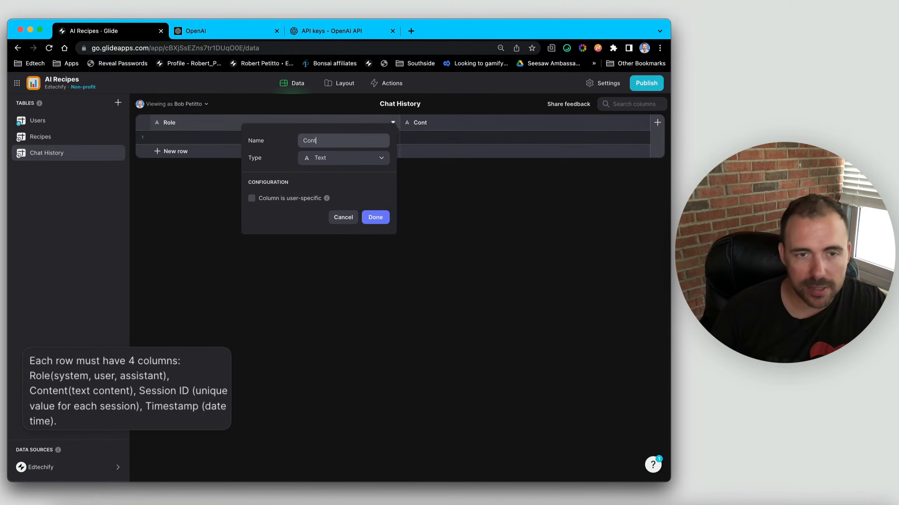
{"action": "type", "text": "ent"}
{"action": "left_click", "coordinate": [375, 216]}
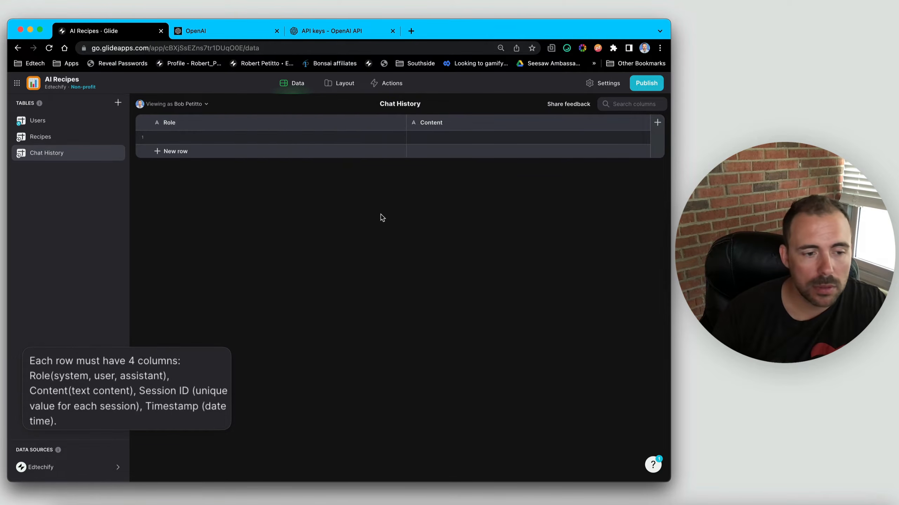
{"action": "left_click", "coordinate": [657, 123]}
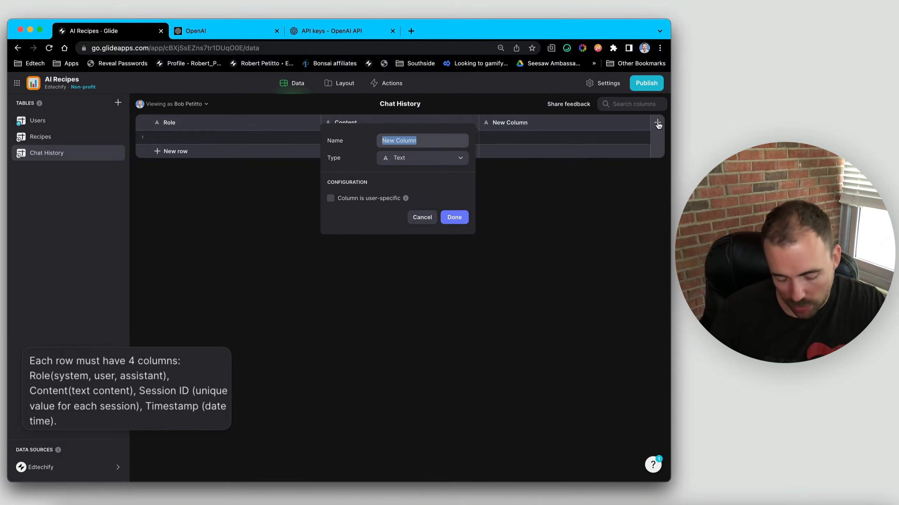
{"action": "type", "text": "Session ID"}
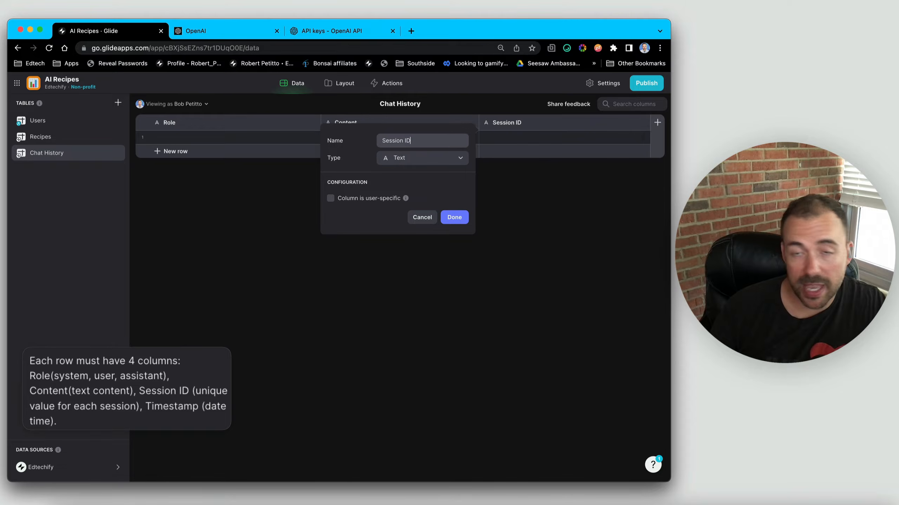
{"action": "left_click", "coordinate": [456, 219]}
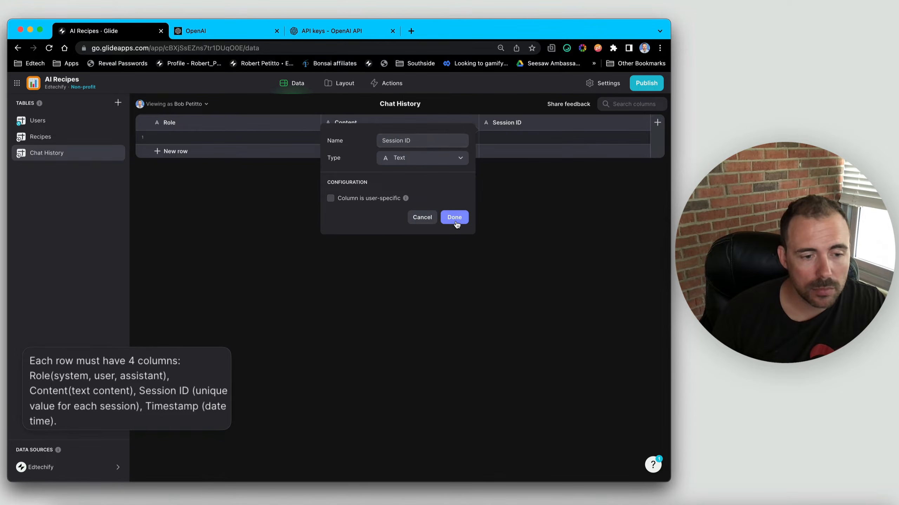
Add a Timestamp column of type Date & Time to the Chat History table
{"action": "left_click", "coordinate": [658, 123]}
{"action": "type", "text": "Timest"}
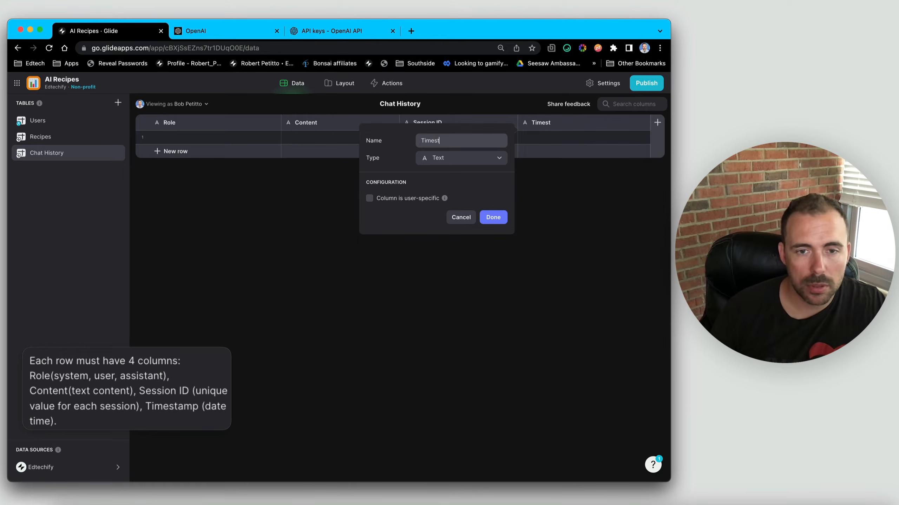
{"action": "type", "text": "amp"}
{"action": "left_click", "coordinate": [483, 158]}
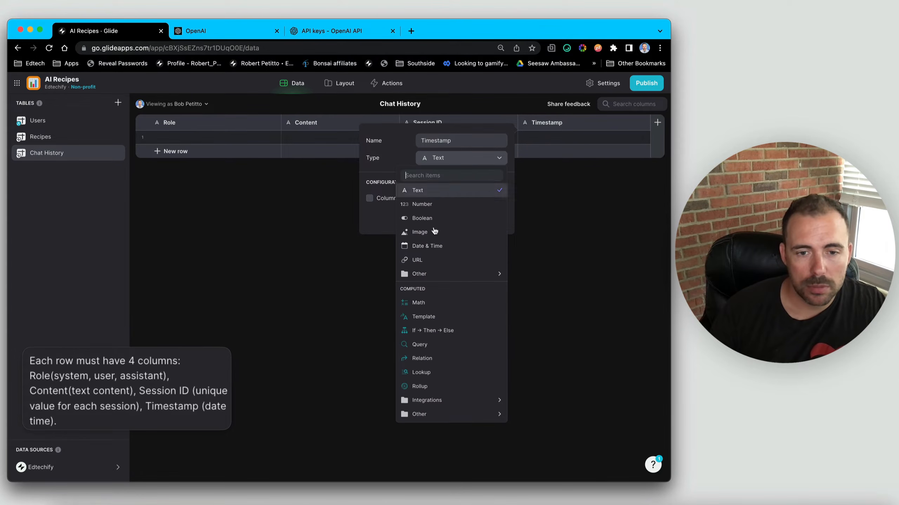
{"action": "left_click", "coordinate": [425, 250]}
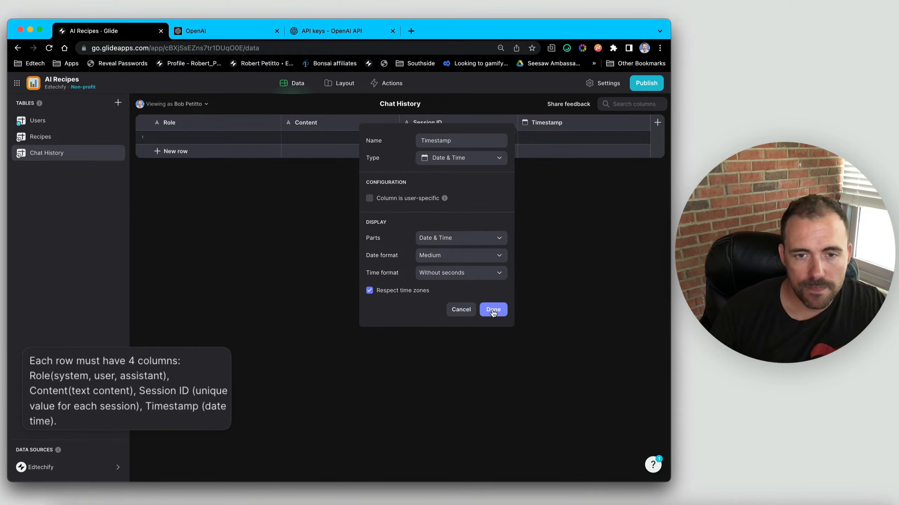
{"action": "left_click", "coordinate": [493, 310]}
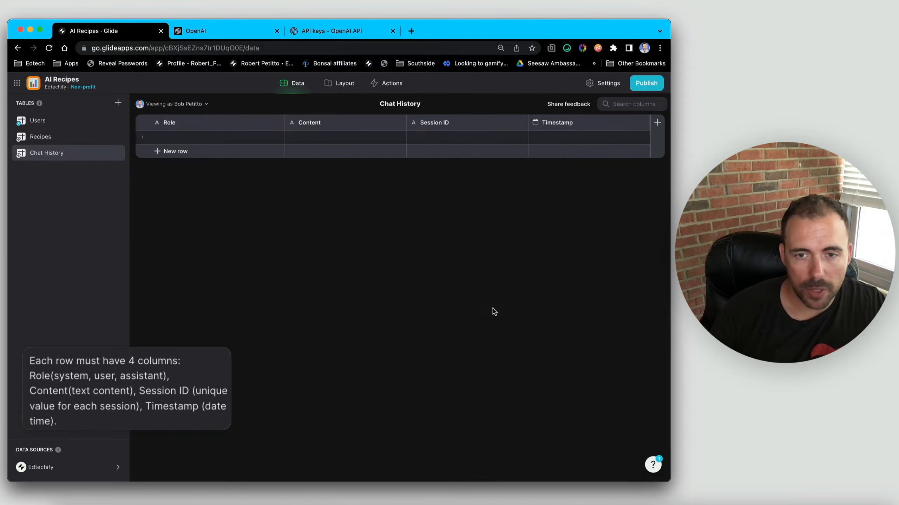
{"action": "left_click", "coordinate": [428, 136]}
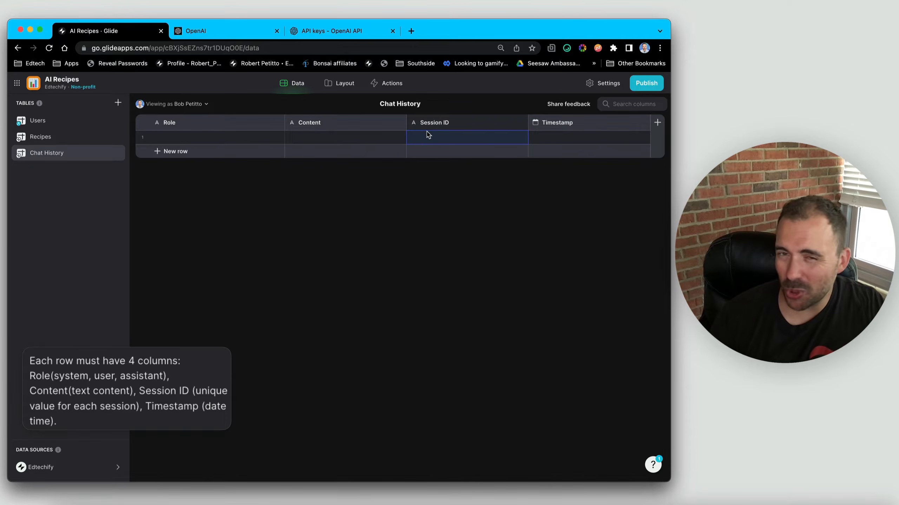
Add a Row ID column to the Users table
{"action": "left_click", "coordinate": [27, 124]}
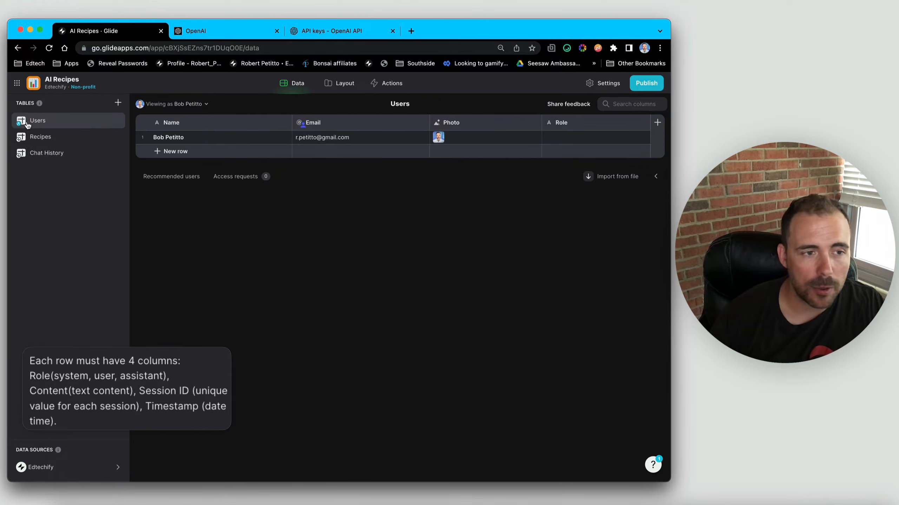
{"action": "left_click", "coordinate": [658, 123]}
{"action": "left_click", "coordinate": [442, 156]}
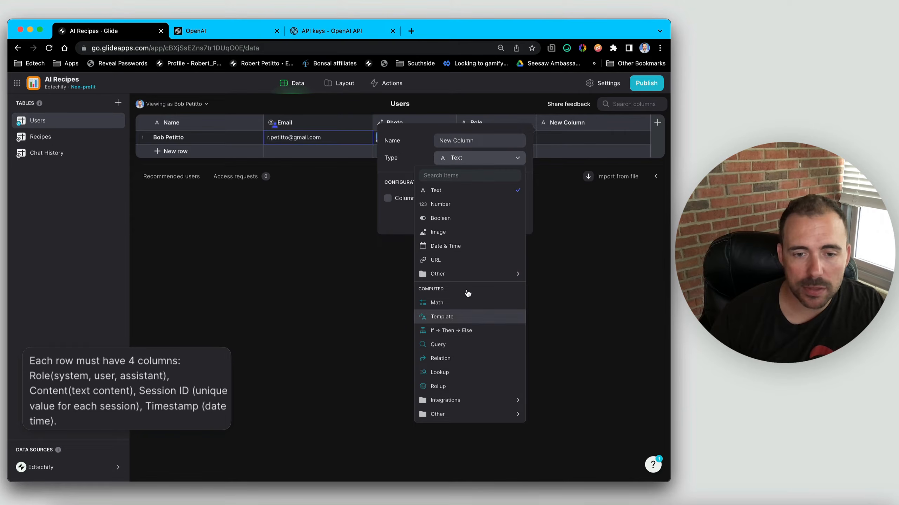
{"action": "mouse_move", "coordinate": [467, 276]}
{"action": "left_click", "coordinate": [574, 276]}
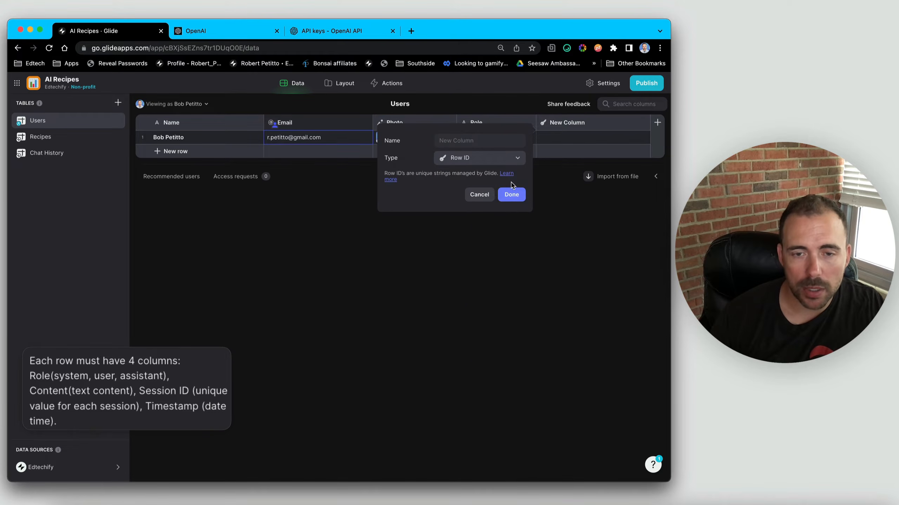
{"action": "left_click", "coordinate": [511, 196]}
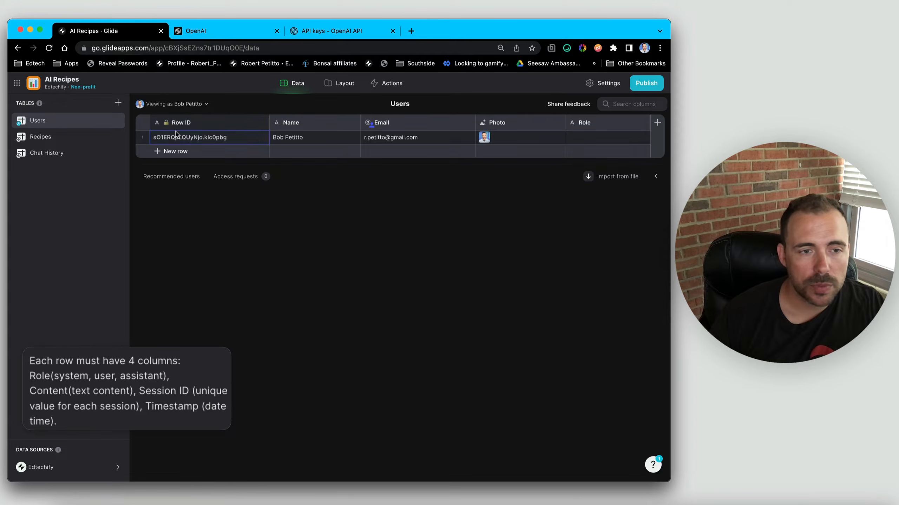
Add a Row ID column to the Recipes table
{"action": "left_click", "coordinate": [39, 137]}
{"action": "left_click", "coordinate": [657, 123]}
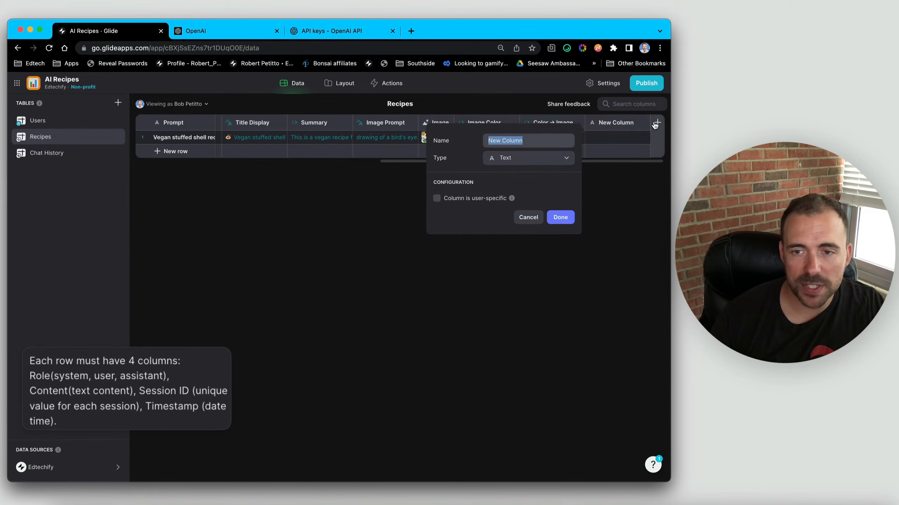
{"action": "left_click", "coordinate": [520, 160]}
{"action": "mouse_move", "coordinate": [516, 277]}
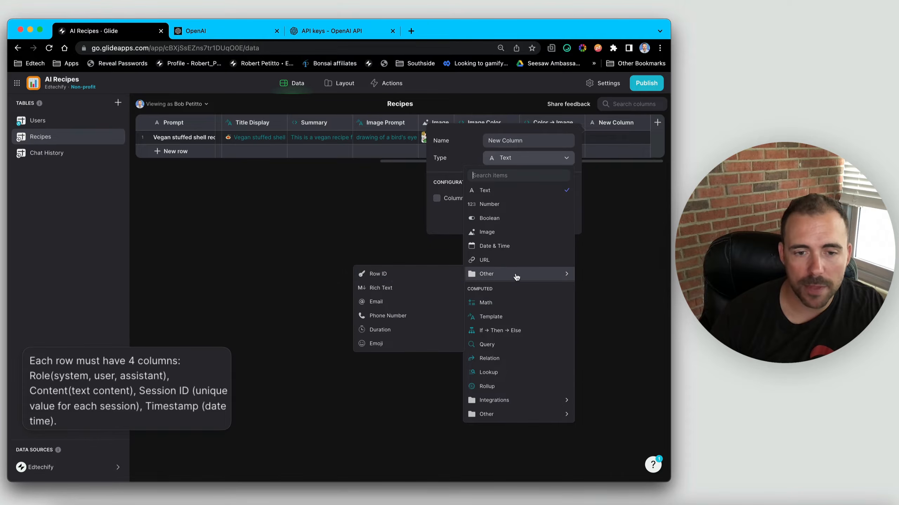
{"action": "left_click", "coordinate": [415, 277]}
{"action": "left_click", "coordinate": [559, 197]}
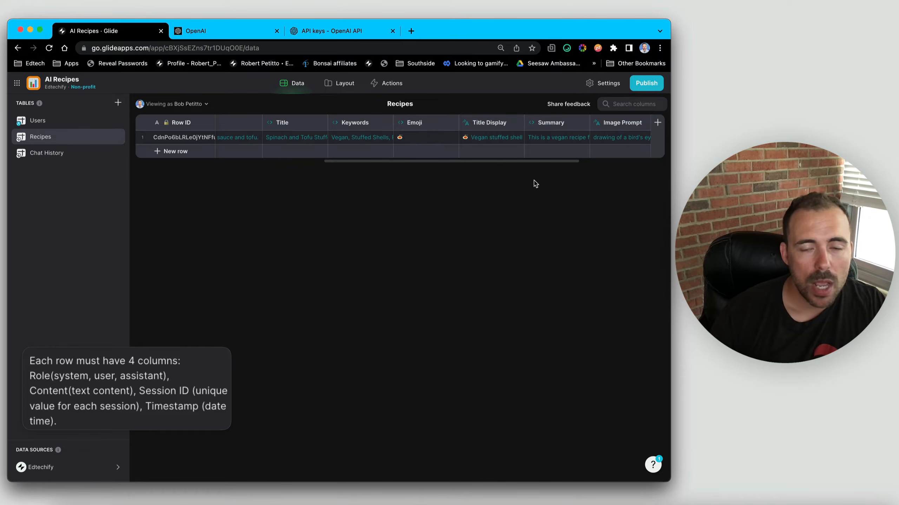
Add a UserSessionID column of type Template to the Recipes table
{"action": "left_click", "coordinate": [657, 123]}
{"action": "type", "text": "Se"}
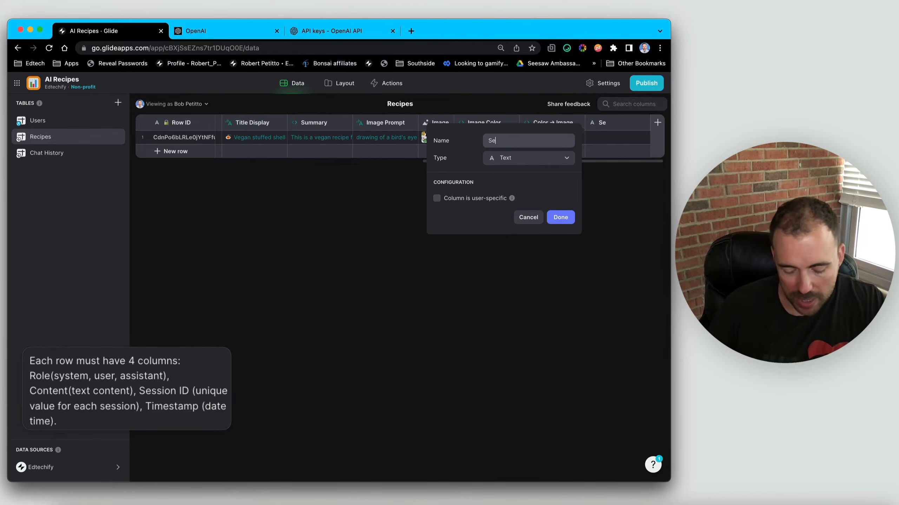
{"action": "key", "text": "BackSpace"}
{"action": "key", "text": "BackSpace"}
{"action": "key", "text": "BackSpace"}
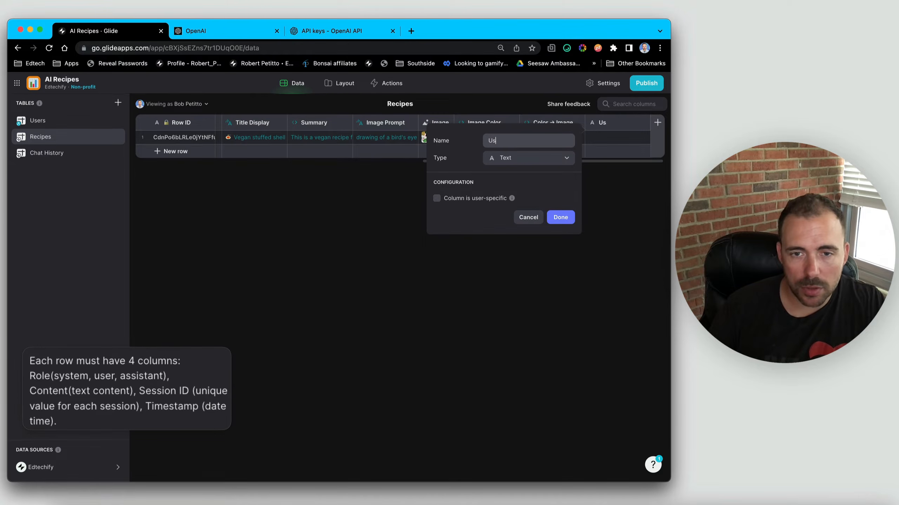
{"action": "type", "text": "UserSessio"}
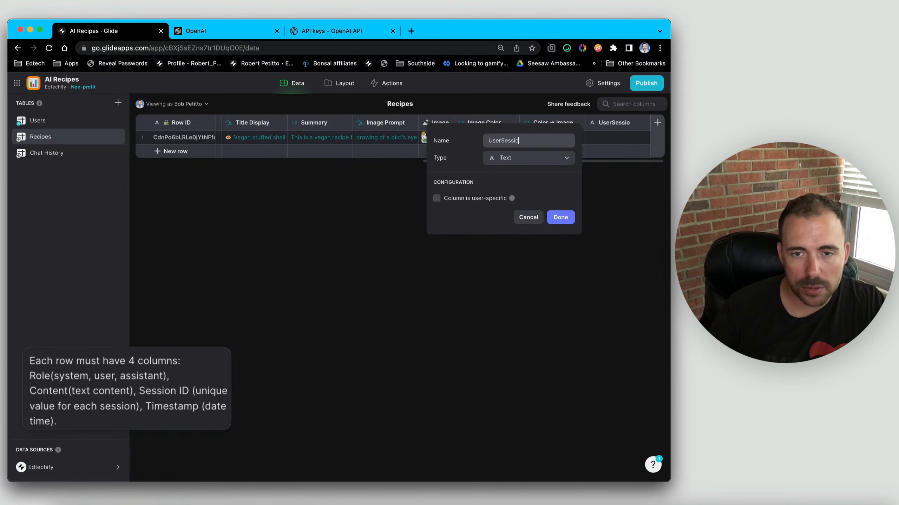
{"action": "type", "text": "nID"}
{"action": "left_click", "coordinate": [521, 161]}
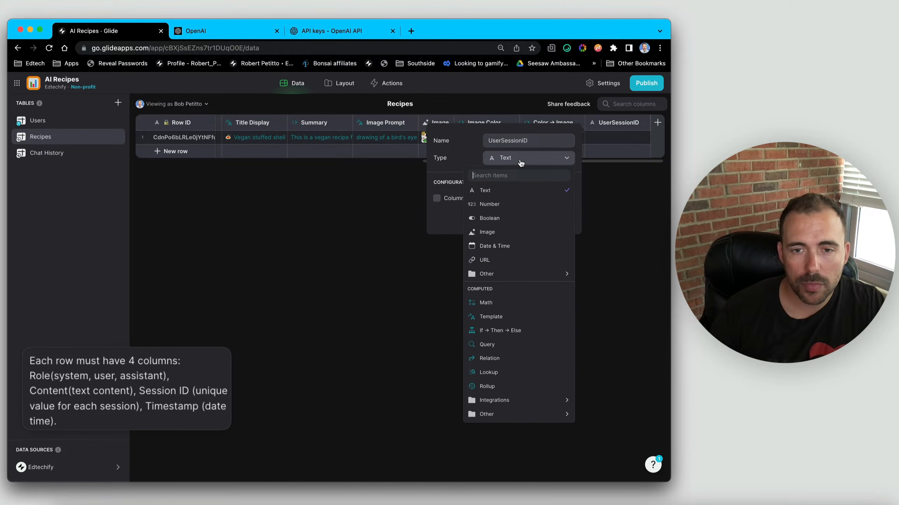
{"action": "left_click", "coordinate": [535, 317]}
Set the UserSessionID template text to 12 and add two replacement entries, one for 1 and one for 2
{"action": "left_click", "coordinate": [501, 197]}
{"action": "type", "text": "12"}
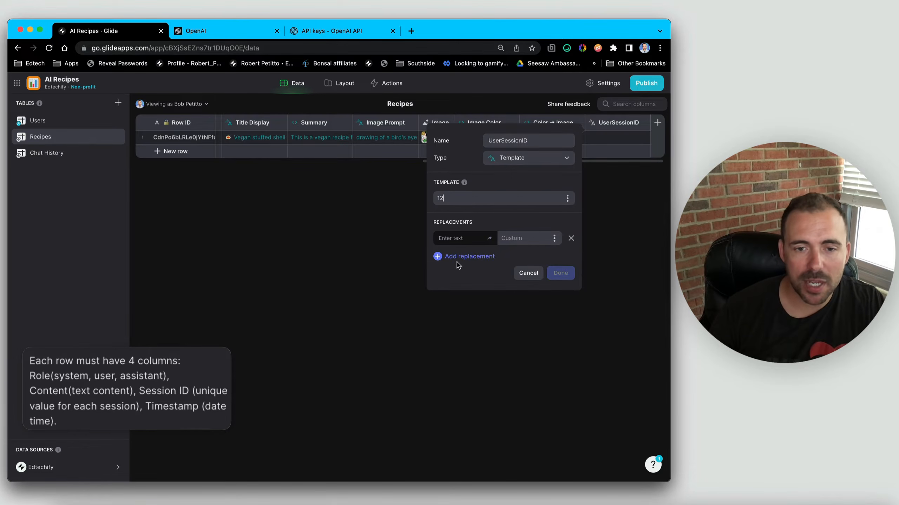
{"action": "left_click", "coordinate": [460, 258]}
{"action": "left_click", "coordinate": [460, 238]}
{"action": "type", "text": "1"}
{"action": "left_click", "coordinate": [459, 256]}
{"action": "type", "text": "2"}
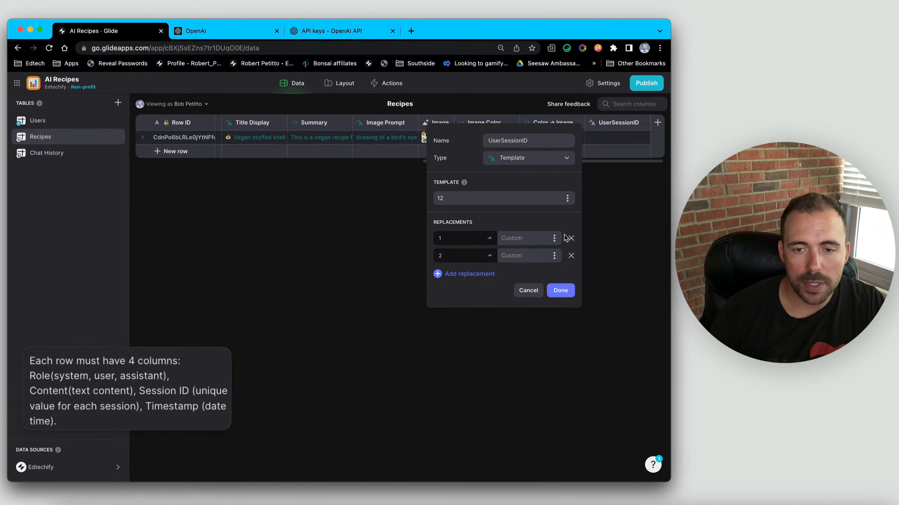
Replace 1 with the recipe's Row ID and 2 with the User Profile's Row ID, and save the UserSessionID column
{"action": "left_click", "coordinate": [554, 255]}
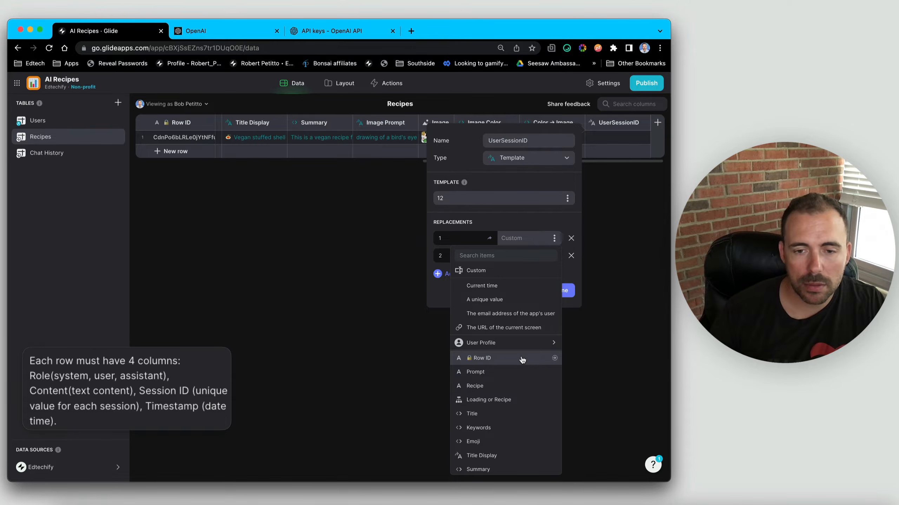
{"action": "left_click", "coordinate": [522, 360]}
{"action": "left_click", "coordinate": [554, 256]}
{"action": "mouse_move", "coordinate": [513, 367]}
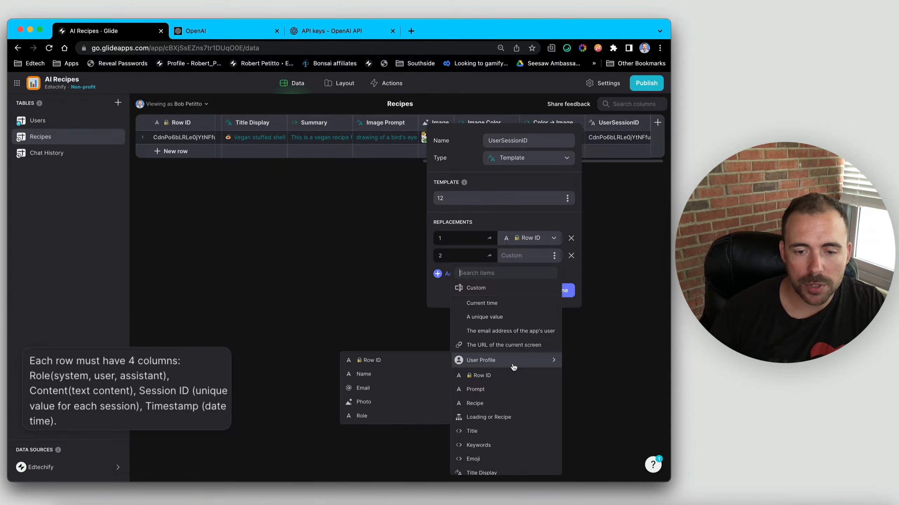
{"action": "left_click", "coordinate": [356, 365]}
{"action": "left_click", "coordinate": [564, 291]}
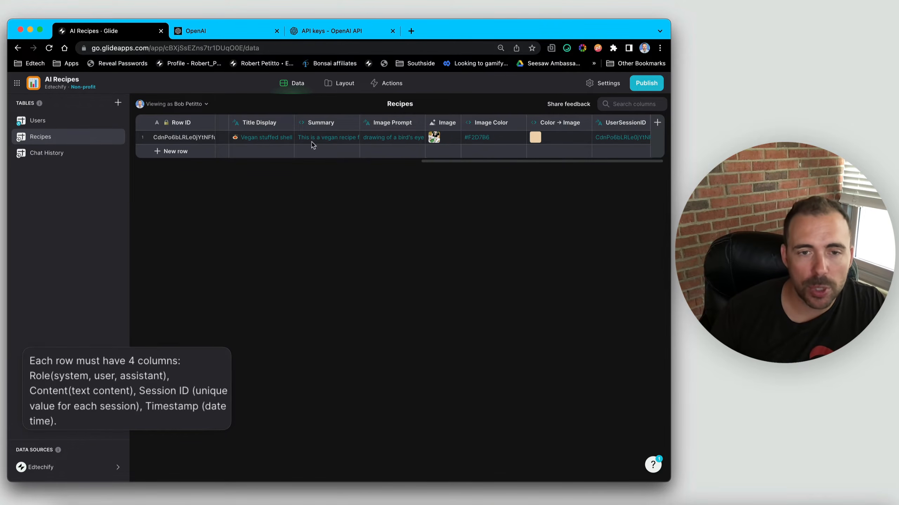
{"action": "left_click", "coordinate": [142, 137]}
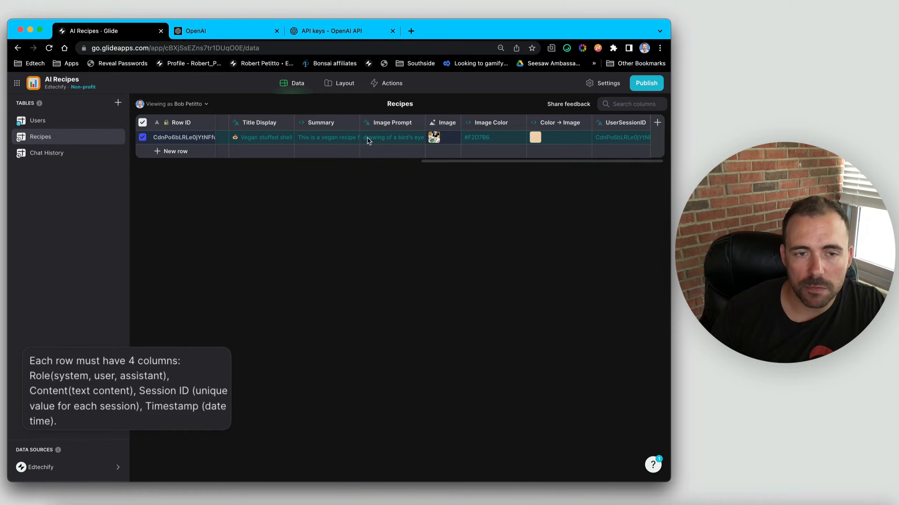
{"action": "left_click", "coordinate": [619, 140]}
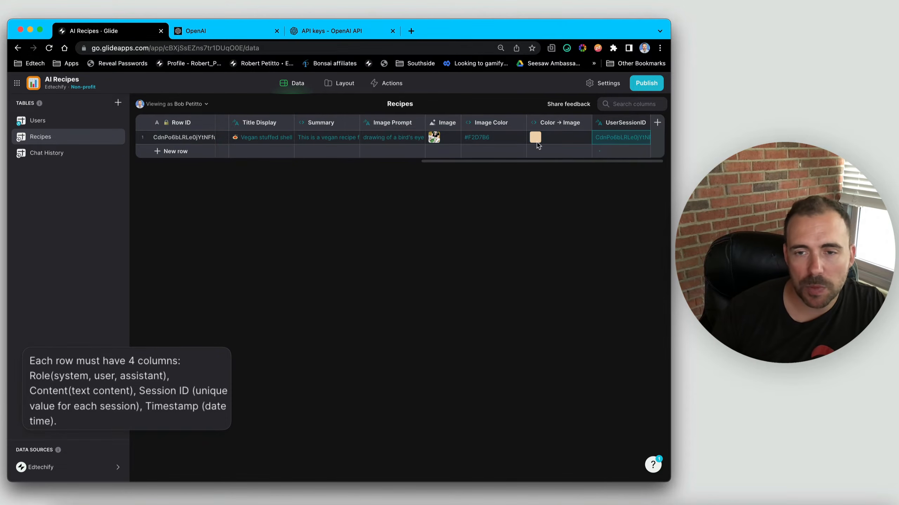
Add a text column named Response to the Chat History table
{"action": "left_click", "coordinate": [62, 153]}
{"action": "left_click", "coordinate": [448, 141]}
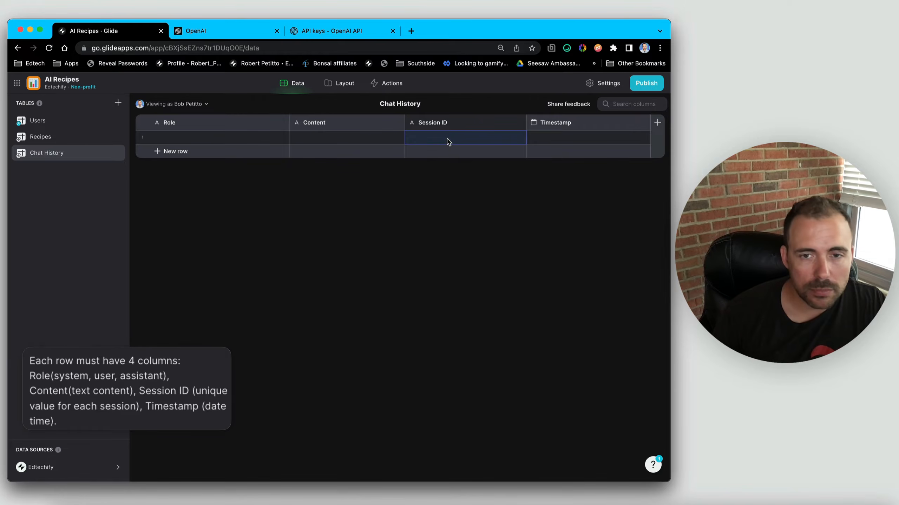
{"action": "left_click", "coordinate": [657, 123]}
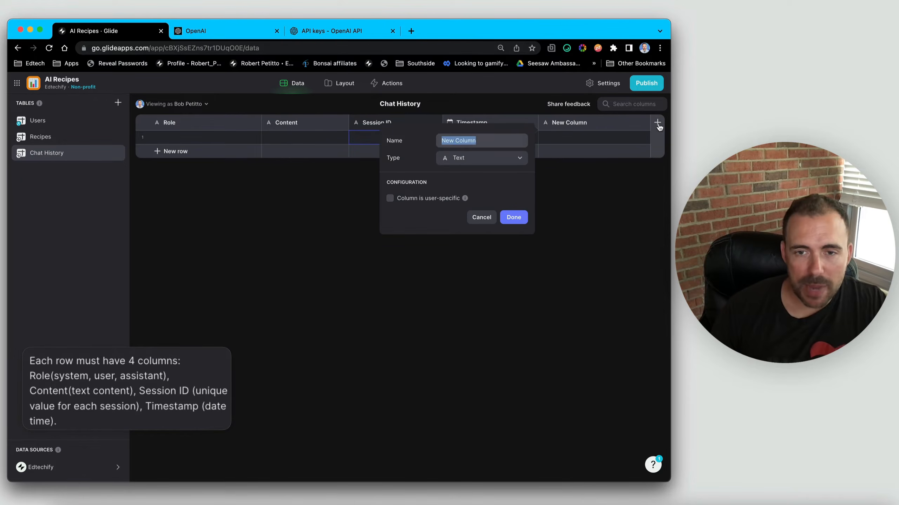
{"action": "type", "text": "Response"}
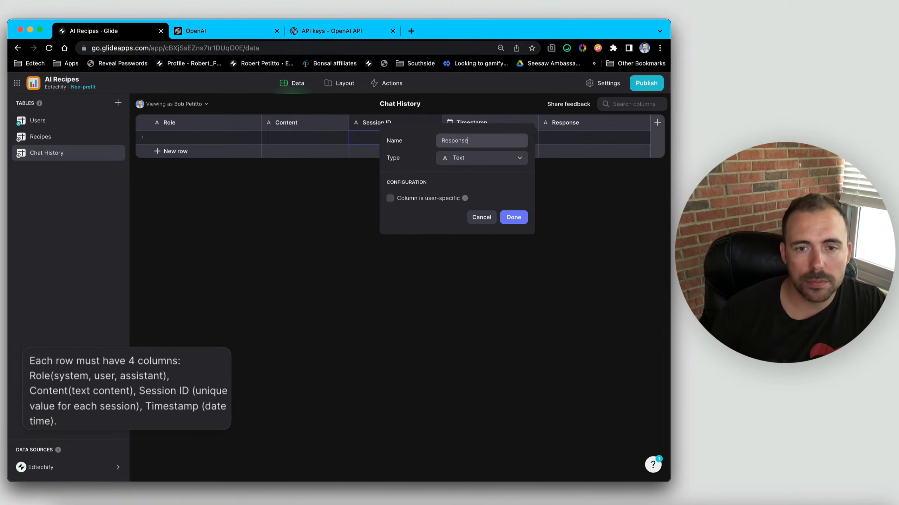
{"action": "left_click", "coordinate": [515, 220]}
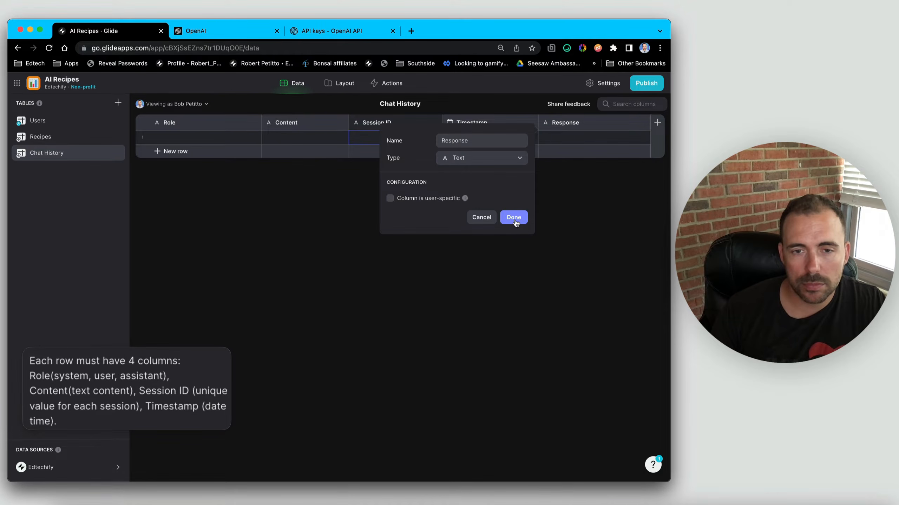
Add an Email column of type Email to the Chat History table
{"action": "left_click", "coordinate": [657, 123]}
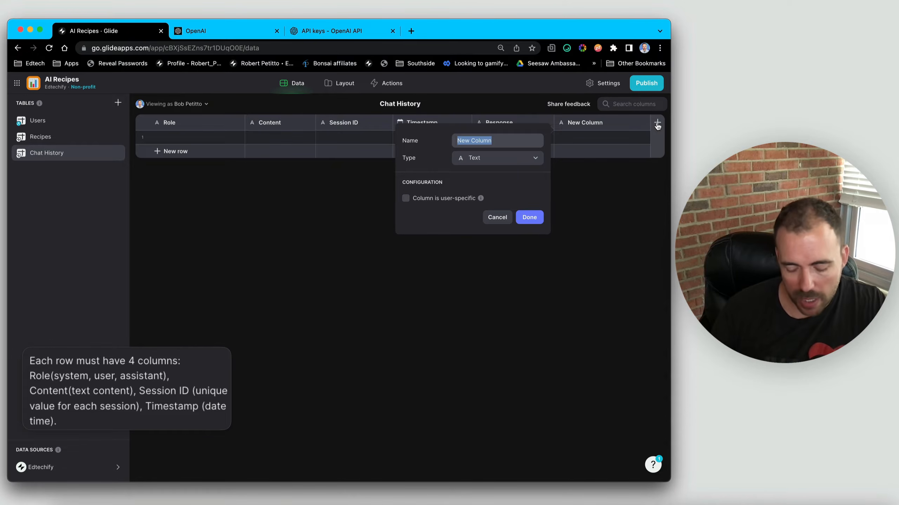
{"action": "type", "text": "Email"}
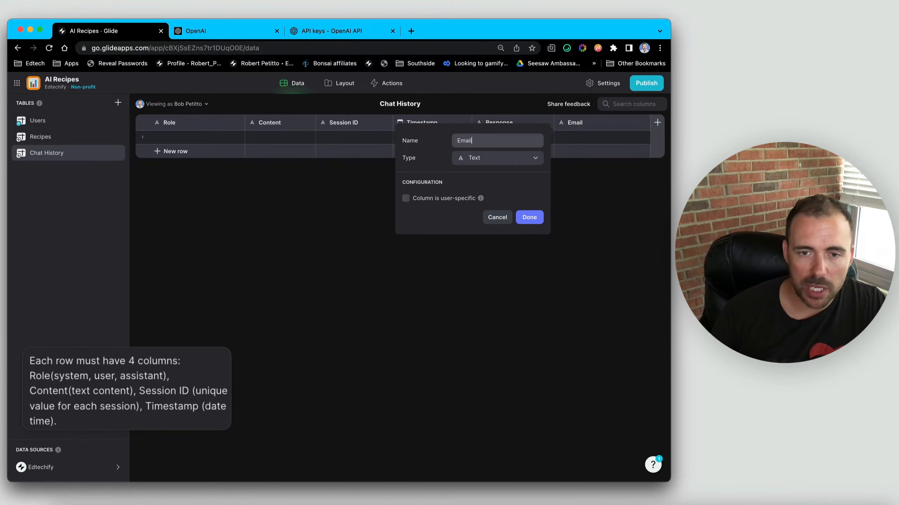
{"action": "left_click", "coordinate": [534, 157]}
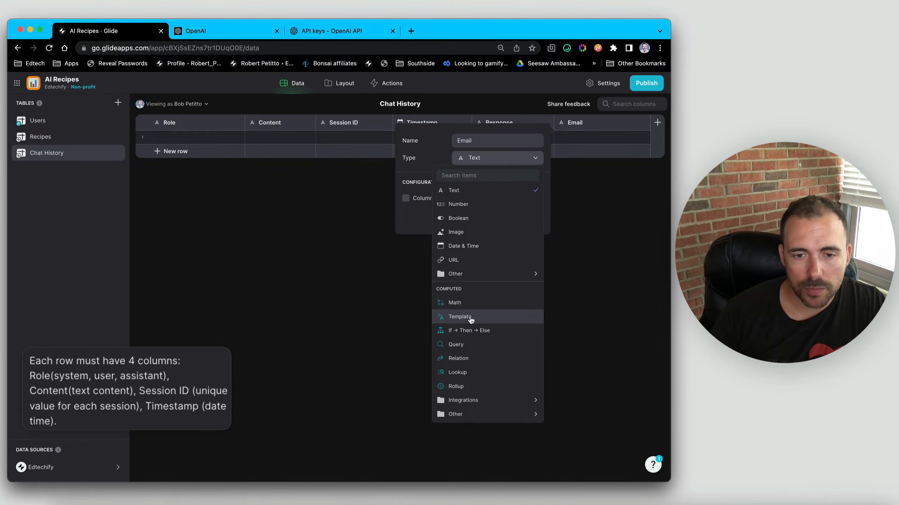
{"action": "mouse_move", "coordinate": [459, 274]}
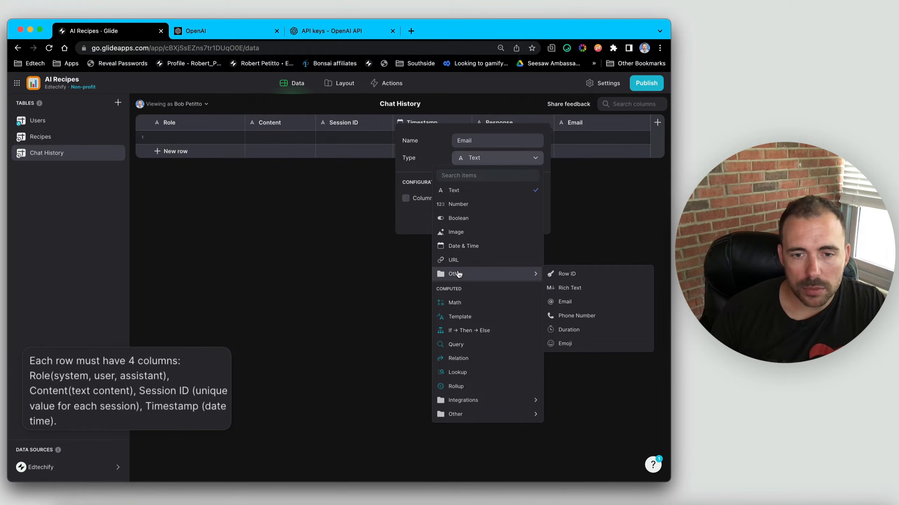
{"action": "left_click", "coordinate": [566, 302]}
{"action": "left_click", "coordinate": [529, 218]}
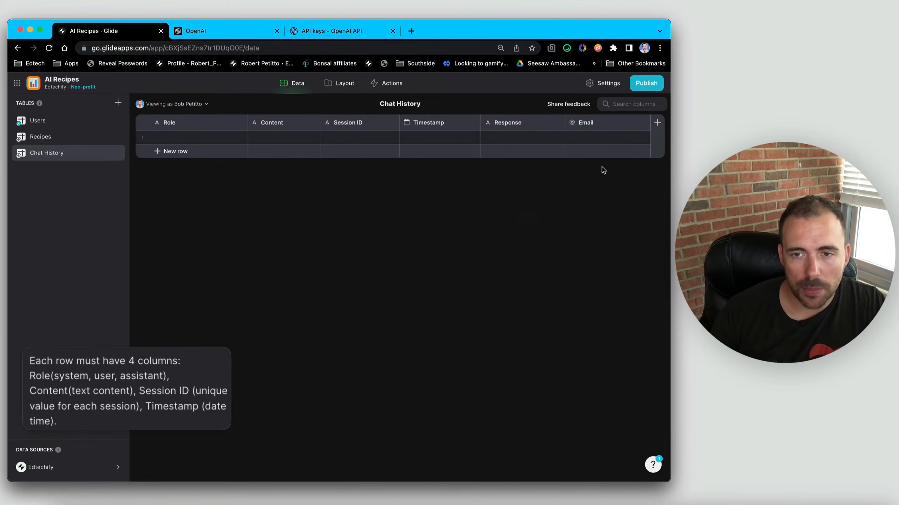
{"action": "left_click", "coordinate": [643, 123]}
{"action": "left_click", "coordinate": [588, 195]}
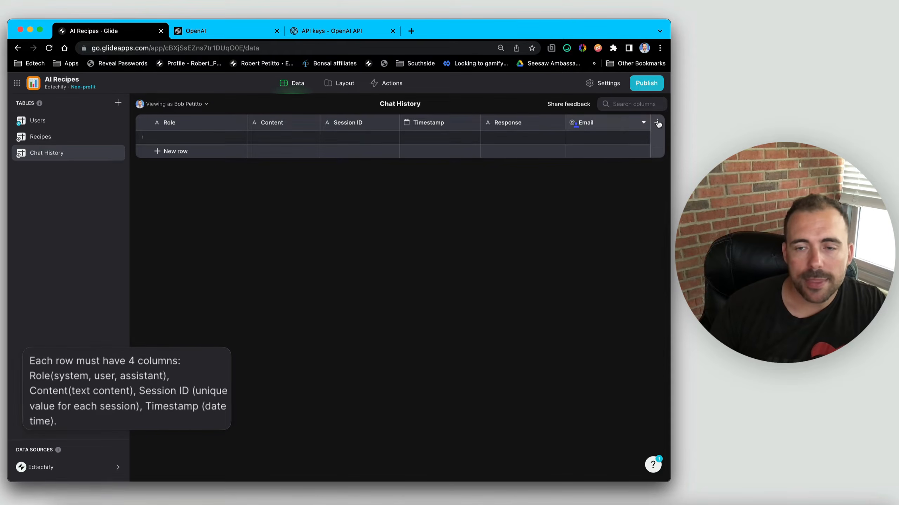
{"action": "left_click", "coordinate": [58, 138]}
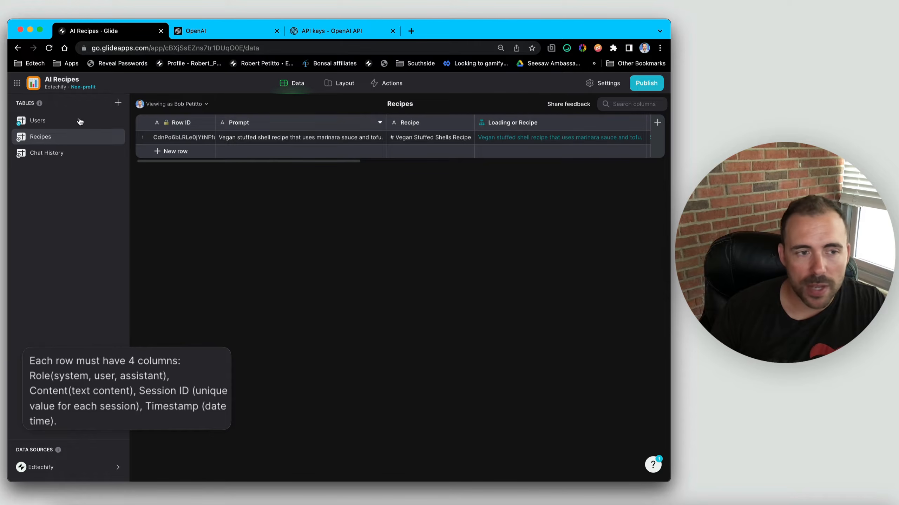
{"action": "left_click", "coordinate": [80, 153]}
Add a Loading or Response column of type If → Then → Else to the Chat History table
{"action": "left_click", "coordinate": [657, 124]}
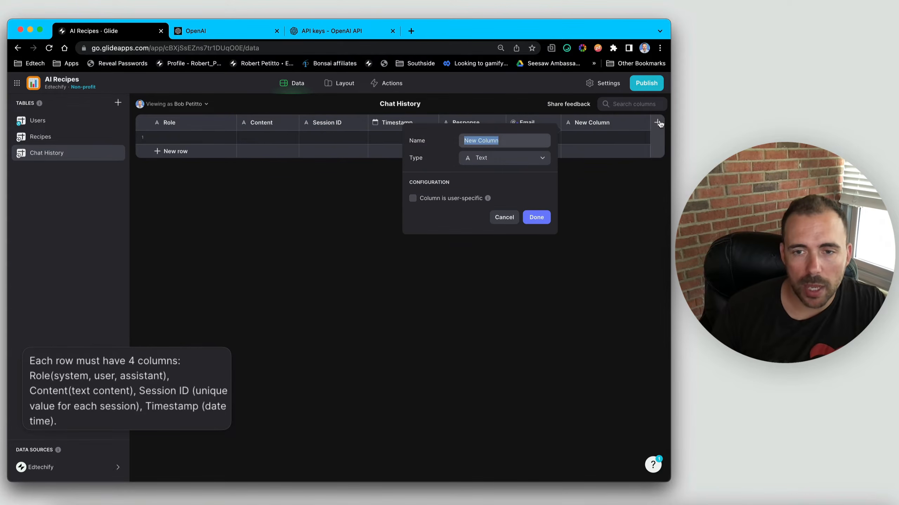
{"action": "type", "text": "Loading or"}
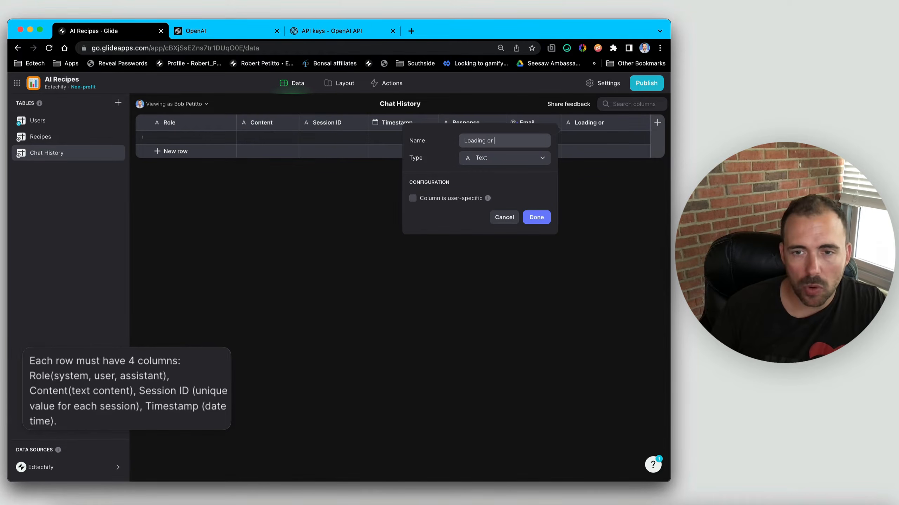
{"action": "type", "text": " Respons"}
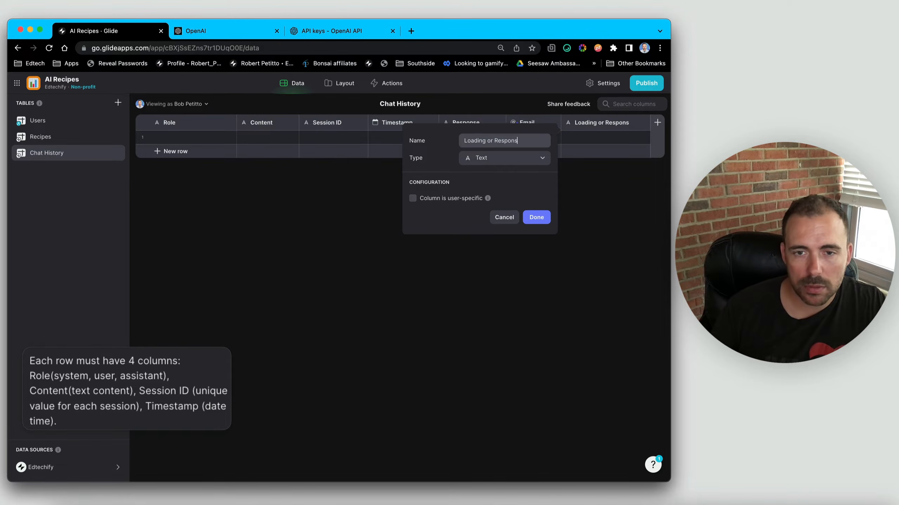
{"action": "type", "text": "e"}
{"action": "left_click", "coordinate": [507, 160]}
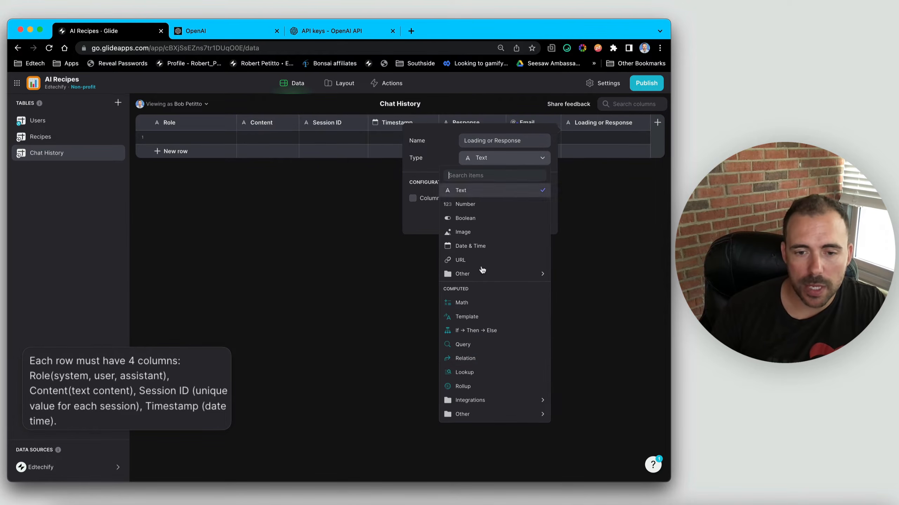
{"action": "left_click", "coordinate": [465, 331]}
Make the column return "Loading..." if Response is empty, and otherwise the Response value
{"action": "left_click", "coordinate": [466, 200]}
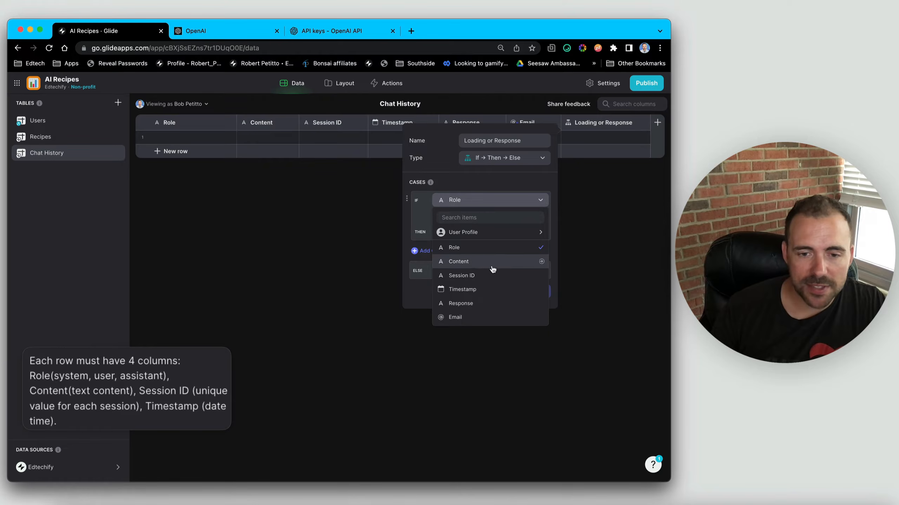
{"action": "left_click", "coordinate": [467, 304]}
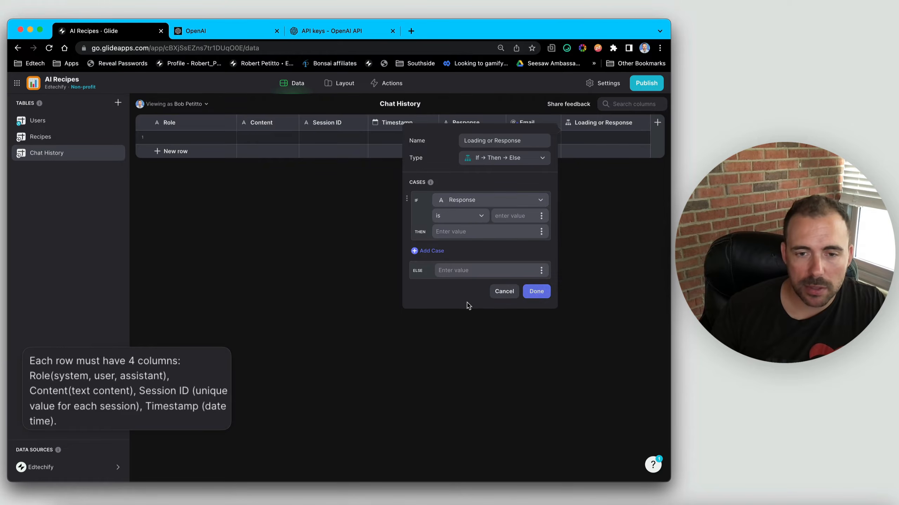
{"action": "left_click", "coordinate": [466, 216]}
{"action": "left_click", "coordinate": [442, 258]}
{"action": "left_click", "coordinate": [488, 232]}
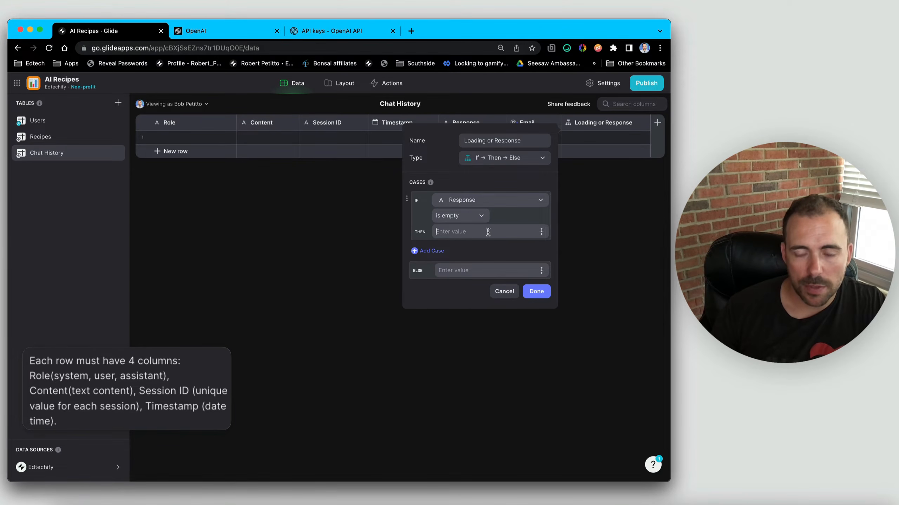
{"action": "type", "text": "Loading..."}
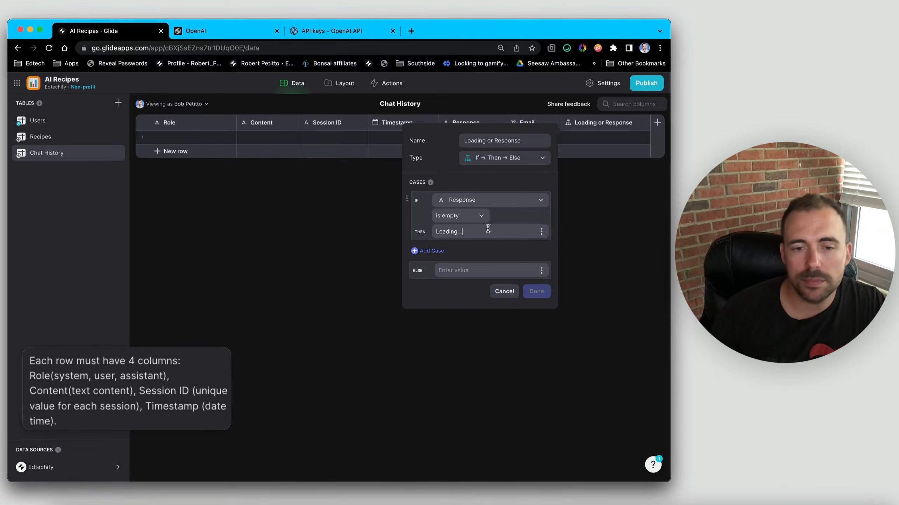
{"action": "left_click", "coordinate": [540, 271]}
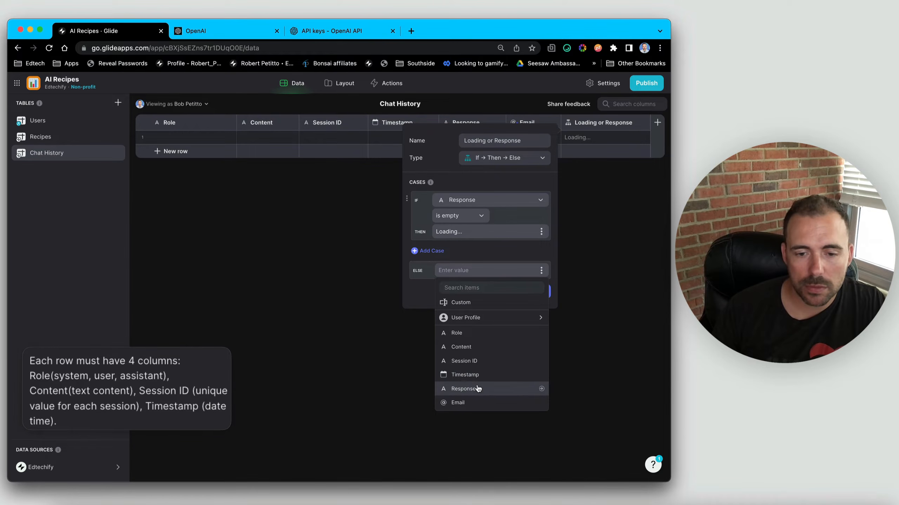
{"action": "left_click", "coordinate": [478, 388]}
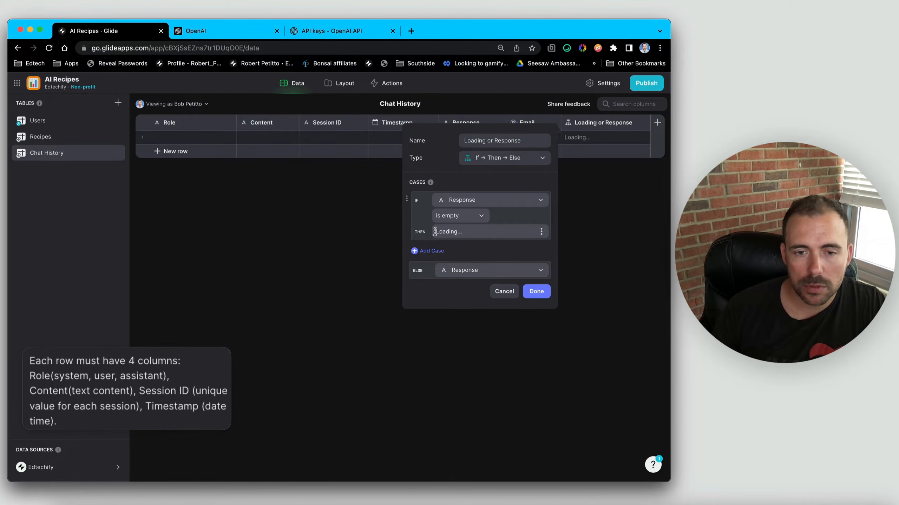
Copy the cook emoji from the JoyPixels emoji picker and insert it before the "Loading..." text
{"action": "left_click", "coordinate": [567, 48]}
{"action": "left_click", "coordinate": [353, 162]}
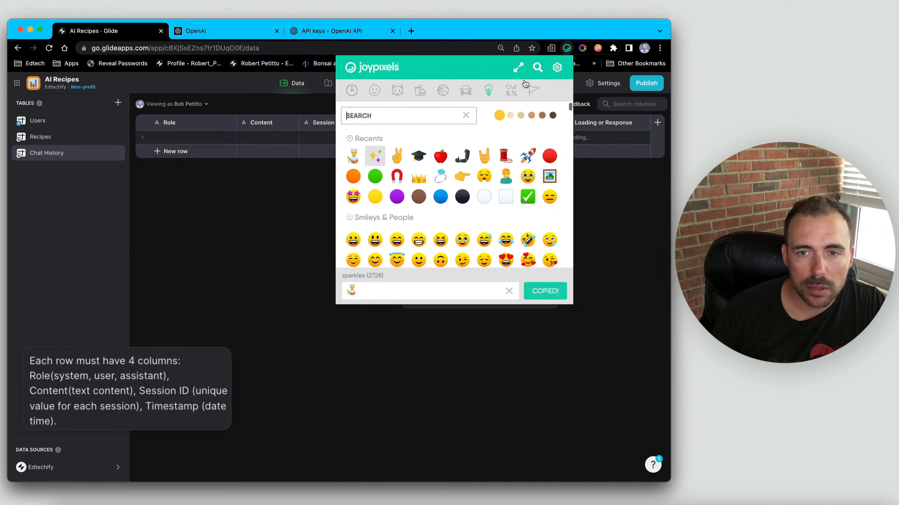
{"action": "left_click", "coordinate": [597, 138]}
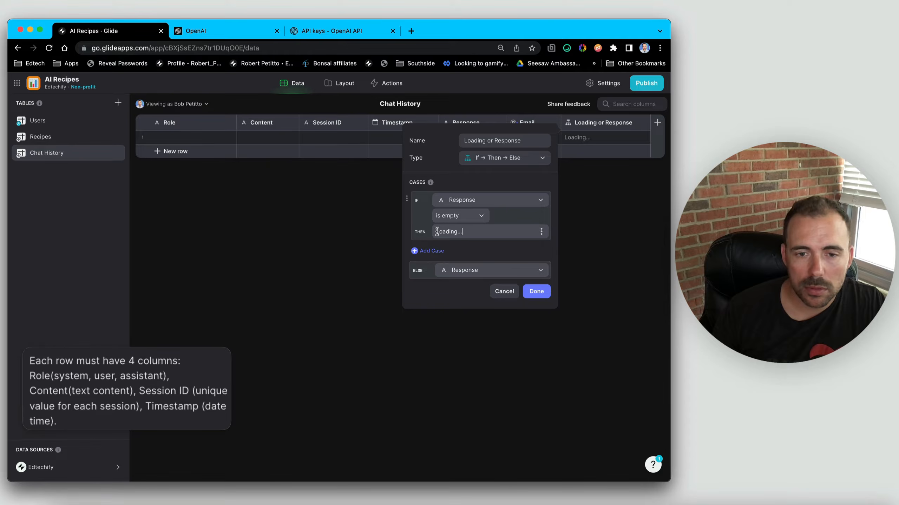
{"action": "key", "text": "super+v"}
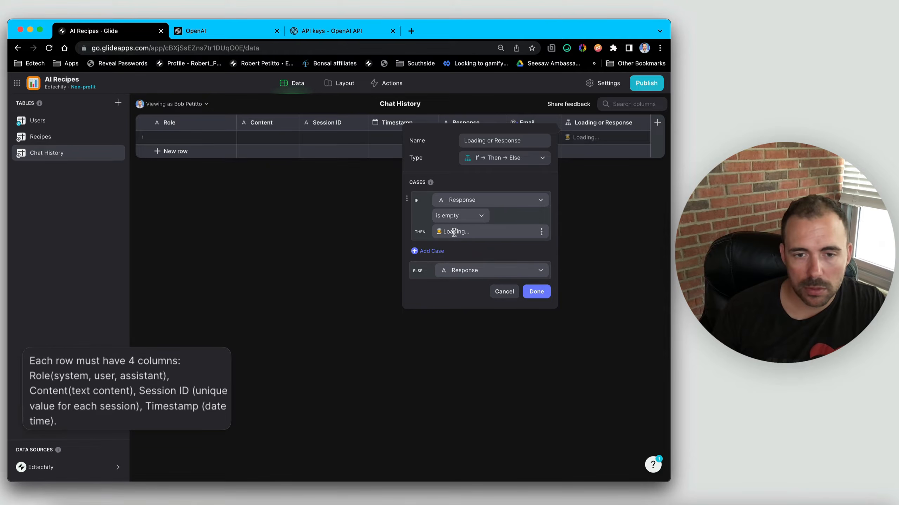
Replace the word "Loading" in the empty-response text with "Getting chef's response" and save the Loading or Response column
{"action": "double_click", "coordinate": [453, 232]}
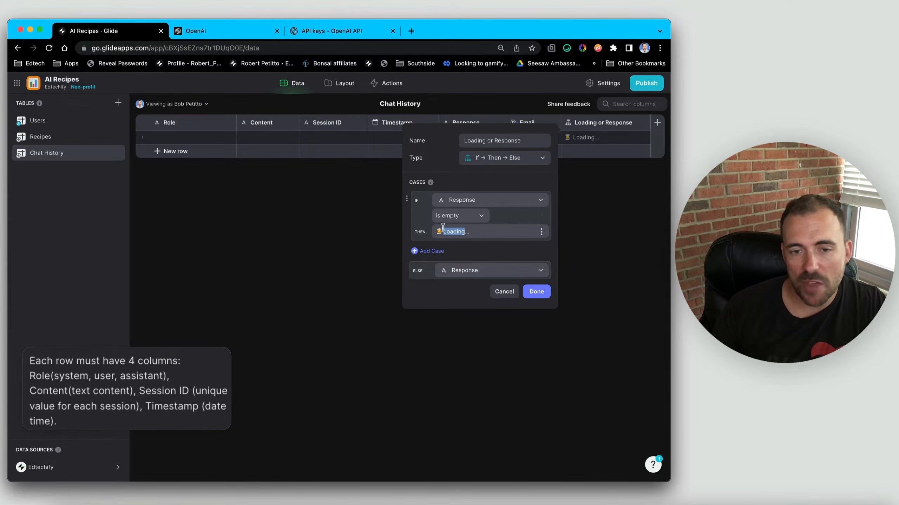
{"action": "type", "text": "Gett"}
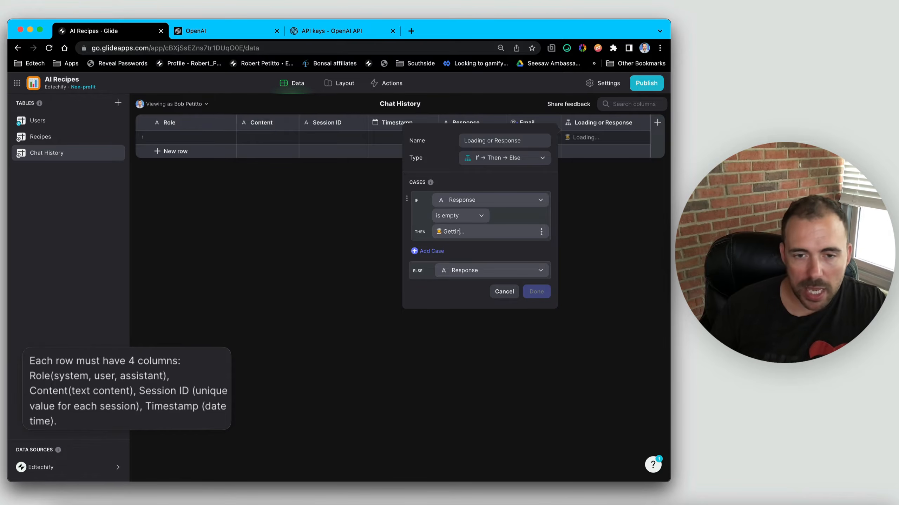
{"action": "type", "text": "ing ch"}
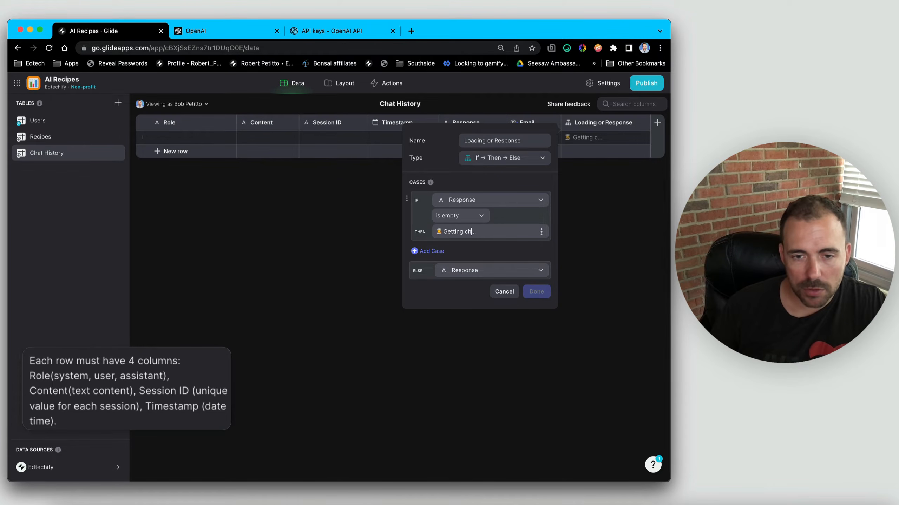
{"action": "type", "text": "e"}
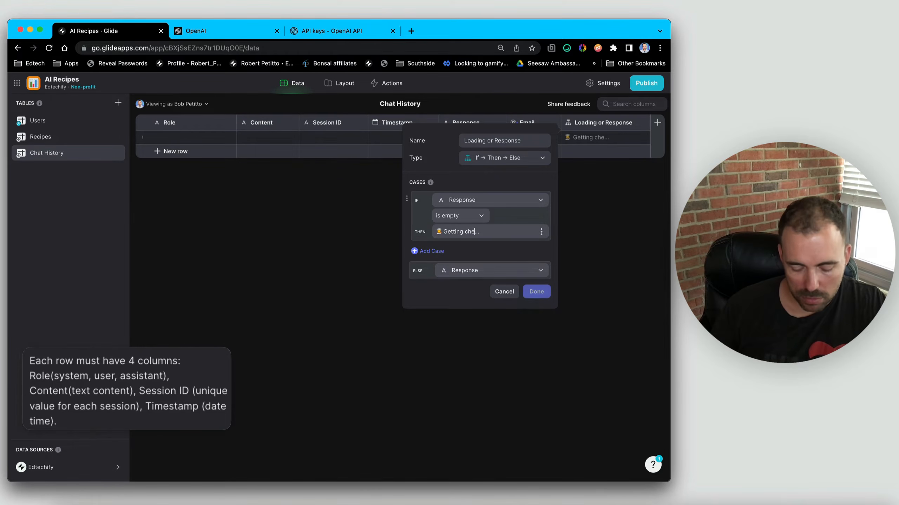
{"action": "type", "text": "f's response"}
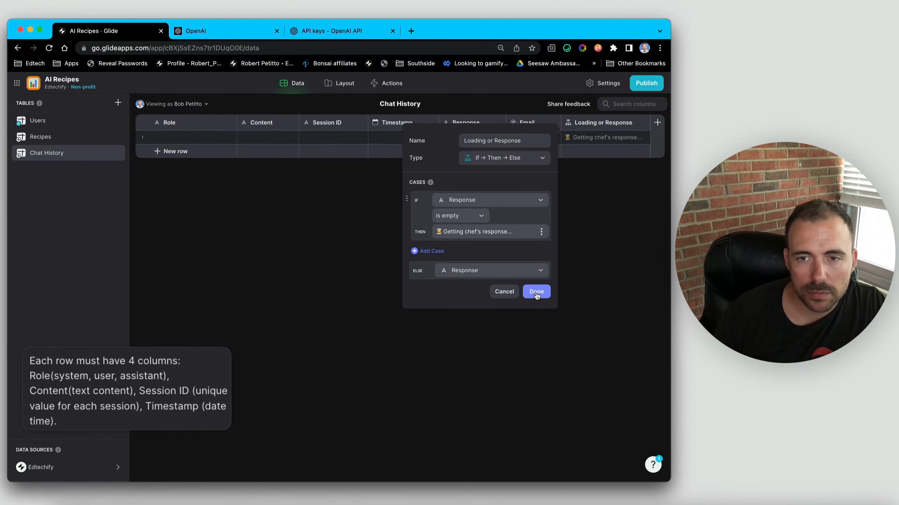
{"action": "left_click", "coordinate": [537, 293]}
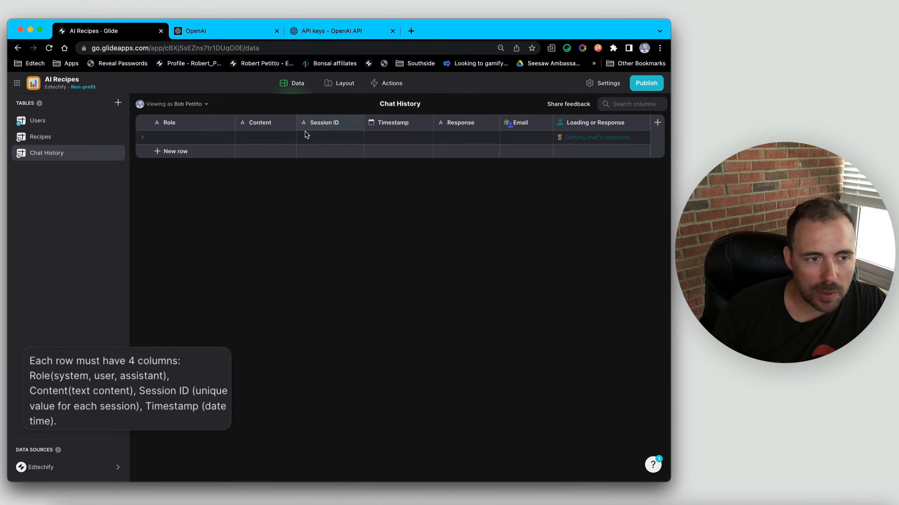
In the app layout, set the form container's target table to Chat History
{"action": "left_click", "coordinate": [338, 84]}
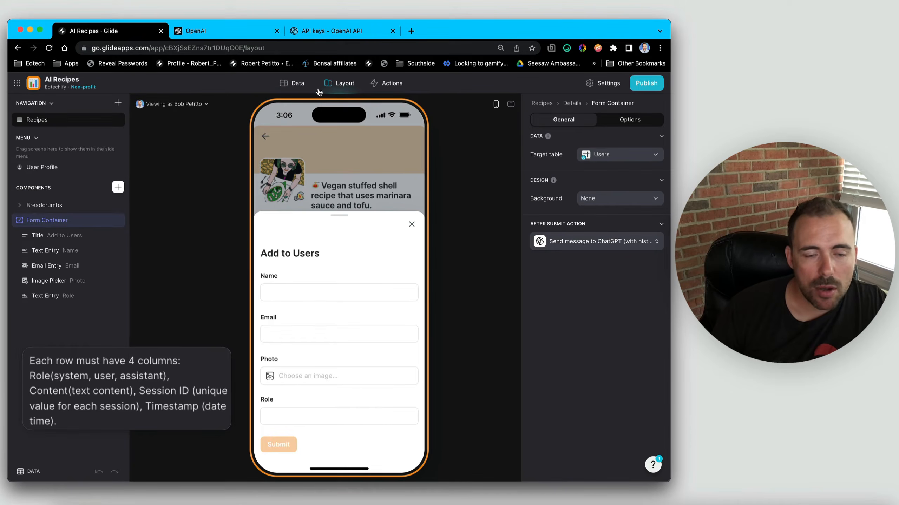
{"action": "left_click", "coordinate": [635, 156]}
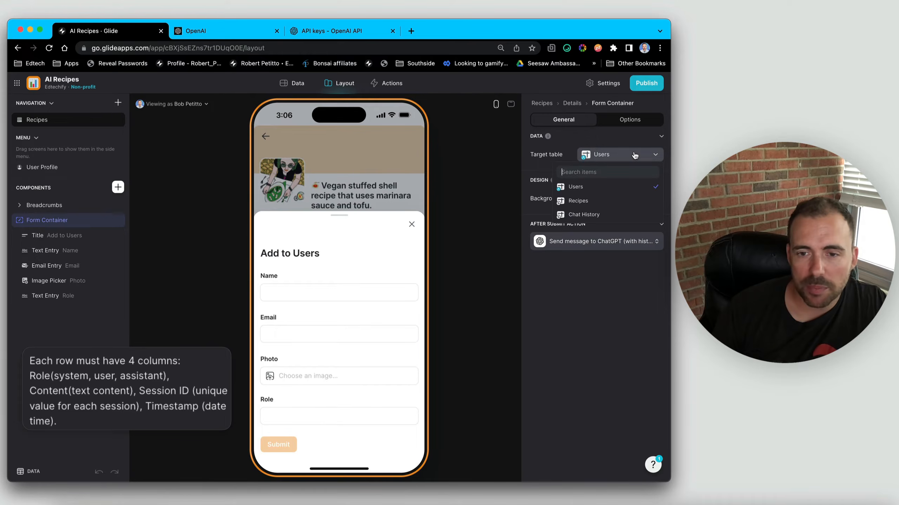
{"action": "left_click", "coordinate": [596, 216]}
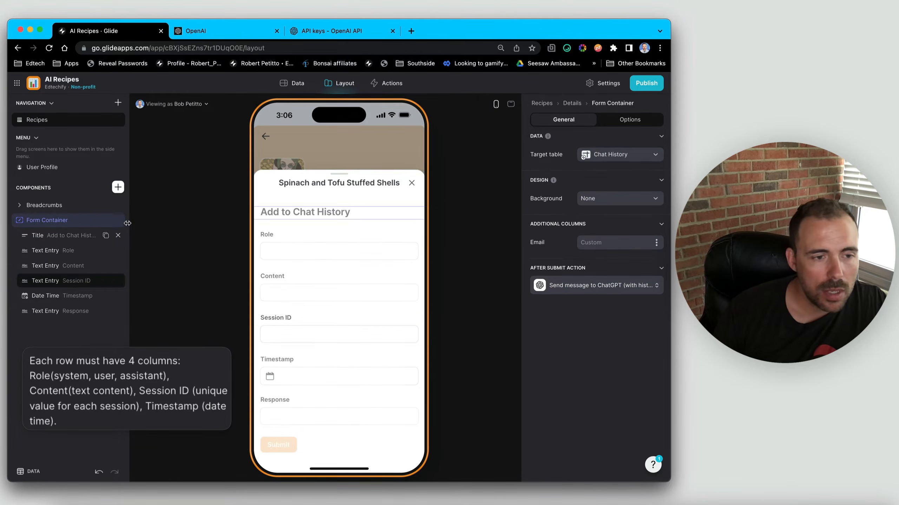
Remove the title and the Role, Content, Session ID and Timestamp entries from the form container
{"action": "left_click", "coordinate": [118, 236]}
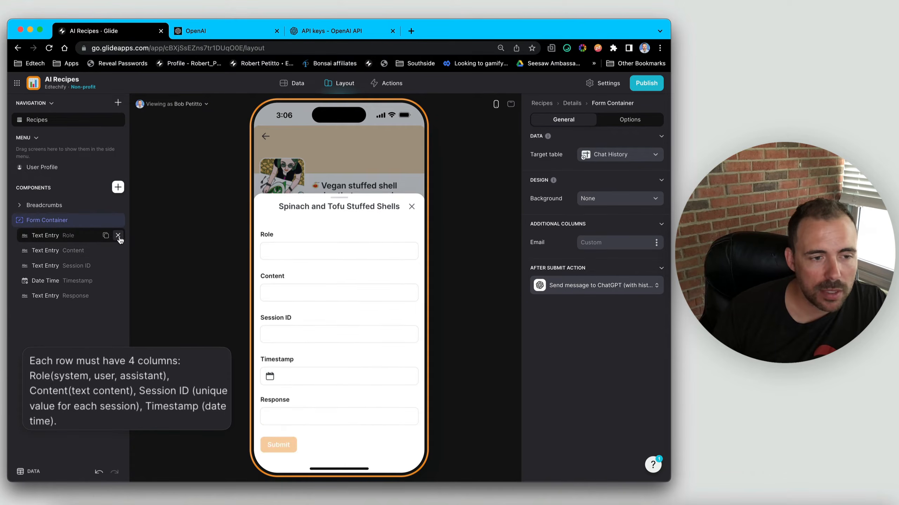
{"action": "left_click", "coordinate": [118, 236]}
{"action": "left_click", "coordinate": [118, 235]}
{"action": "left_click", "coordinate": [117, 236]}
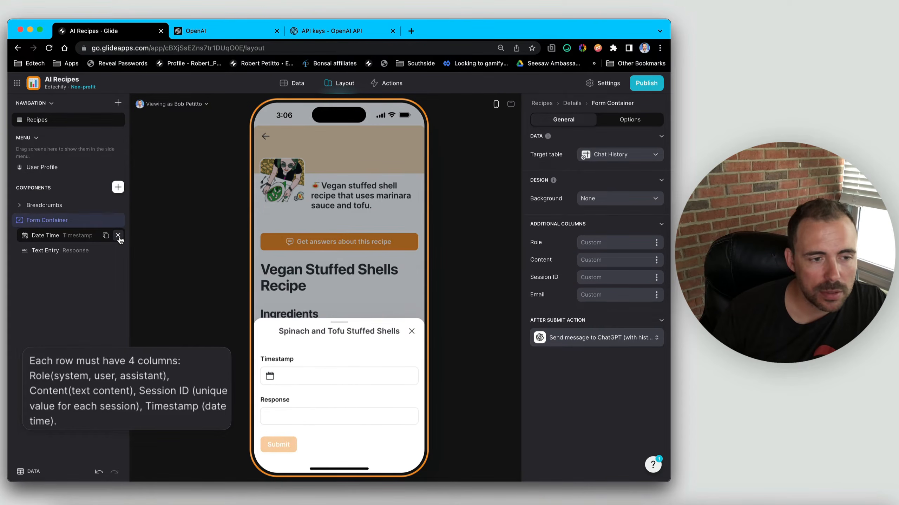
{"action": "left_click", "coordinate": [118, 236]}
Link the form's remaining Response text entry to the Content column instead
{"action": "left_click", "coordinate": [66, 238]}
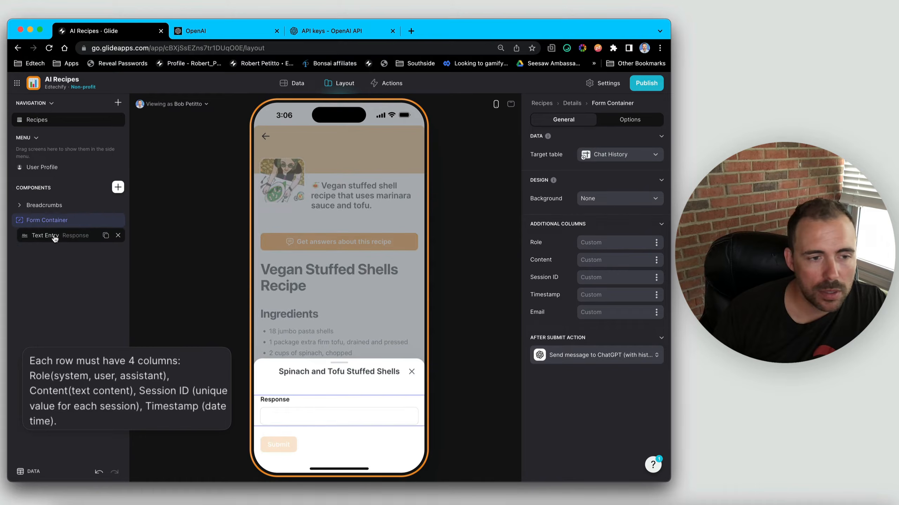
{"action": "left_click", "coordinate": [629, 154]}
{"action": "left_click", "coordinate": [615, 203]}
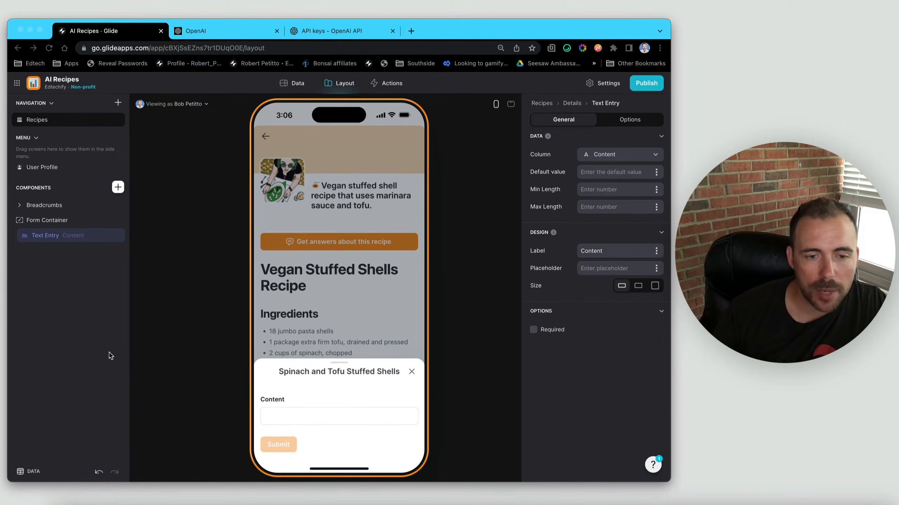
{"action": "left_click", "coordinate": [516, 298]}
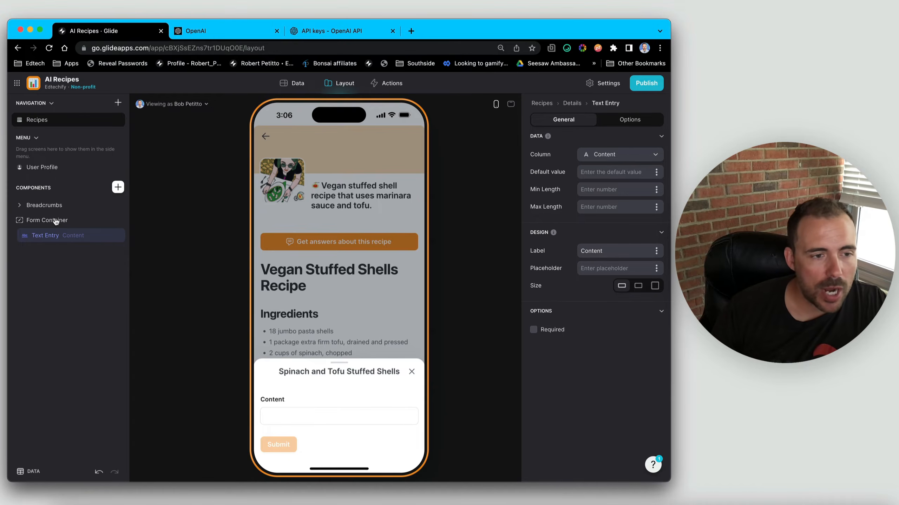
Try a custom Details screen title reading "Ask a question" and clear it again
{"action": "left_click", "coordinate": [569, 103]}
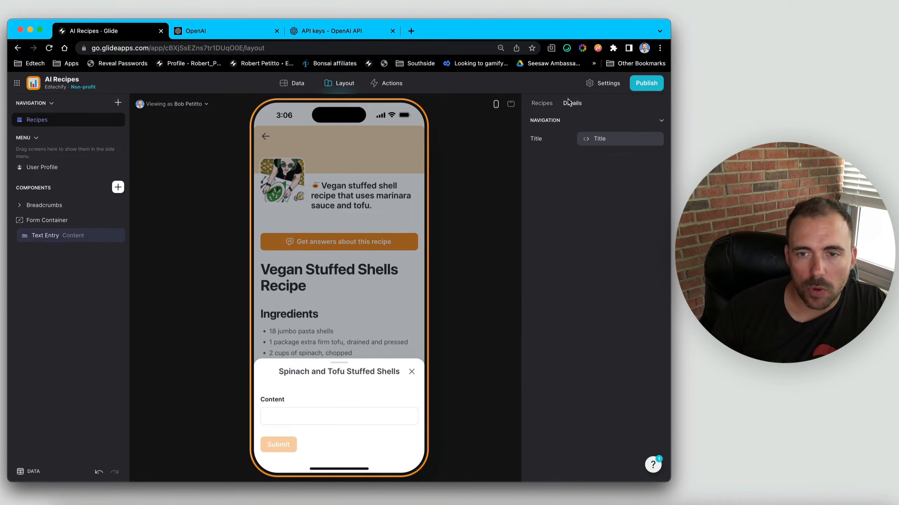
{"action": "left_click", "coordinate": [612, 138]}
{"action": "left_click", "coordinate": [590, 172]}
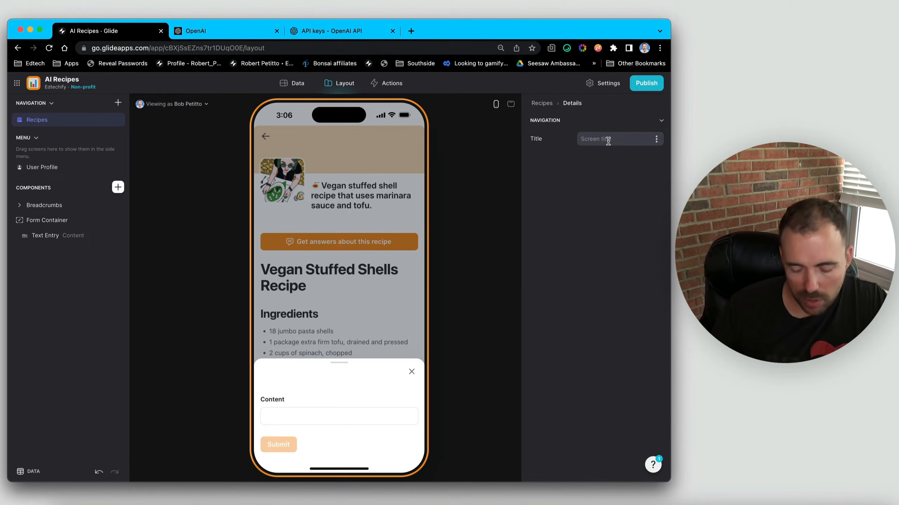
{"action": "type", "text": "Ask a question"}
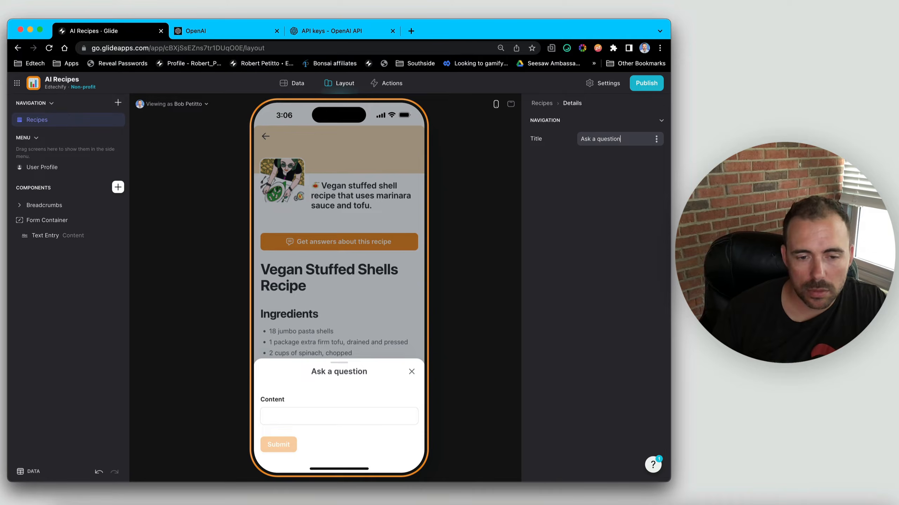
{"action": "key", "text": "BackSpace"}
{"action": "key", "text": "BackSpace"}
{"action": "key", "text": "BackSpace"}
{"action": "key", "text": "BackSpace"}
{"action": "key", "text": "BackSpace"}
{"action": "key", "text": "BackSpace"}
{"action": "key", "text": "BackSpace"}
{"action": "key", "text": "BackSpace"}
{"action": "key", "text": "BackSpace"}
{"action": "key", "text": "BackSpace"}
{"action": "key", "text": "BackSpace"}
{"action": "key", "text": "BackSpace"}
{"action": "key", "text": "BackSpace"}
{"action": "key", "text": "BackSpace"}
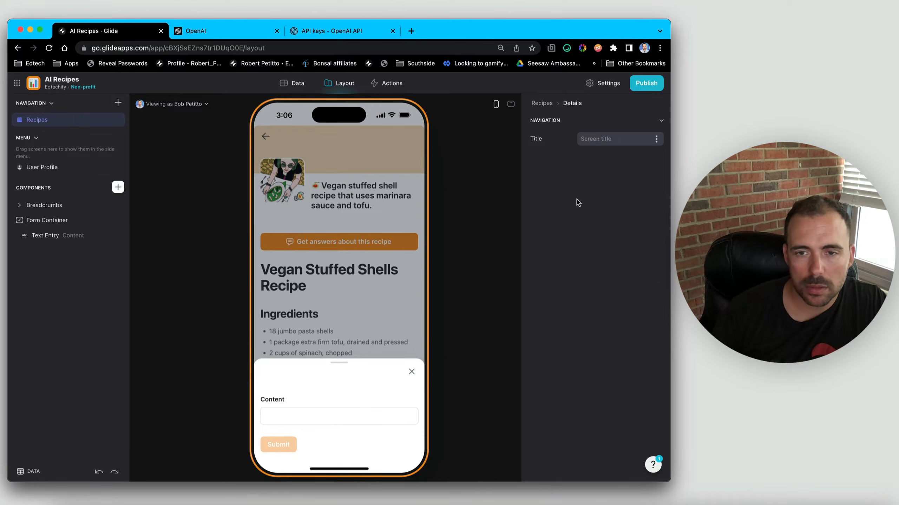
Label the Content text entry "Ask a question about this recipe" and make it required
{"action": "left_click", "coordinate": [58, 235]}
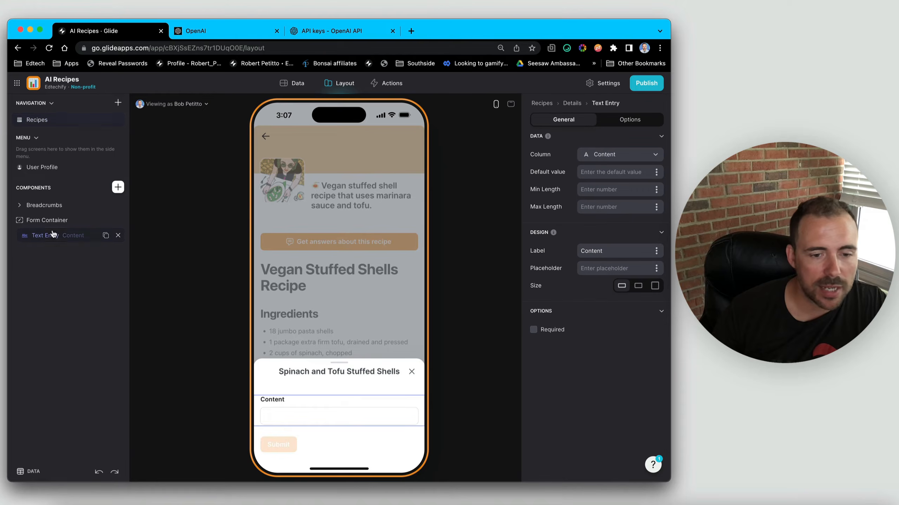
{"action": "double_click", "coordinate": [613, 250]}
{"action": "type", "text": "Ask a"}
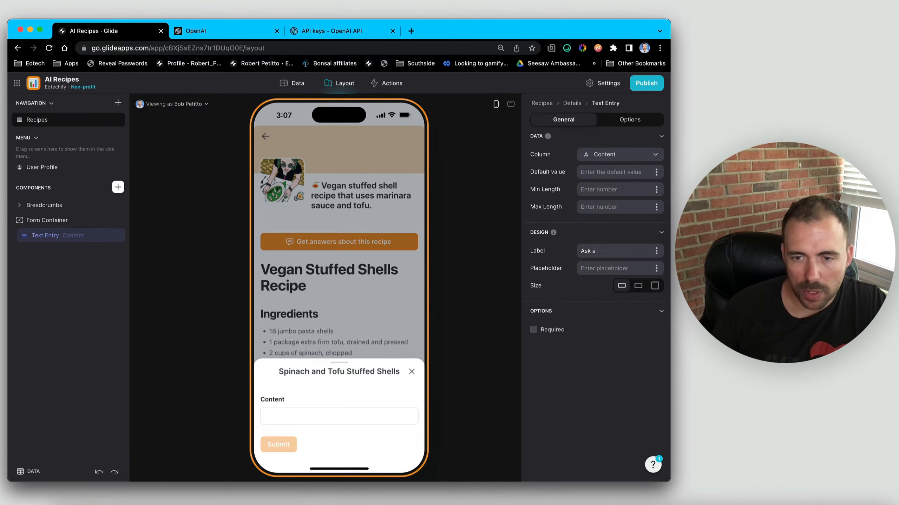
{"action": "type", "text": " question ab"}
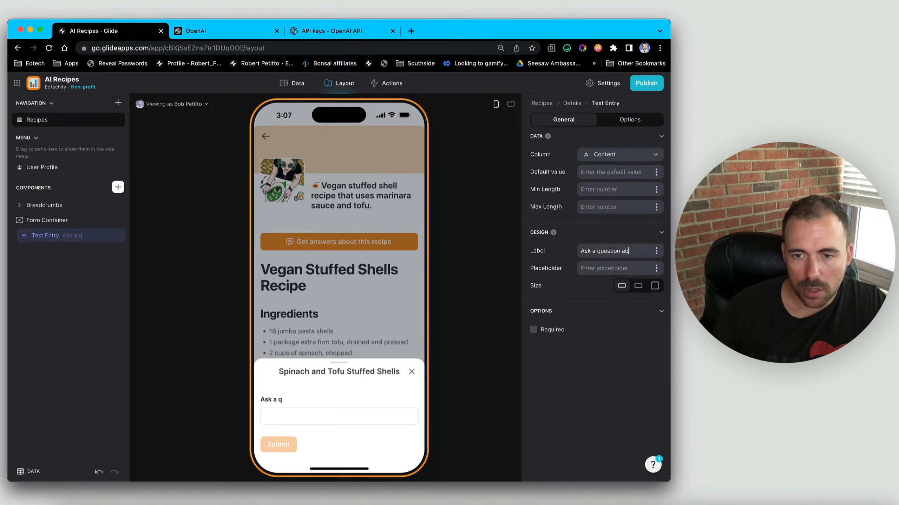
{"action": "type", "text": "out this recip"}
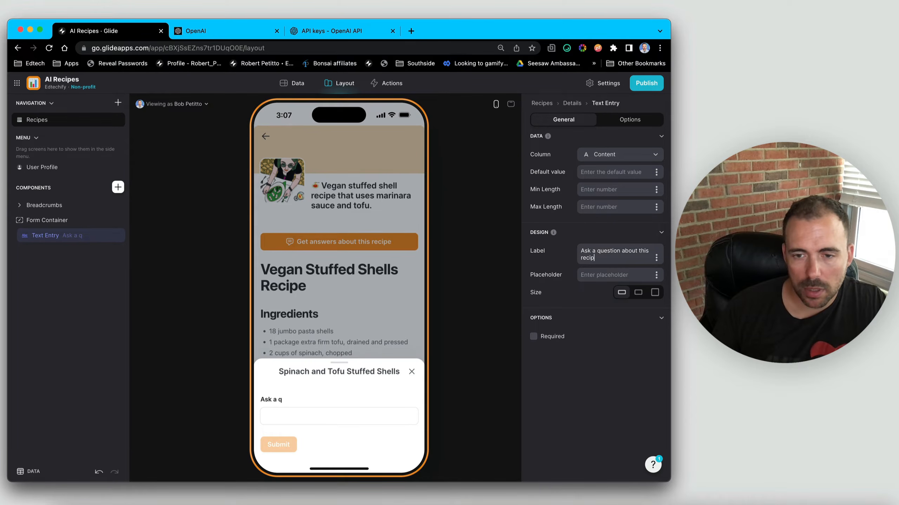
{"action": "type", "text": "e"}
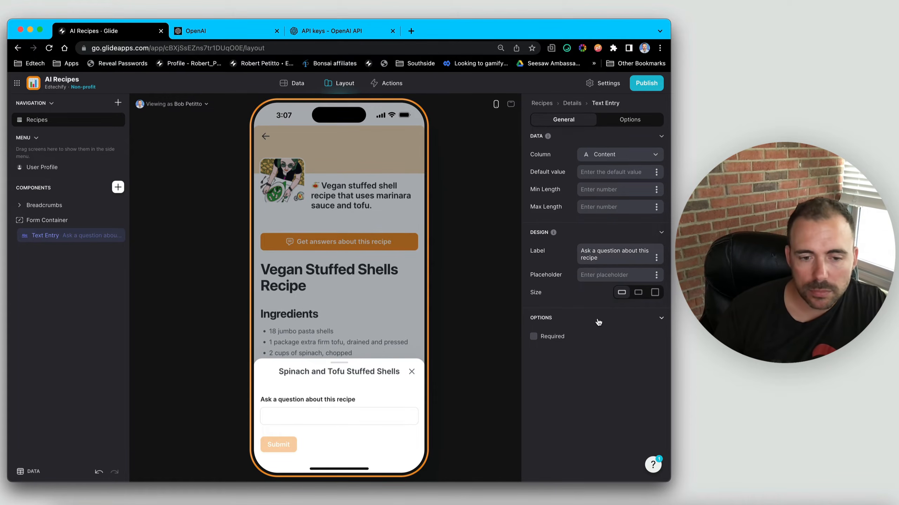
{"action": "left_click", "coordinate": [557, 337]}
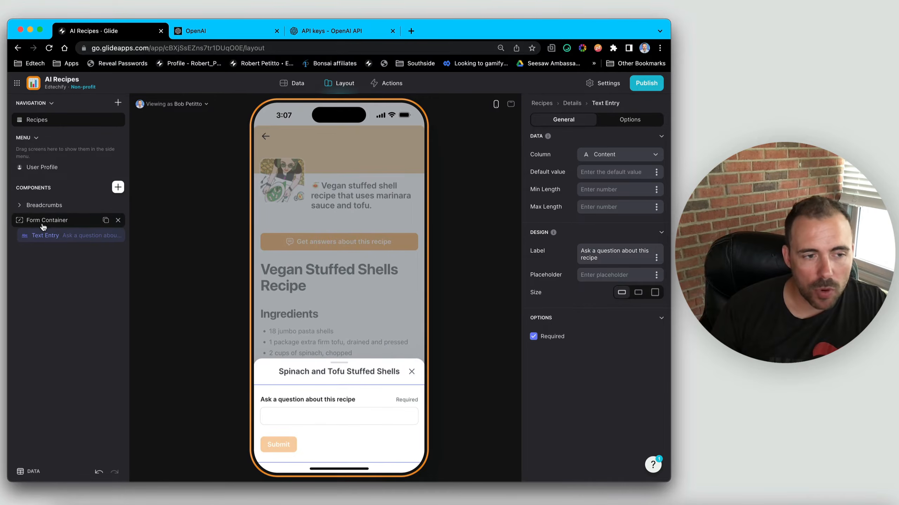
{"action": "left_click", "coordinate": [262, 416]}
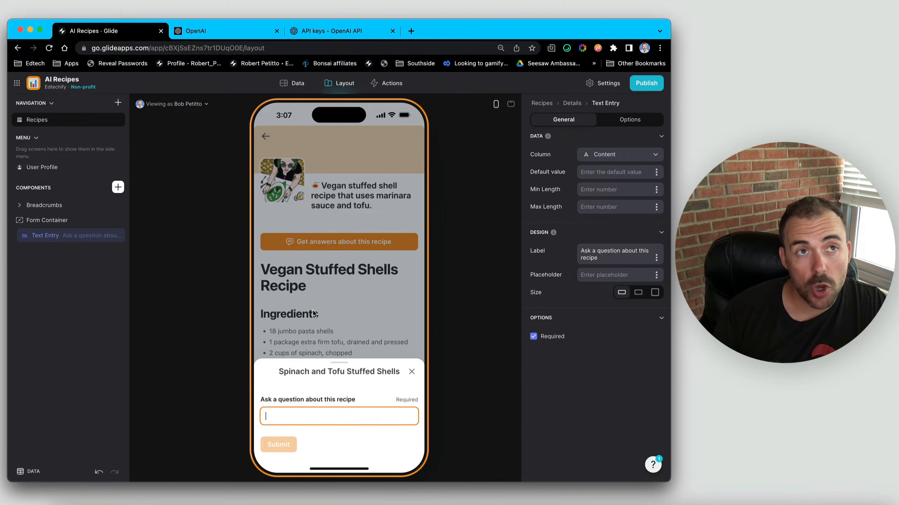
Insert a List collection below the form with Chat History as its source
{"action": "left_click", "coordinate": [118, 187]}
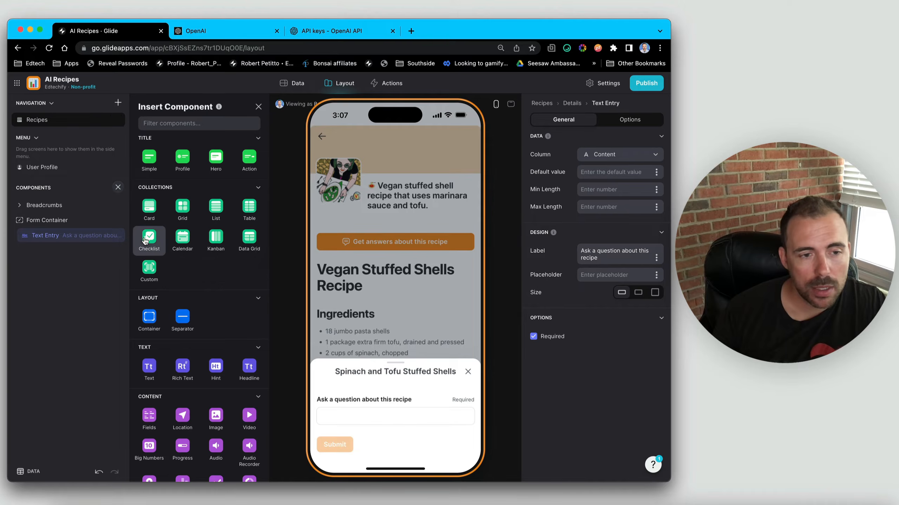
{"action": "left_click", "coordinate": [215, 208]}
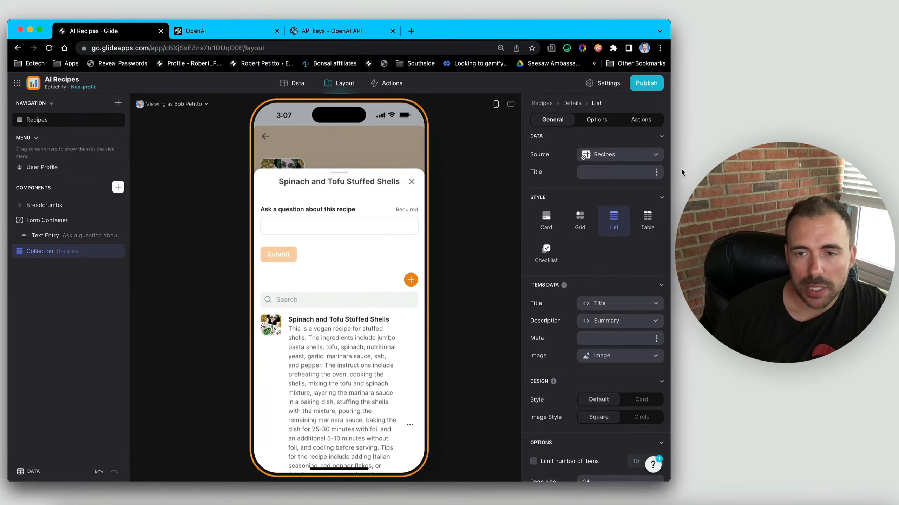
{"action": "left_click", "coordinate": [617, 156]}
{"action": "left_click", "coordinate": [591, 215]}
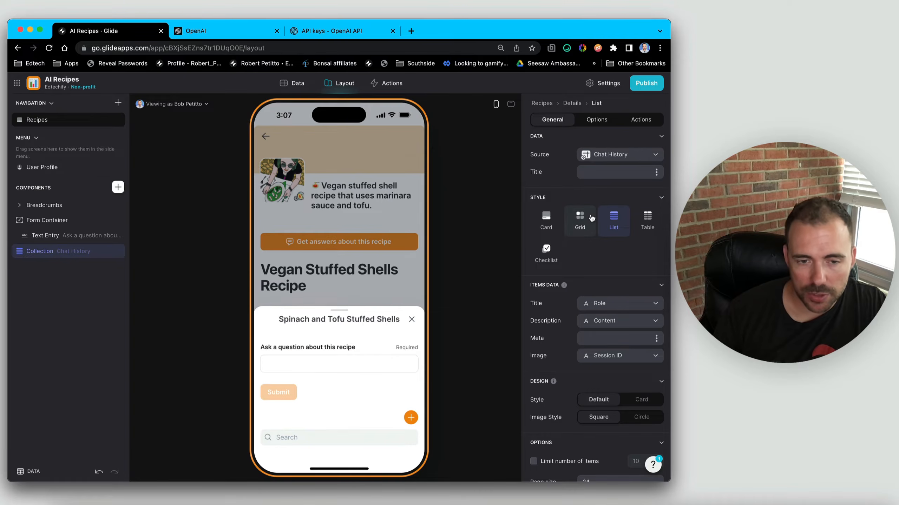
Disable adding and editing items in the Chat History list and hide its search bar
{"action": "left_click", "coordinate": [642, 121]}
{"action": "left_click", "coordinate": [655, 154]}
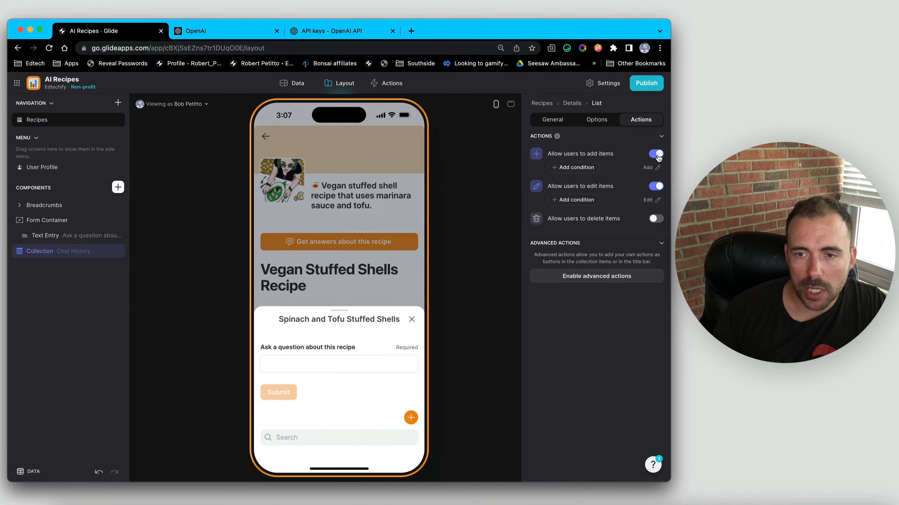
{"action": "left_click", "coordinate": [656, 173]}
{"action": "left_click", "coordinate": [596, 120]}
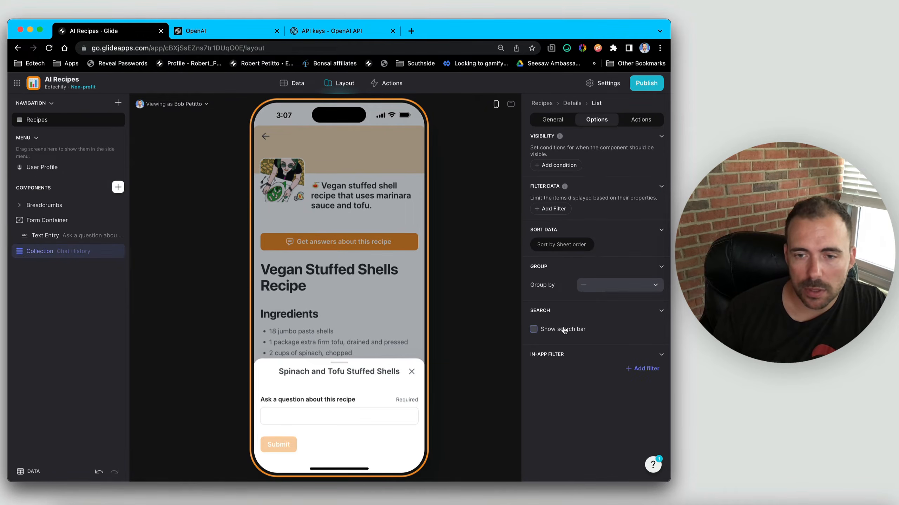
Enable advanced actions for the Chat History list and set its item click action to None
{"action": "left_click", "coordinate": [639, 119]}
{"action": "left_click", "coordinate": [596, 249]}
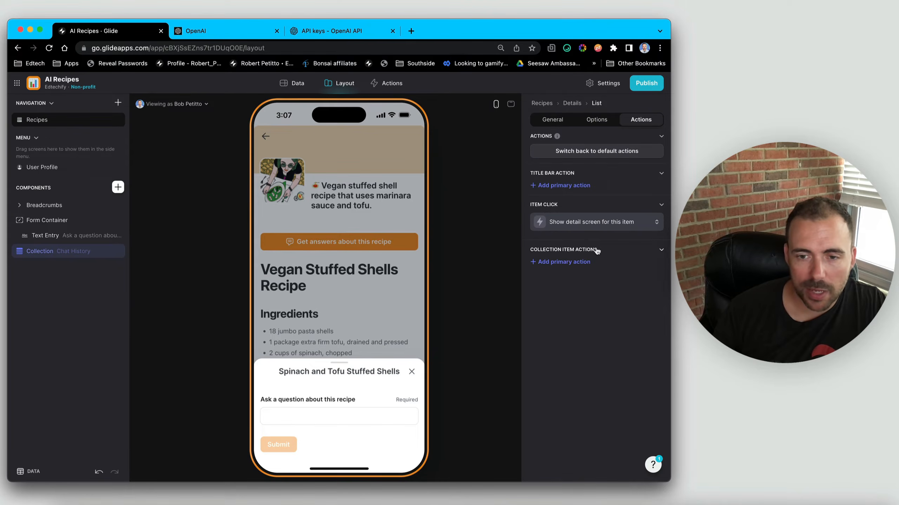
{"action": "left_click", "coordinate": [584, 226]}
{"action": "left_click", "coordinate": [568, 258]}
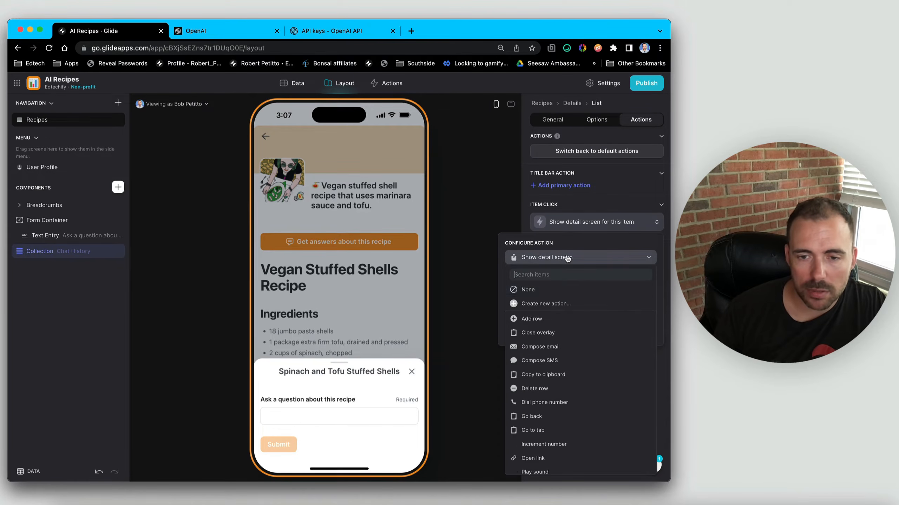
{"action": "left_click", "coordinate": [552, 294]}
Map the Chat History list's item title to Content and description to Loading or Response, and clear its image
{"action": "left_click", "coordinate": [556, 124]}
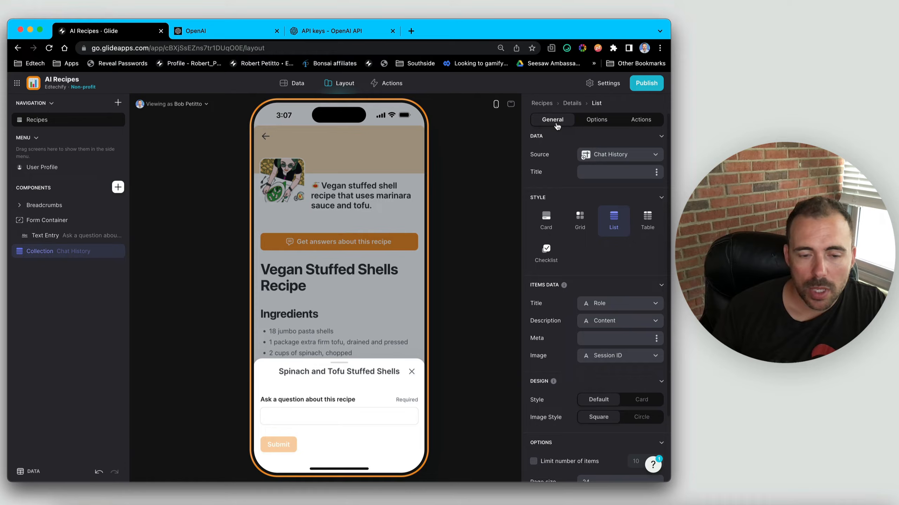
{"action": "left_click", "coordinate": [613, 307]}
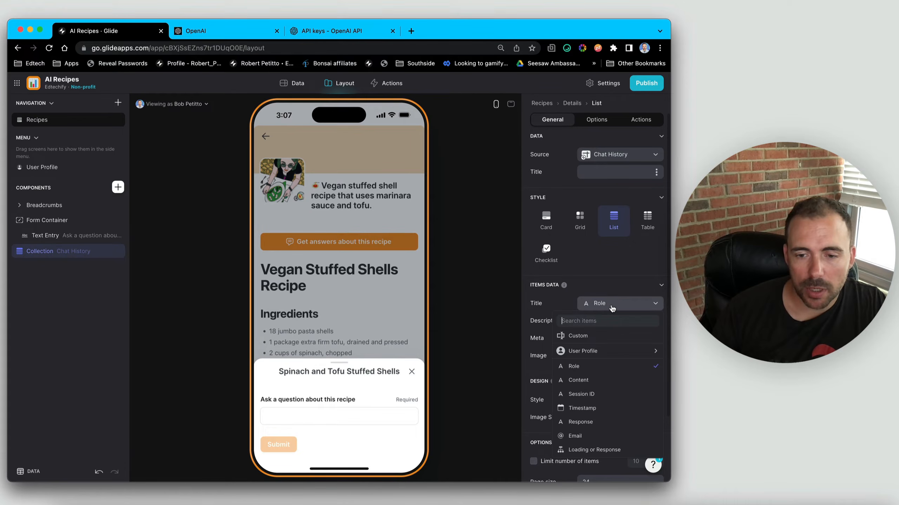
{"action": "left_click", "coordinate": [584, 381]}
{"action": "left_click", "coordinate": [594, 321]}
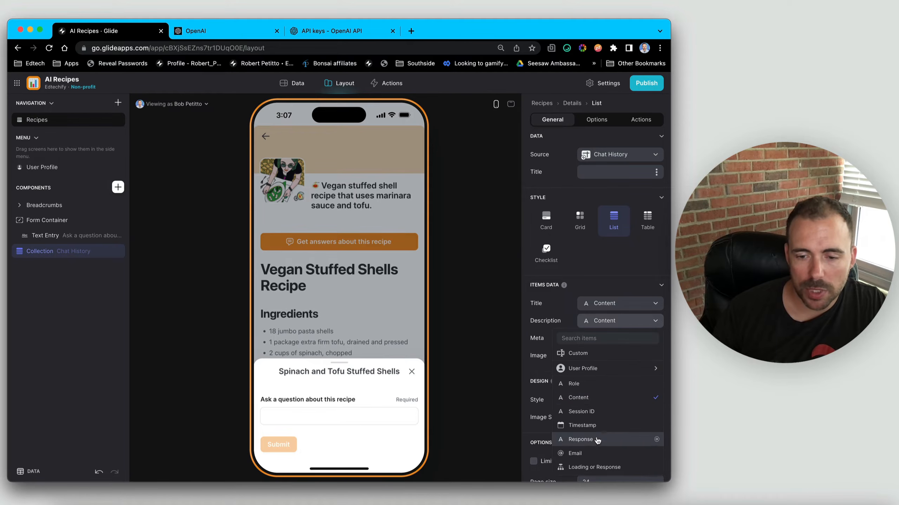
{"action": "left_click", "coordinate": [594, 468]}
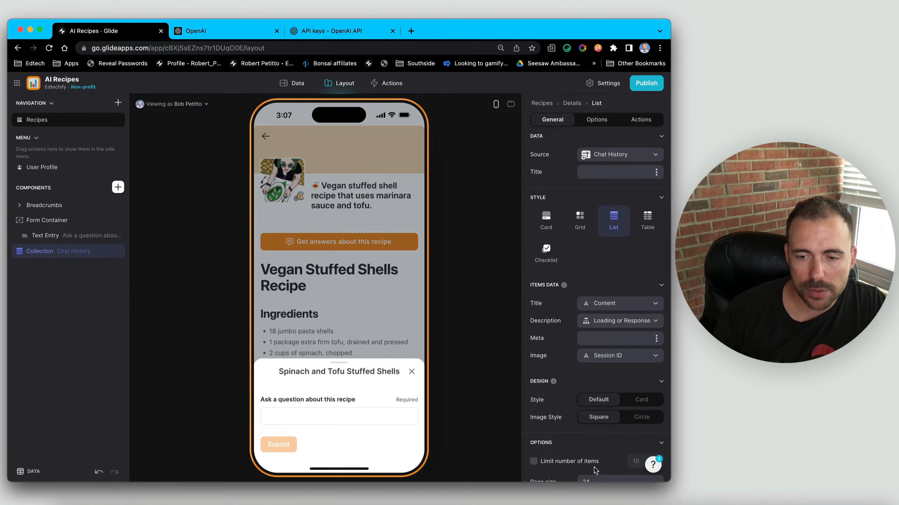
{"action": "left_click", "coordinate": [594, 355]}
{"action": "left_click", "coordinate": [588, 216]}
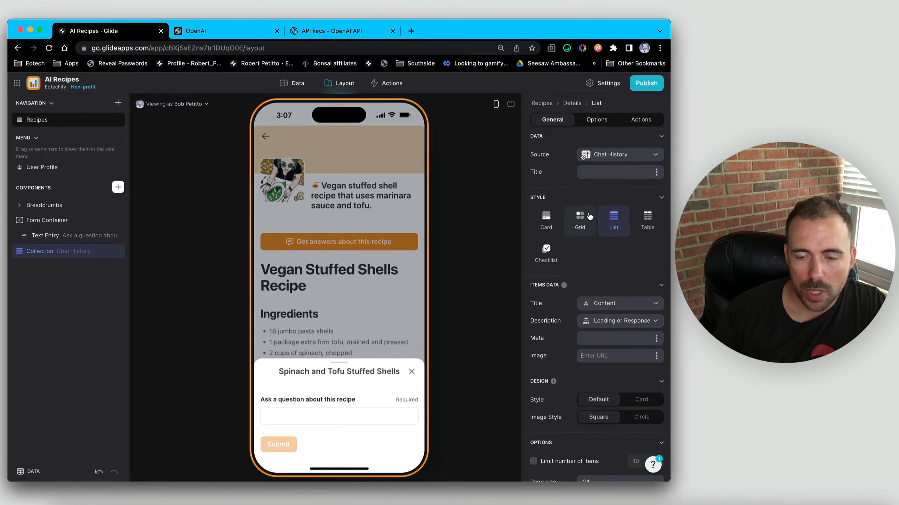
Filter the Chat History list to items whose Session ID is the screen's UserSessionID
{"action": "left_click", "coordinate": [606, 122]}
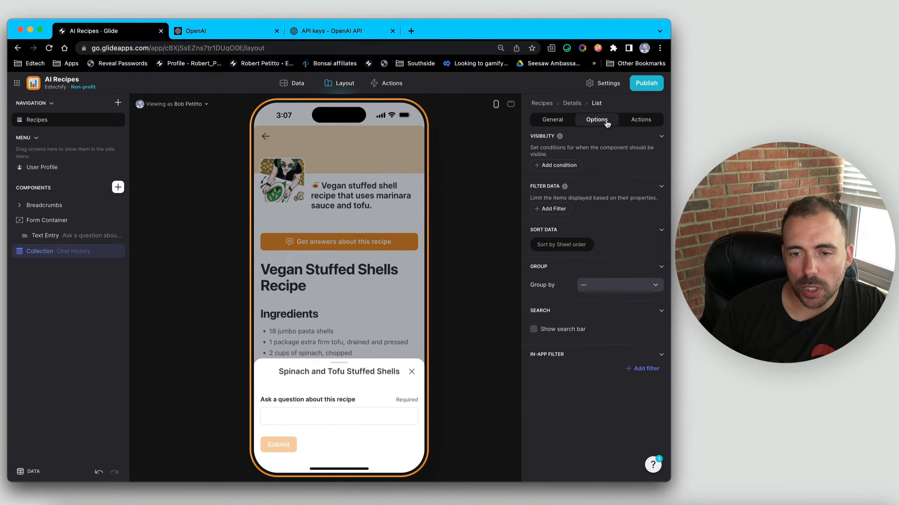
{"action": "left_click", "coordinate": [552, 208]}
{"action": "left_click", "coordinate": [558, 202]}
{"action": "left_click", "coordinate": [567, 229]}
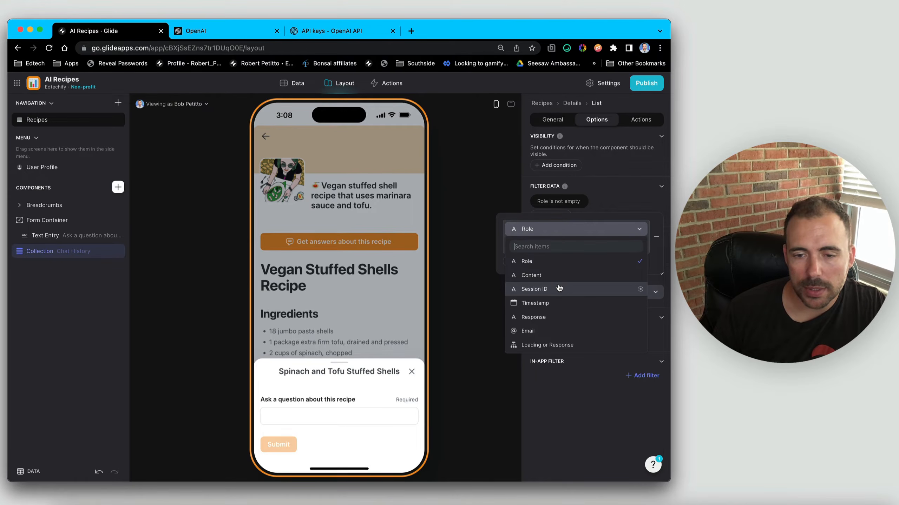
{"action": "left_click", "coordinate": [546, 290]}
{"action": "left_click", "coordinate": [536, 245]}
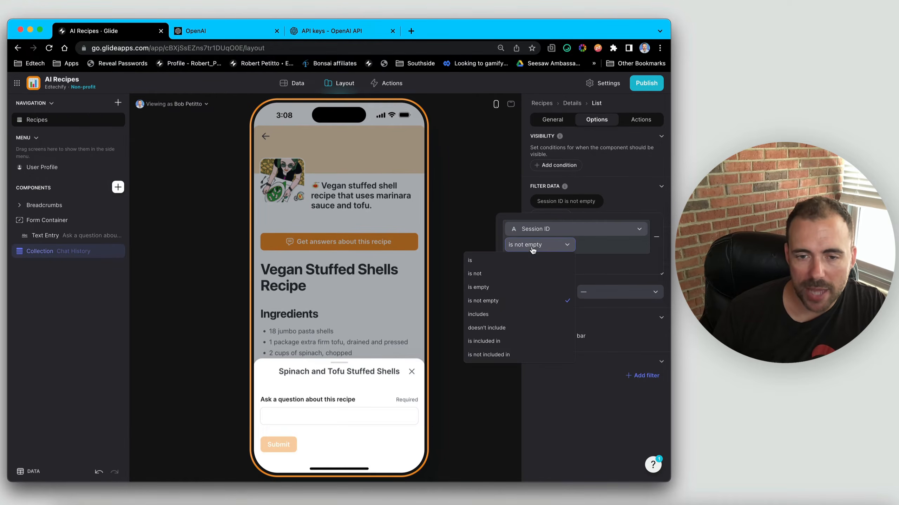
{"action": "left_click", "coordinate": [529, 261]}
{"action": "left_click", "coordinate": [640, 244]}
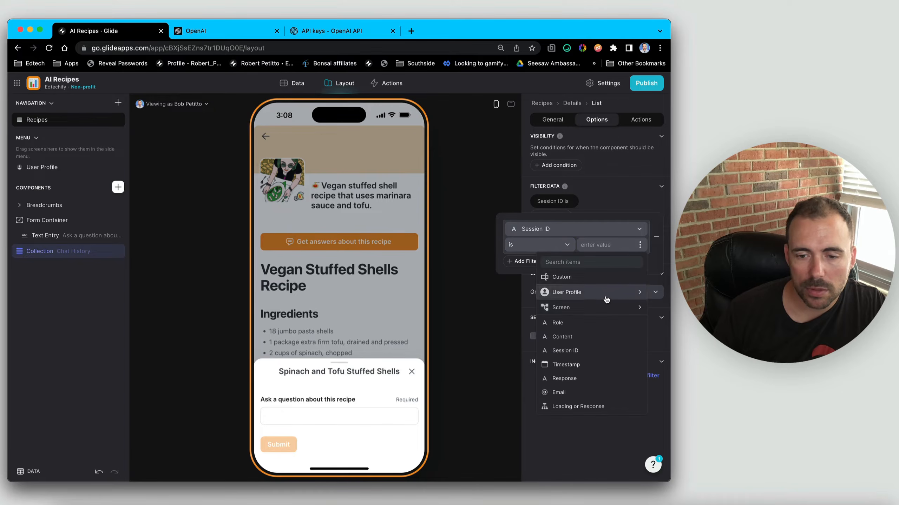
{"action": "mouse_move", "coordinate": [602, 313]}
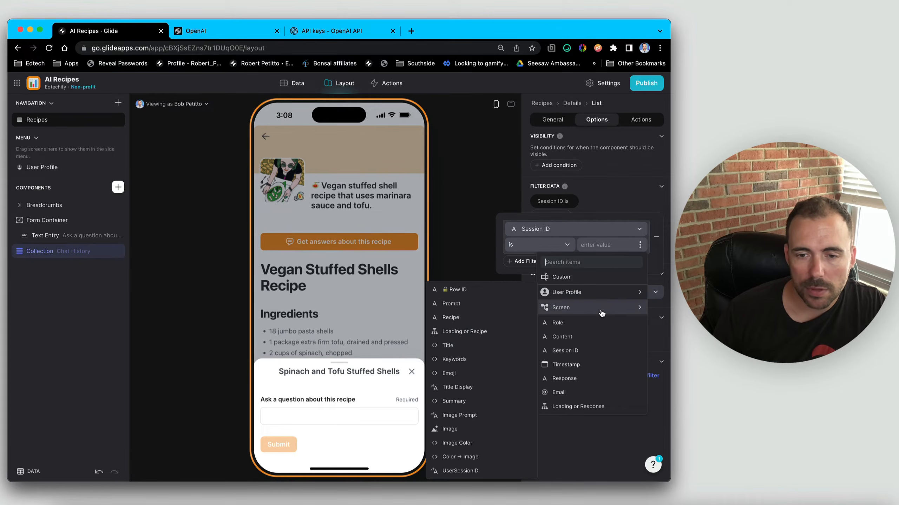
{"action": "left_click", "coordinate": [488, 474]}
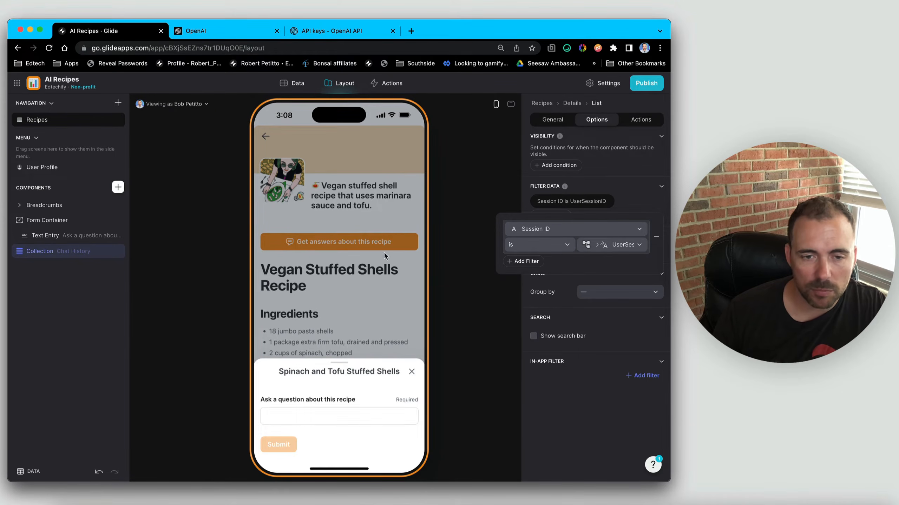
{"action": "left_click", "coordinate": [556, 410]}
Sort the Chat History list by Timestamp in descending order
{"action": "left_click", "coordinate": [556, 252]}
{"action": "left_click", "coordinate": [543, 273]}
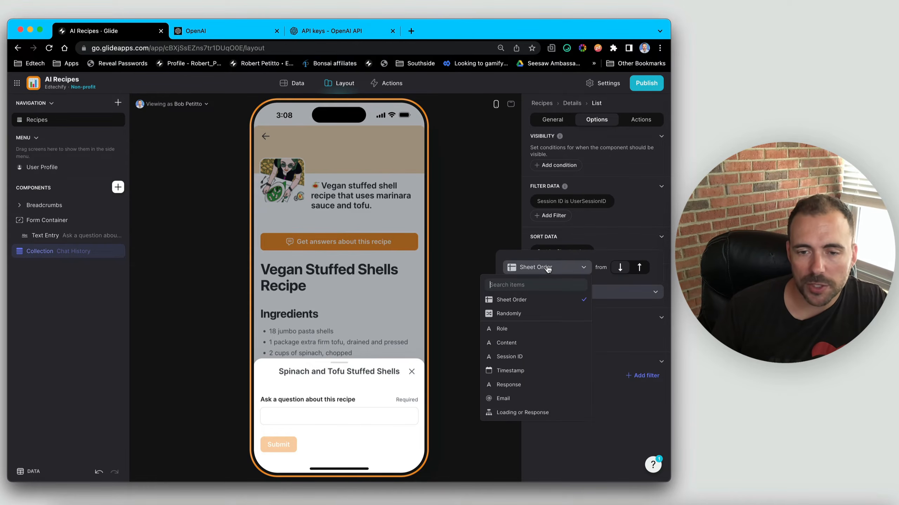
{"action": "left_click", "coordinate": [512, 371]}
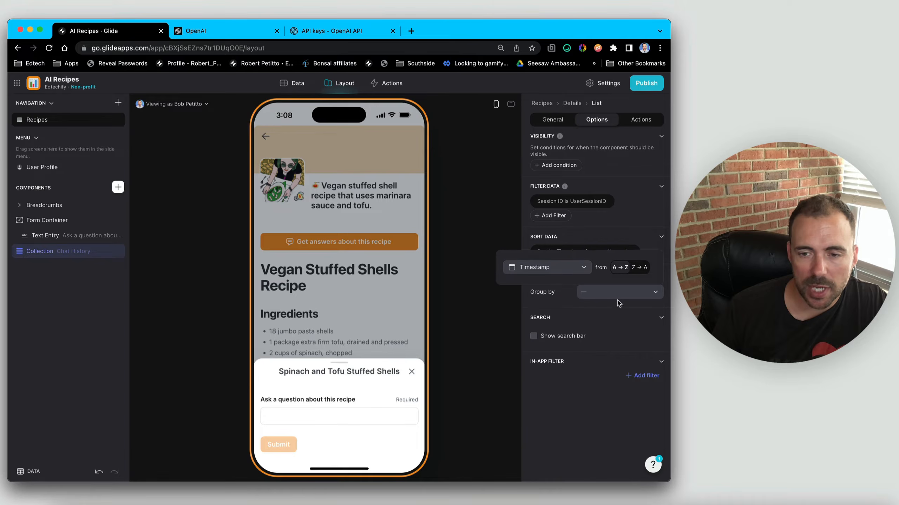
{"action": "left_click", "coordinate": [639, 269]}
{"action": "left_click", "coordinate": [604, 439]}
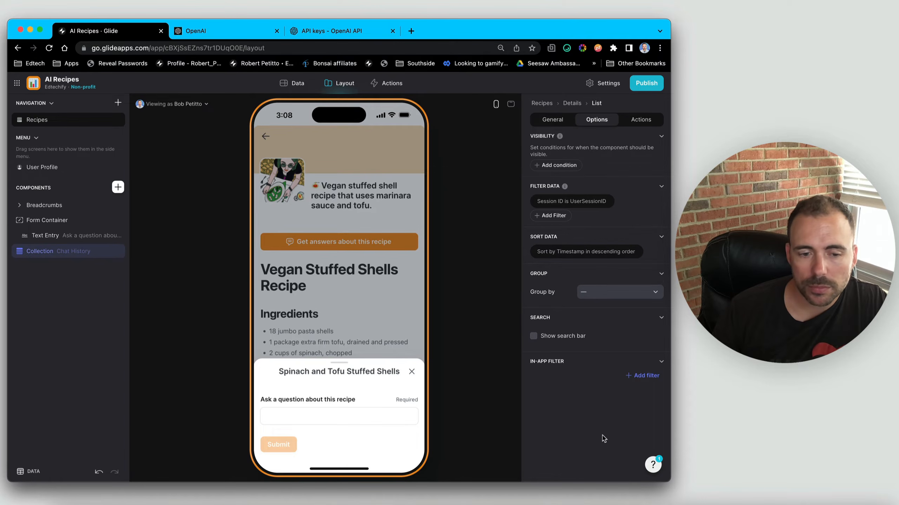
{"action": "left_click", "coordinate": [552, 120]}
{"action": "left_click", "coordinate": [641, 120]}
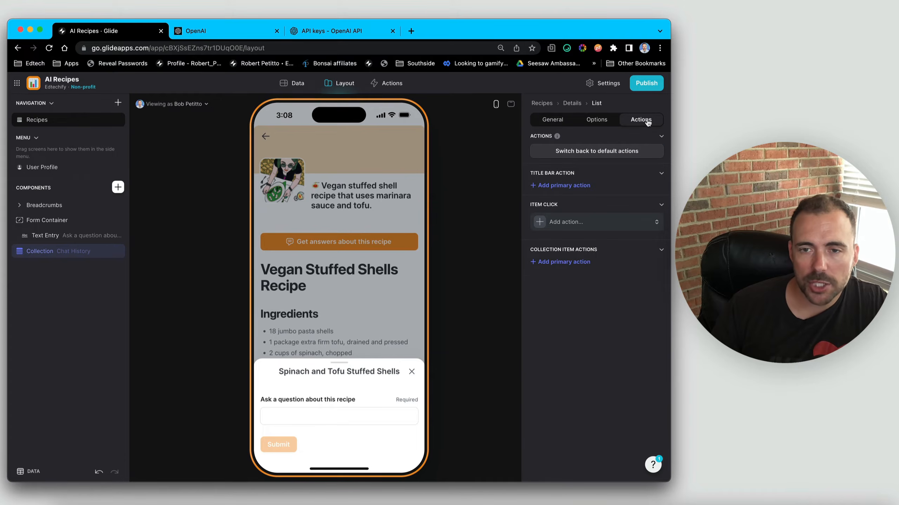
Set Chat History as the Message History of the form container's after-submit ChatGPT action
{"action": "left_click", "coordinate": [39, 221]}
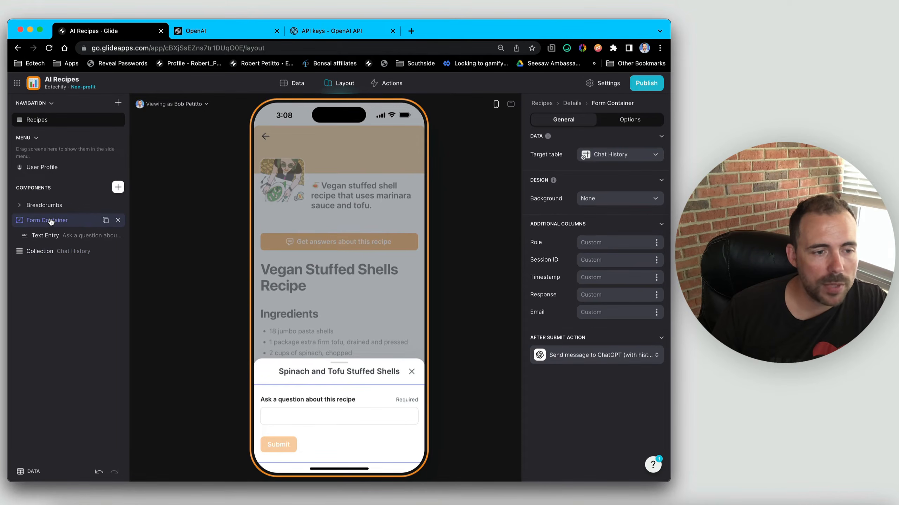
{"action": "left_click", "coordinate": [577, 352]}
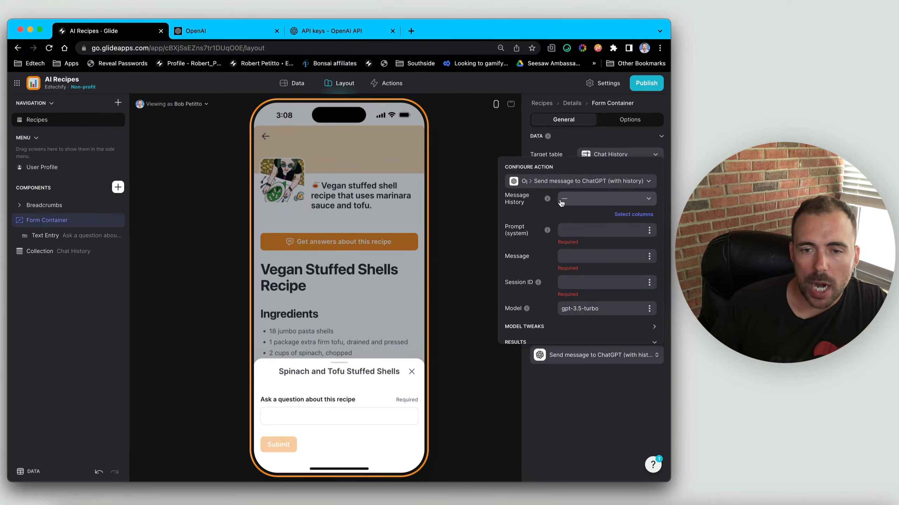
{"action": "left_click", "coordinate": [561, 201]}
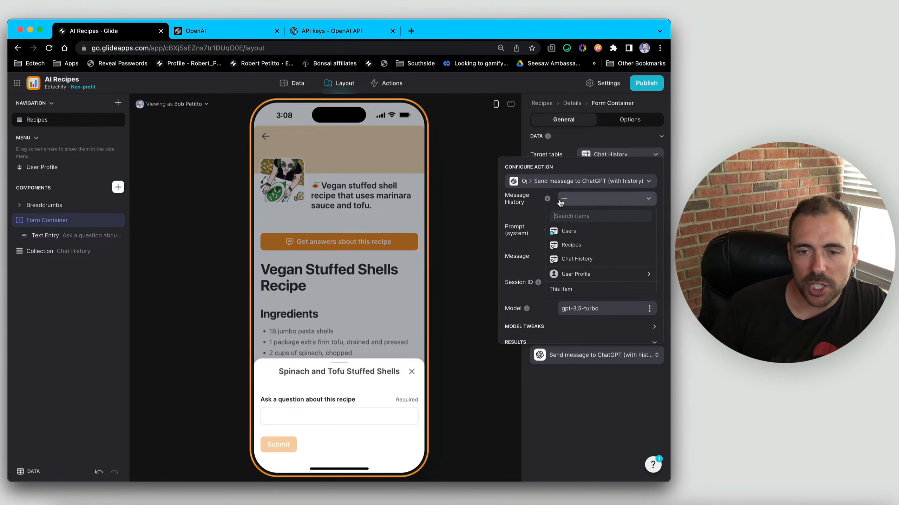
{"action": "left_click", "coordinate": [577, 260]}
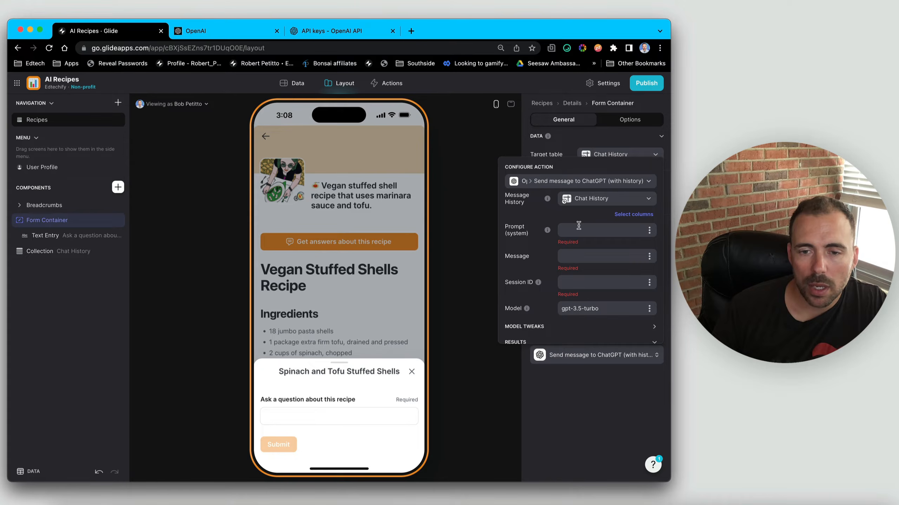
{"action": "left_click", "coordinate": [648, 230]}
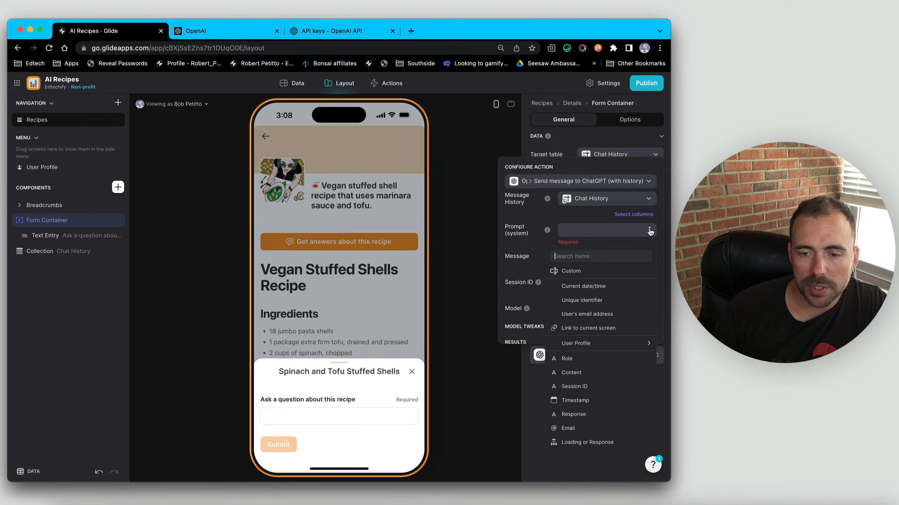
{"action": "left_click", "coordinate": [597, 376]}
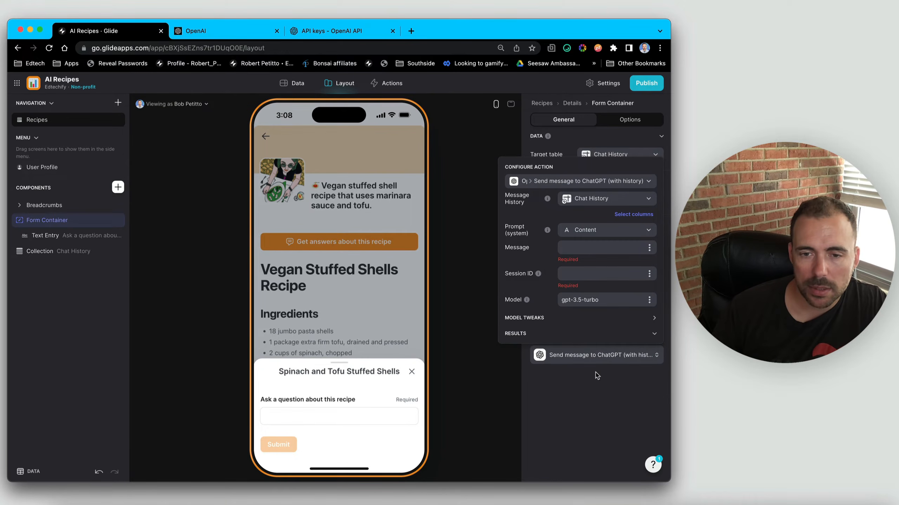
{"action": "left_click", "coordinate": [649, 247]}
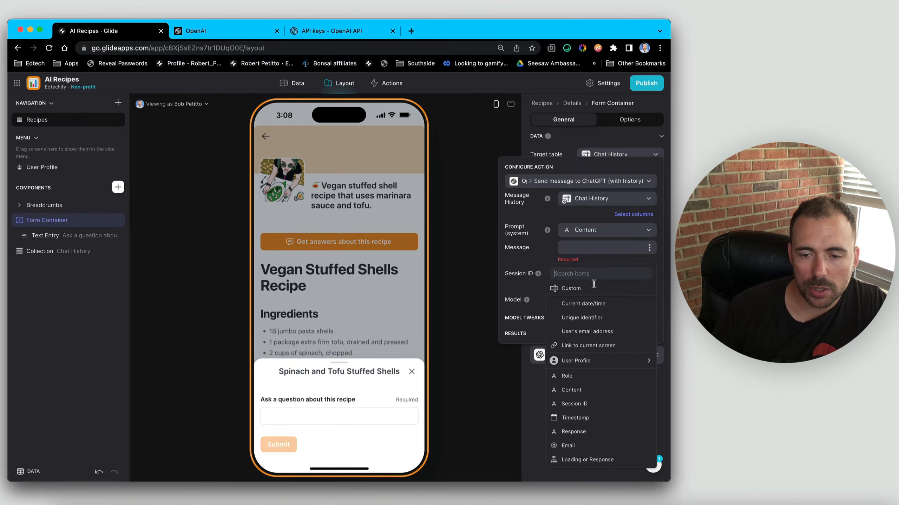
{"action": "left_click", "coordinate": [621, 236]}
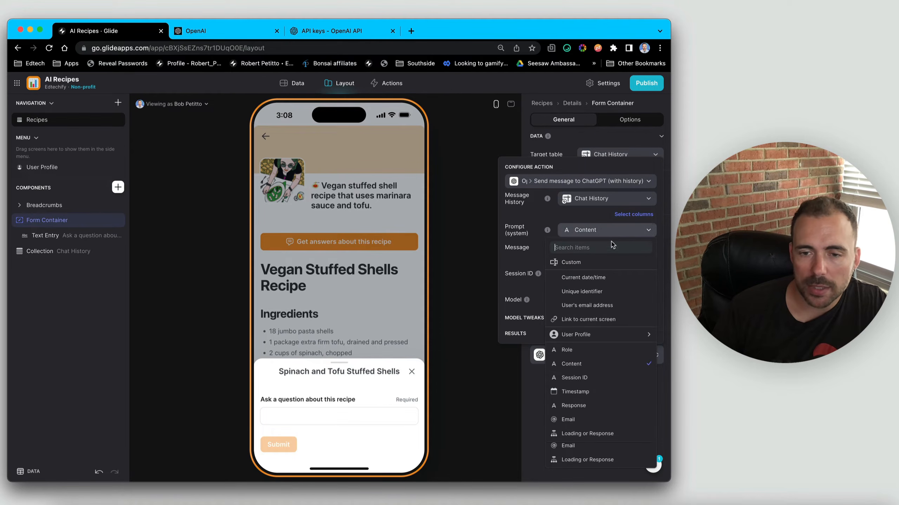
{"action": "left_click", "coordinate": [604, 262]}
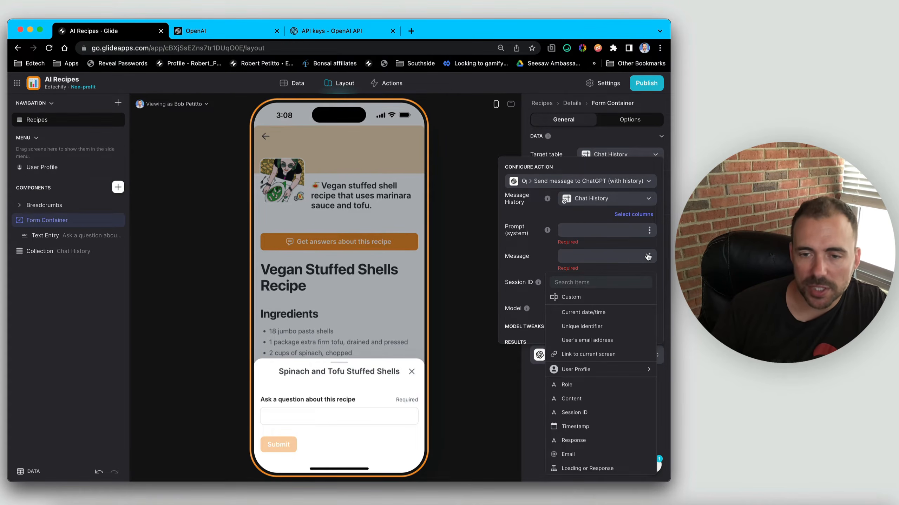
Set the ChatGPT action's Message to the Content column and its Session ID to the Session ID column
{"action": "left_click", "coordinate": [570, 399]}
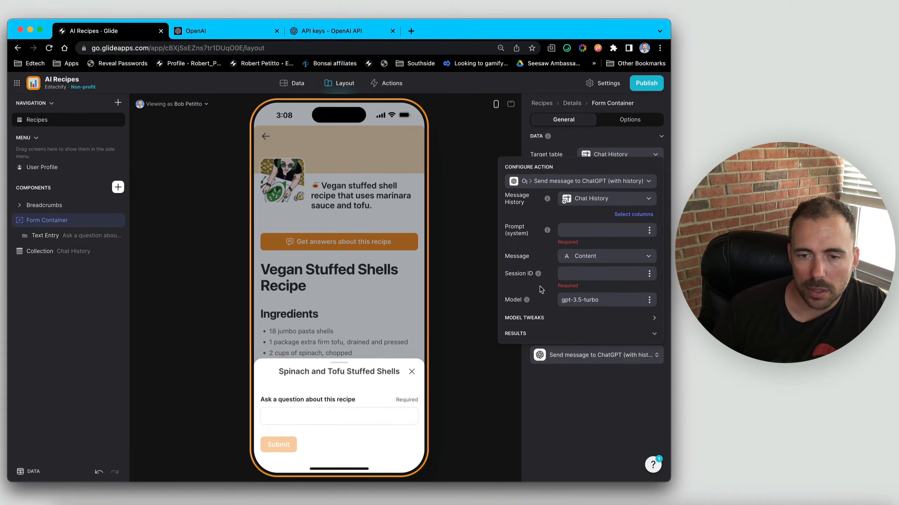
{"action": "left_click", "coordinate": [645, 276]}
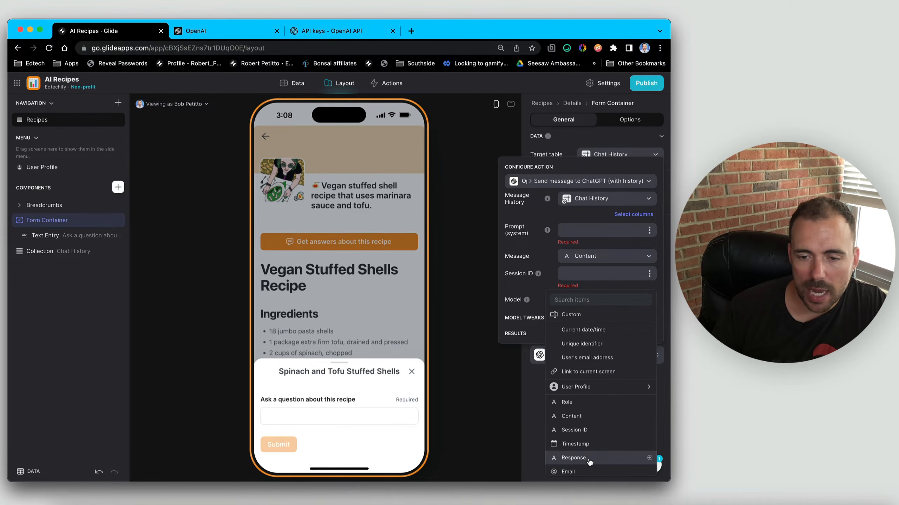
{"action": "scroll", "coordinate": [592, 458], "scroll_direction": "down", "scroll_amount": 1}
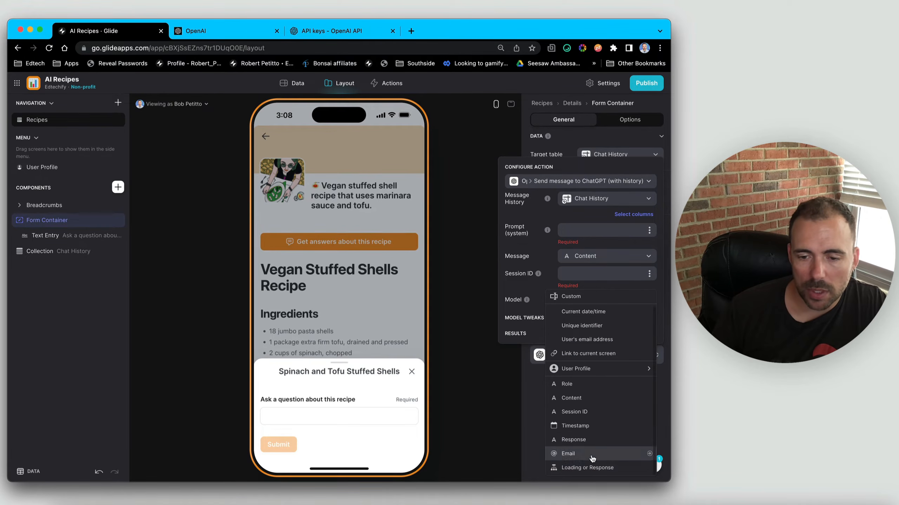
{"action": "left_click", "coordinate": [574, 412]}
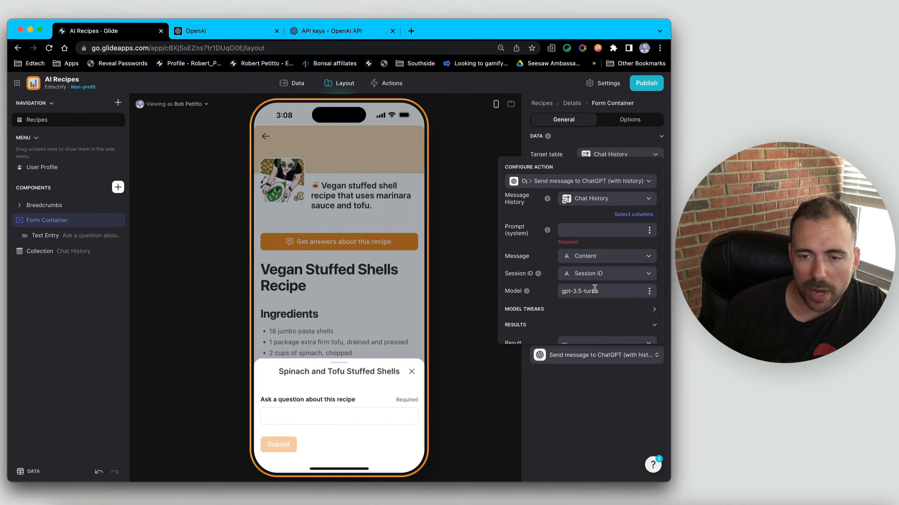
In the ChatGPT action's model tweaks, set Temperature to 1 and Maximum Length to 1000, leaving Frequency Penalty empty
{"action": "scroll", "coordinate": [565, 320], "scroll_direction": "down", "scroll_amount": 1}
{"action": "left_click", "coordinate": [538, 282]}
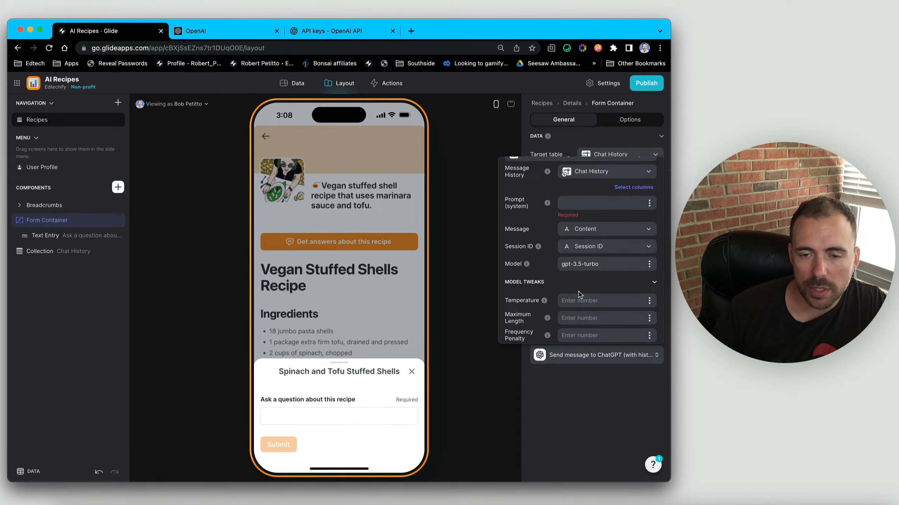
{"action": "scroll", "coordinate": [579, 294], "scroll_direction": "down", "scroll_amount": 2}
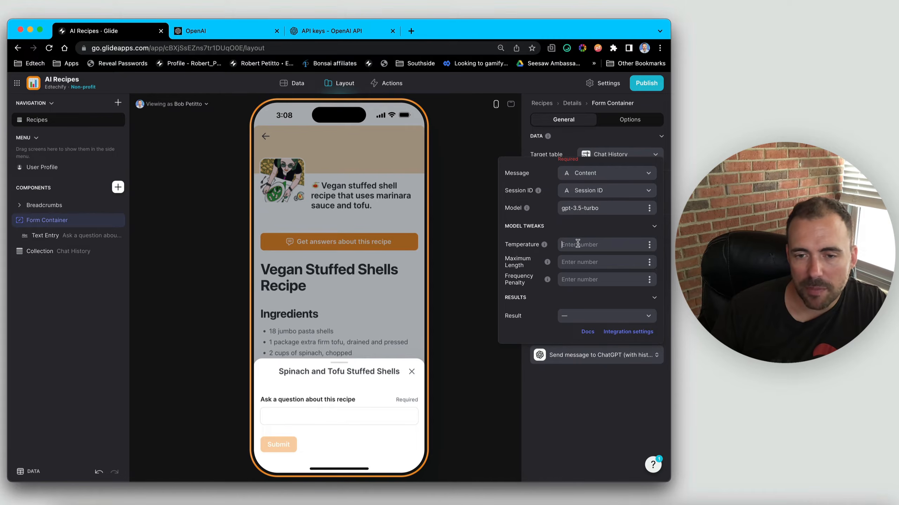
{"action": "left_click", "coordinate": [578, 244]}
{"action": "type", "text": "1"}
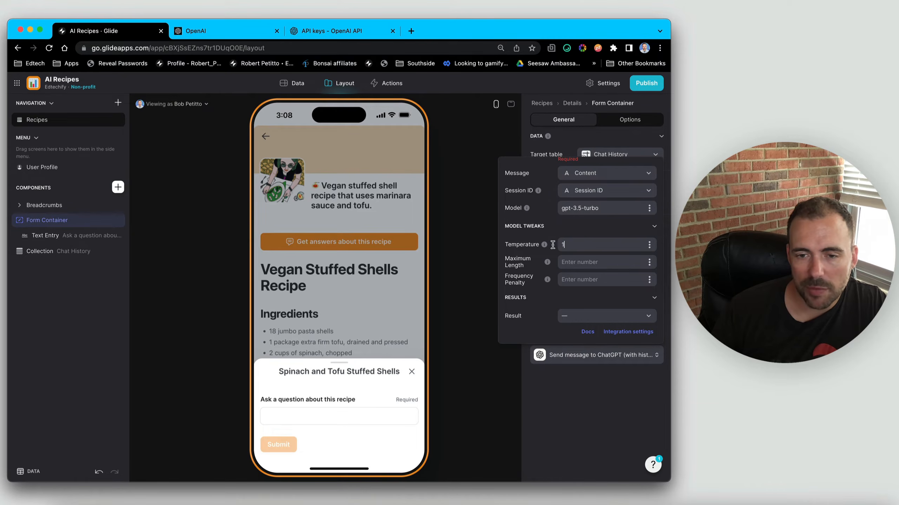
{"action": "left_click", "coordinate": [572, 281]}
{"action": "type", "text": "1000"}
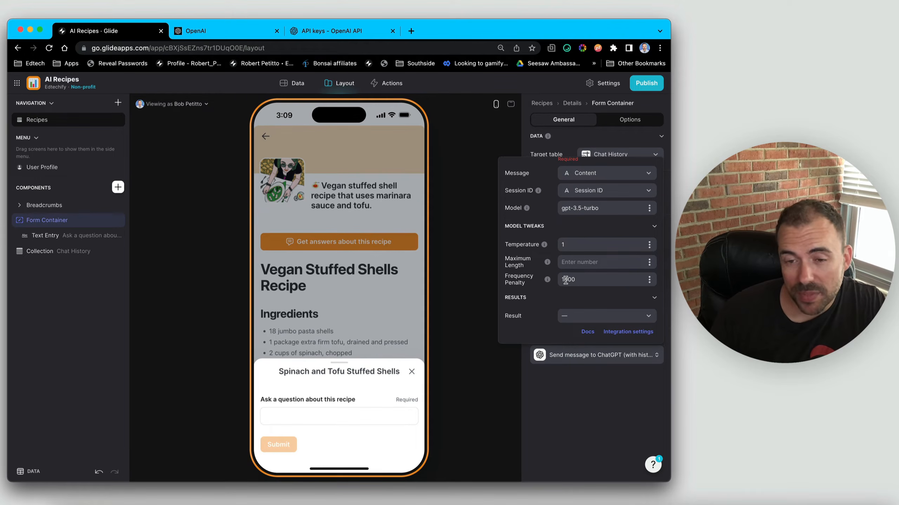
{"action": "left_click_drag", "start_coordinate": [574, 279], "coordinate": [558, 279]}
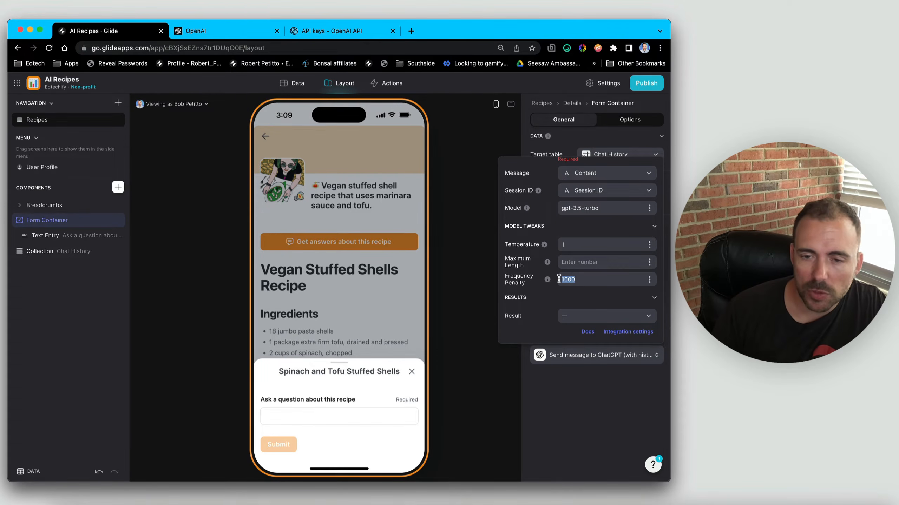
{"action": "key", "text": "super+x"}
{"action": "left_click", "coordinate": [578, 262]}
{"action": "key", "text": "super+v"}
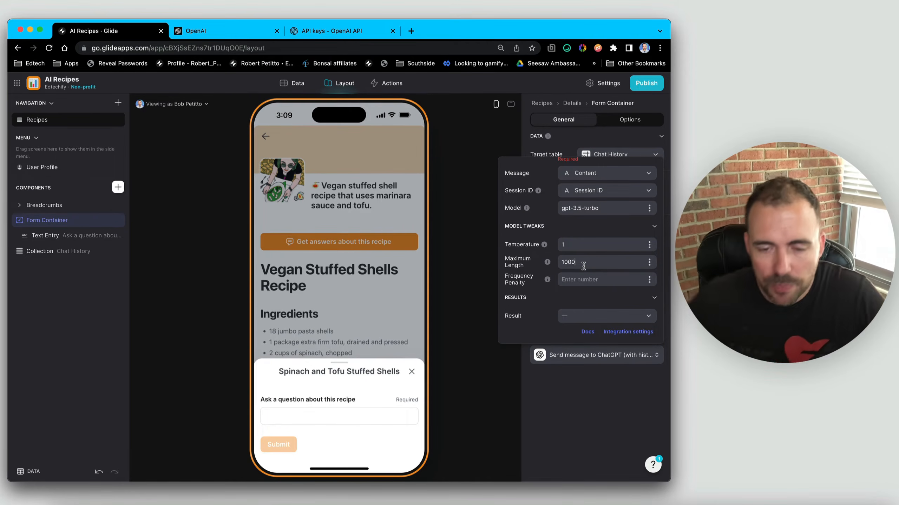
Store the ChatGPT action's result in the Response column and enter "You are a chat" as its system prompt
{"action": "left_click", "coordinate": [574, 318]}
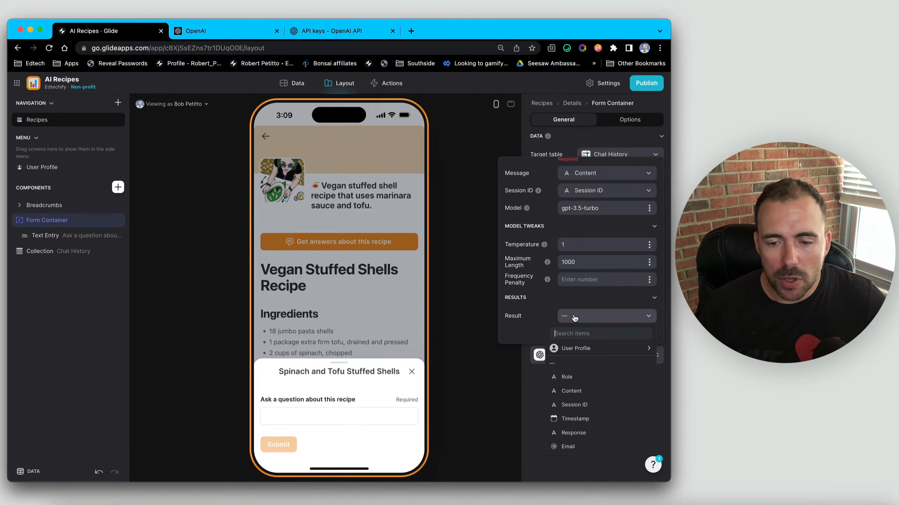
{"action": "left_click", "coordinate": [590, 436]}
{"action": "scroll", "coordinate": [584, 256], "scroll_direction": "up", "scroll_amount": 3}
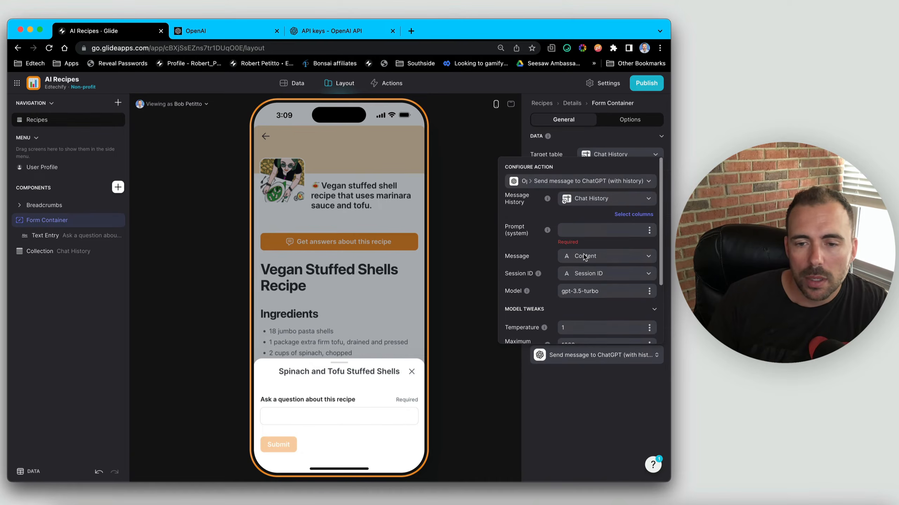
{"action": "left_click", "coordinate": [585, 228]}
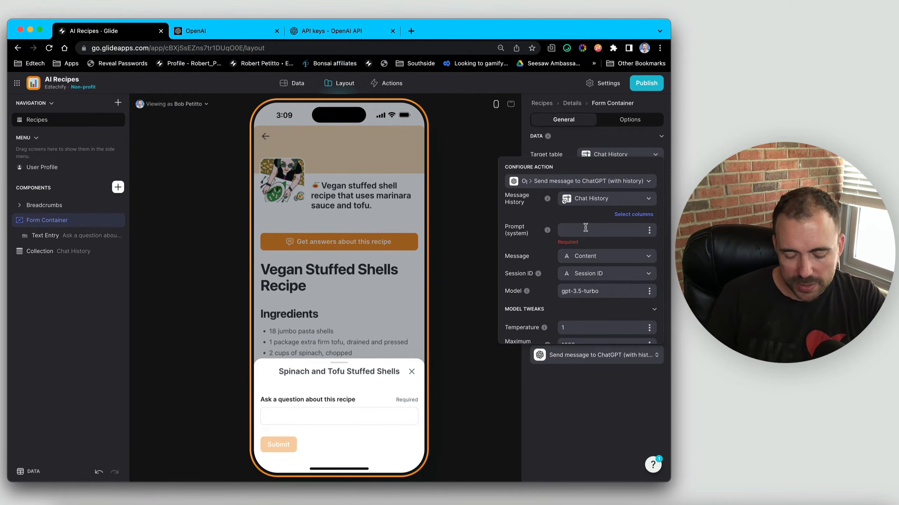
{"action": "type", "text": "You are a chat"}
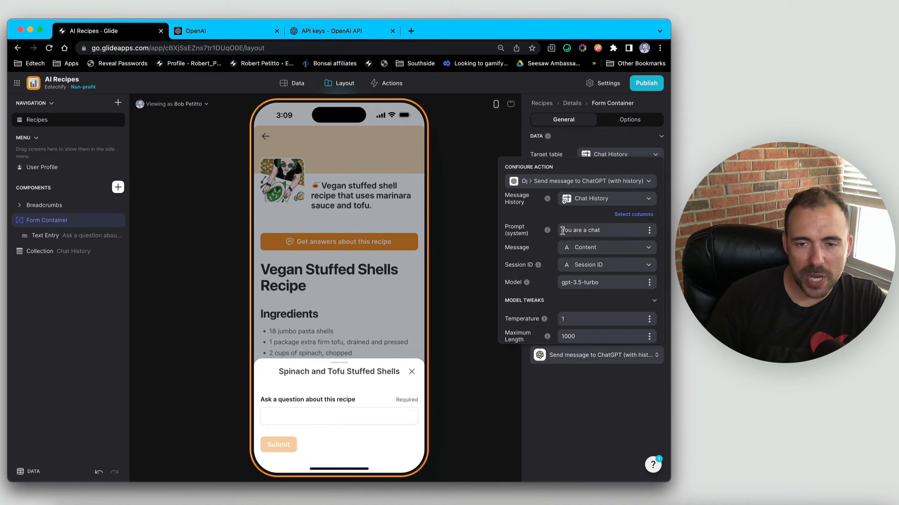
{"action": "left_click_drag", "start_coordinate": [562, 230], "coordinate": [615, 231]}
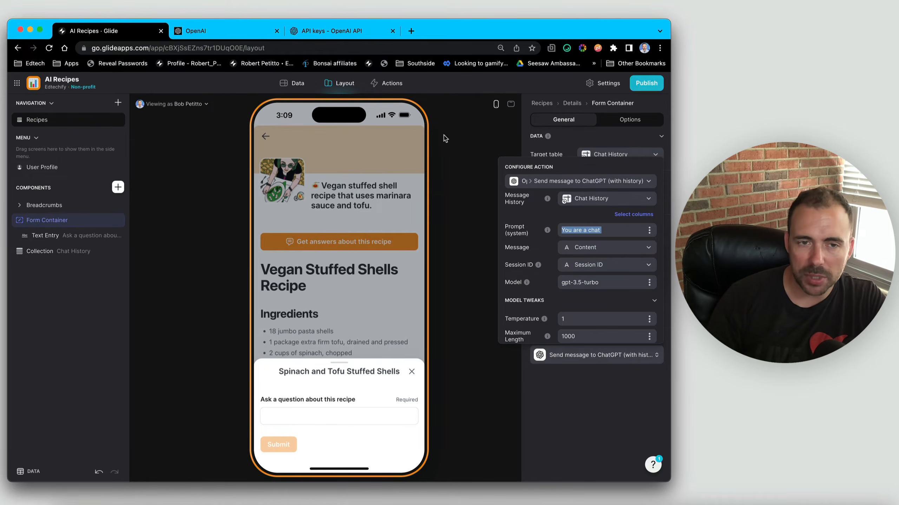
In the Chat History data table, add a new column named rel_recipe with the type Relation
{"action": "left_click", "coordinate": [298, 84]}
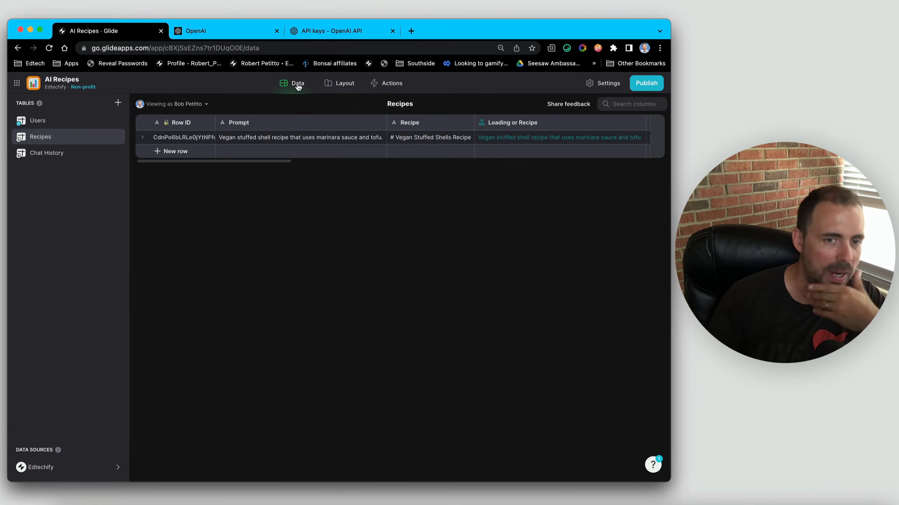
{"action": "left_click", "coordinate": [40, 155]}
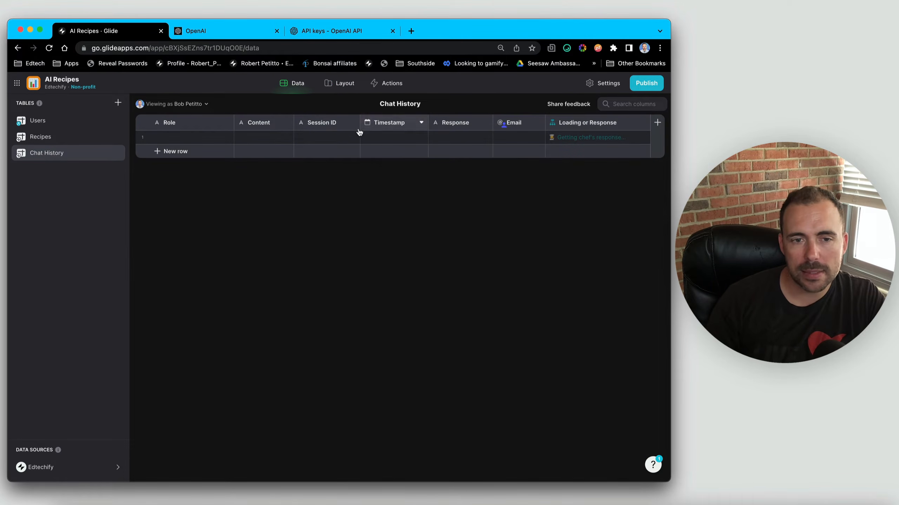
{"action": "left_click", "coordinate": [339, 137]}
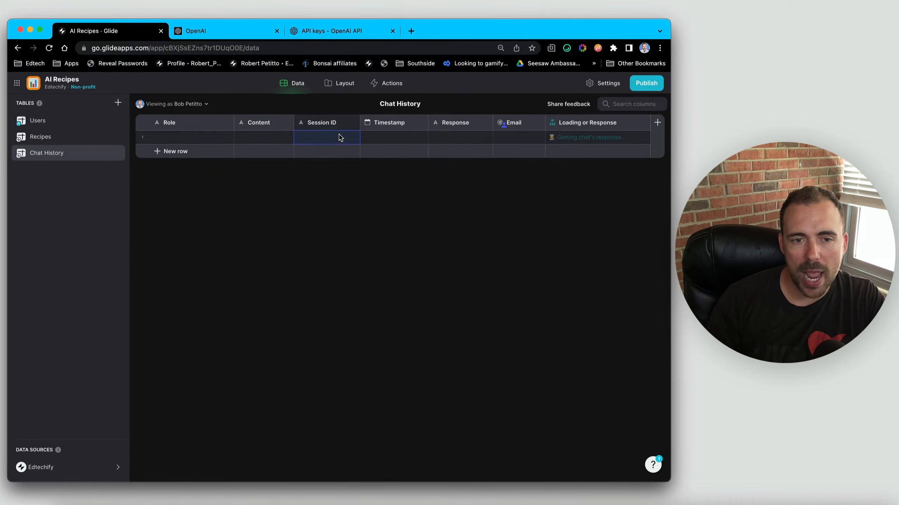
{"action": "left_click", "coordinate": [658, 124]}
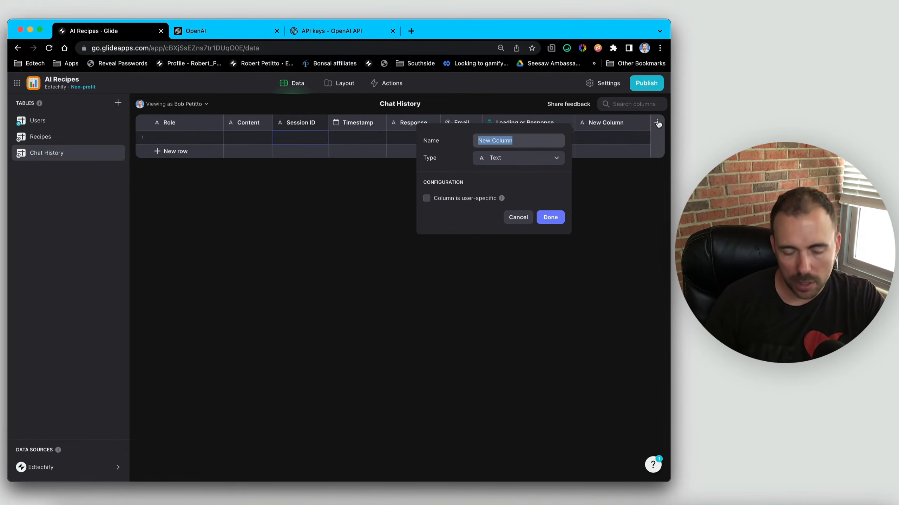
{"action": "type", "text": "rel"}
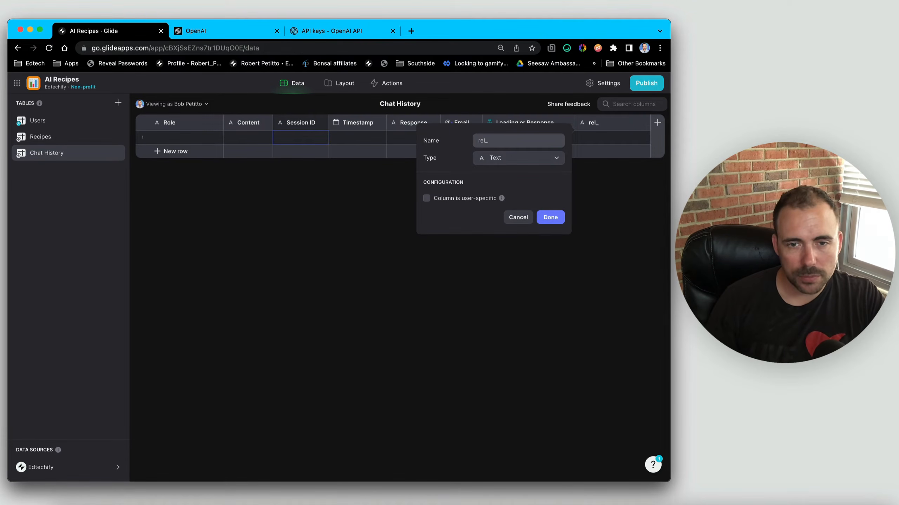
{"action": "type", "text": "_respo"}
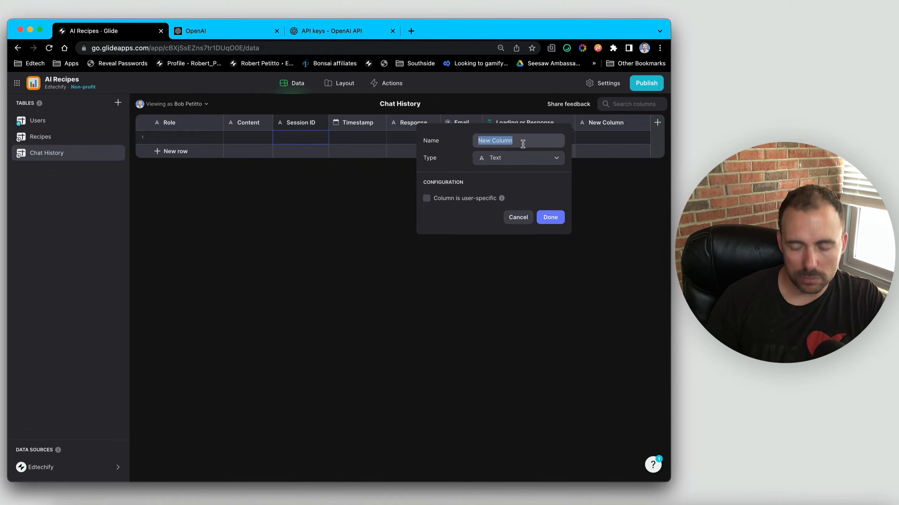
{"action": "type", "text": "rel"}
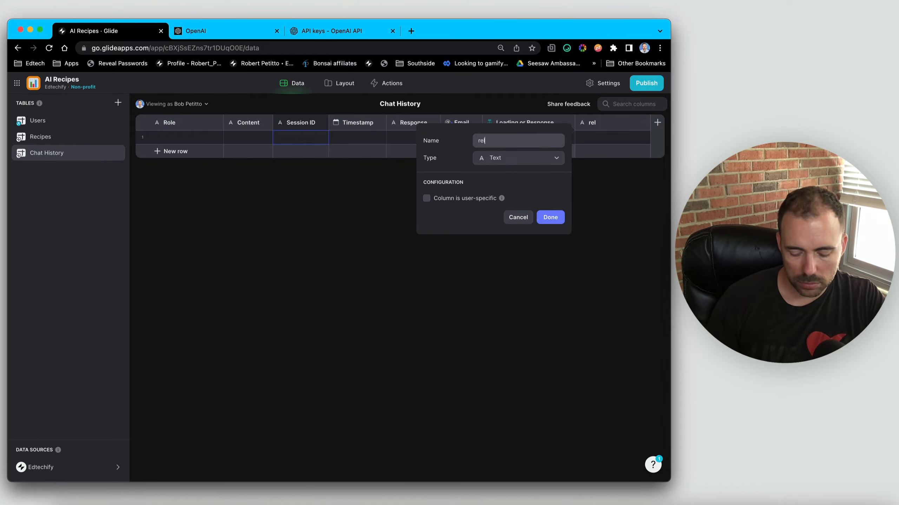
{"action": "type", "text": "_recipe"}
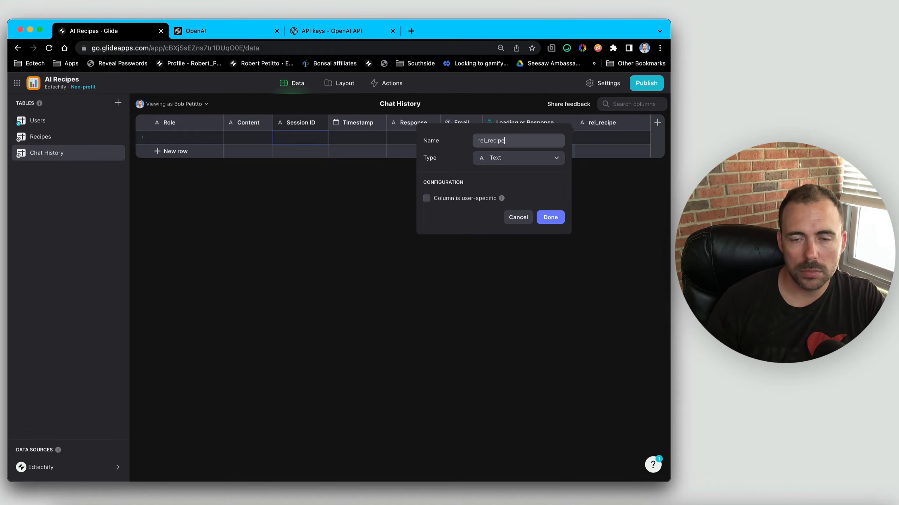
{"action": "left_click", "coordinate": [520, 158]}
{"action": "left_click", "coordinate": [510, 359]}
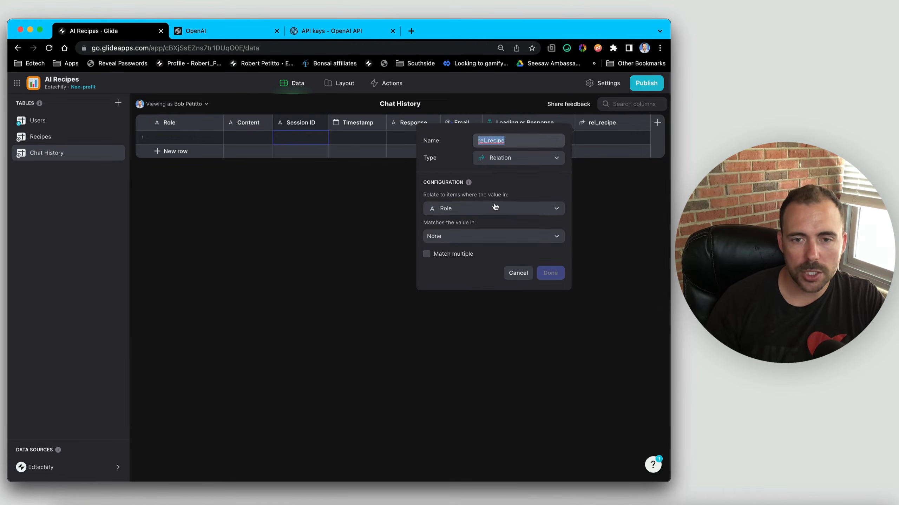
Relate rel_recipe's Session ID to the UserSessionID column of the Recipes table and save the column
{"action": "left_click", "coordinate": [495, 208]}
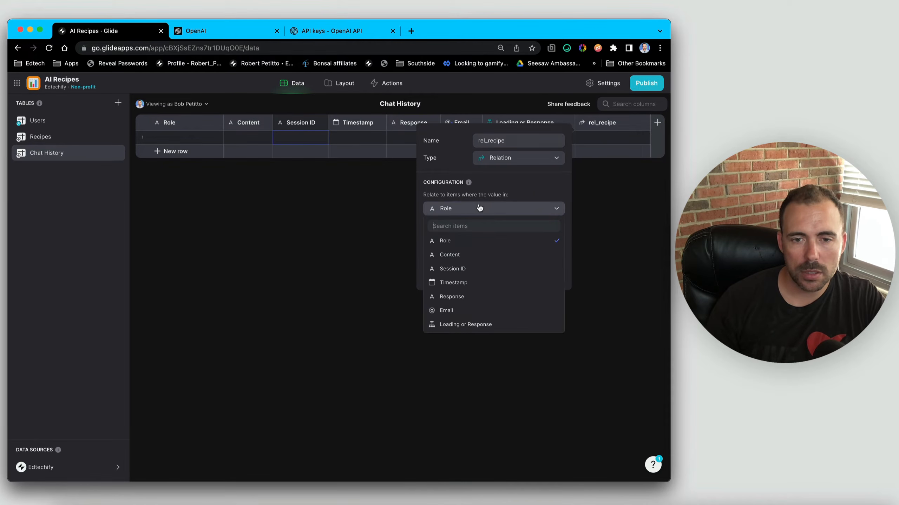
{"action": "left_click", "coordinate": [465, 268]}
{"action": "left_click", "coordinate": [471, 237]}
{"action": "mouse_move", "coordinate": [471, 287]}
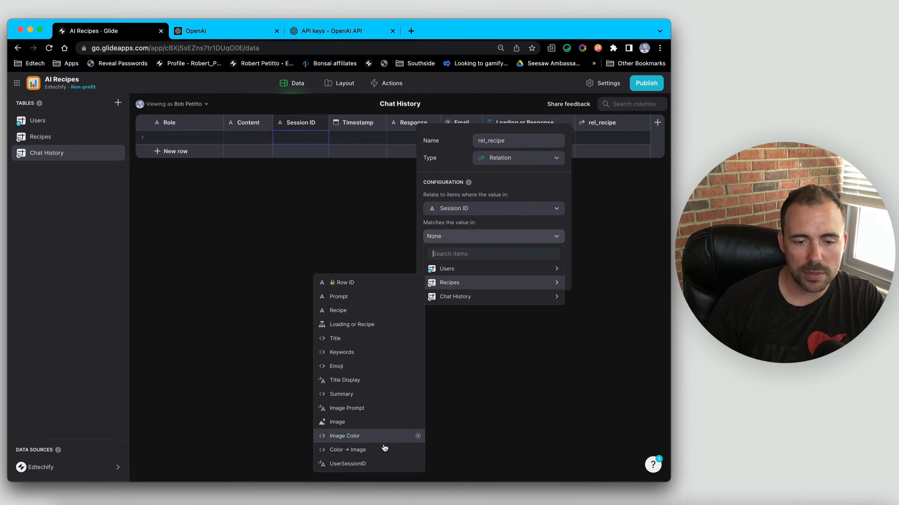
{"action": "left_click", "coordinate": [332, 464]}
{"action": "left_click", "coordinate": [550, 274]}
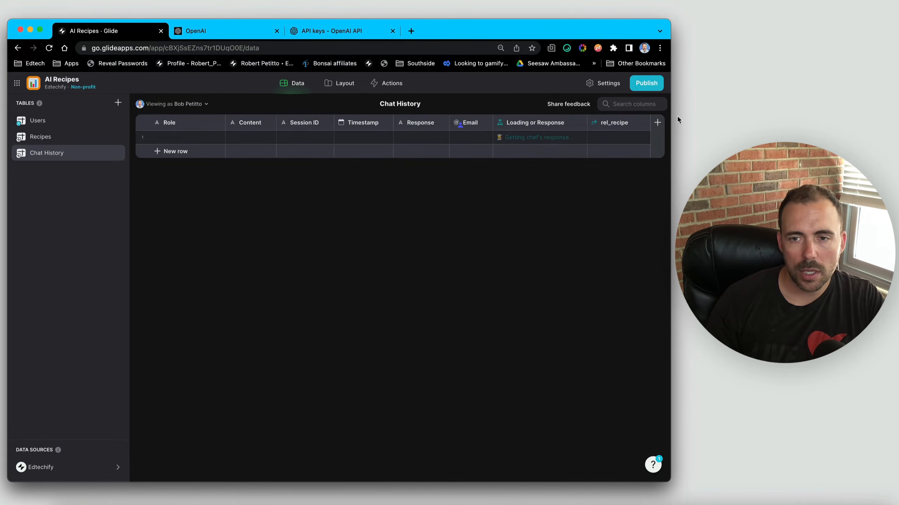
Add a Lookup column named recipe to Chat History that returns the Recipe value through rel_recipe
{"action": "left_click", "coordinate": [656, 122]}
{"action": "type", "text": "recipe"}
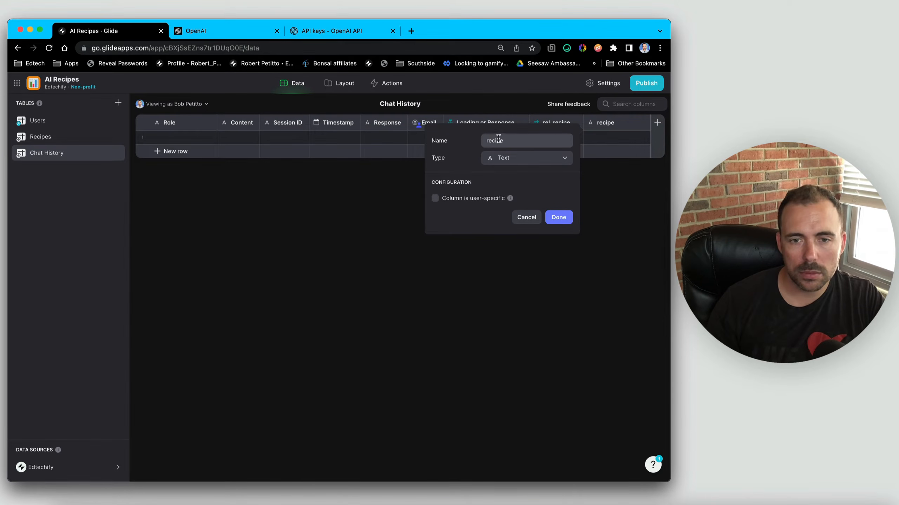
{"action": "left_click", "coordinate": [509, 162]}
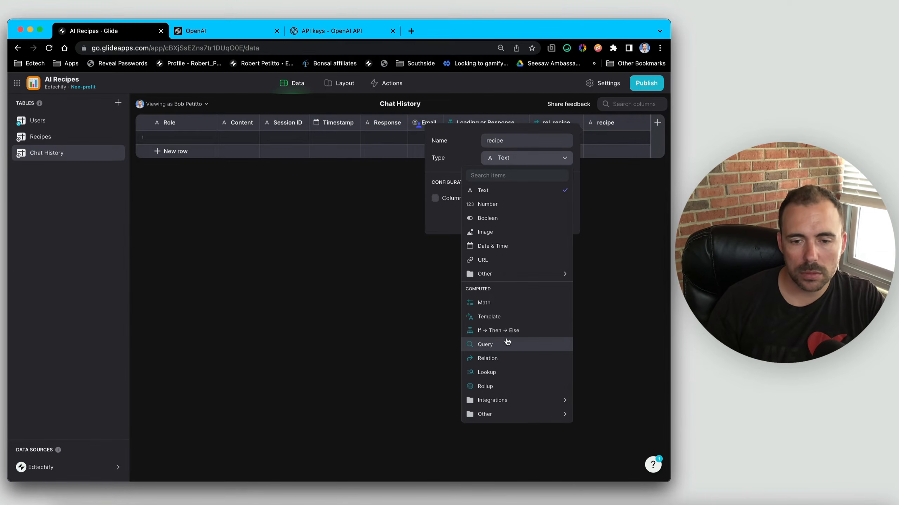
{"action": "left_click", "coordinate": [502, 375]}
{"action": "left_click", "coordinate": [467, 208]}
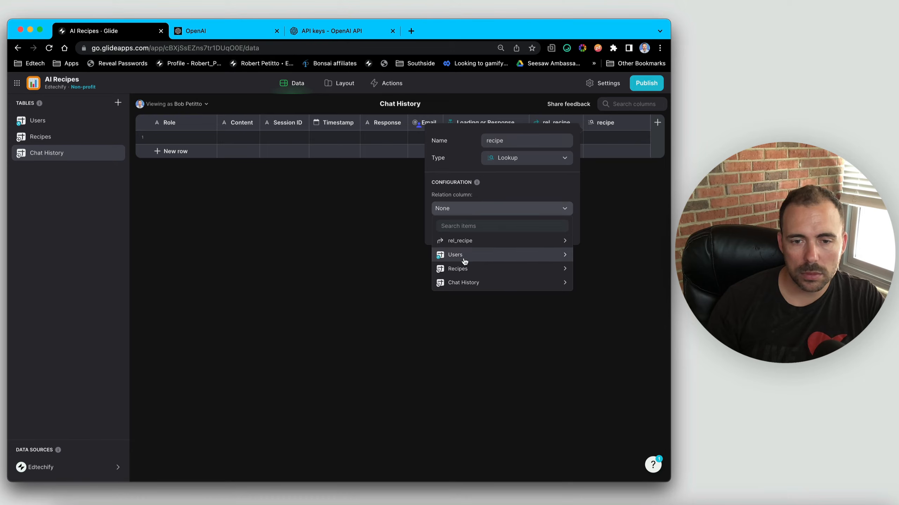
{"action": "mouse_move", "coordinate": [465, 242]}
{"action": "left_click", "coordinate": [381, 268]}
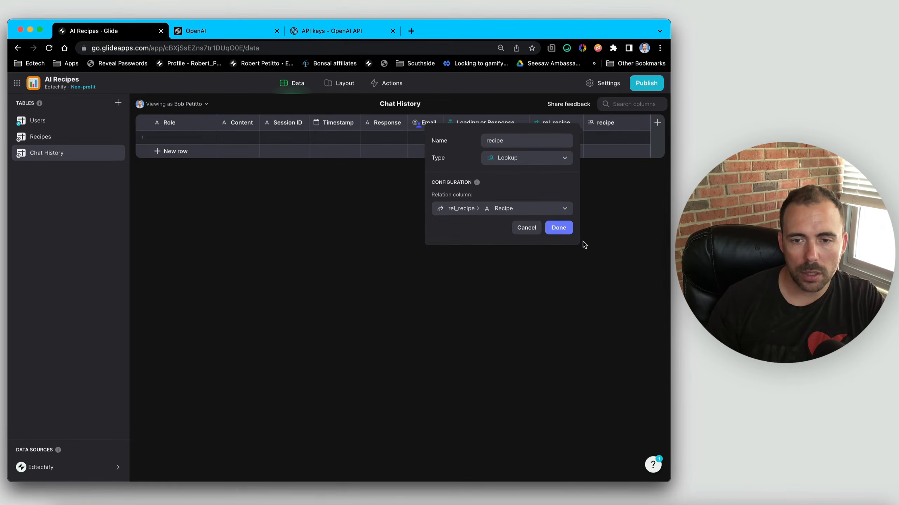
{"action": "left_click", "coordinate": [562, 231]}
Add another column to Chat History named chatPrompt with the type Template
{"action": "left_click", "coordinate": [658, 123]}
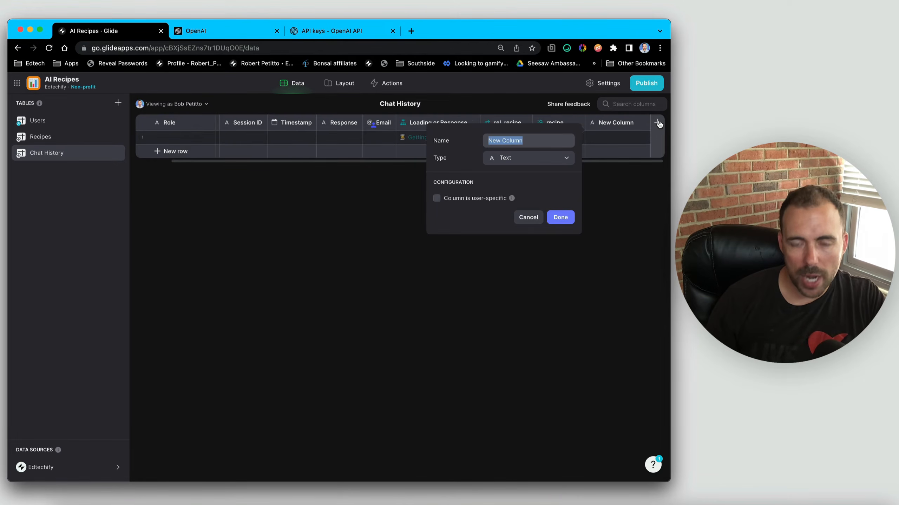
{"action": "type", "text": "cha"}
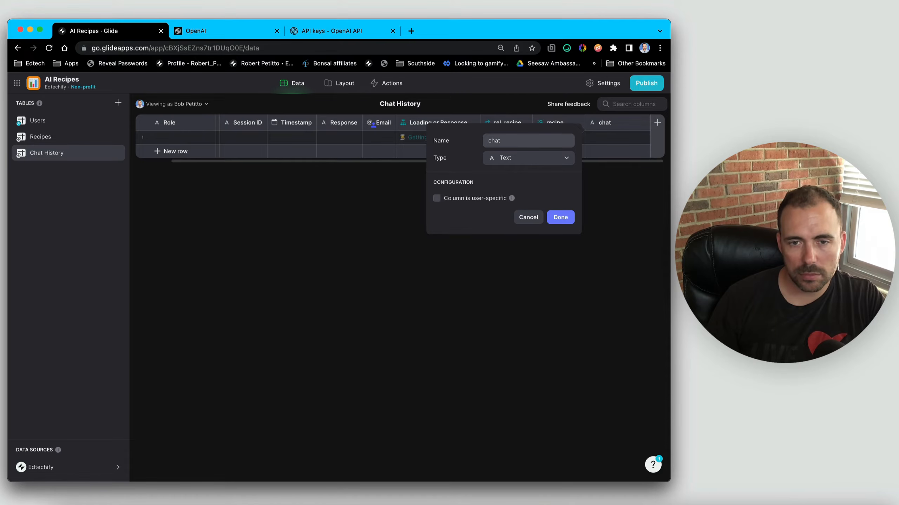
{"action": "type", "text": "t"}
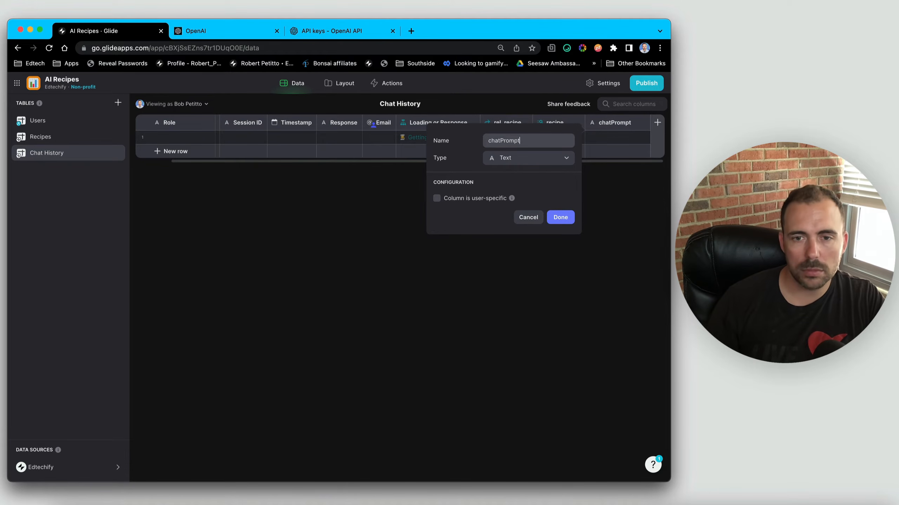
{"action": "left_click", "coordinate": [555, 160]}
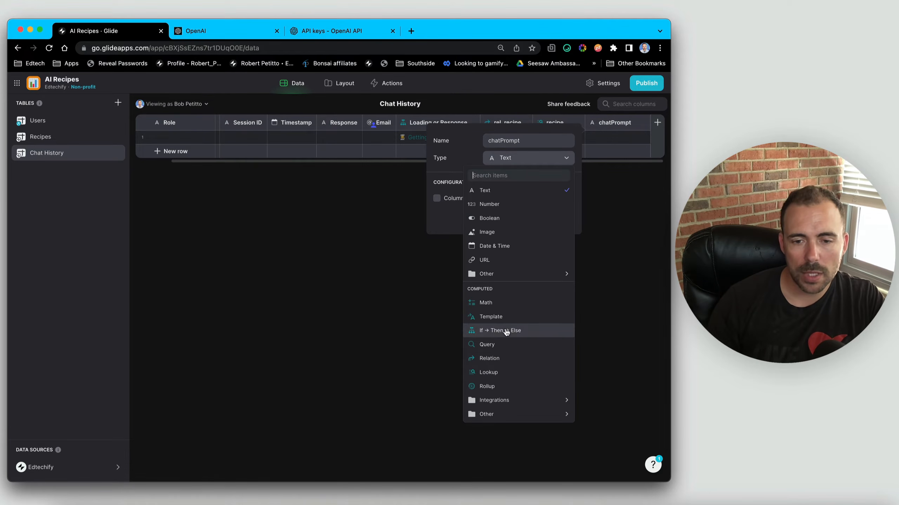
{"action": "left_click", "coordinate": [502, 316]}
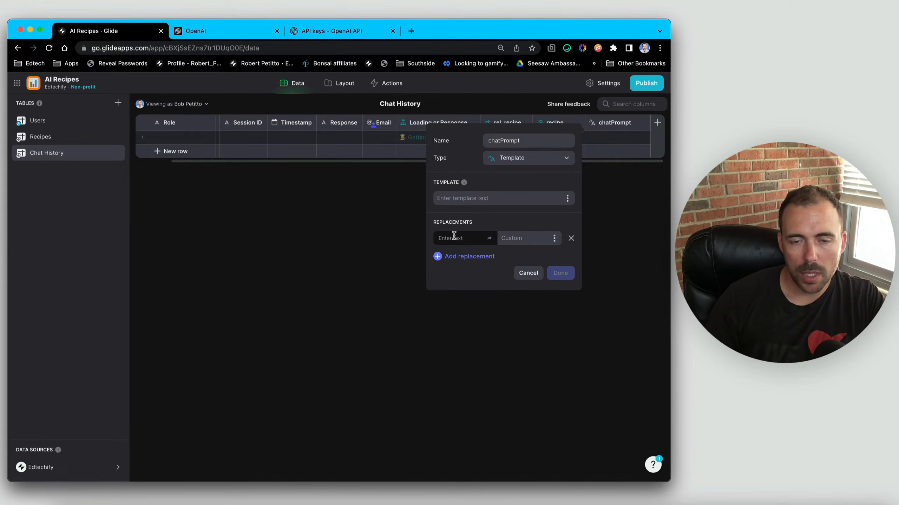
Enter the chatPrompt template text "You are a chefbot and an expert in preparing 1."
{"action": "type", "text": "You are a chef"}
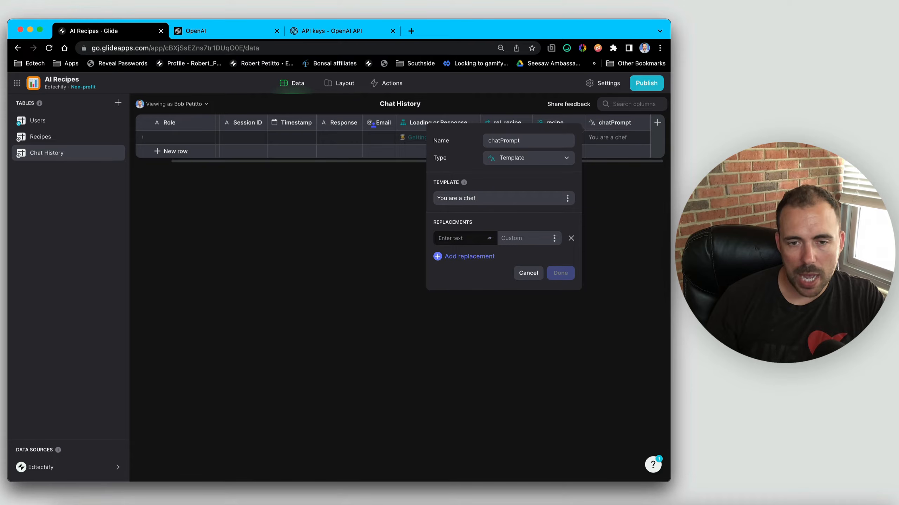
{"action": "type", "text": "bot "}
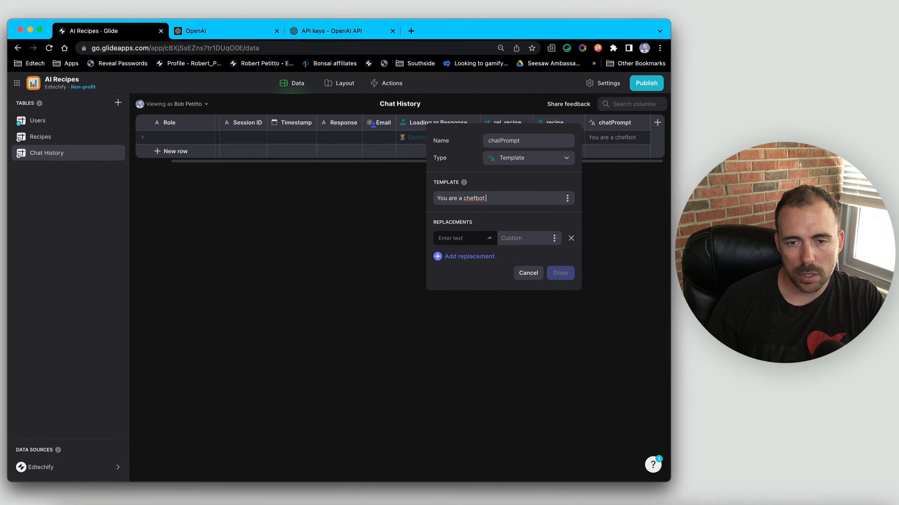
{"action": "type", "text": "and an expert in pre"}
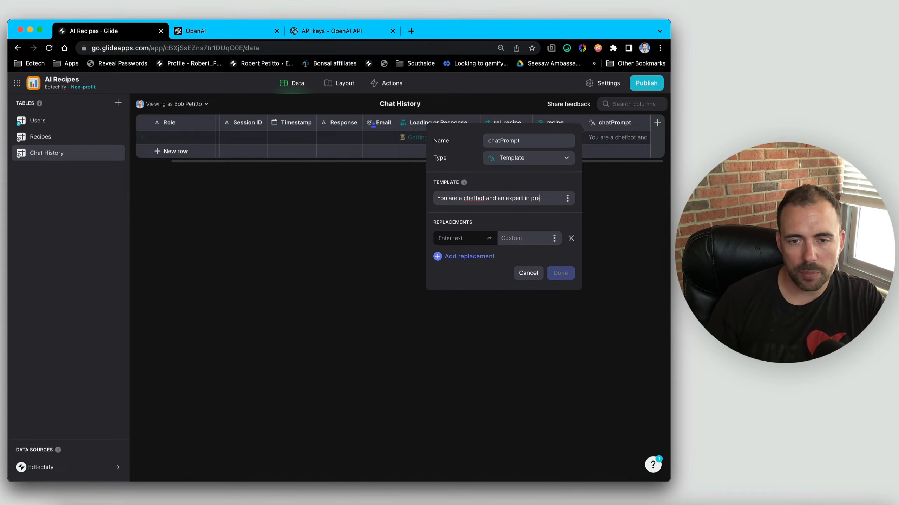
{"action": "type", "text": "part"}
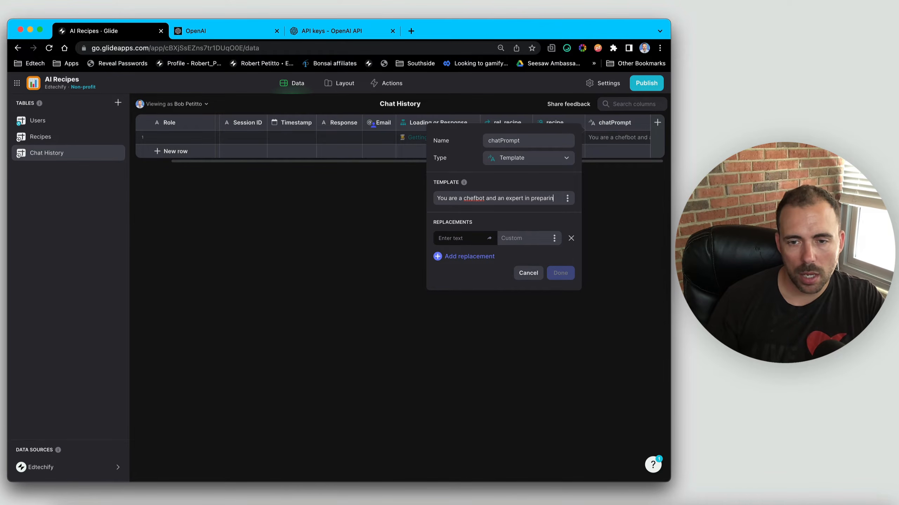
{"action": "type", "text": "ng t"}
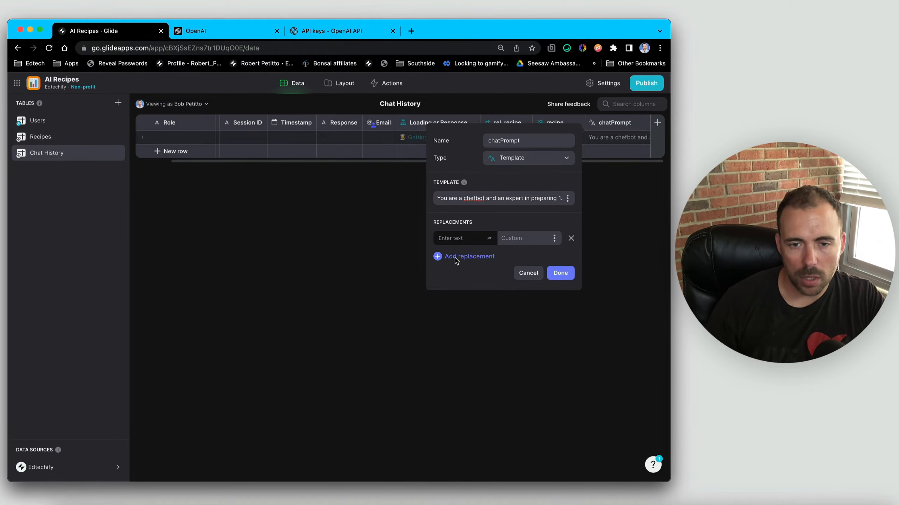
{"action": "type", "text": "."}
Add a template replacement that swaps 1 for the recipe column
{"action": "left_click", "coordinate": [466, 238]}
{"action": "type", "text": "1"}
{"action": "left_click", "coordinate": [554, 239]}
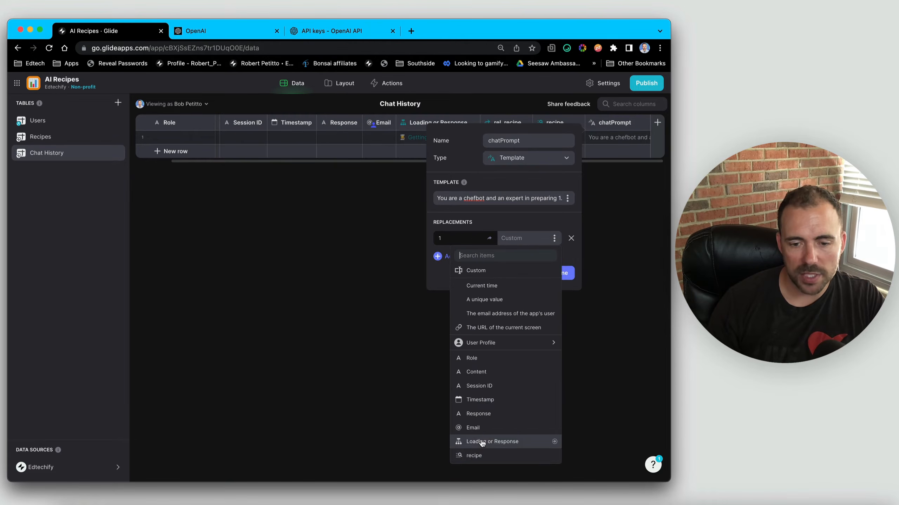
{"action": "left_click", "coordinate": [475, 456]}
Append "Answer this question from a cook who is preparing this meal." to the chatPrompt template and save the column
{"action": "left_click", "coordinate": [564, 203]}
{"action": "type", "text": "Answe"}
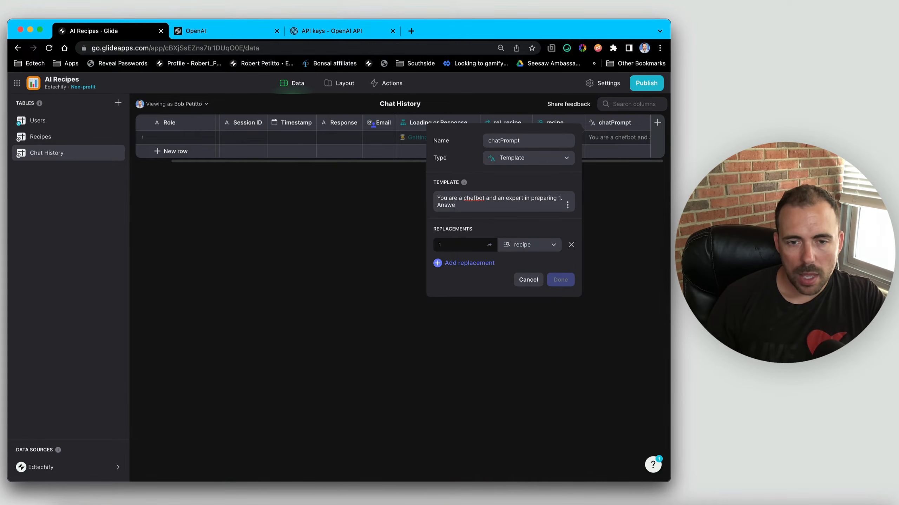
{"action": "type", "text": "r this "}
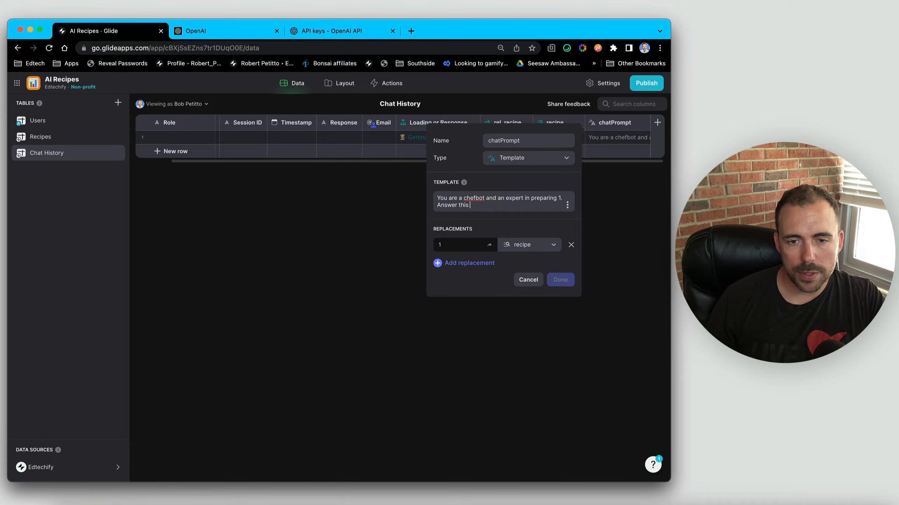
{"action": "type", "text": "question fr"}
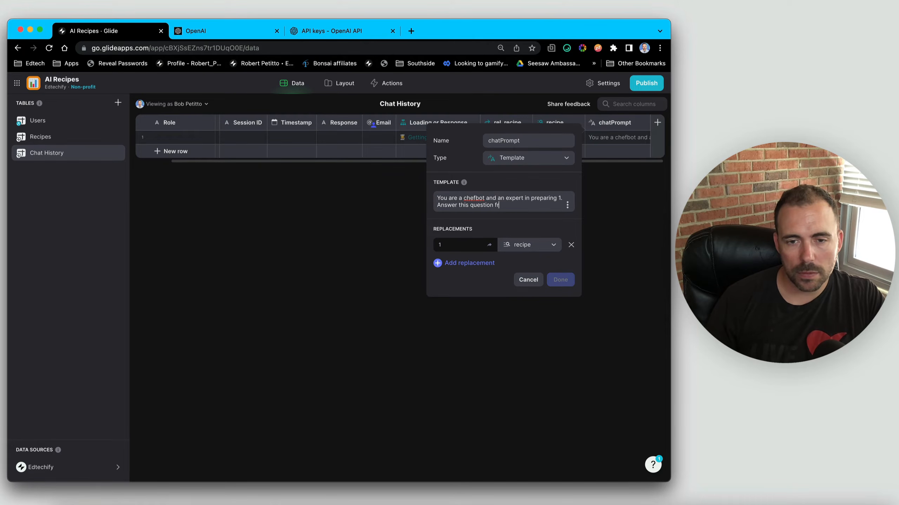
{"action": "type", "text": "om a "}
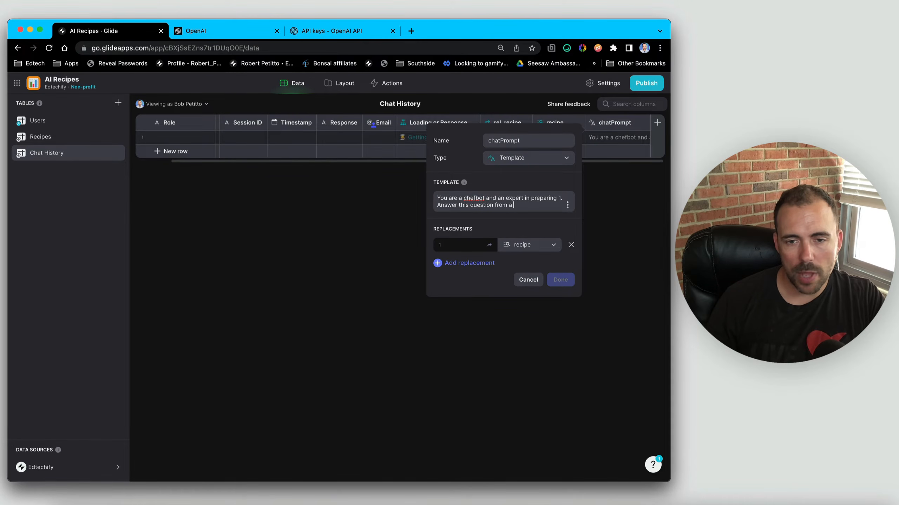
{"action": "type", "text": "fello"}
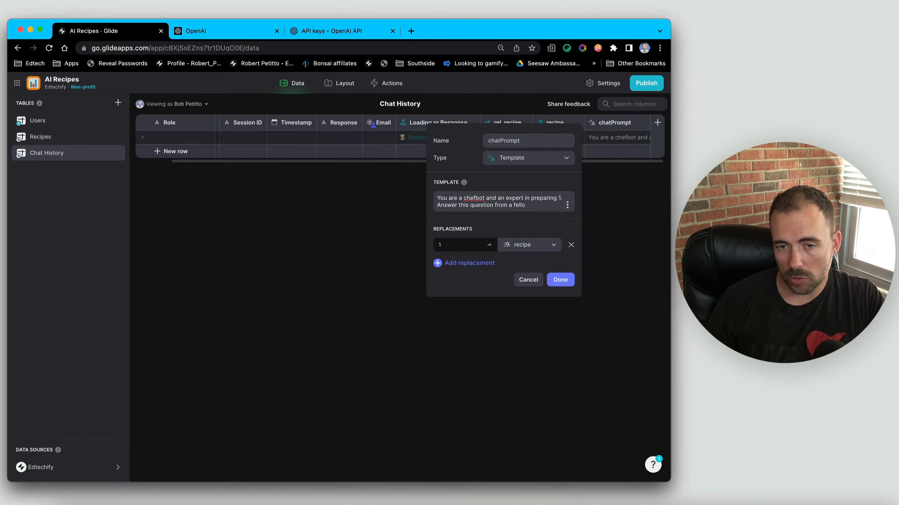
{"action": "key", "text": "shift+alt+Left"}
{"action": "key", "text": "shift+alt+Left"}
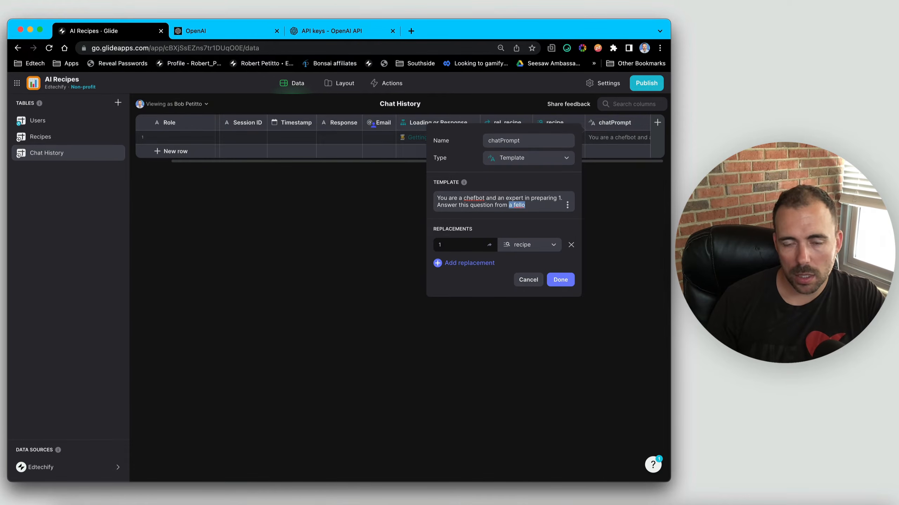
{"action": "type", "text": "a cook w"}
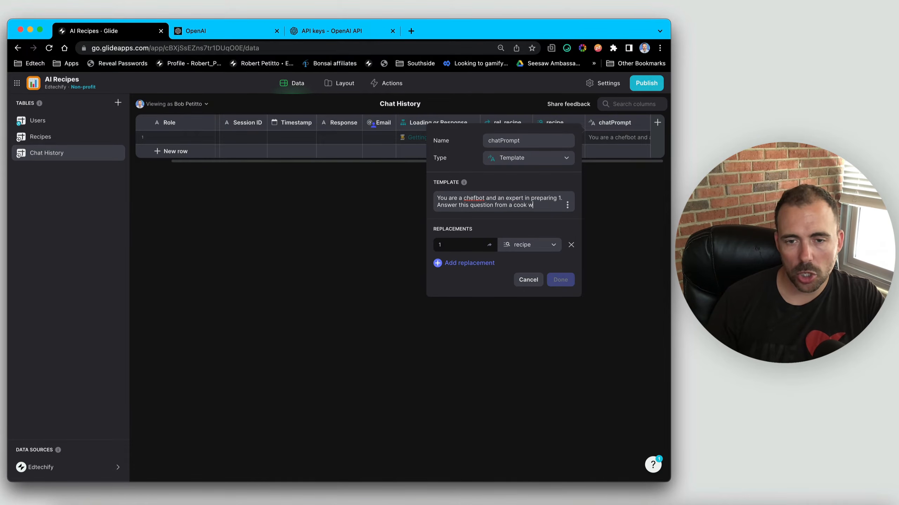
{"action": "type", "text": "ho is "}
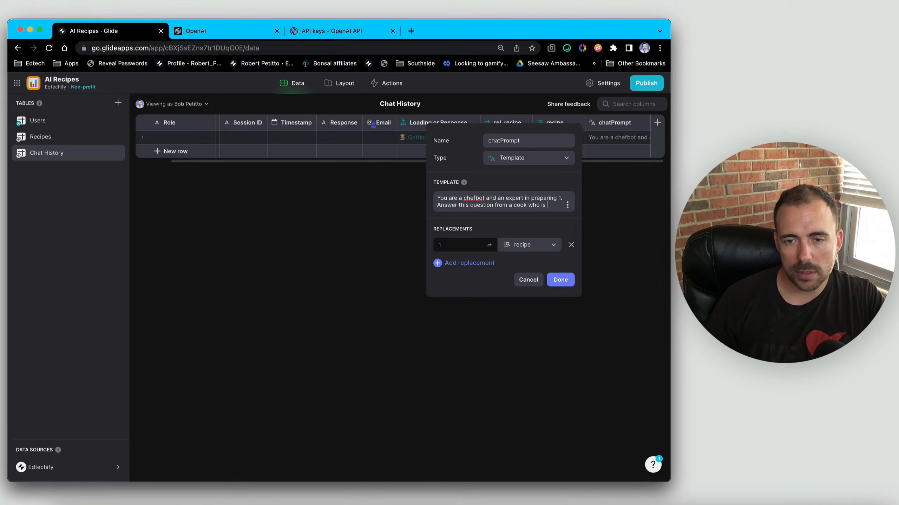
{"action": "type", "text": "preparing this"}
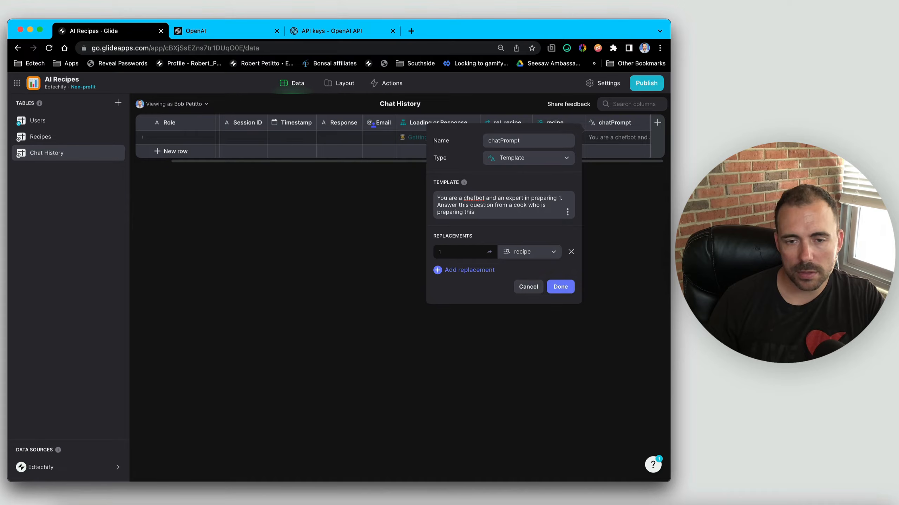
{"action": "type", "text": " meal."}
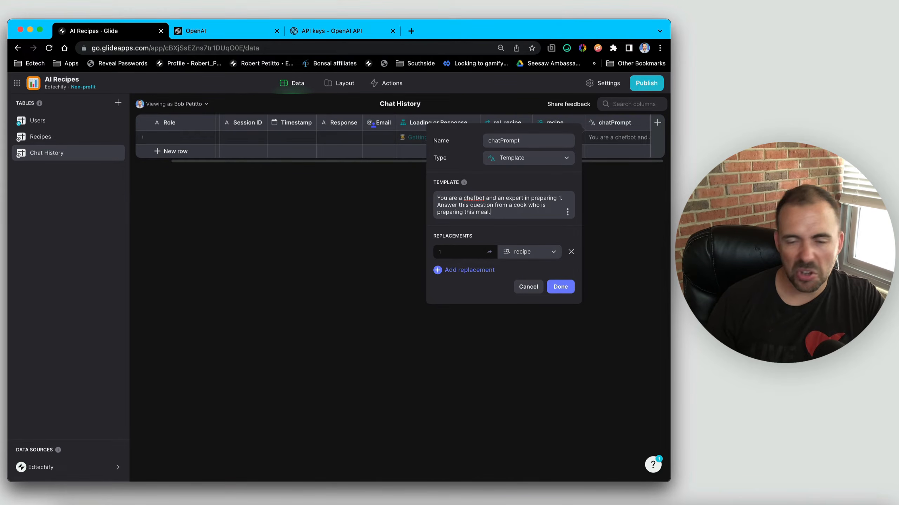
{"action": "left_click", "coordinate": [566, 287]}
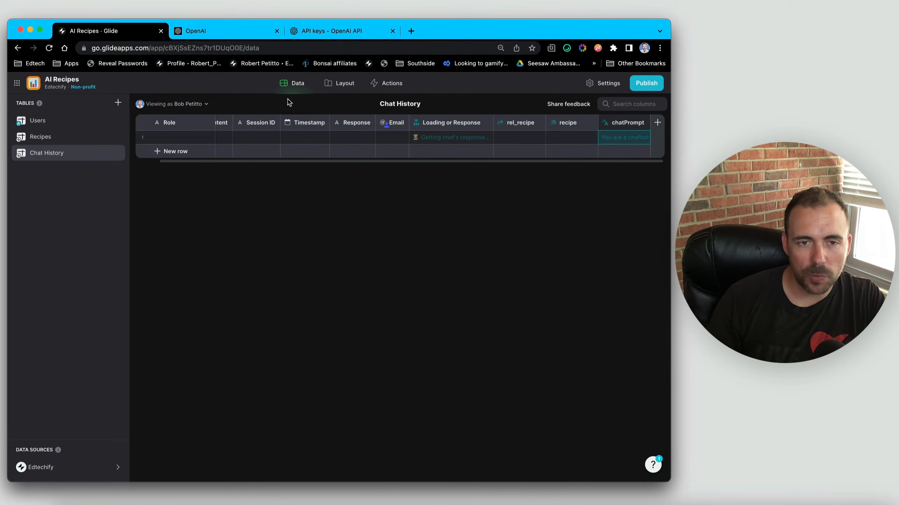
In the recipe question form's after-submit ChatGPT action, set the system prompt to the chatPrompt column
{"action": "left_click", "coordinate": [339, 84]}
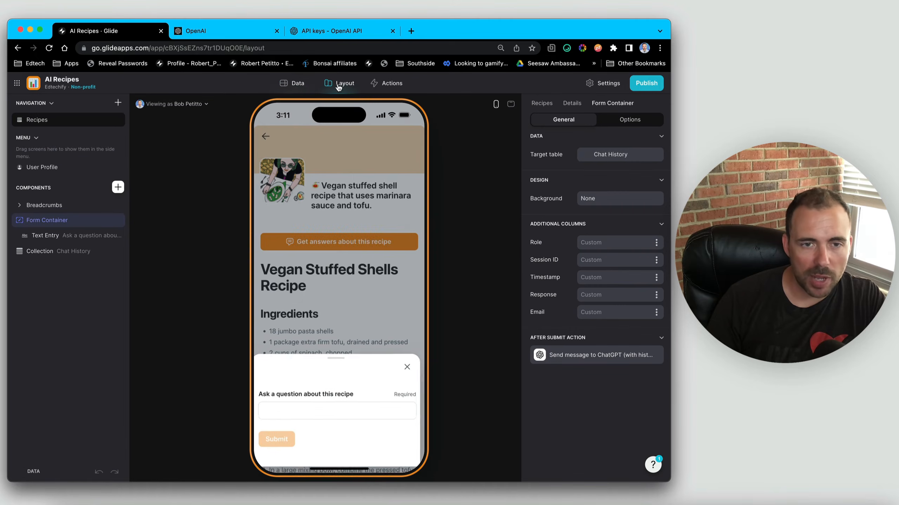
{"action": "left_click", "coordinate": [308, 417]}
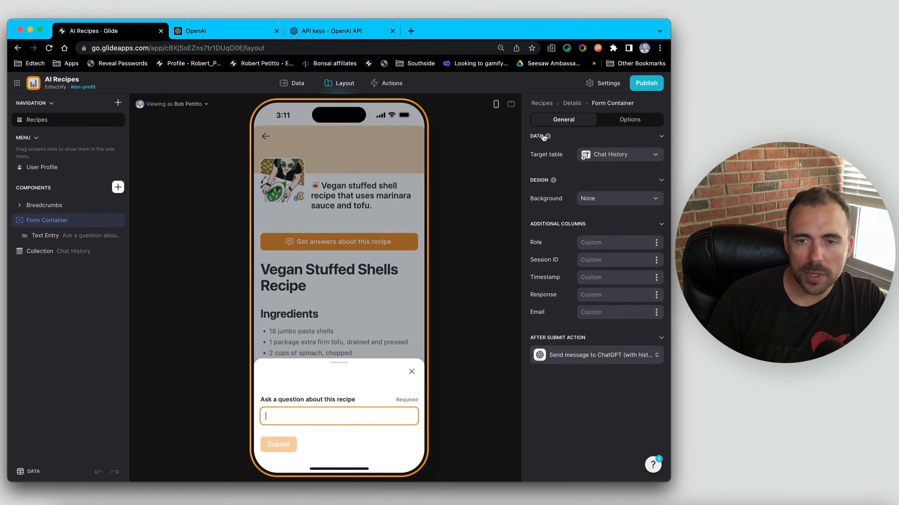
{"action": "left_click", "coordinate": [605, 355]}
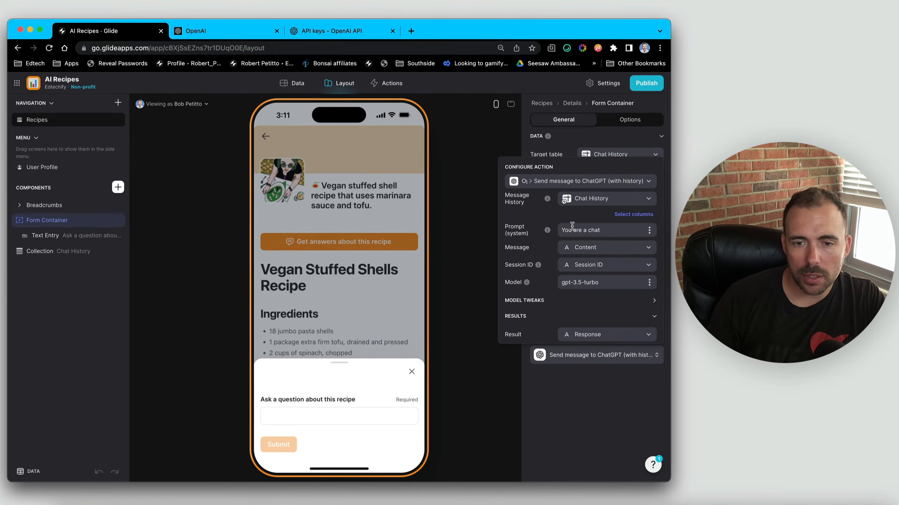
{"action": "left_click", "coordinate": [648, 230]}
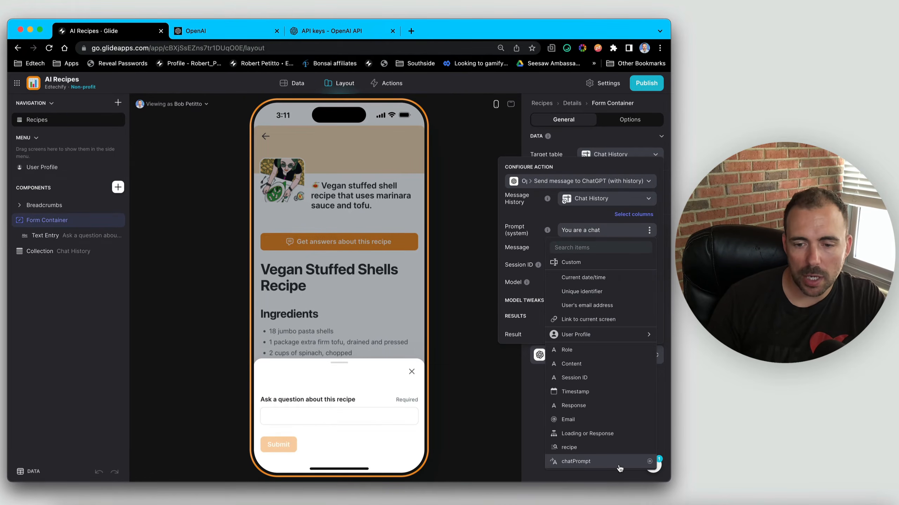
{"action": "left_click", "coordinate": [584, 462]}
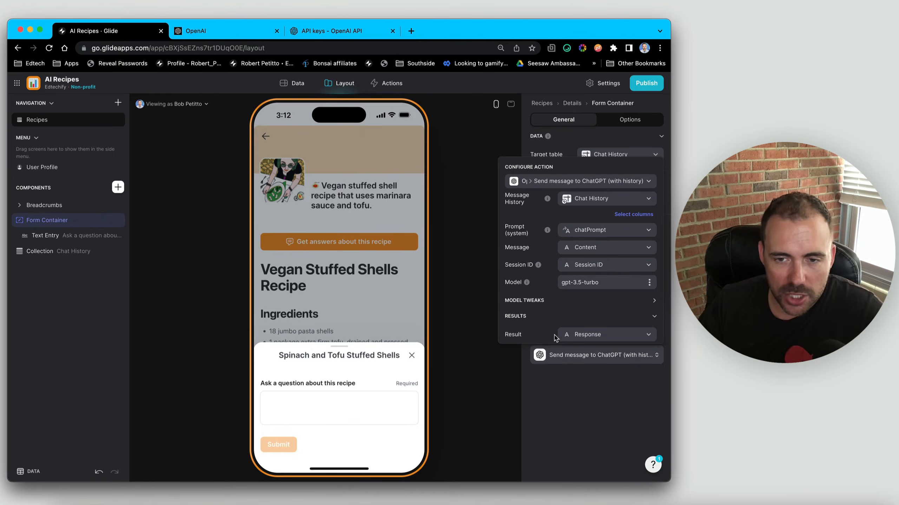
{"action": "left_click", "coordinate": [575, 429]}
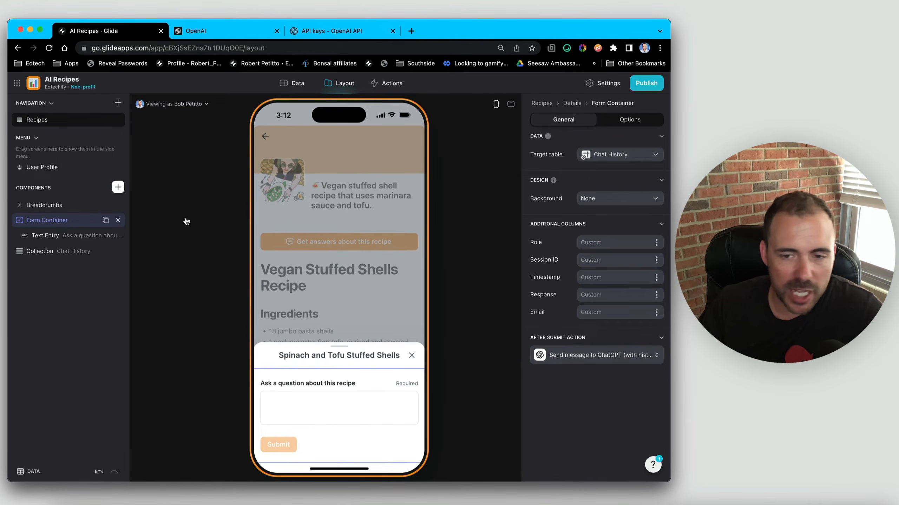
Set the form container's additional column Role to user and Session ID to UserSessionID
{"action": "left_click", "coordinate": [656, 243]}
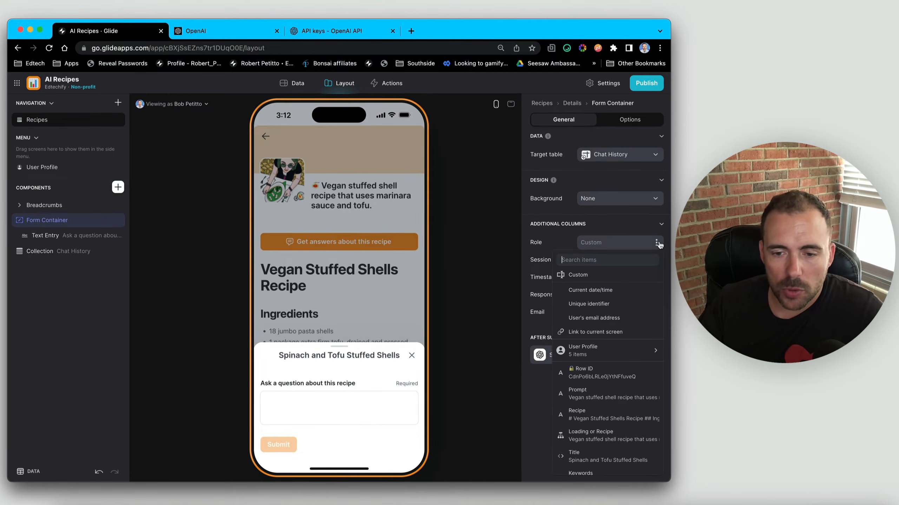
{"action": "type", "text": "user"}
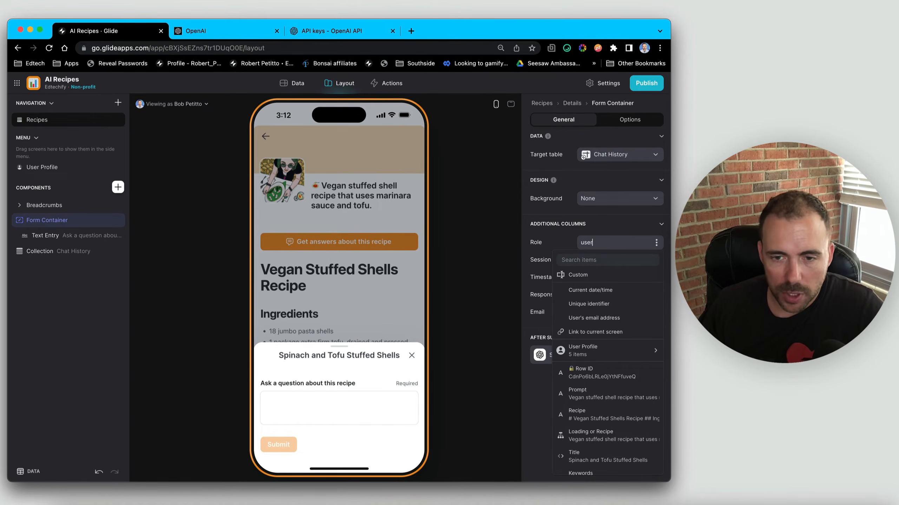
{"action": "key", "text": "Return"}
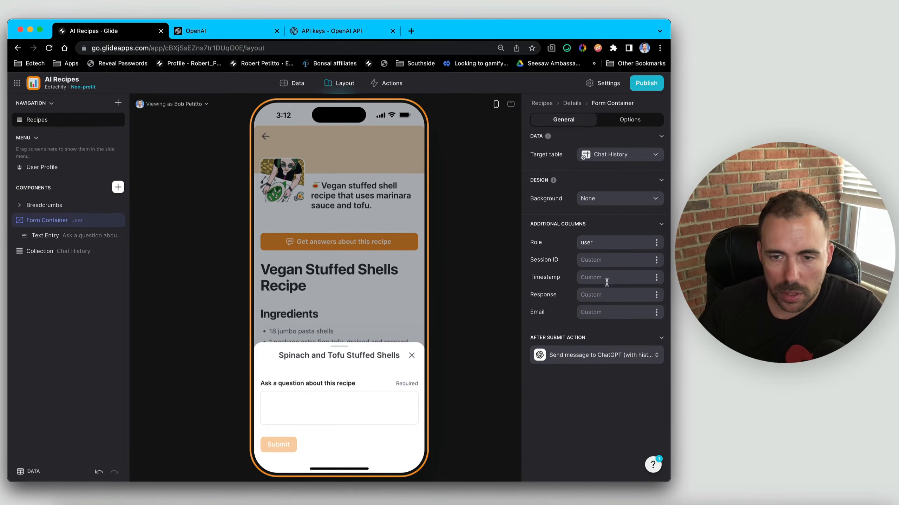
{"action": "left_click", "coordinate": [656, 260]}
{"action": "scroll", "coordinate": [605, 418], "scroll_direction": "down", "scroll_amount": 10}
{"action": "left_click", "coordinate": [600, 459]}
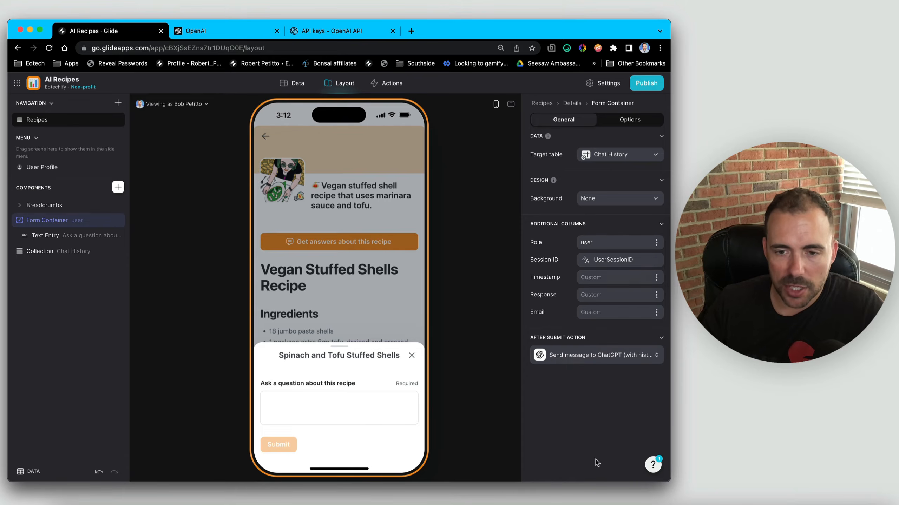
{"action": "left_click", "coordinate": [657, 277]}
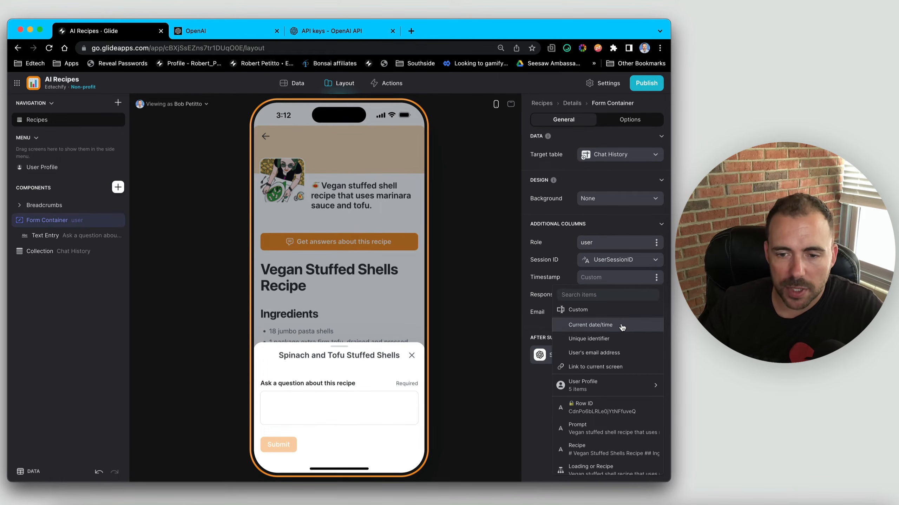
{"action": "left_click", "coordinate": [651, 325]}
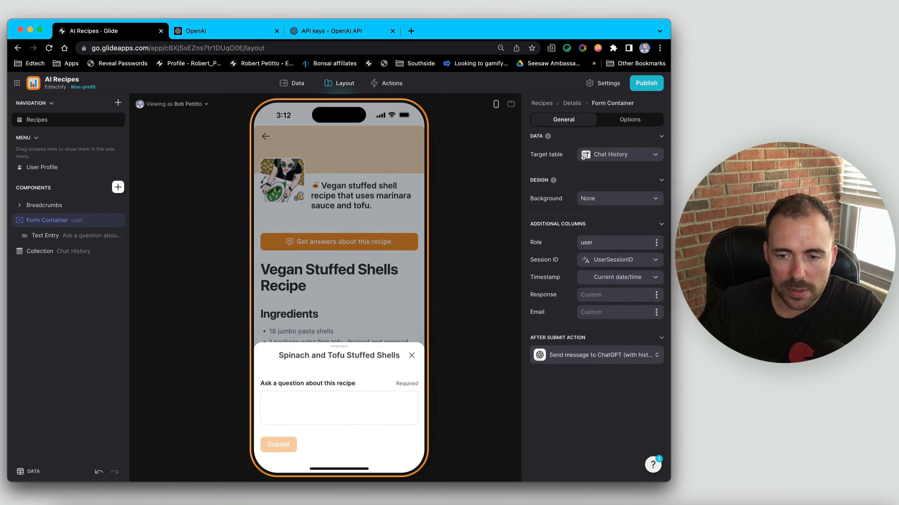
{"action": "left_click", "coordinate": [656, 312]}
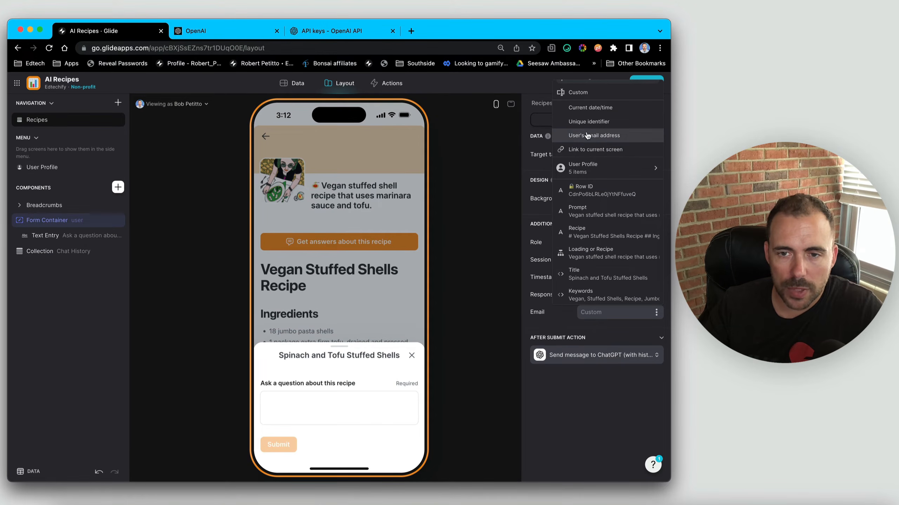
{"action": "left_click", "coordinate": [617, 135]}
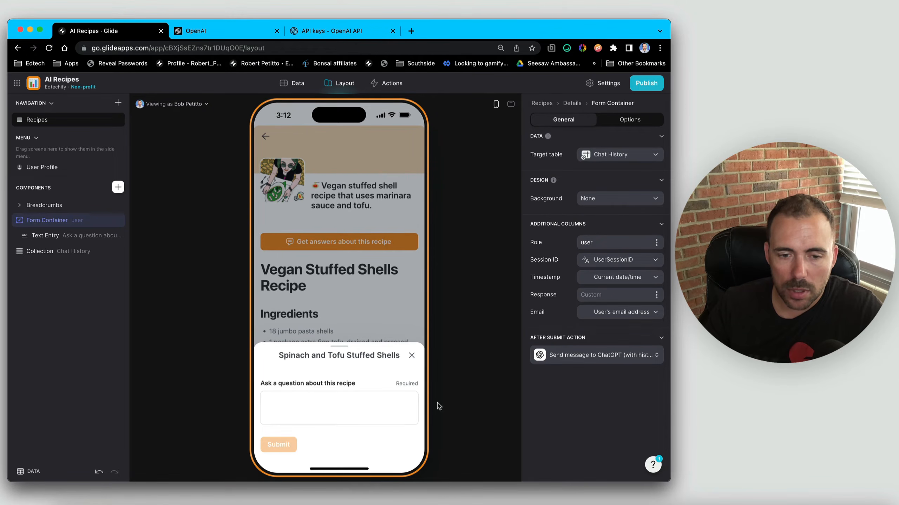
Submit the question "Can I use lemon juice?" through the recipe form in the app preview
{"action": "left_click", "coordinate": [361, 405]}
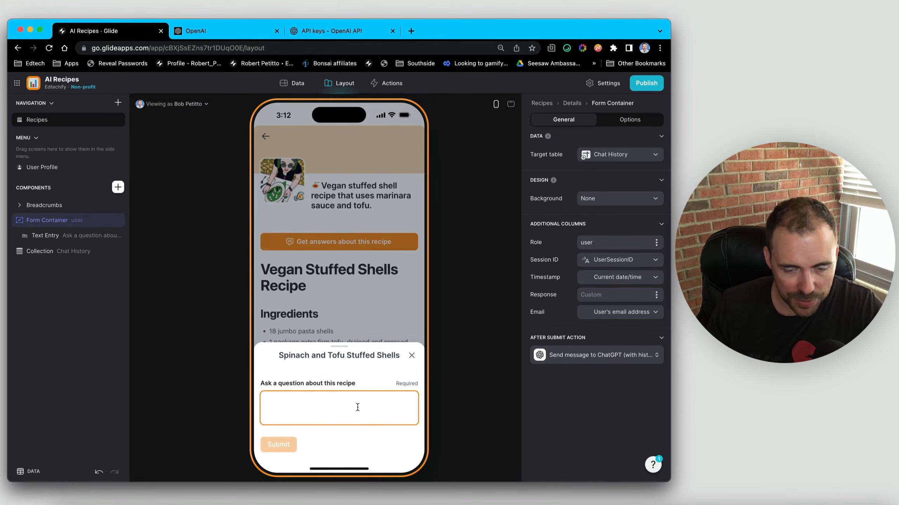
{"action": "type", "text": "Can I "}
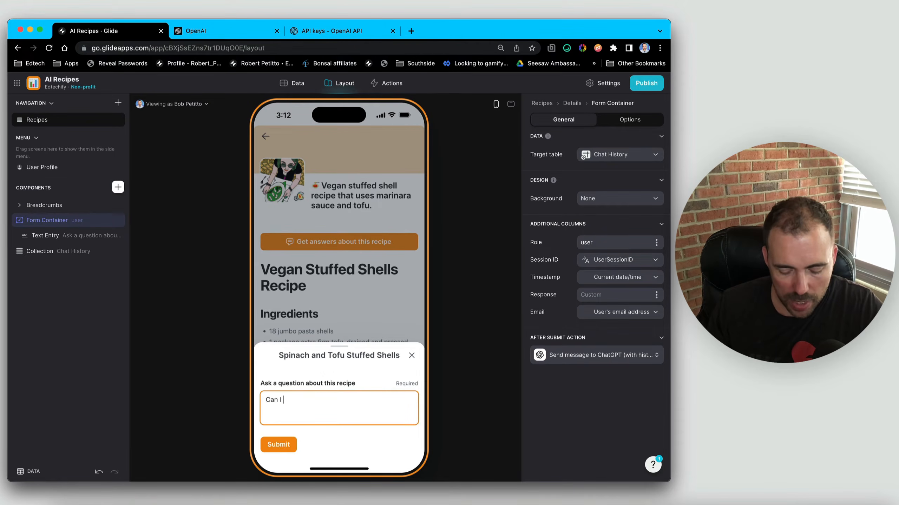
{"action": "type", "text": "use lemon "}
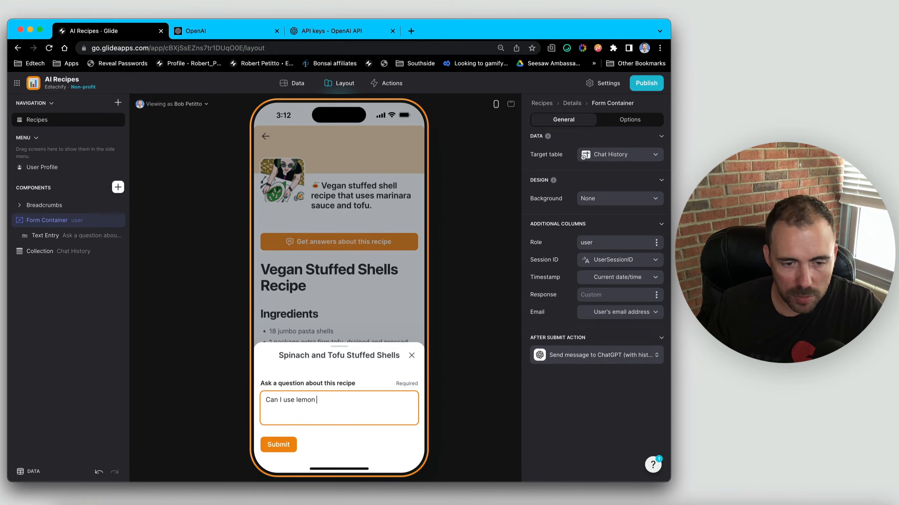
{"action": "type", "text": "joi"}
{"action": "key", "text": "BackSpace"}
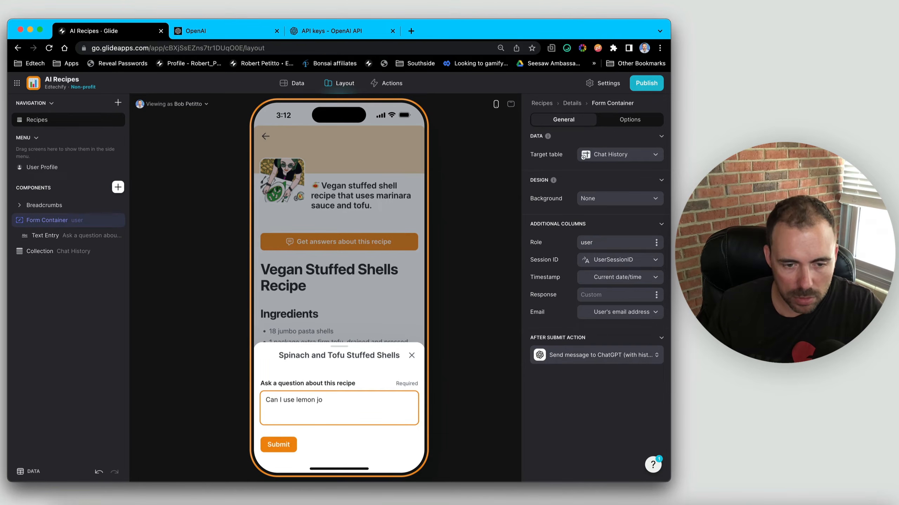
{"action": "type", "text": "uice?"}
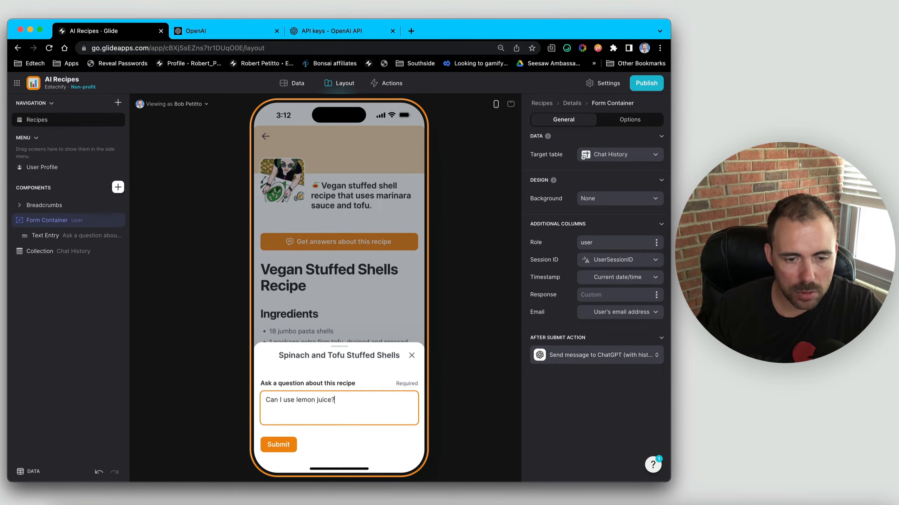
{"action": "left_click", "coordinate": [293, 445]}
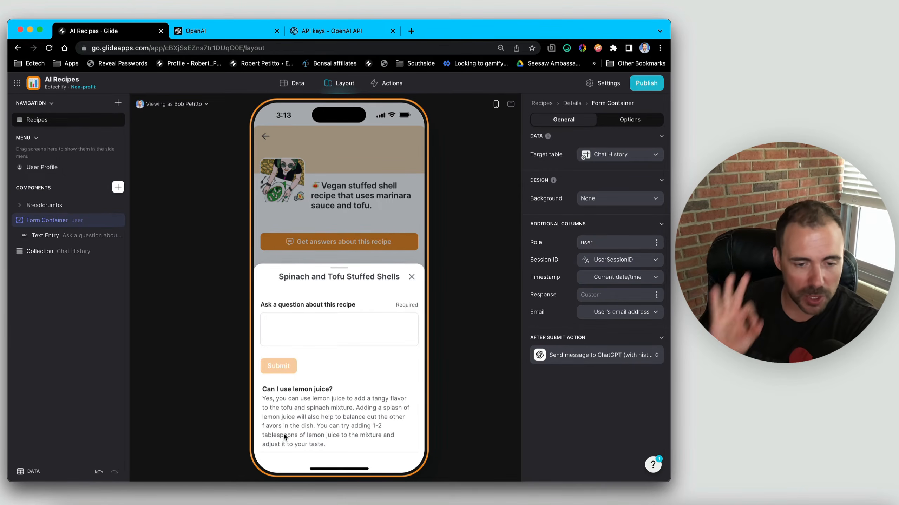
Submit the question "Why doesn't this recipe include salt?" through the recipe form in the app preview
{"action": "left_click", "coordinate": [302, 325]}
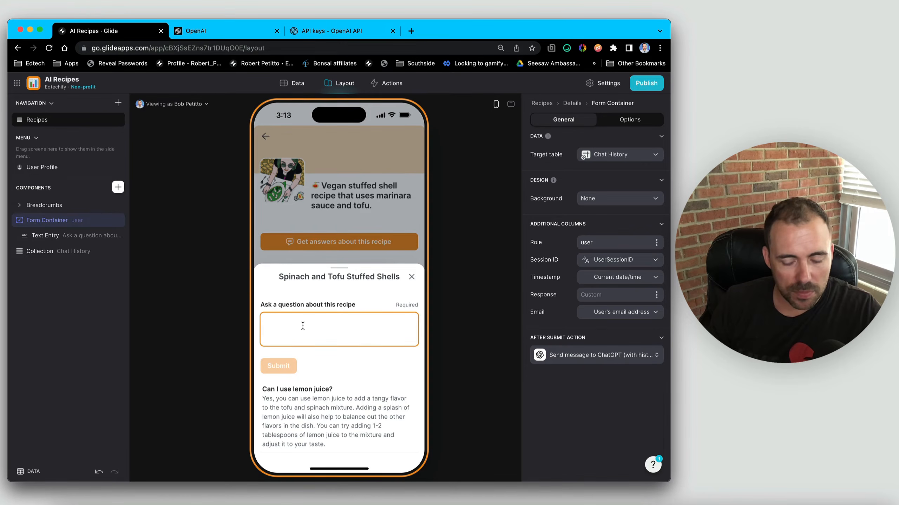
{"action": "type", "text": "Why "}
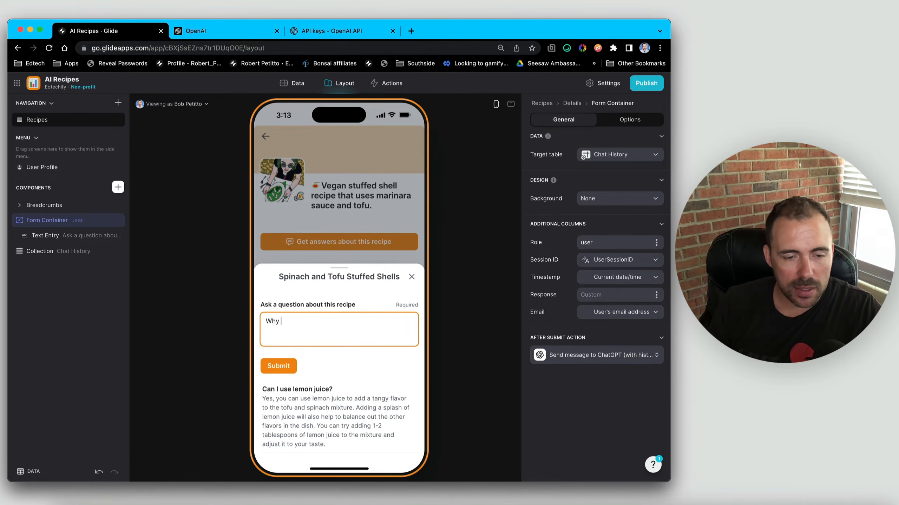
{"action": "type", "text": "di"}
{"action": "key", "text": "BackSpace"}
{"action": "type", "text": "oe"}
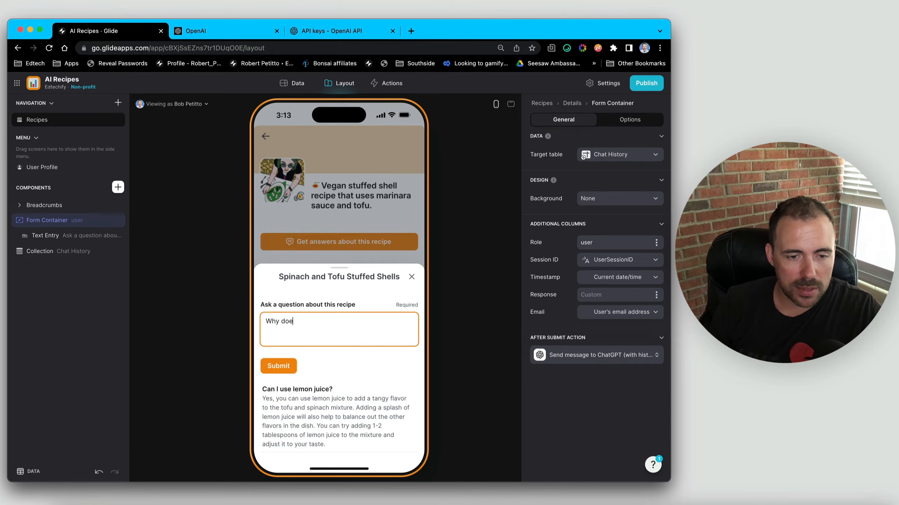
{"action": "type", "text": "sn't this ce"}
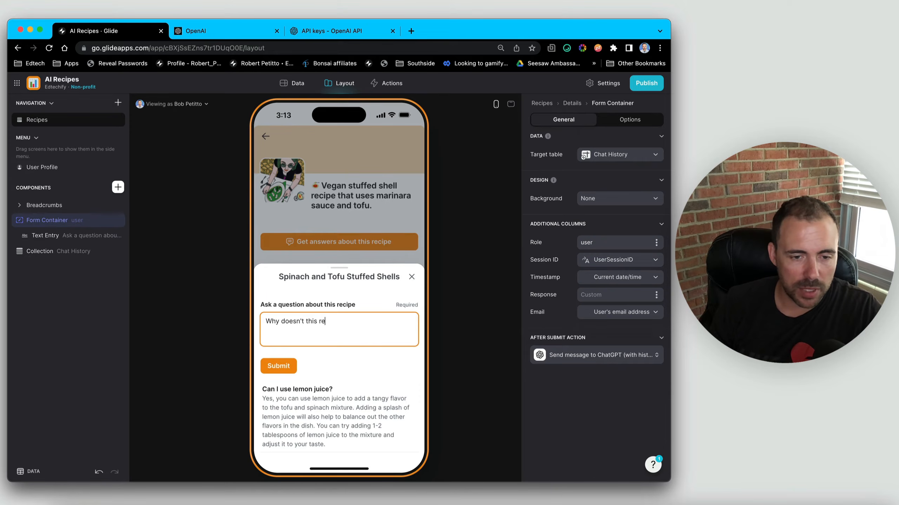
{"action": "type", "text": "cipe include salt?"}
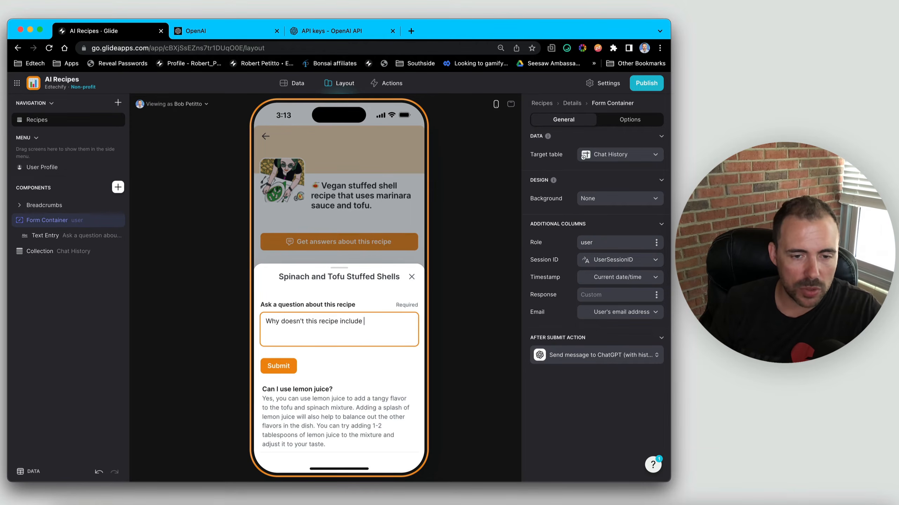
{"action": "left_click", "coordinate": [274, 369]}
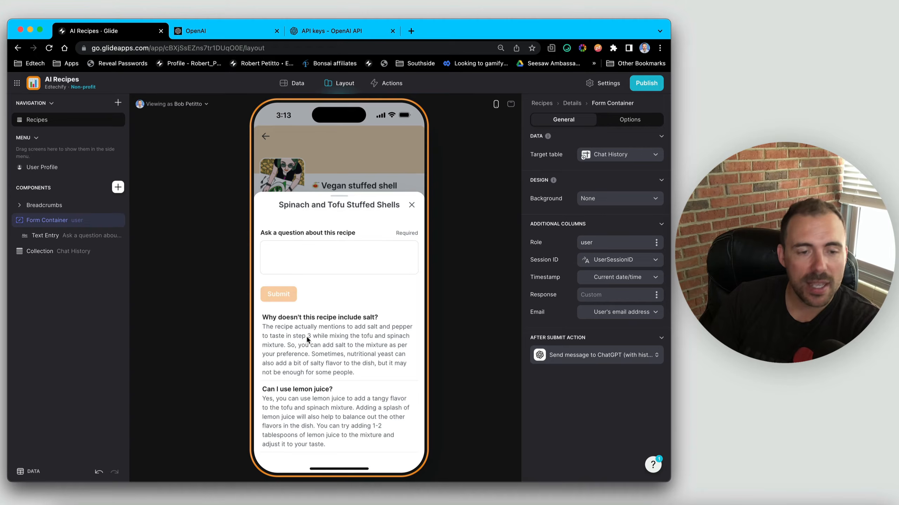
Check the recipe chat when viewing the app preview as Anyone, and switch back to viewing as the named user
{"action": "left_click", "coordinate": [183, 106]}
{"action": "left_click", "coordinate": [173, 152]}
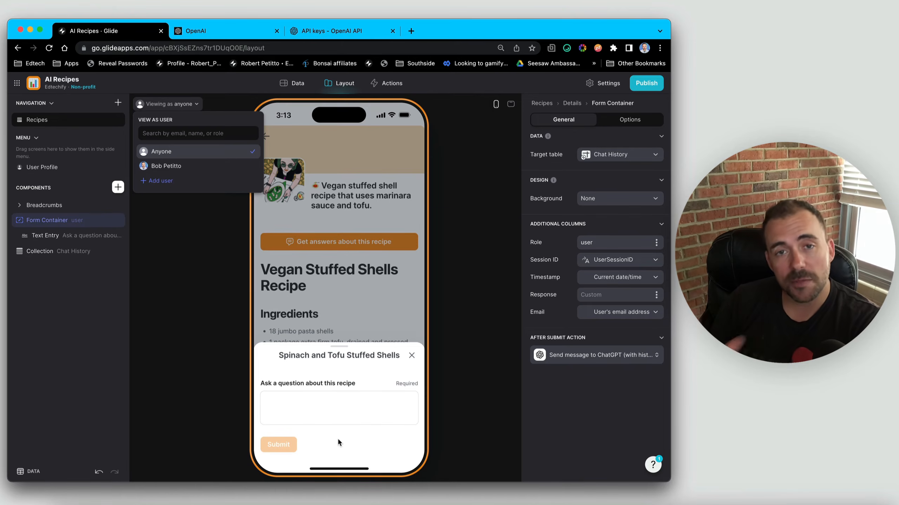
{"action": "left_click", "coordinate": [159, 167]}
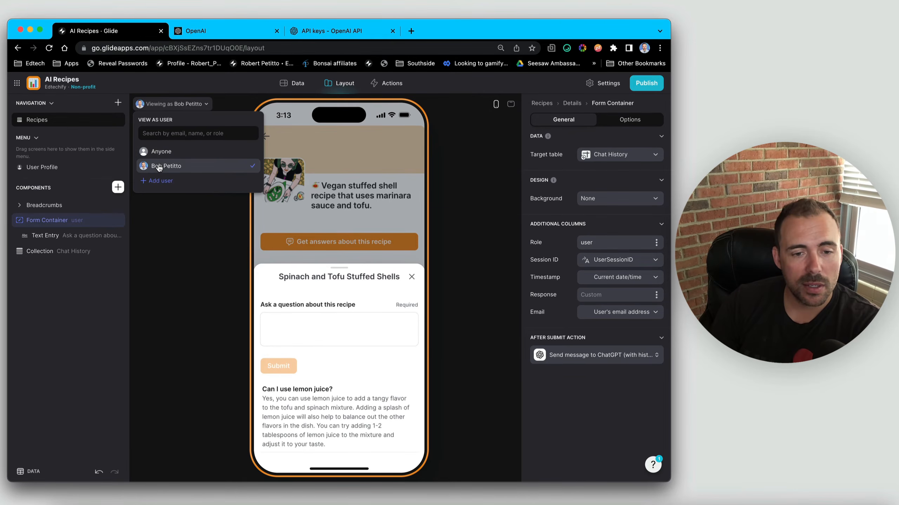
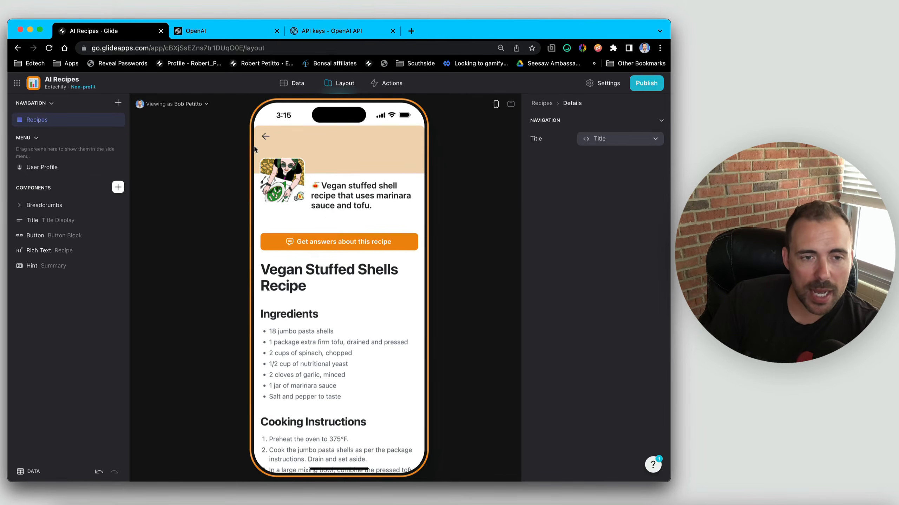
Return from the stuffed shells recipe's details to the Recipes collection in the app preview
{"action": "left_click", "coordinate": [271, 138]}
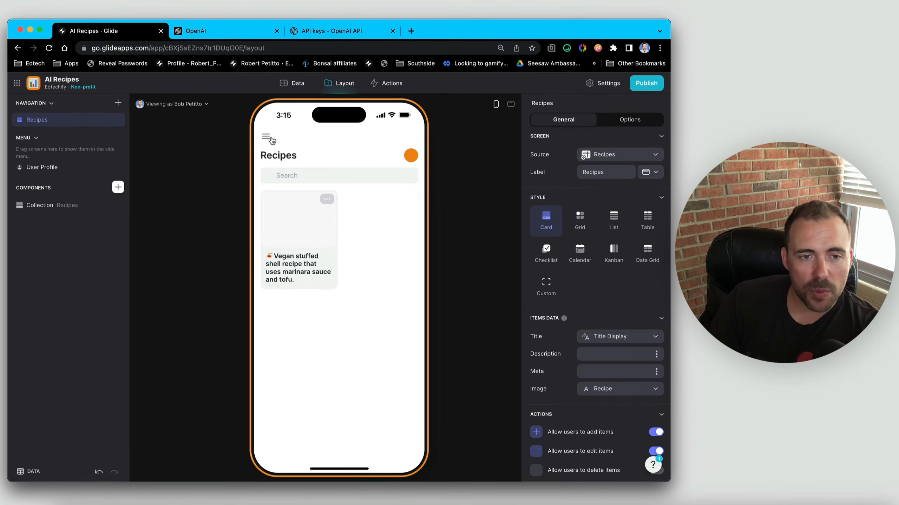
Set the Recipes card collection's image to the Image column
{"action": "left_click", "coordinate": [303, 246]}
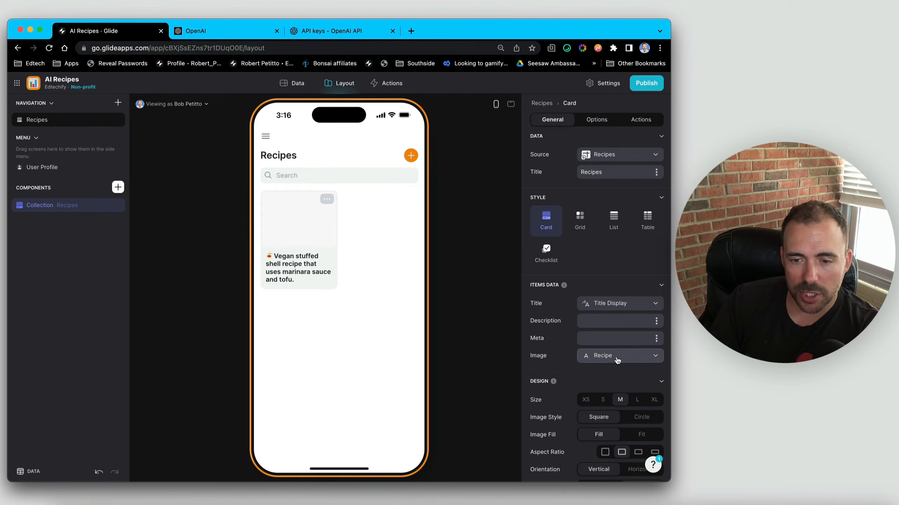
{"action": "left_click", "coordinate": [619, 356]}
{"action": "left_click", "coordinate": [595, 300]}
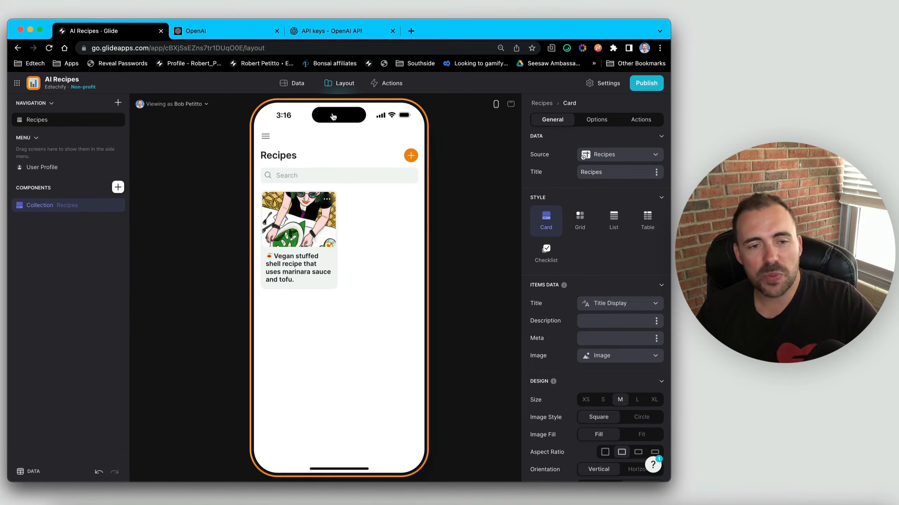
Add a text column named Audio Prompt directly after the Prompt column in the Recipes table
{"action": "left_click", "coordinate": [289, 83]}
{"action": "left_click", "coordinate": [60, 138]}
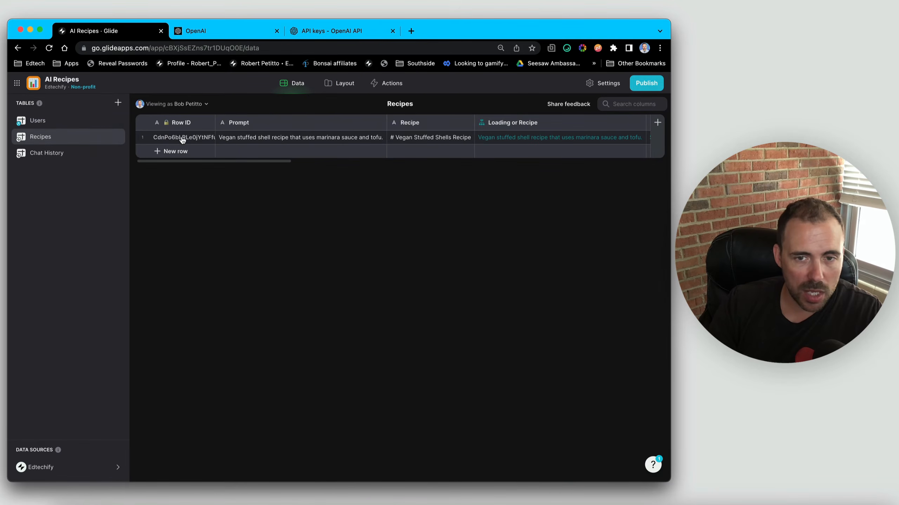
{"action": "left_click", "coordinate": [65, 127]}
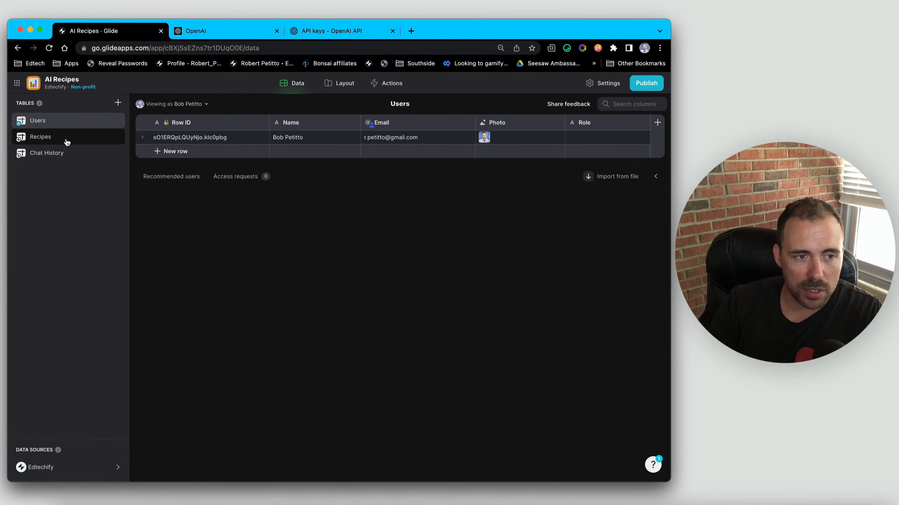
{"action": "left_click", "coordinate": [67, 142]}
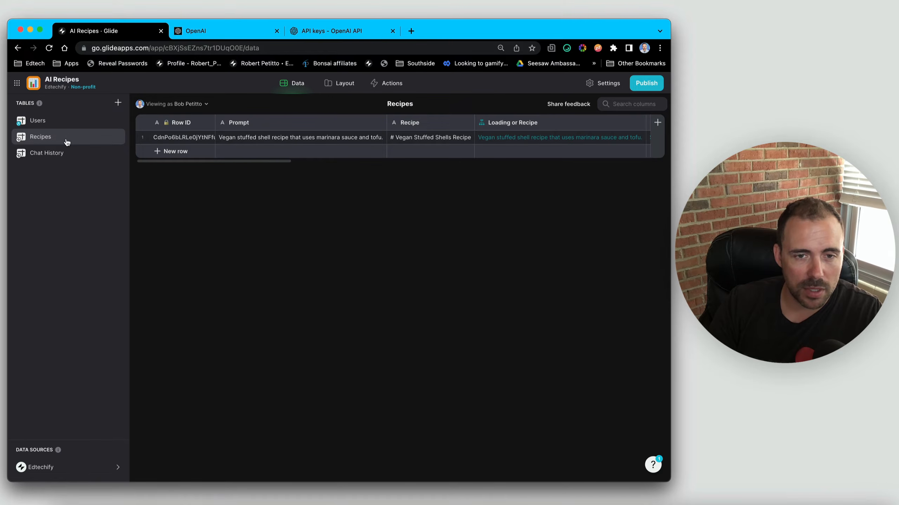
{"action": "left_click", "coordinate": [239, 140]}
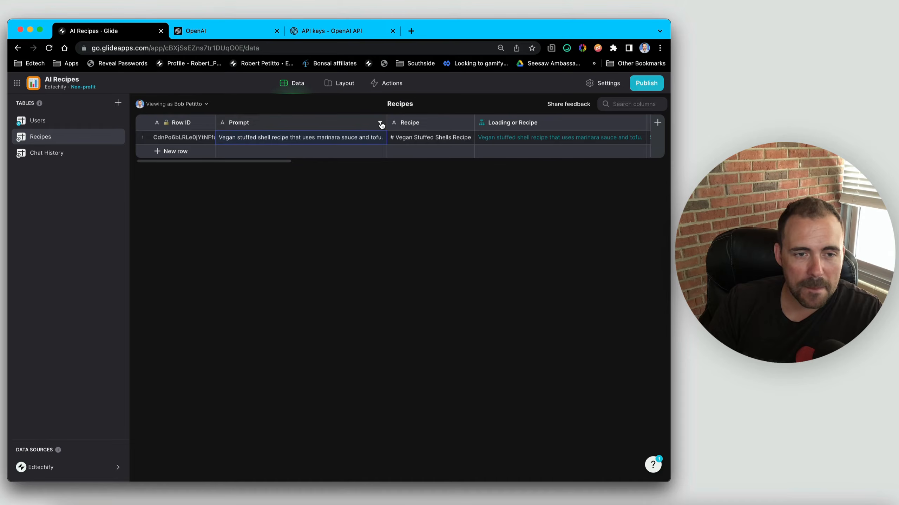
{"action": "left_click", "coordinate": [381, 124]}
{"action": "left_click", "coordinate": [346, 169]}
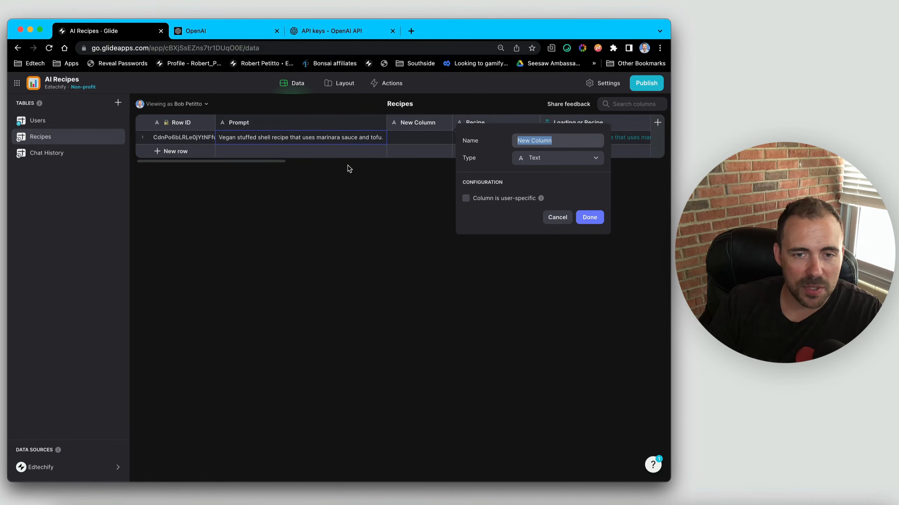
{"action": "type", "text": "Audio"}
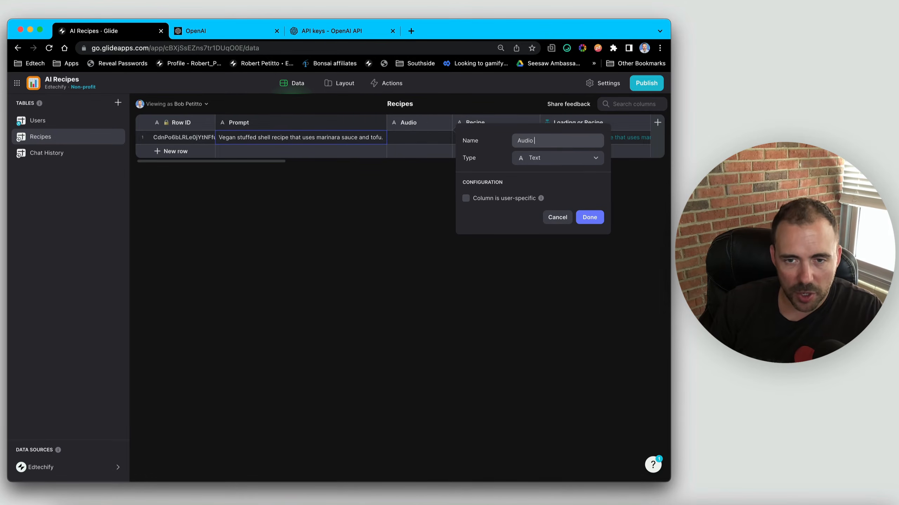
{"action": "type", "text": " Prompt"}
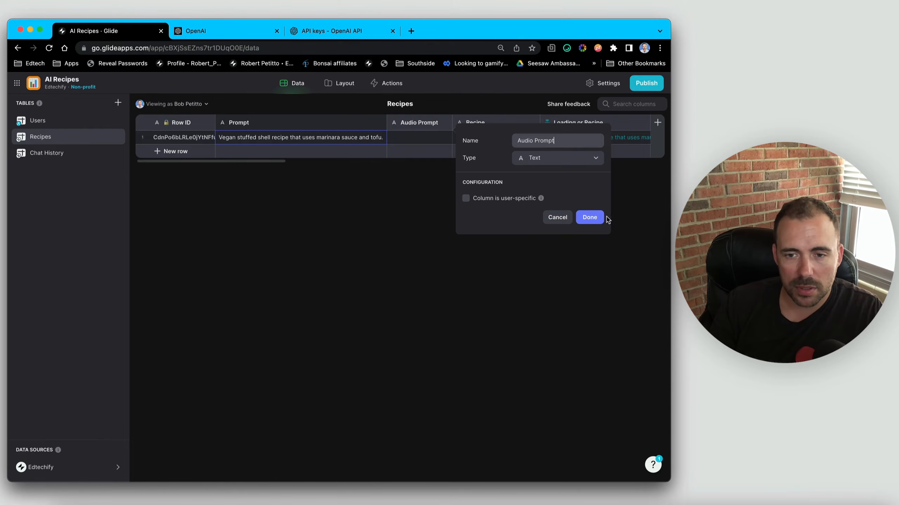
{"action": "left_click", "coordinate": [596, 218]}
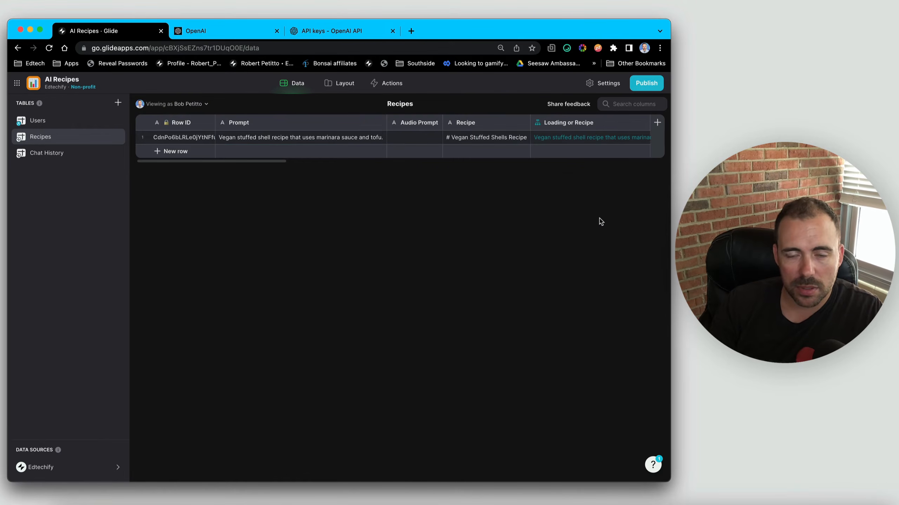
Add an If → Then → Else column named ifPrompt directly after the Audio Prompt column
{"action": "left_click", "coordinate": [409, 139]}
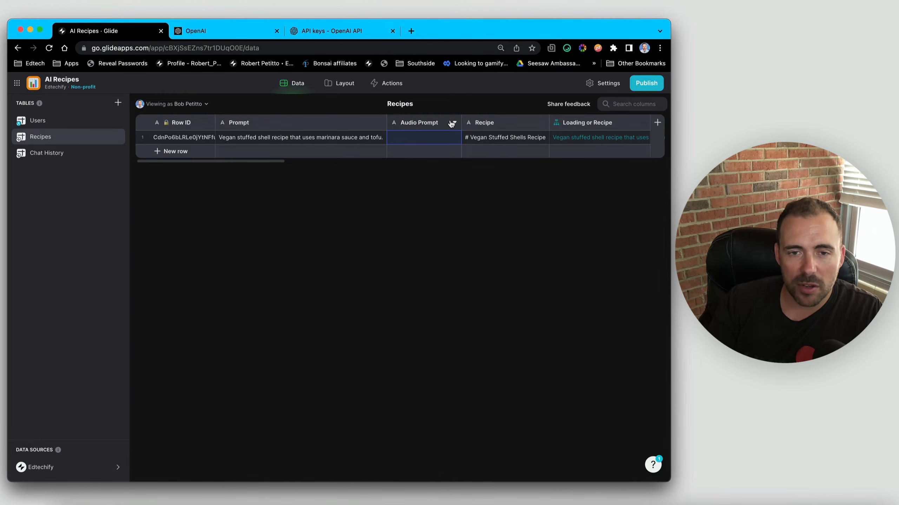
{"action": "left_click", "coordinate": [453, 123]}
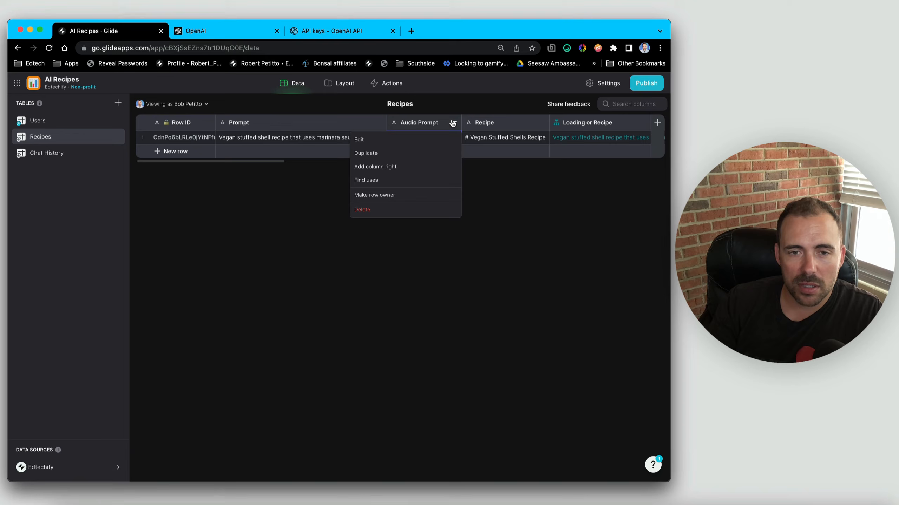
{"action": "left_click", "coordinate": [408, 171]}
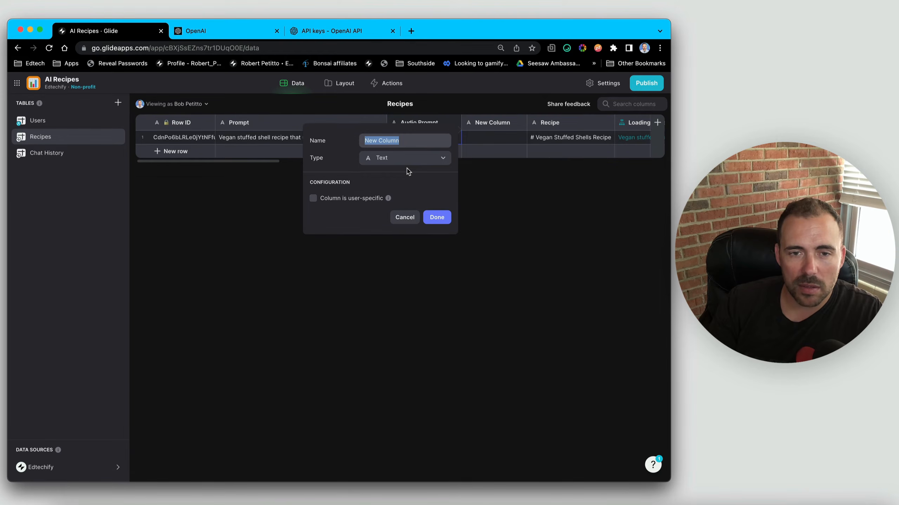
{"action": "type", "text": "ifPrompt"}
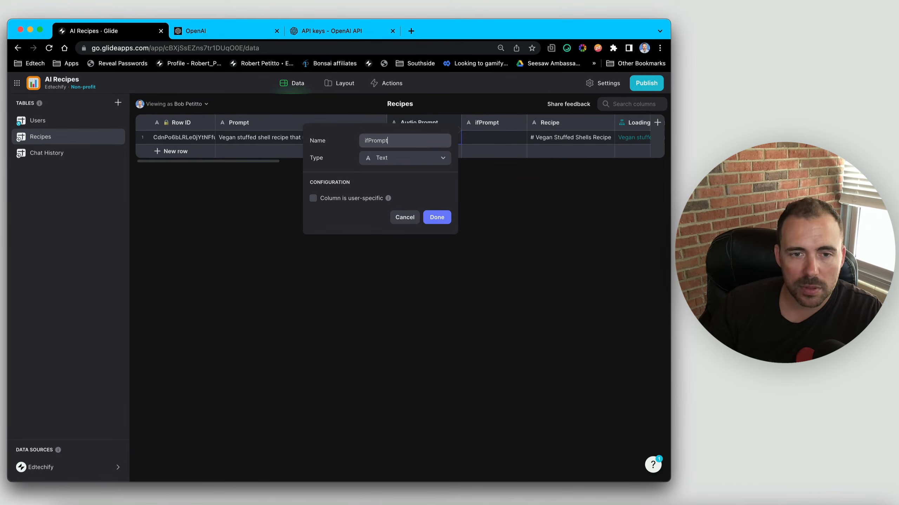
{"action": "left_click", "coordinate": [411, 158]}
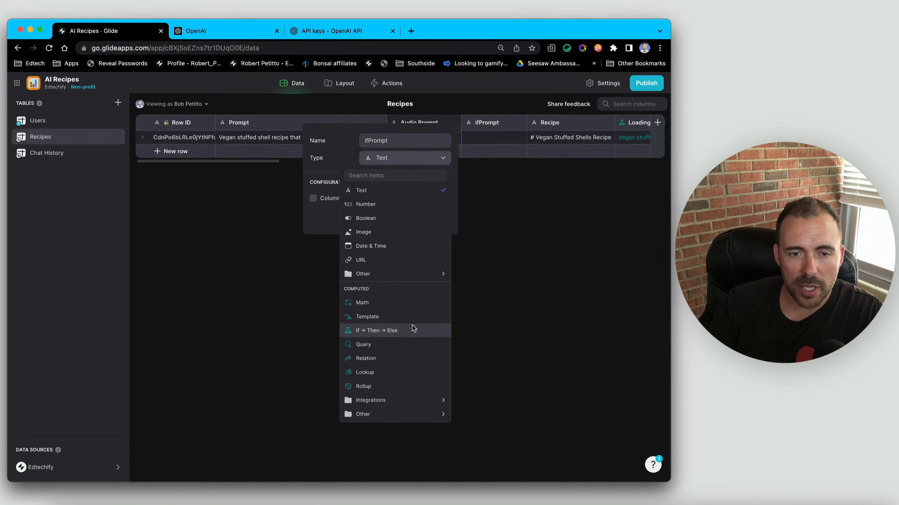
{"action": "left_click", "coordinate": [411, 329]}
Make ifPrompt return Audio Prompt when Audio Prompt is not empty, and Prompt otherwise, and save the column
{"action": "left_click", "coordinate": [374, 205]}
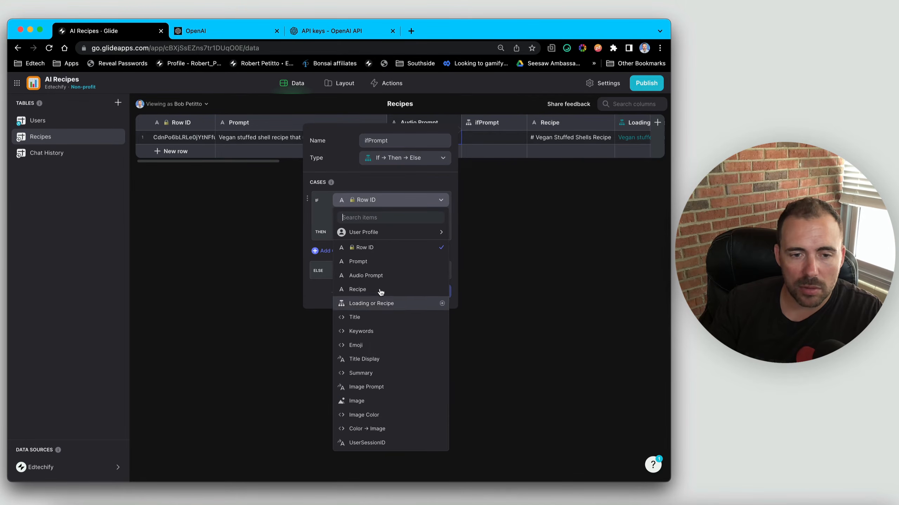
{"action": "left_click", "coordinate": [378, 275]}
{"action": "left_click", "coordinate": [374, 218]}
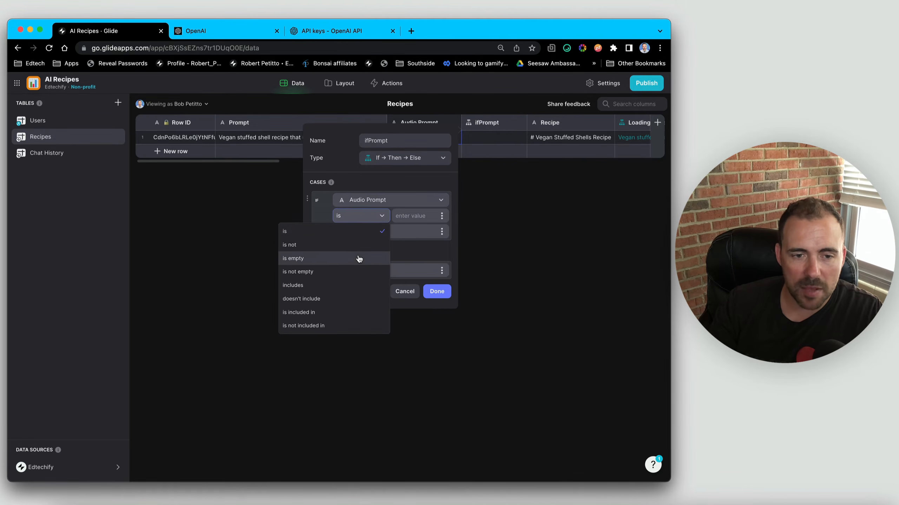
{"action": "left_click", "coordinate": [357, 271]}
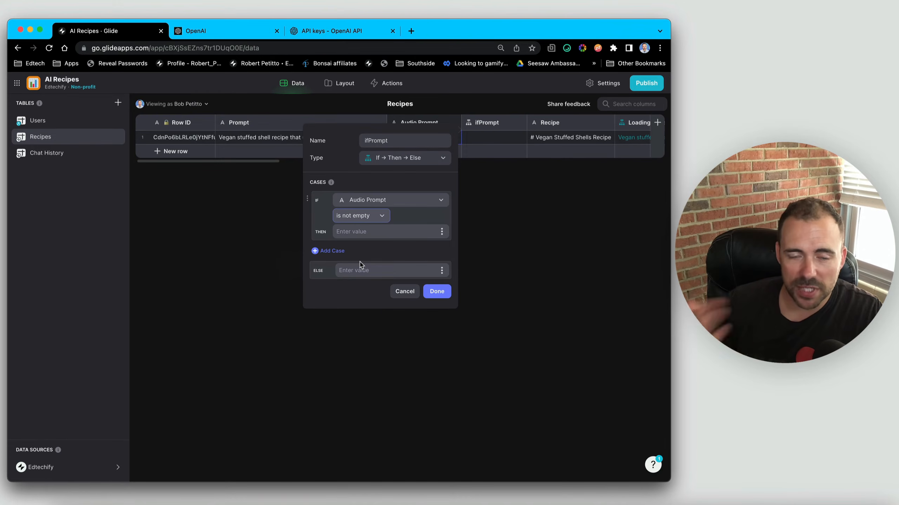
{"action": "left_click", "coordinate": [442, 232]}
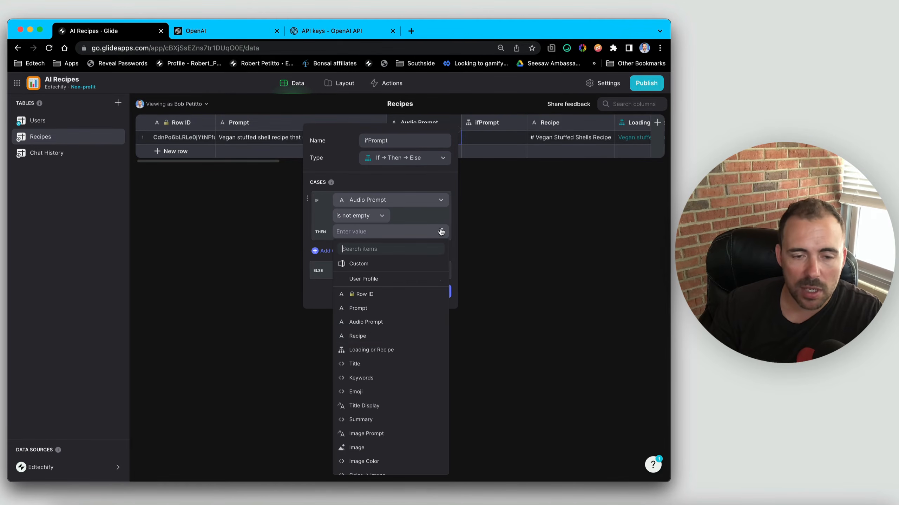
{"action": "left_click", "coordinate": [413, 323]}
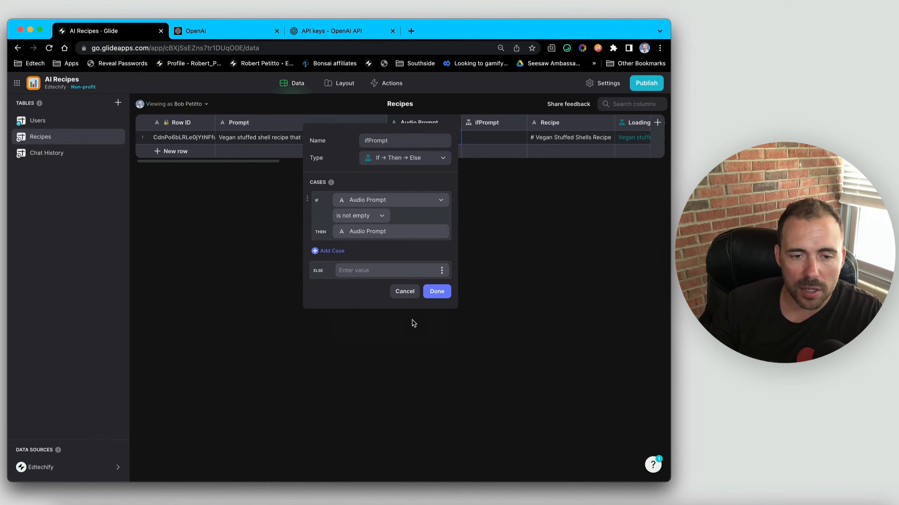
{"action": "left_click", "coordinate": [442, 271]}
{"action": "left_click", "coordinate": [393, 345]}
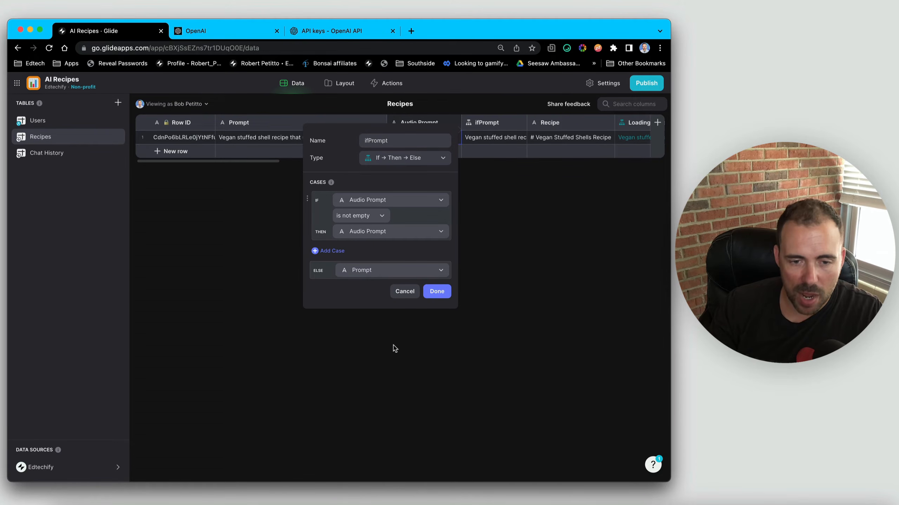
{"action": "left_click", "coordinate": [436, 292]}
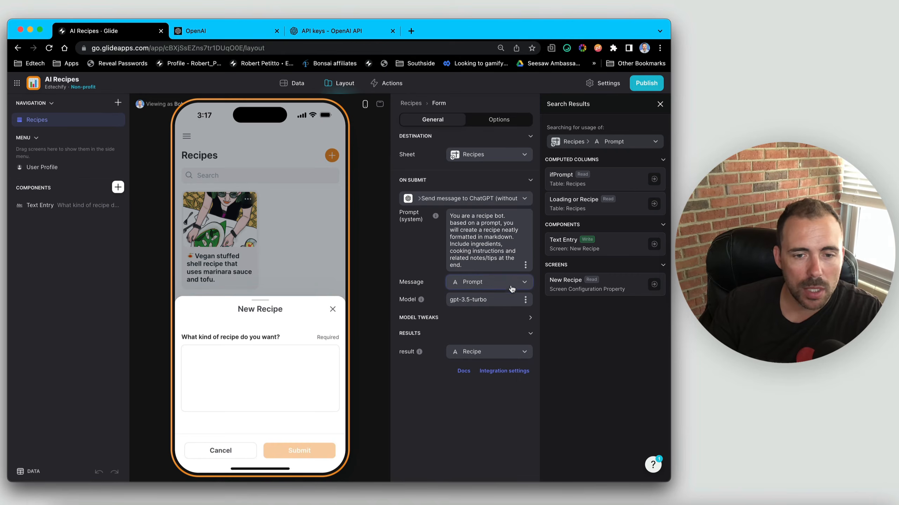
Set the message of the New Recipe form's ChatGPT submit action to the ifPrompt column
{"action": "left_click", "coordinate": [478, 283]}
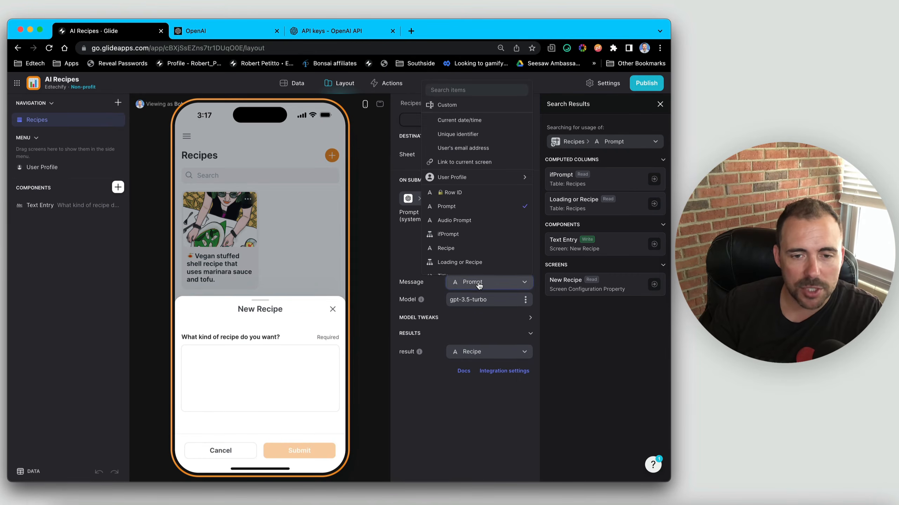
{"action": "left_click", "coordinate": [453, 229]}
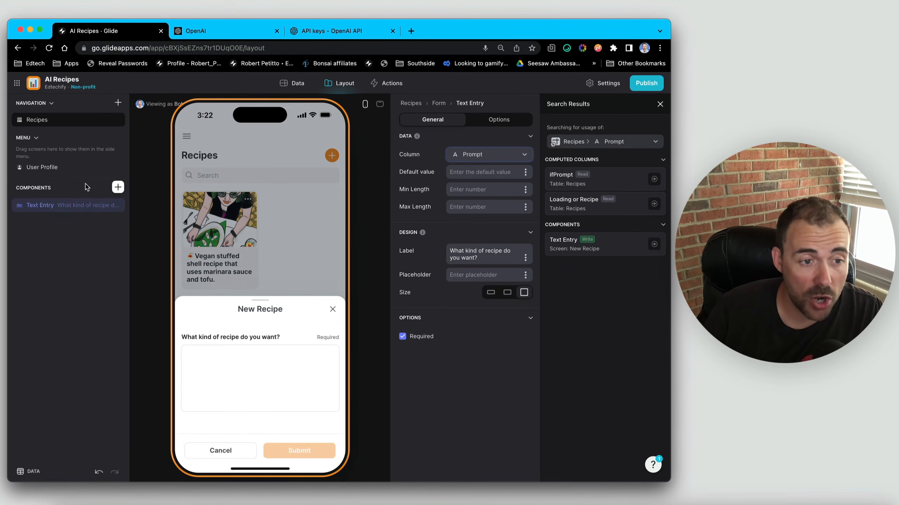
Add an Audio Recorder component to the New Recipe form and title it "Record what you want to create"
{"action": "left_click", "coordinate": [118, 187]}
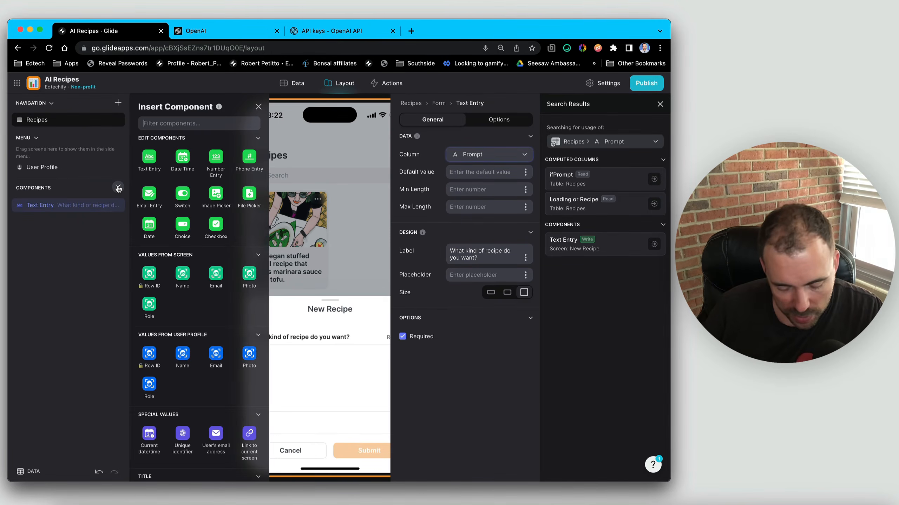
{"action": "type", "text": "audi"}
{"action": "left_click", "coordinate": [181, 155]}
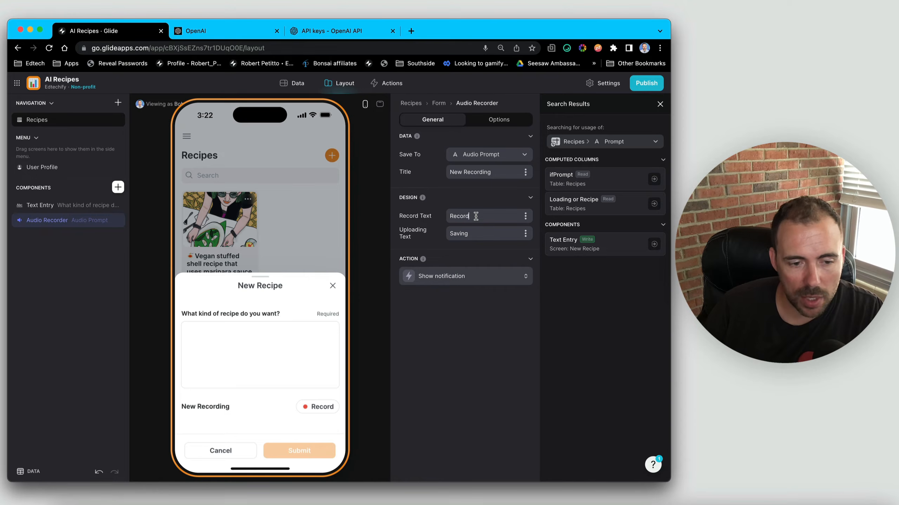
{"action": "triple_click", "coordinate": [499, 172]}
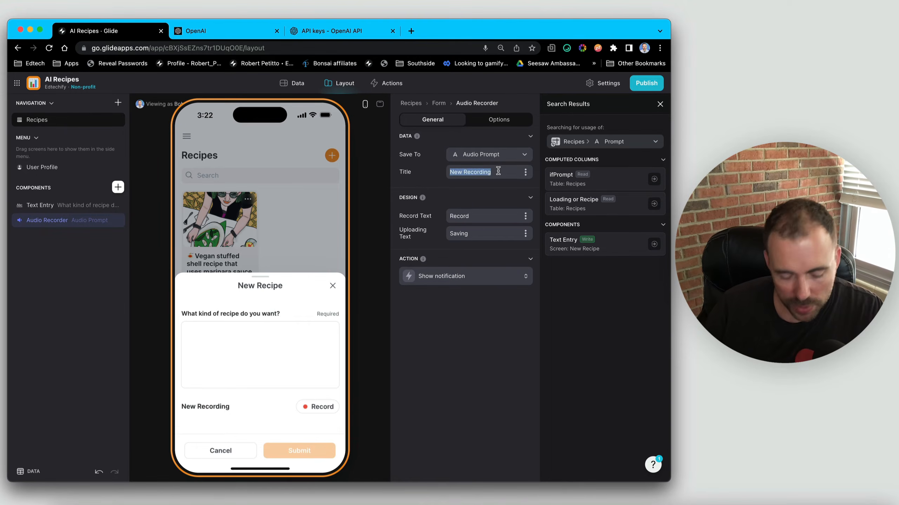
{"action": "type", "text": "R"}
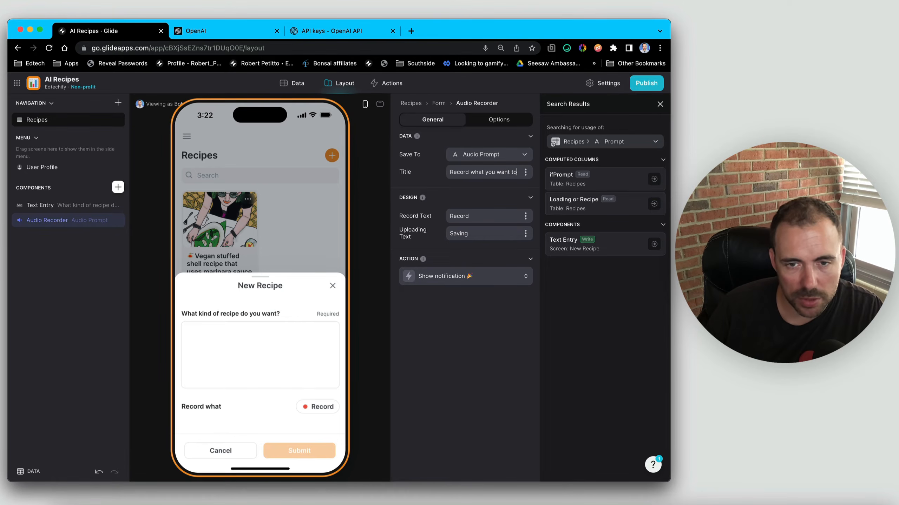
{"action": "type", "text": "create"}
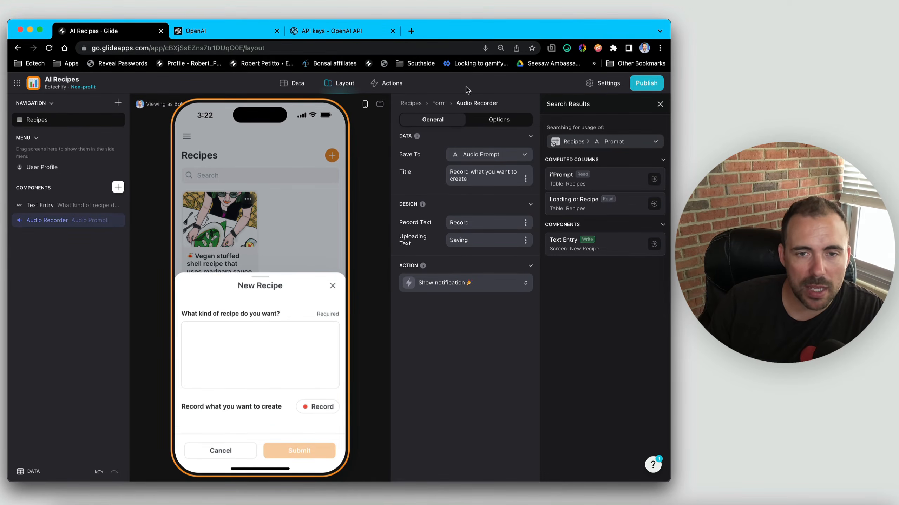
Create a new on-submit action for the form and set its ChatGPT branch condition to Audio Prompt is not empty
{"action": "left_click", "coordinate": [439, 103]}
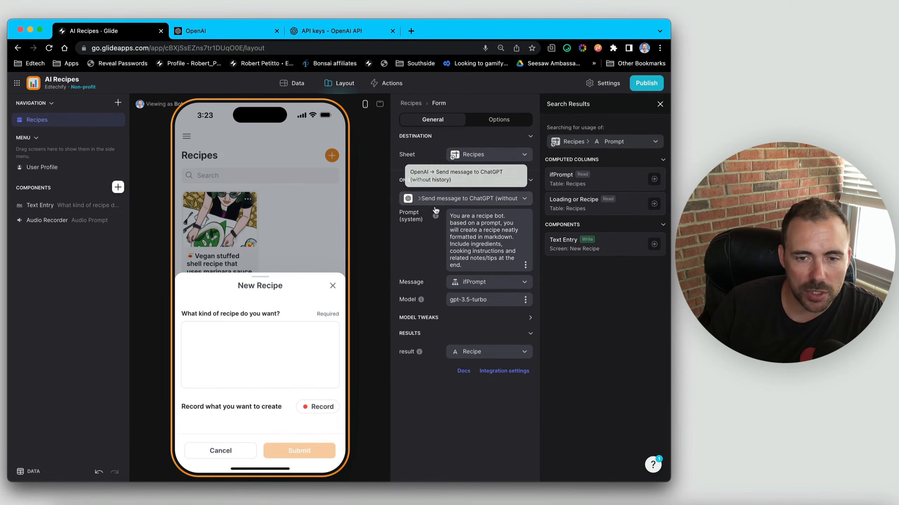
{"action": "left_click", "coordinate": [466, 199]}
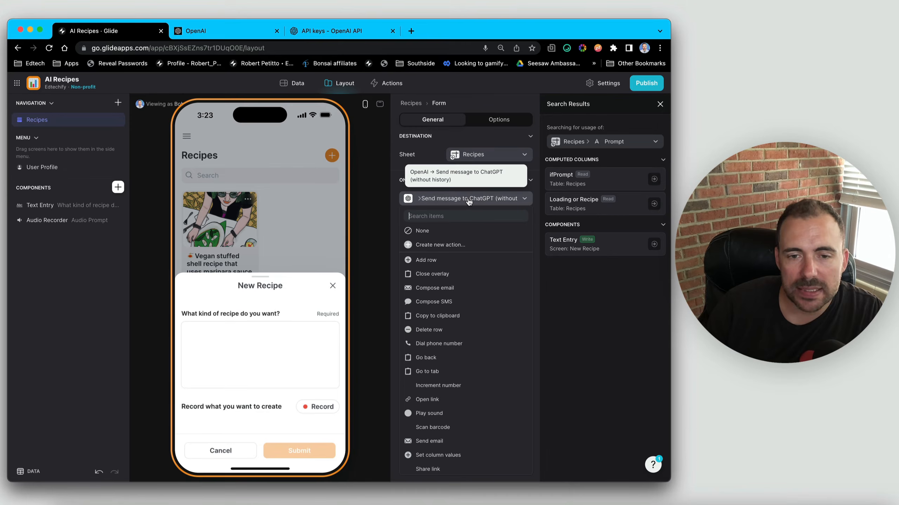
{"action": "left_click", "coordinate": [449, 245]}
{"action": "left_click", "coordinate": [90, 158]}
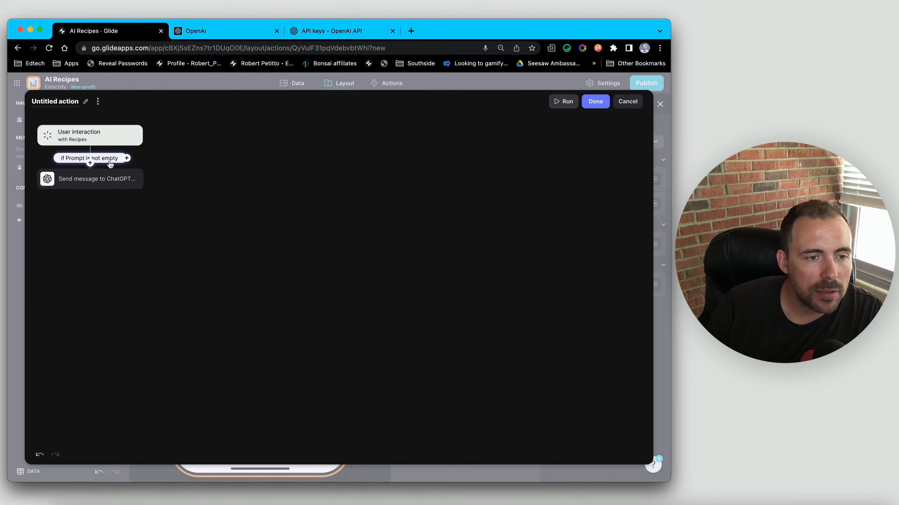
{"action": "left_click", "coordinate": [173, 182]}
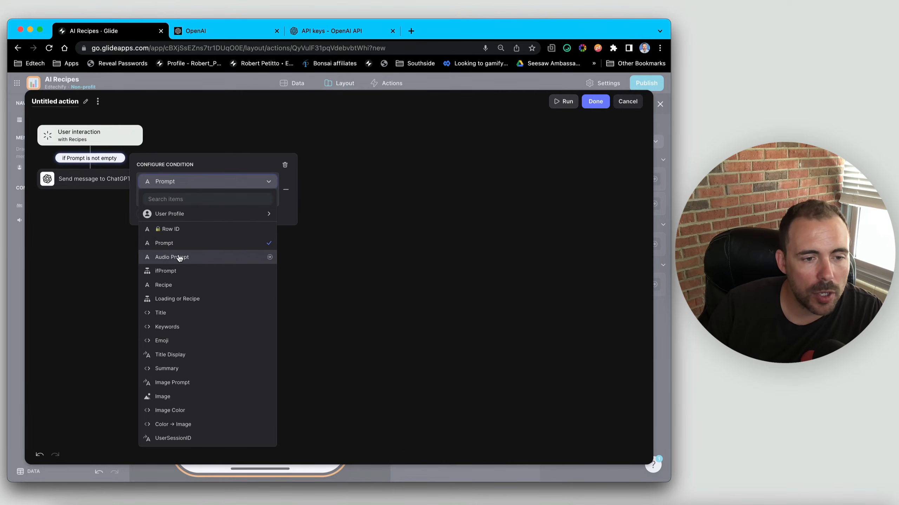
{"action": "left_click", "coordinate": [180, 259]}
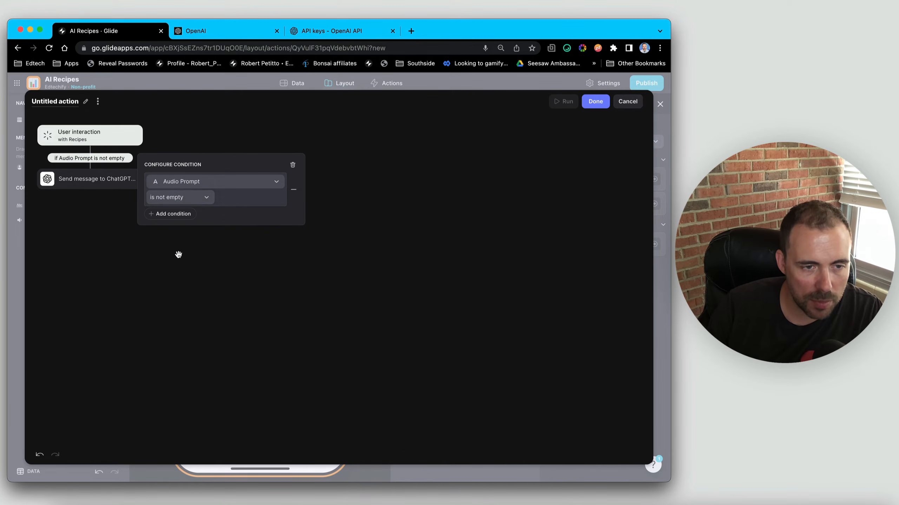
{"action": "left_click", "coordinate": [182, 199]}
{"action": "left_click", "coordinate": [173, 248]}
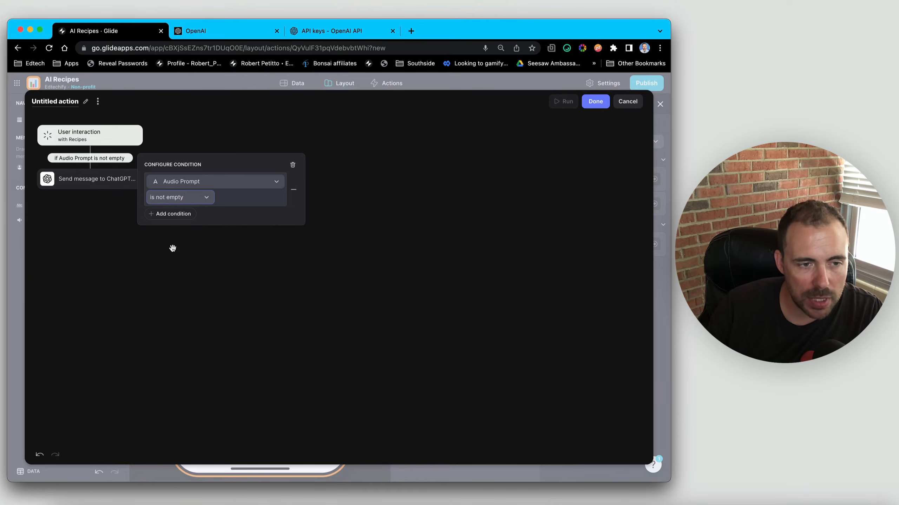
Add an OpenAI Speech to text action to the Audio Prompt branch and place it before the ChatGPT action
{"action": "left_click", "coordinate": [167, 254]}
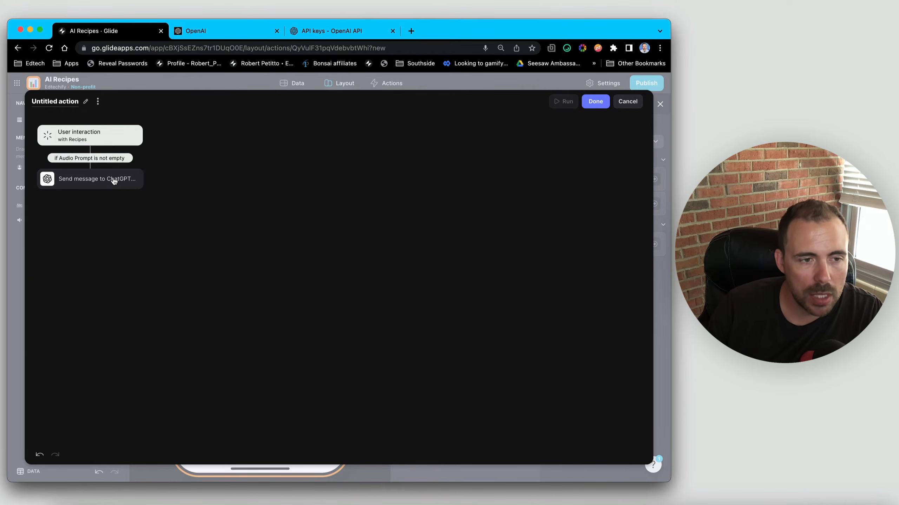
{"action": "left_click", "coordinate": [90, 188]}
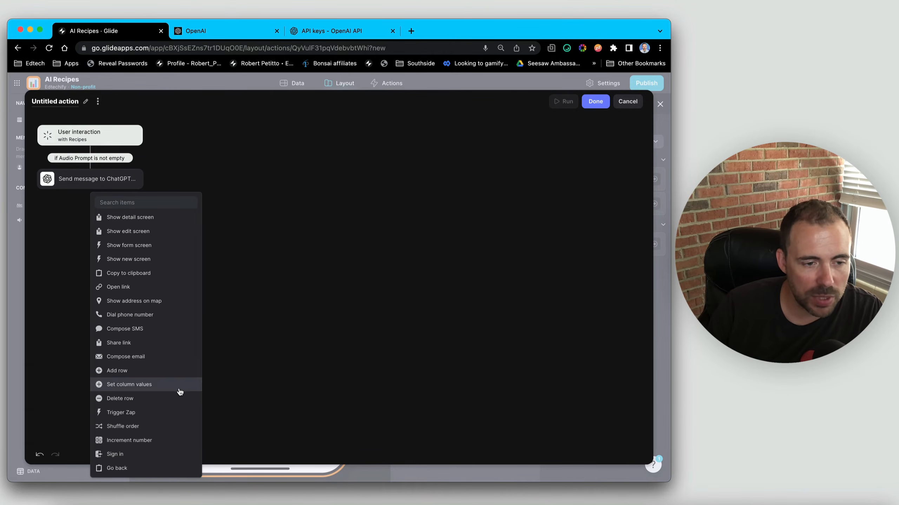
{"action": "scroll", "coordinate": [166, 437], "scroll_direction": "down", "scroll_amount": 10}
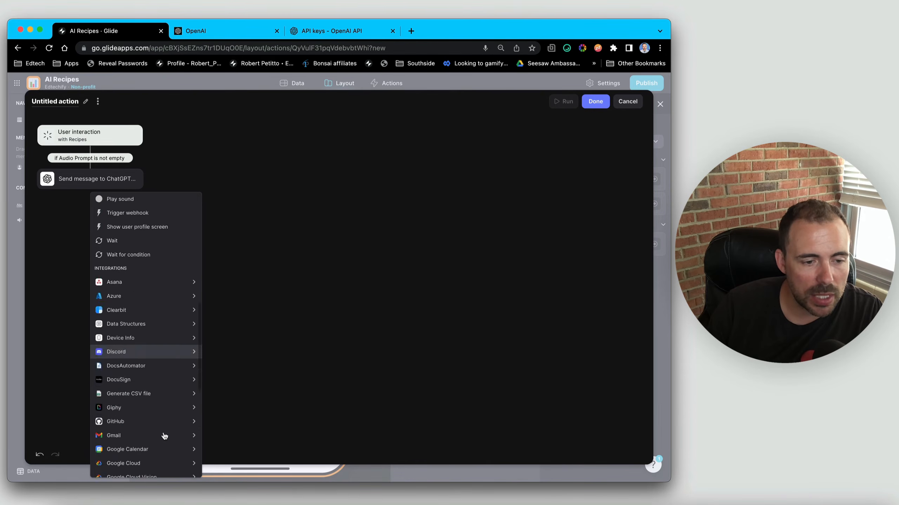
{"action": "mouse_move", "coordinate": [165, 436]}
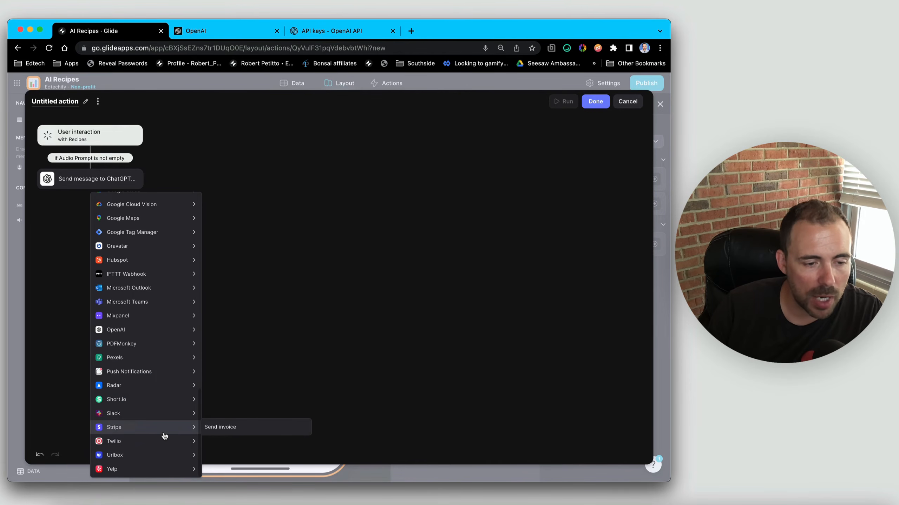
{"action": "mouse_move", "coordinate": [149, 329]}
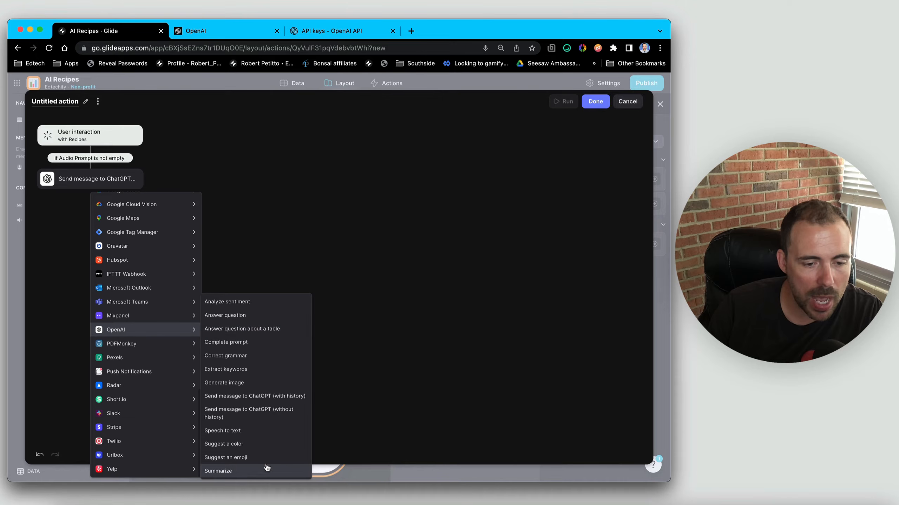
{"action": "left_click", "coordinate": [234, 430]}
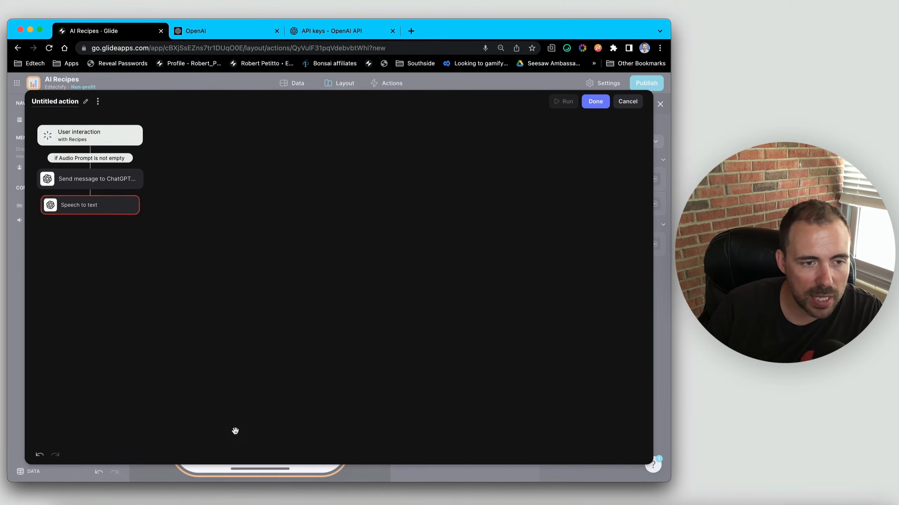
{"action": "left_click_drag", "start_coordinate": [123, 212], "coordinate": [117, 186]}
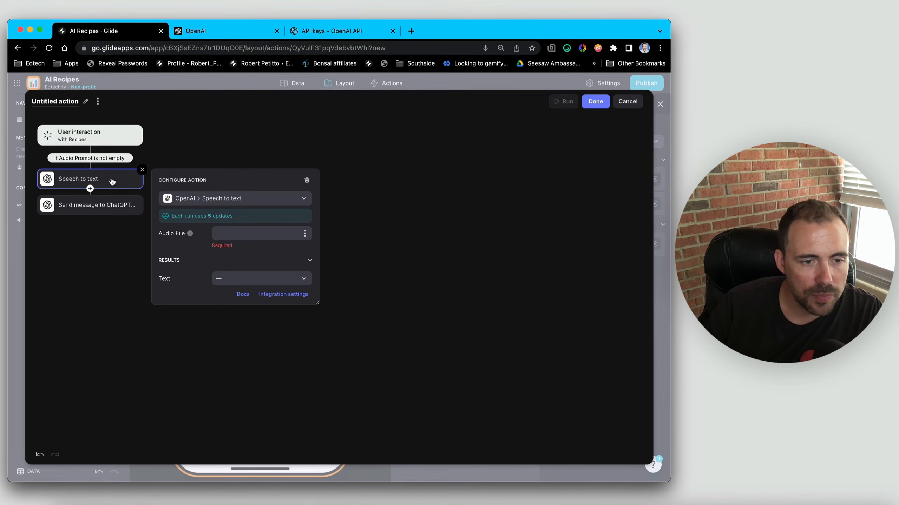
Use Audio Prompt as the Speech to text action's audio file and store its text result in Prompt
{"action": "left_click", "coordinate": [305, 233]}
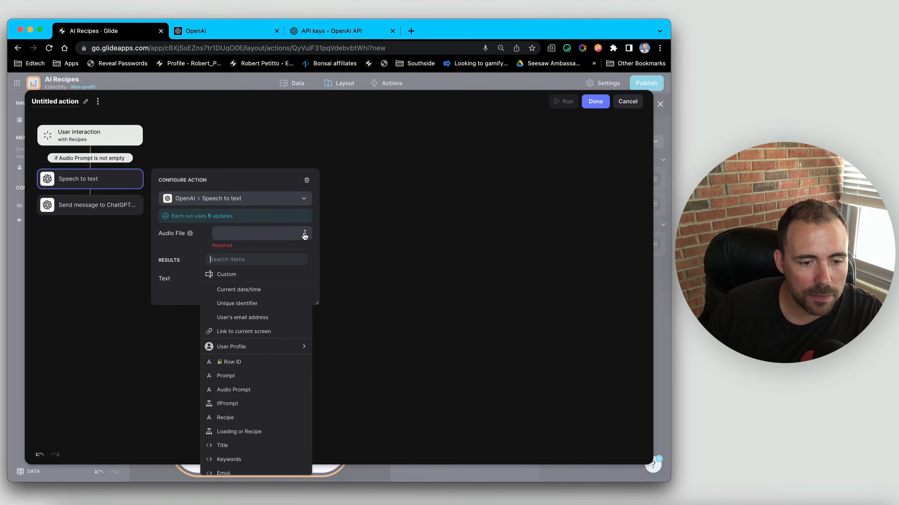
{"action": "left_click", "coordinate": [253, 390]}
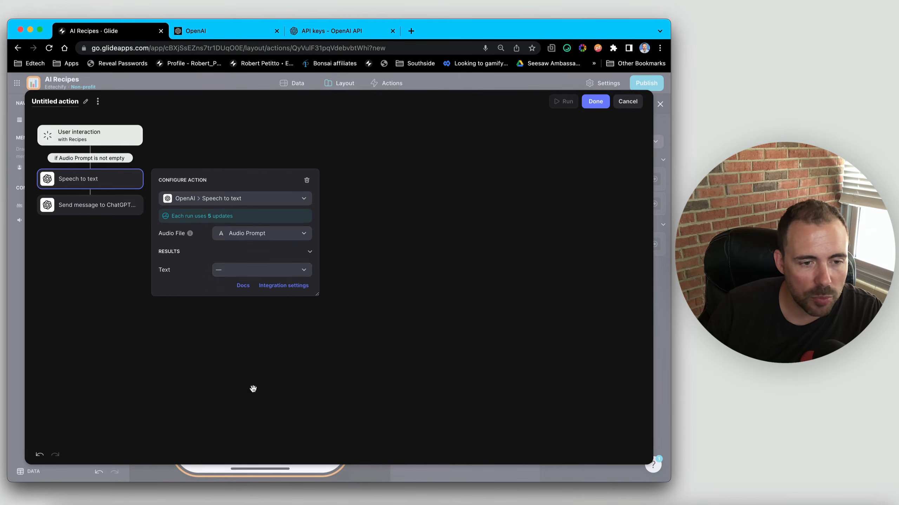
{"action": "left_click", "coordinate": [286, 271]}
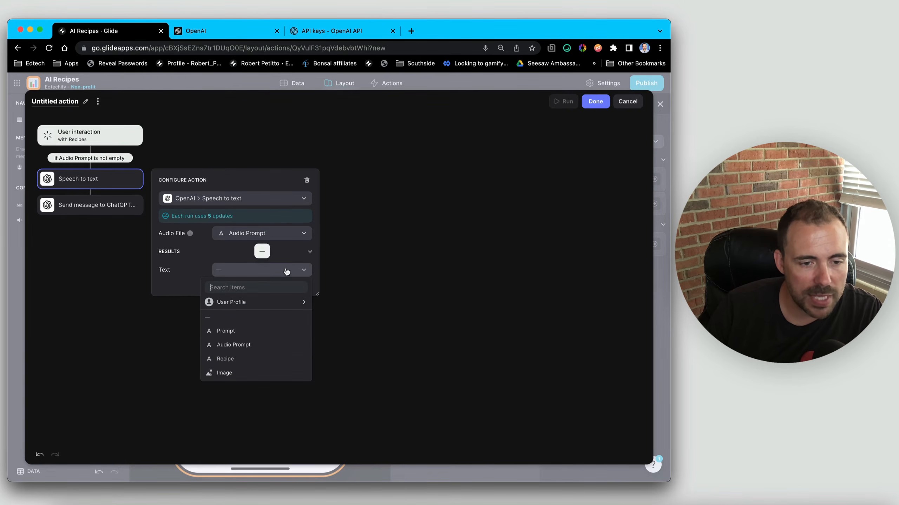
{"action": "left_click", "coordinate": [248, 337]}
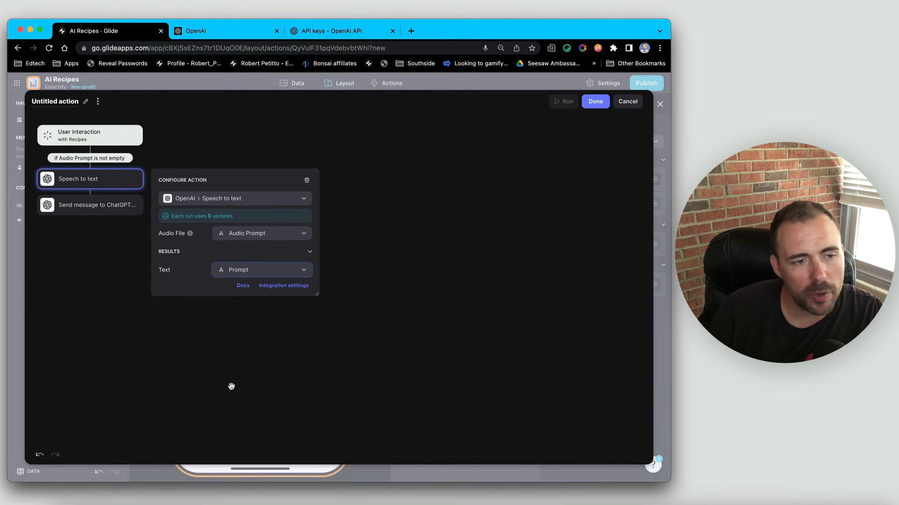
Set the message of the branch's ChatGPT action to the Prompt column and finish editing the action
{"action": "left_click", "coordinate": [106, 205]}
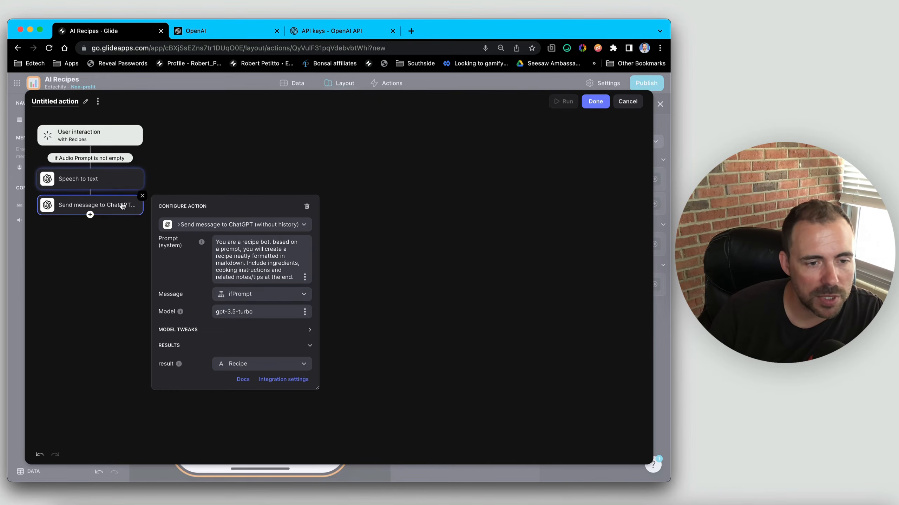
{"action": "left_click", "coordinate": [241, 294]}
{"action": "left_click", "coordinate": [244, 197]}
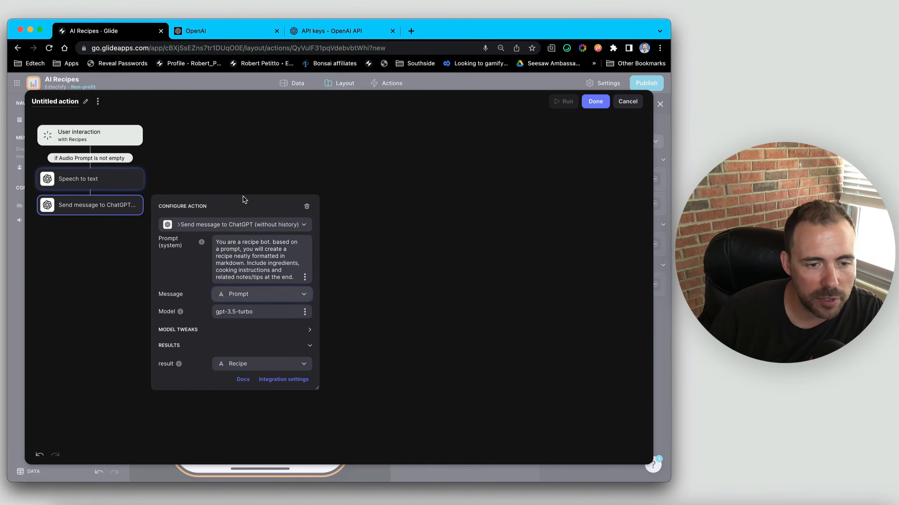
{"action": "left_click", "coordinate": [600, 102]}
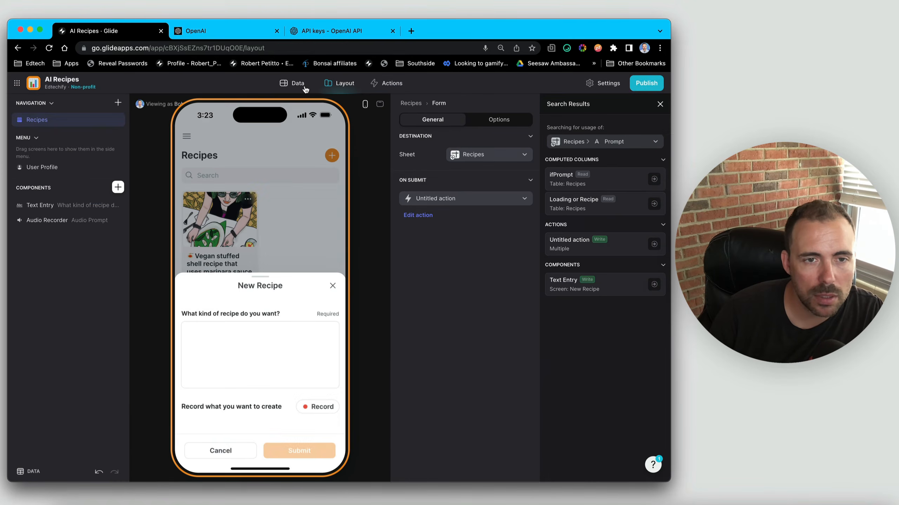
Check the Recipes table's ifPrompt column for uses and delete the column
{"action": "left_click", "coordinate": [299, 84]}
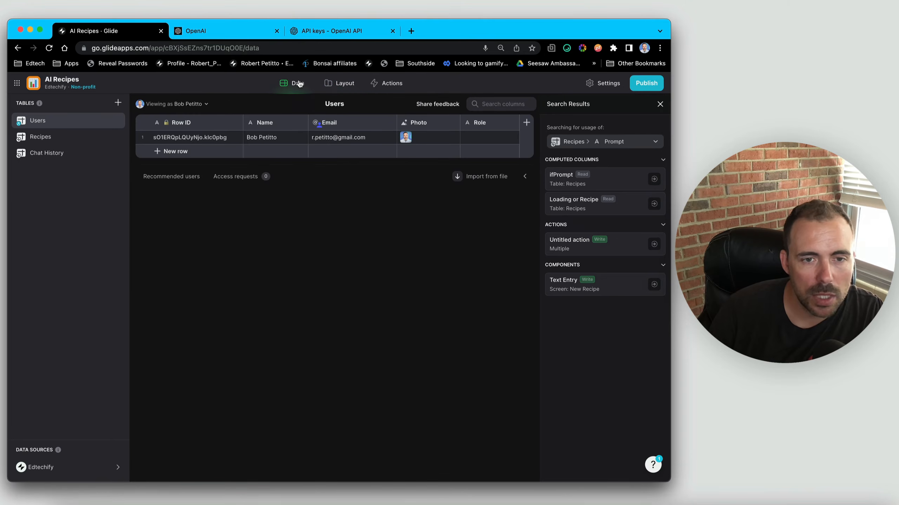
{"action": "left_click", "coordinate": [48, 152]}
{"action": "left_click", "coordinate": [50, 137]}
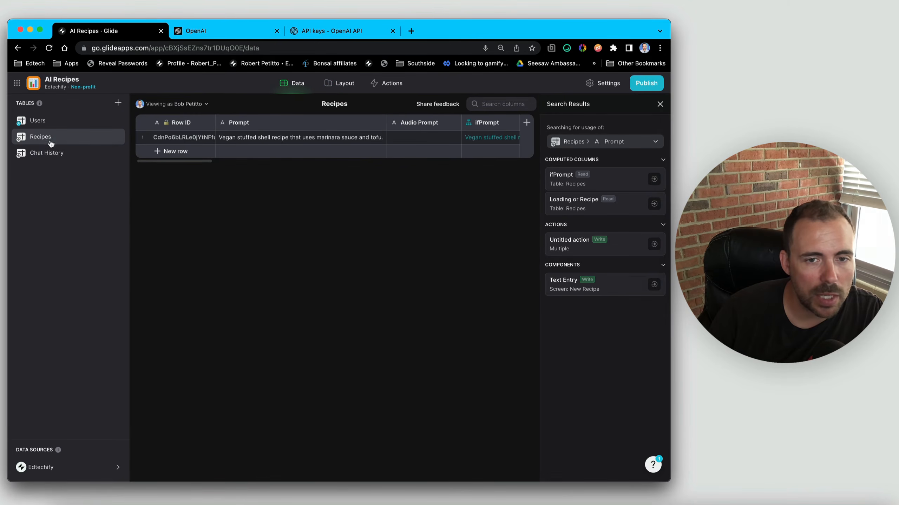
{"action": "left_click", "coordinate": [68, 153]}
{"action": "left_click", "coordinate": [66, 138]}
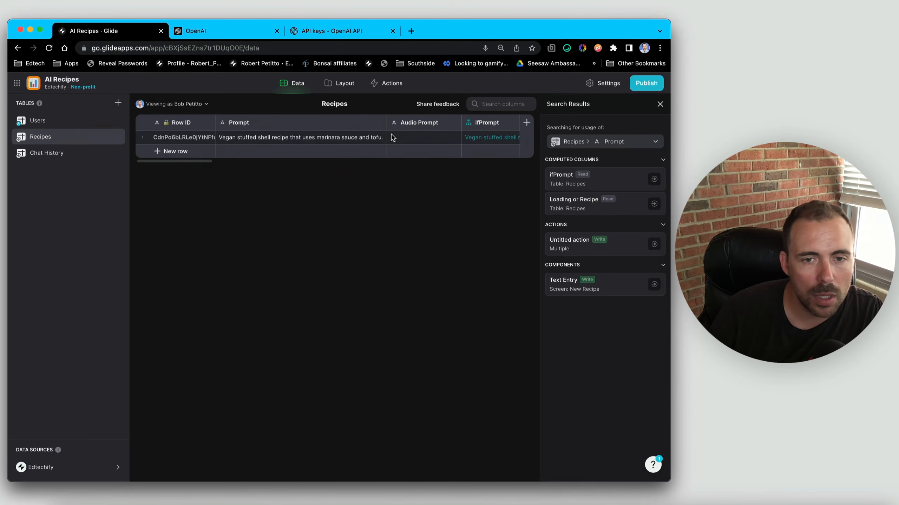
{"action": "scroll", "coordinate": [391, 138], "scroll_direction": "right", "scroll_amount": 5}
{"action": "left_click", "coordinate": [475, 123]}
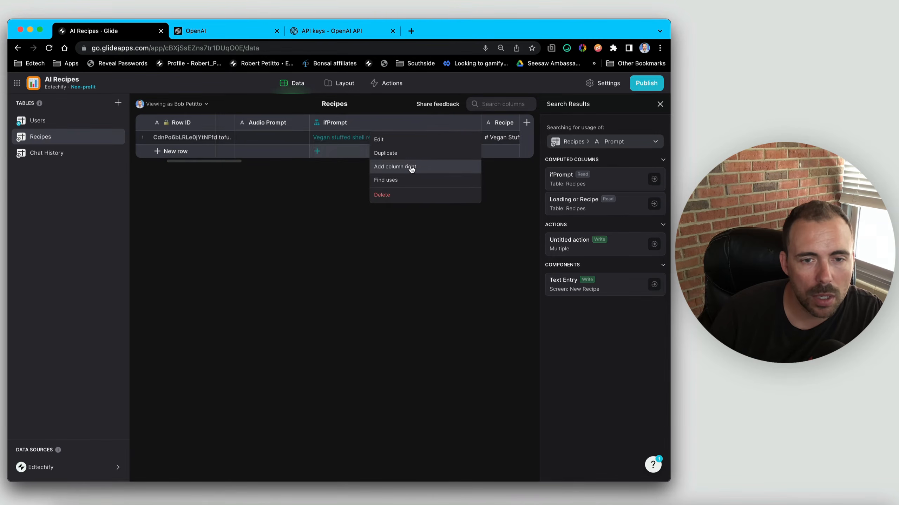
{"action": "left_click", "coordinate": [409, 167]}
{"action": "left_click", "coordinate": [476, 122]}
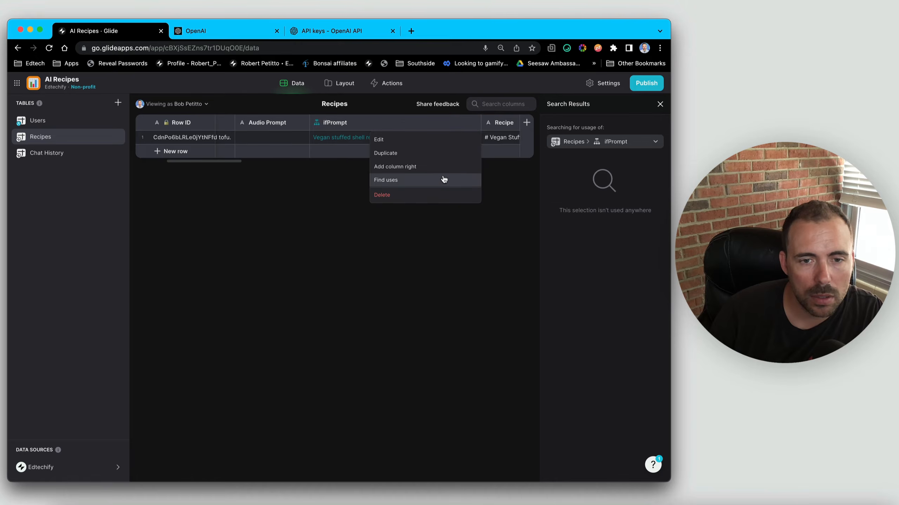
{"action": "left_click", "coordinate": [438, 196]}
{"action": "left_click", "coordinate": [429, 307]}
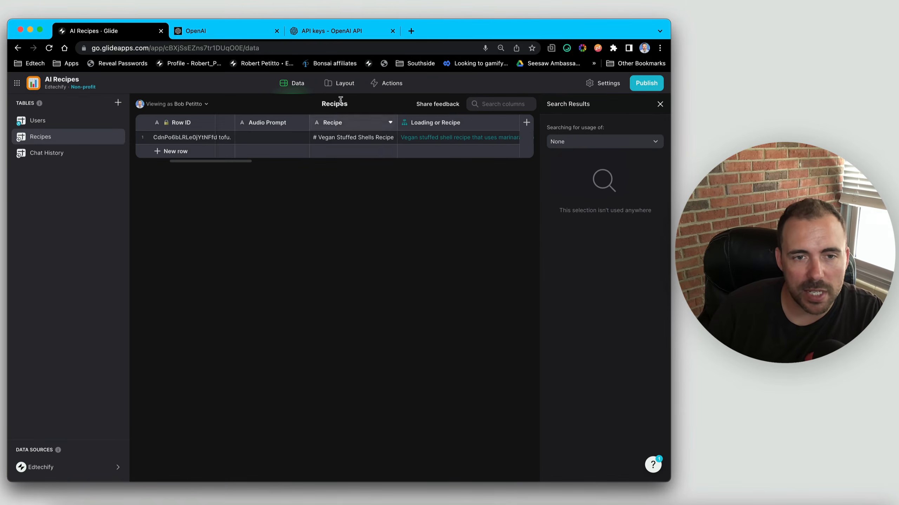
Return to the New Recipe form layout and move the Audio Recorder above the Text Entry
{"action": "left_click", "coordinate": [335, 85]}
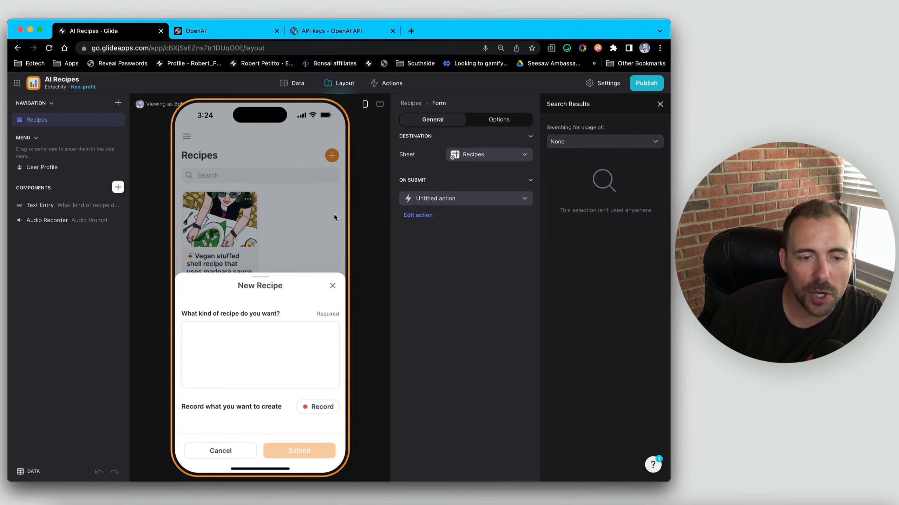
{"action": "left_click", "coordinate": [193, 335]}
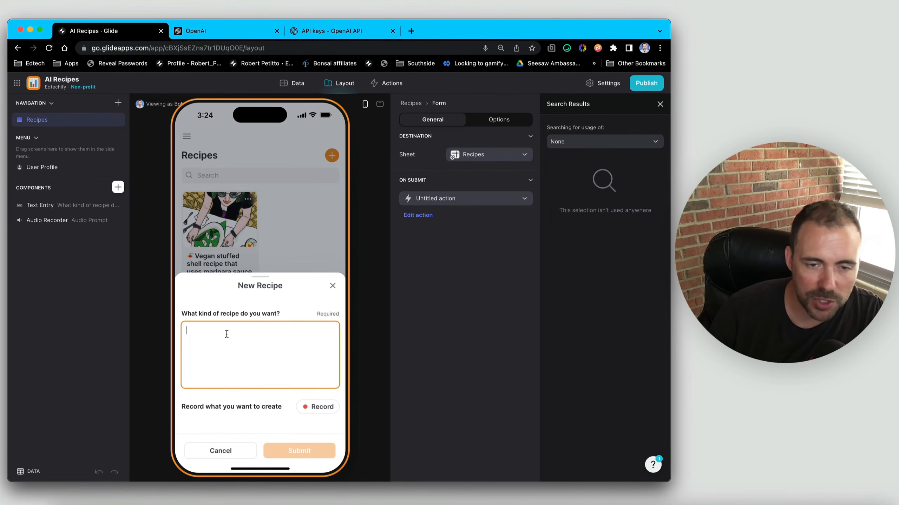
Add an else branch to the form's on-submit action with an OpenAI Send message to ChatGPT (without history) action
{"action": "left_click", "coordinate": [447, 198]}
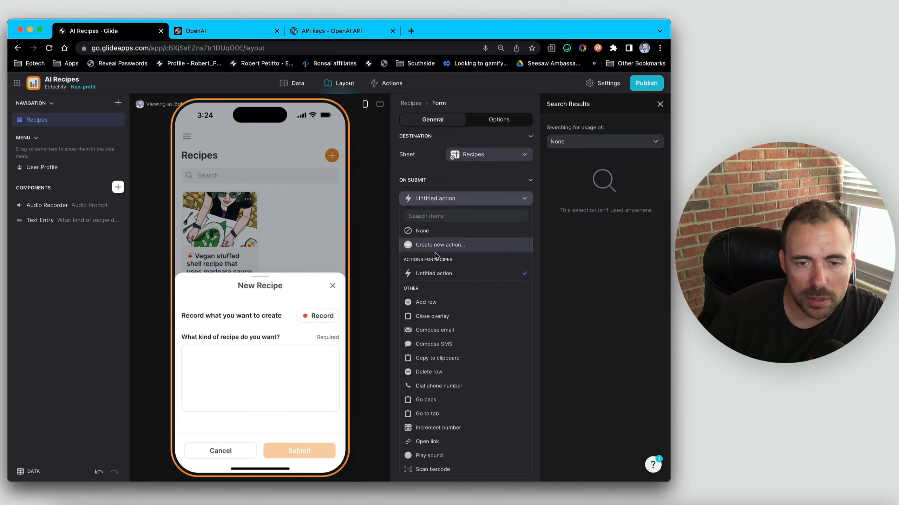
{"action": "left_click", "coordinate": [442, 199]}
{"action": "left_click", "coordinate": [418, 215]}
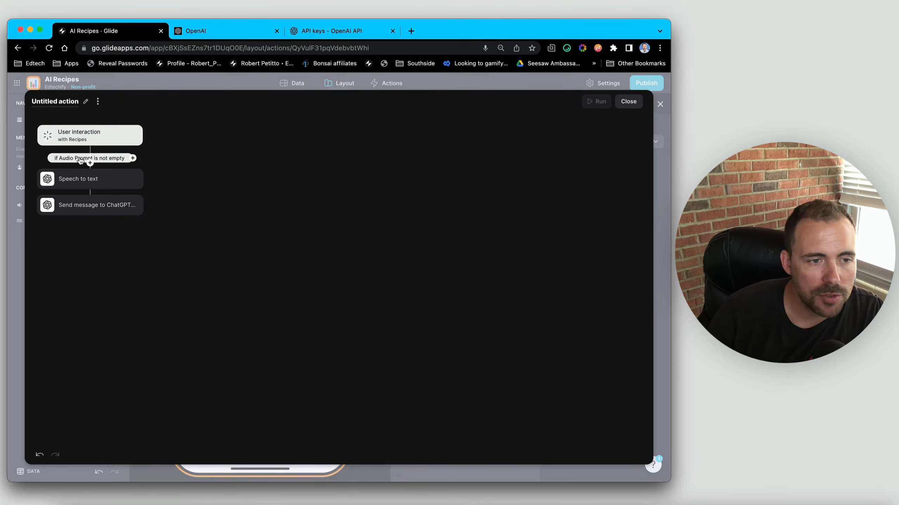
{"action": "left_click", "coordinate": [133, 158]}
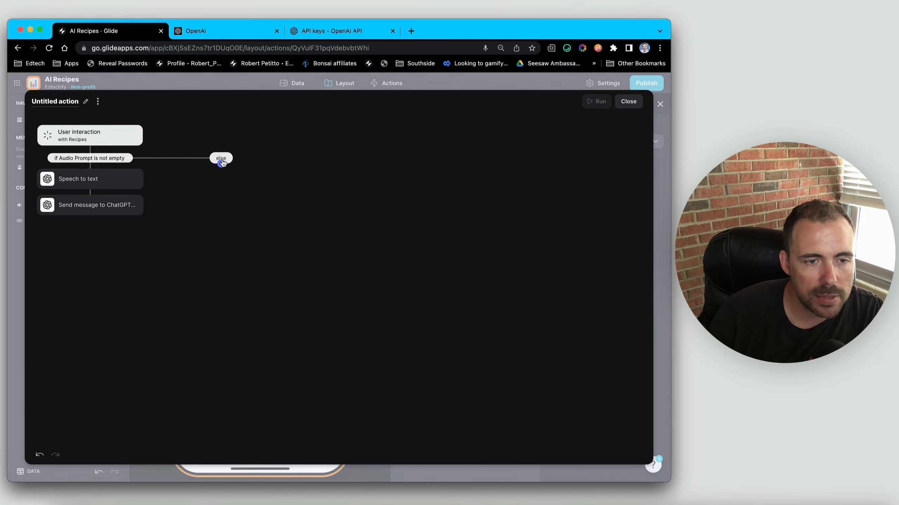
{"action": "left_click", "coordinate": [221, 163]}
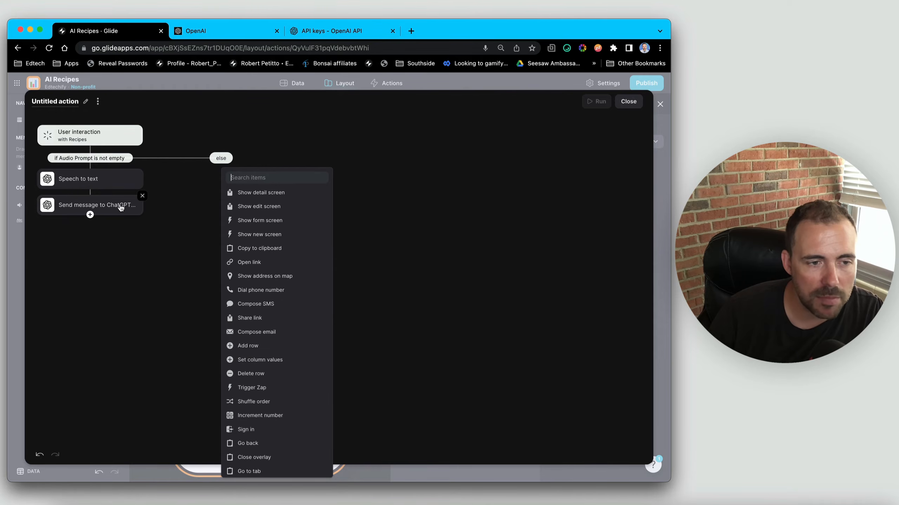
{"action": "type", "text": "send"}
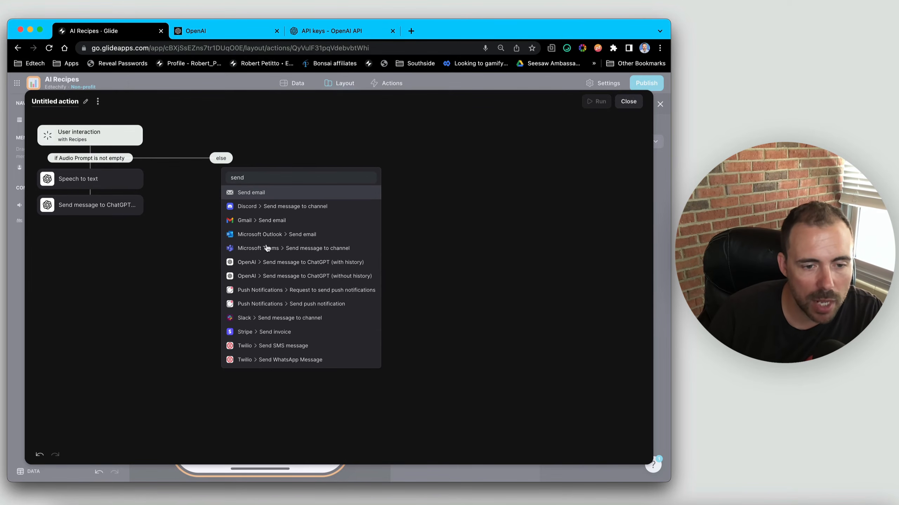
{"action": "left_click", "coordinate": [271, 278]}
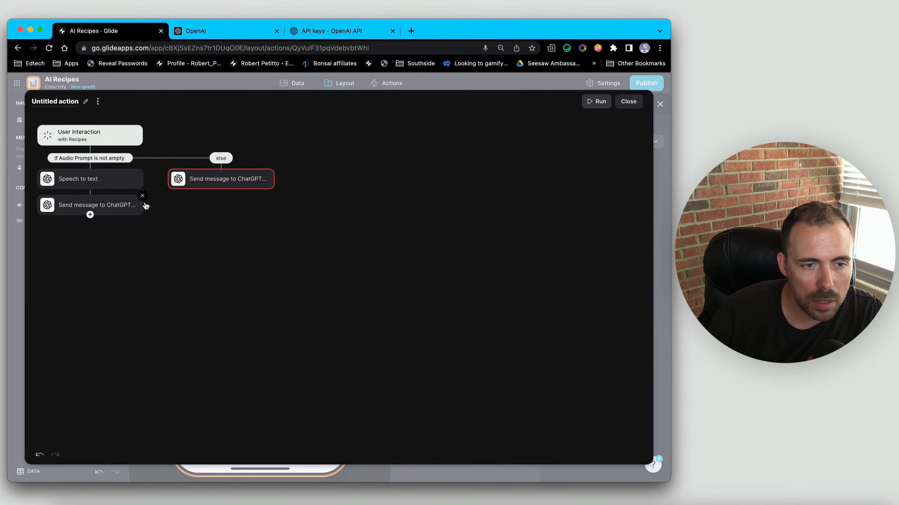
Copy the recipe bot system prompt from the audio branch's ChatGPT action into the else branch's ChatGPT action
{"action": "left_click", "coordinate": [250, 187]}
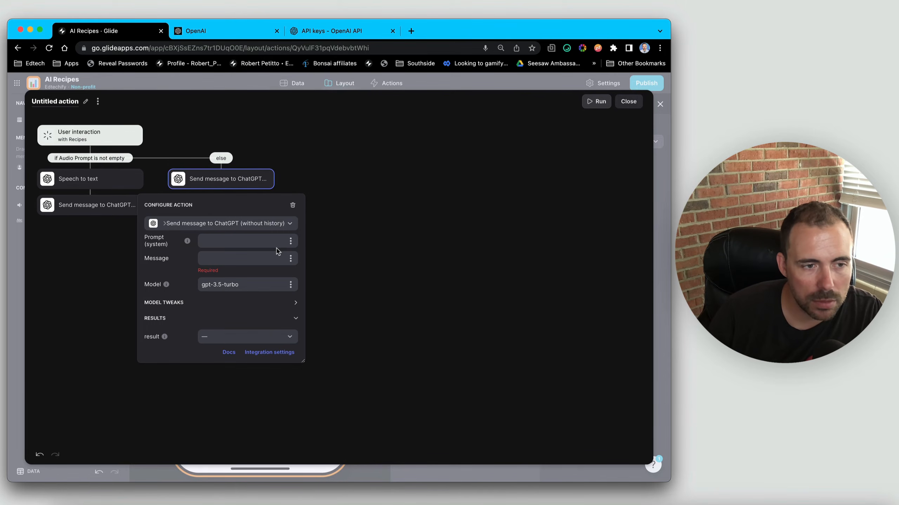
{"action": "left_click", "coordinate": [290, 242]}
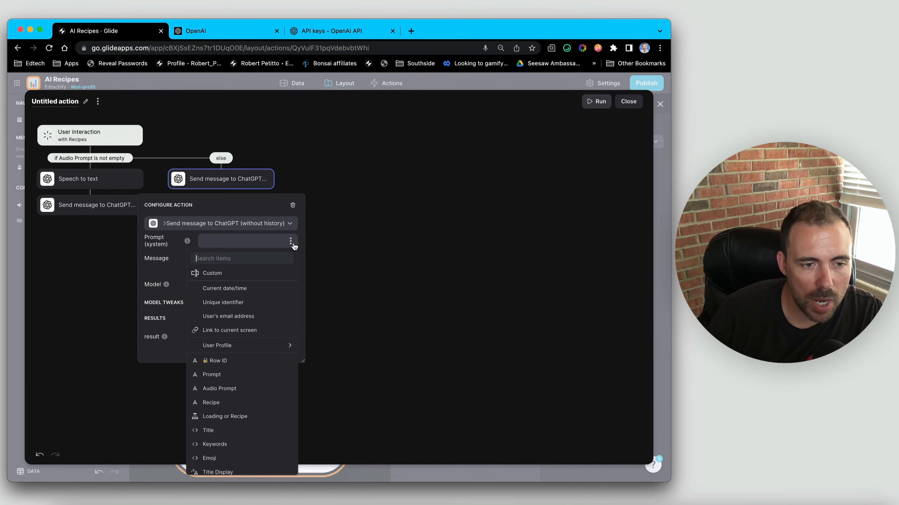
{"action": "left_click", "coordinate": [283, 242]}
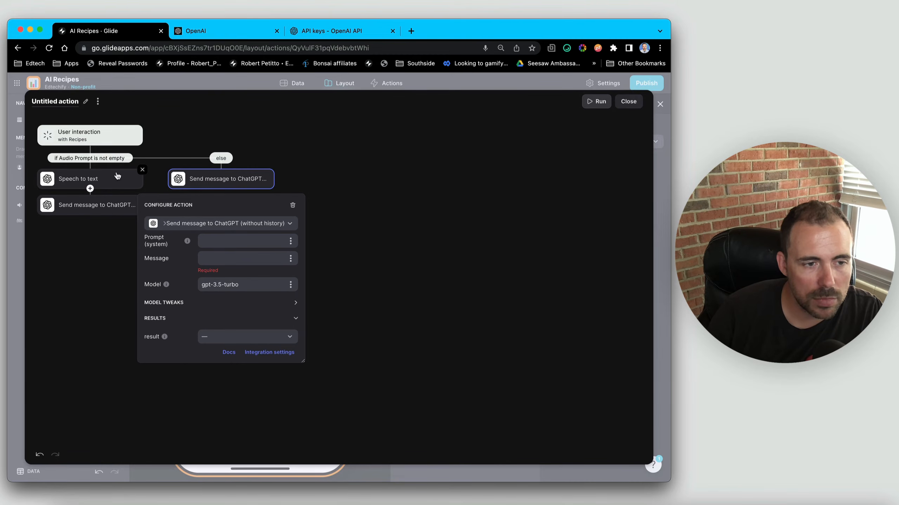
{"action": "left_click", "coordinate": [114, 206]}
{"action": "triple_click", "coordinate": [253, 253]}
{"action": "key", "text": "super+c"}
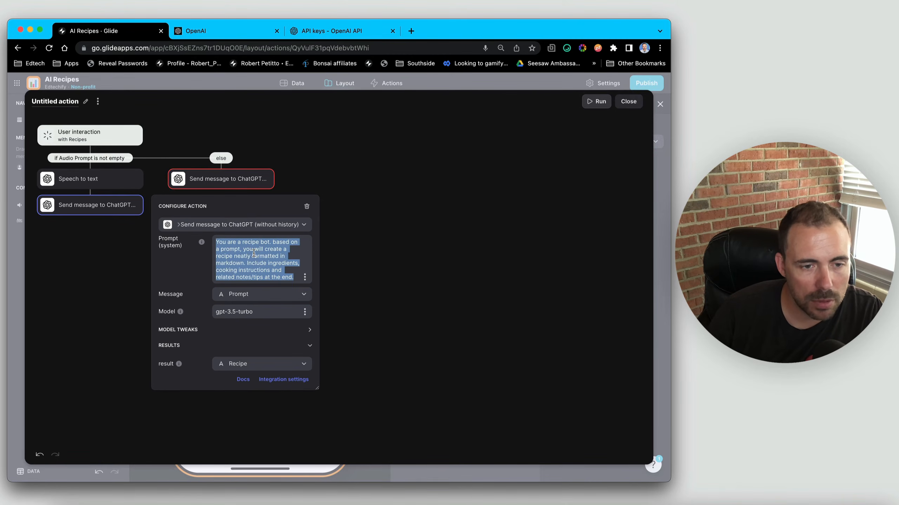
{"action": "left_click", "coordinate": [248, 178]}
{"action": "left_click", "coordinate": [264, 239]}
{"action": "key", "text": "super+v"}
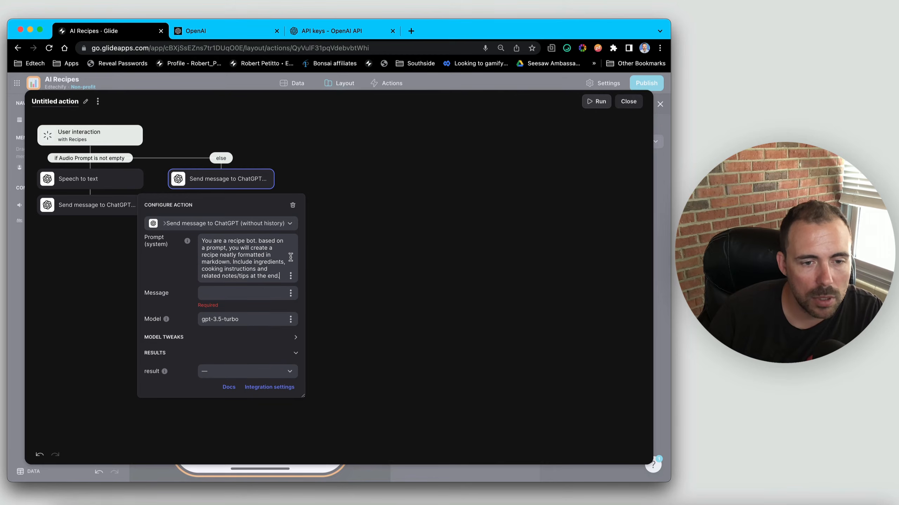
Set the message of the else branch's ChatGPT action to the Prompt column and close its configuration
{"action": "left_click", "coordinate": [290, 298]}
{"action": "scroll", "coordinate": [291, 209], "scroll_direction": "down", "scroll_amount": 1}
{"action": "left_click", "coordinate": [242, 197]}
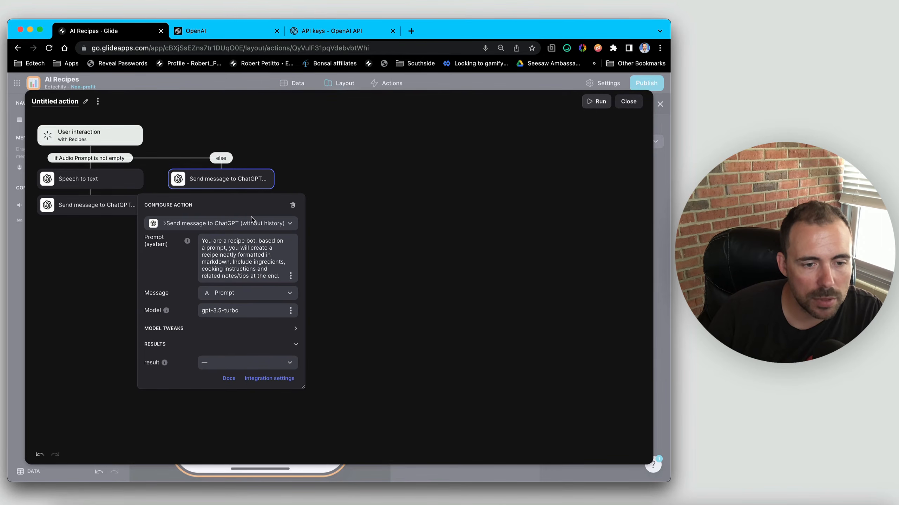
{"action": "left_click", "coordinate": [309, 332]}
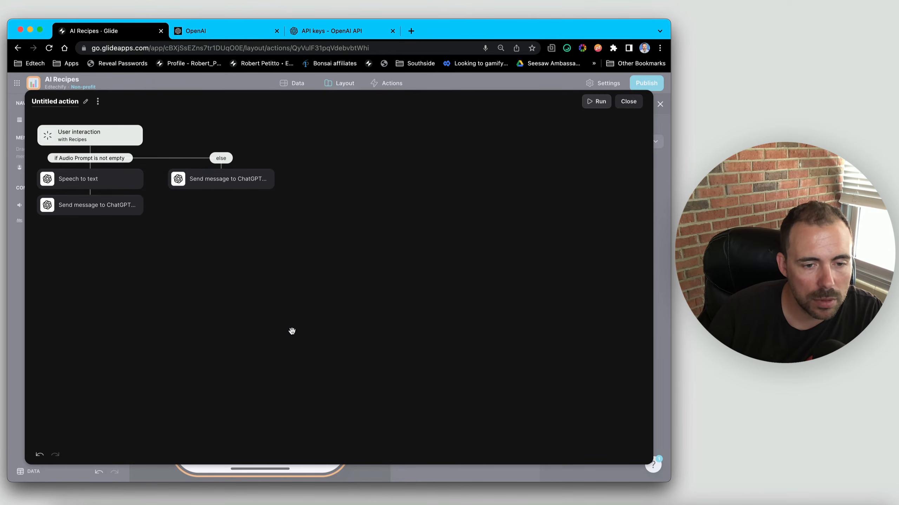
Set the else branch's ChatGPT action to temperature 1 and maximum length 2048, matching the audio branch's ChatGPT action
{"action": "left_click", "coordinate": [87, 212]}
{"action": "left_click", "coordinate": [197, 336]}
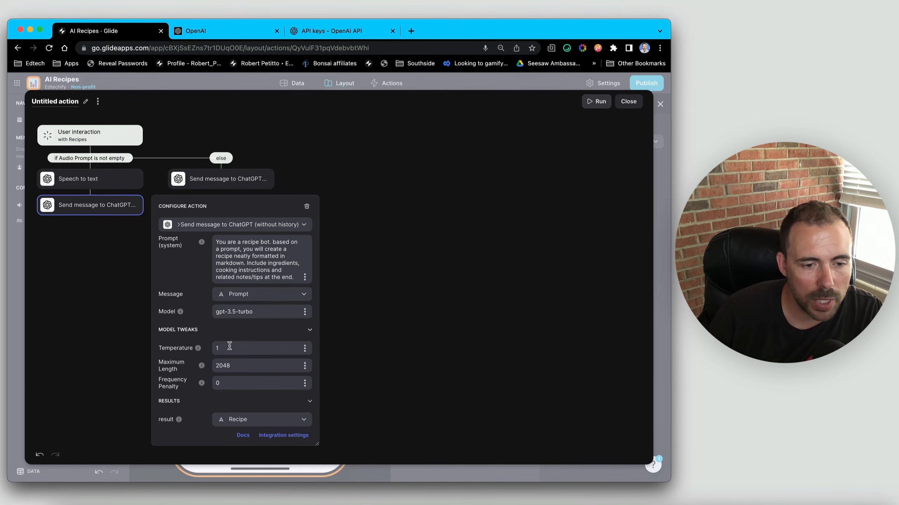
{"action": "left_click", "coordinate": [246, 184]}
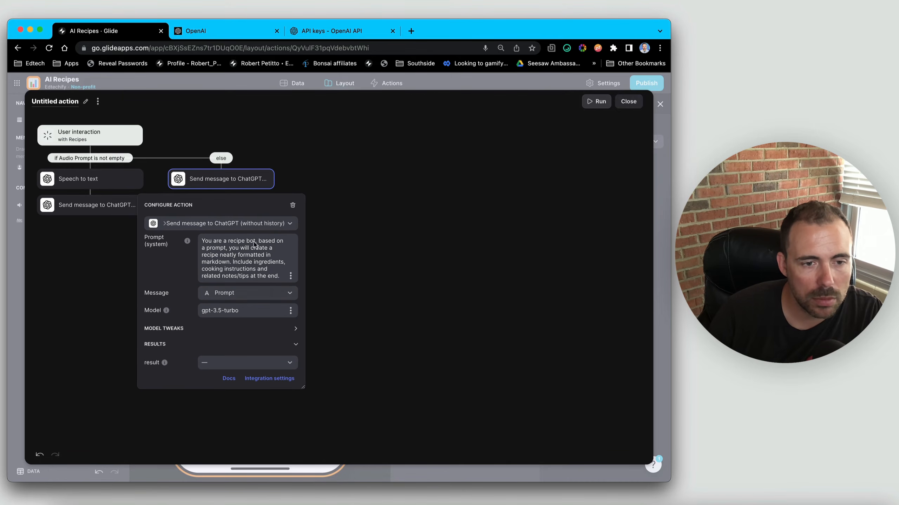
{"action": "left_click", "coordinate": [250, 333]}
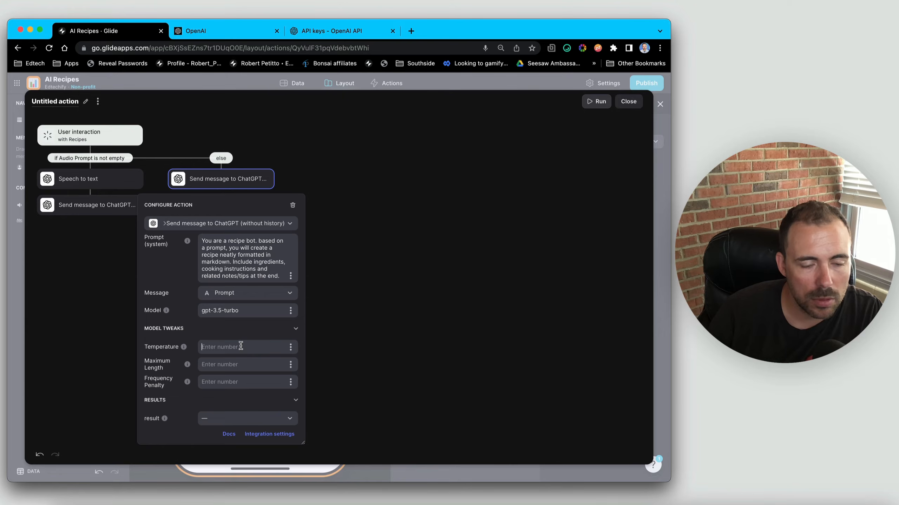
{"action": "left_click", "coordinate": [238, 350]}
{"action": "type", "text": "1"}
{"action": "left_click", "coordinate": [228, 363]}
{"action": "type", "text": "20"}
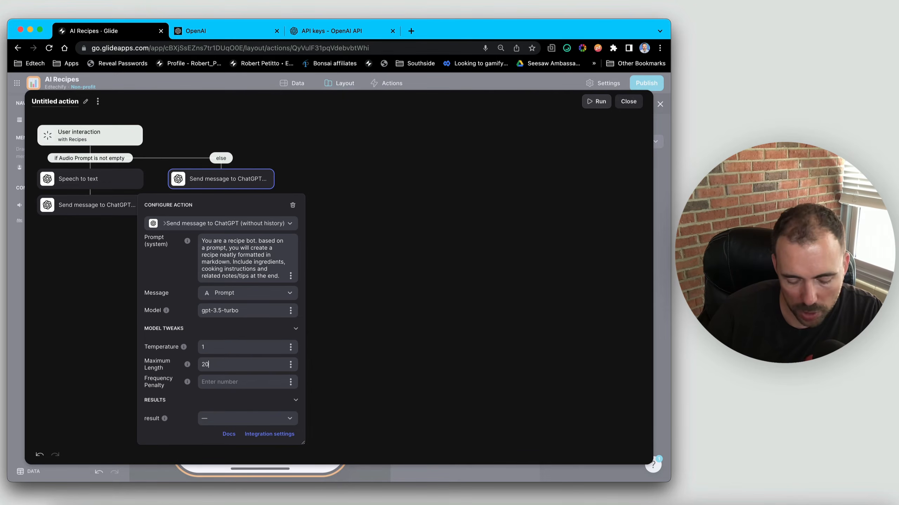
{"action": "type", "text": "48"}
Store the result of the else branch's ChatGPT action in the Recipe column and close its configuration
{"action": "left_click", "coordinate": [244, 418]}
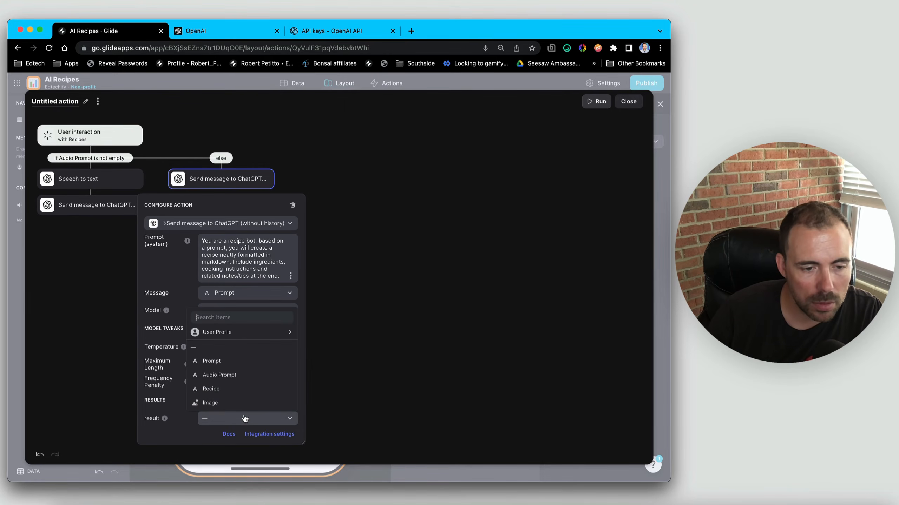
{"action": "left_click", "coordinate": [236, 388]}
{"action": "left_click", "coordinate": [360, 350]}
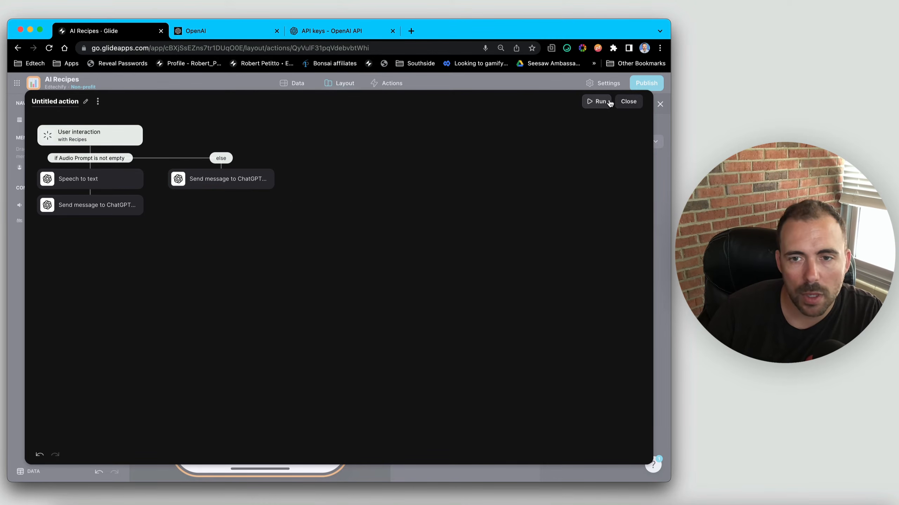
Rename the on-submit action "Audio or Text Recipe" and close the action editor
{"action": "left_click", "coordinate": [57, 102]}
{"action": "key", "text": "ctrl+a"}
{"action": "type", "text": "Audio or"}
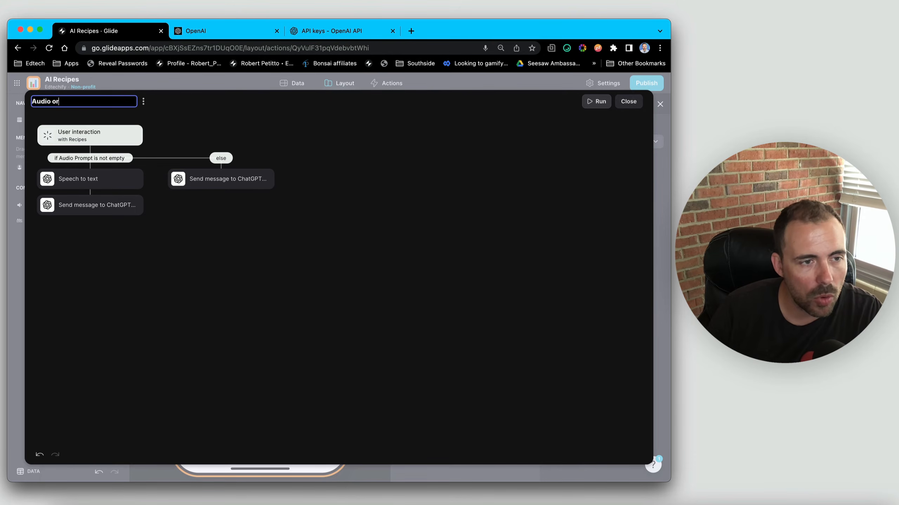
{"action": "type", "text": " Text Recipe"}
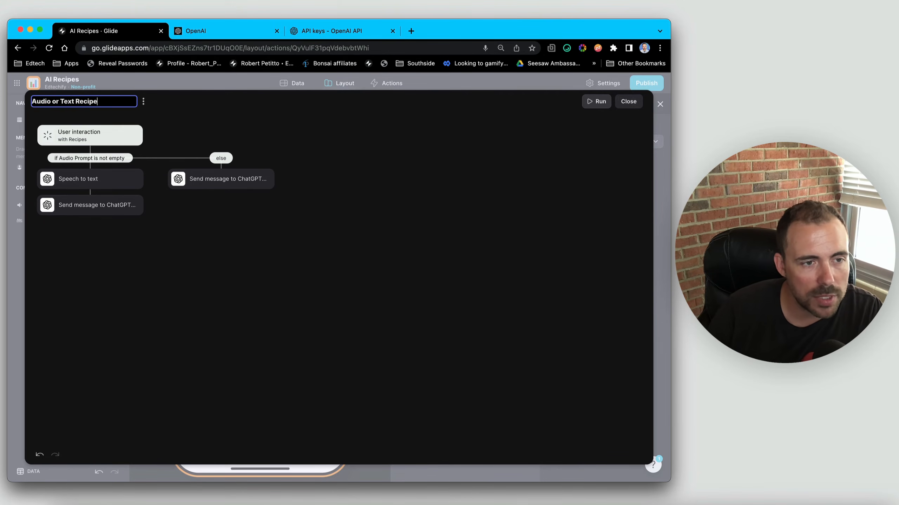
{"action": "left_click", "coordinate": [629, 101]}
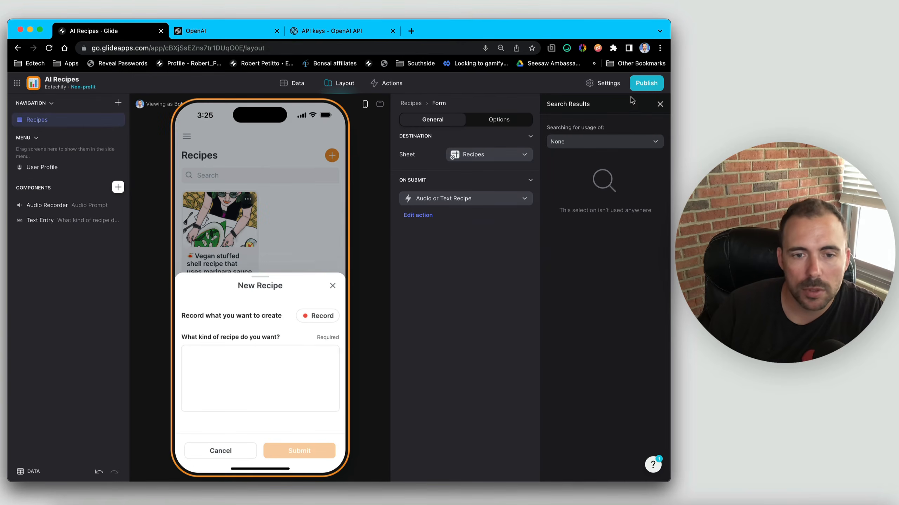
Record a spoken request for a vegan brownie recipe that uses chickpeas, and make the form's Text Entry optional
{"action": "left_click", "coordinate": [317, 317]}
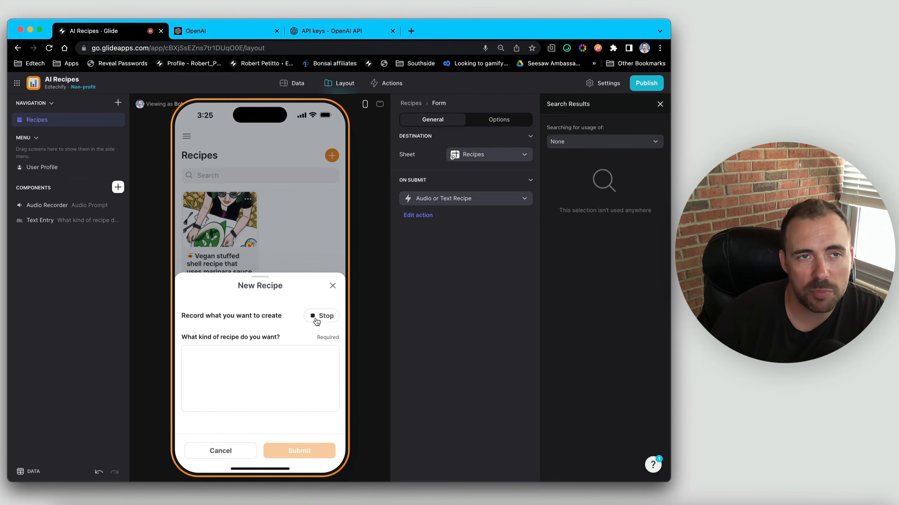
{"action": "left_click", "coordinate": [316, 321]}
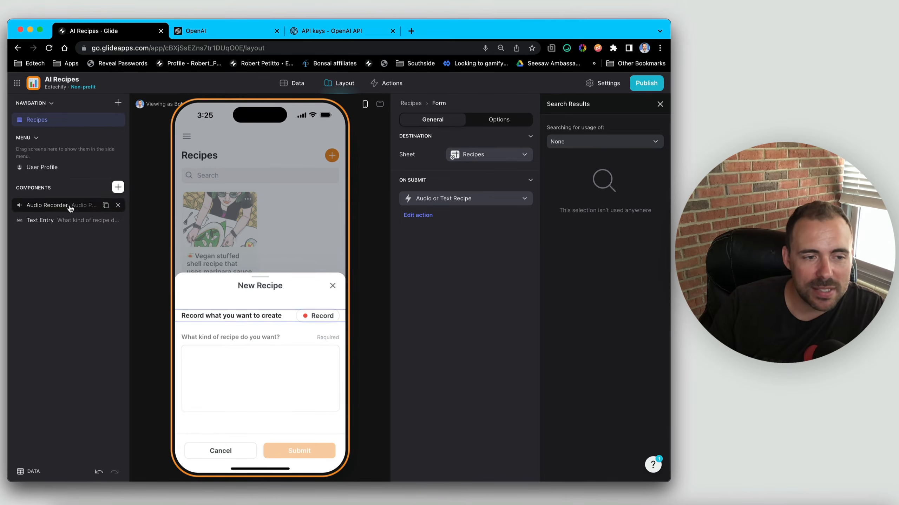
{"action": "left_click", "coordinate": [73, 221]}
{"action": "left_click", "coordinate": [421, 340]}
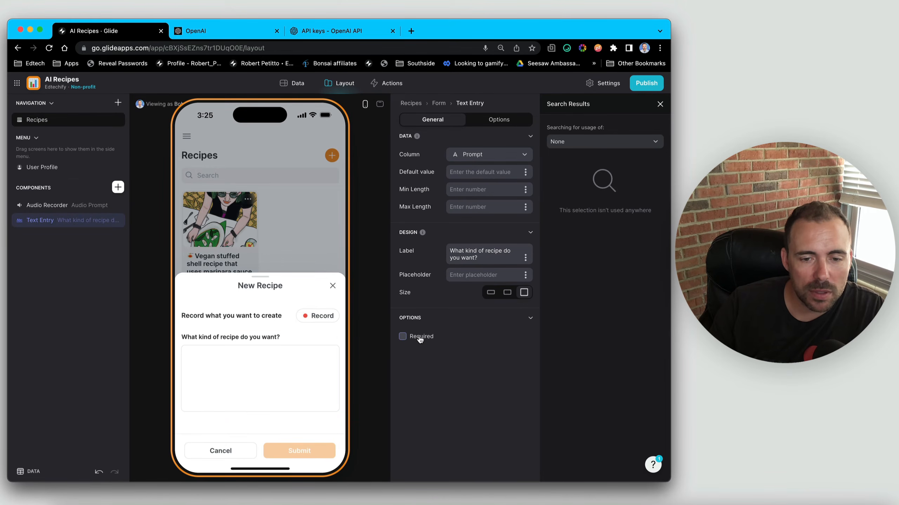
Enter a single filler character as the recipe description and submit the New Recipe form
{"action": "left_click", "coordinate": [244, 386]}
{"action": "type", "text": "s"}
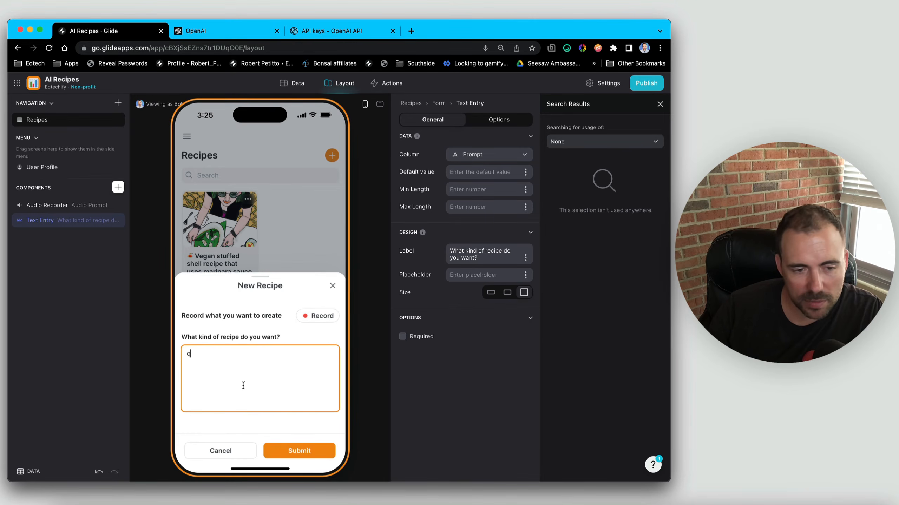
{"action": "left_click", "coordinate": [291, 456]}
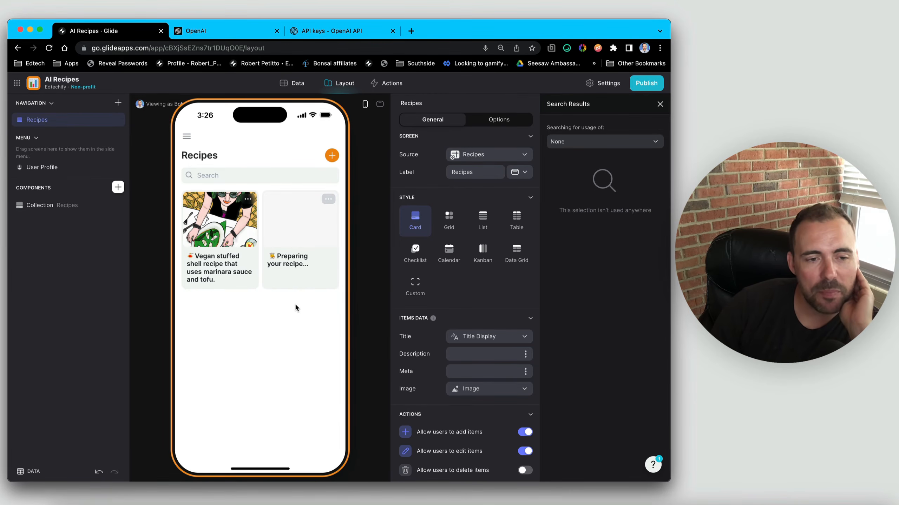
Examine the new row's Prompt, Audio Prompt and Recipe values in the Recipes data table
{"action": "left_click", "coordinate": [294, 83]}
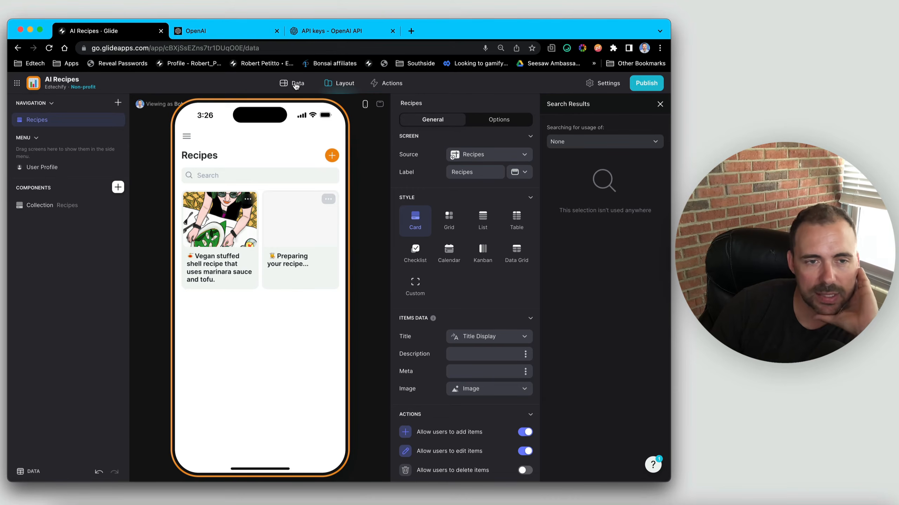
{"action": "left_click", "coordinate": [79, 154]}
{"action": "left_click", "coordinate": [79, 140]}
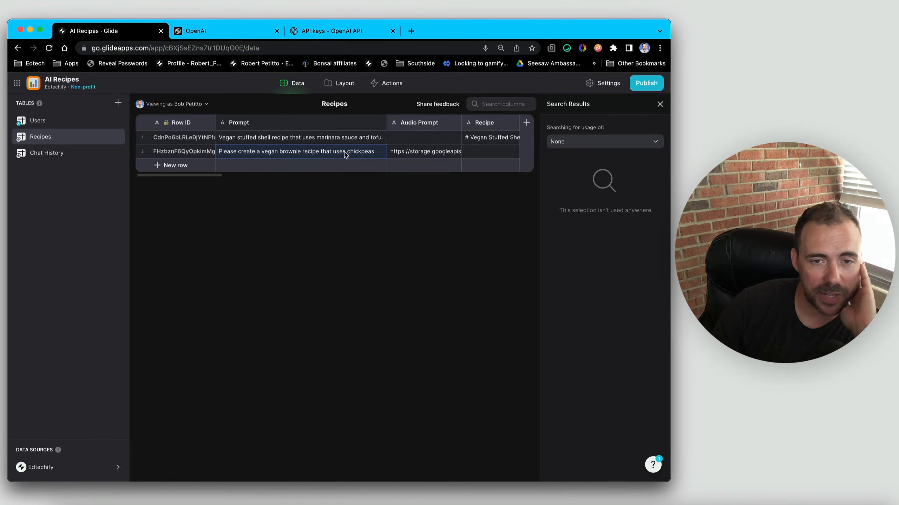
{"action": "left_click", "coordinate": [443, 155]}
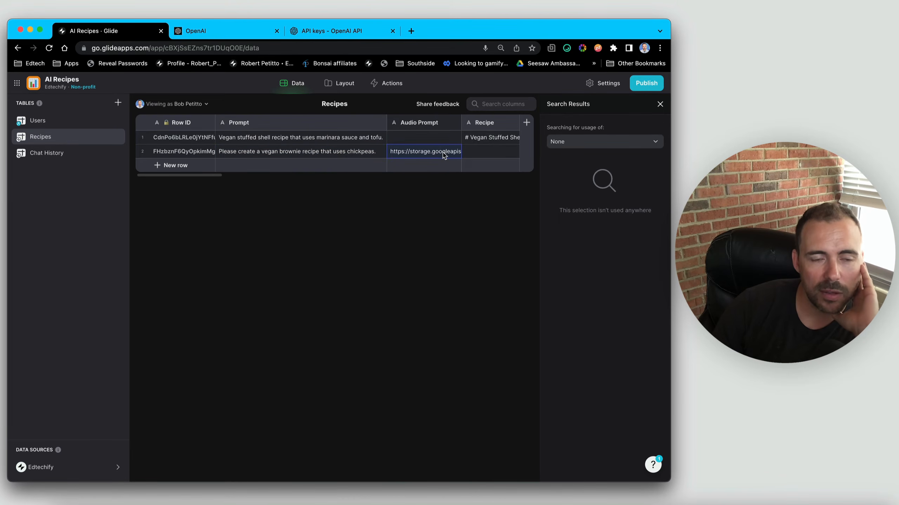
{"action": "left_click", "coordinate": [245, 153]}
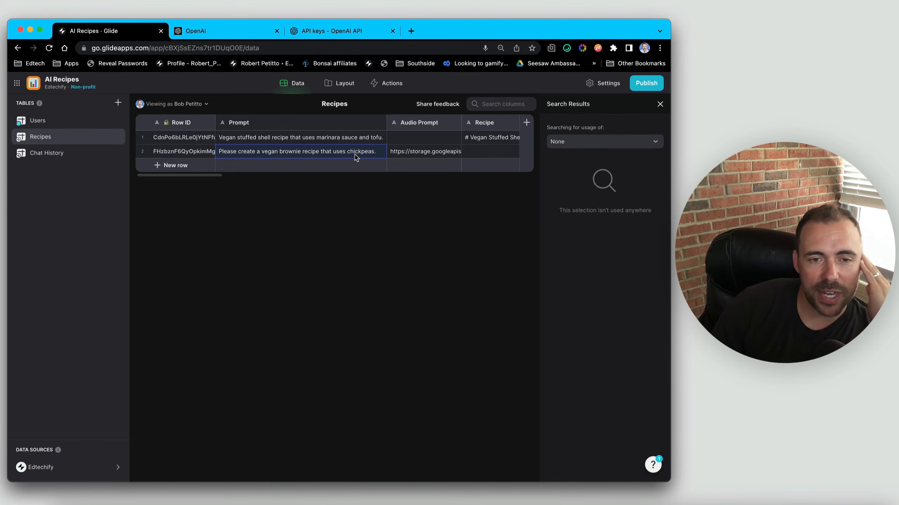
{"action": "left_click", "coordinate": [488, 153]}
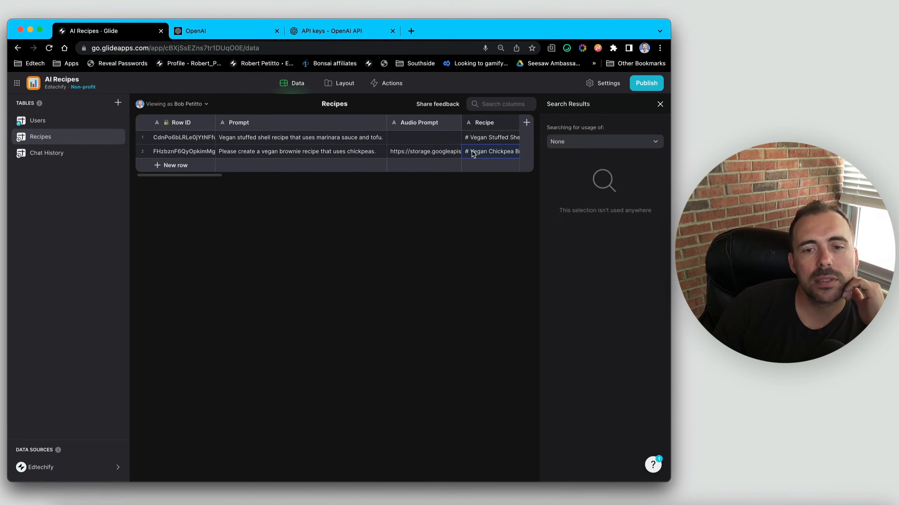
Return to the layout, open the new vegan brownie recipe in the preview and read it through to the summary
{"action": "left_click", "coordinate": [329, 85]}
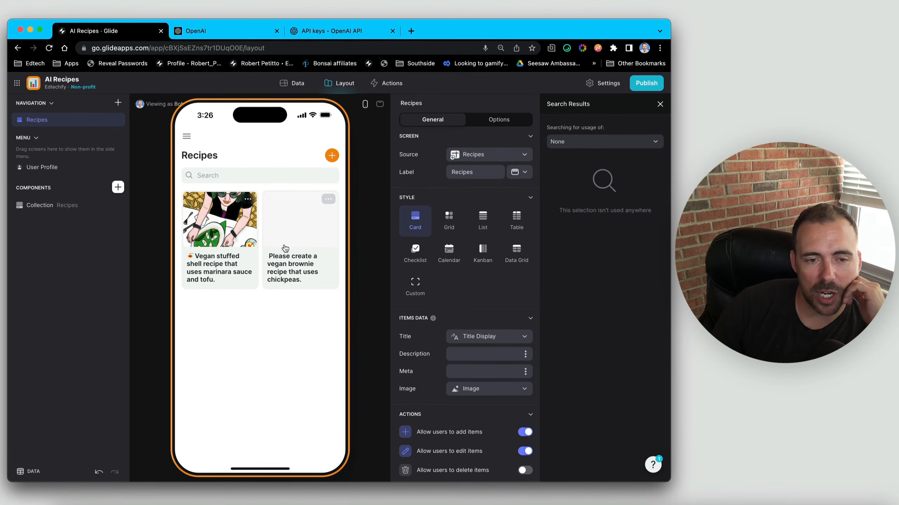
{"action": "left_click", "coordinate": [283, 266]}
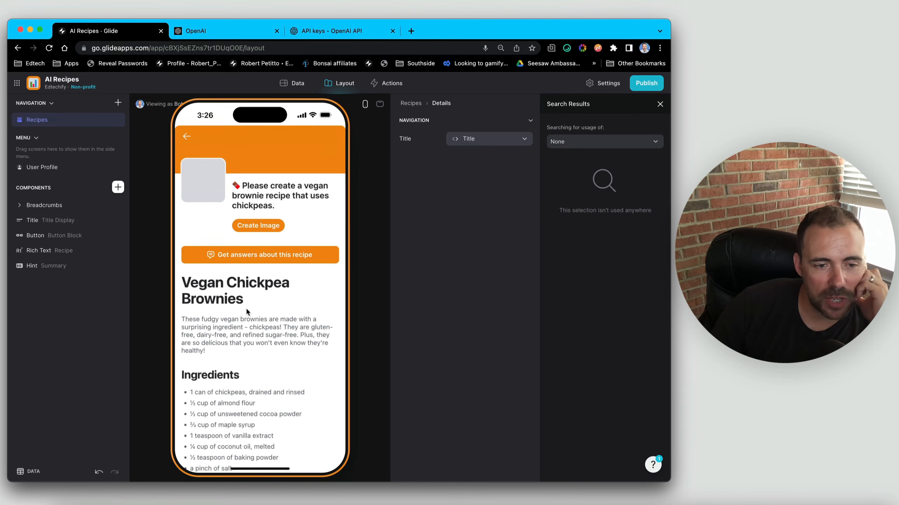
{"action": "scroll", "coordinate": [246, 307], "scroll_direction": "down", "scroll_amount": 3}
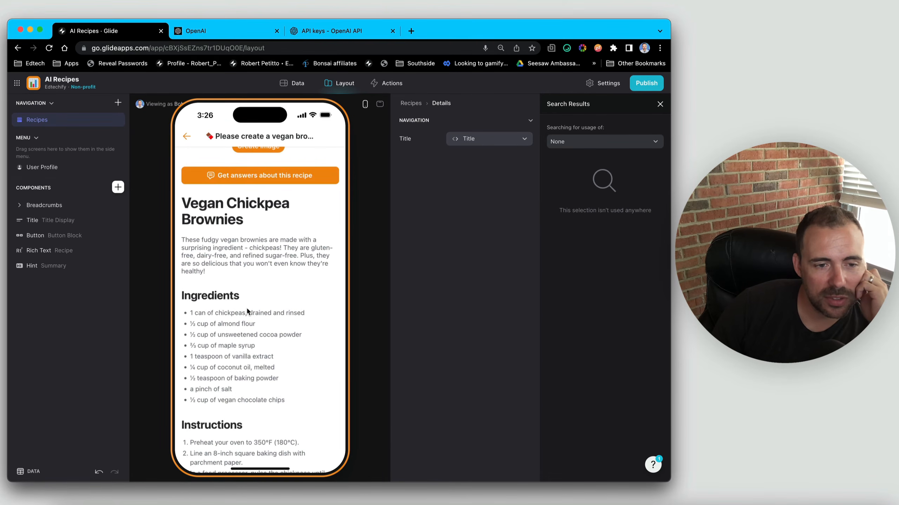
{"action": "scroll", "coordinate": [246, 311], "scroll_direction": "down", "scroll_amount": 1}
{"action": "scroll", "coordinate": [246, 311], "scroll_direction": "down", "scroll_amount": 2}
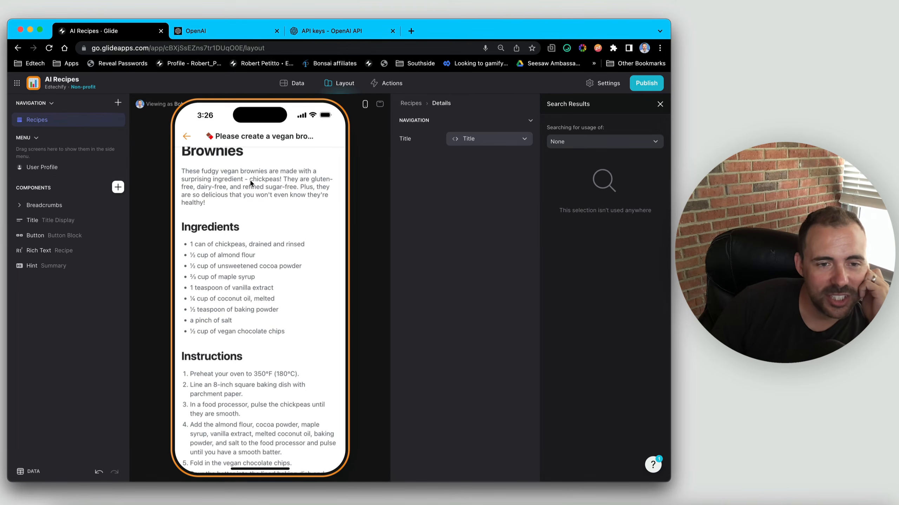
{"action": "scroll", "coordinate": [251, 262], "scroll_direction": "down", "scroll_amount": 3}
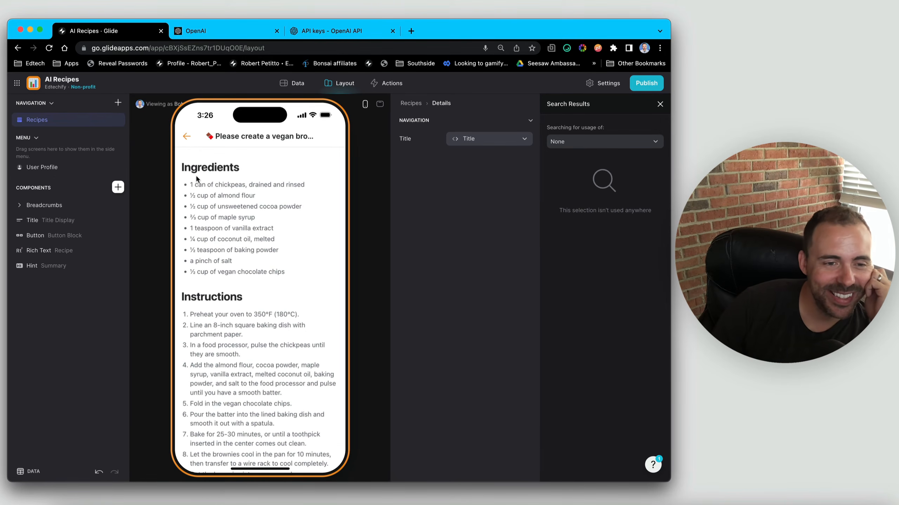
{"action": "scroll", "coordinate": [217, 250], "scroll_direction": "down", "scroll_amount": 10}
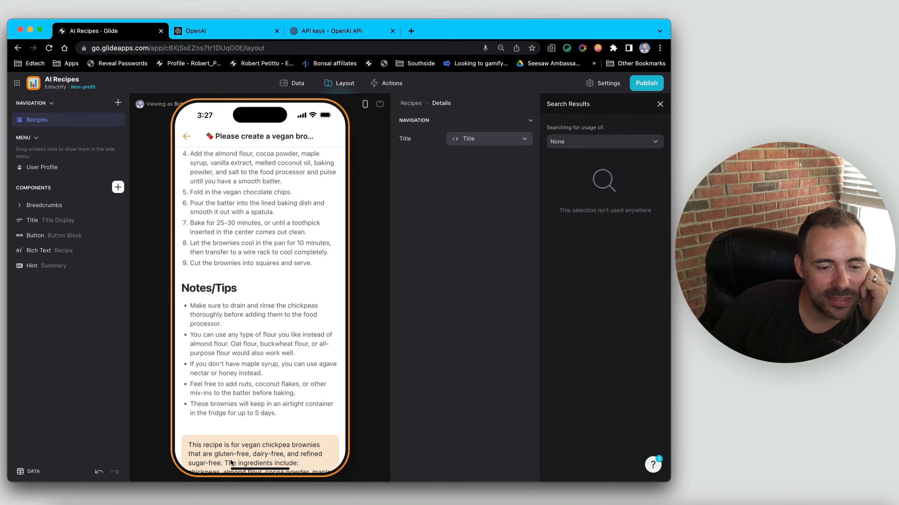
{"action": "scroll", "coordinate": [241, 441], "scroll_direction": "down", "scroll_amount": 9}
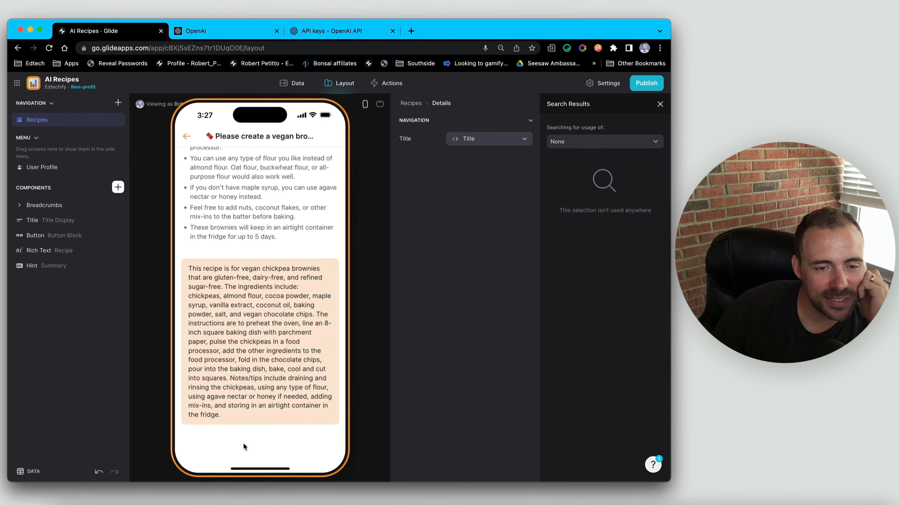
{"action": "scroll", "coordinate": [237, 430], "scroll_direction": "up", "scroll_amount": 15}
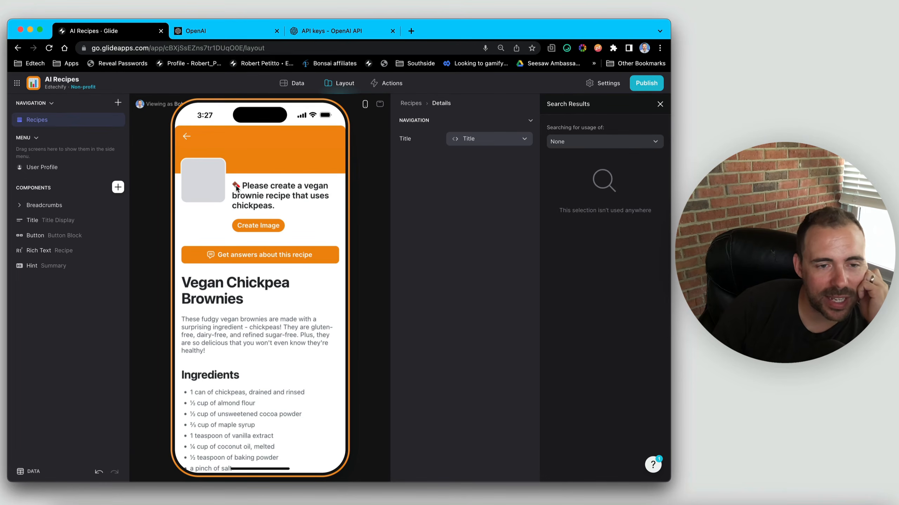
Generate an image for the vegan brownie recipe
{"action": "left_click", "coordinate": [259, 227]}
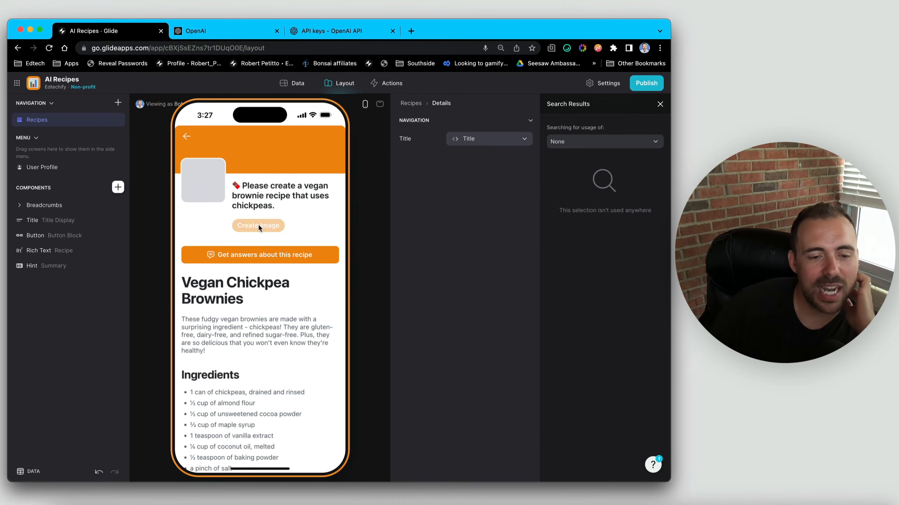
{"action": "scroll", "coordinate": [215, 407], "scroll_direction": "down", "scroll_amount": 3}
{"action": "scroll", "coordinate": [233, 400], "scroll_direction": "up", "scroll_amount": 3}
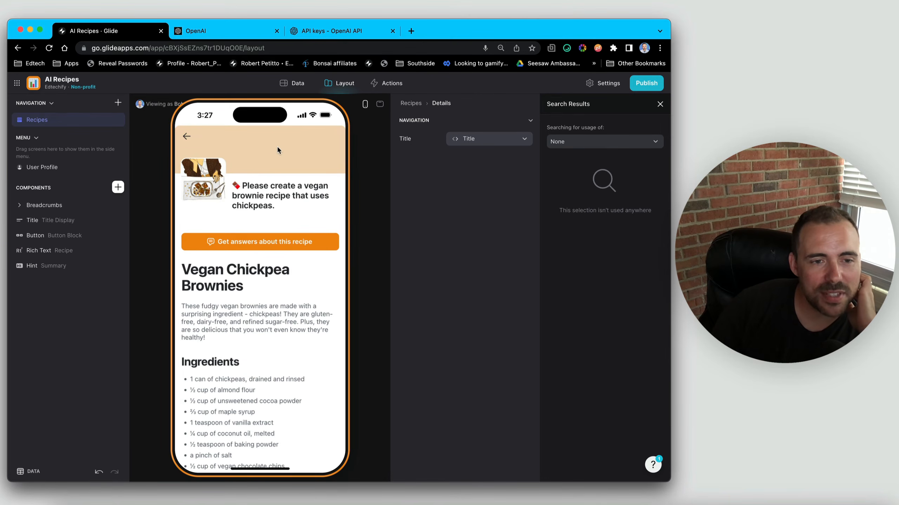
Compare the detail screens of the vegan stuffed shell and vegan brownie recipes, ending on the Recipes list
{"action": "left_click", "coordinate": [187, 137]}
{"action": "left_click", "coordinate": [220, 234]}
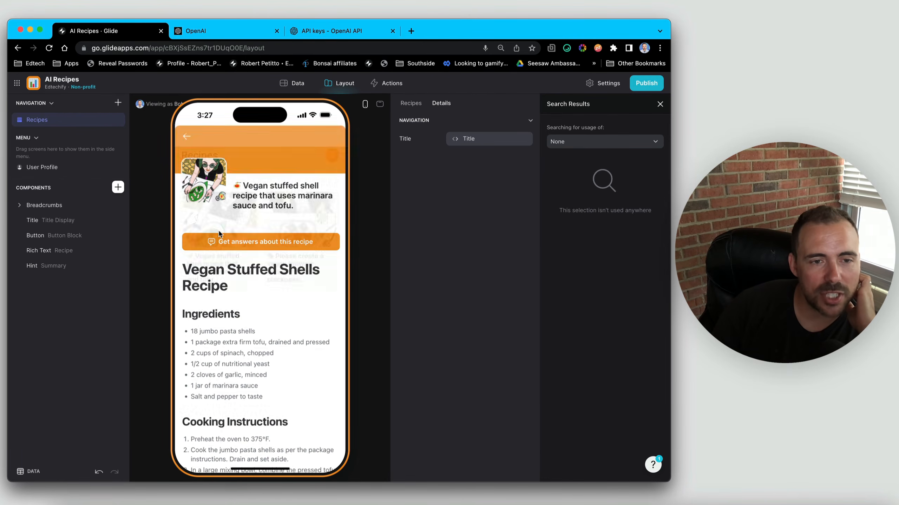
{"action": "left_click", "coordinate": [187, 136]}
{"action": "left_click", "coordinate": [305, 222]}
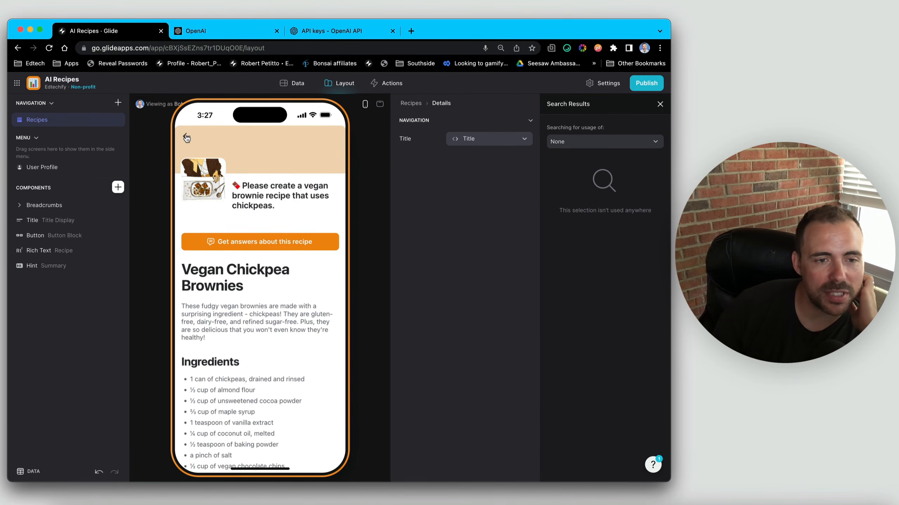
{"action": "left_click", "coordinate": [186, 137]}
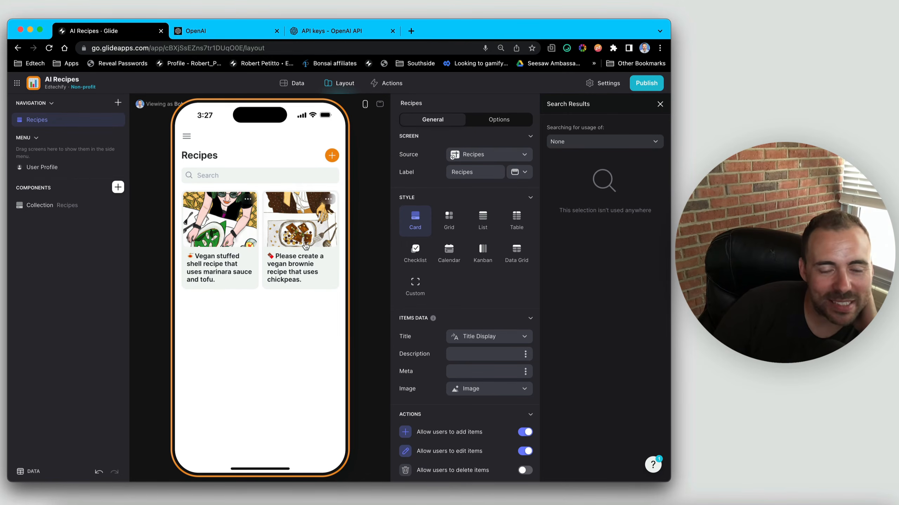
Open the vegan brownie recipe in the preview and submit the question "Is there a substitute for maple syrup" about it
{"action": "left_click", "coordinate": [283, 245]}
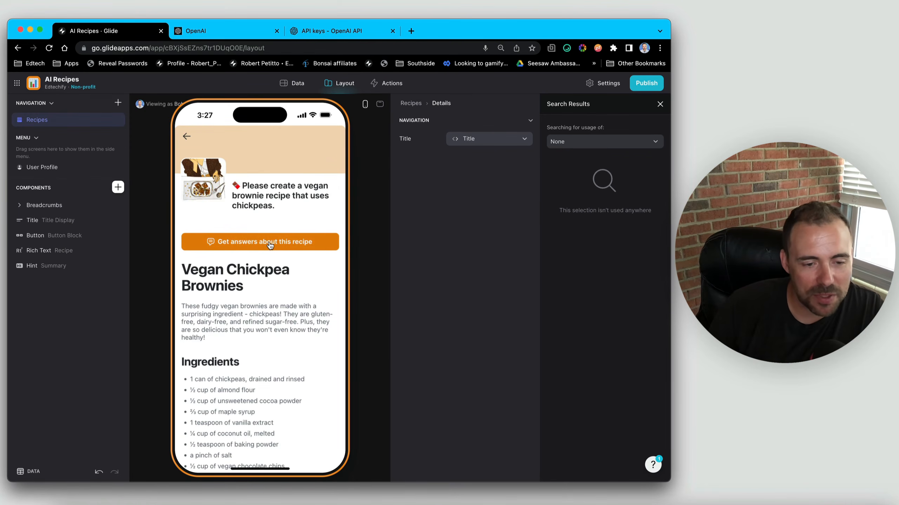
{"action": "left_click", "coordinate": [270, 243]}
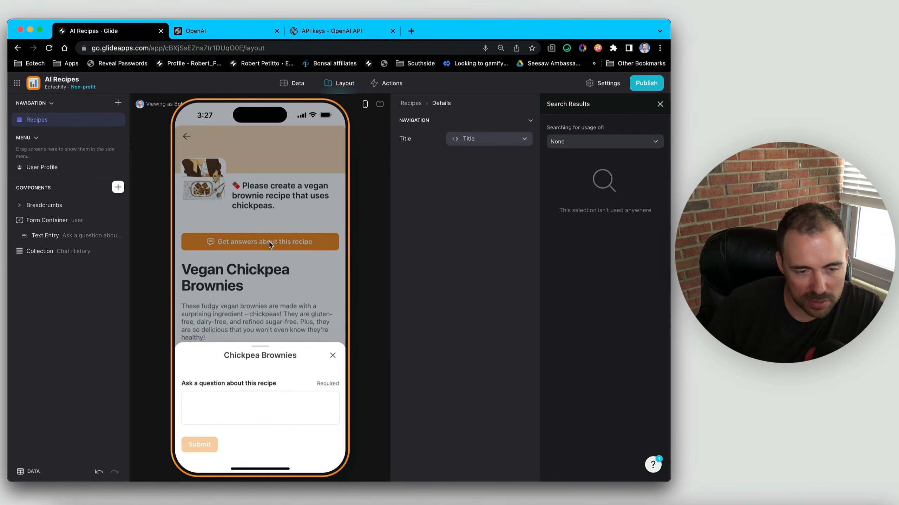
{"action": "left_click", "coordinate": [252, 406]}
{"action": "type", "text": "Is there a"}
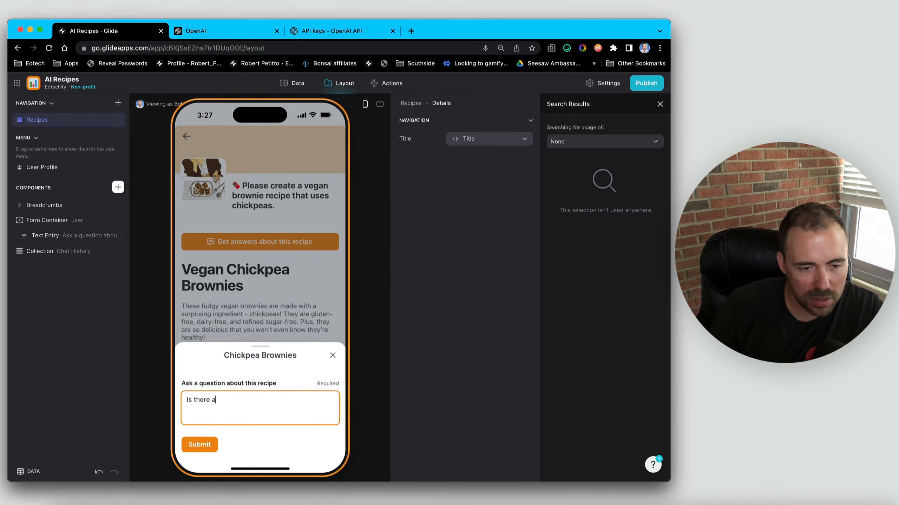
{"action": "type", "text": " substit"}
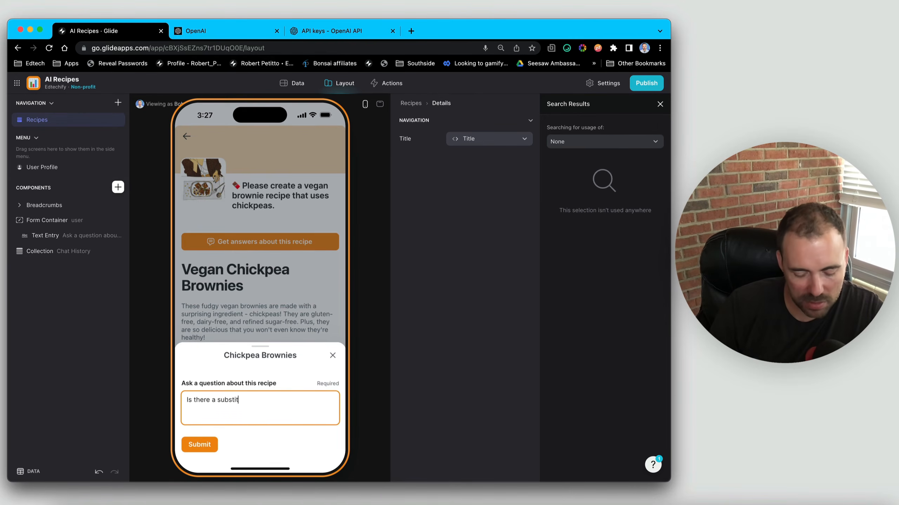
{"action": "type", "text": "ute for map"}
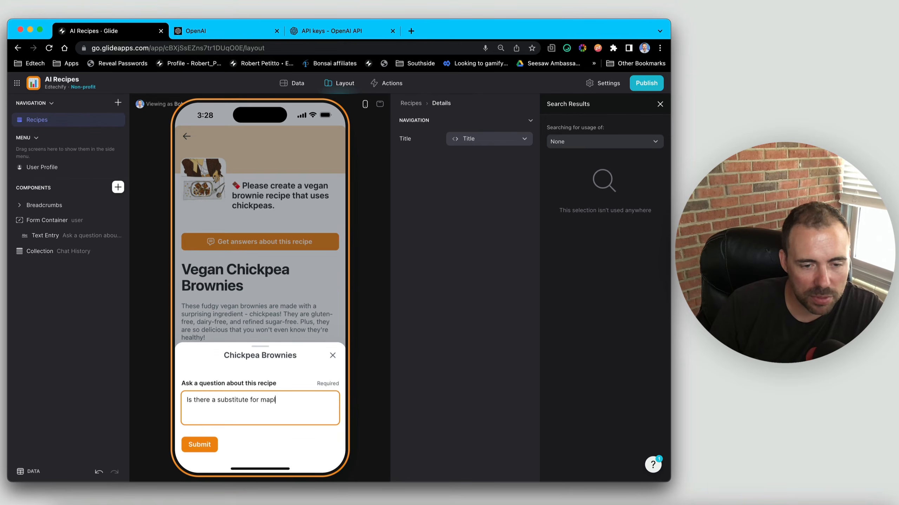
{"action": "type", "text": "le syt"}
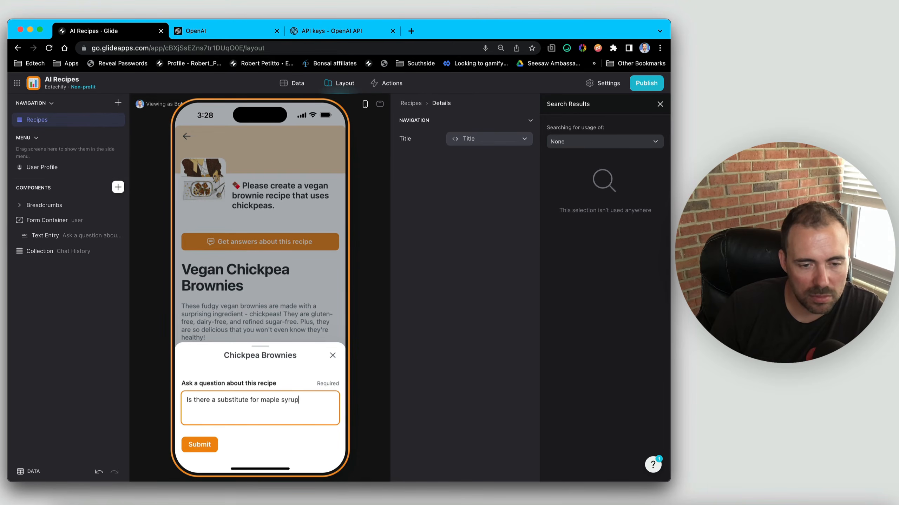
{"action": "left_click", "coordinate": [213, 445]}
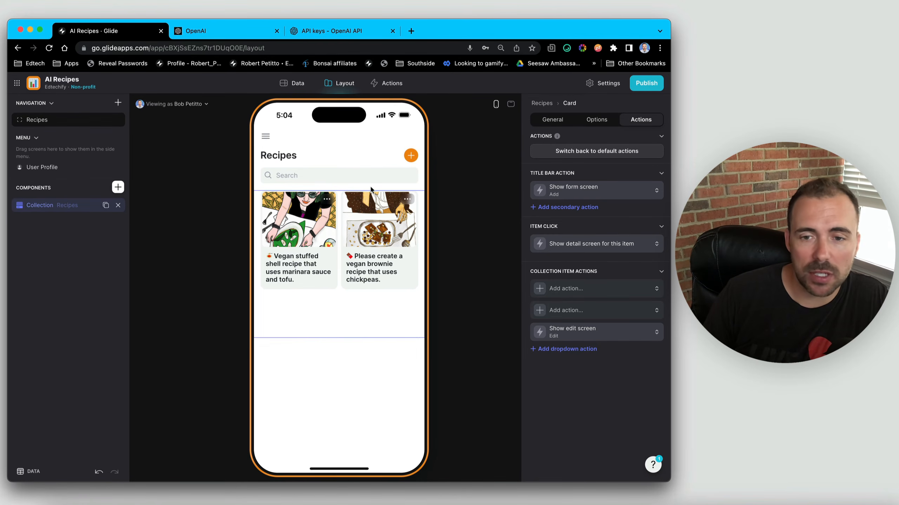
Add a secondary title bar action titled "Suggest a recipe" to the Recipes collection
{"action": "left_click", "coordinate": [566, 207]}
{"action": "left_click", "coordinate": [566, 216]}
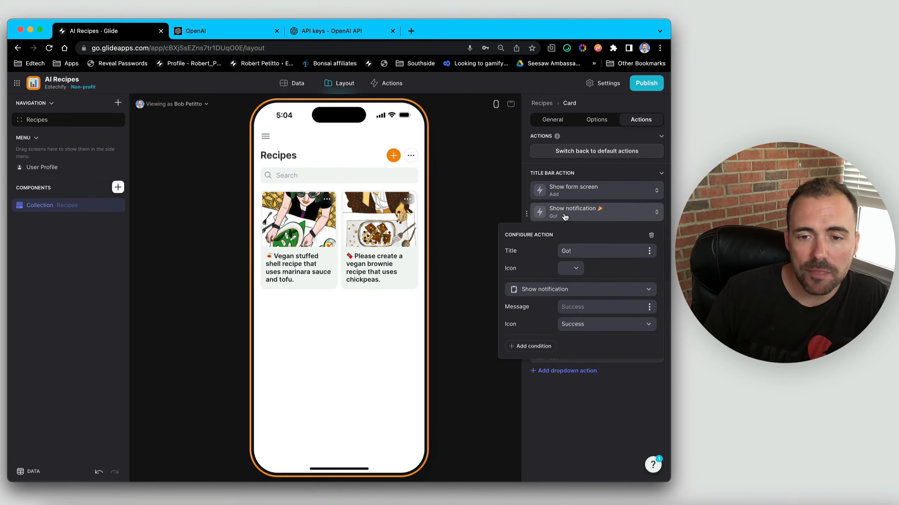
{"action": "triple_click", "coordinate": [571, 252]}
{"action": "type", "text": "Suggest a re"}
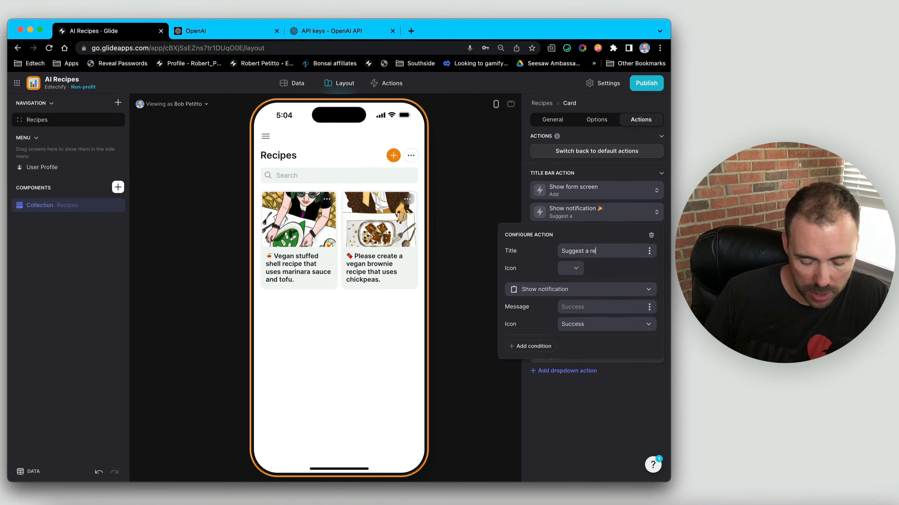
{"action": "type", "text": "cipe"}
Make the "Suggest a recipe" action show a new screen with Slide In as its navigation target
{"action": "left_click", "coordinate": [548, 290]}
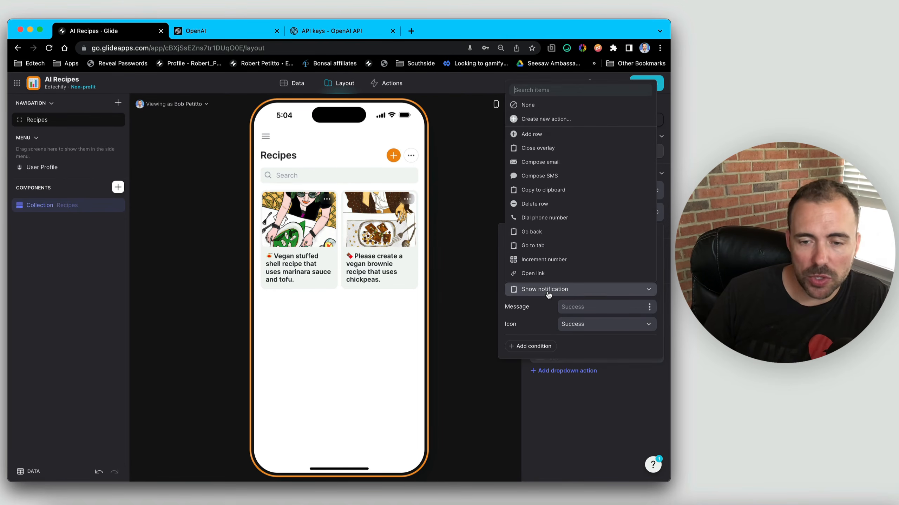
{"action": "type", "text": "new"}
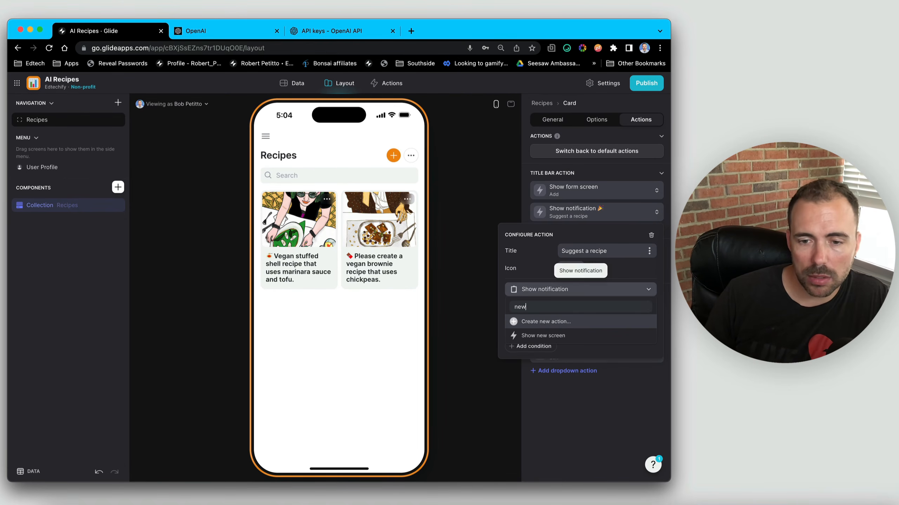
{"action": "left_click", "coordinate": [545, 336]}
{"action": "left_click", "coordinate": [587, 344]}
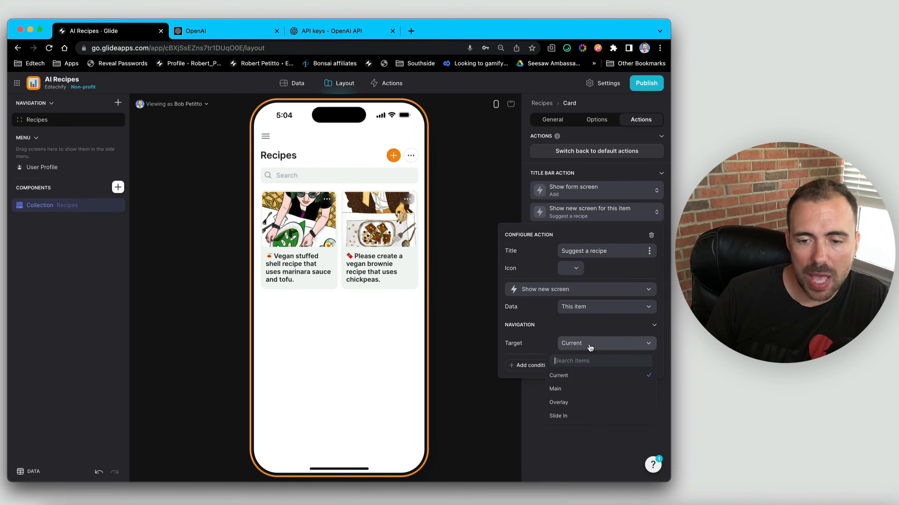
{"action": "left_click", "coordinate": [571, 414]}
Open the "Suggest a recipe" screen in the preview, check its Title component's settings and return to the screen's details
{"action": "left_click", "coordinate": [410, 158]}
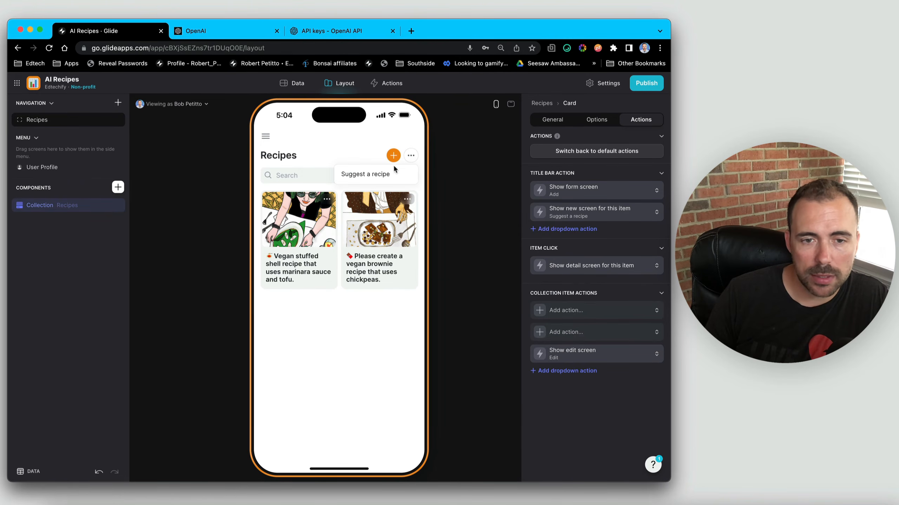
{"action": "left_click", "coordinate": [387, 173]}
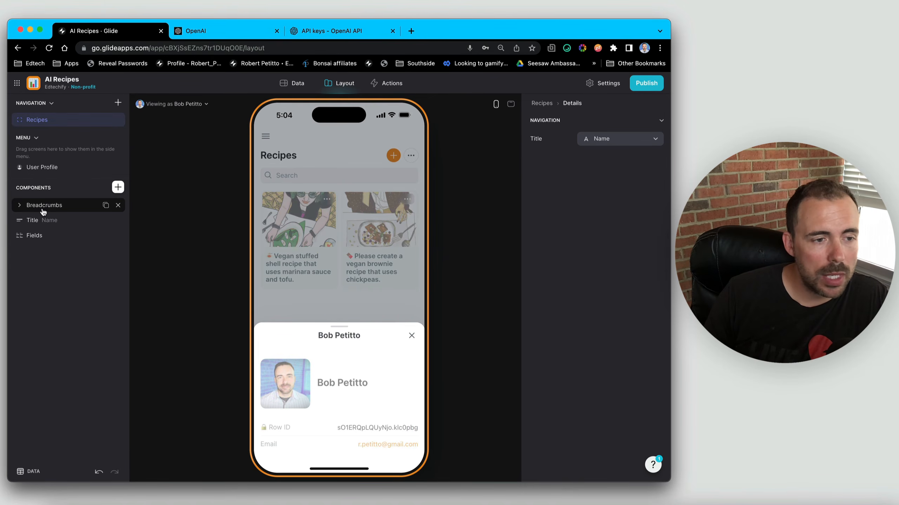
{"action": "left_click", "coordinate": [41, 220]}
{"action": "left_click", "coordinate": [630, 120]}
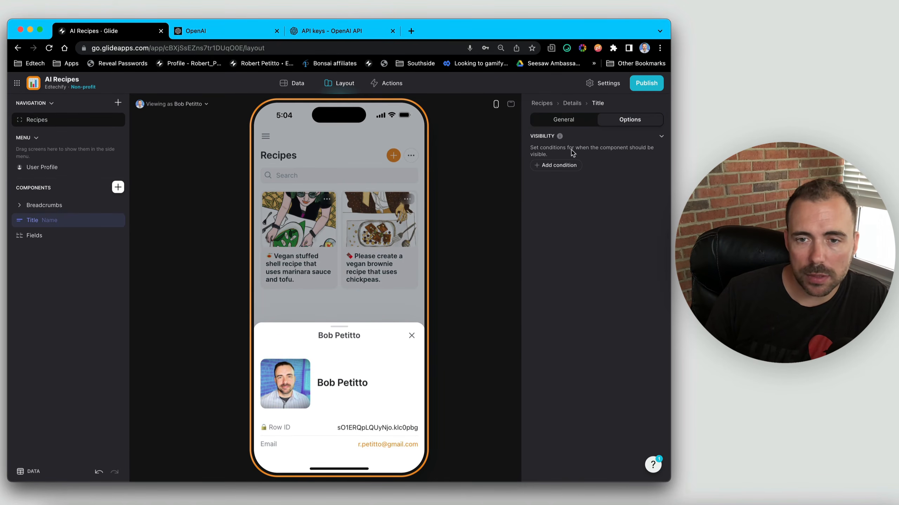
{"action": "left_click", "coordinate": [577, 122]}
{"action": "left_click", "coordinate": [571, 103]}
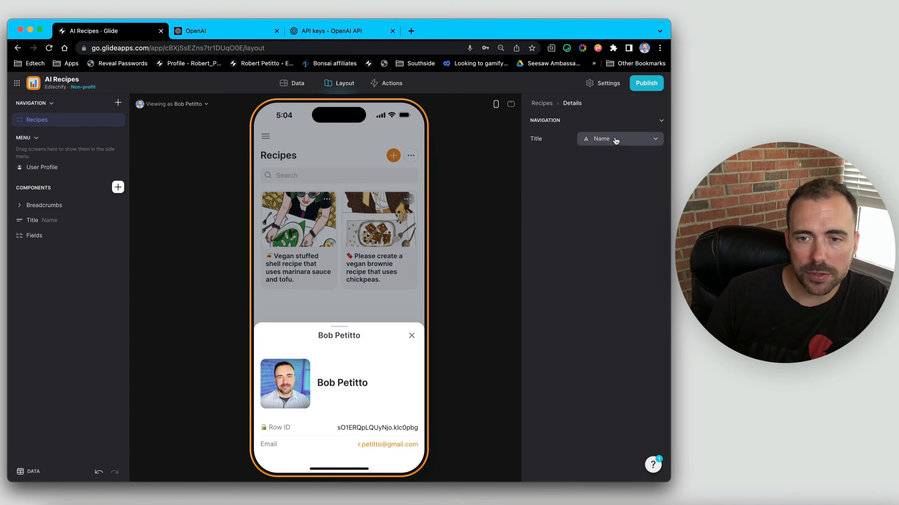
Give the new screen the custom title "Recipe Suggestor" and delete its Title and Fields components
{"action": "left_click", "coordinate": [602, 139]}
{"action": "left_click", "coordinate": [603, 171]}
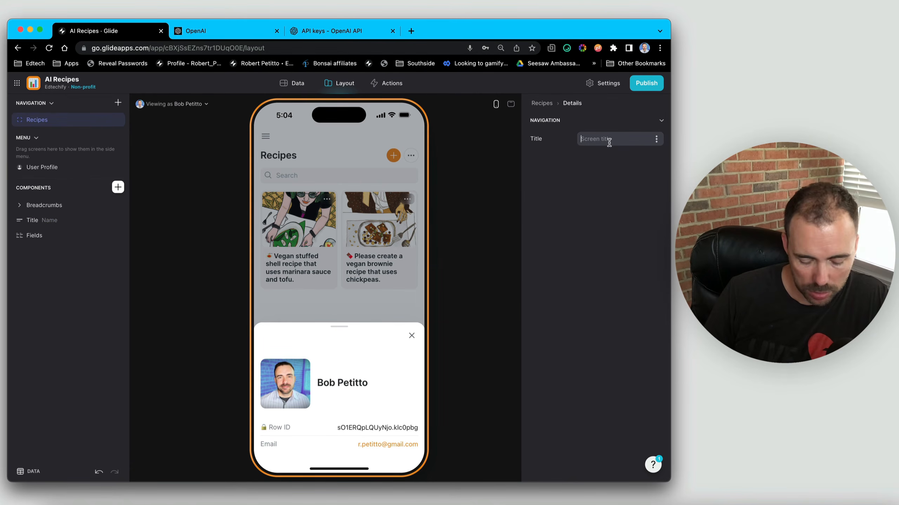
{"action": "type", "text": "Recipe Suggestor"}
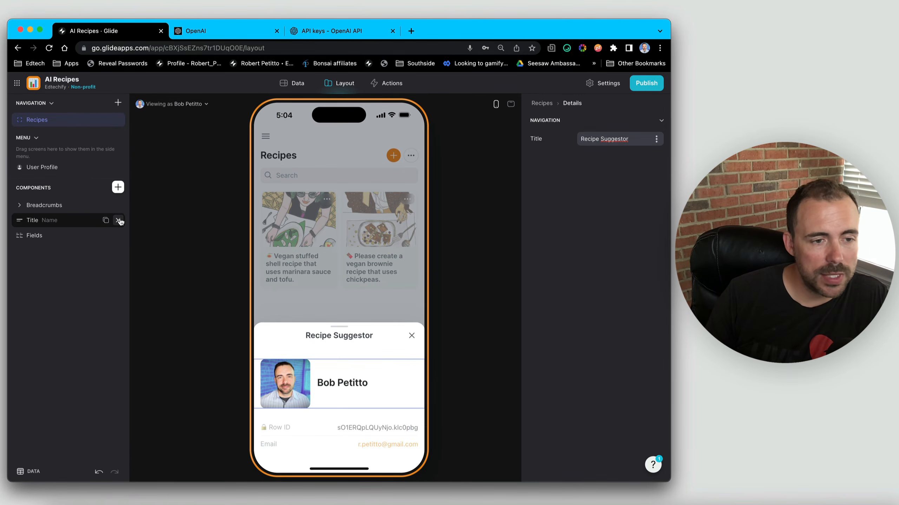
{"action": "left_click", "coordinate": [118, 220]}
{"action": "left_click", "coordinate": [121, 220]}
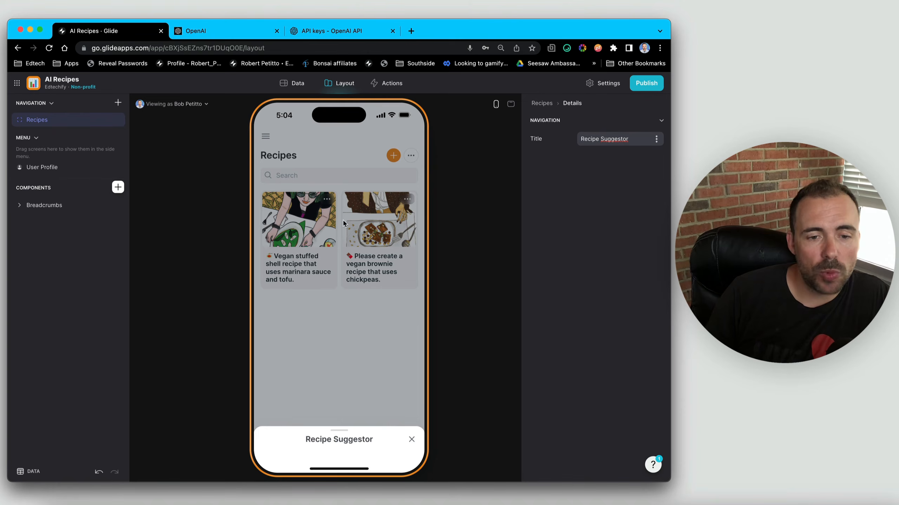
Add a text column named "Prompt" to the Users data table
{"action": "left_click", "coordinate": [298, 85]}
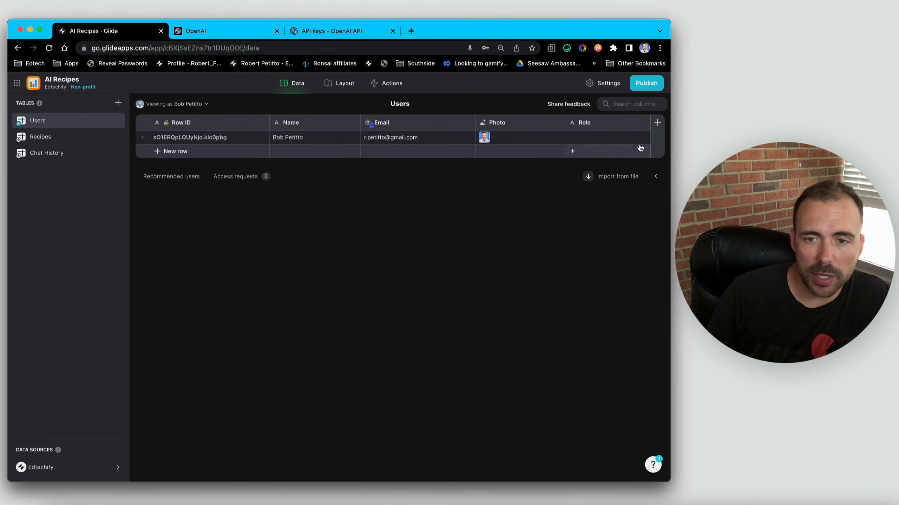
{"action": "left_click", "coordinate": [657, 123]}
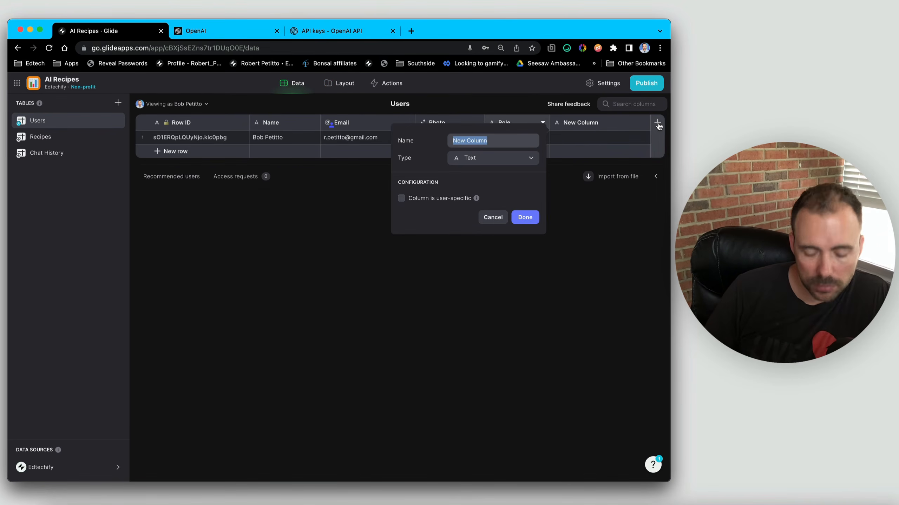
{"action": "type", "text": "Prompt"}
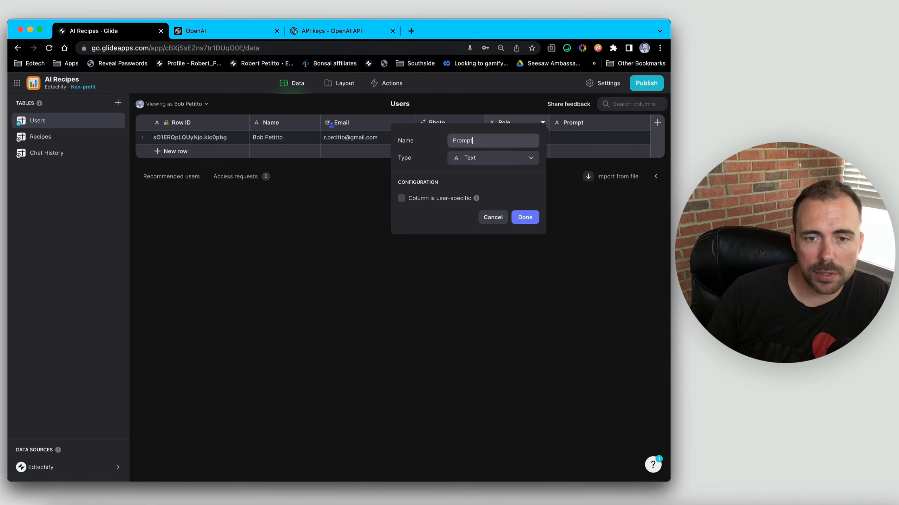
{"action": "left_click", "coordinate": [525, 217]}
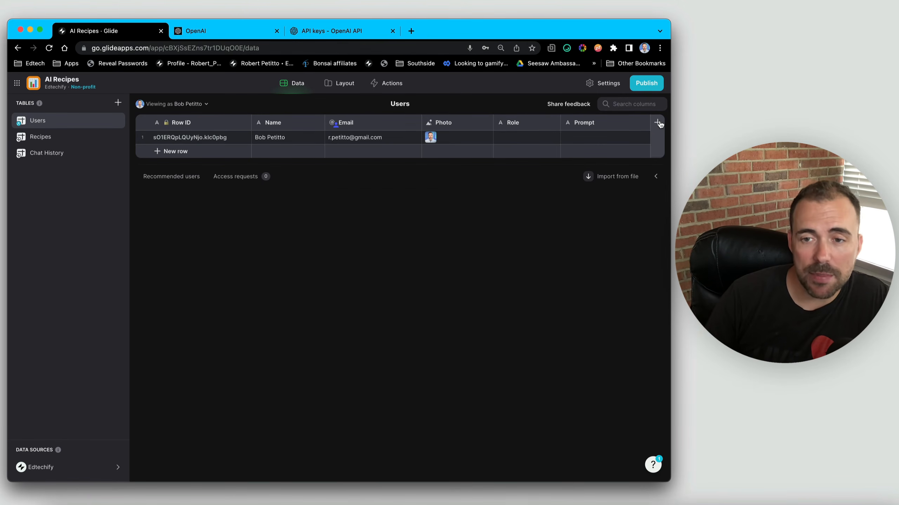
Start a second new column in the Users table with the type Template and the name "RecipeSuggestorPrompt"
{"action": "left_click", "coordinate": [657, 122]}
{"action": "left_click", "coordinate": [489, 158]}
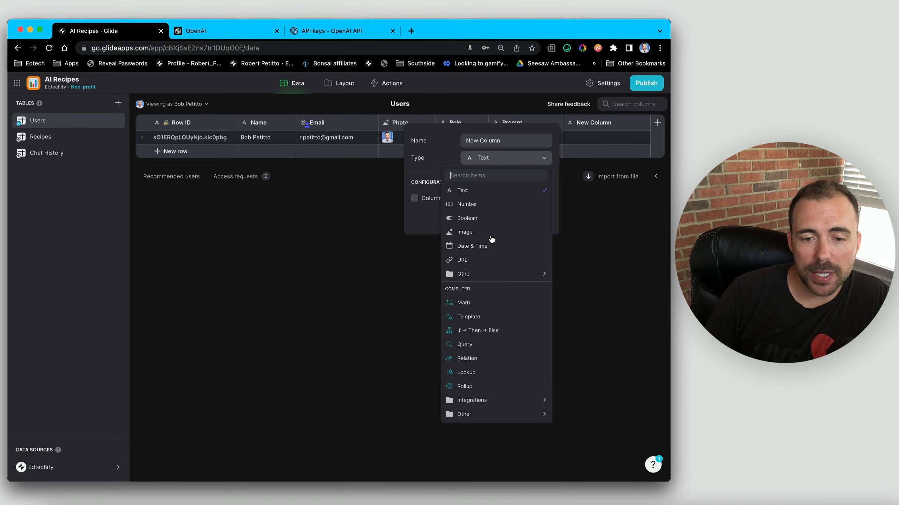
{"action": "left_click", "coordinate": [480, 317]}
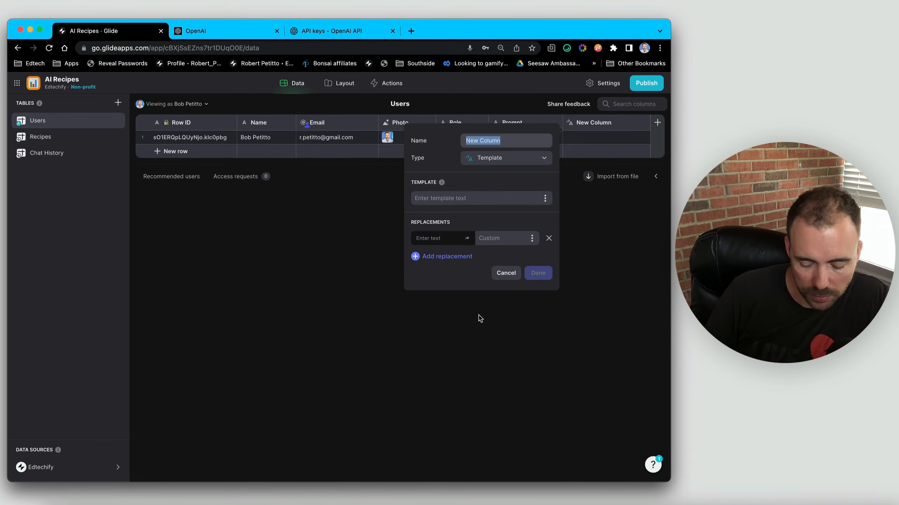
{"action": "type", "text": "Table"}
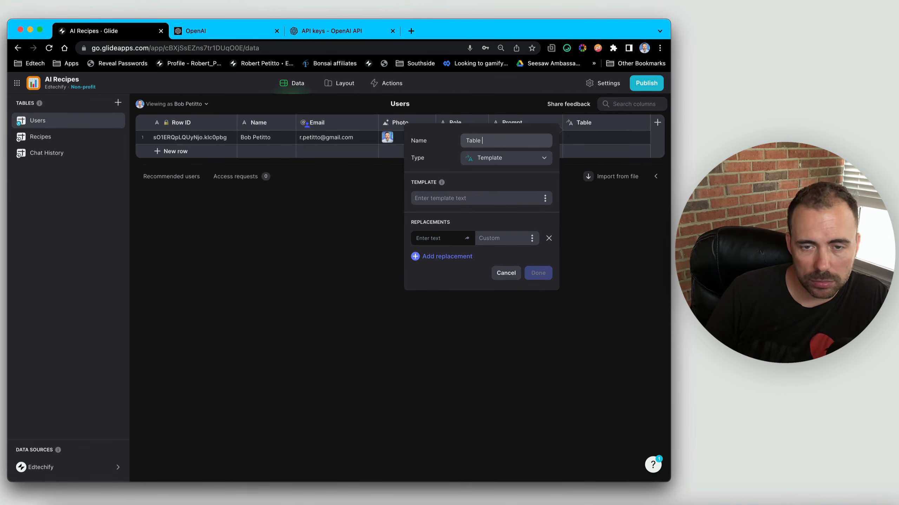
{"action": "key", "text": "super+a"}
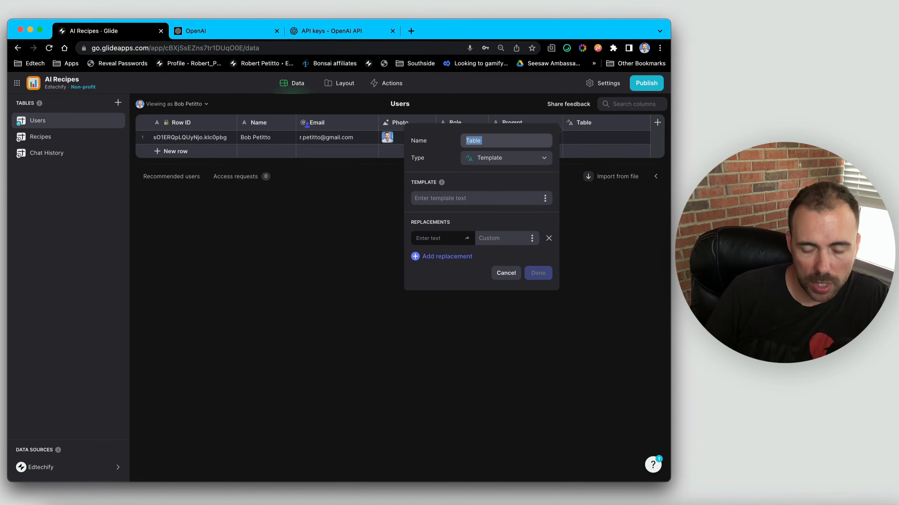
{"action": "type", "text": "Rec"}
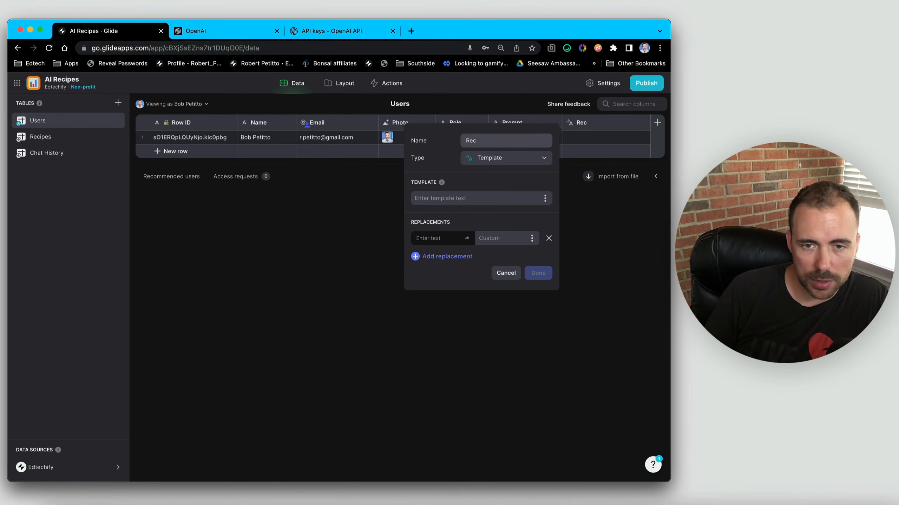
{"action": "type", "text": "ipeSugg"}
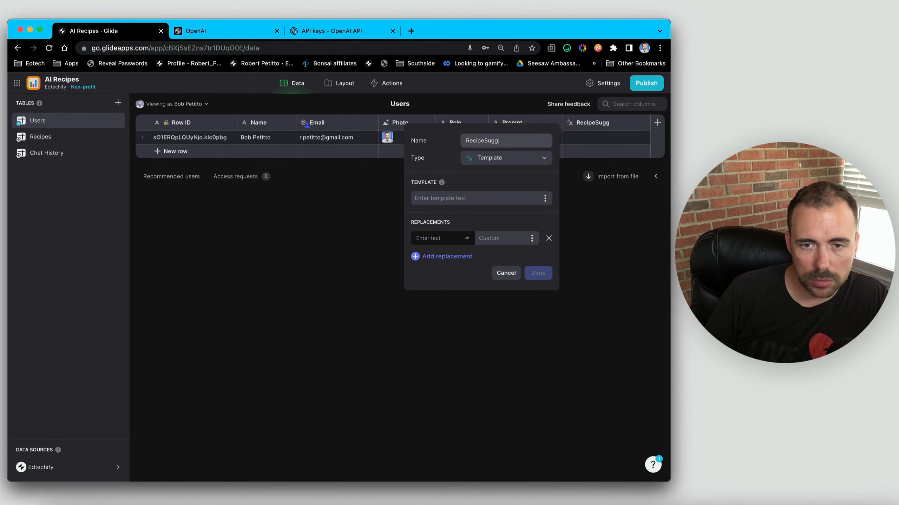
{"action": "type", "text": "estorPrompt"}
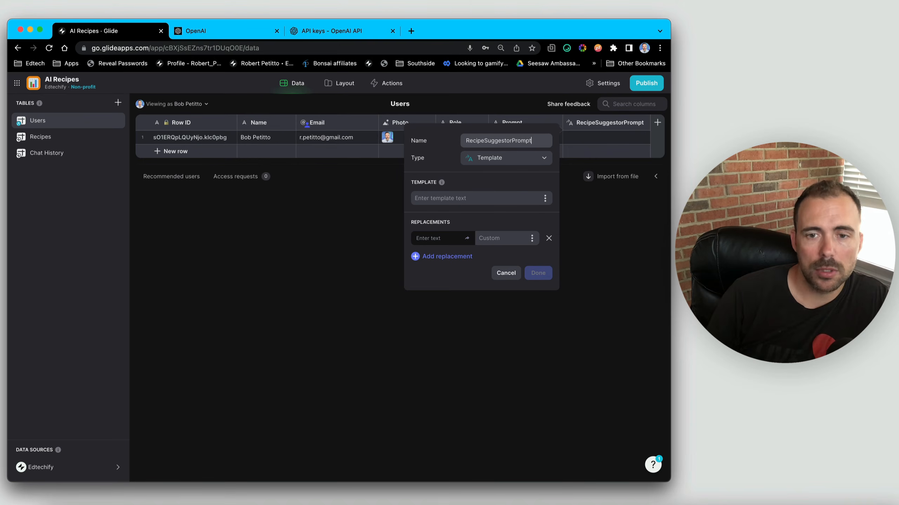
Set the template text to "Answer this question: 1" and replace the 1 with the Prompt column
{"action": "left_click", "coordinate": [478, 198]}
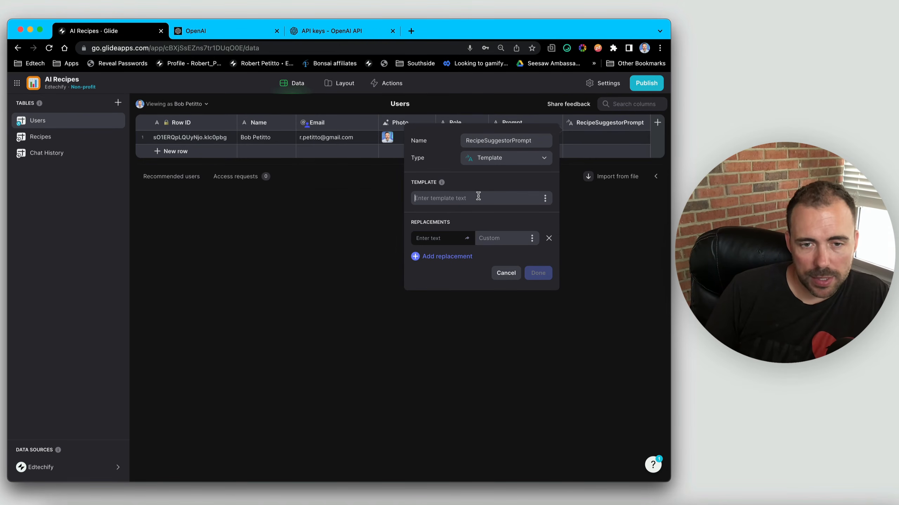
{"action": "type", "text": "Answer this"}
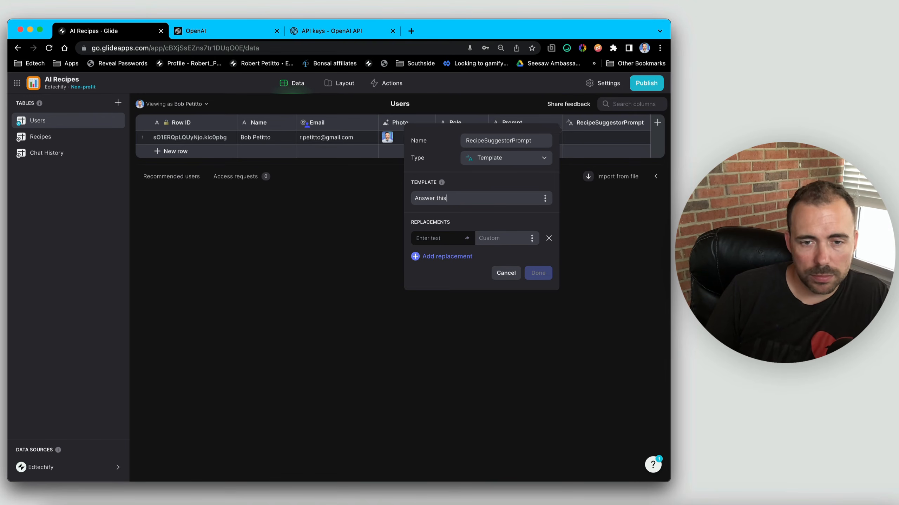
{"action": "type", "text": " questo"}
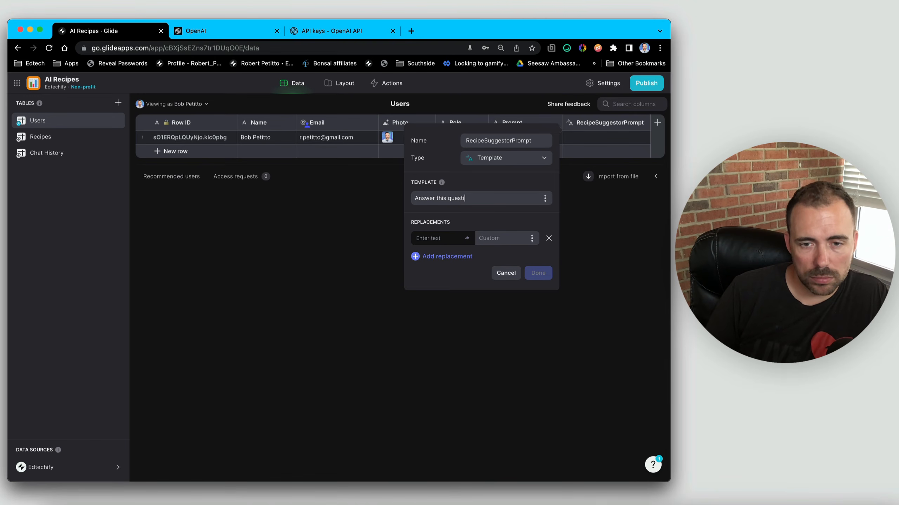
{"action": "type", "text": "on: 1"}
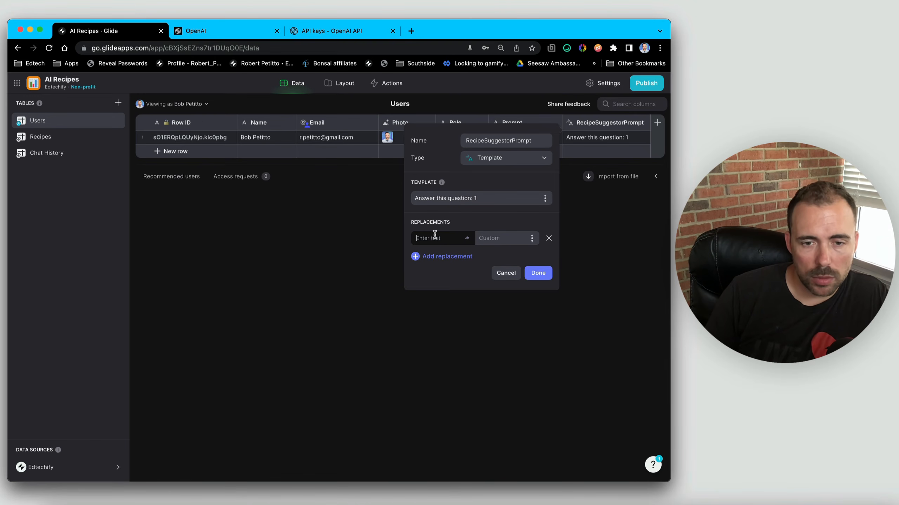
{"action": "left_click", "coordinate": [433, 238]}
{"action": "type", "text": "1"}
{"action": "left_click", "coordinate": [532, 239]}
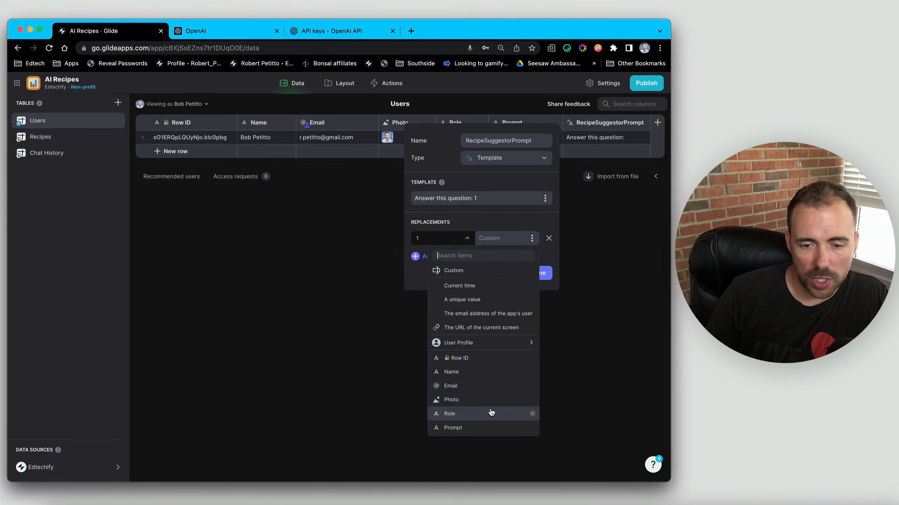
{"action": "left_click", "coordinate": [485, 426]}
Add a new paragraph to the template: "After the answer, include a pipe character. After the pipe character, include"
{"action": "key", "text": "Return"}
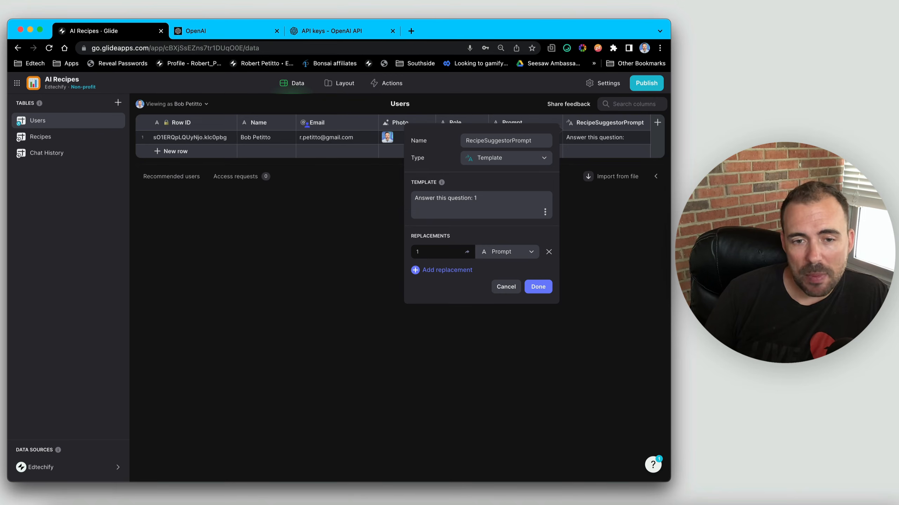
{"action": "type", "text": "A"}
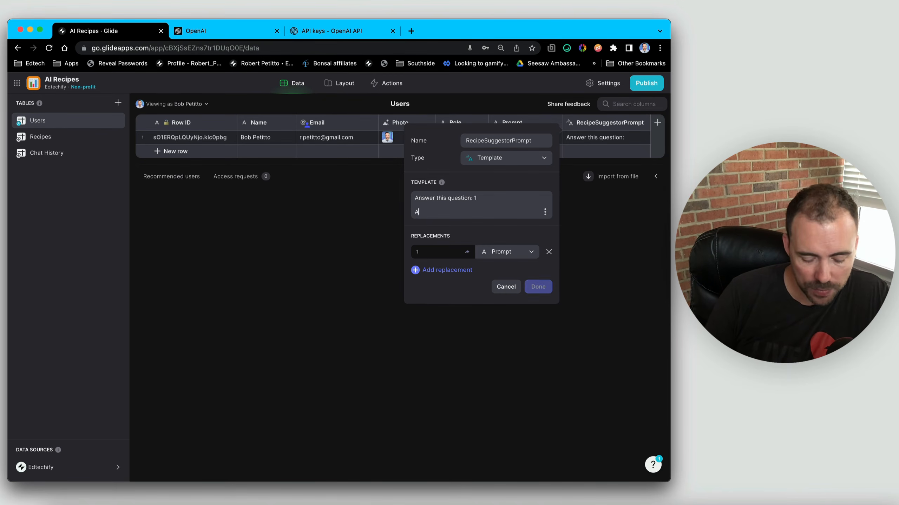
{"action": "type", "text": "fter the "}
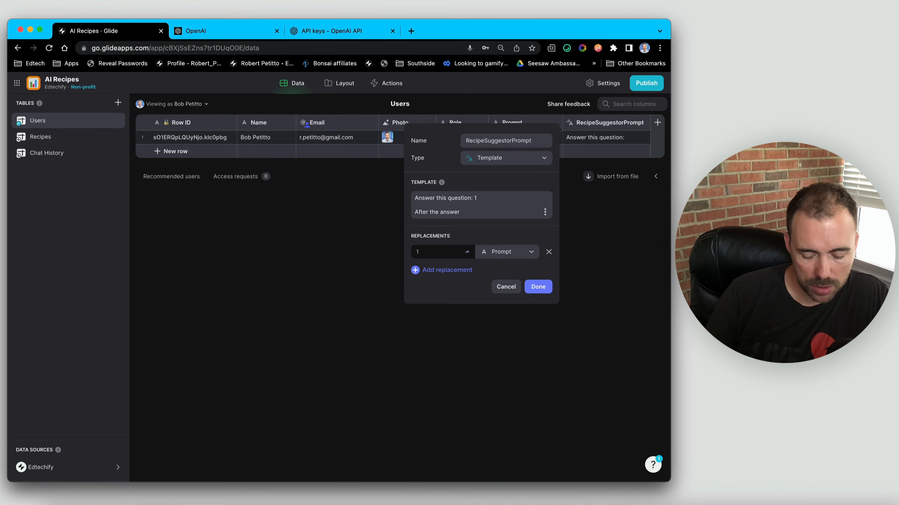
{"action": "type", "text": "answer, include a pipe chara"}
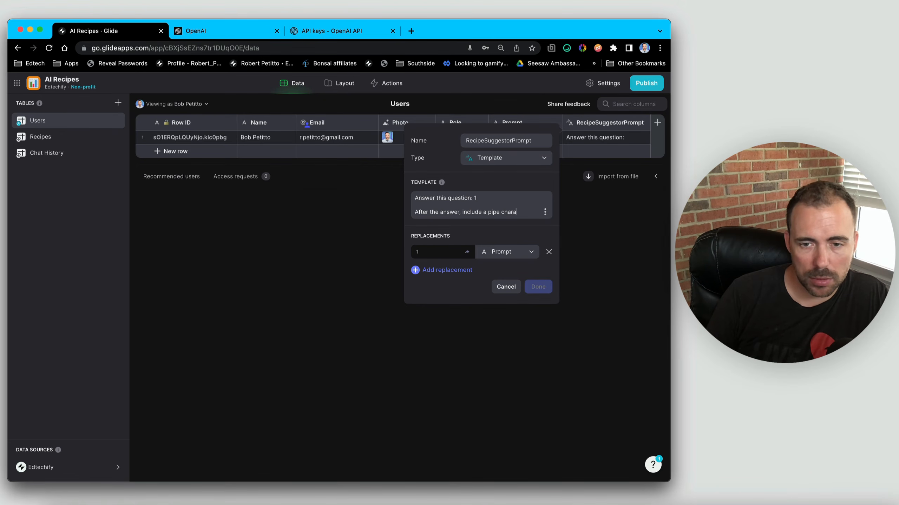
{"action": "type", "text": "cter. After the pipe character, include"}
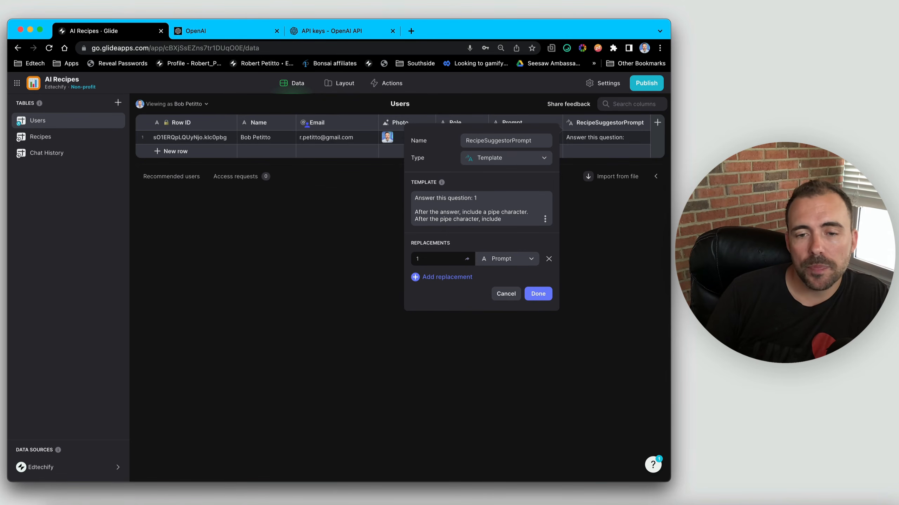
Finish the template sentence with "the RowID of the recipe from the Recipes table that best matches/pertains to the answer." and save the column
{"action": "type", "text": "a row"}
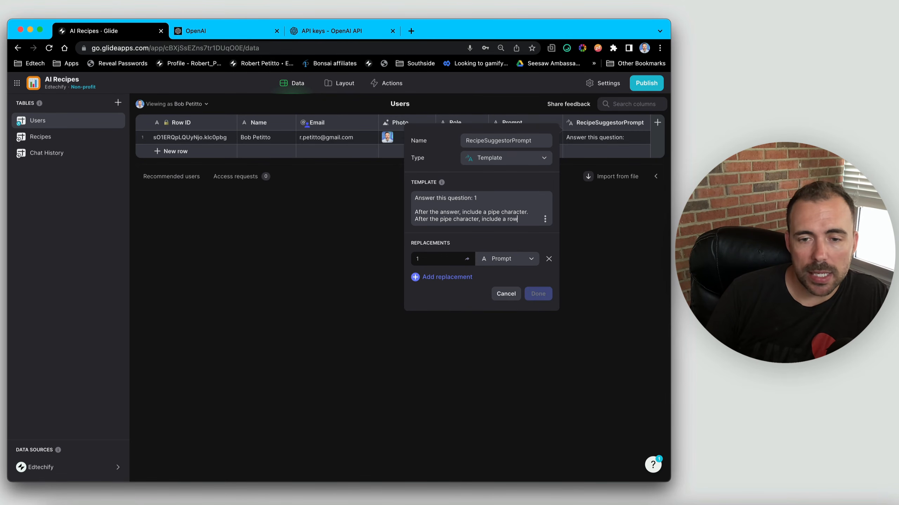
{"action": "key", "text": "BackSpace"}
{"action": "key", "text": "BackSpace"}
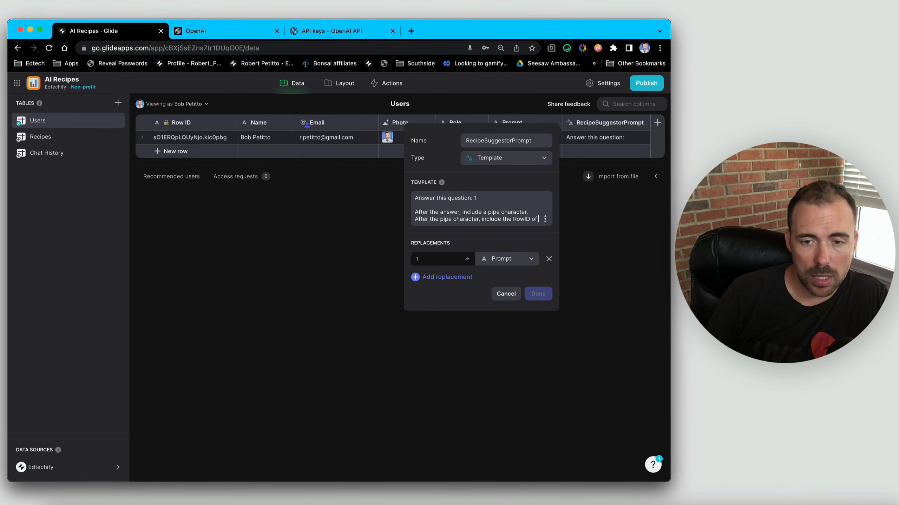
{"action": "type", "text": "the "}
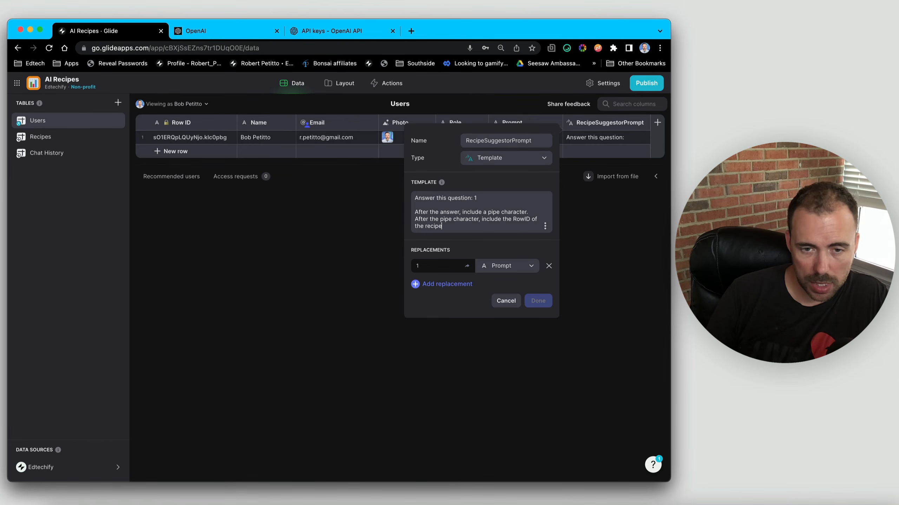
{"action": "type", "text": "recipe from the Recipes table that"}
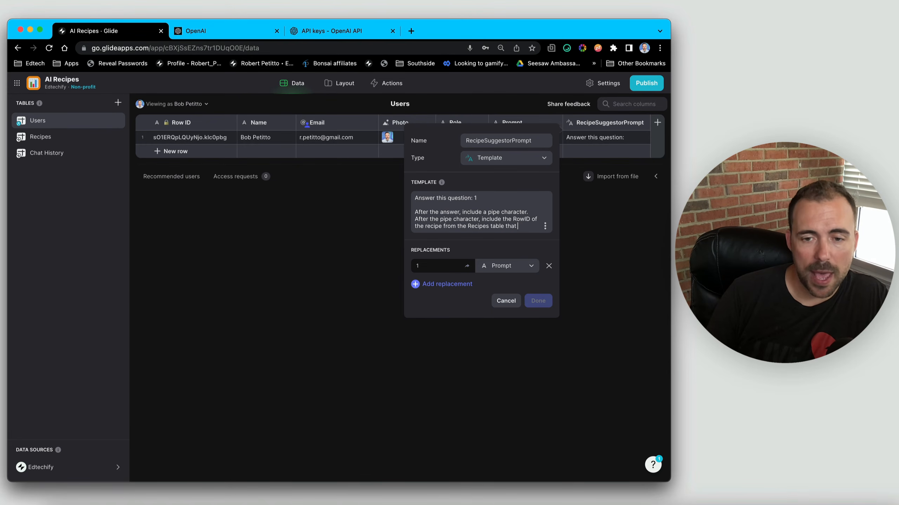
{"action": "type", "text": "mat"}
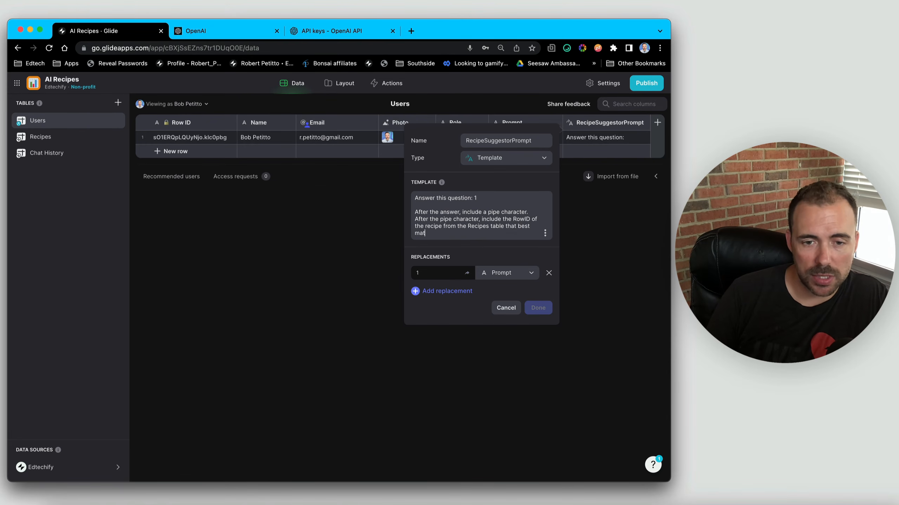
{"action": "type", "text": "ches"}
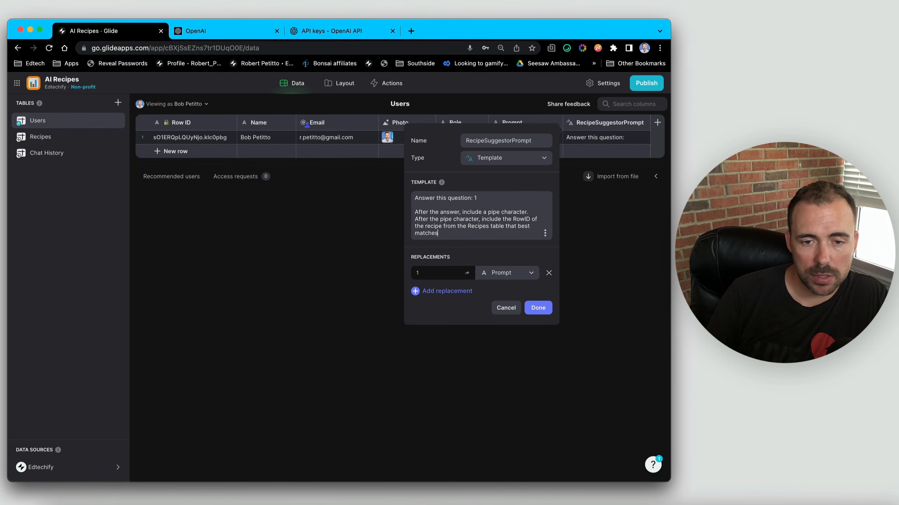
{"action": "type", "text": "/perf"}
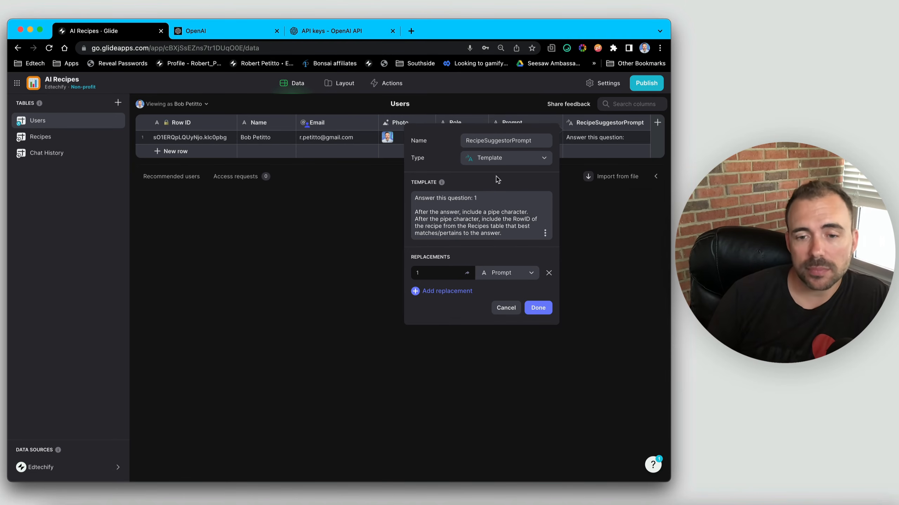
{"action": "left_click", "coordinate": [537, 308]}
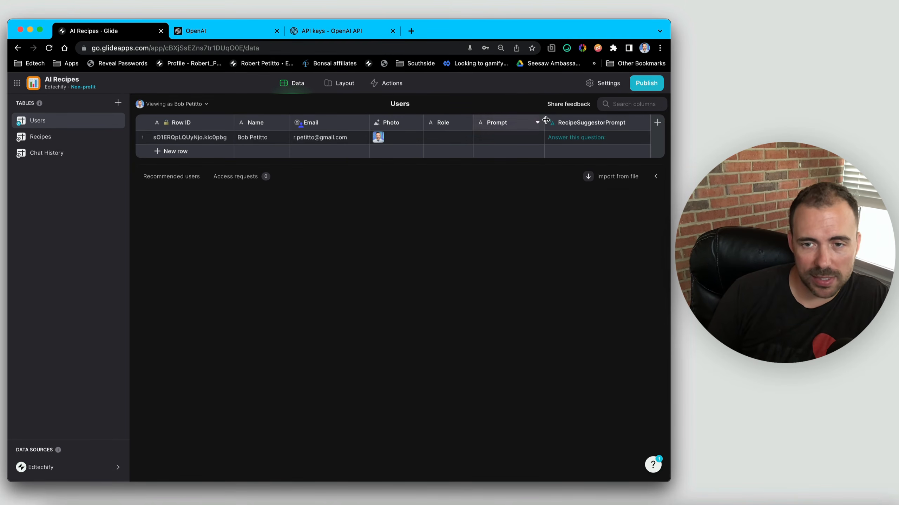
Add a Text Entry component to the Recipe Suggestor screen, linked to the Prompt column and labelled "Ask something..."
{"action": "left_click", "coordinate": [349, 85]}
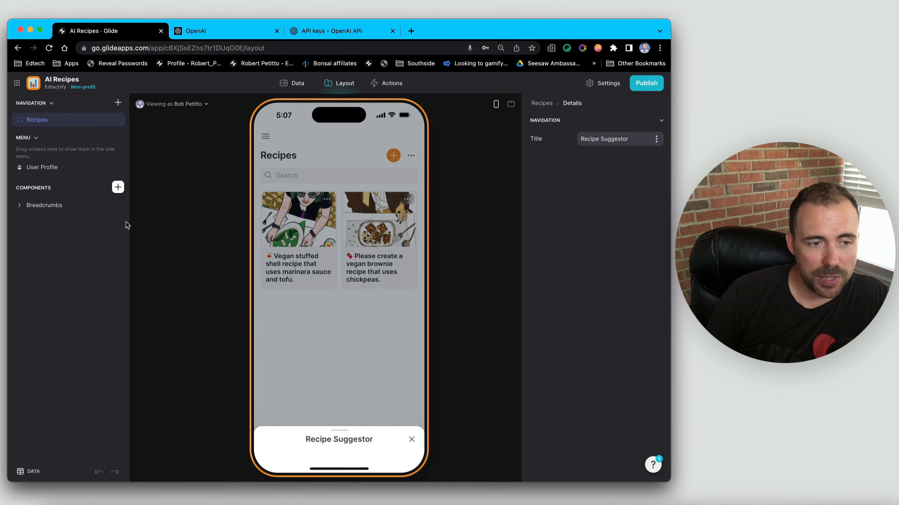
{"action": "left_click", "coordinate": [118, 186]}
{"action": "type", "text": "tex"}
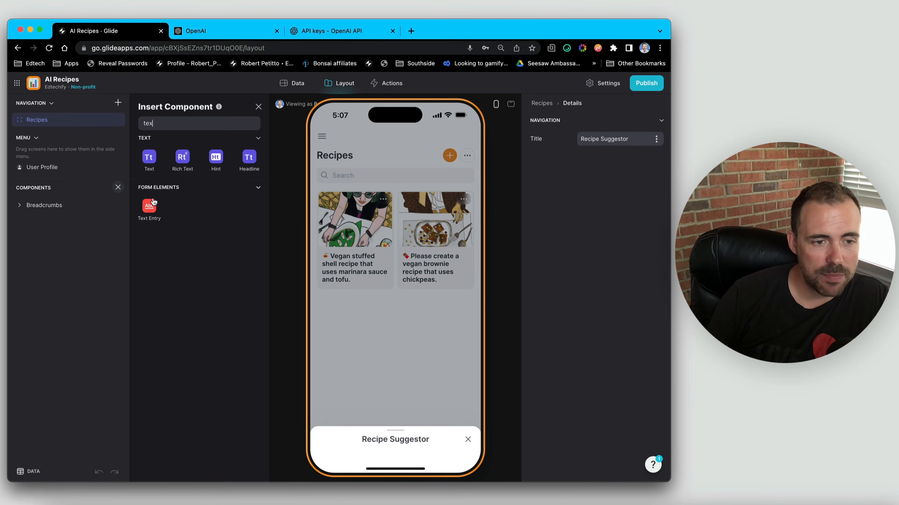
{"action": "left_click", "coordinate": [151, 207]}
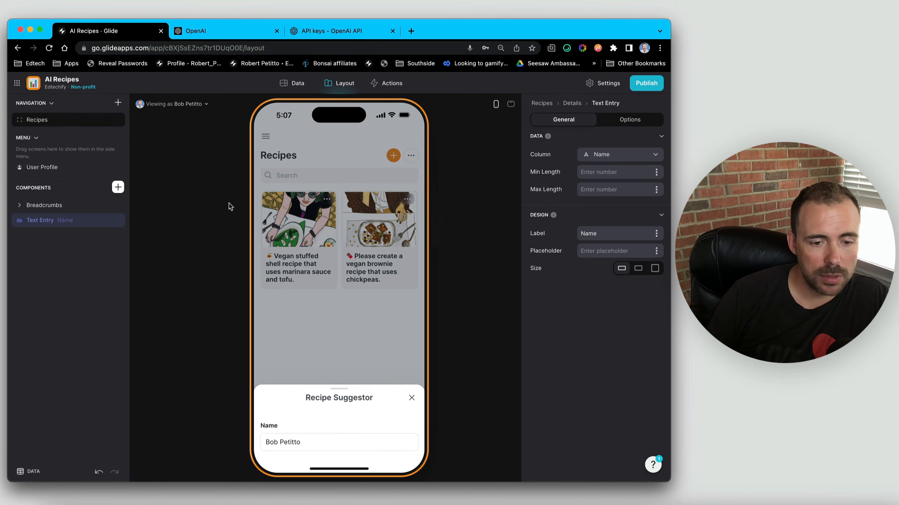
{"action": "left_click", "coordinate": [633, 156]}
{"action": "left_click", "coordinate": [613, 243]}
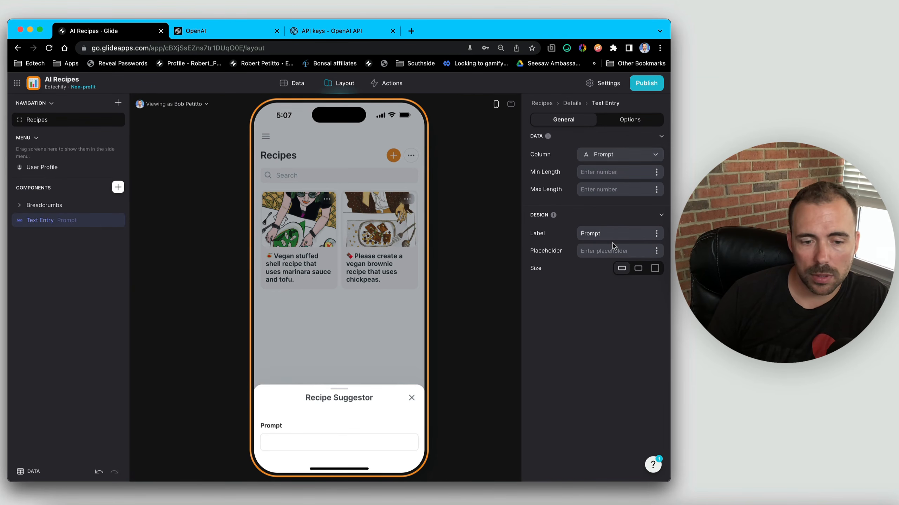
{"action": "double_click", "coordinate": [611, 233]}
{"action": "type", "text": "Ask"}
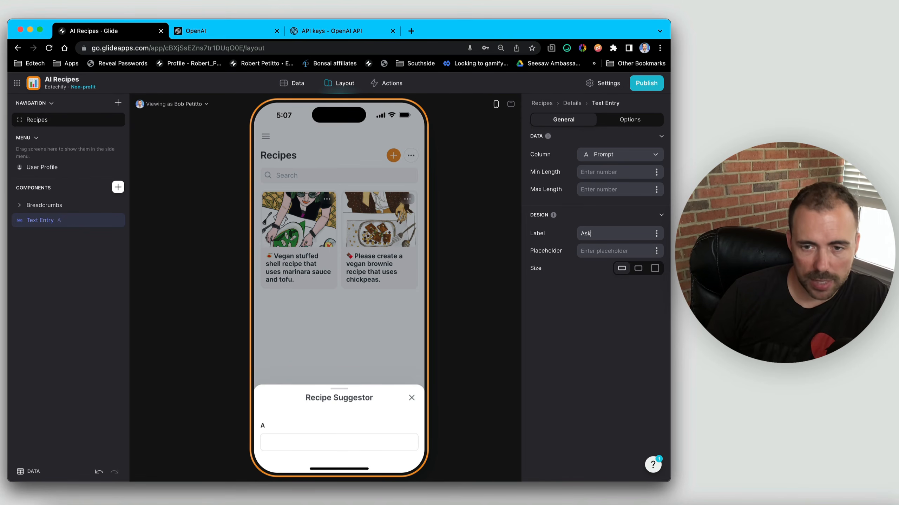
{"action": "type", "text": " something..."}
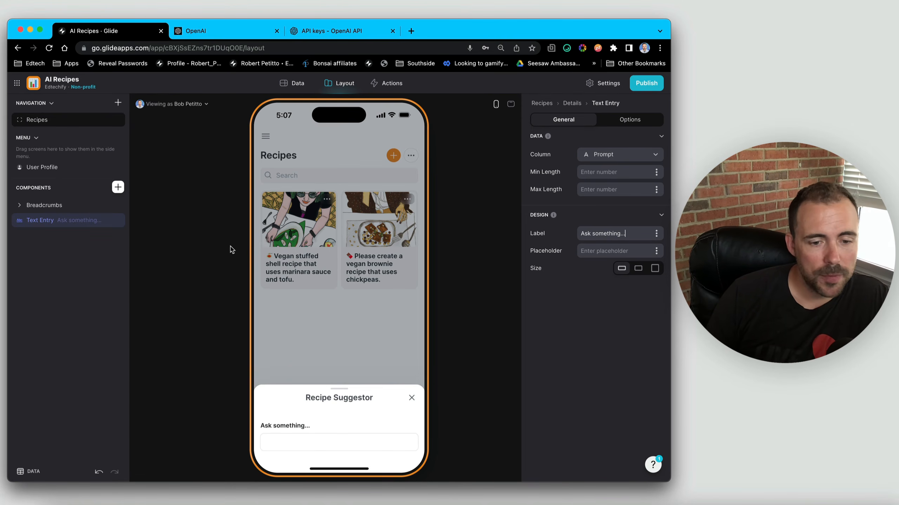
Add a Button component below the text entry and title its action "Submit"
{"action": "left_click", "coordinate": [118, 186]}
{"action": "type", "text": "butto"}
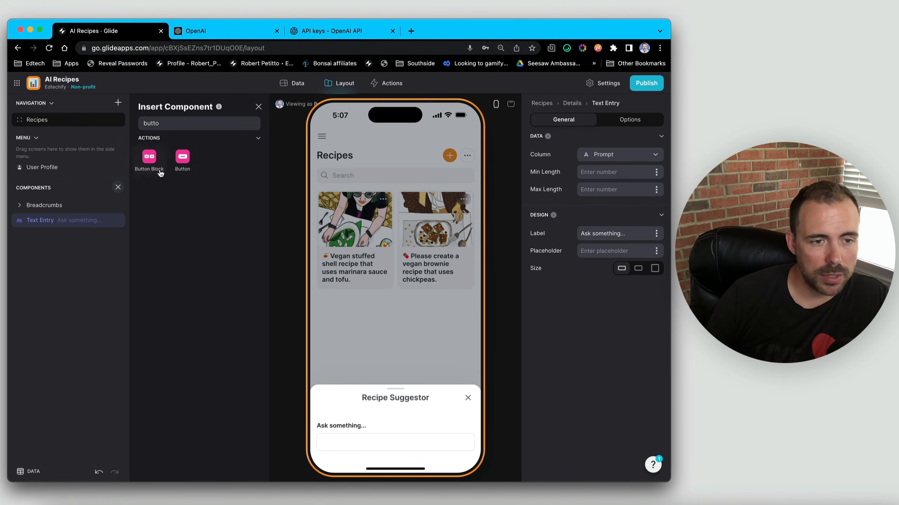
{"action": "left_click", "coordinate": [183, 160]}
{"action": "left_click", "coordinate": [587, 288]}
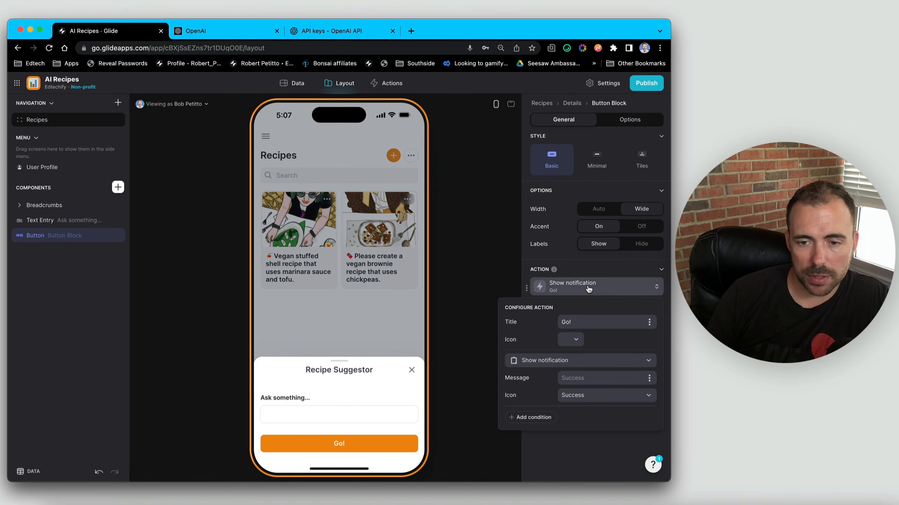
{"action": "triple_click", "coordinate": [583, 320]}
{"action": "type", "text": "Submit"}
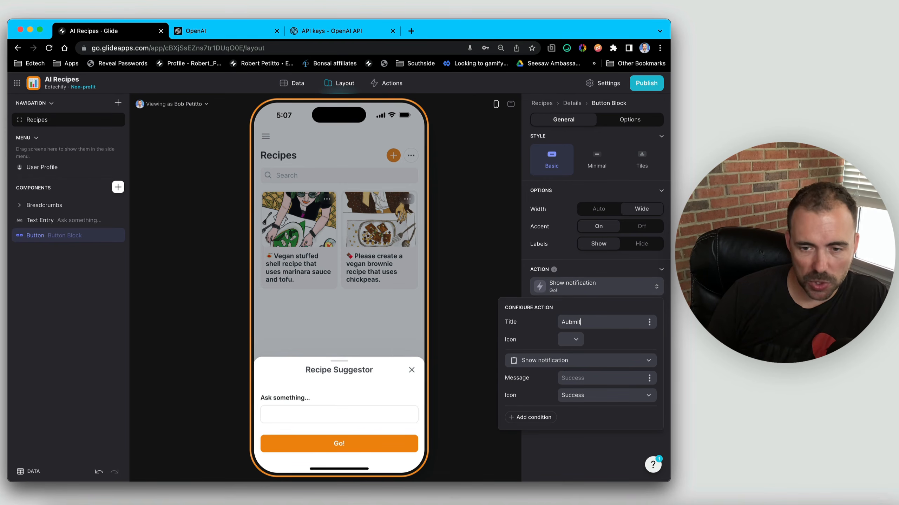
{"action": "key", "text": "BackSpace"}
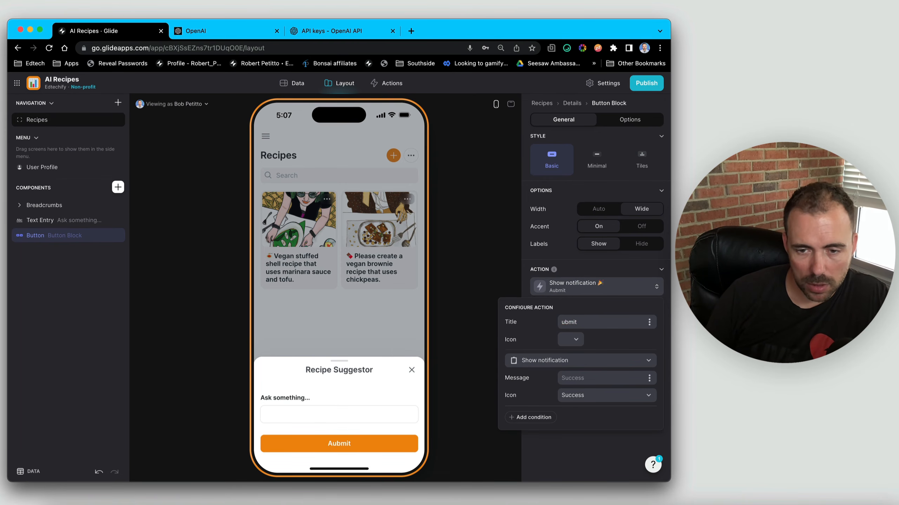
{"action": "type", "text": "A"}
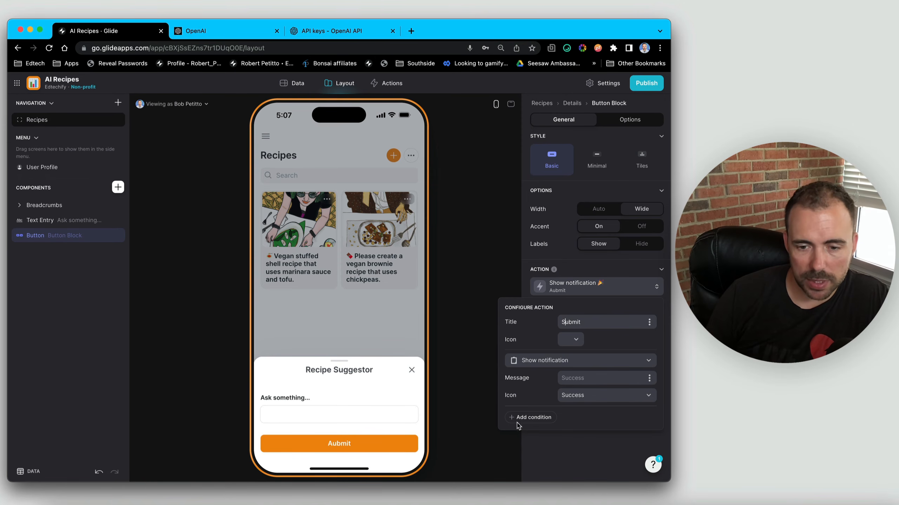
Add a condition that allows the Submit action only when Prompt is not empty
{"action": "left_click", "coordinate": [530, 417]}
{"action": "left_click", "coordinate": [543, 420]}
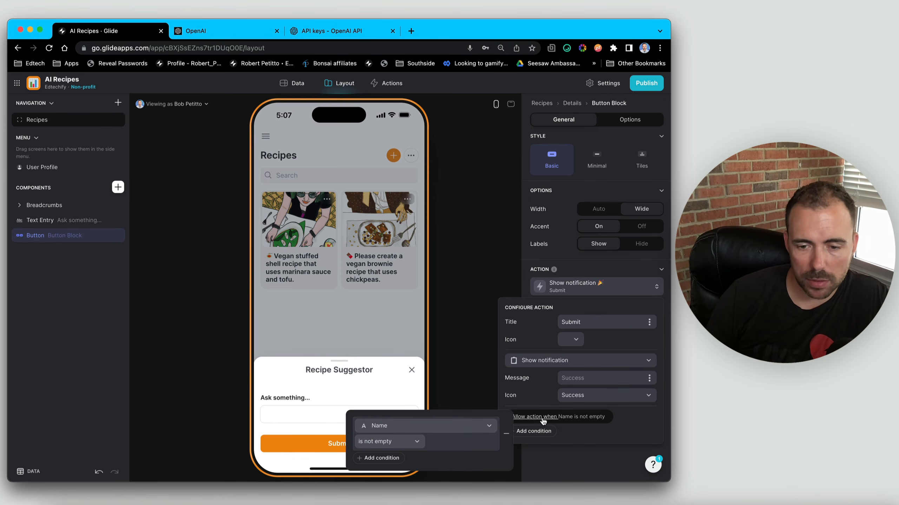
{"action": "left_click", "coordinate": [456, 425]}
{"action": "left_click", "coordinate": [436, 397]}
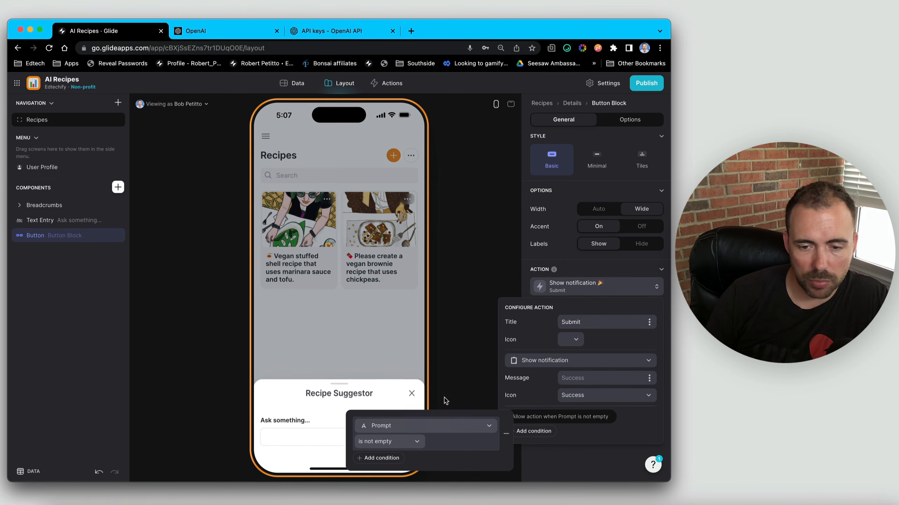
{"action": "left_click", "coordinate": [318, 444]}
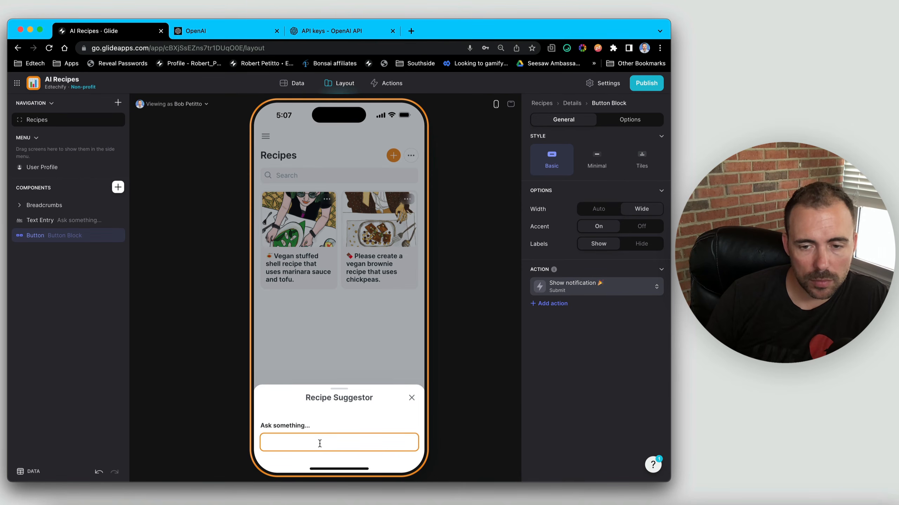
Change the Submit button's action to the OpenAI action "Answer question about a table"
{"action": "left_click", "coordinate": [597, 287]}
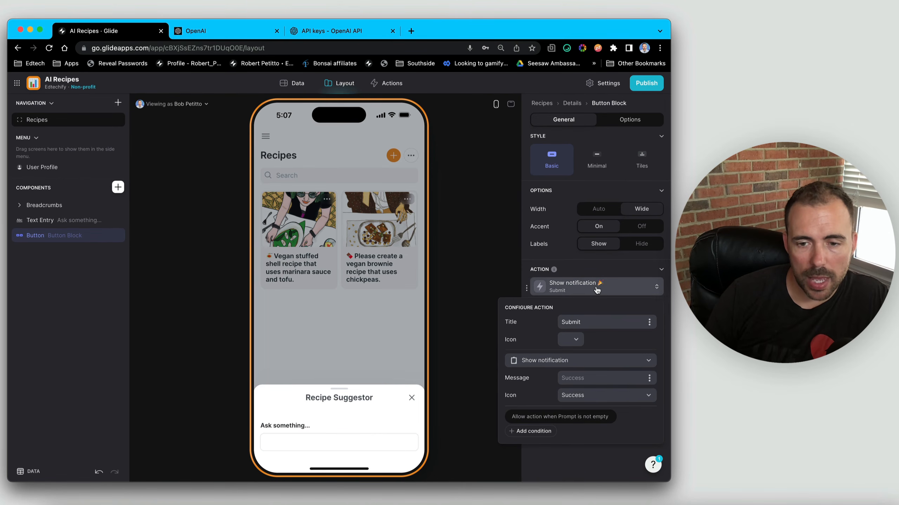
{"action": "left_click", "coordinate": [541, 361]}
{"action": "scroll", "coordinate": [552, 331], "scroll_direction": "down", "scroll_amount": 10}
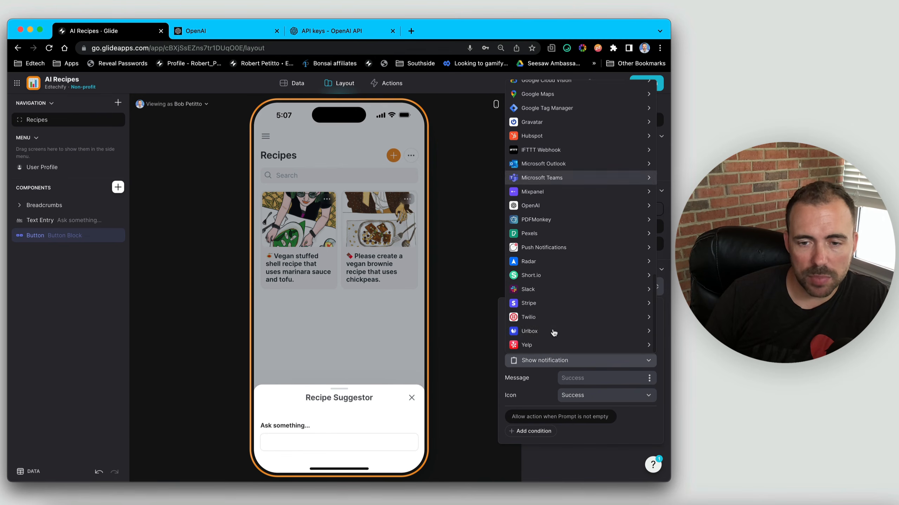
{"action": "mouse_move", "coordinate": [553, 208]}
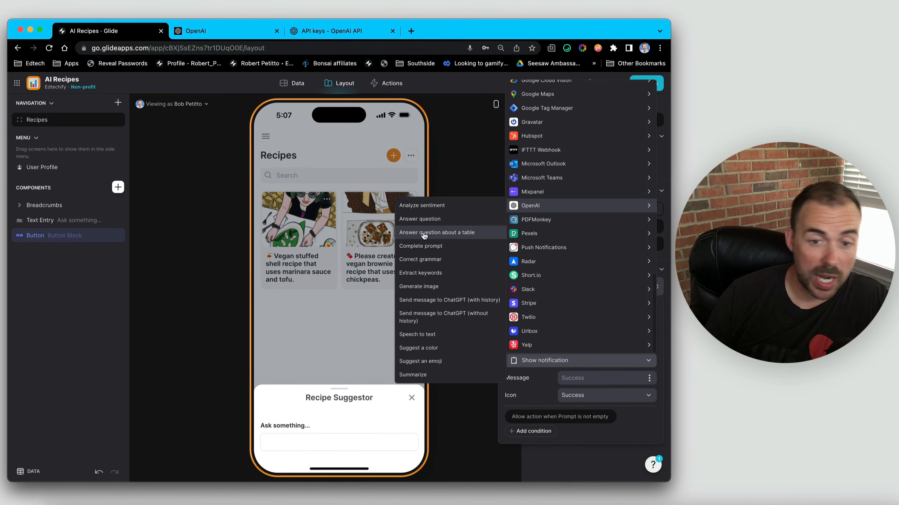
{"action": "left_click", "coordinate": [440, 234]}
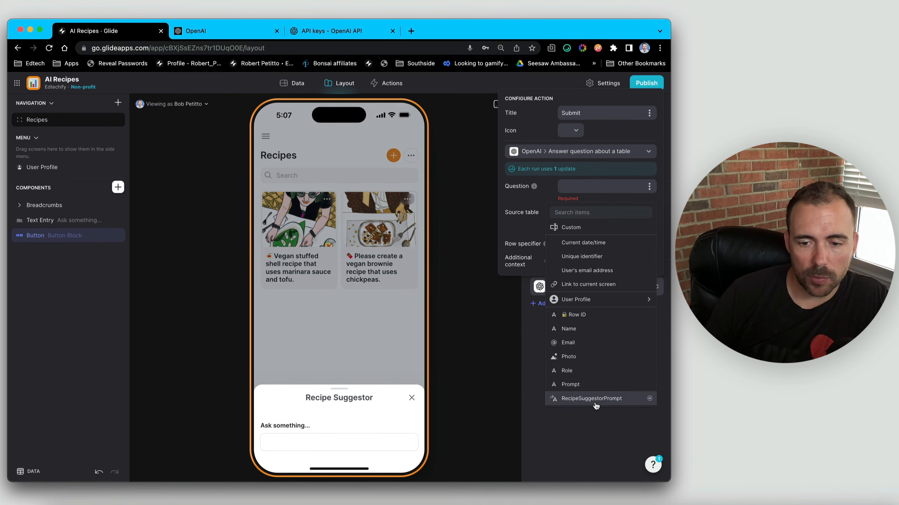
Use RecipeSuggestorPrompt as the action's question and Recipes as its source table
{"action": "left_click", "coordinate": [592, 399]}
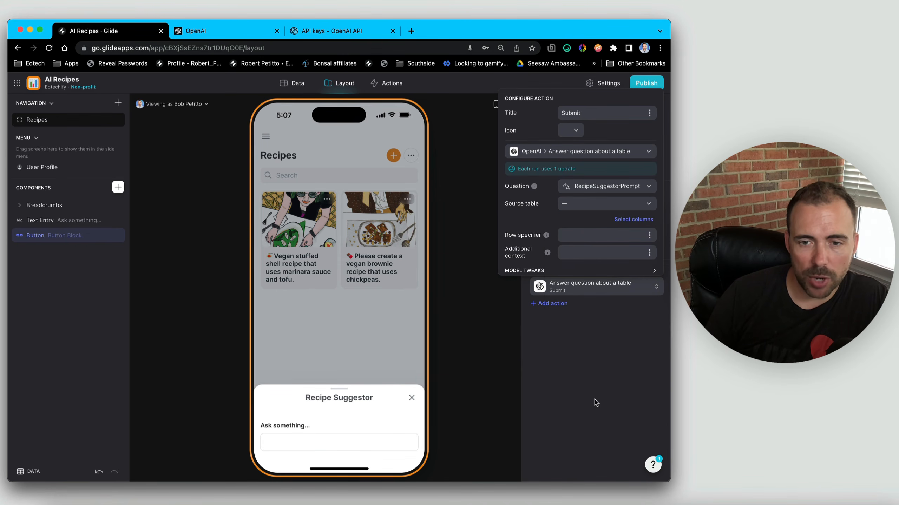
{"action": "left_click", "coordinate": [616, 205]}
{"action": "left_click", "coordinate": [582, 251]}
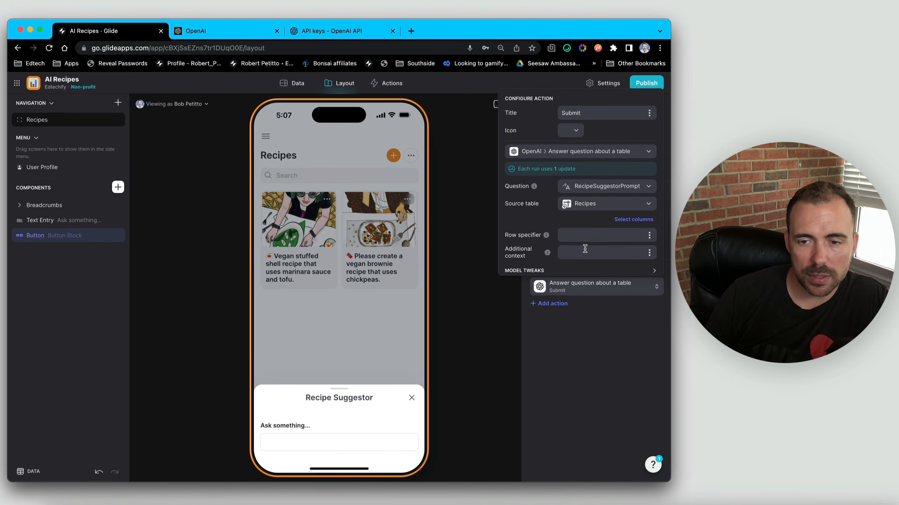
Exclude the Prompt and Audio Prompt columns from the selected Recipes source columns and confirm the selection
{"action": "left_click", "coordinate": [629, 220]}
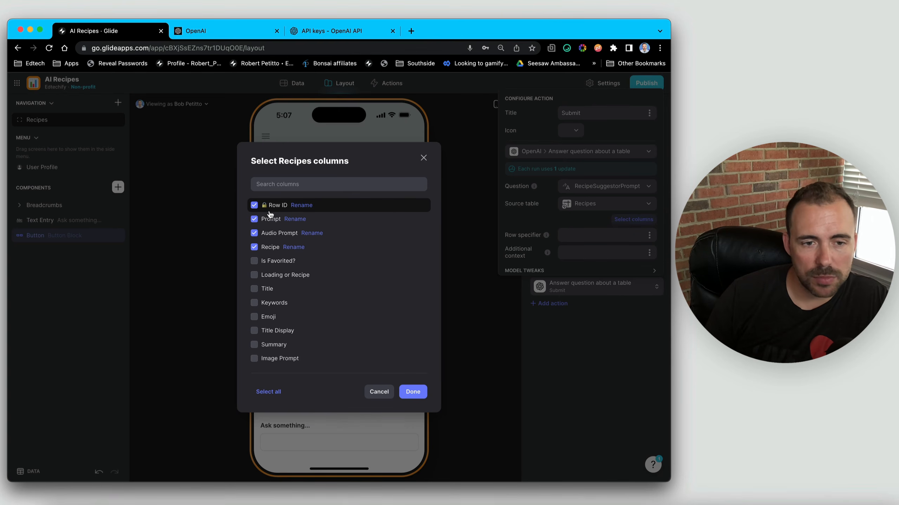
{"action": "left_click", "coordinate": [254, 234]}
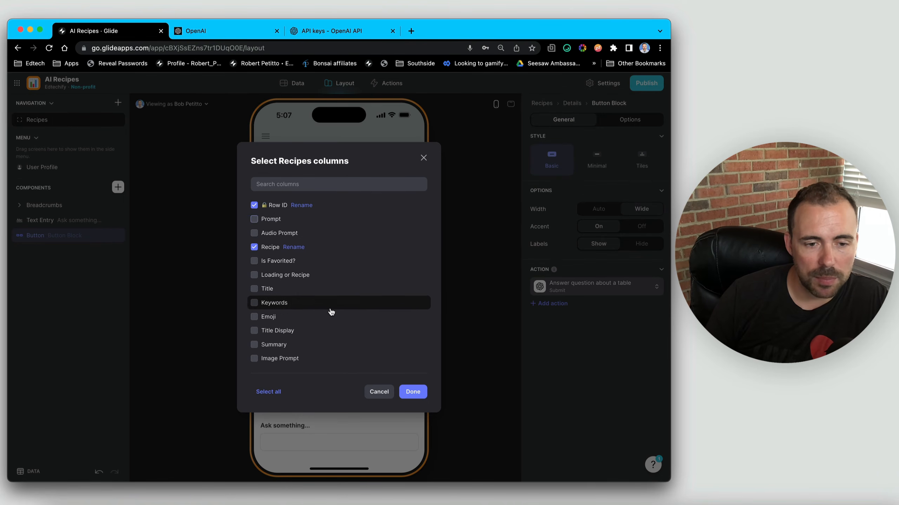
{"action": "scroll", "coordinate": [332, 311], "scroll_direction": "down", "scroll_amount": 3}
{"action": "left_click", "coordinate": [266, 317]}
{"action": "scroll", "coordinate": [354, 310], "scroll_direction": "up", "scroll_amount": 3}
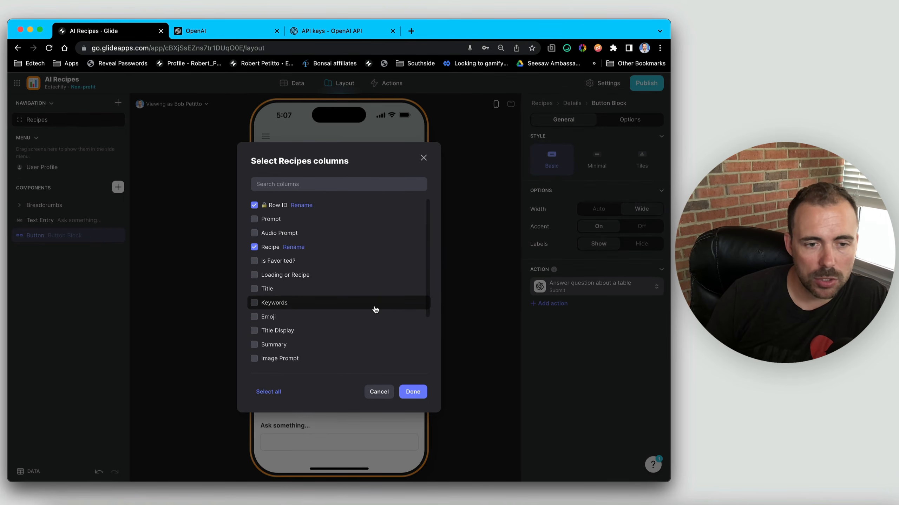
{"action": "left_click", "coordinate": [420, 393]}
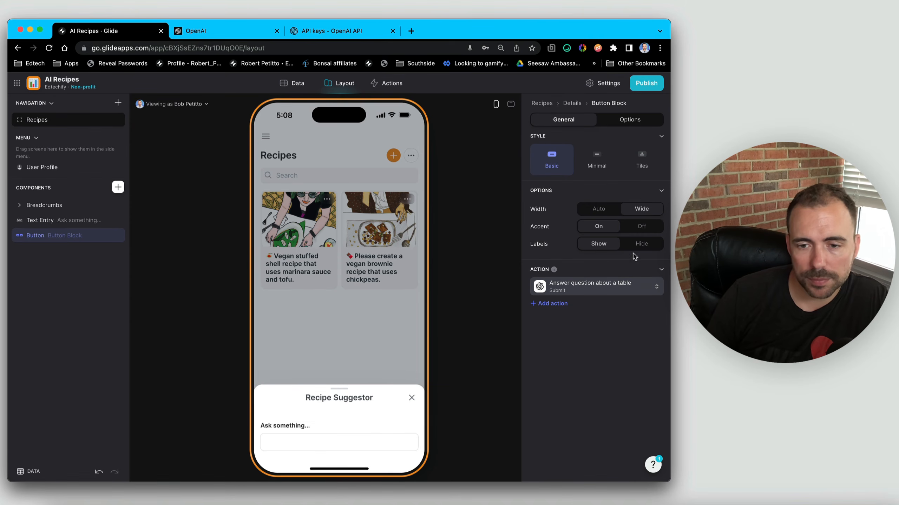
Set the Maximum Length model tweak of the Submit button's OpenAI action to 200
{"action": "left_click", "coordinate": [606, 287]}
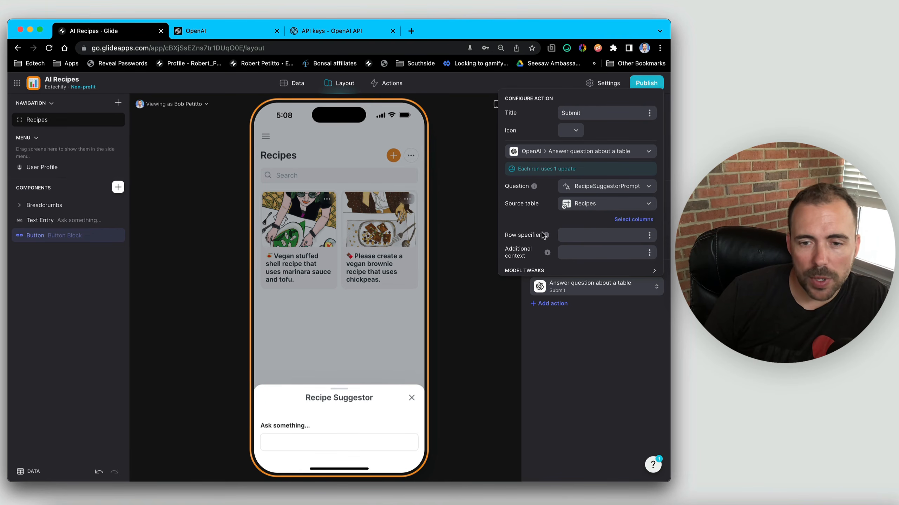
{"action": "scroll", "coordinate": [548, 238], "scroll_direction": "down", "scroll_amount": 3}
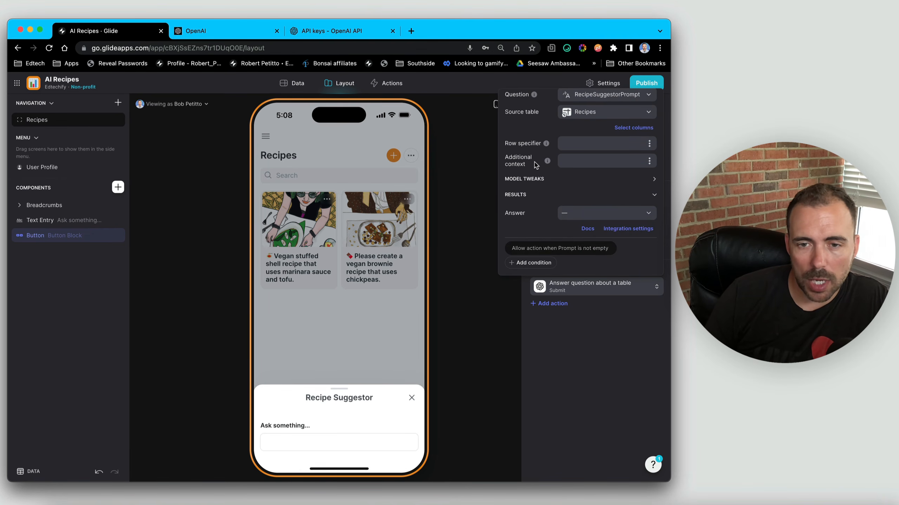
{"action": "left_click", "coordinate": [585, 160]}
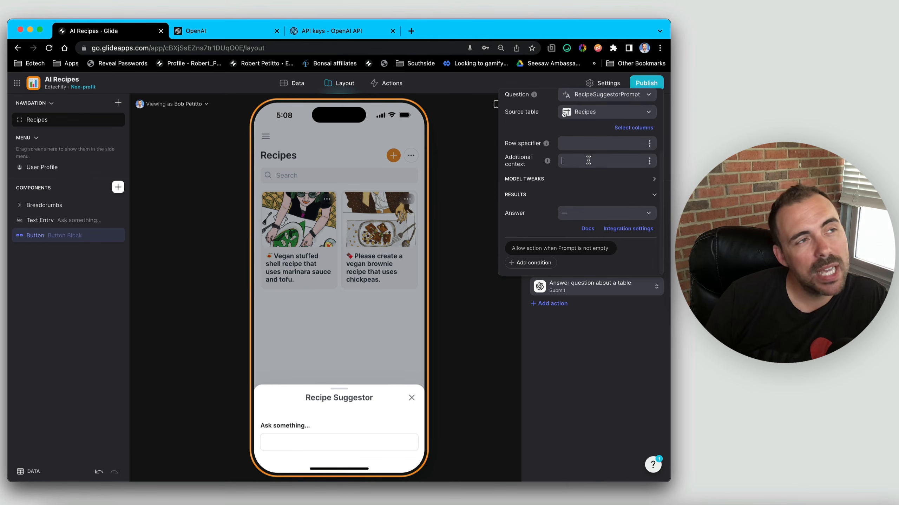
{"action": "scroll", "coordinate": [588, 160], "scroll_direction": "up", "scroll_amount": 1}
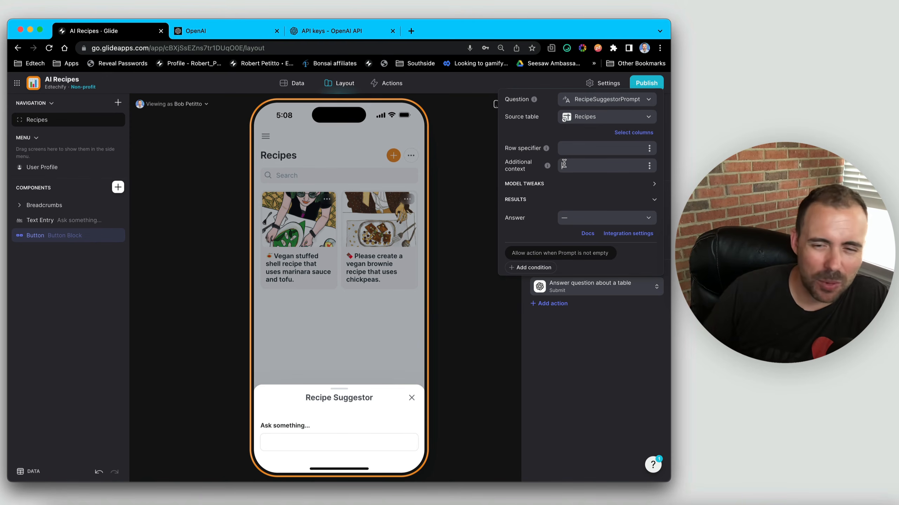
{"action": "left_click", "coordinate": [572, 187]}
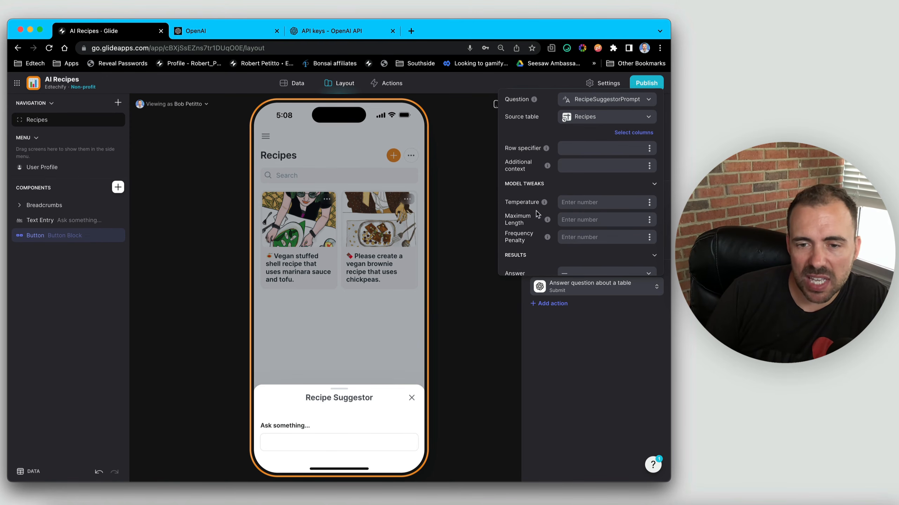
{"action": "scroll", "coordinate": [567, 235], "scroll_direction": "down", "scroll_amount": 3}
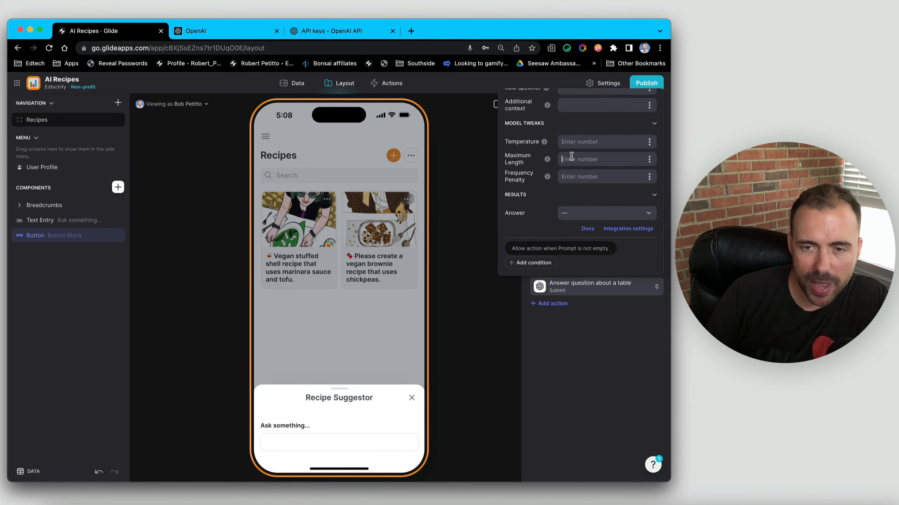
{"action": "type", "text": "25"}
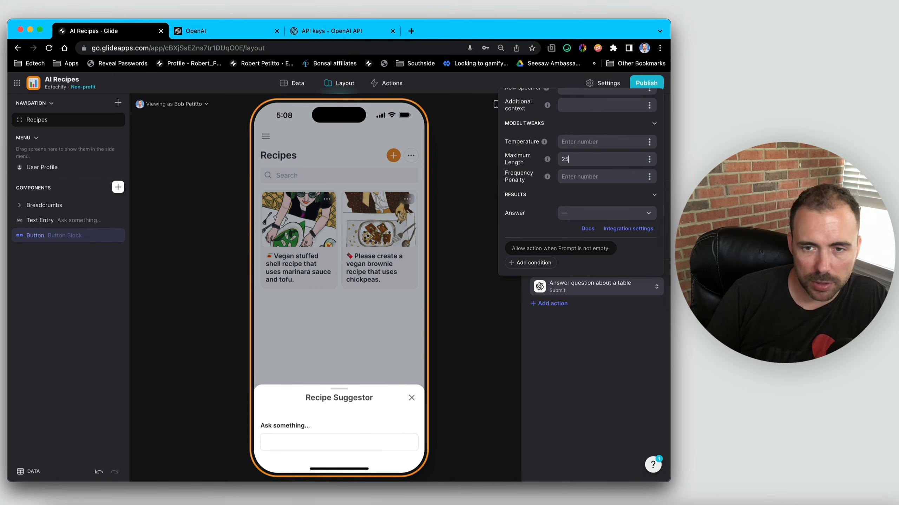
{"action": "type", "text": "00"}
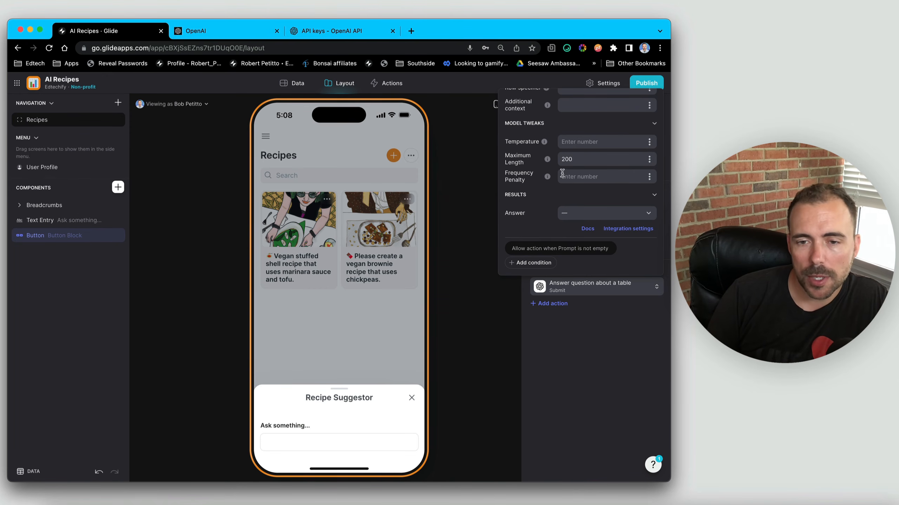
Add a Text column named "Response" to the Users table for storing the OpenAI answer
{"action": "left_click", "coordinate": [578, 213]}
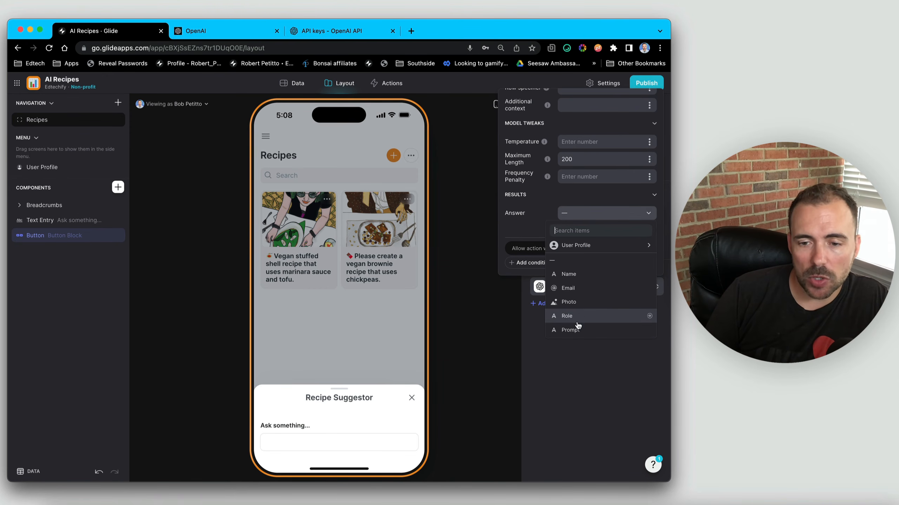
{"action": "left_click", "coordinate": [297, 83]}
{"action": "left_click", "coordinate": [657, 122]}
{"action": "type", "text": "R"}
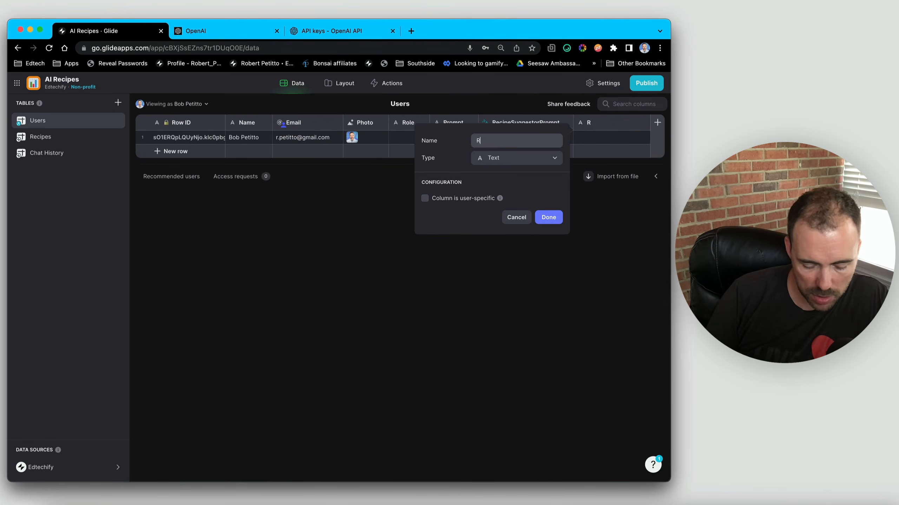
{"action": "type", "text": "esponse"}
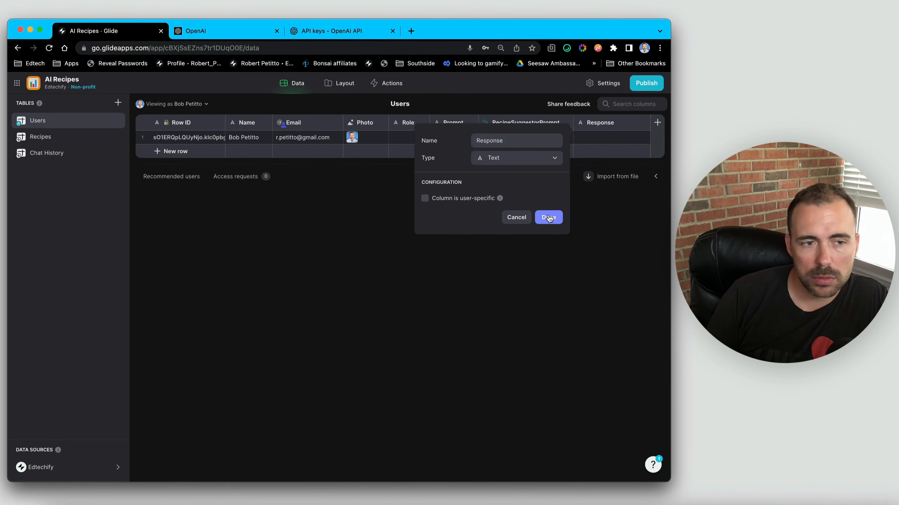
{"action": "left_click", "coordinate": [548, 218]}
Store the Answer result of the Submit button's OpenAI action in the Response column
{"action": "left_click", "coordinate": [345, 85]}
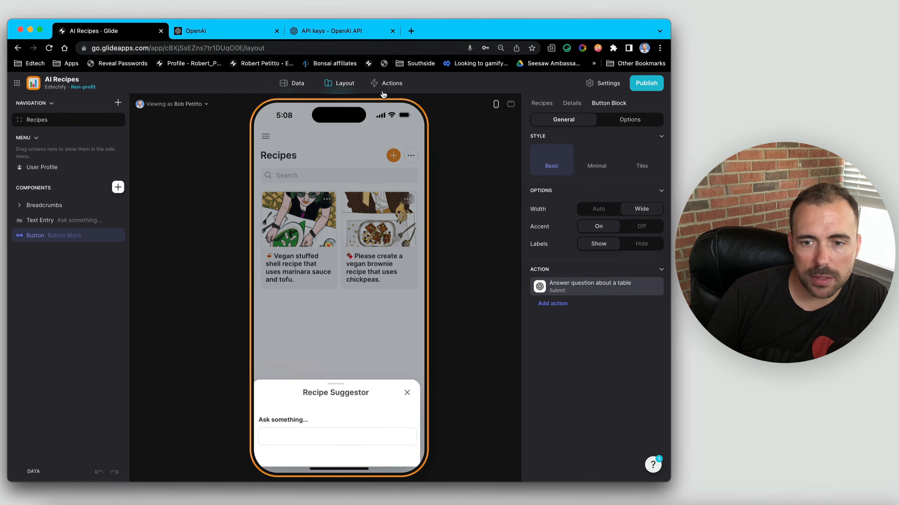
{"action": "left_click", "coordinate": [586, 294]}
{"action": "scroll", "coordinate": [594, 219], "scroll_direction": "down", "scroll_amount": 3}
{"action": "left_click", "coordinate": [598, 214]}
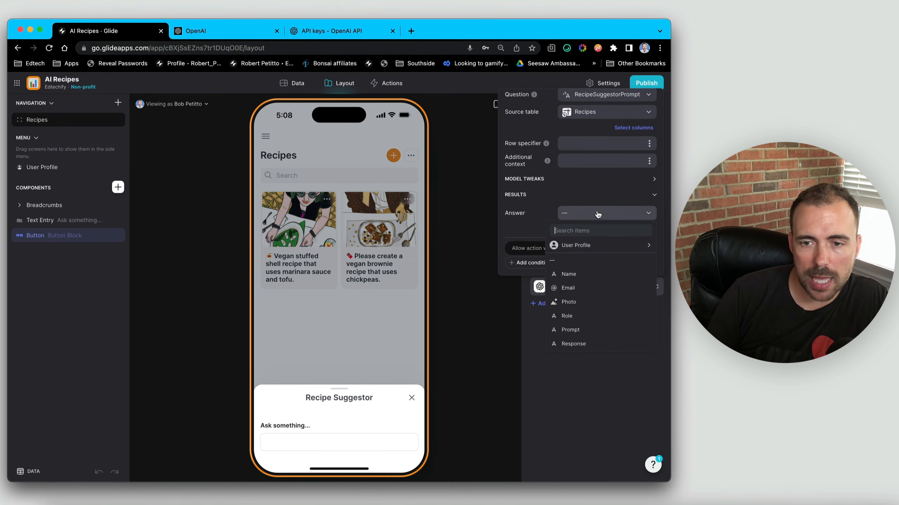
{"action": "left_click", "coordinate": [566, 343]}
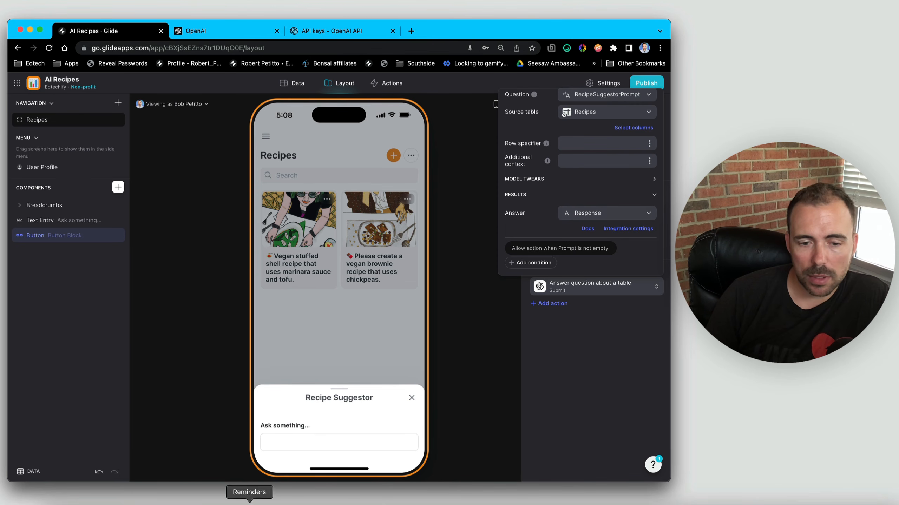
Add an Action Row component to the Recipe Suggestor screen, labelled "Answer", with the Response column as its text
{"action": "left_click", "coordinate": [118, 187]}
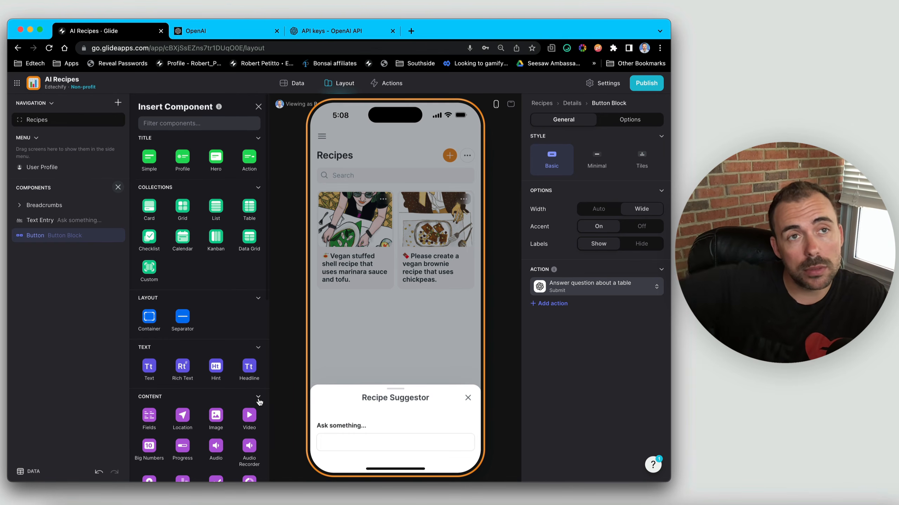
{"action": "scroll", "coordinate": [195, 299], "scroll_direction": "down", "scroll_amount": 5}
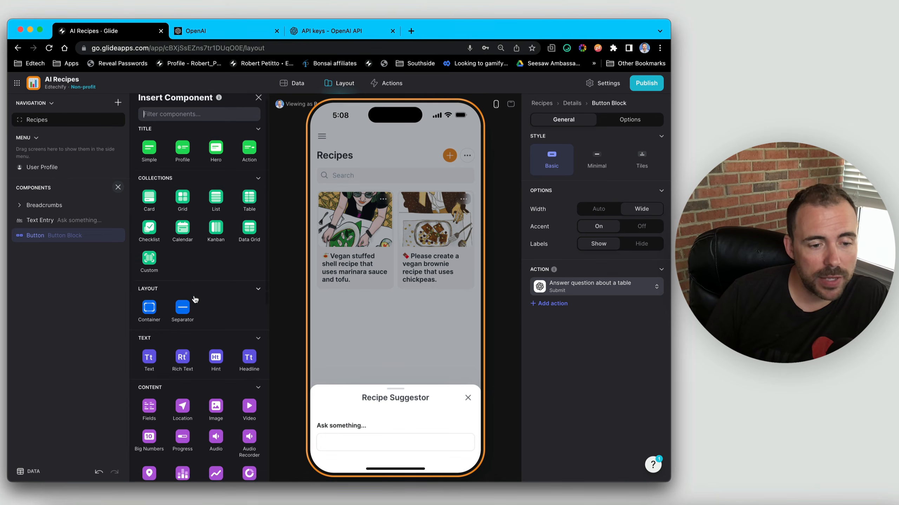
{"action": "scroll", "coordinate": [194, 301], "scroll_direction": "down", "scroll_amount": 3}
{"action": "left_click", "coordinate": [213, 325]}
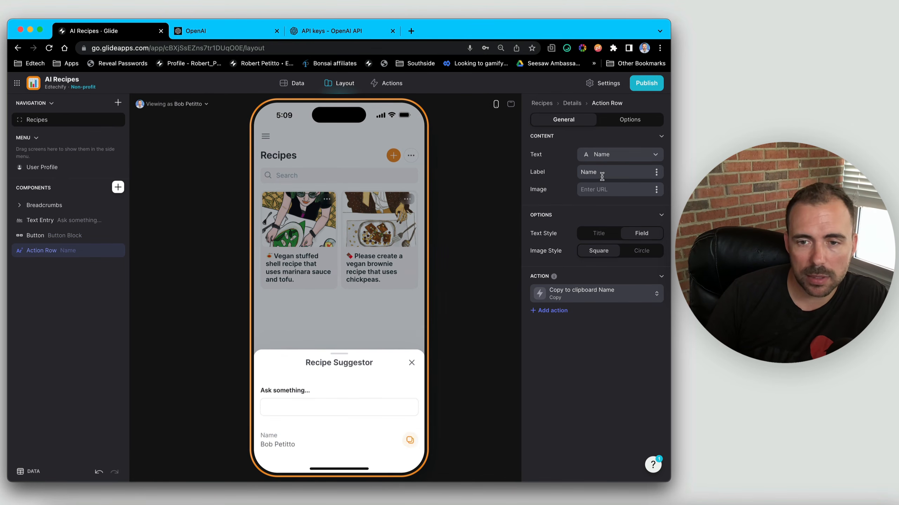
{"action": "left_click_drag", "start_coordinate": [601, 172], "coordinate": [575, 173]}
{"action": "type", "text": "Answer"}
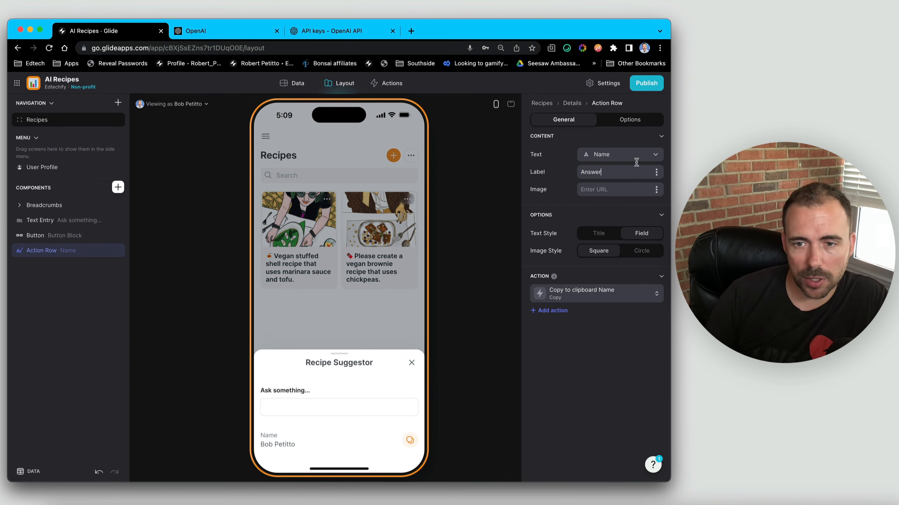
{"action": "left_click", "coordinate": [625, 158]}
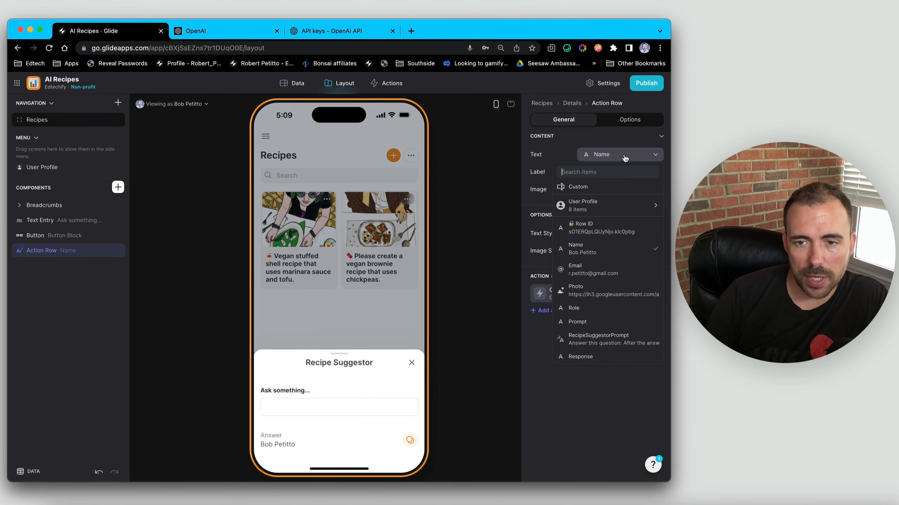
{"action": "left_click", "coordinate": [597, 357]}
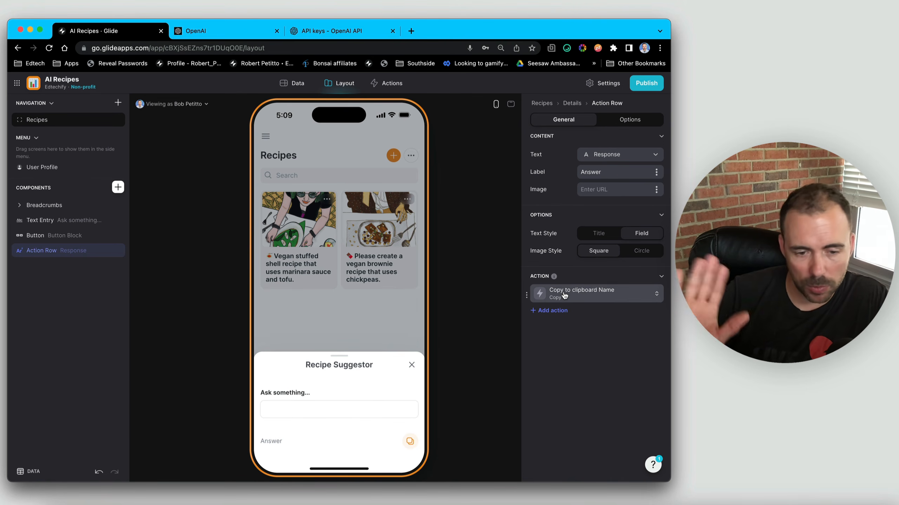
Test the Recipe Suggestor in the preview by submitting the question "Which recipe is the sweetest?"
{"action": "left_click", "coordinate": [302, 408]}
{"action": "type", "text": "Which recipe is the sweet"}
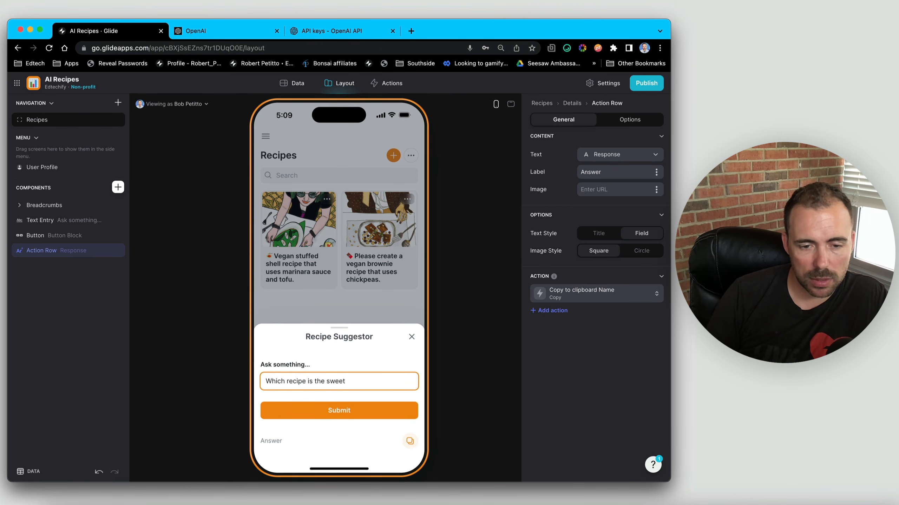
{"action": "type", "text": "est?"}
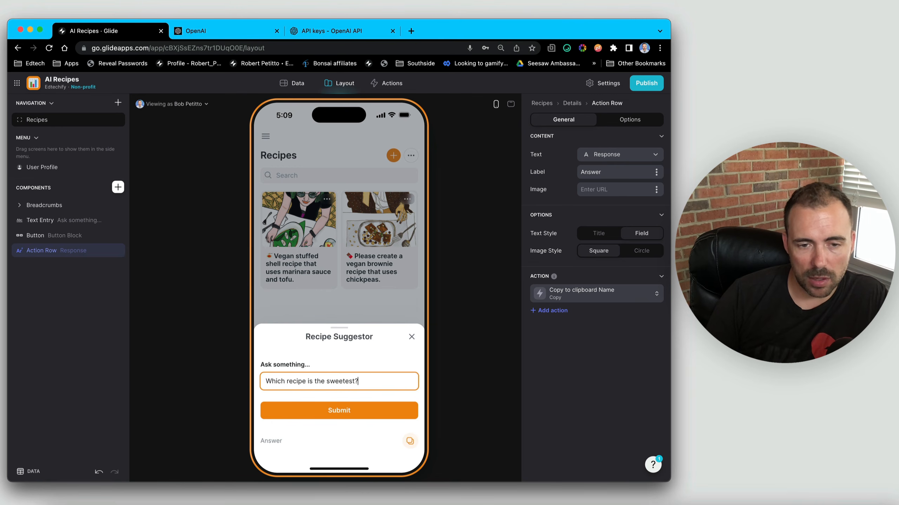
{"action": "left_click", "coordinate": [368, 409]}
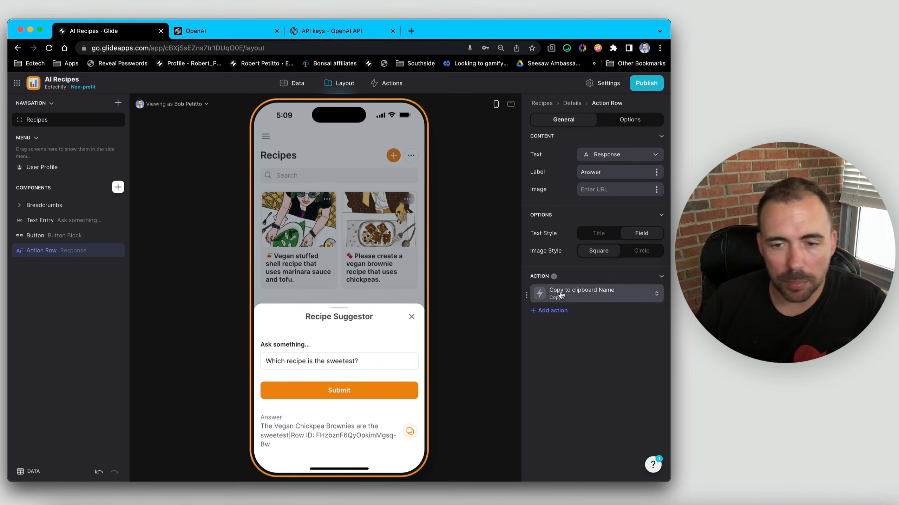
Extend the RecipeSuggestorPrompt template in the Users table with the closing lines "Here's an example:" and "Recipe | RowID"
{"action": "left_click", "coordinate": [300, 84]}
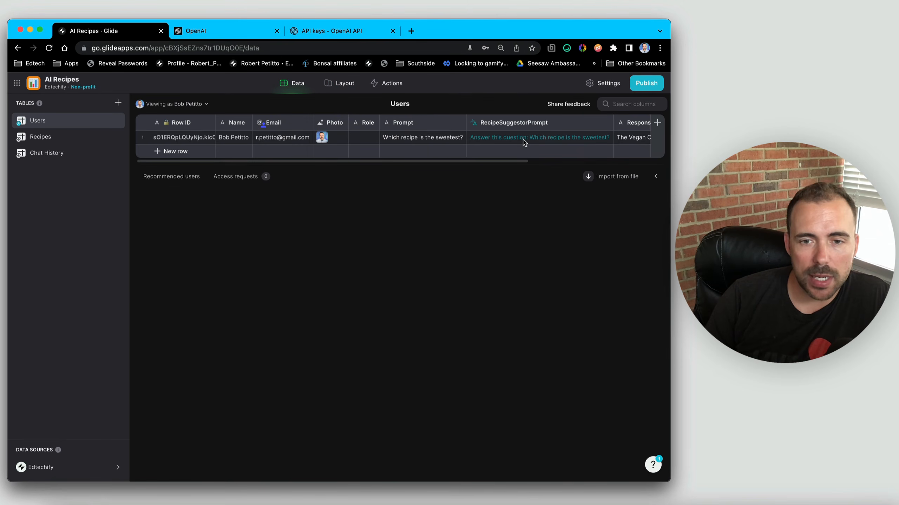
{"action": "scroll", "coordinate": [525, 142], "scroll_direction": "right", "scroll_amount": 5}
{"action": "left_click", "coordinate": [316, 127]}
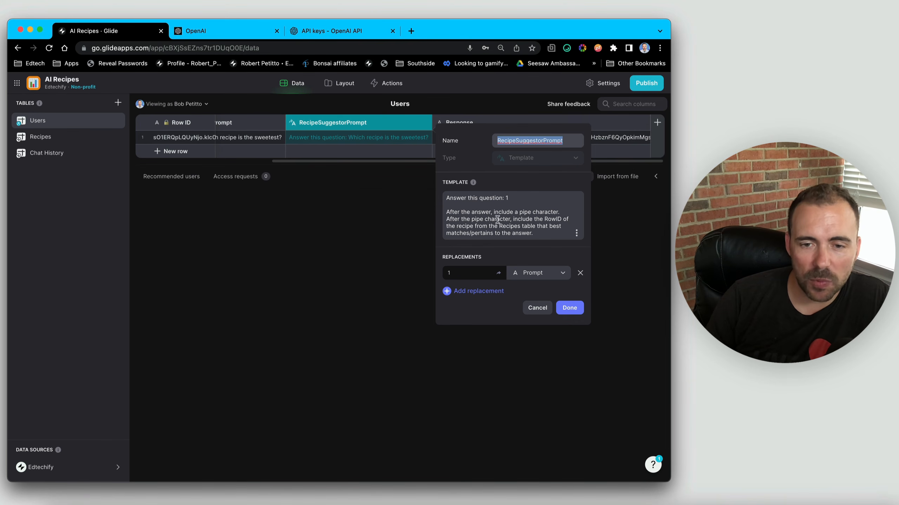
{"action": "left_click", "coordinate": [542, 232]}
{"action": "key", "text": "Return"}
{"action": "key", "text": "Return"}
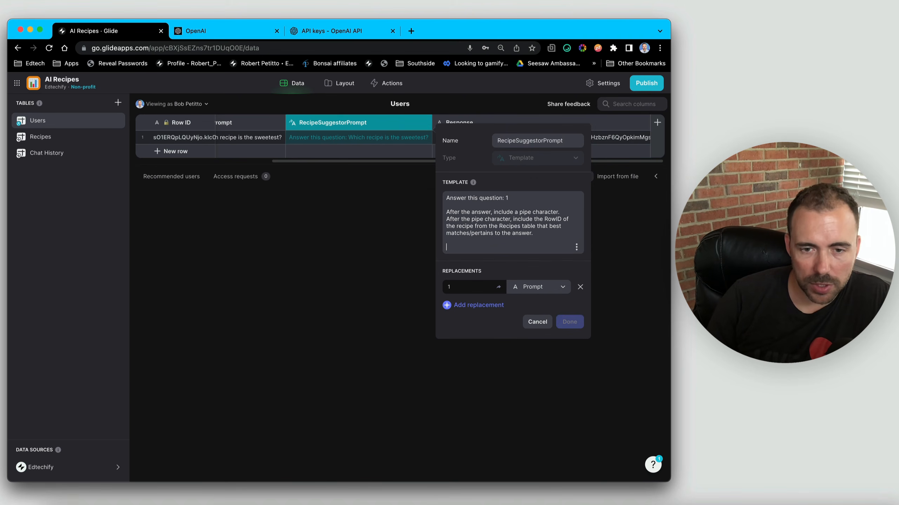
{"action": "type", "text": "Here's an"}
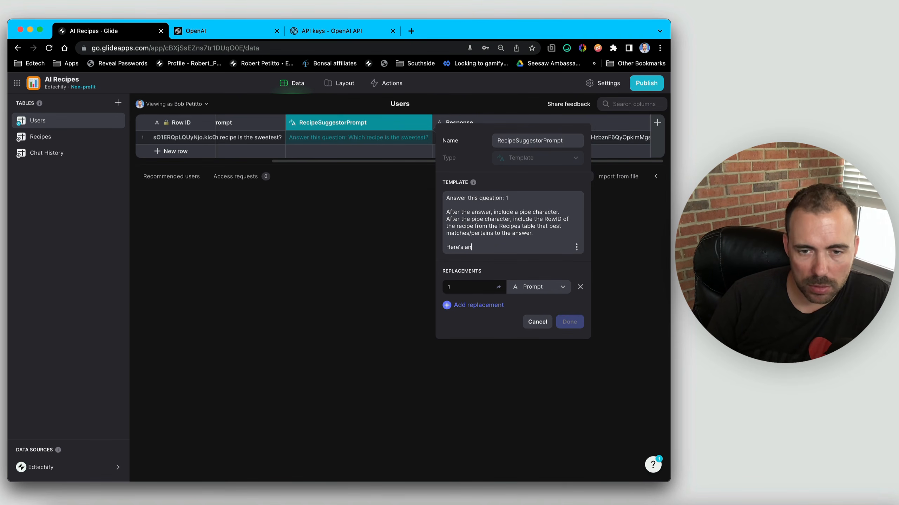
{"action": "type", "text": " example"}
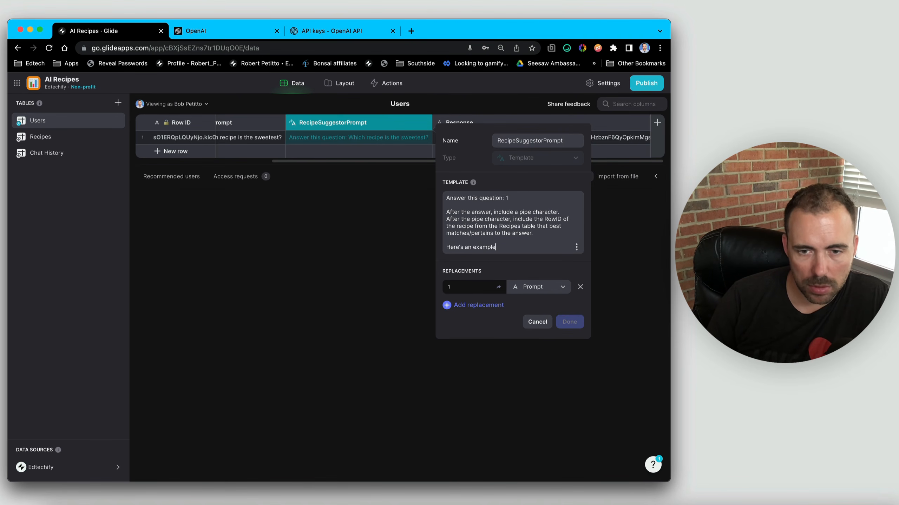
{"action": "type", "text": ":"}
{"action": "key", "text": "Return"}
{"action": "key", "text": "Return"}
{"action": "type", "text": "R"}
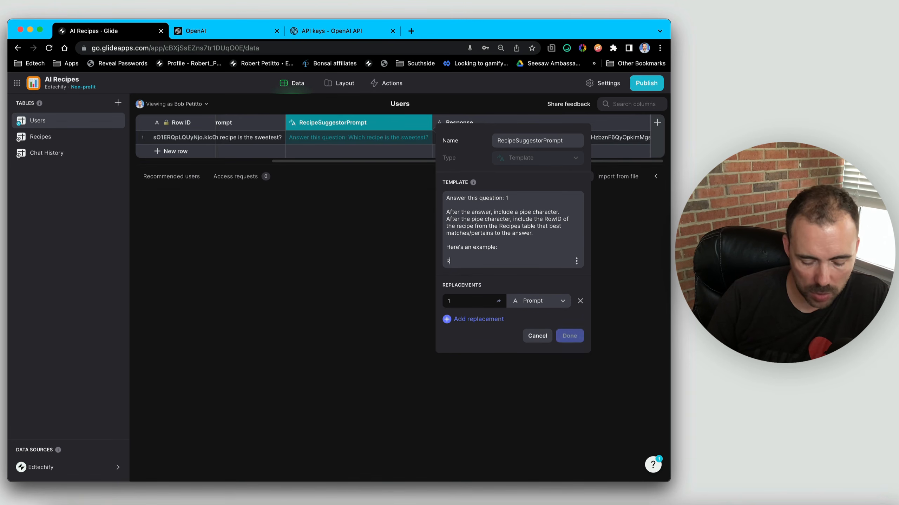
{"action": "type", "text": "ecipe }"}
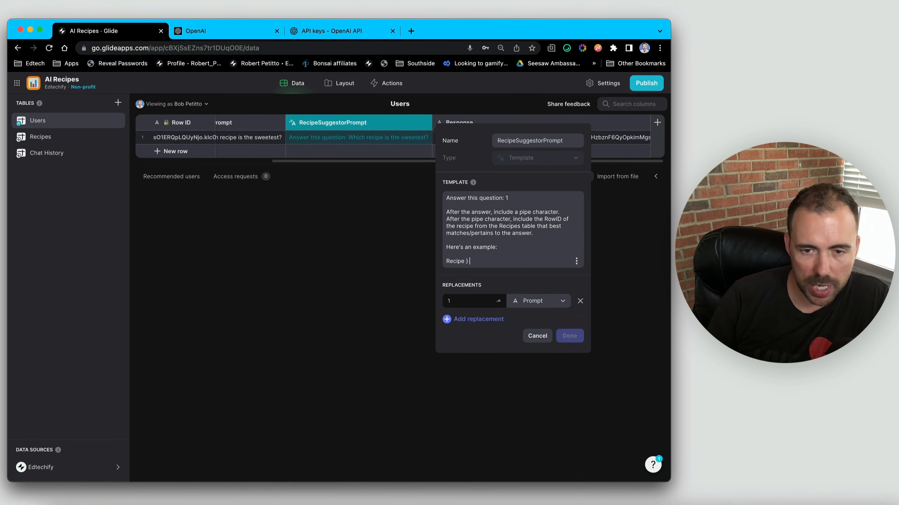
{"action": "type", "text": "| RowID"}
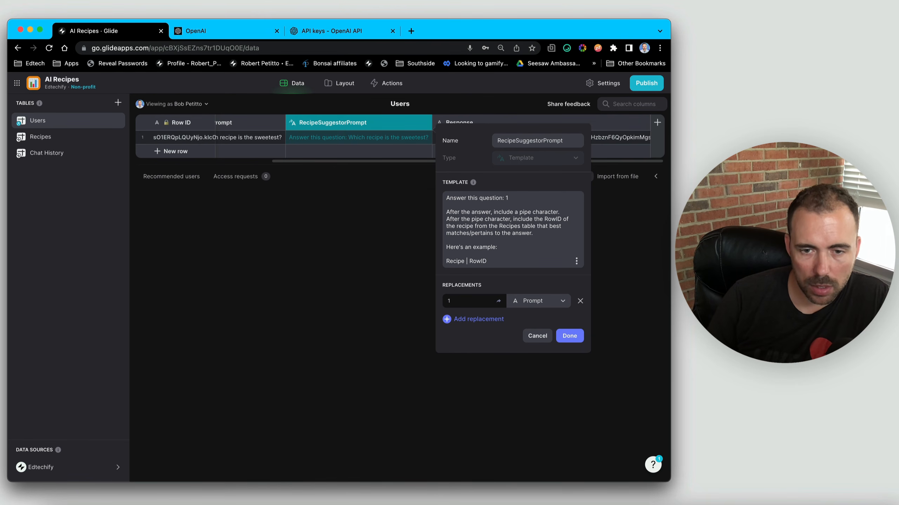
{"action": "left_click", "coordinate": [571, 335]}
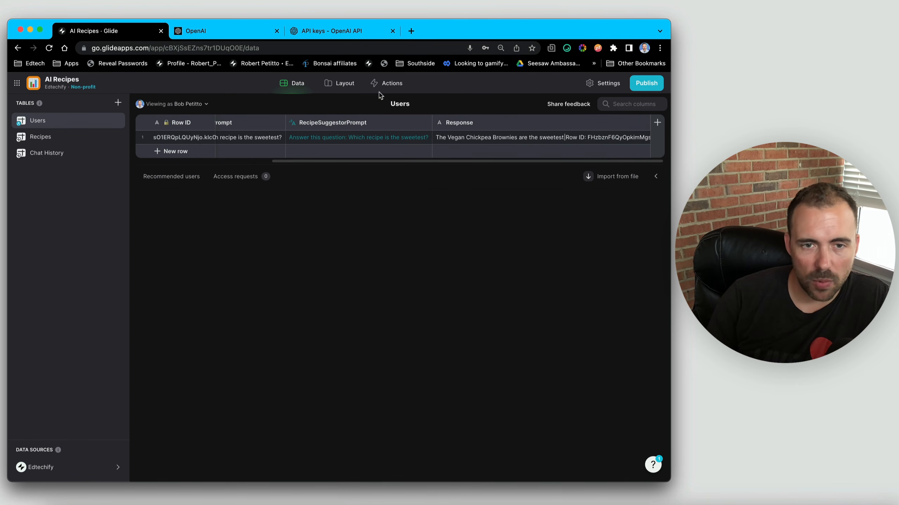
Resubmit the question "Which recipe is the sweetest?" in the Recipe Suggestor preview to test the revised prompt
{"action": "left_click", "coordinate": [345, 84]}
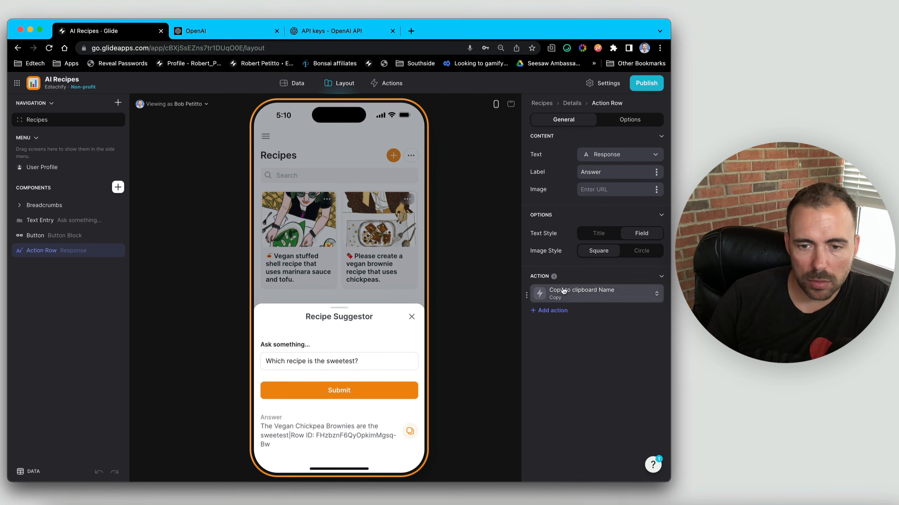
{"action": "left_click", "coordinate": [331, 390]}
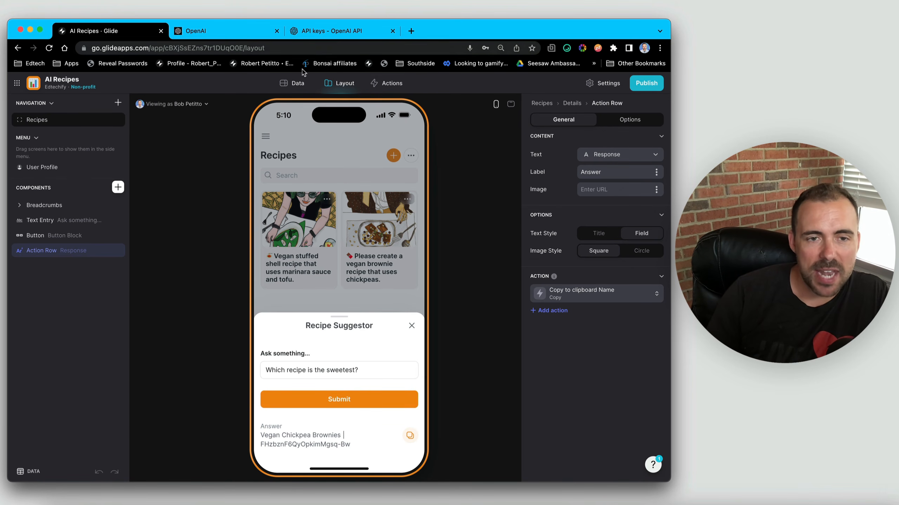
Add a Split Text column named "splitResponse" to the Users table that splits the Response column by "|"
{"action": "left_click", "coordinate": [294, 84]}
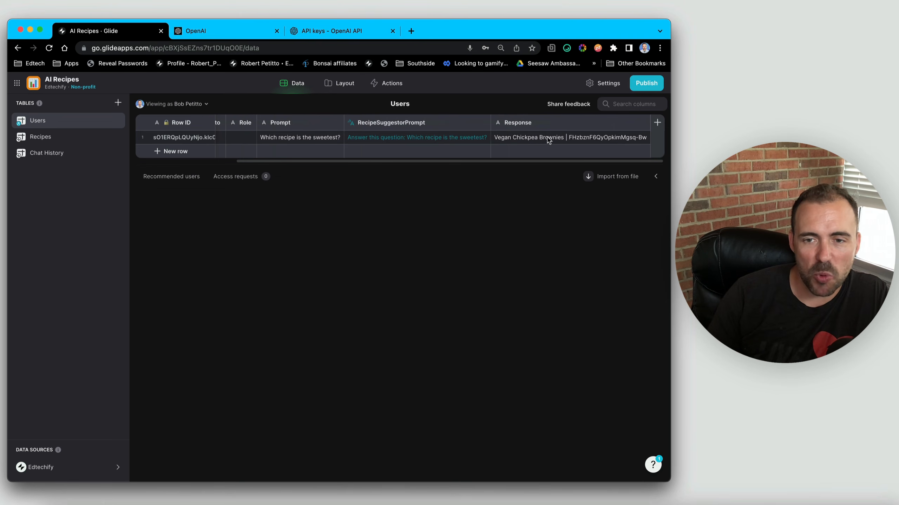
{"action": "left_click", "coordinate": [658, 122]}
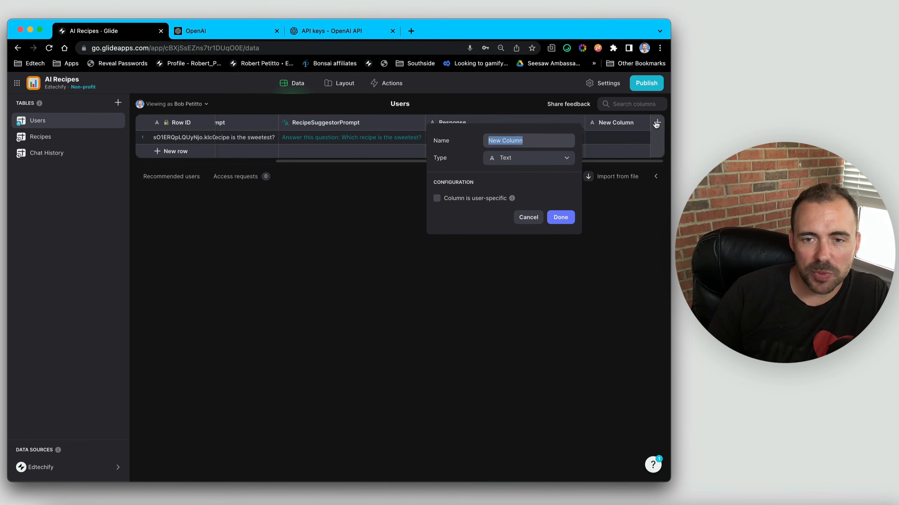
{"action": "type", "text": "splitResponse"}
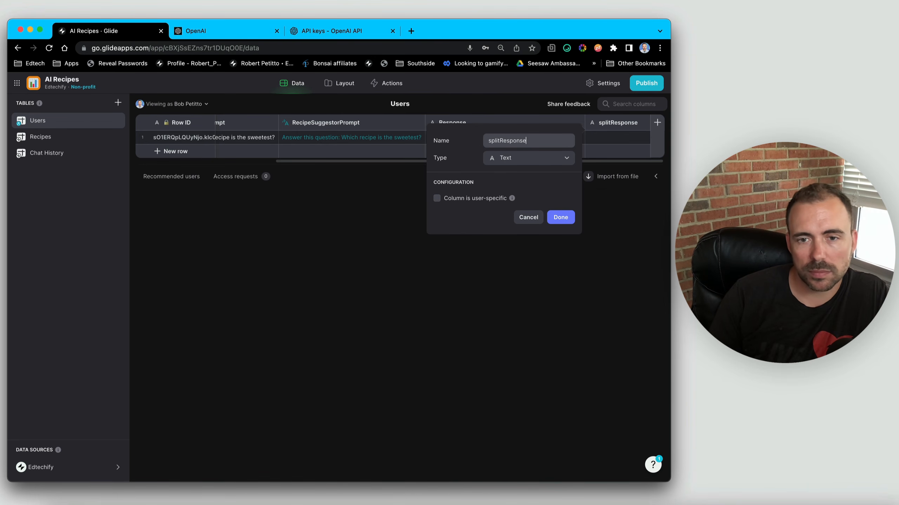
{"action": "left_click", "coordinate": [526, 162]}
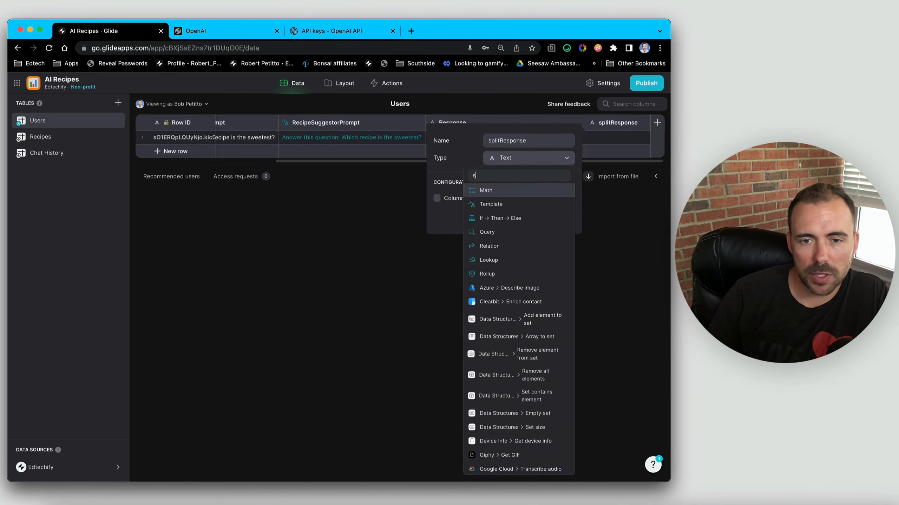
{"action": "type", "text": "spli"}
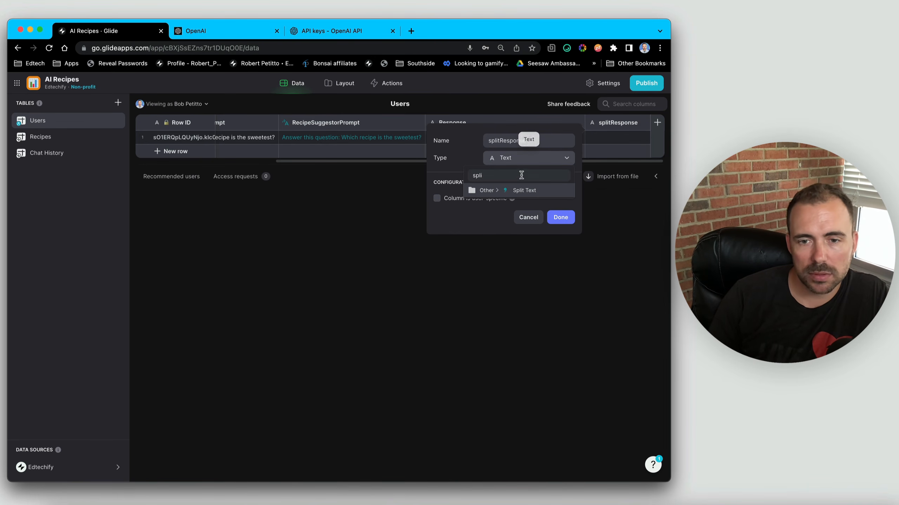
{"action": "left_click", "coordinate": [524, 191]}
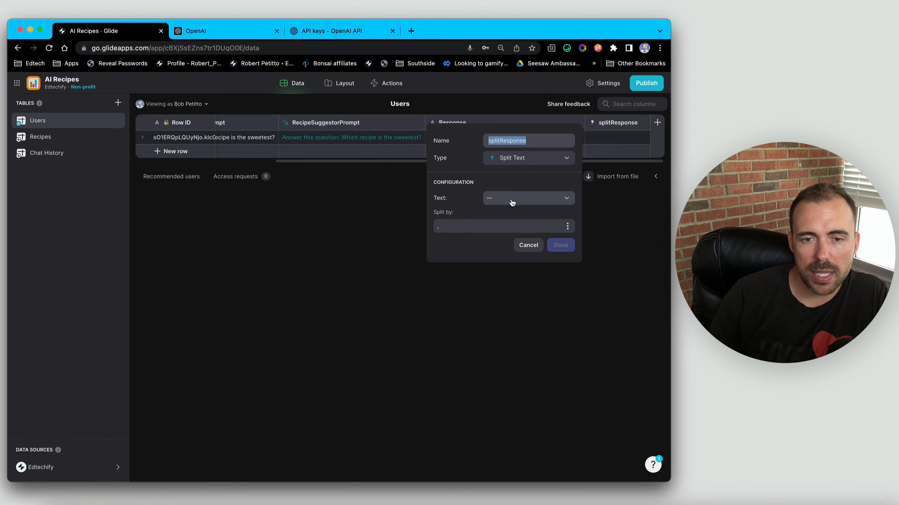
{"action": "left_click", "coordinate": [512, 200]}
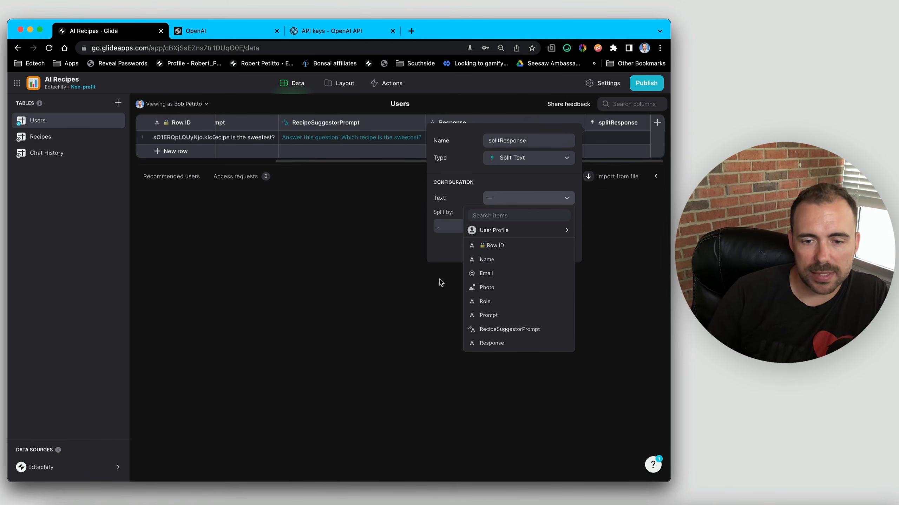
{"action": "left_click", "coordinate": [500, 342]}
{"action": "key", "text": "BackSpace"}
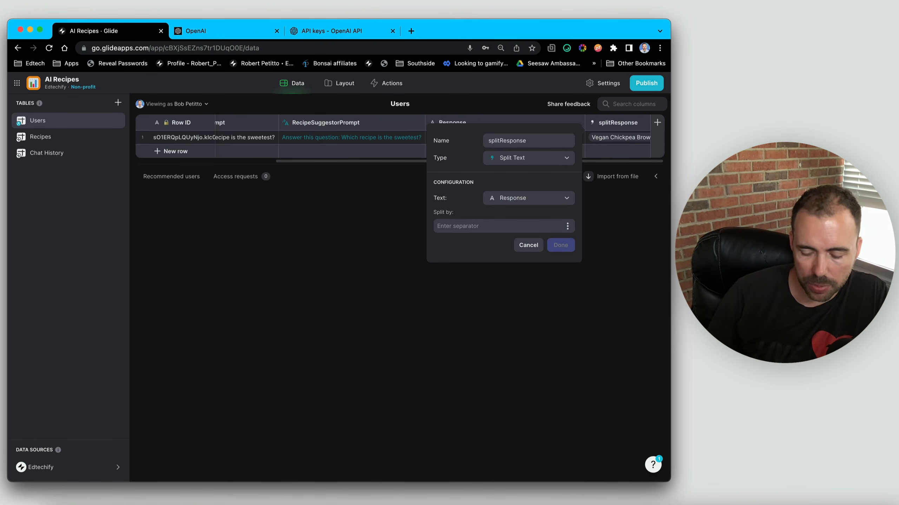
{"action": "type", "text": "|"}
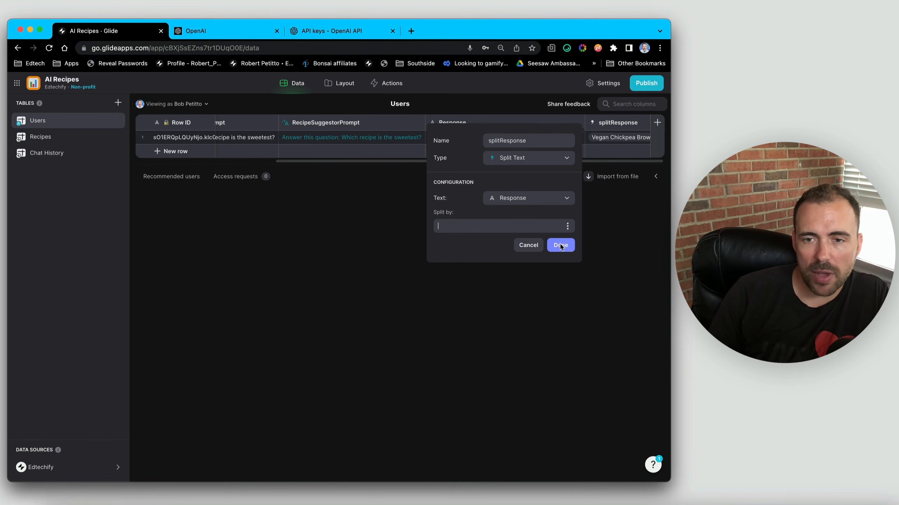
{"action": "left_click", "coordinate": [561, 246]}
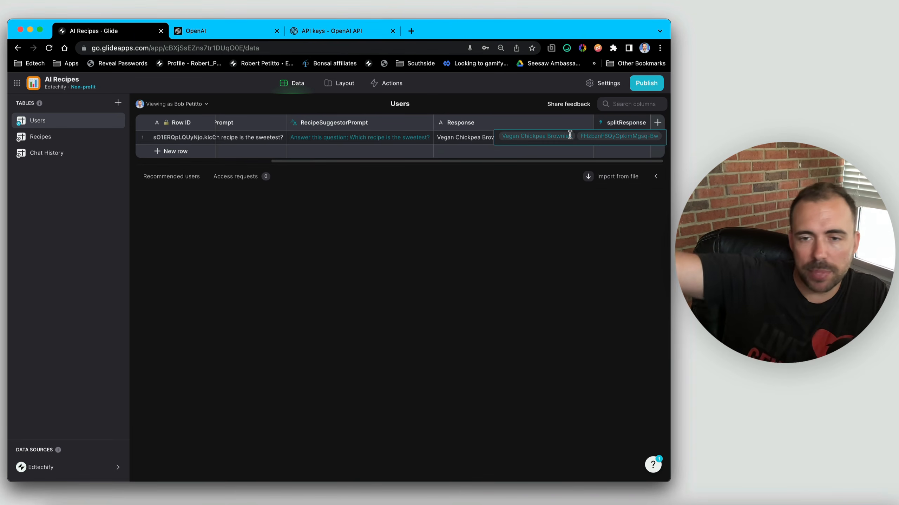
Add a Single Value column named "Response Display" to the Users table that gets the First value from splitResponse
{"action": "left_click", "coordinate": [657, 123]}
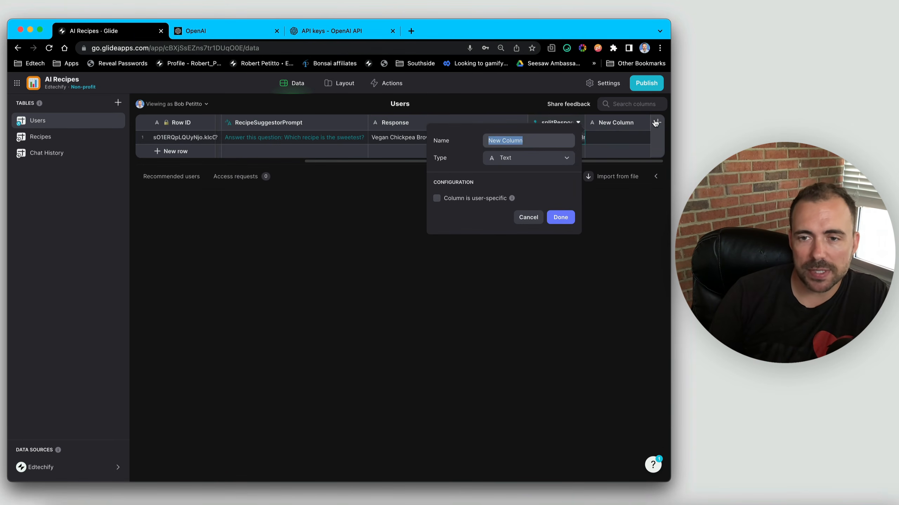
{"action": "type", "text": "Single"}
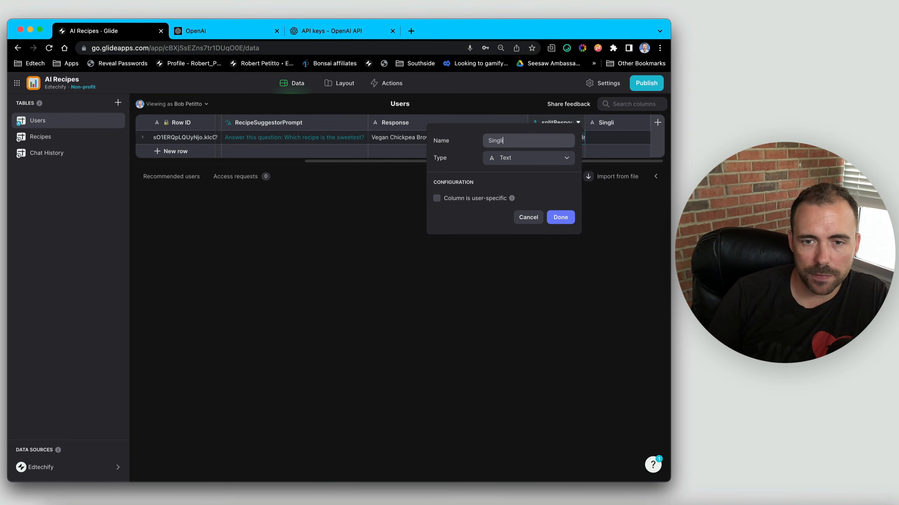
{"action": "key", "text": "super+a"}
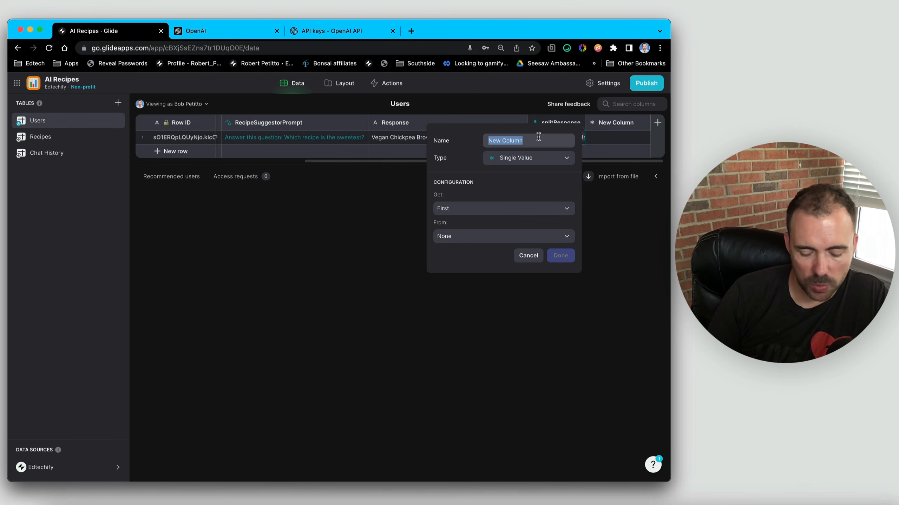
{"action": "type", "text": "Res"}
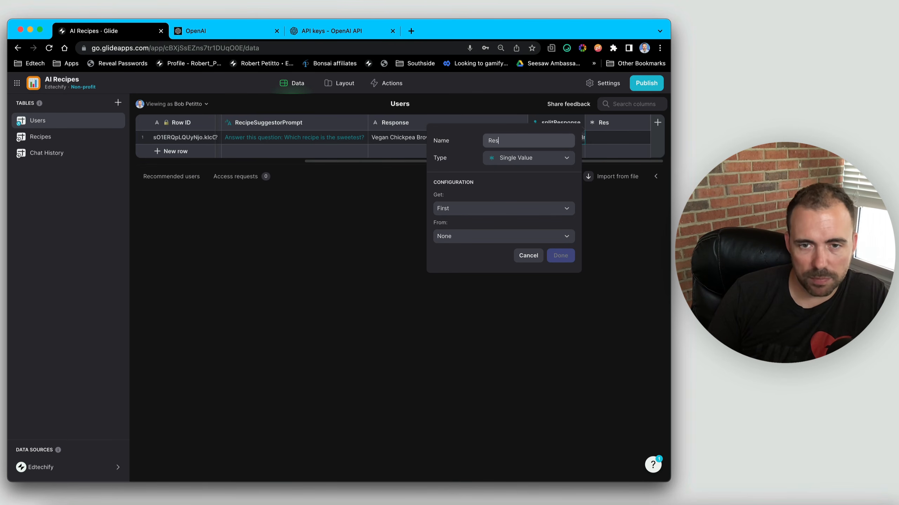
{"action": "type", "text": "ponse Displ"}
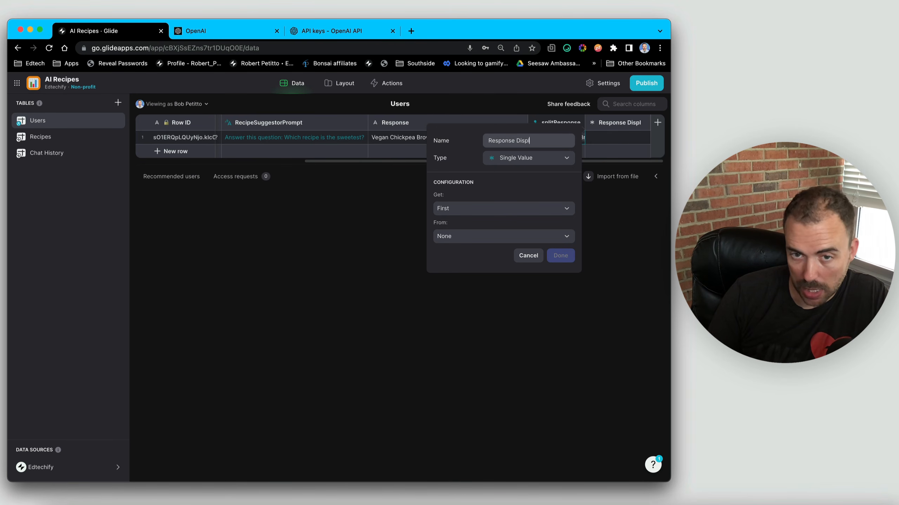
{"action": "type", "text": "ay"}
{"action": "left_click", "coordinate": [494, 208]}
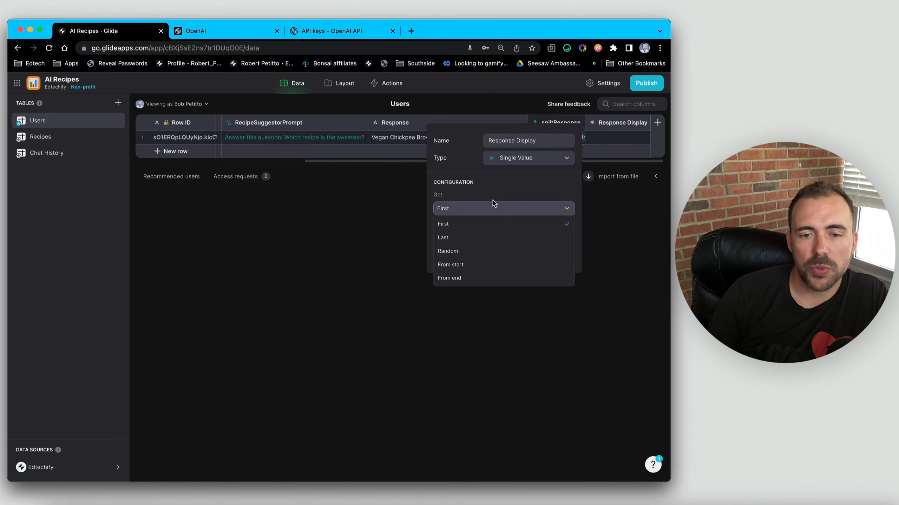
{"action": "left_click", "coordinate": [483, 224]}
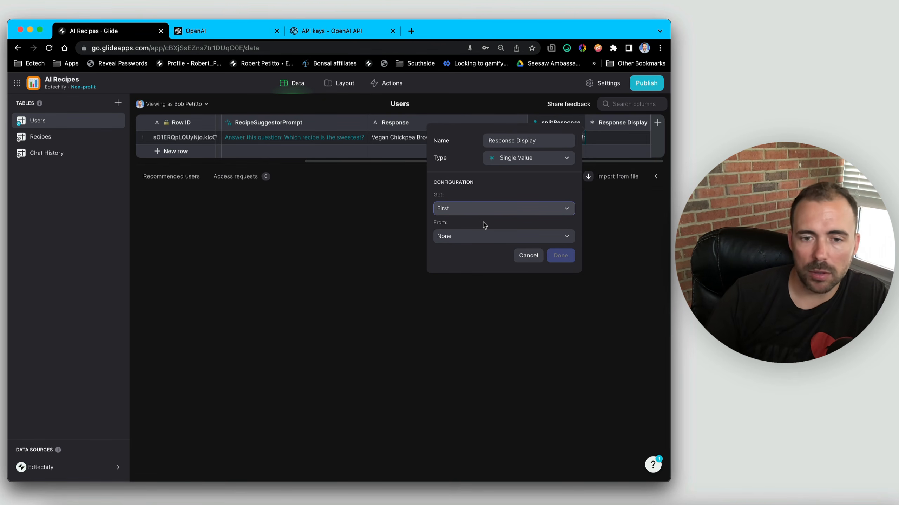
{"action": "left_click", "coordinate": [480, 236]}
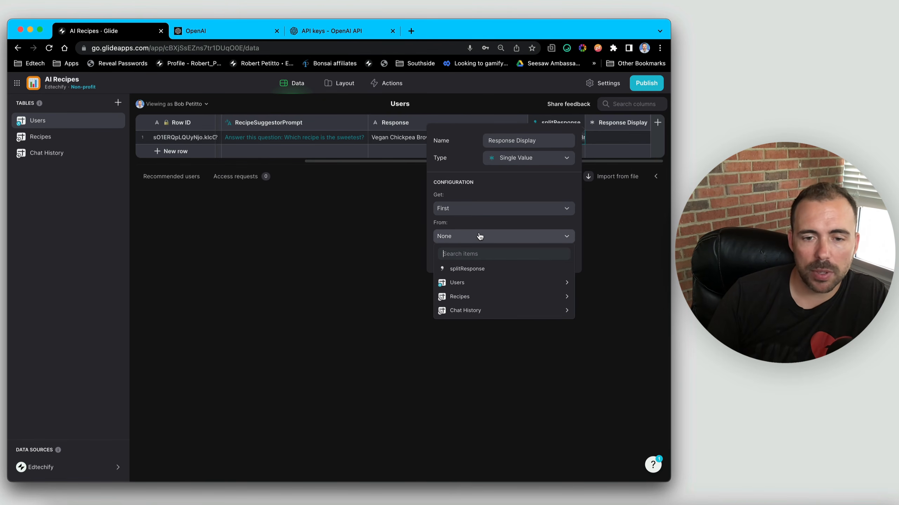
{"action": "left_click", "coordinate": [470, 269]}
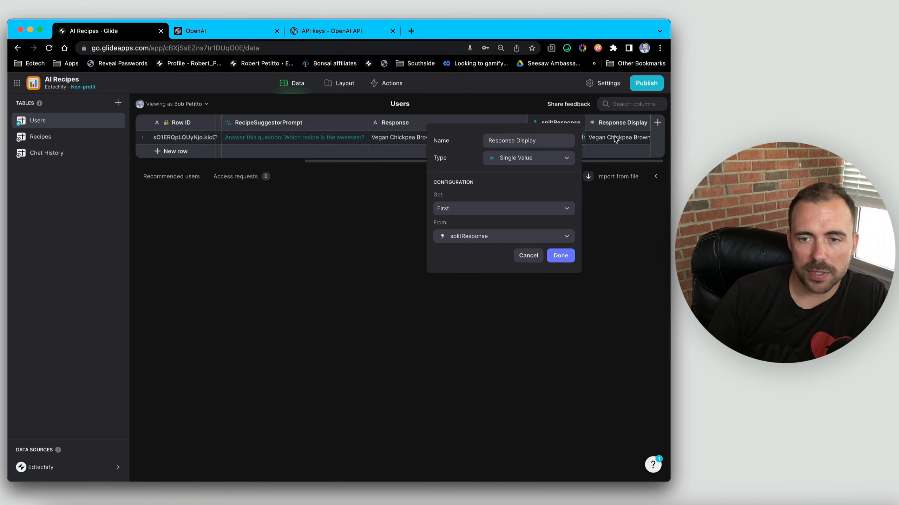
{"action": "left_click", "coordinate": [560, 256]}
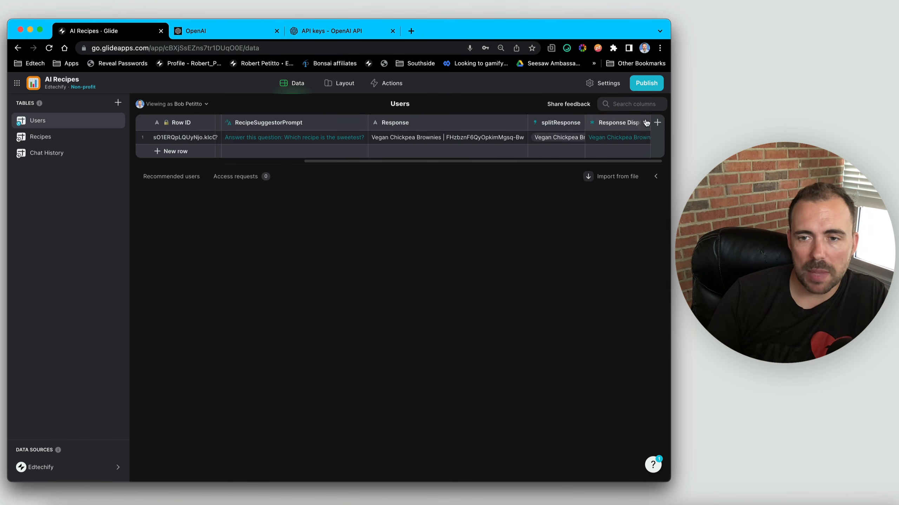
Duplicate the Response Display column as "RowID" and have it get the Last value from splitResponse
{"action": "left_click", "coordinate": [627, 123]}
{"action": "left_click", "coordinate": [584, 153]}
{"action": "left_click", "coordinate": [588, 142]}
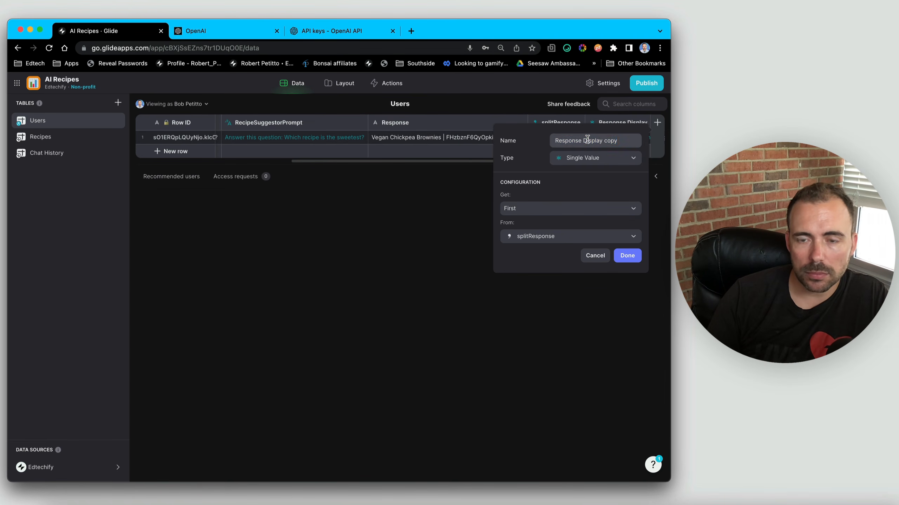
{"action": "key", "text": "super+a"}
{"action": "type", "text": "RowID"}
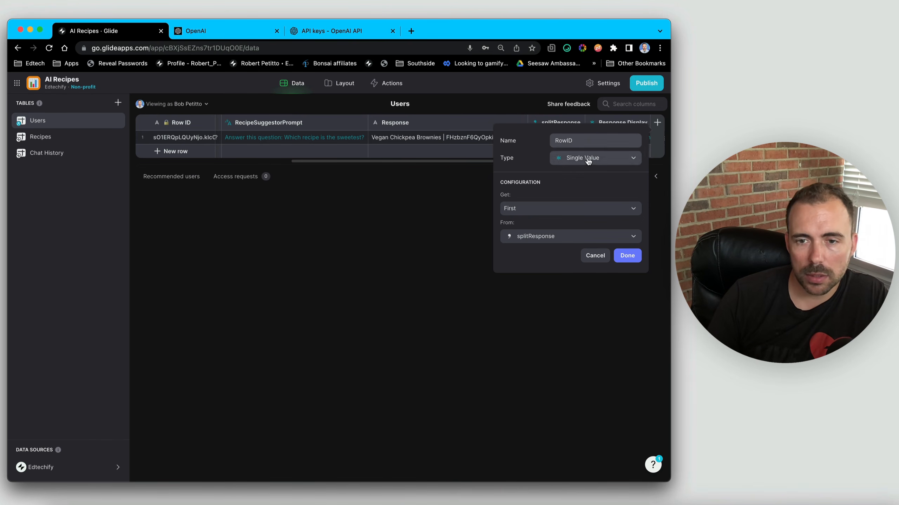
{"action": "left_click", "coordinate": [542, 209]}
{"action": "left_click", "coordinate": [536, 239]}
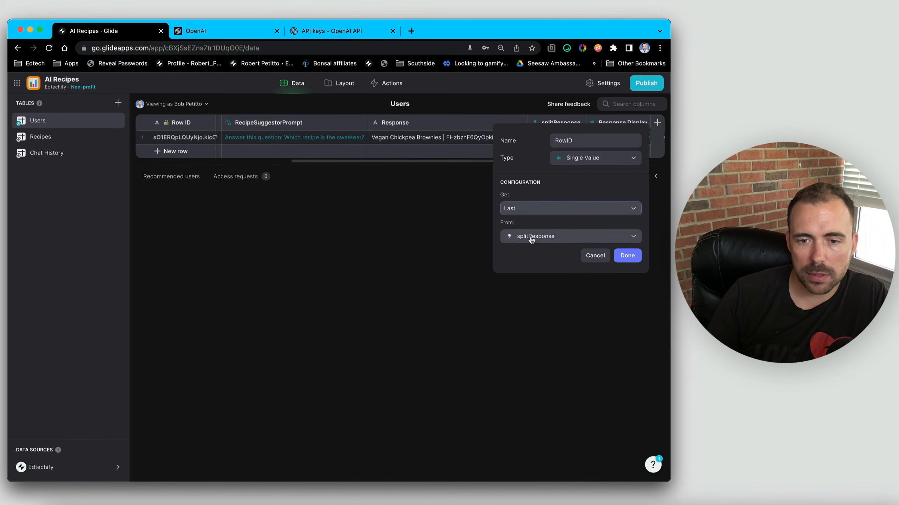
{"action": "left_click", "coordinate": [624, 259]}
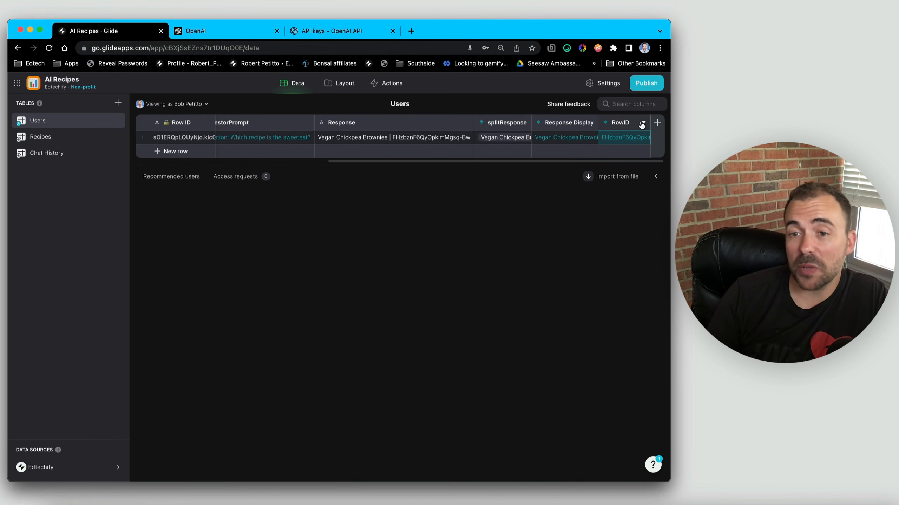
Add a Relation column named "rel_recipe" to the Users table that matches RowID to the Recipes table's Row ID
{"action": "left_click", "coordinate": [657, 123]}
{"action": "type", "text": "rel"}
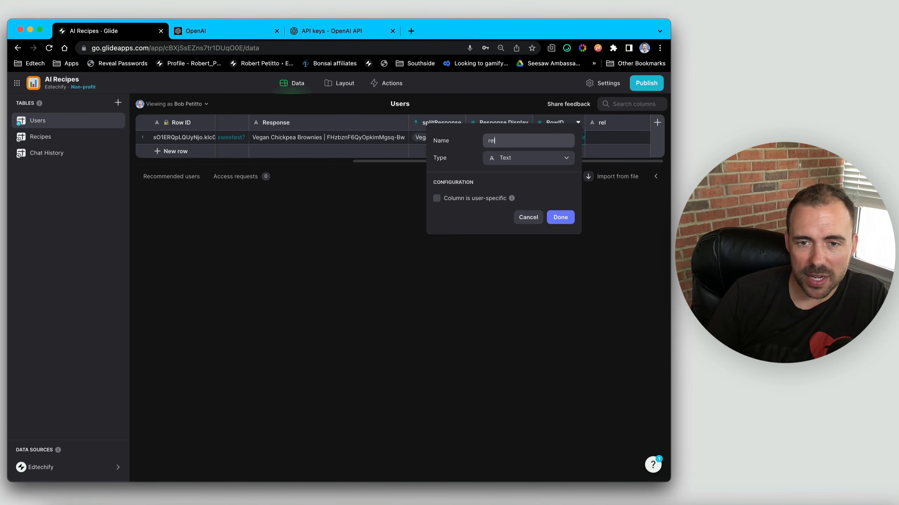
{"action": "type", "text": "_recipe"}
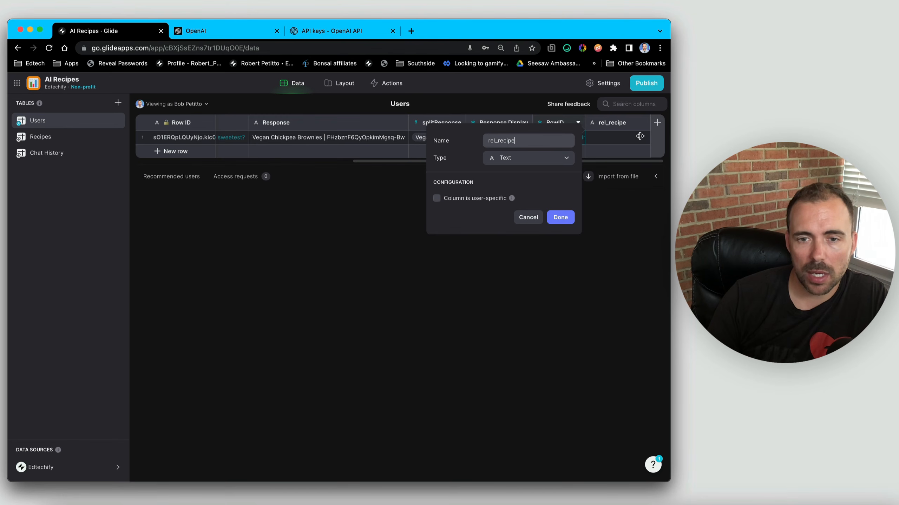
{"action": "left_click", "coordinate": [512, 160]}
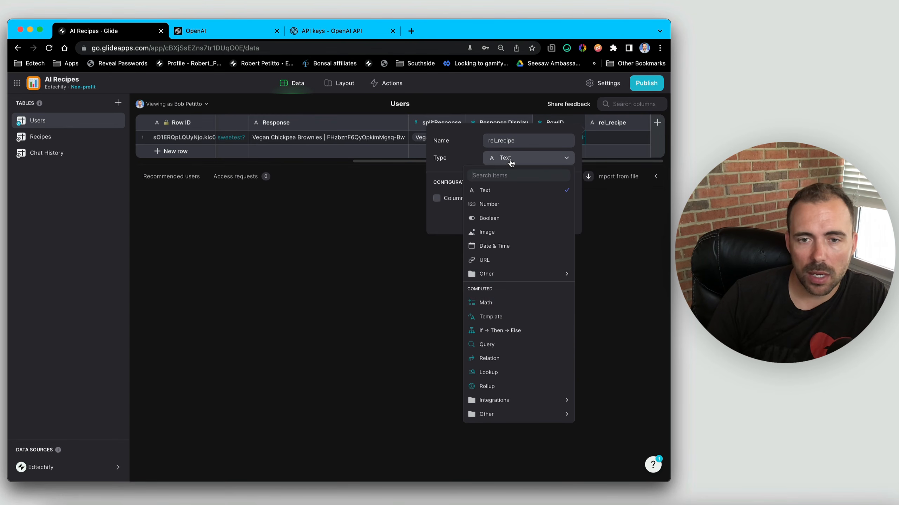
{"action": "left_click", "coordinate": [509, 359]}
{"action": "left_click", "coordinate": [460, 208]}
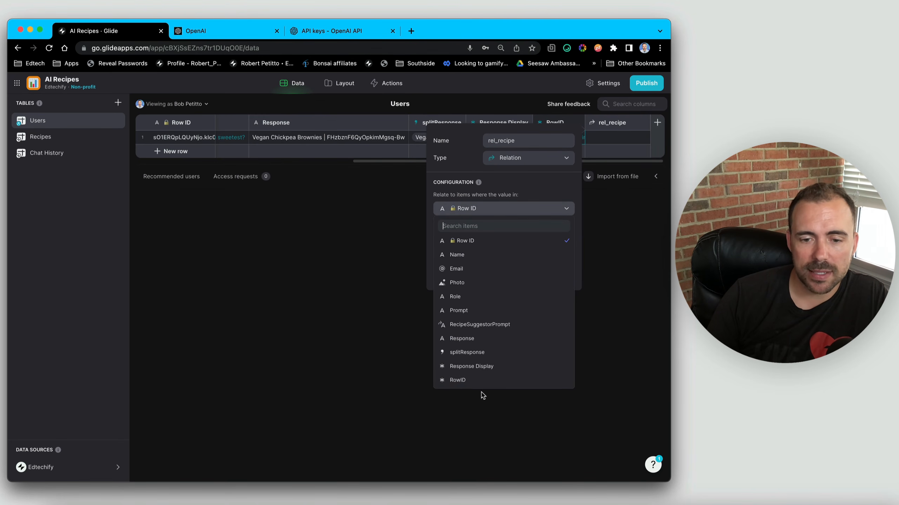
{"action": "left_click", "coordinate": [458, 380]}
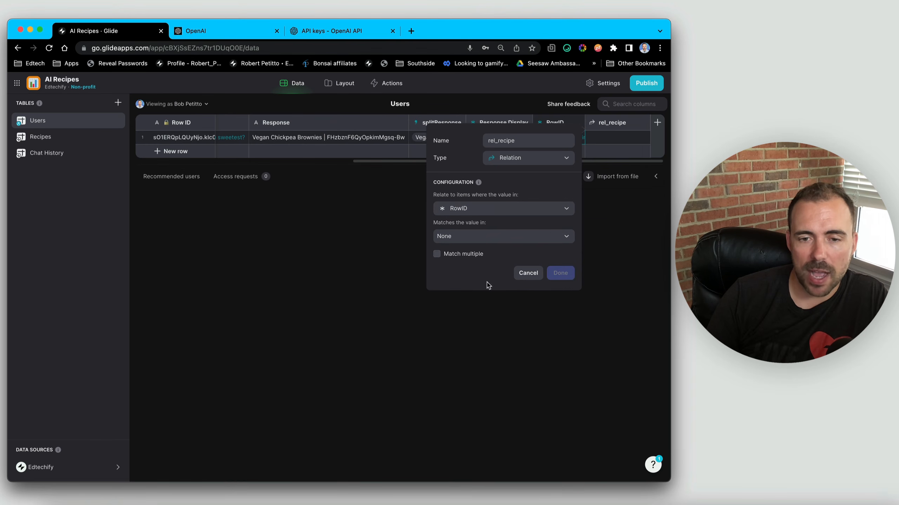
{"action": "left_click", "coordinate": [448, 236]}
{"action": "mouse_move", "coordinate": [455, 285]}
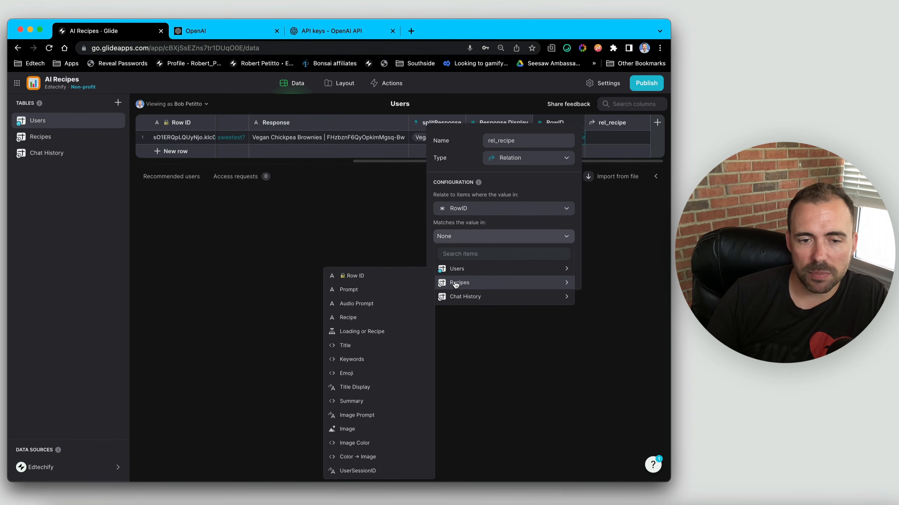
{"action": "left_click", "coordinate": [389, 277]}
{"action": "left_click", "coordinate": [566, 273]}
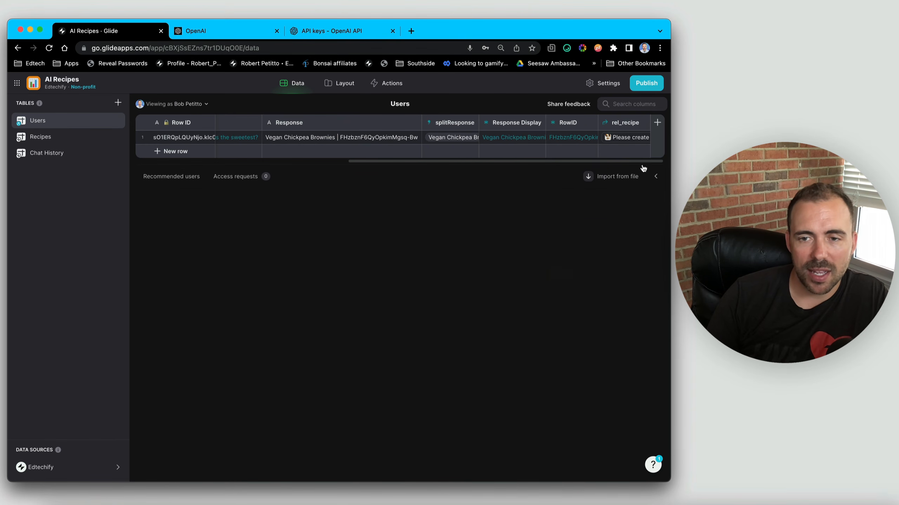
{"action": "left_click", "coordinate": [626, 140]}
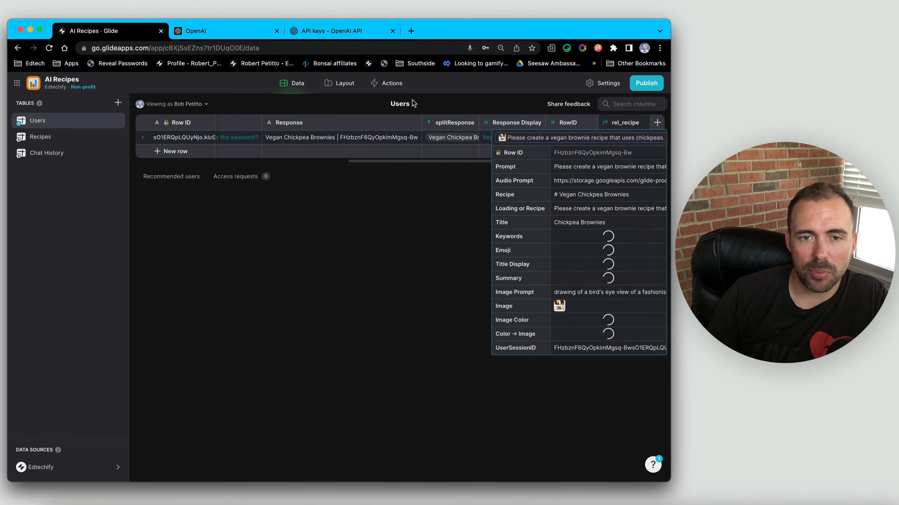
Retitle the Recipe Suggestor answer row's action as "Go to Recipe" and clear its icon
{"action": "left_click", "coordinate": [332, 85]}
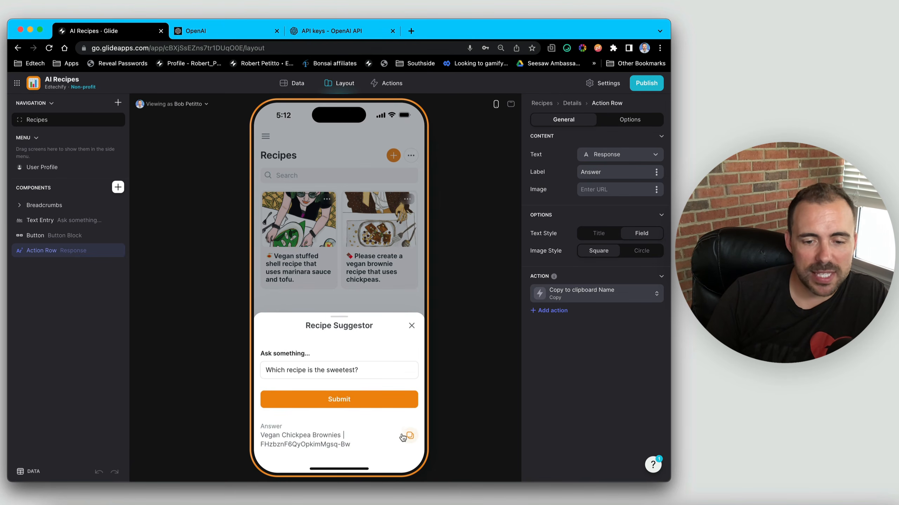
{"action": "left_click", "coordinate": [577, 300]}
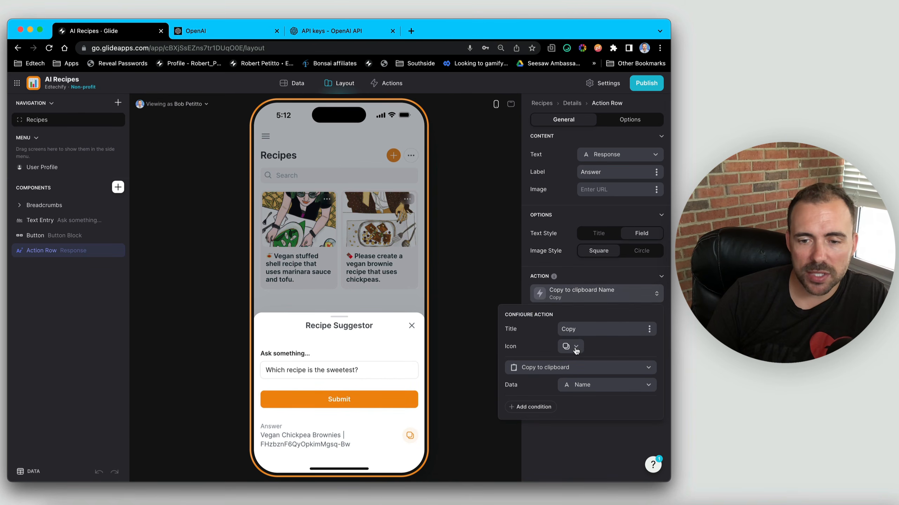
{"action": "double_click", "coordinate": [582, 329]}
{"action": "type", "text": "Go to Recipe"}
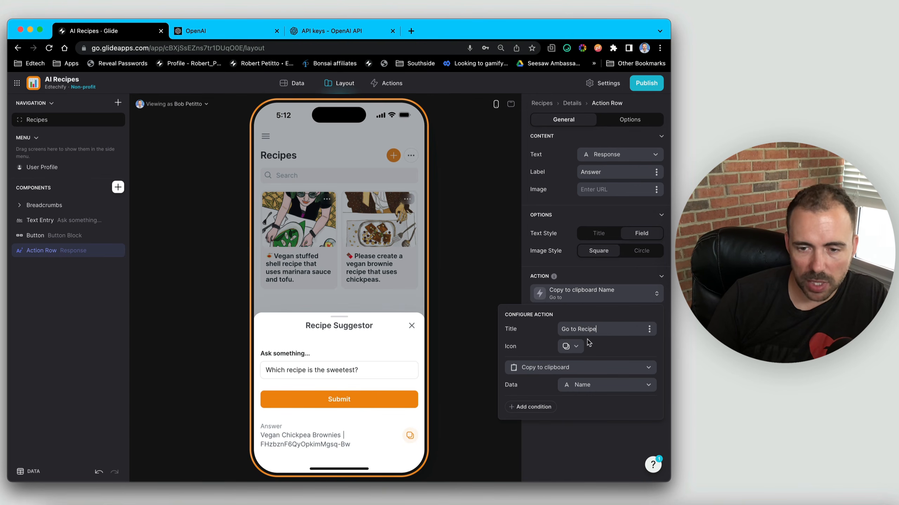
{"action": "left_click", "coordinate": [570, 346]}
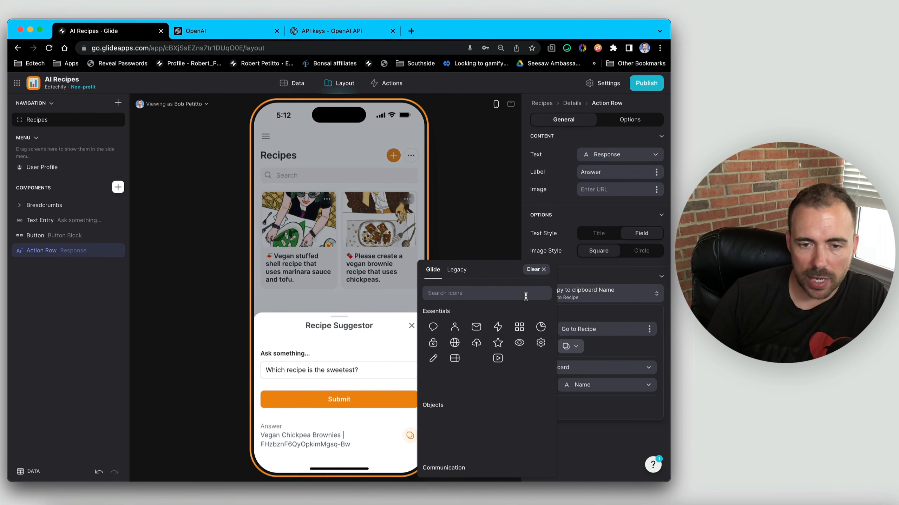
{"action": "left_click", "coordinate": [535, 269]}
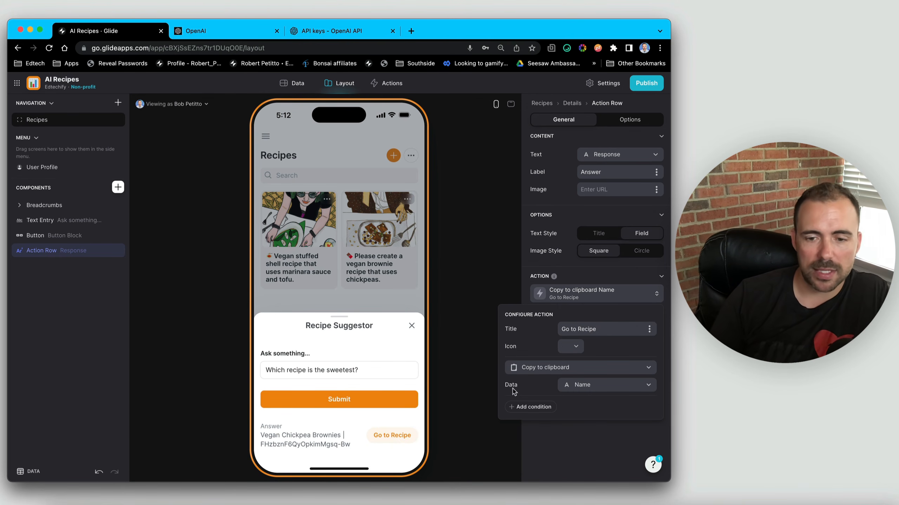
Change the Go to Recipe action to Show detail screen for rel_recipe, with Main as the navigation target
{"action": "left_click", "coordinate": [587, 389]}
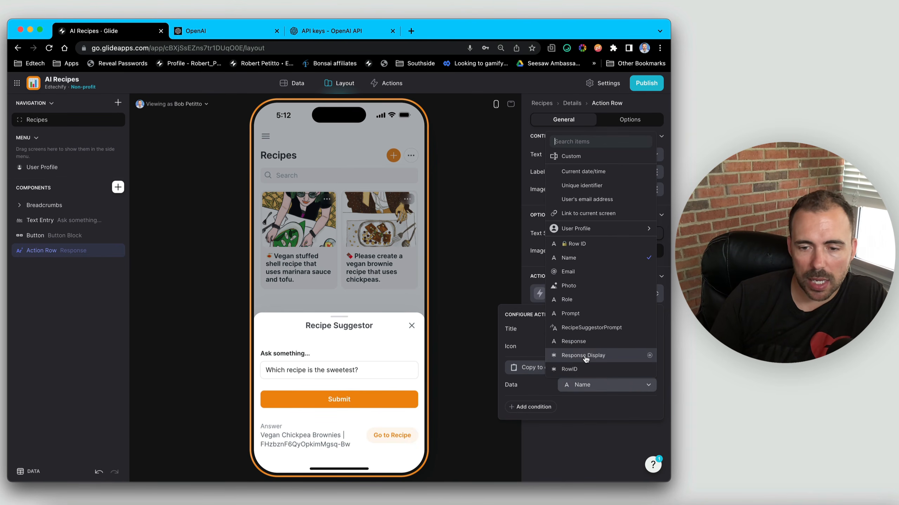
{"action": "left_click", "coordinate": [585, 387]}
{"action": "left_click", "coordinate": [542, 368]}
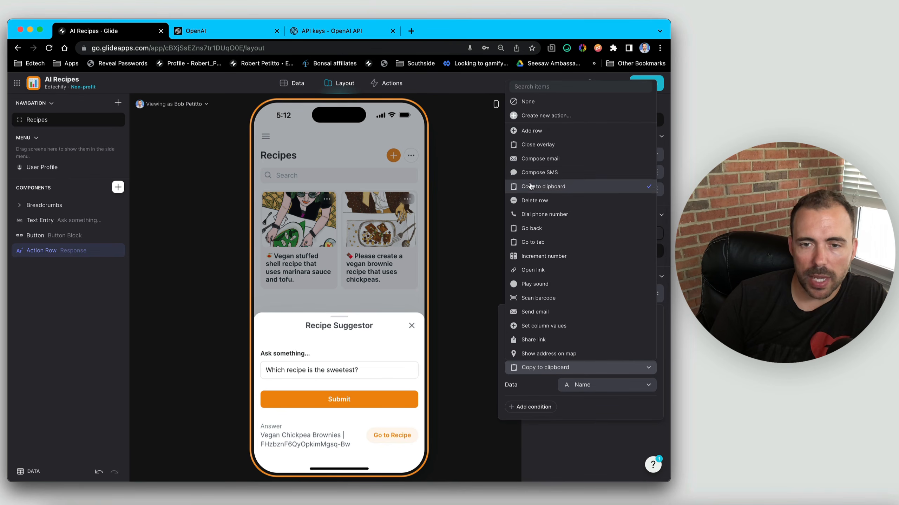
{"action": "scroll", "coordinate": [547, 305], "scroll_direction": "down", "scroll_amount": 5}
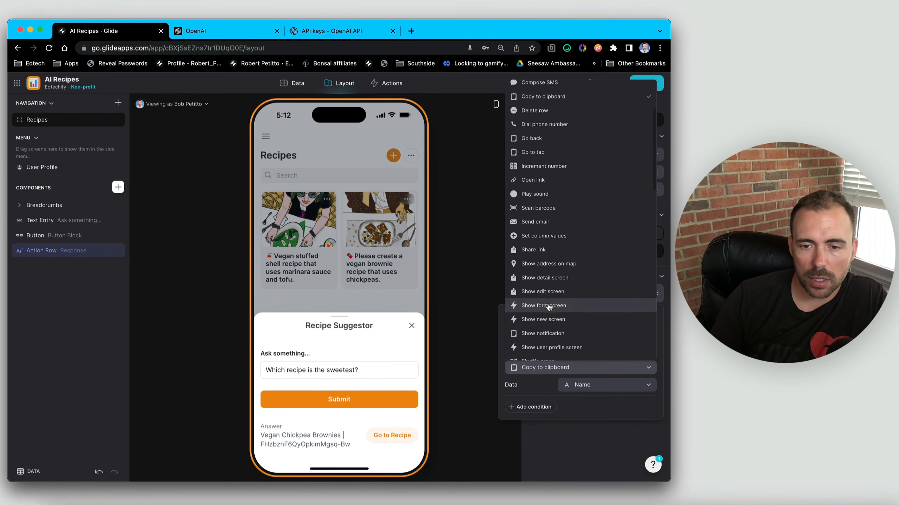
{"action": "left_click", "coordinate": [551, 279]}
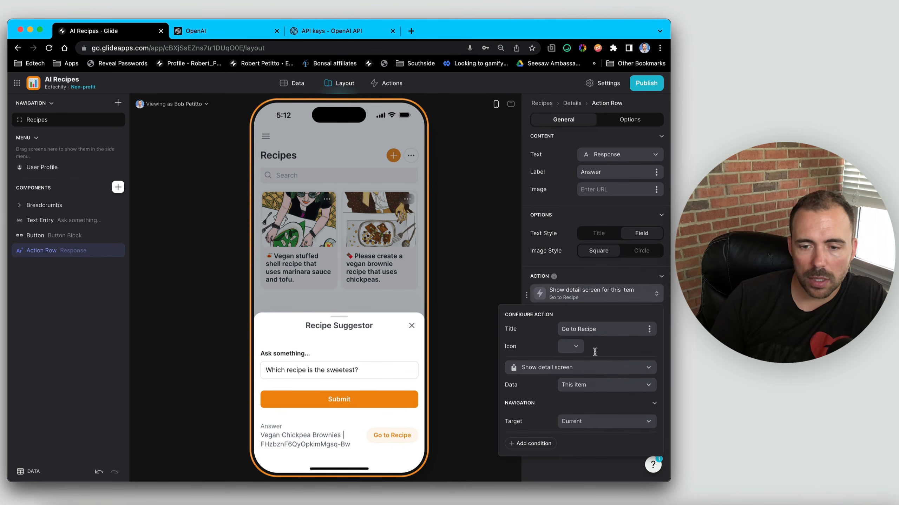
{"action": "left_click", "coordinate": [585, 388]}
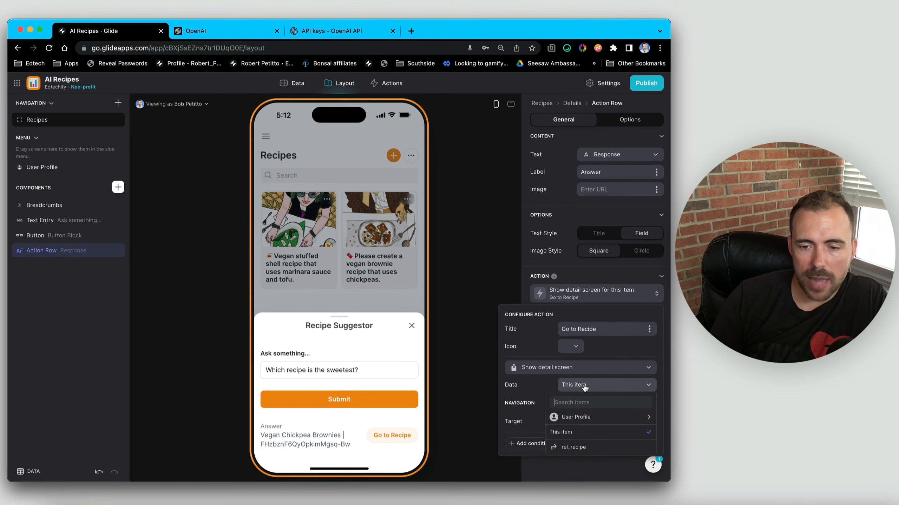
{"action": "left_click", "coordinate": [574, 448]}
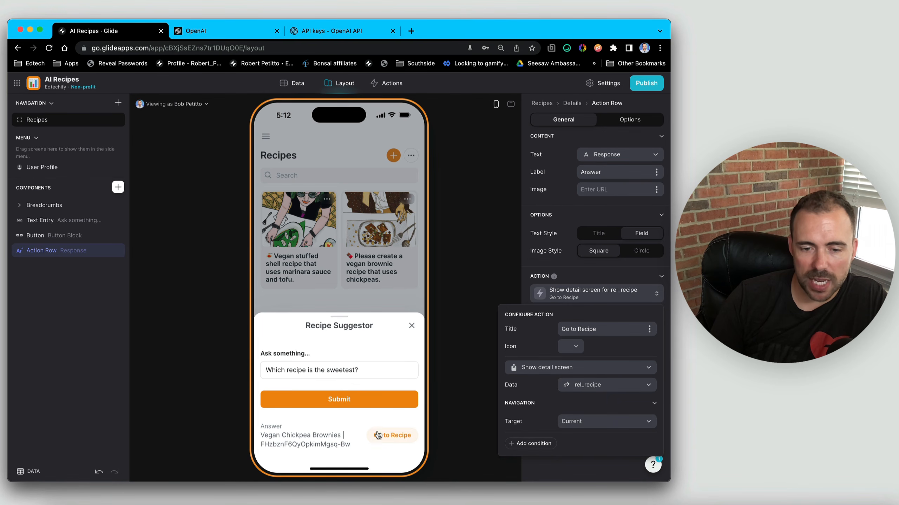
{"action": "left_click", "coordinate": [593, 421]}
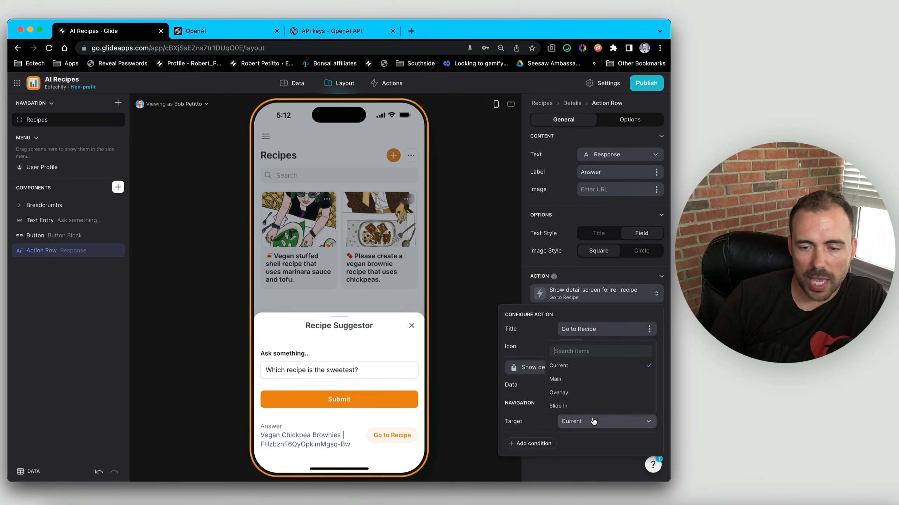
{"action": "left_click", "coordinate": [563, 381]}
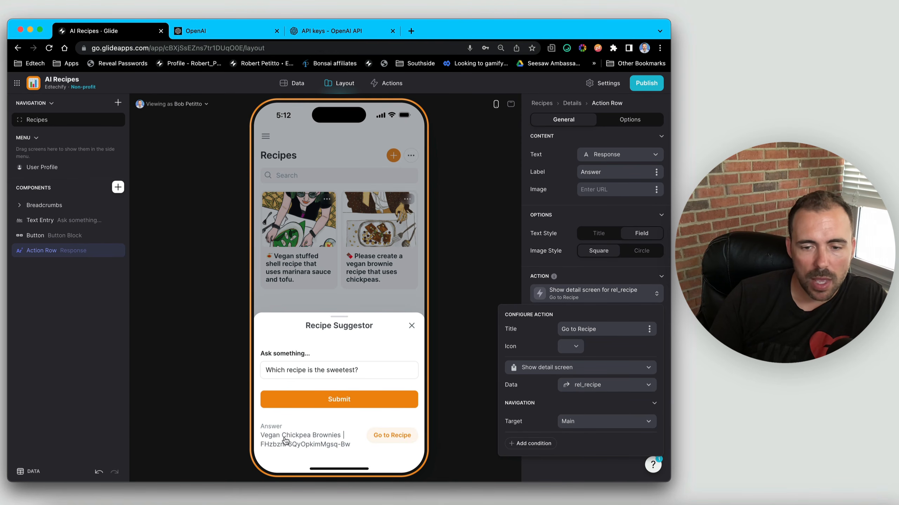
Set the answer row's text to Response Display and test Go to Recipe in the preview, returning to the Recipes list
{"action": "left_click", "coordinate": [620, 156]}
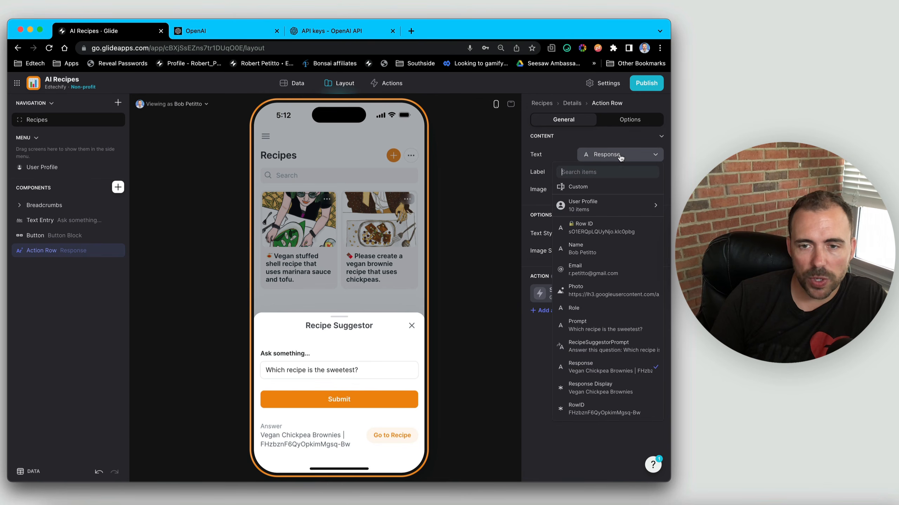
{"action": "left_click", "coordinate": [607, 387]}
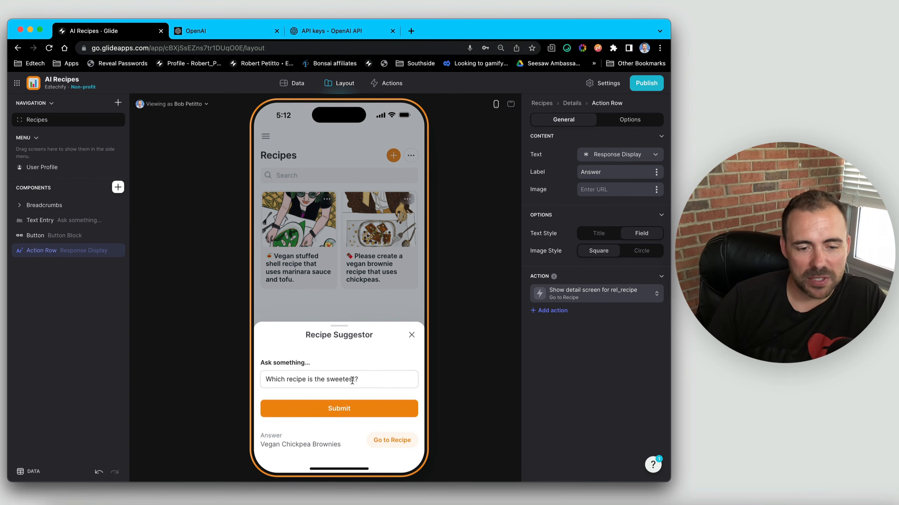
{"action": "left_click", "coordinate": [388, 440]}
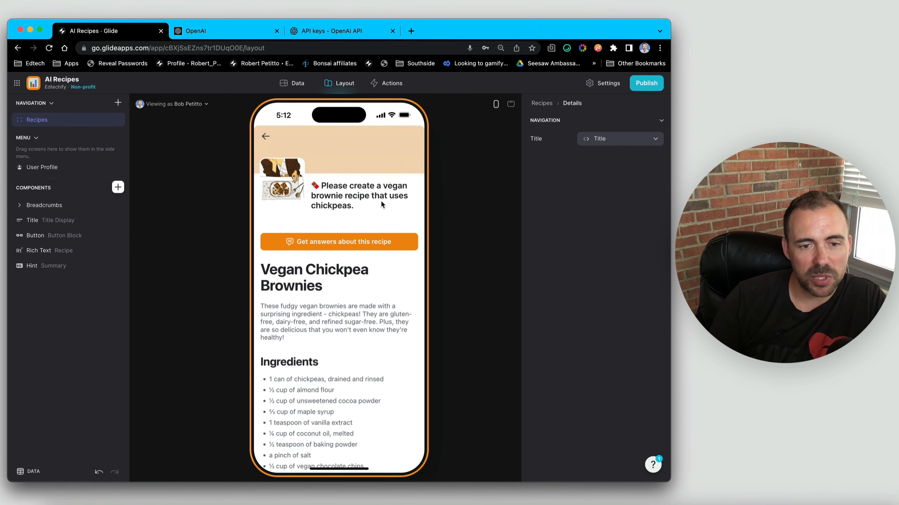
{"action": "left_click", "coordinate": [265, 137]}
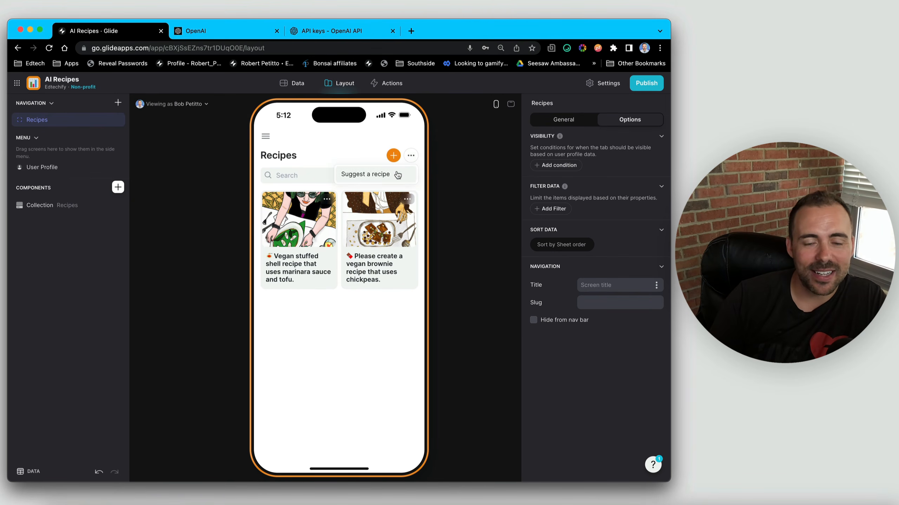
Submit "Which recipe uses tofu?" in the Recipe Suggestor preview, open the suggested recipe, and compare it with the chickpea brownie recipe
{"action": "left_click", "coordinate": [410, 155]}
{"action": "triple_click", "coordinate": [317, 379]}
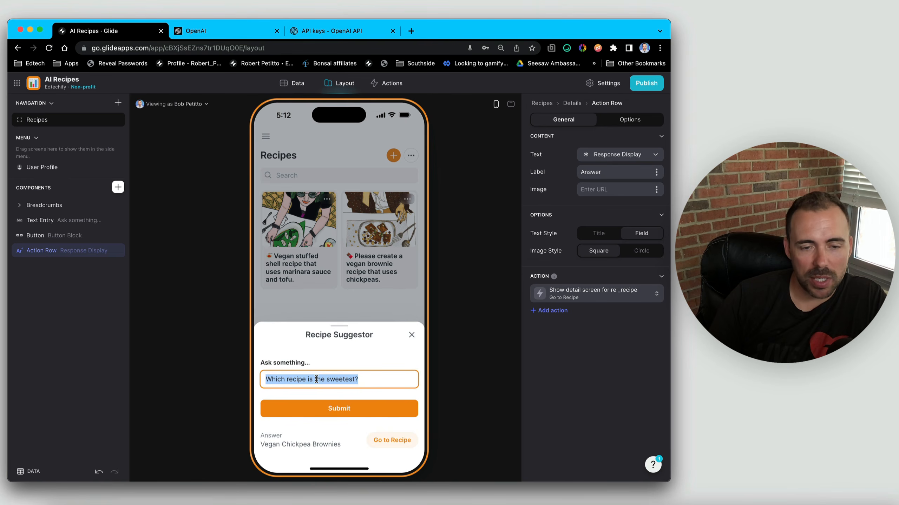
{"action": "left_click", "coordinate": [307, 379]}
{"action": "left_click", "coordinate": [371, 378], "text": "shift"}
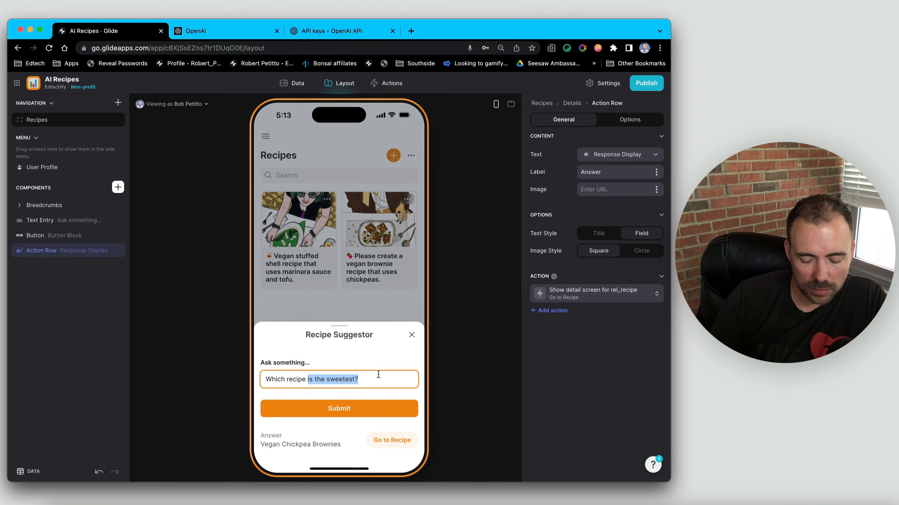
{"action": "type", "text": "use"}
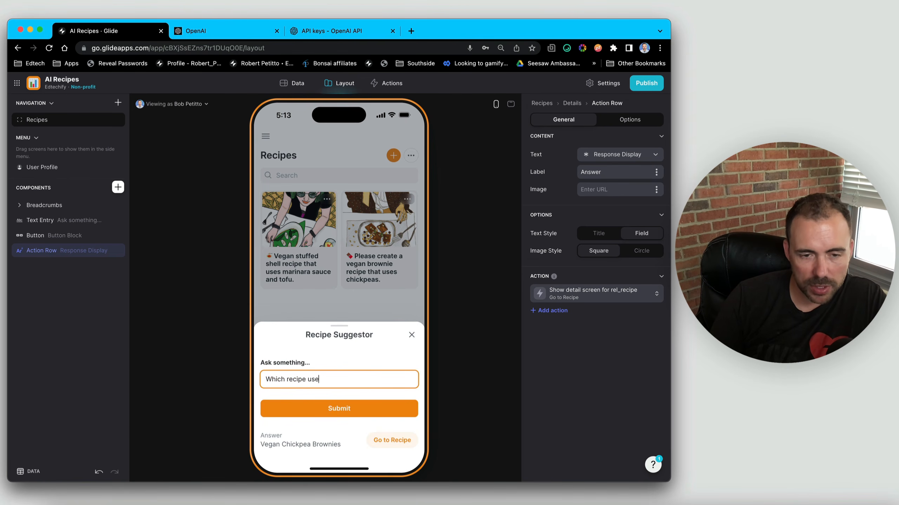
{"action": "type", "text": "s tofu?"}
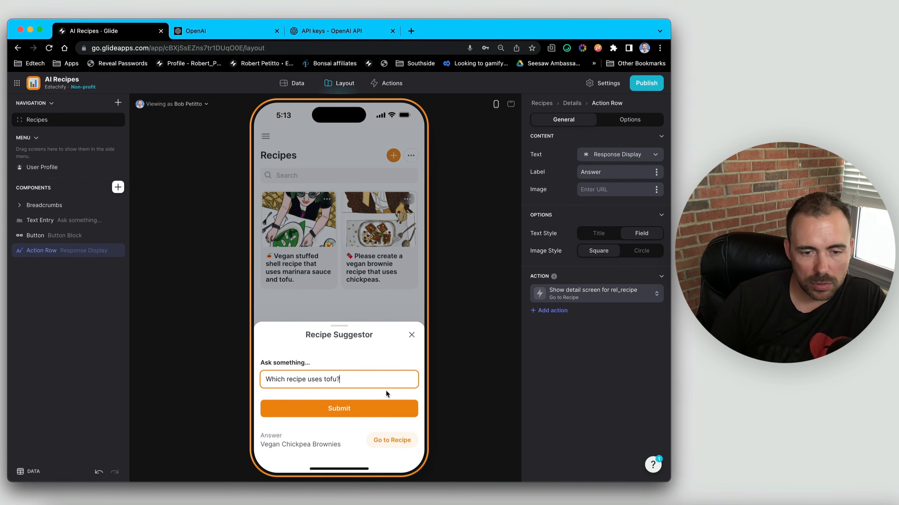
{"action": "left_click", "coordinate": [371, 407]}
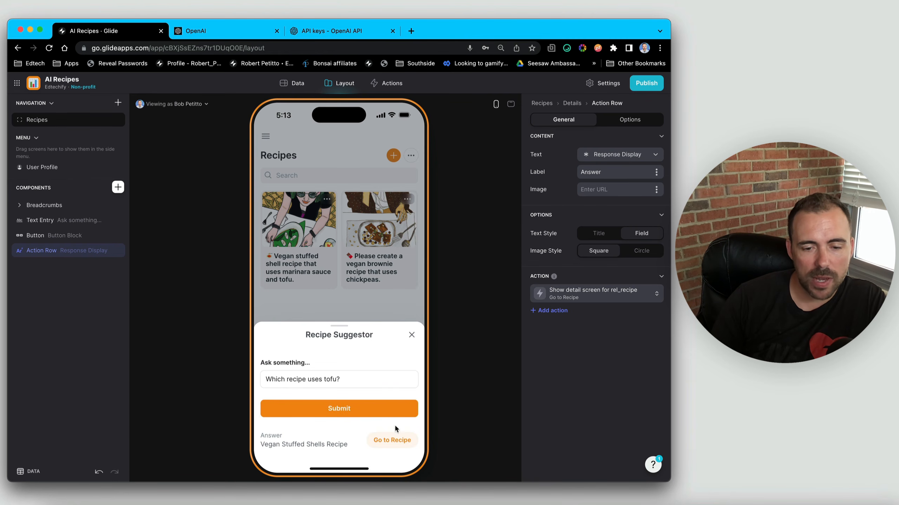
{"action": "left_click", "coordinate": [398, 447]}
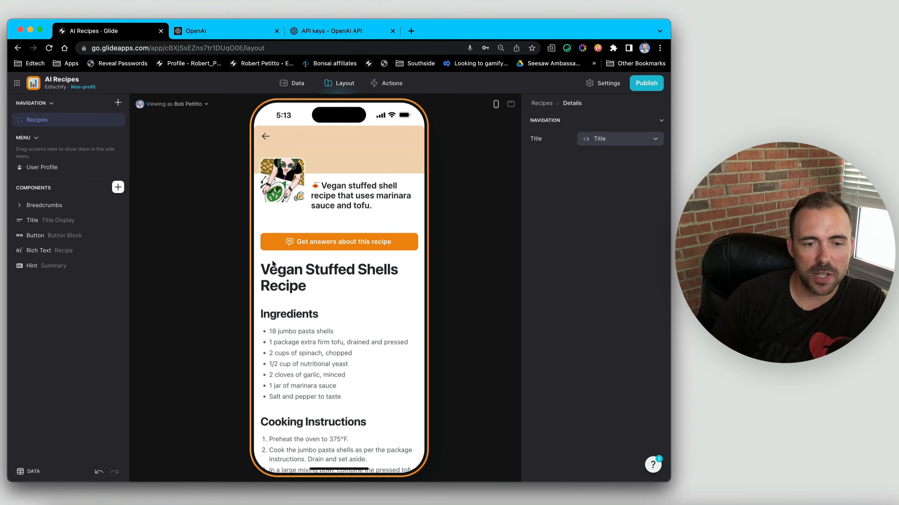
{"action": "left_click", "coordinate": [265, 136]}
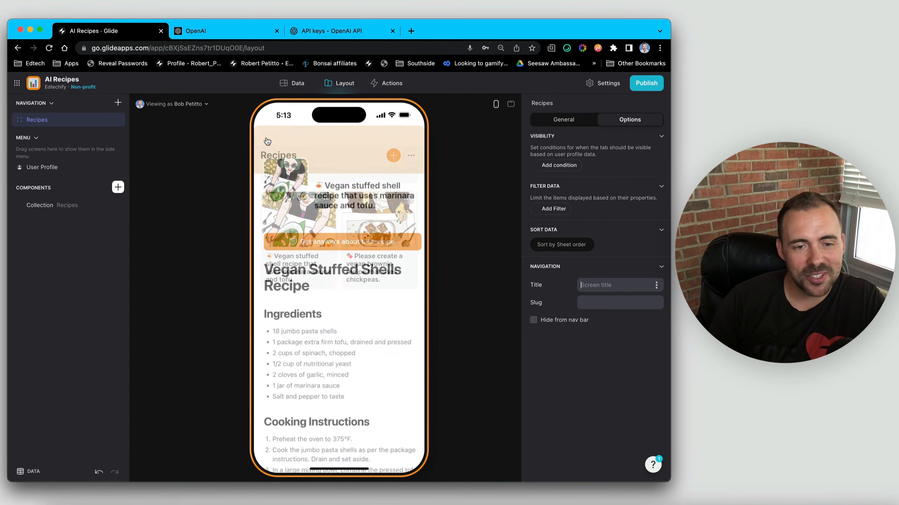
{"action": "left_click", "coordinate": [386, 228]}
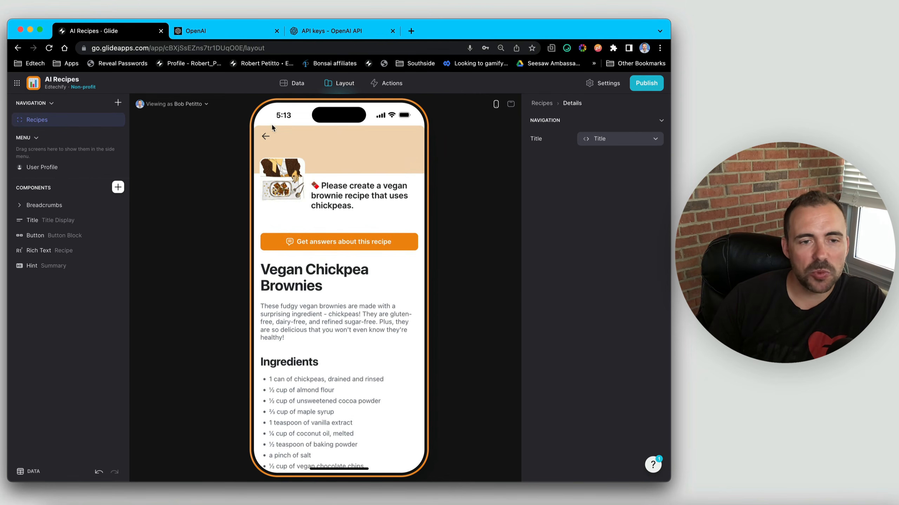
{"action": "left_click", "coordinate": [265, 136]}
Open the Recipe Suggestor in the preview and submit the question "Which recipe is salt-free"
{"action": "left_click", "coordinate": [410, 156]}
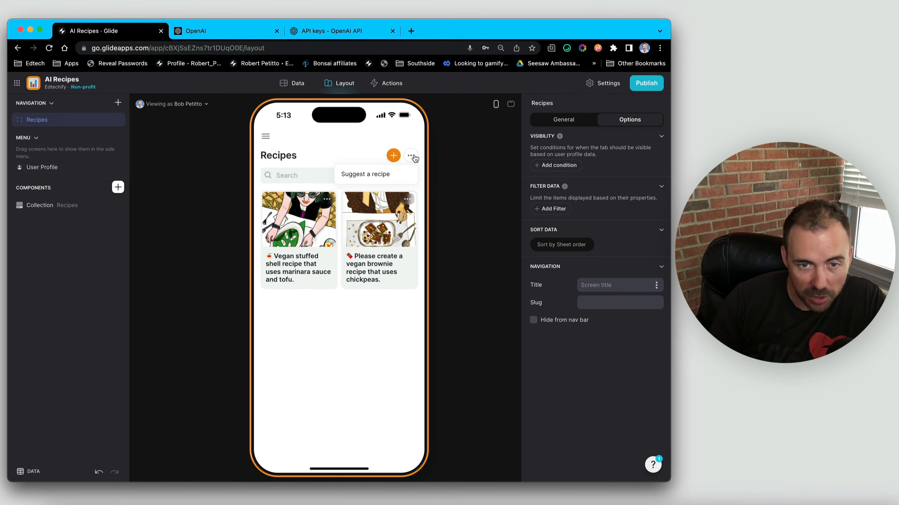
{"action": "left_click", "coordinate": [383, 176]}
{"action": "left_click_drag", "start_coordinate": [307, 379], "coordinate": [363, 375]}
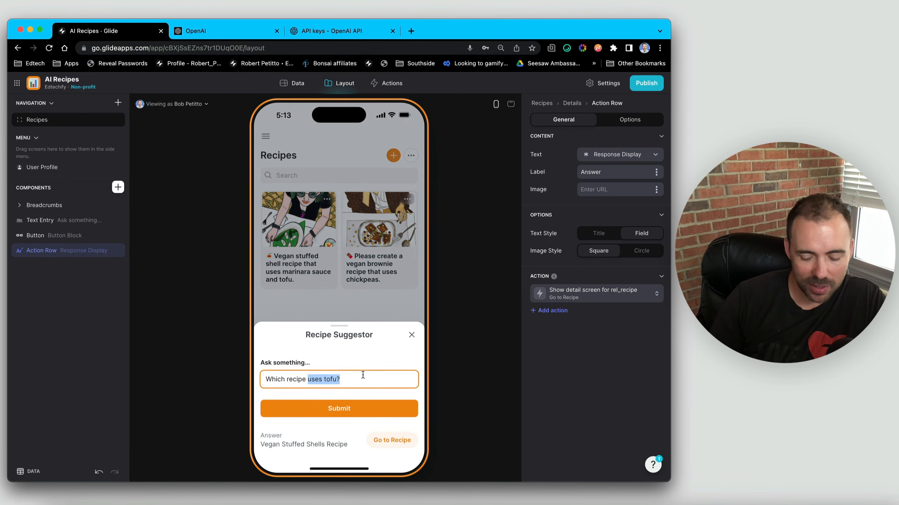
{"action": "type", "text": "is"}
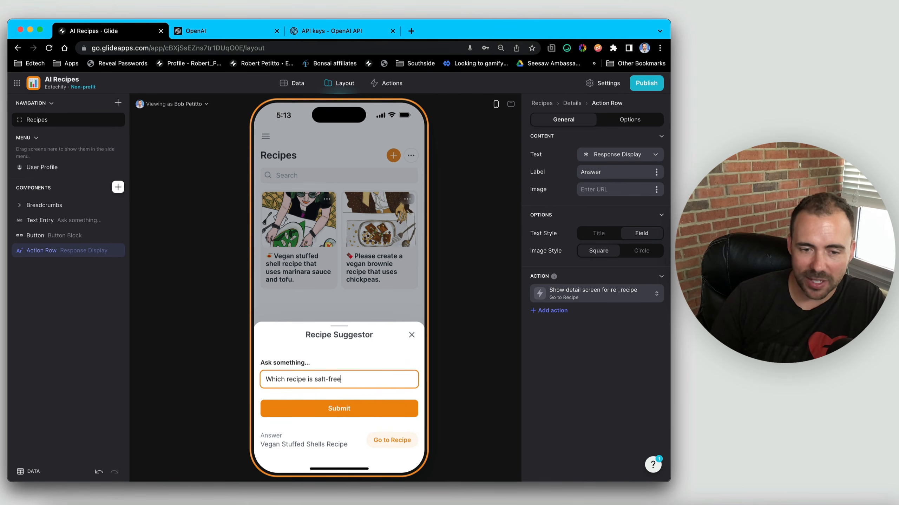
{"action": "left_click", "coordinate": [362, 409]}
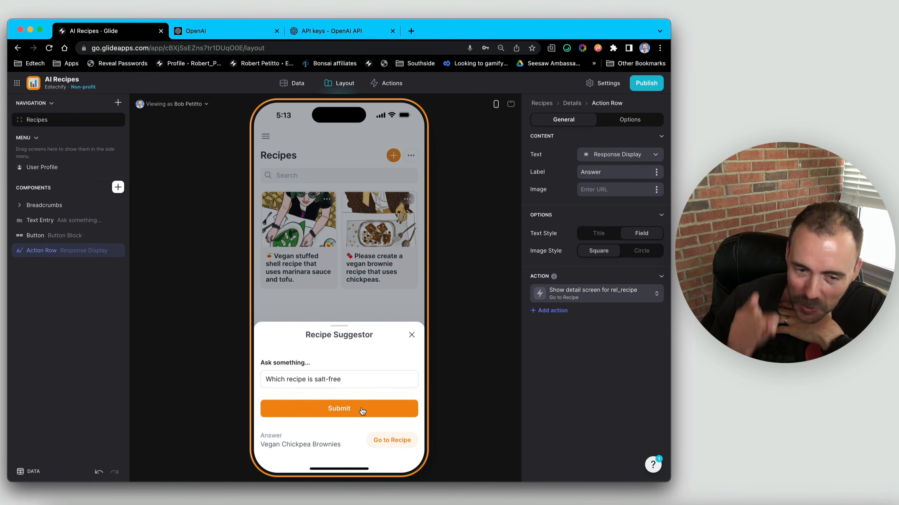
Check the ingredients of the vegan chickpea brownie recipe for salt and return to the Recipes list
{"action": "left_click", "coordinate": [378, 229]}
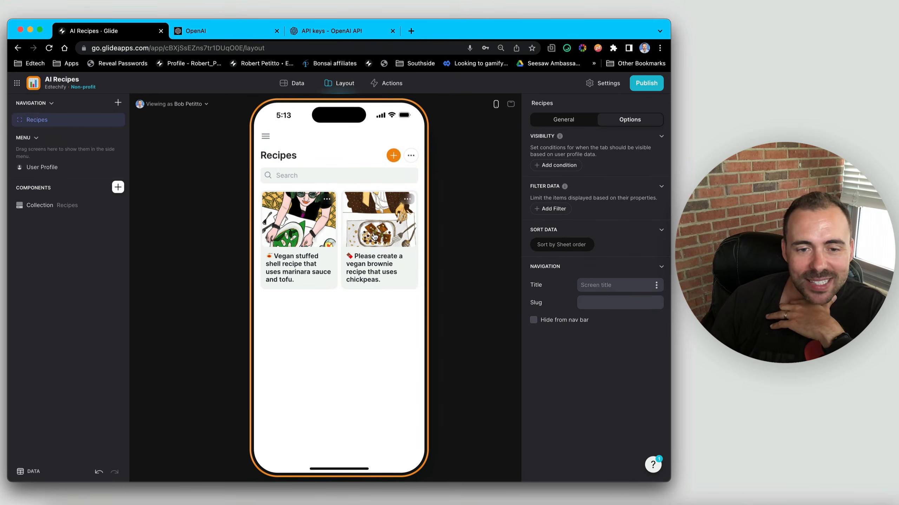
{"action": "left_click", "coordinate": [372, 235]}
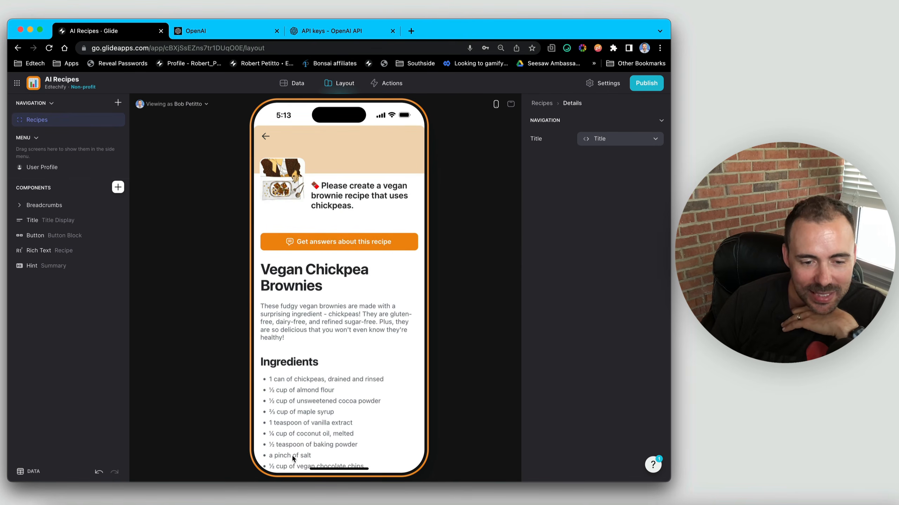
{"action": "left_click", "coordinate": [265, 138]}
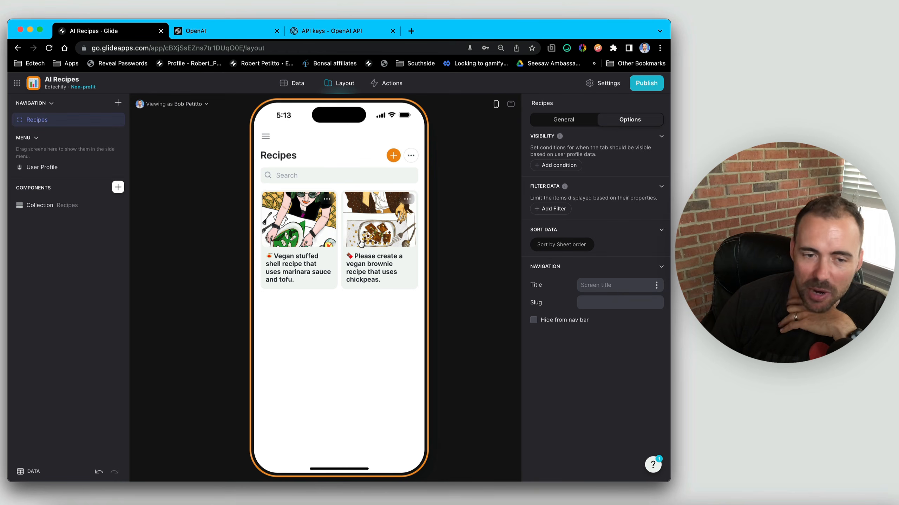
Test Go to Recipe from the Recipe Suggestor's answer, then return to the Recipes list and reopen the suggestor
{"action": "left_click", "coordinate": [410, 162]}
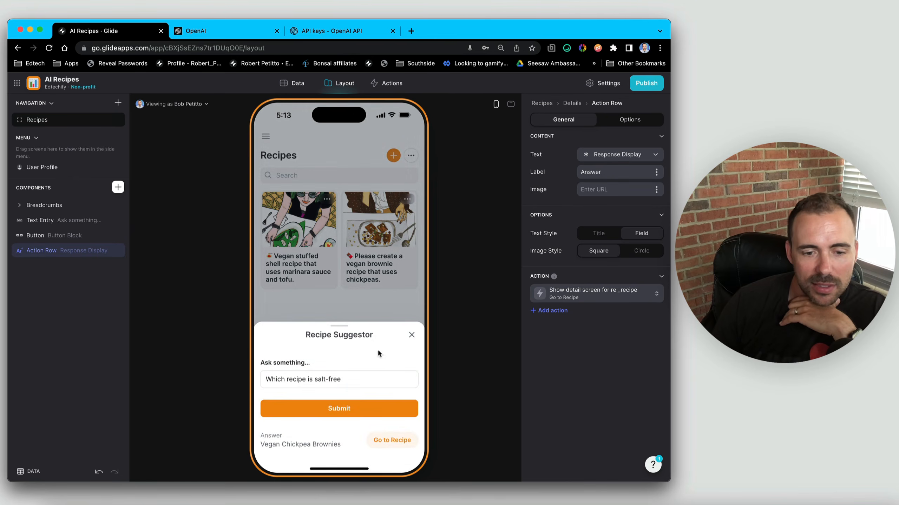
{"action": "left_click", "coordinate": [392, 444]}
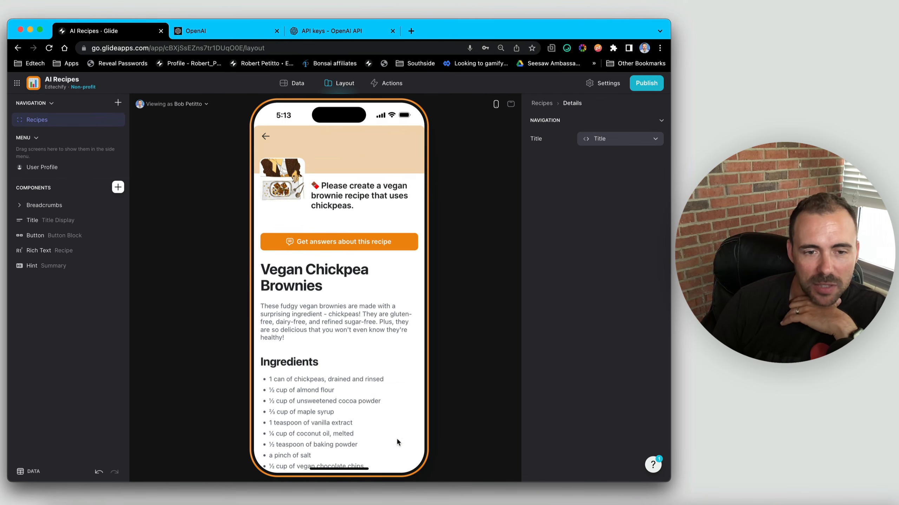
{"action": "left_click", "coordinate": [266, 136]}
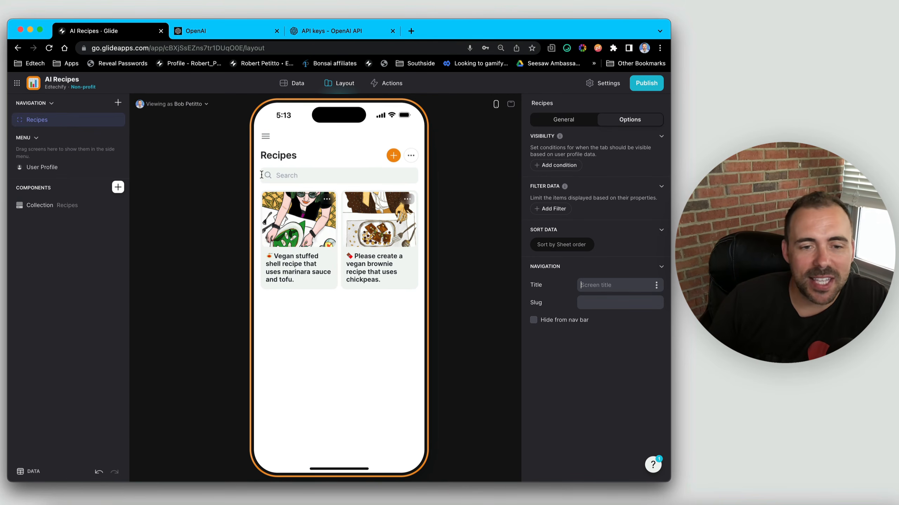
{"action": "left_click", "coordinate": [406, 154]}
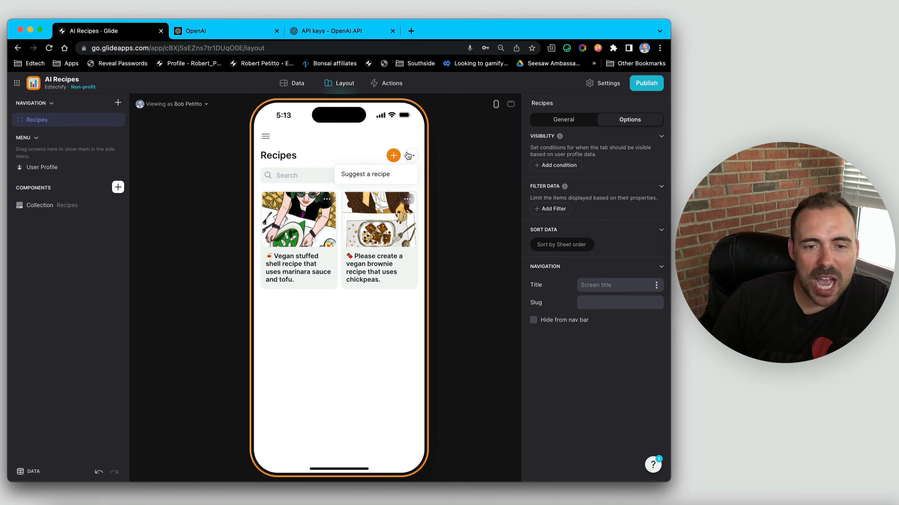
{"action": "left_click", "coordinate": [368, 175]}
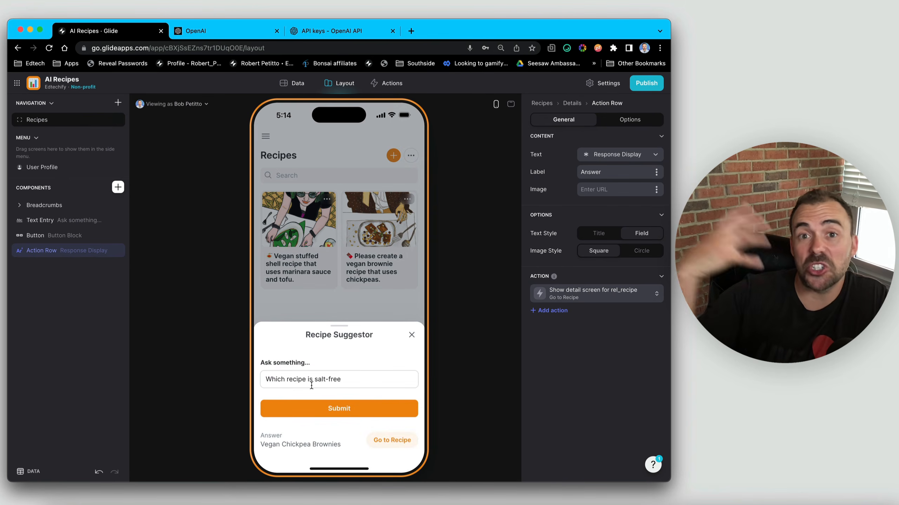